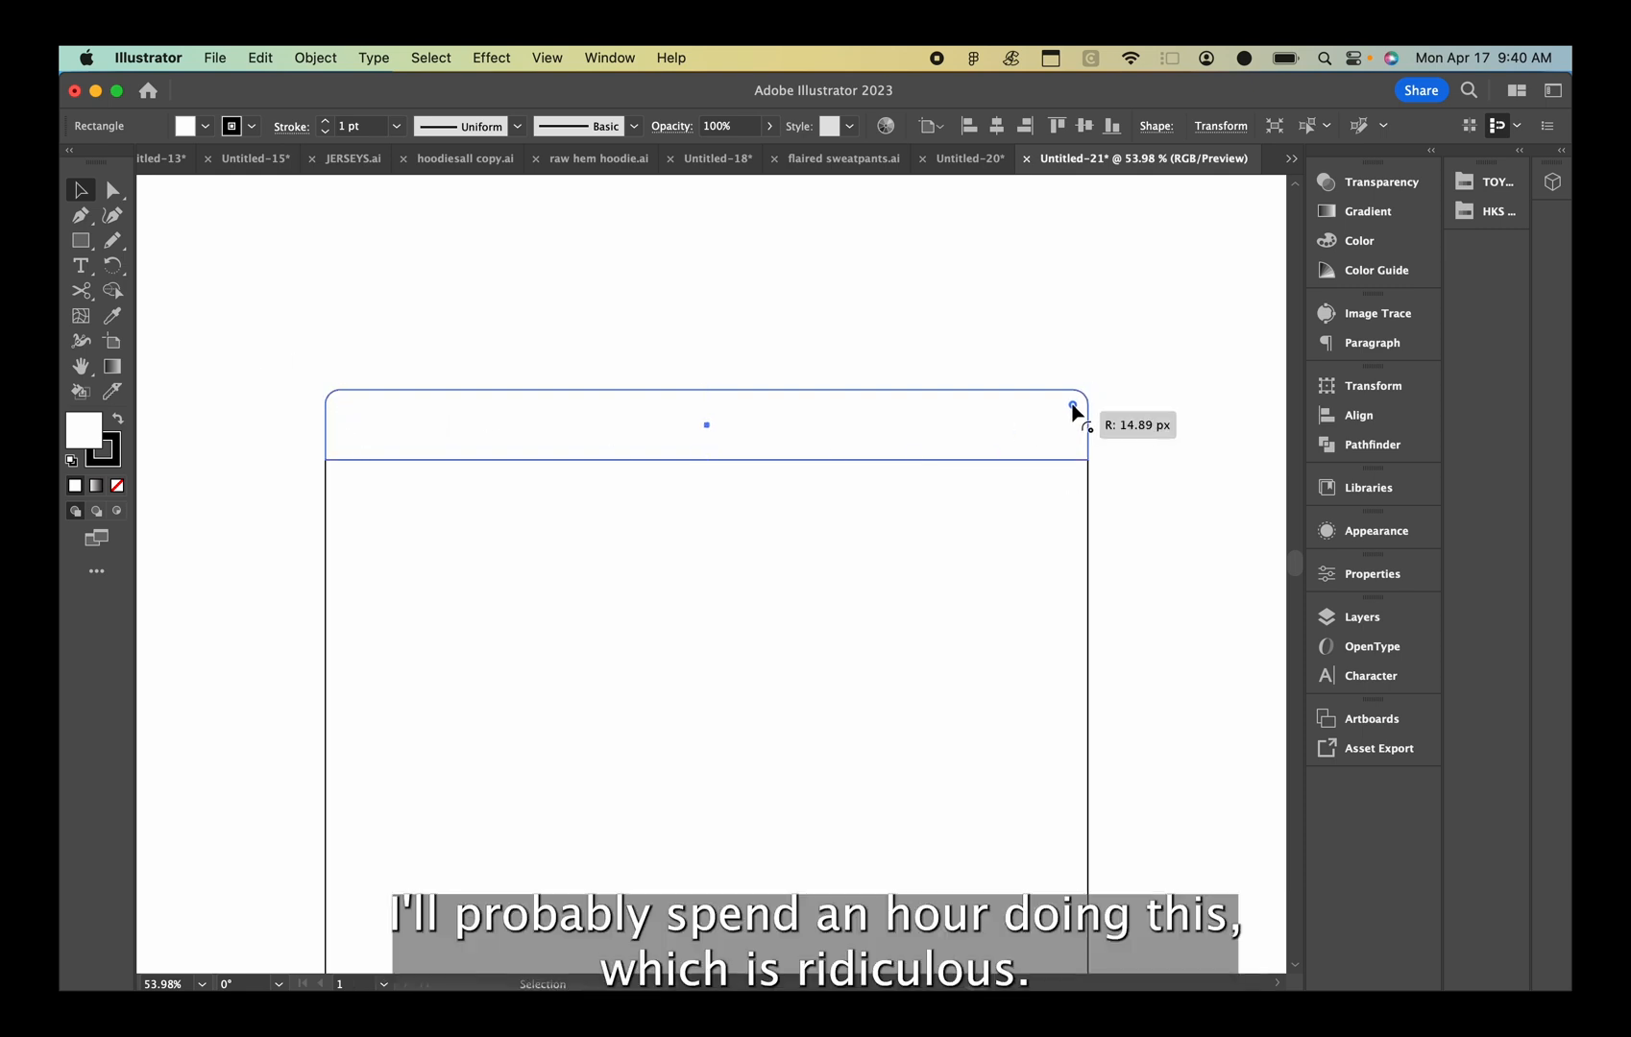
# Draw a guide rectangle with no fill around the waistband and shorts body
pyautogui.click(653, 514)
pyautogui.scroll(1, 728, 502)
pyautogui.scroll(-5, 728, 502)
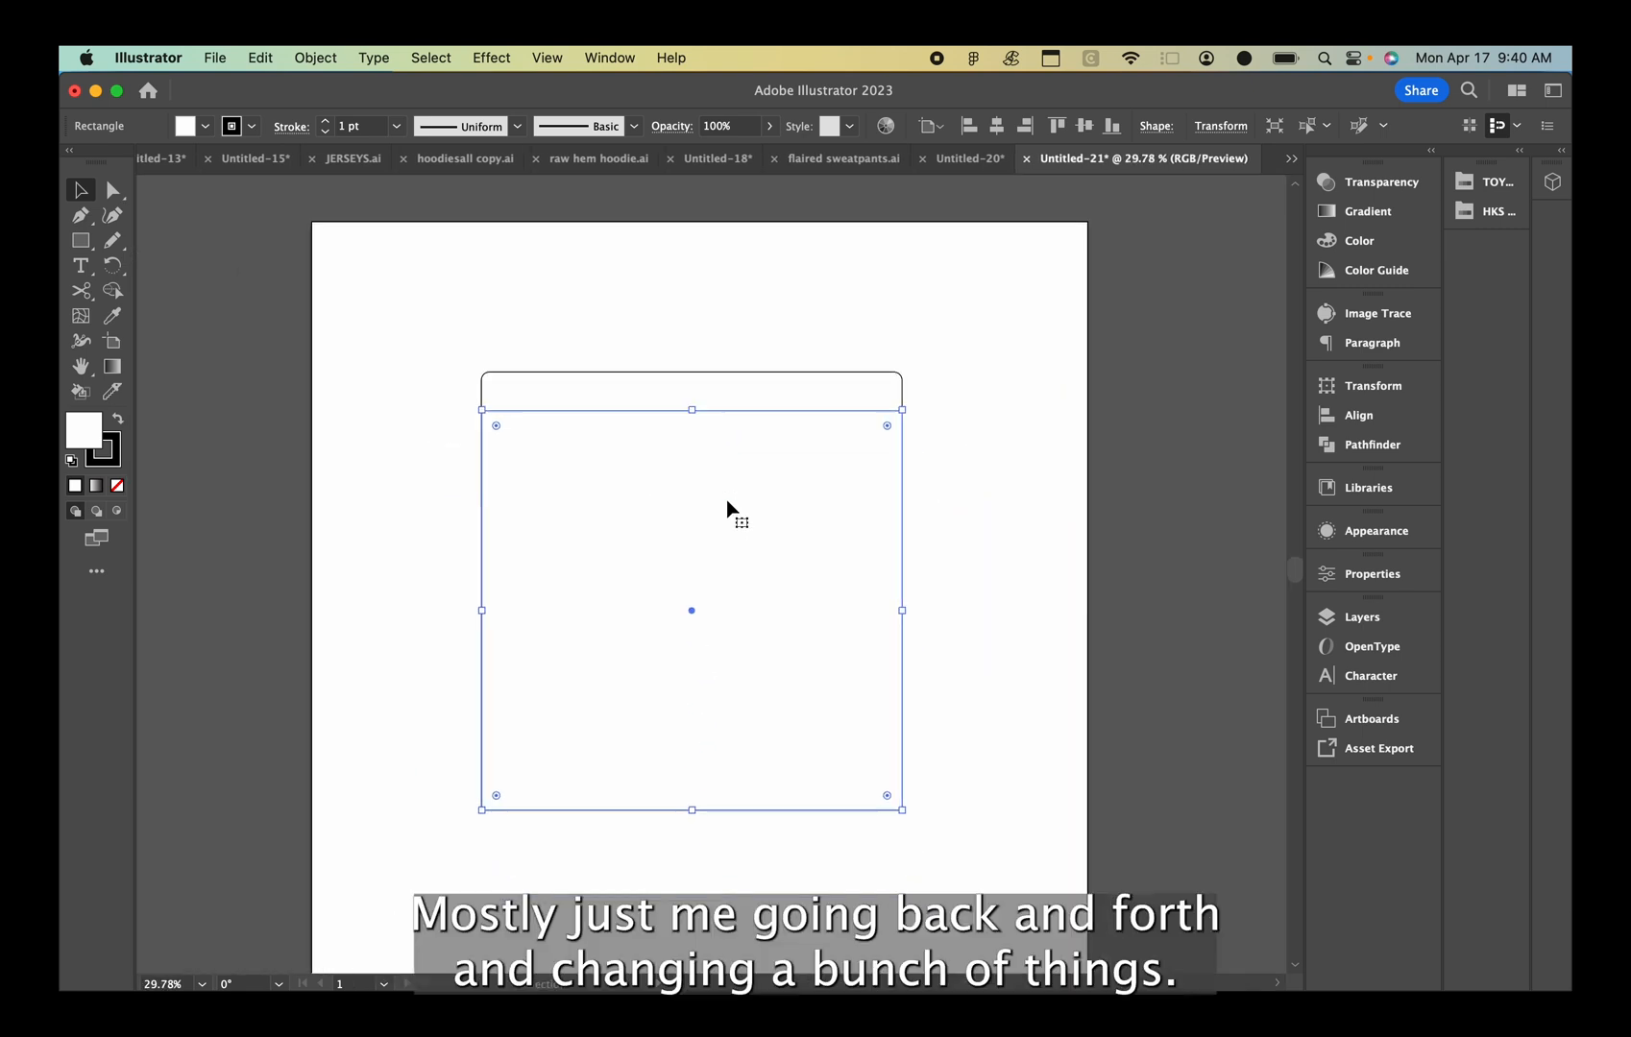
pyautogui.click(112, 216)
pyautogui.press('m')
pyautogui.moveTo(385, 270)
pyautogui.mouseDown()
pyautogui.moveTo(1081, 972)
pyautogui.moveTo(928, 732)
pyautogui.moveTo(902, 732)
pyautogui.mouseUp()
pyautogui.press('/')
pyautogui.scroll(3, 661, 591)
pyautogui.press('super+a')
pyautogui.click(926, 126)
pyautogui.click(740, 185)
pyautogui.click(884, 184)
pyautogui.press('super+z')
# Group the waistband, body and guide rectangle and center them horizontally and vertically on the artboard
pyautogui.click(85, 192)
pyautogui.click(720, 394)
pyautogui.press('super+a')
pyautogui.click(1088, 127)
pyautogui.press('super+g')
pyautogui.click(997, 126)
pyautogui.click(1084, 126)
# Ungroup the centered artwork so the guide rectangle can be edited separately
pyautogui.rightClick(909, 544)
pyautogui.click(956, 783)
pyautogui.click(988, 567)
pyautogui.rightClick(957, 426)
pyautogui.click(960, 385)
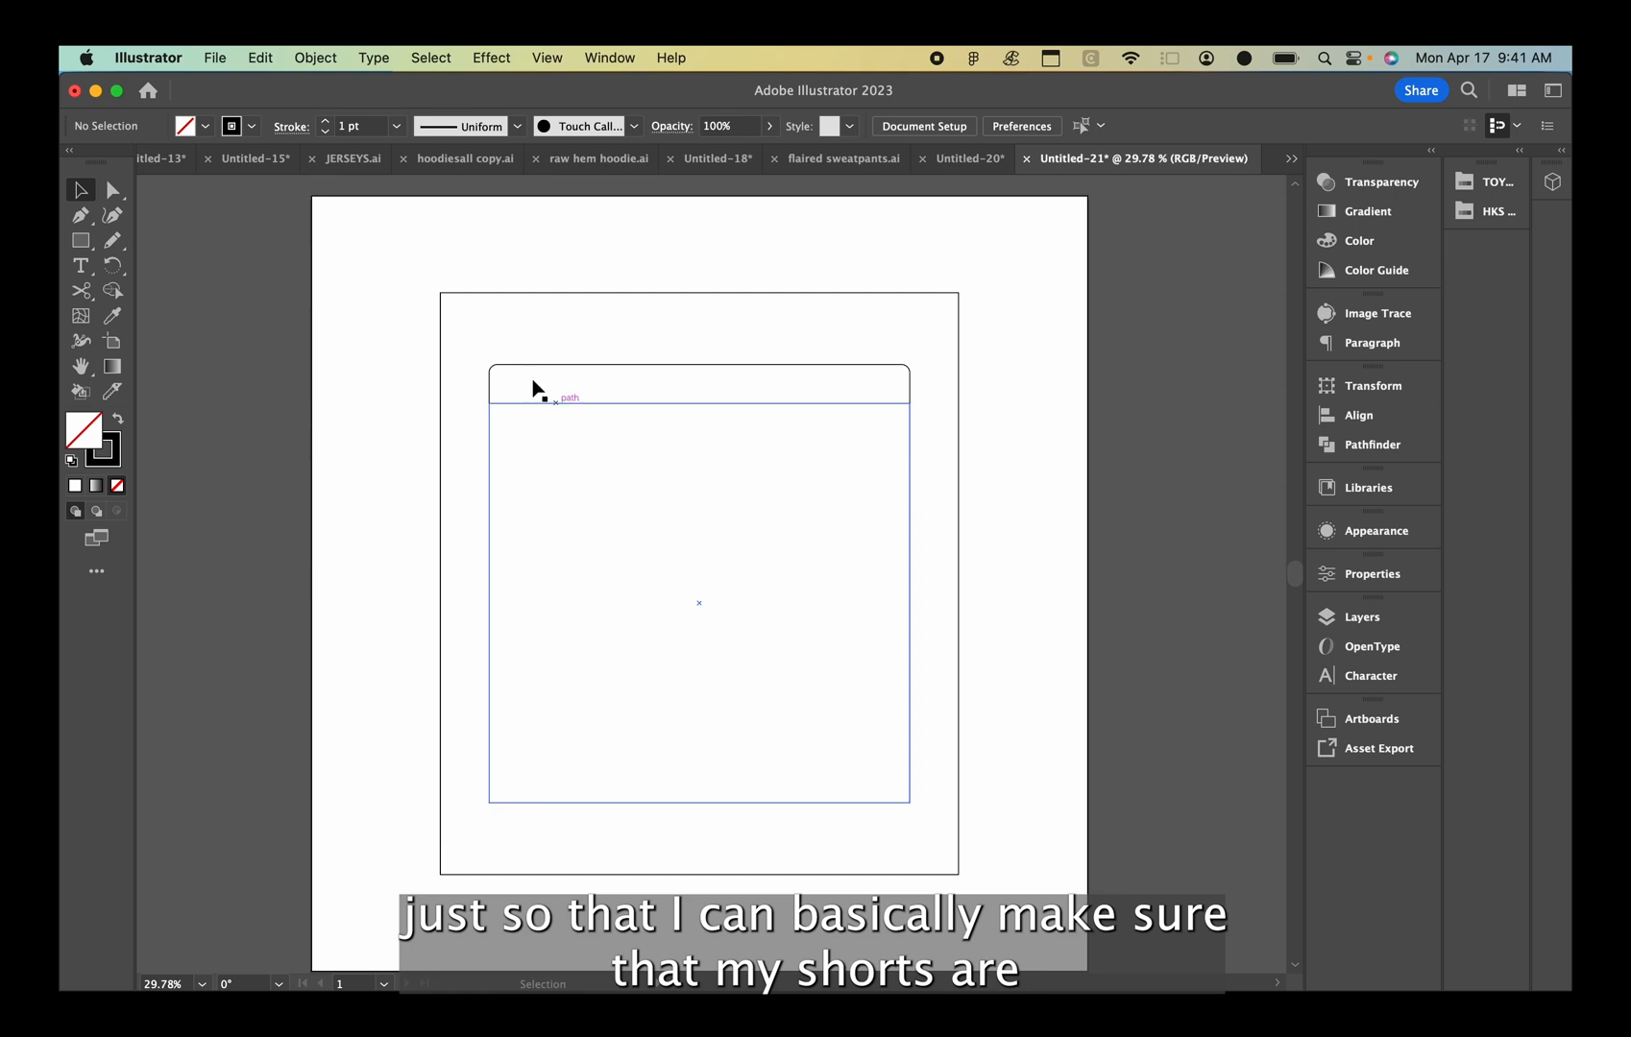
# Raise the guide rectangle until its base meets the body's lower edge, and flare the body's lower corners out to the guide's corners
pyautogui.moveTo(783, 293); pyautogui.dragTo(782, 221)
pyautogui.hotkey('shift', '`')
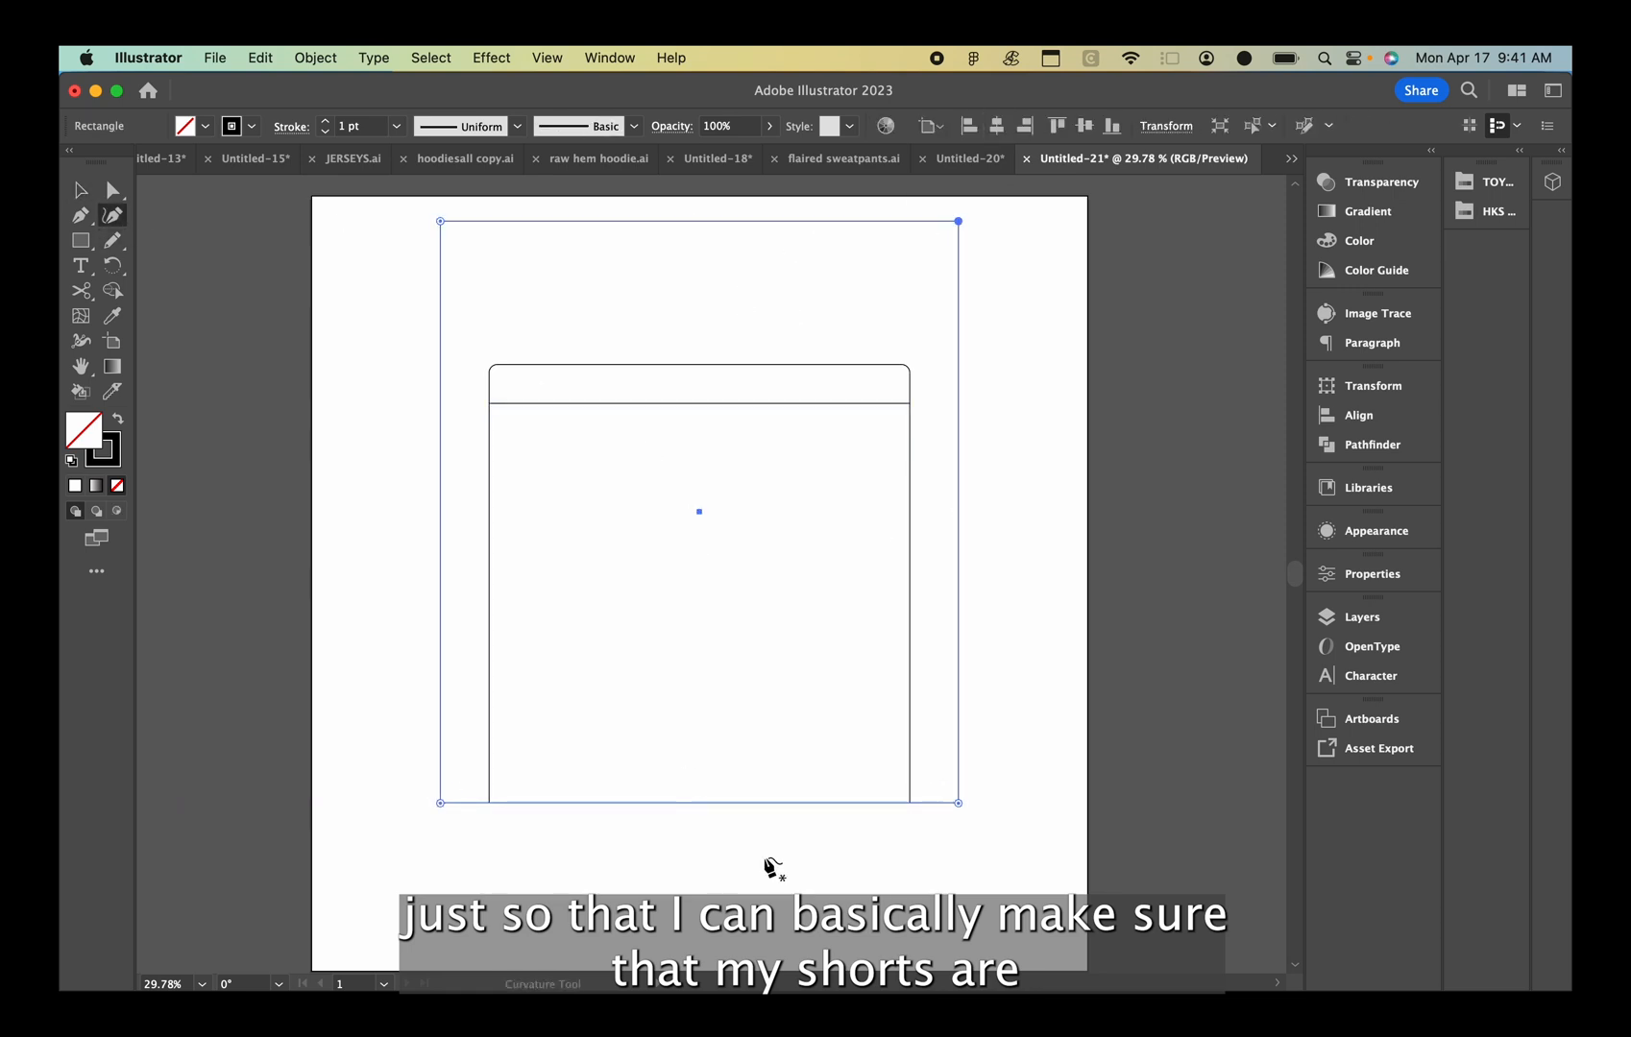
pyautogui.keyDown('super'); pyautogui.click(874, 593); pyautogui.keyUp('super')
pyautogui.moveTo(910, 802); pyautogui.dragTo(957, 803)
pyautogui.moveTo(488, 804); pyautogui.dragTo(441, 804)
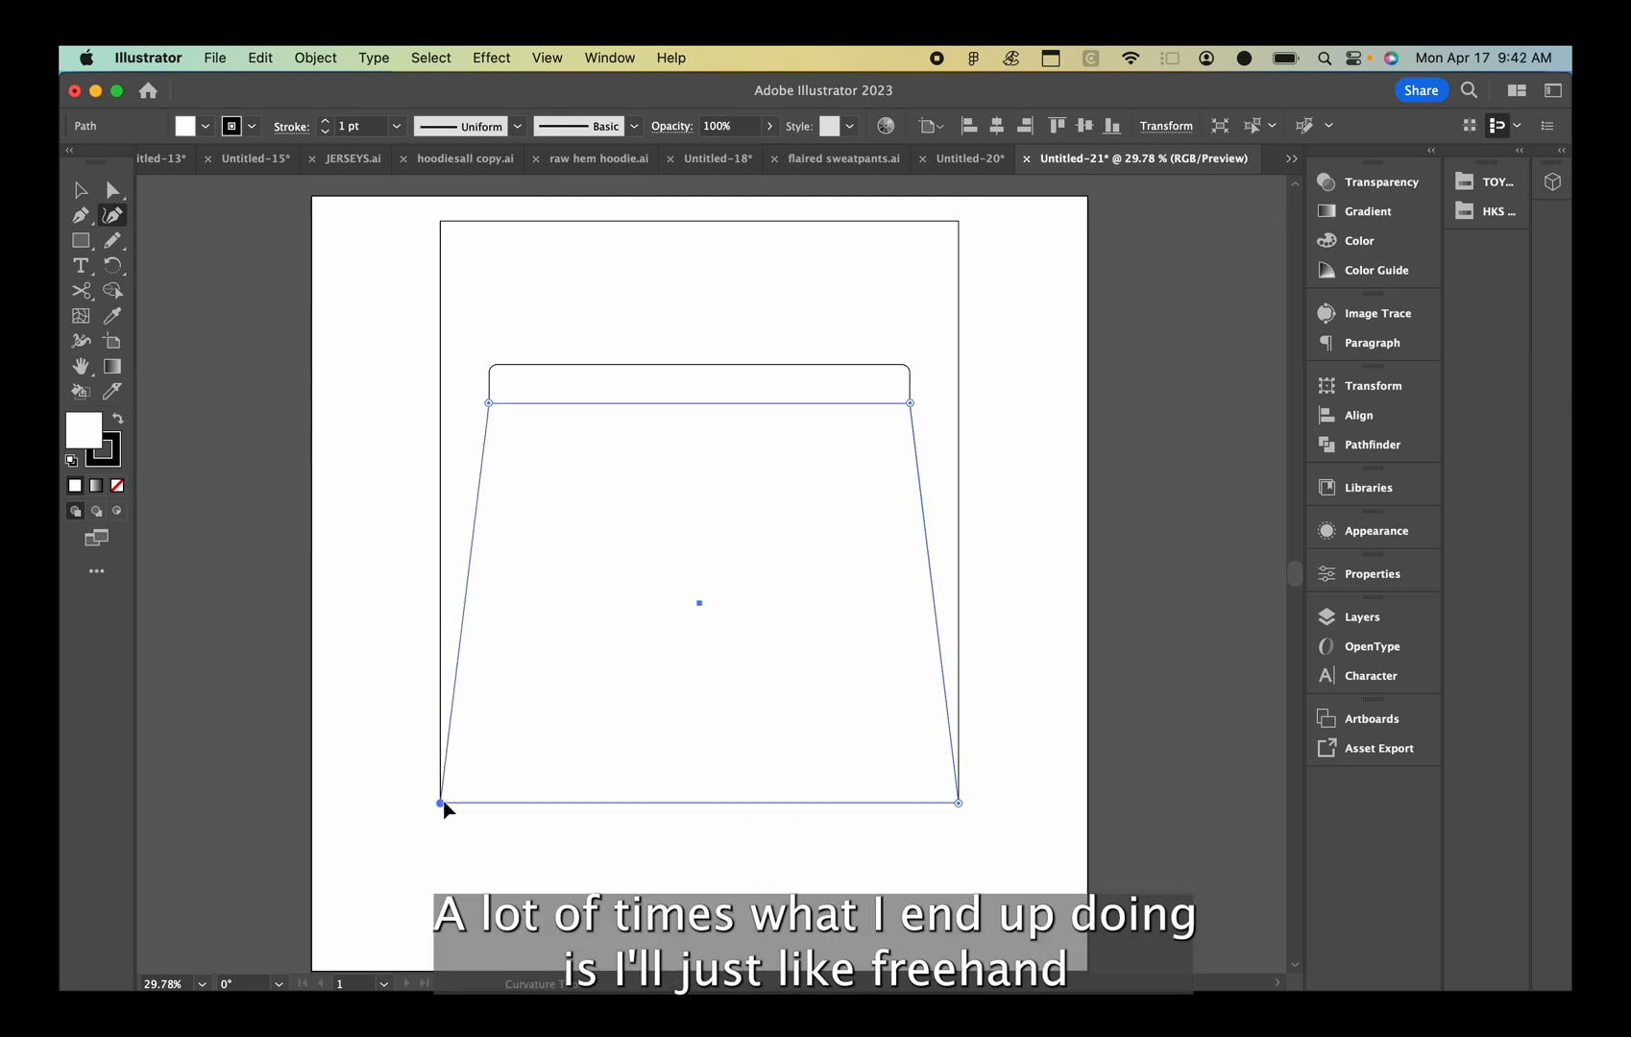
# Draw a narrow, tall rectangle across the middle of the shorts and center it horizontally on the artboard
pyautogui.click(80, 244)
pyautogui.scroll(-3, 586, 684)
pyautogui.scroll(3, 586, 684)
pyautogui.moveTo(667, 218); pyautogui.dragTo(723, 940)
pyautogui.click(997, 128)
# Move the large guide rectangle off the shorts to the side of the artboard
pyautogui.hotkey('shift', '`')
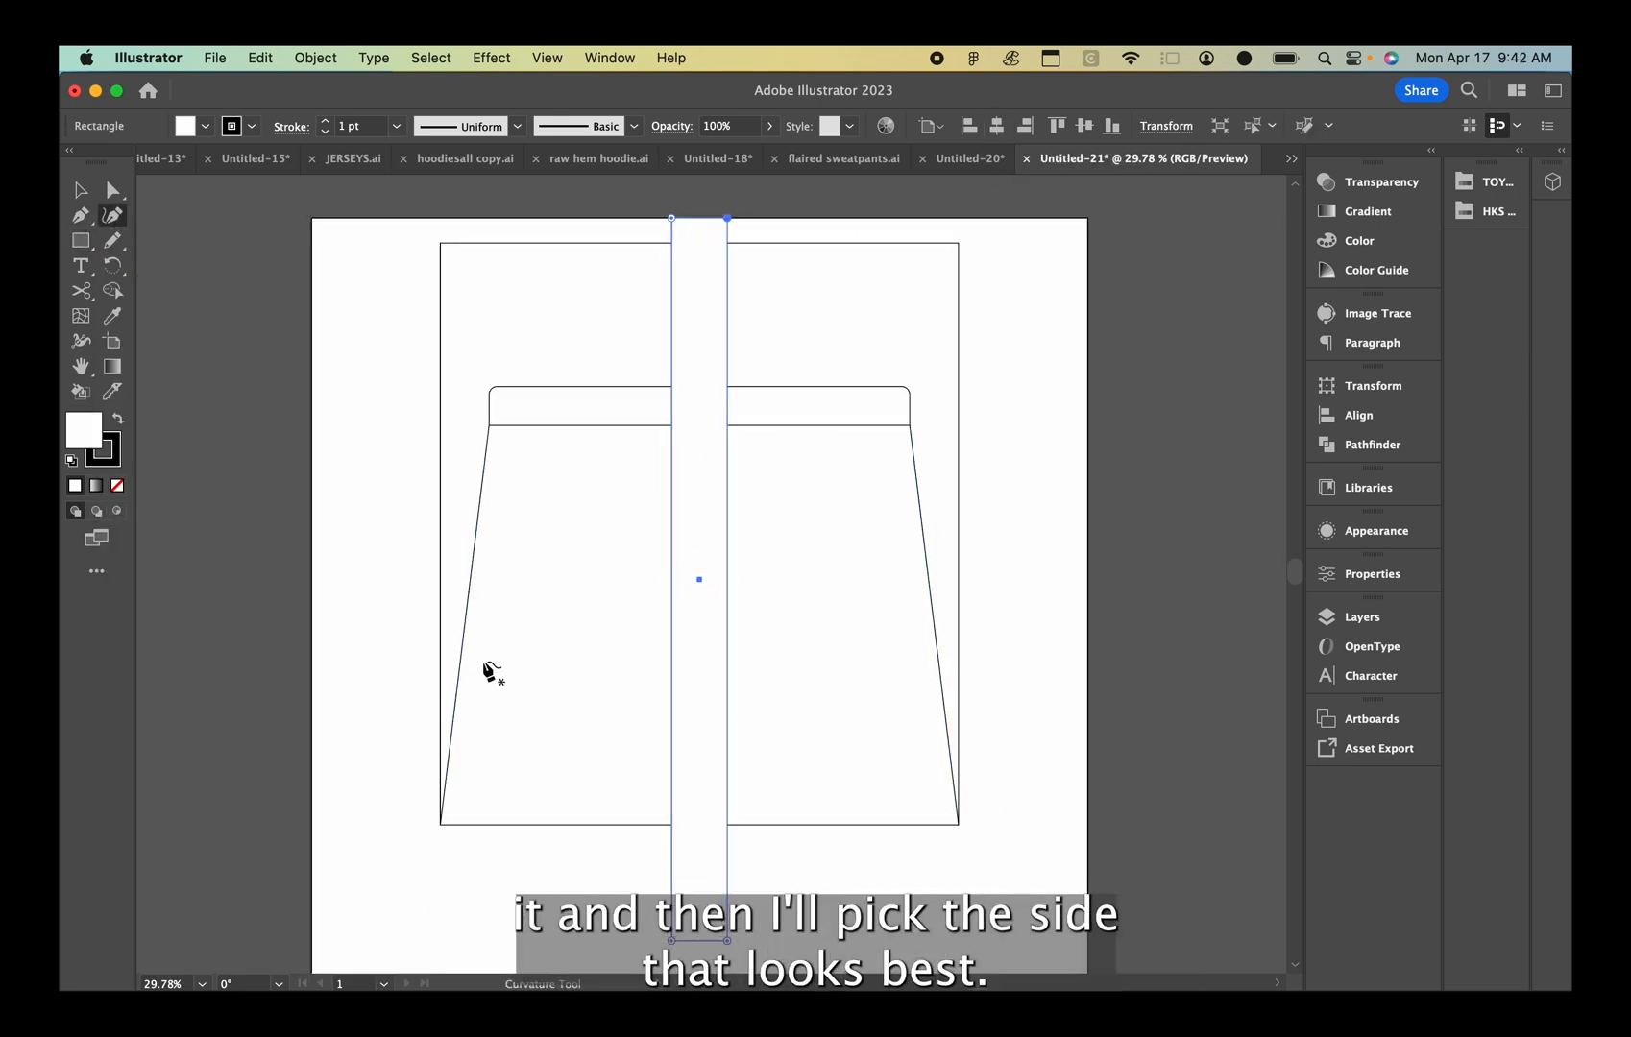
pyautogui.click(85, 192)
pyautogui.doubleClick(543, 244)
pyautogui.moveTo(543, 244); pyautogui.dragTo(1114, 319)
# Add anchor points on the body's lower edge where both sides of the narrow rectangle cross it
pyautogui.hotkey('shift', '`')
pyautogui.click(662, 825)
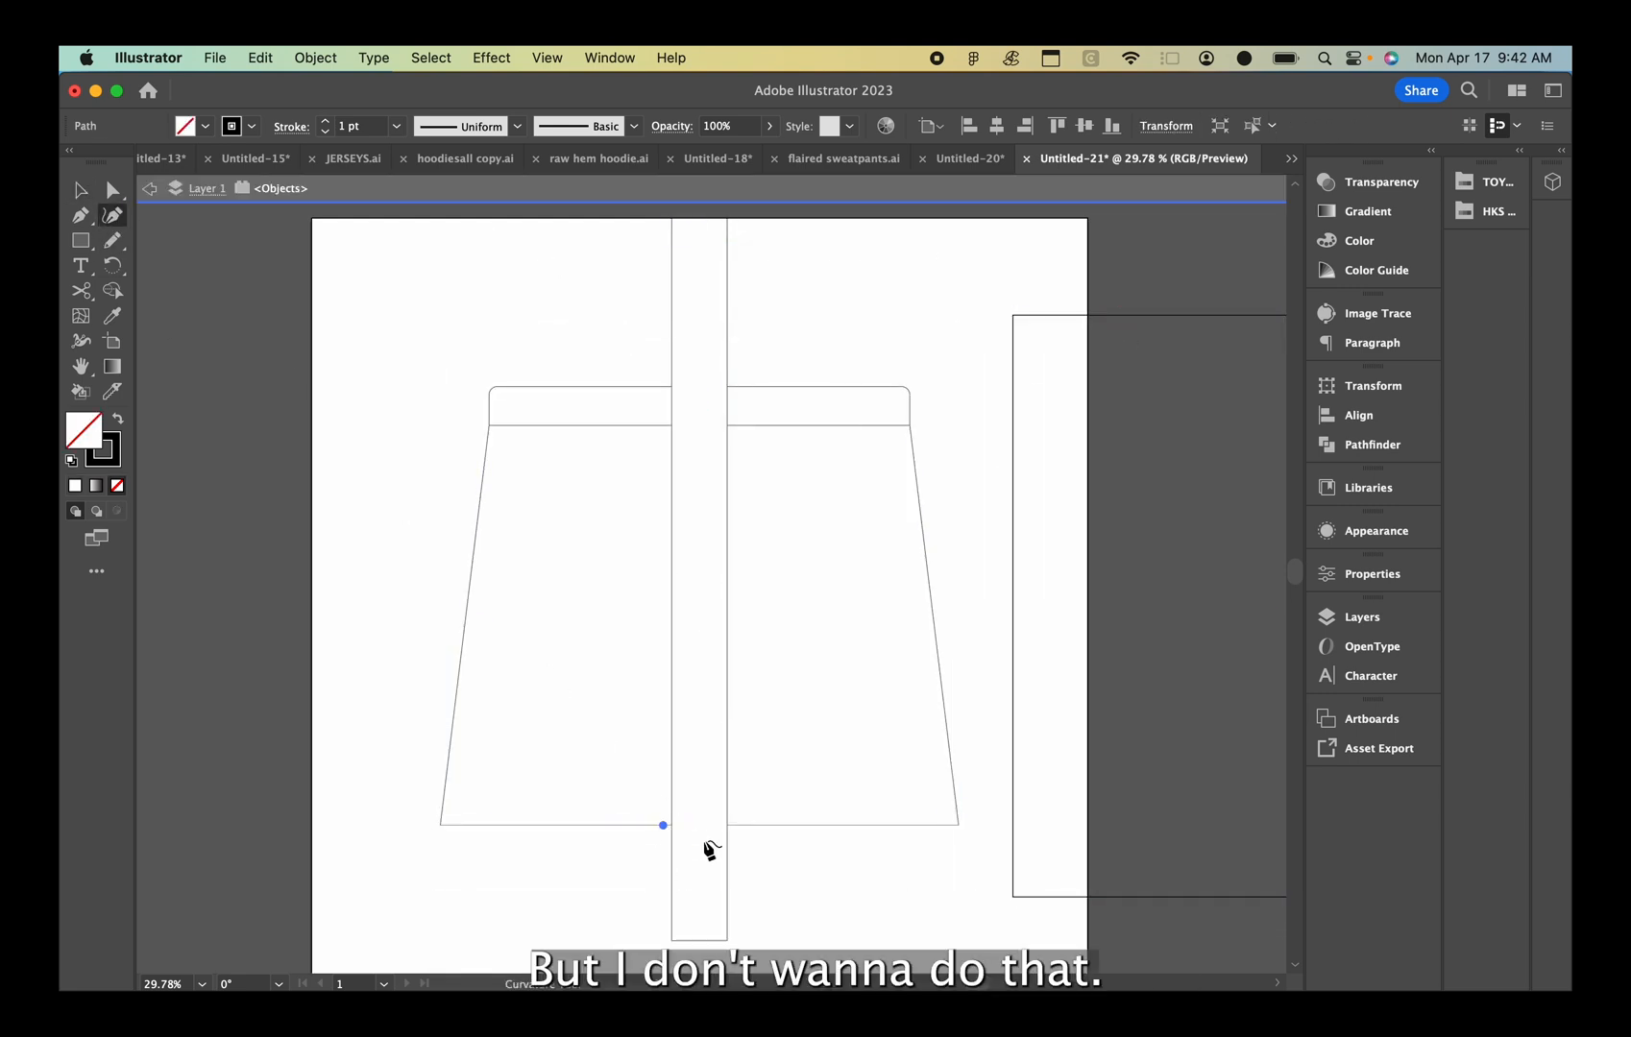
pyautogui.press('Escape')
pyautogui.keyDown('super'); pyautogui.click(651, 825); pyautogui.keyUp('super')
pyautogui.scroll(3, 720, 711)
pyautogui.scroll(-3, 721, 712)
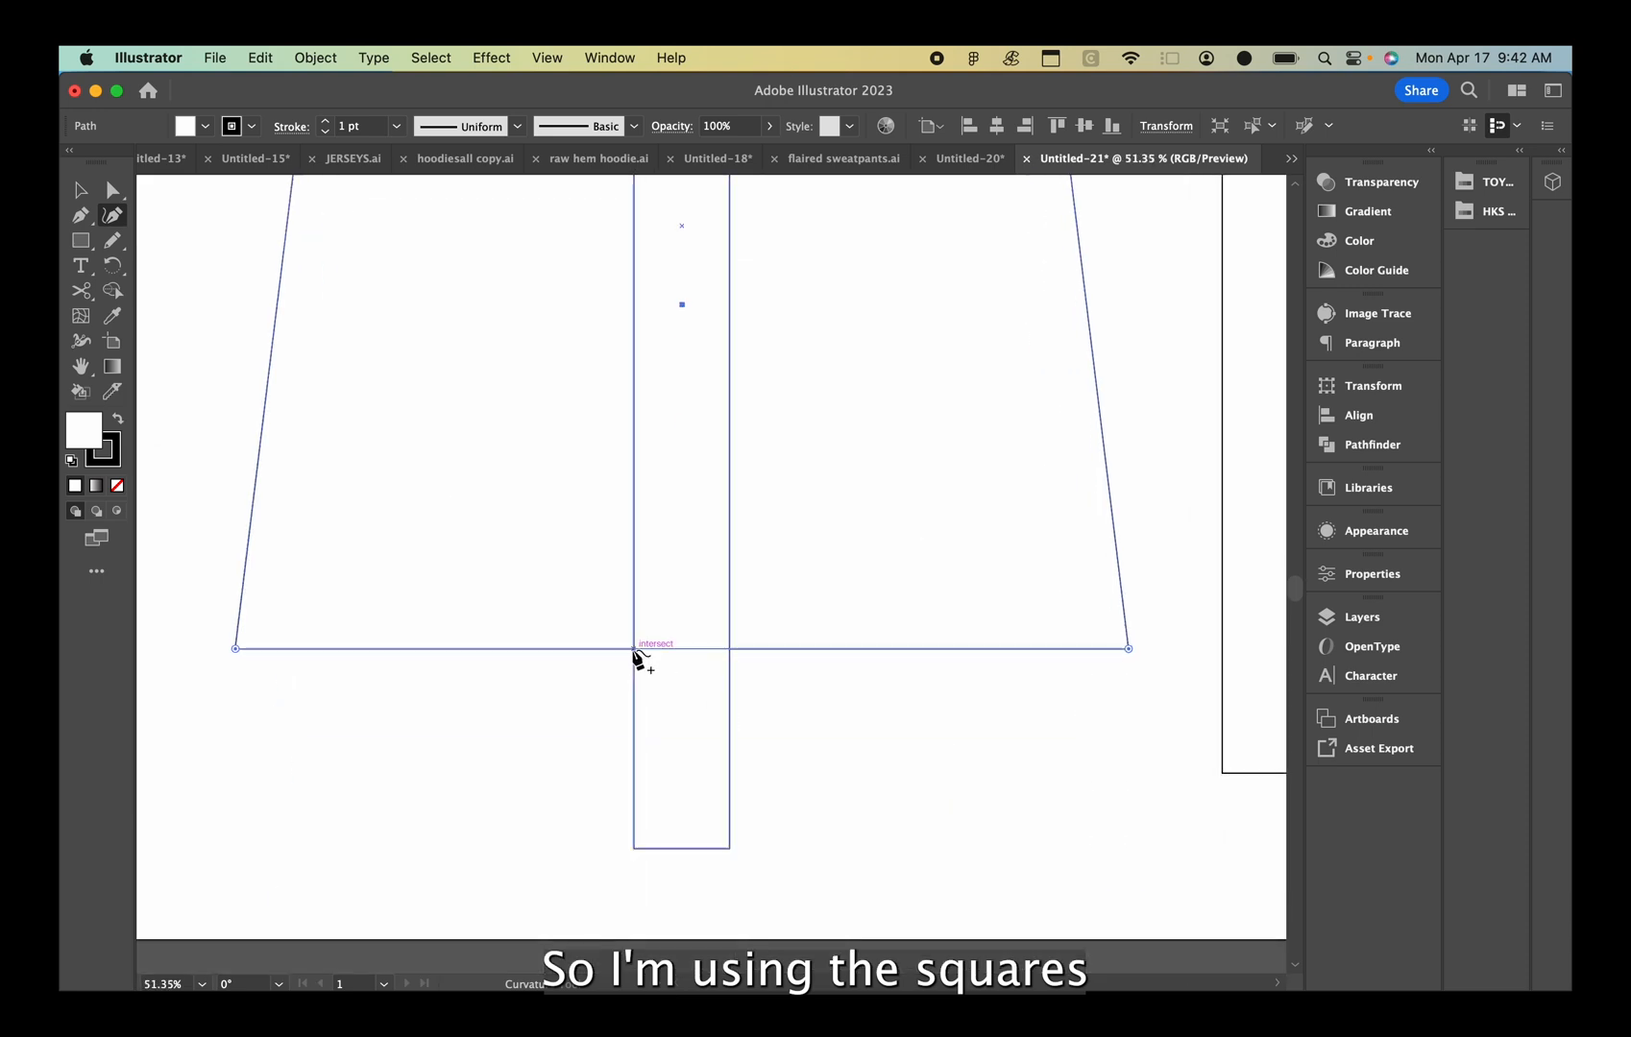
pyautogui.click(633, 649)
pyautogui.click(729, 649)
# Draw a vertical guide line and center it horizontally on the artboard
pyautogui.press('\\')
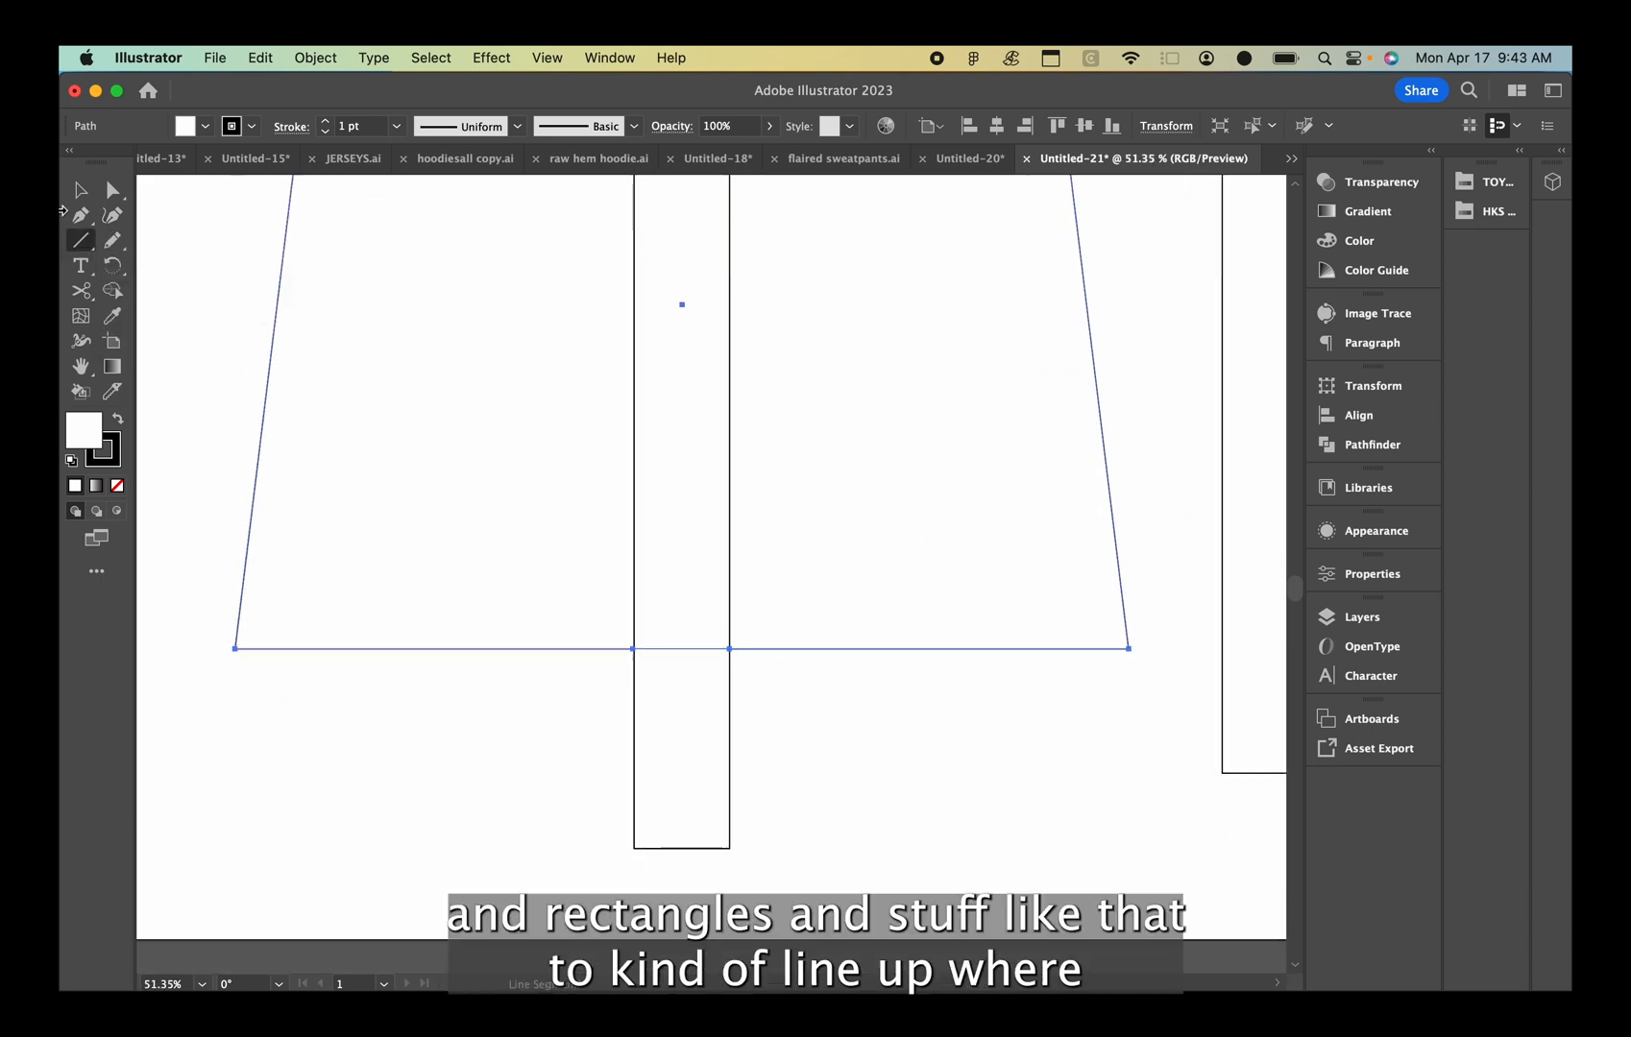
pyautogui.scroll(4, 509, 231)
pyautogui.moveTo(509, 833); pyautogui.dragTo(509, 197)
pyautogui.click(996, 125)
pyautogui.scroll(-4, 917, 516)
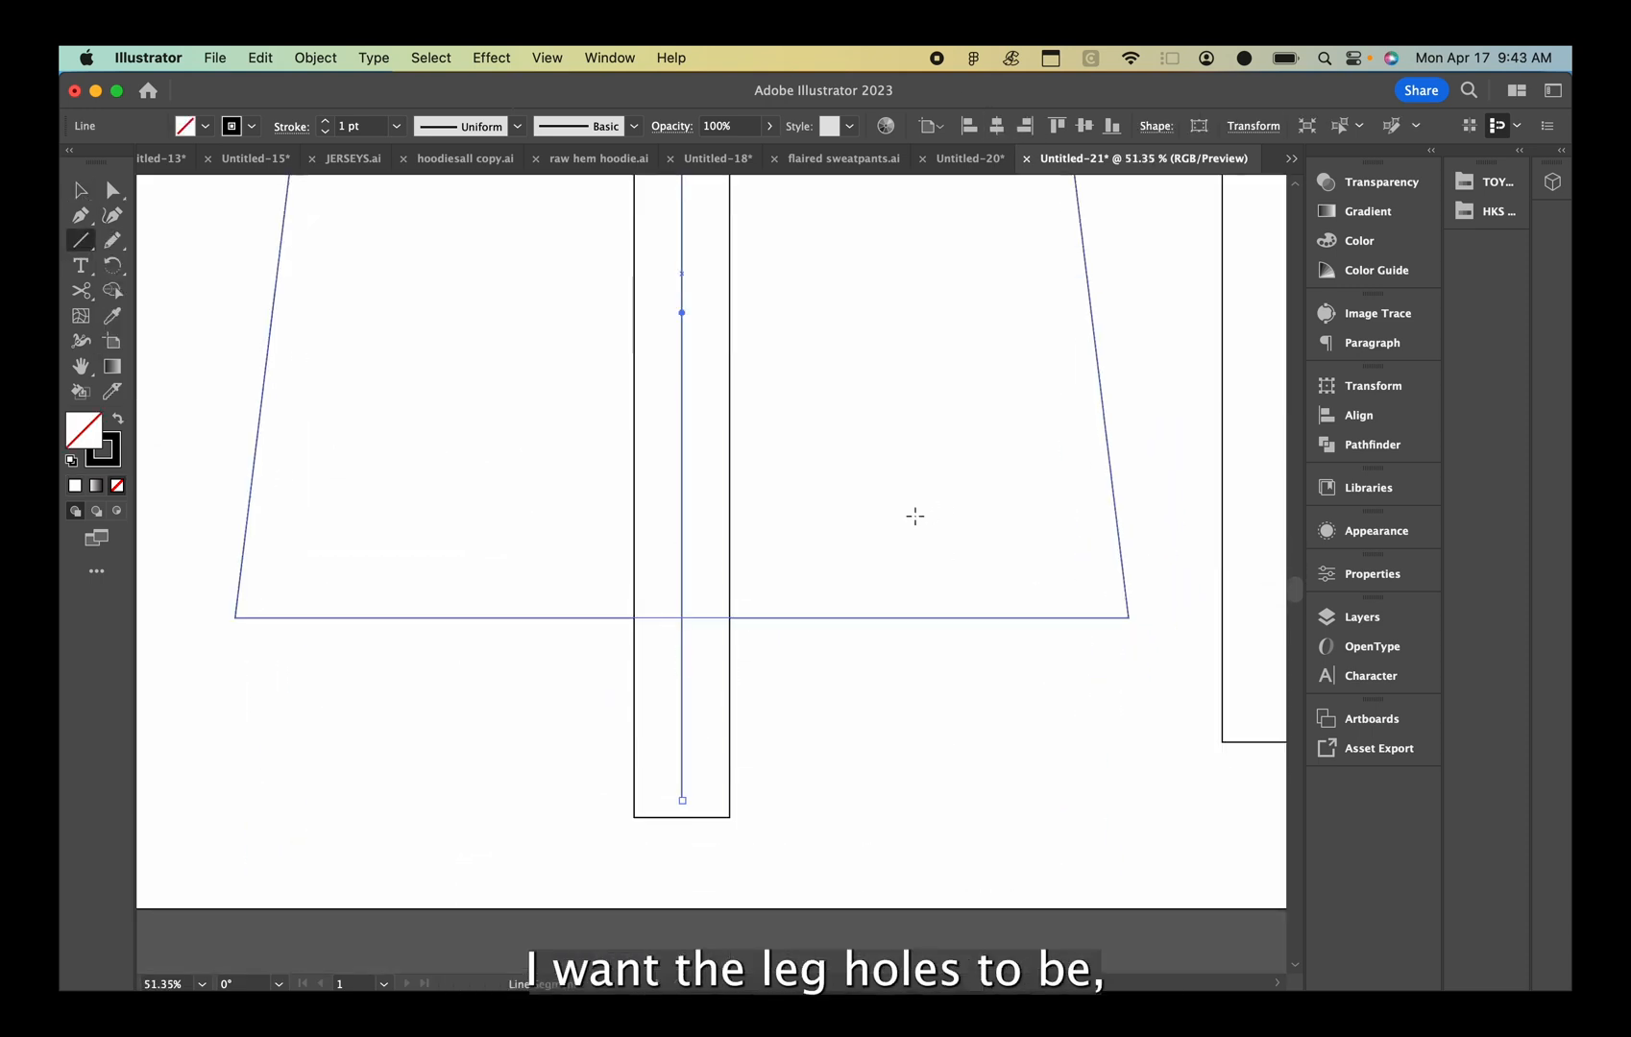
# Pull a center point on the body's lower edge up the guide line into a crotch arch, and make the points beside it corners
pyautogui.click(112, 217)
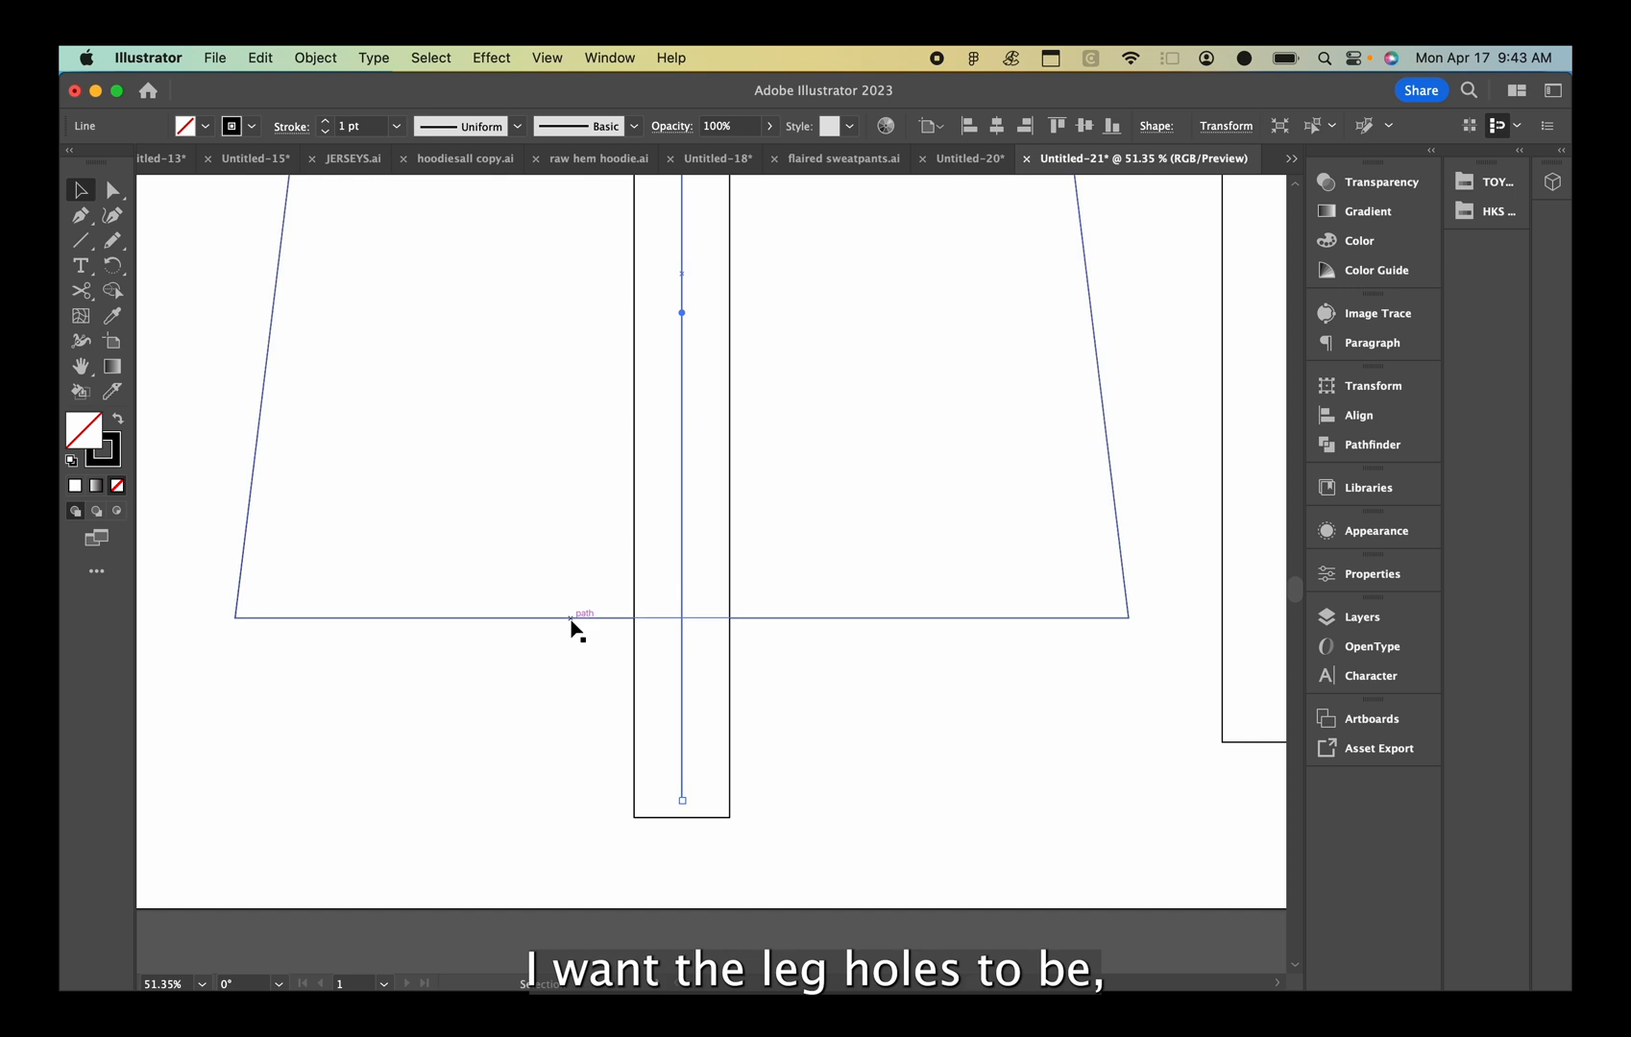
pyautogui.click(682, 618)
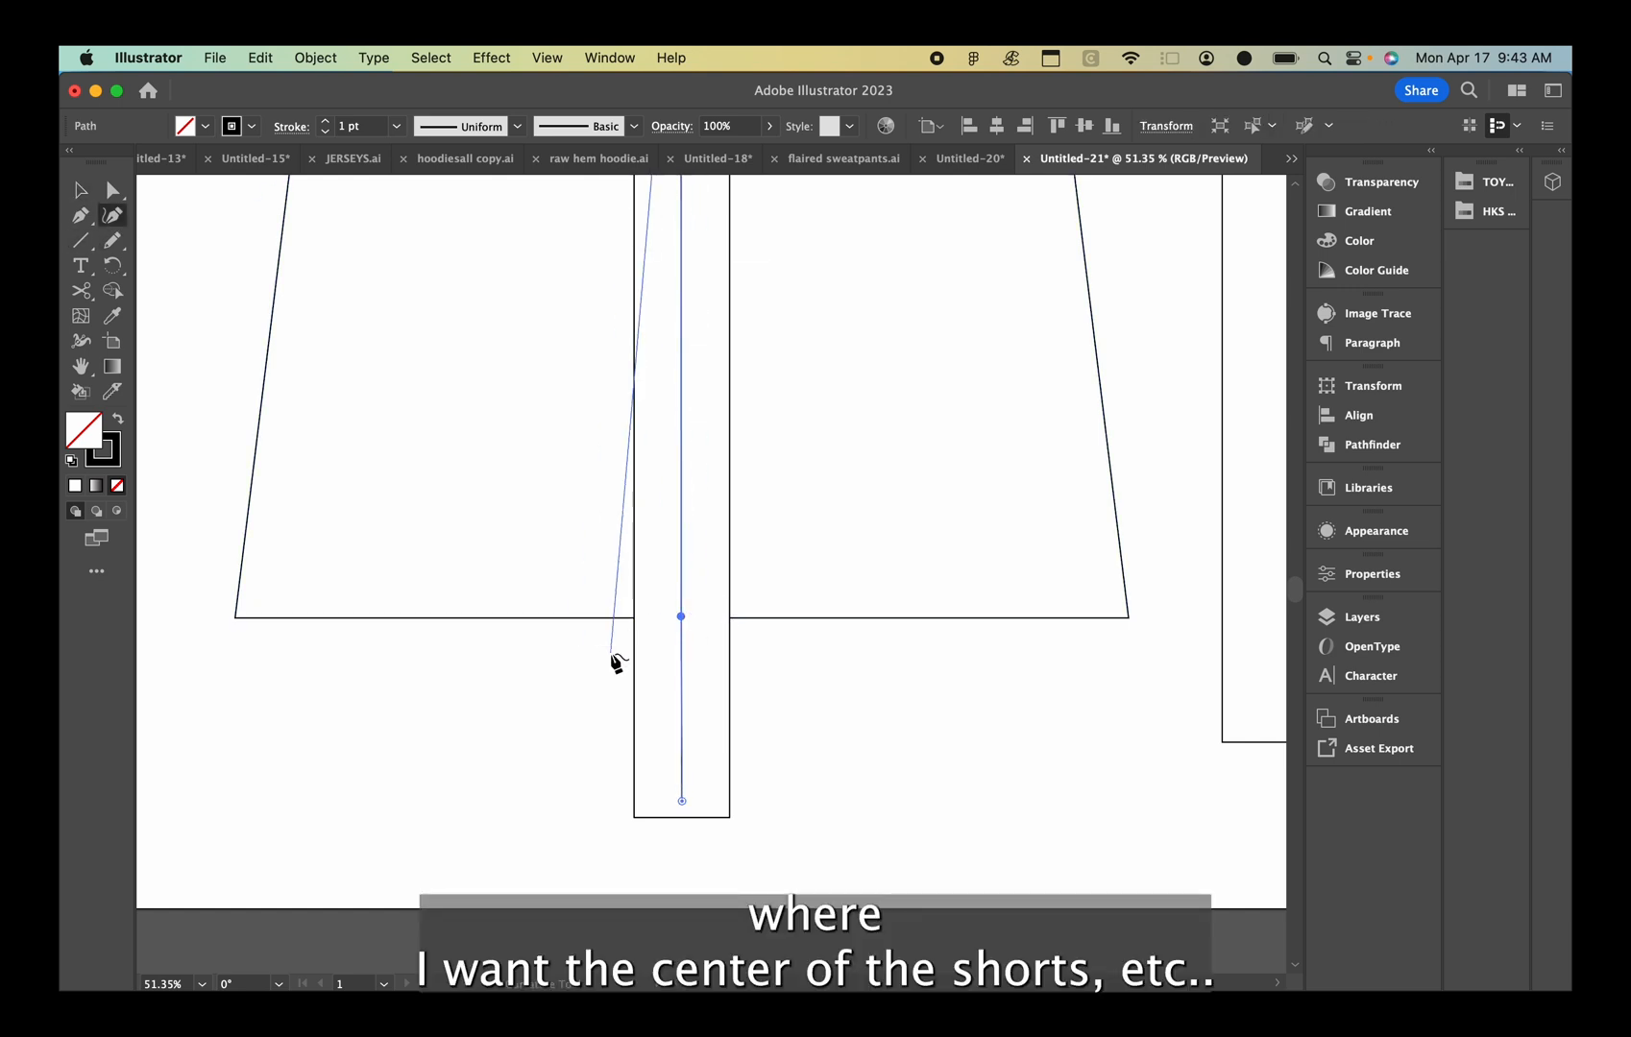
pyautogui.keyDown('super'); pyautogui.click(597, 619); pyautogui.keyUp('super')
pyautogui.click(681, 618)
pyautogui.moveTo(681, 617); pyautogui.dragTo(681, 501)
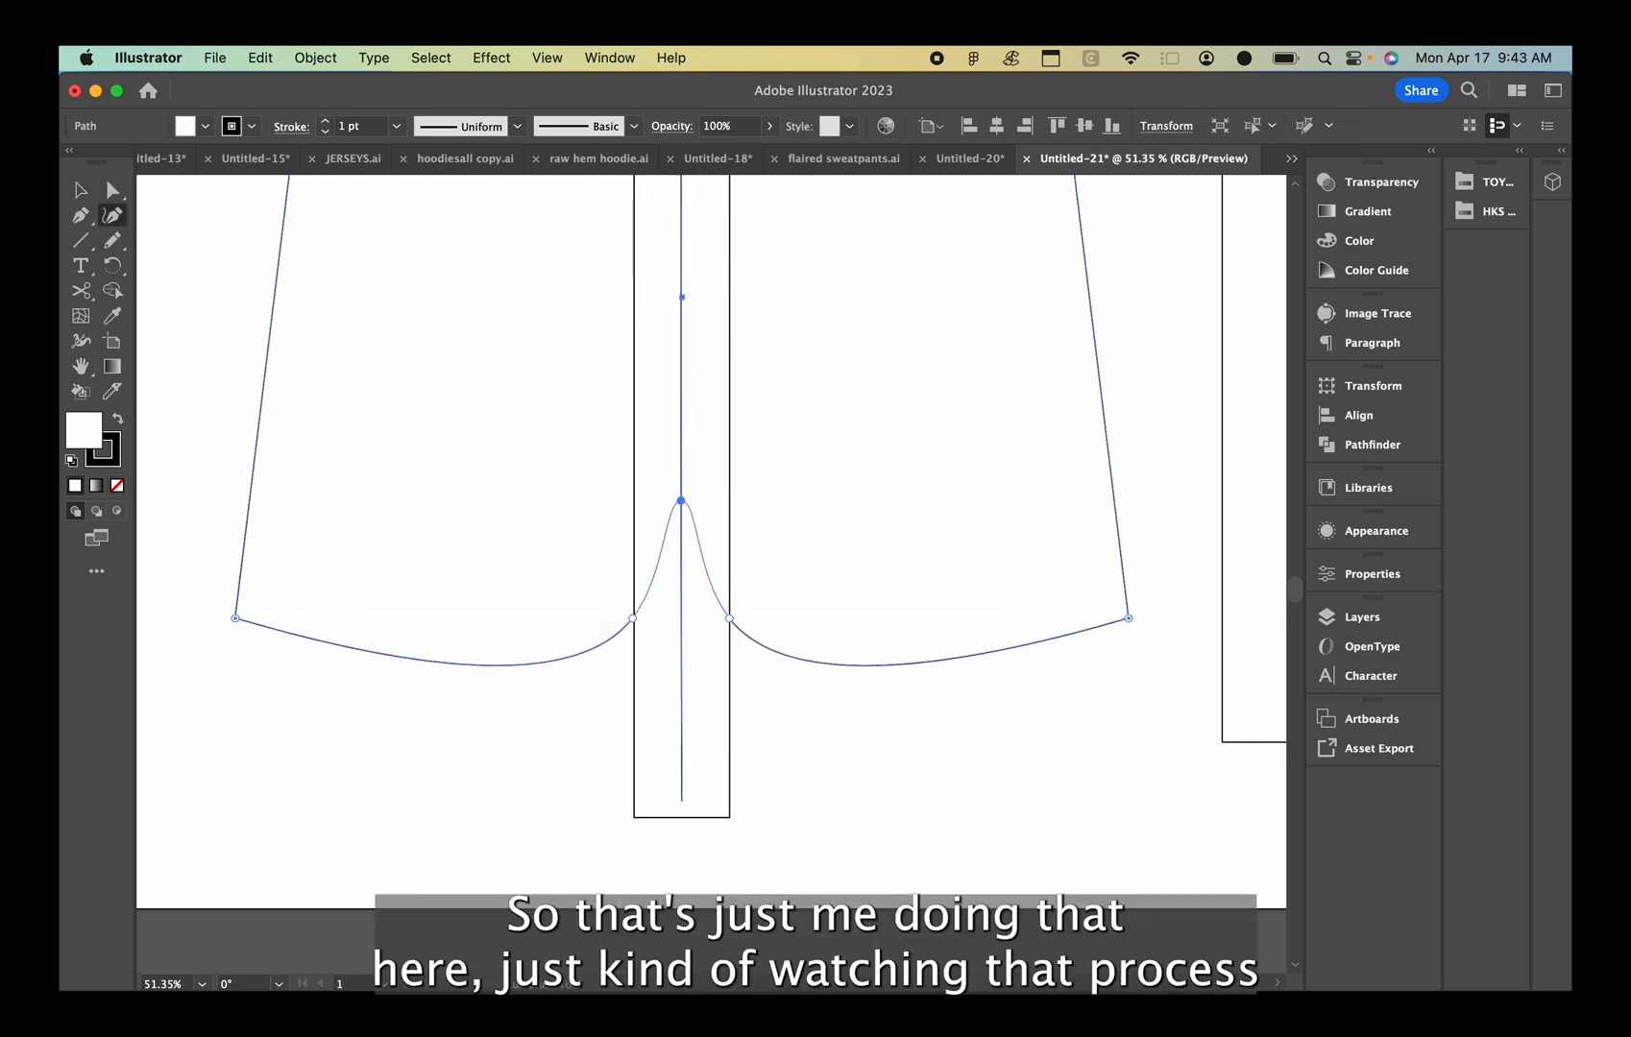
pyautogui.doubleClick(633, 619)
pyautogui.scroll(-1, 714, 720)
pyautogui.scroll(8, 714, 720)
pyautogui.scroll(-6, 714, 721)
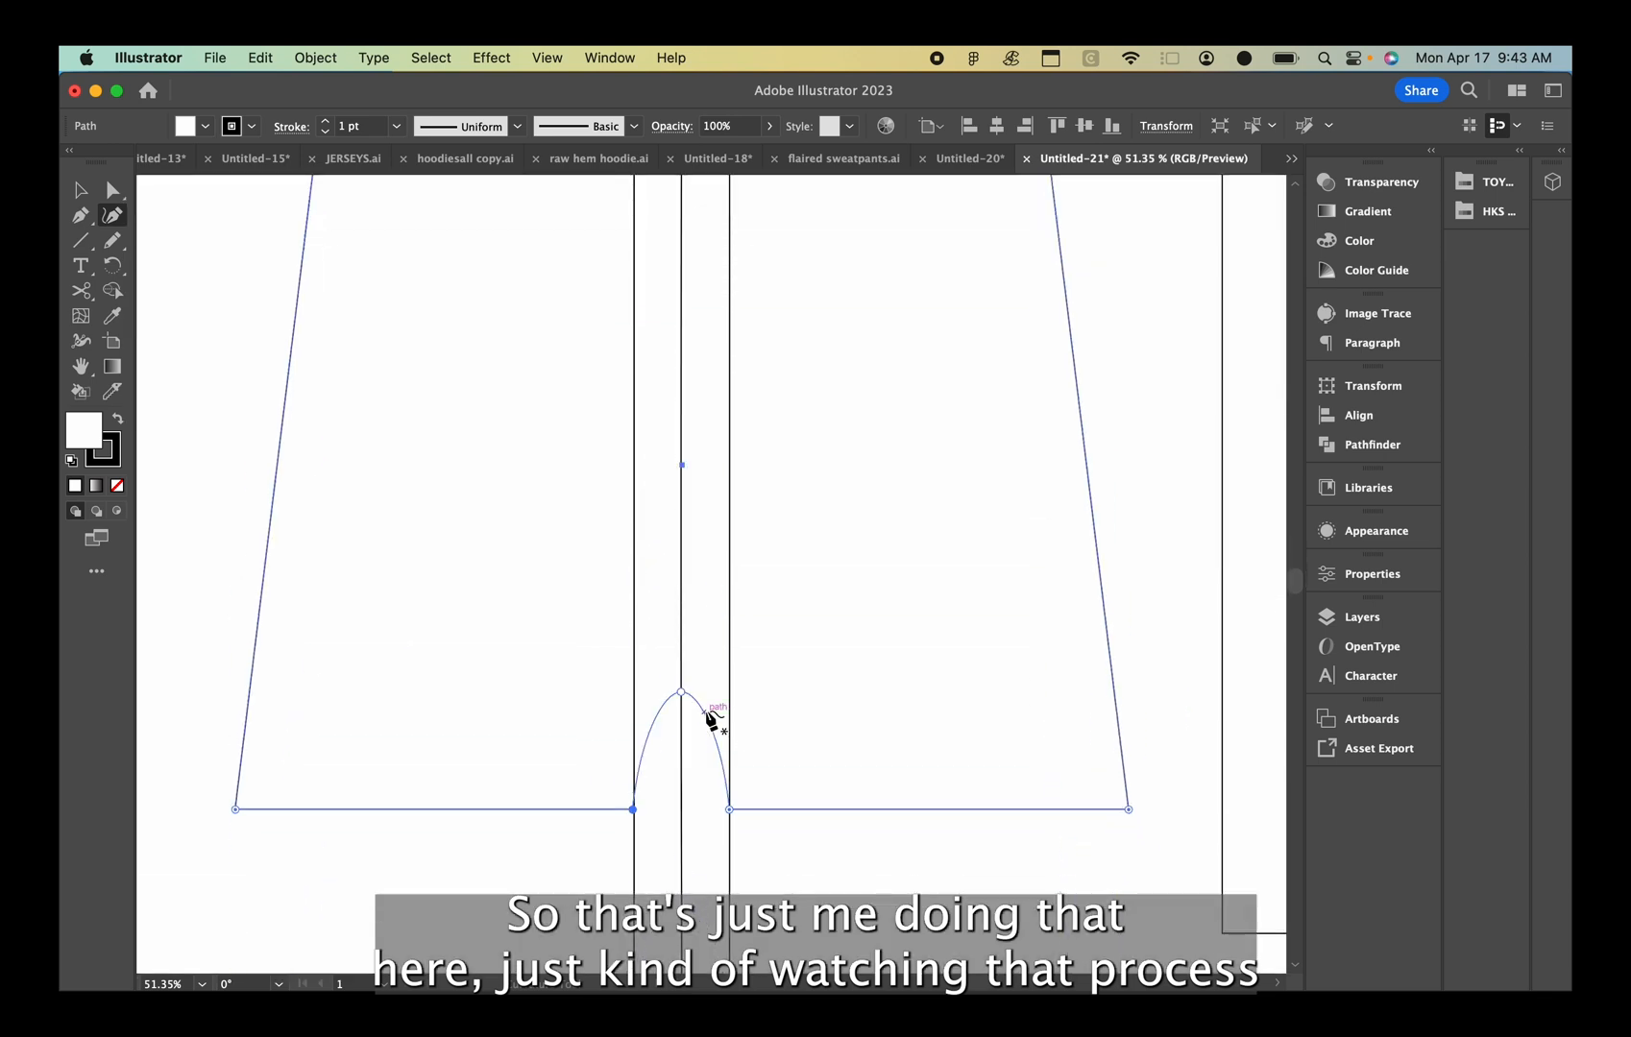
# Move the large guide rectangle back over the shorts with its base slightly below the hem
pyautogui.scroll(-4, 690, 711)
pyautogui.press('v')
pyautogui.moveTo(1151, 354); pyautogui.dragTo(692, 312)
# Lower the two inner-leg points of the body to the guide rectangle's base so the hems slope down toward the center
pyautogui.click(650, 755)
pyautogui.hotkey('shift', '`')
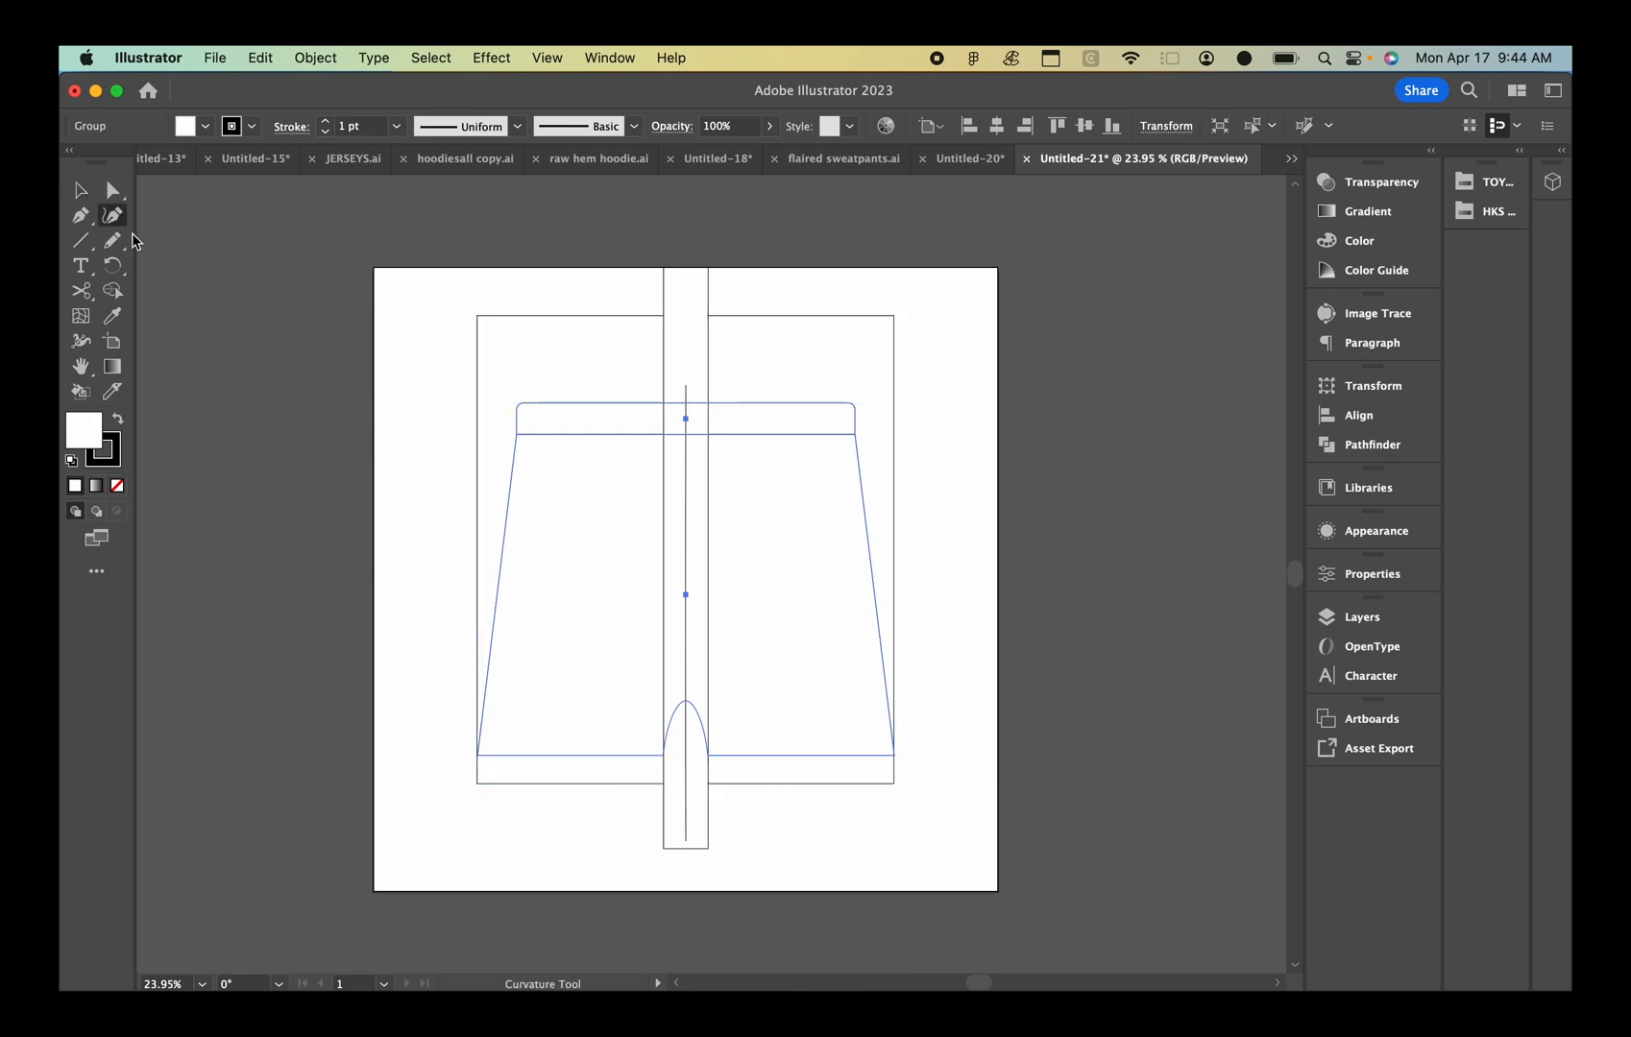
pyautogui.scroll(4, 703, 733)
pyautogui.moveTo(628, 776); pyautogui.dragTo(630, 834)
pyautogui.moveTo(712, 778); pyautogui.dragTo(718, 836)
# Widen the guide rectangle, center it horizontally, and align its base with the outer hem corners
pyautogui.scroll(-3, 771, 646)
pyautogui.press('v')
pyautogui.click(956, 480)
pyautogui.moveTo(956, 480)
pyautogui.mouseDown()
pyautogui.moveTo(1048, 474)
pyautogui.moveTo(986, 479)
pyautogui.mouseUp()
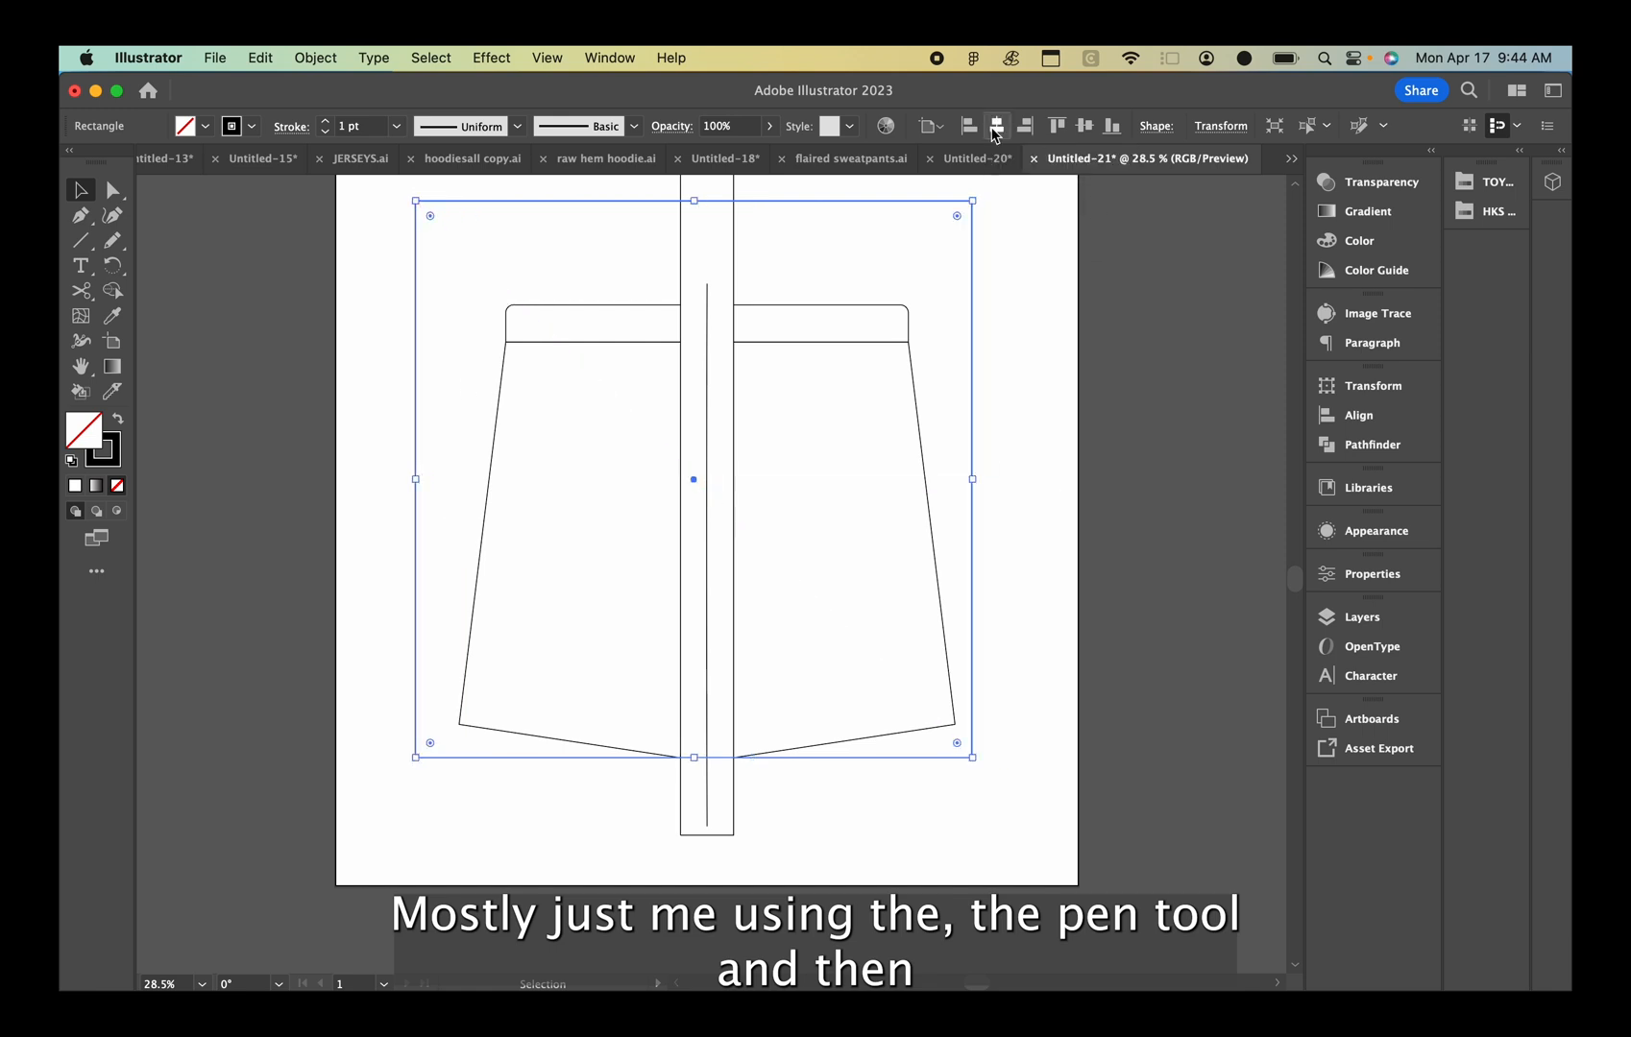
pyautogui.moveTo(756, 199); pyautogui.dragTo(819, 298)
pyautogui.scroll(-2, 768, 797)
# Move the body's outer hem corners out to the guide rectangle's lower corners and lower the top of the crotch arch slightly
pyautogui.hotkey('shift', '`')
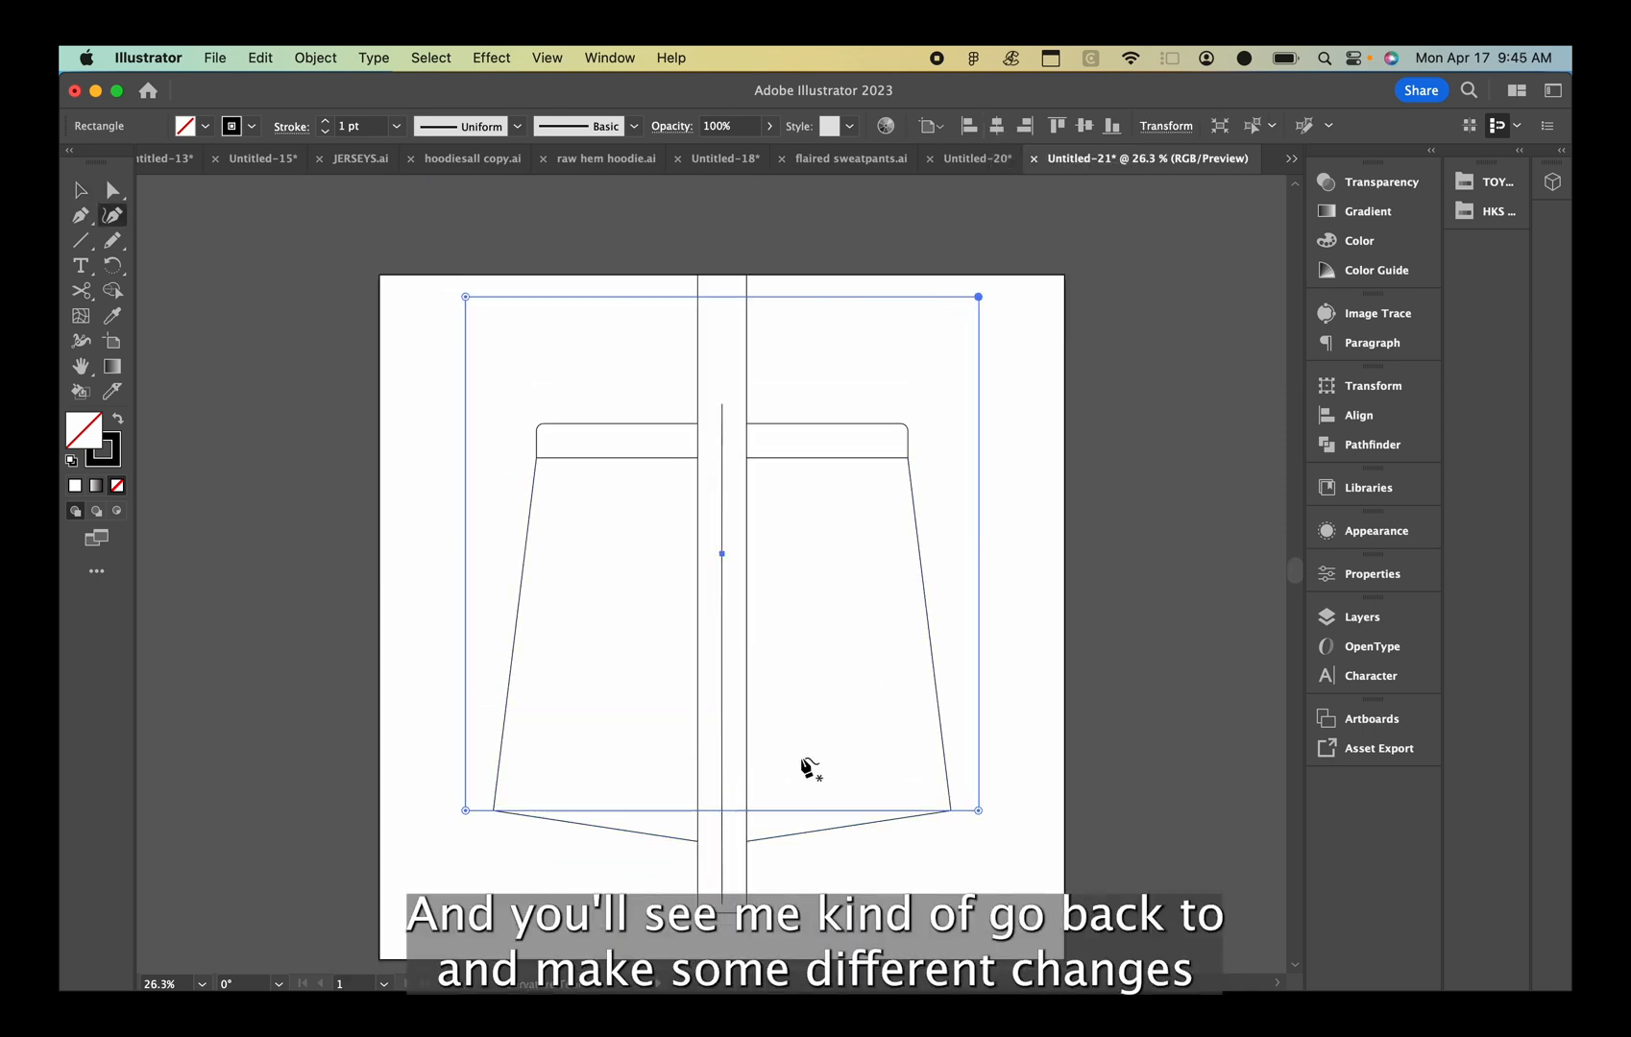
pyautogui.scroll(5, 807, 768)
pyautogui.keyDown('super'); pyautogui.click(1135, 645); pyautogui.keyUp('super')
pyautogui.moveTo(1146, 723); pyautogui.dragTo(1208, 722)
pyautogui.hscroll(-4, 519, 741)
pyautogui.moveTo(502, 651); pyautogui.dragTo(440, 652)
pyautogui.scroll(-5, 440, 651)
pyautogui.scroll(2, 441, 655)
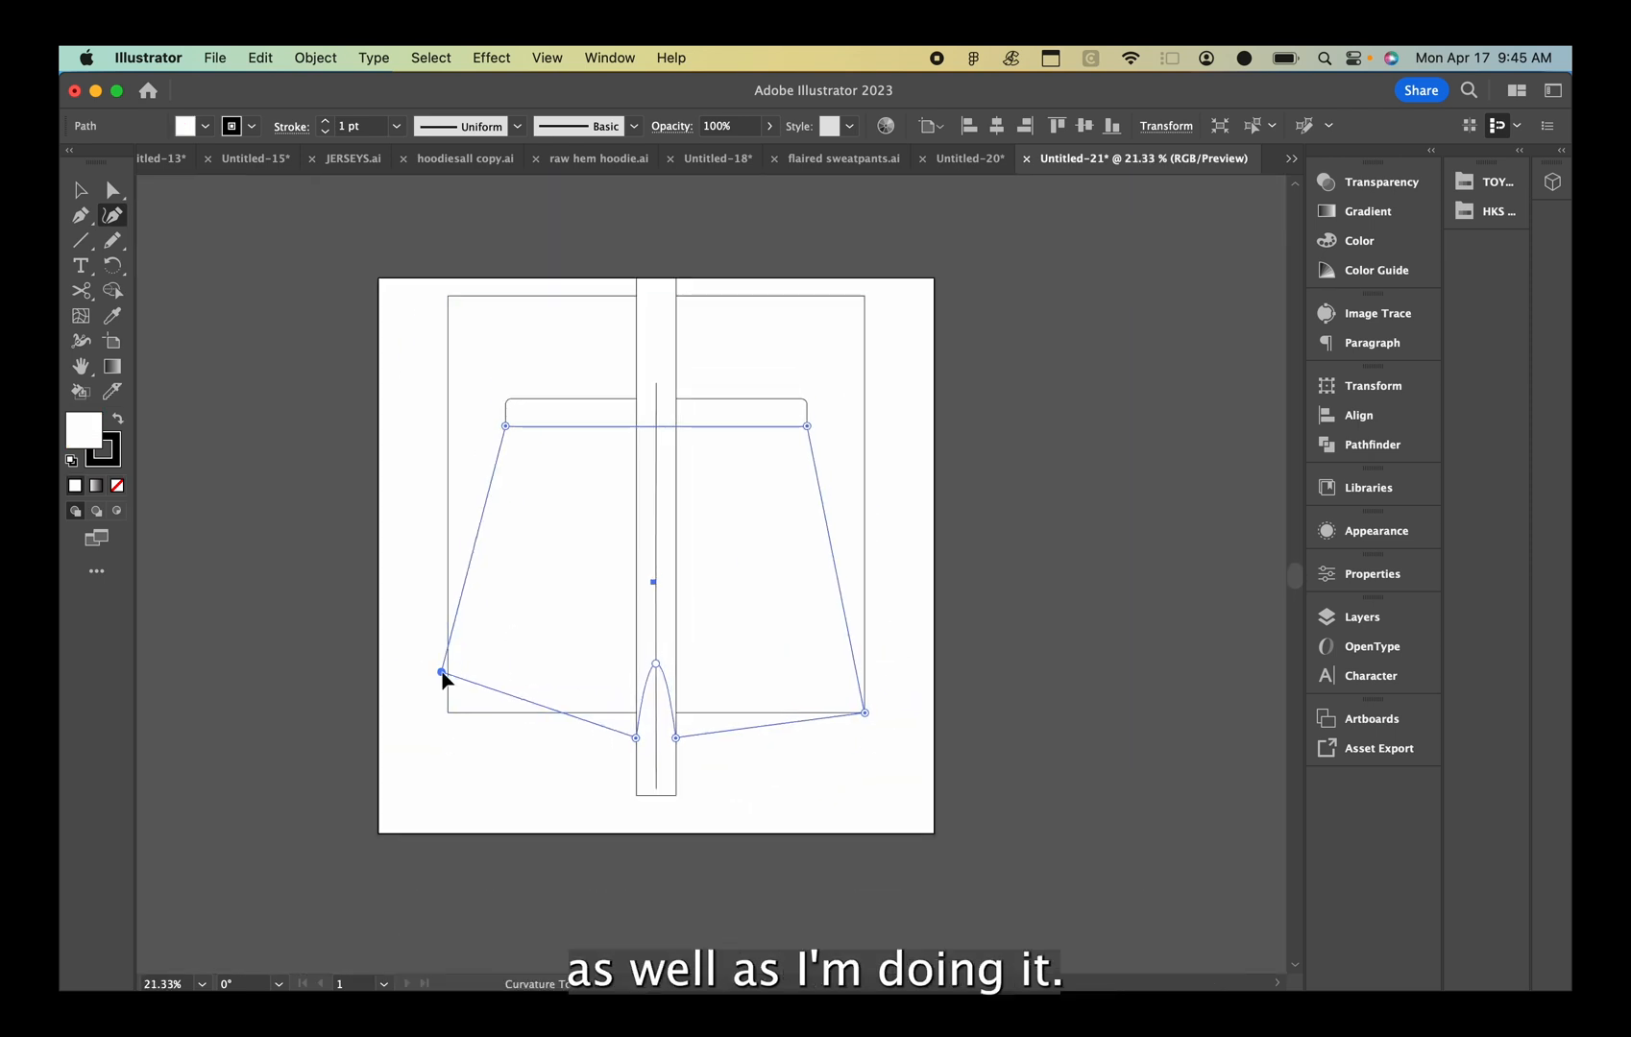
pyautogui.moveTo(656, 699); pyautogui.dragTo(656, 690)
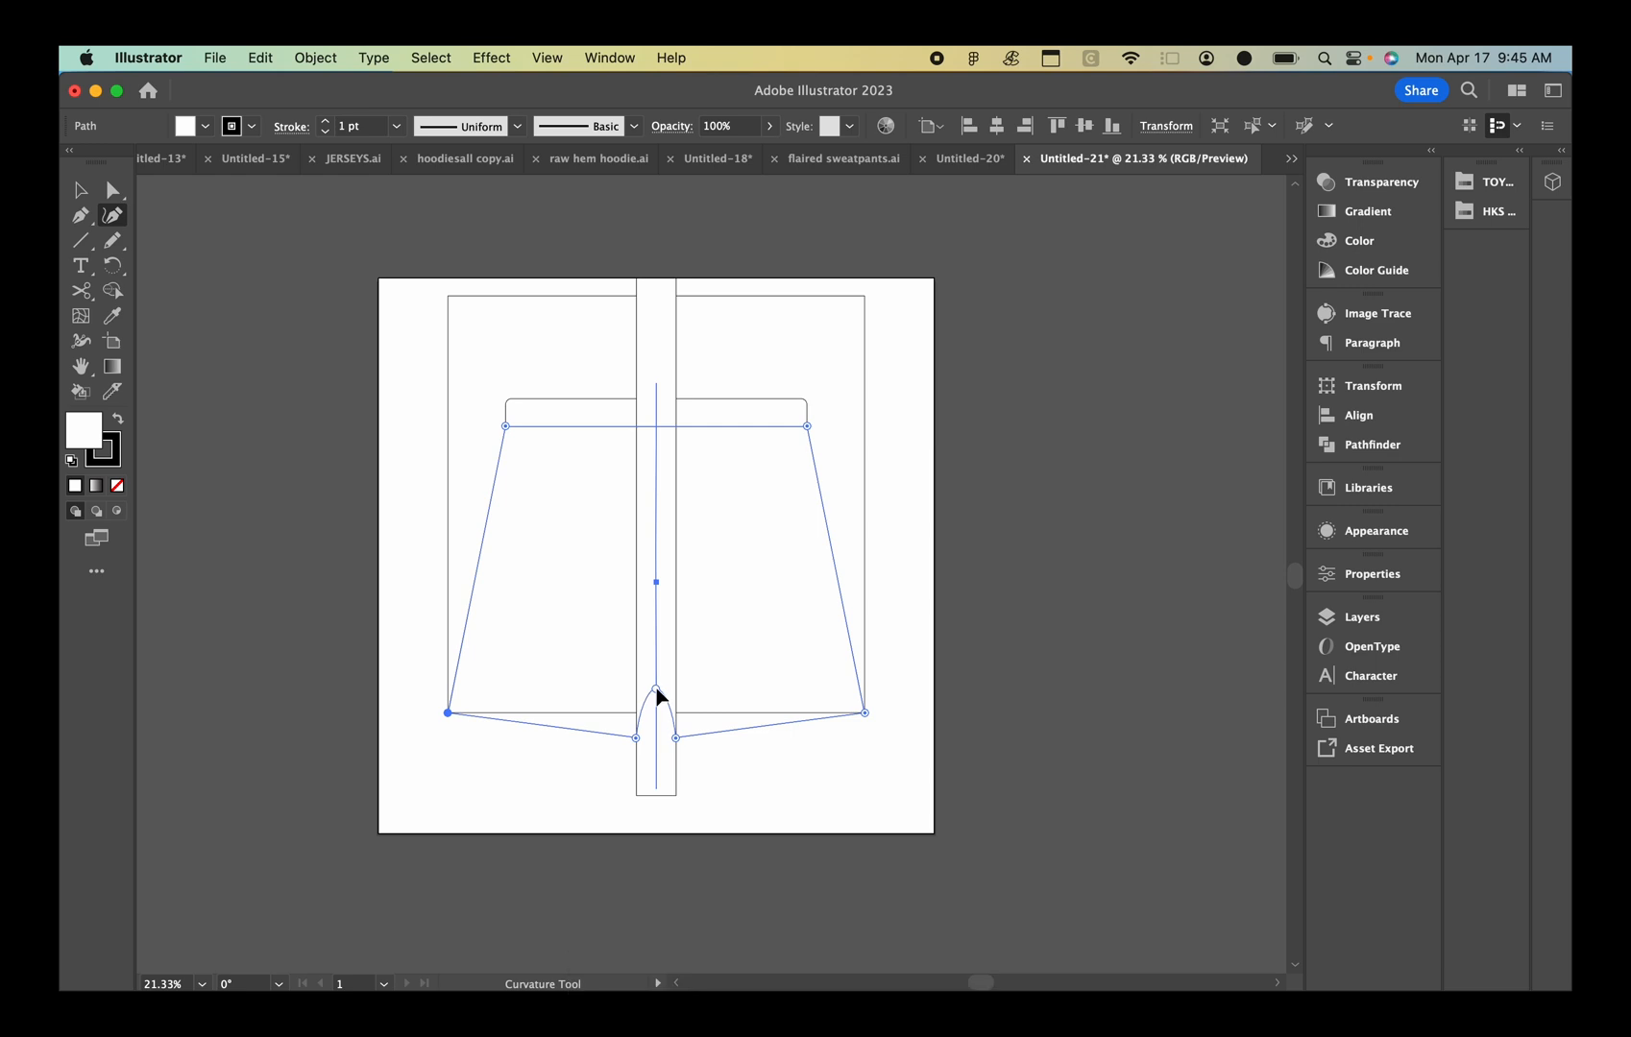
# Delete the large guide rectangle, the narrow center rectangle and the vertical guide line
pyautogui.press('v')
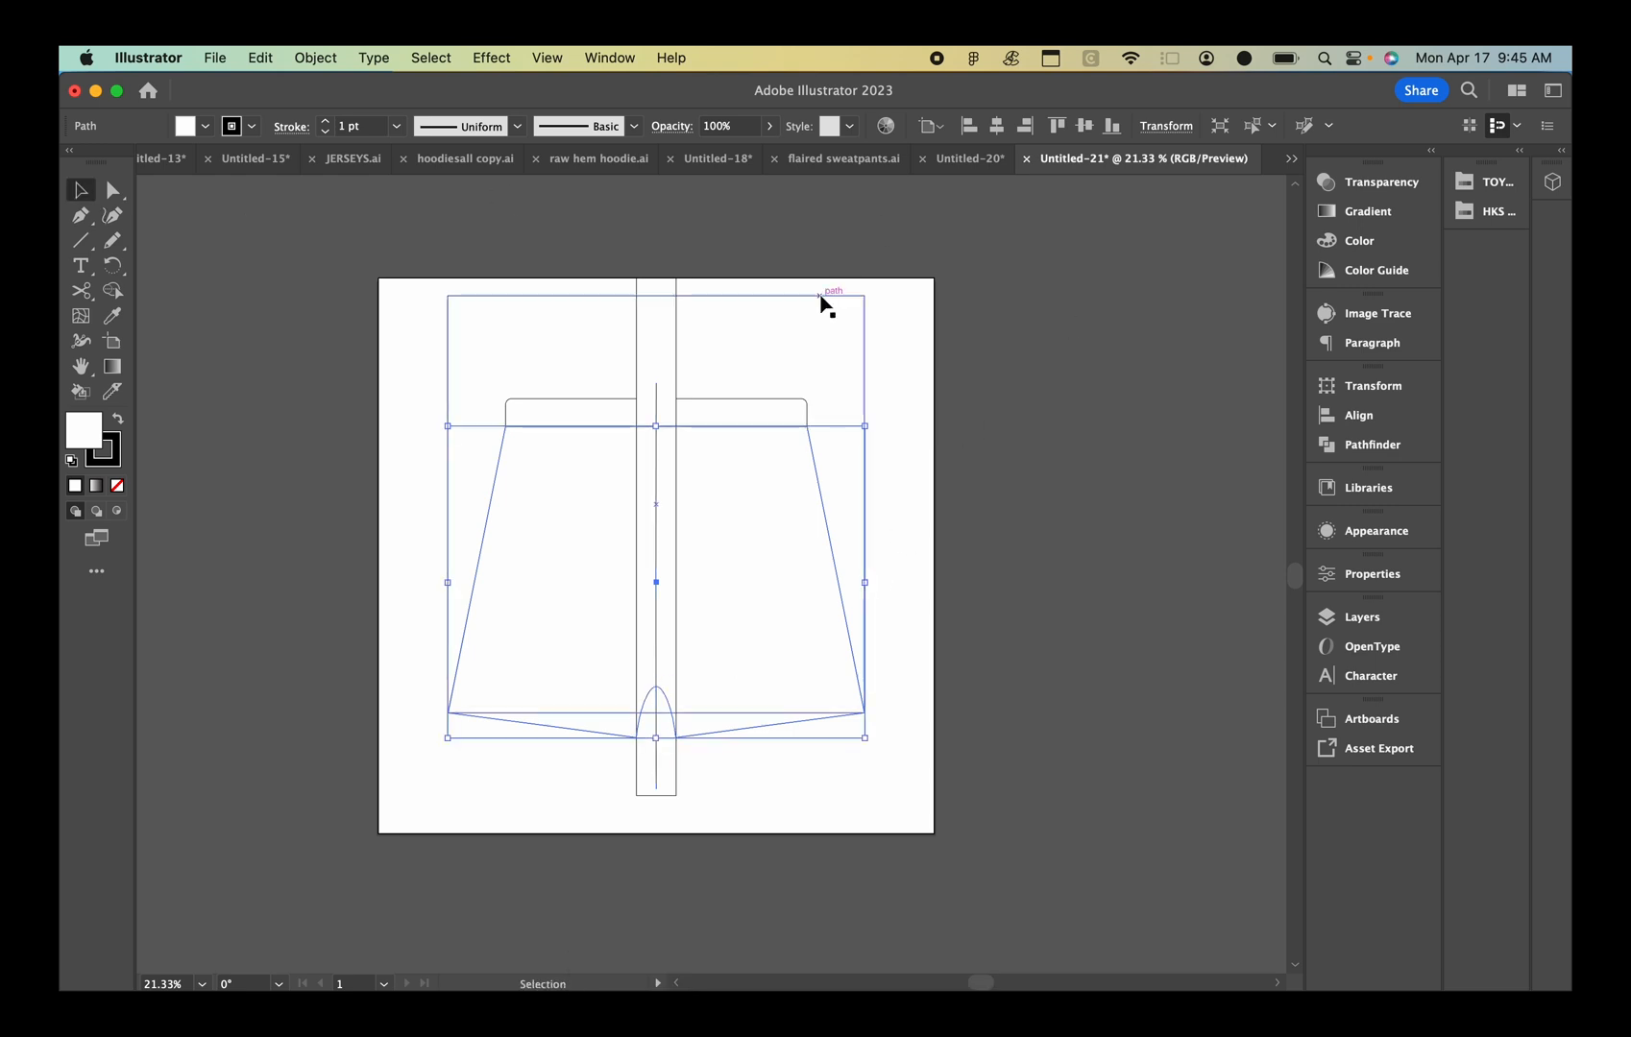
pyautogui.click(823, 297)
pyautogui.press('BackSpace')
pyautogui.click(676, 354)
pyautogui.rightClick(661, 332)
pyautogui.click(661, 332)
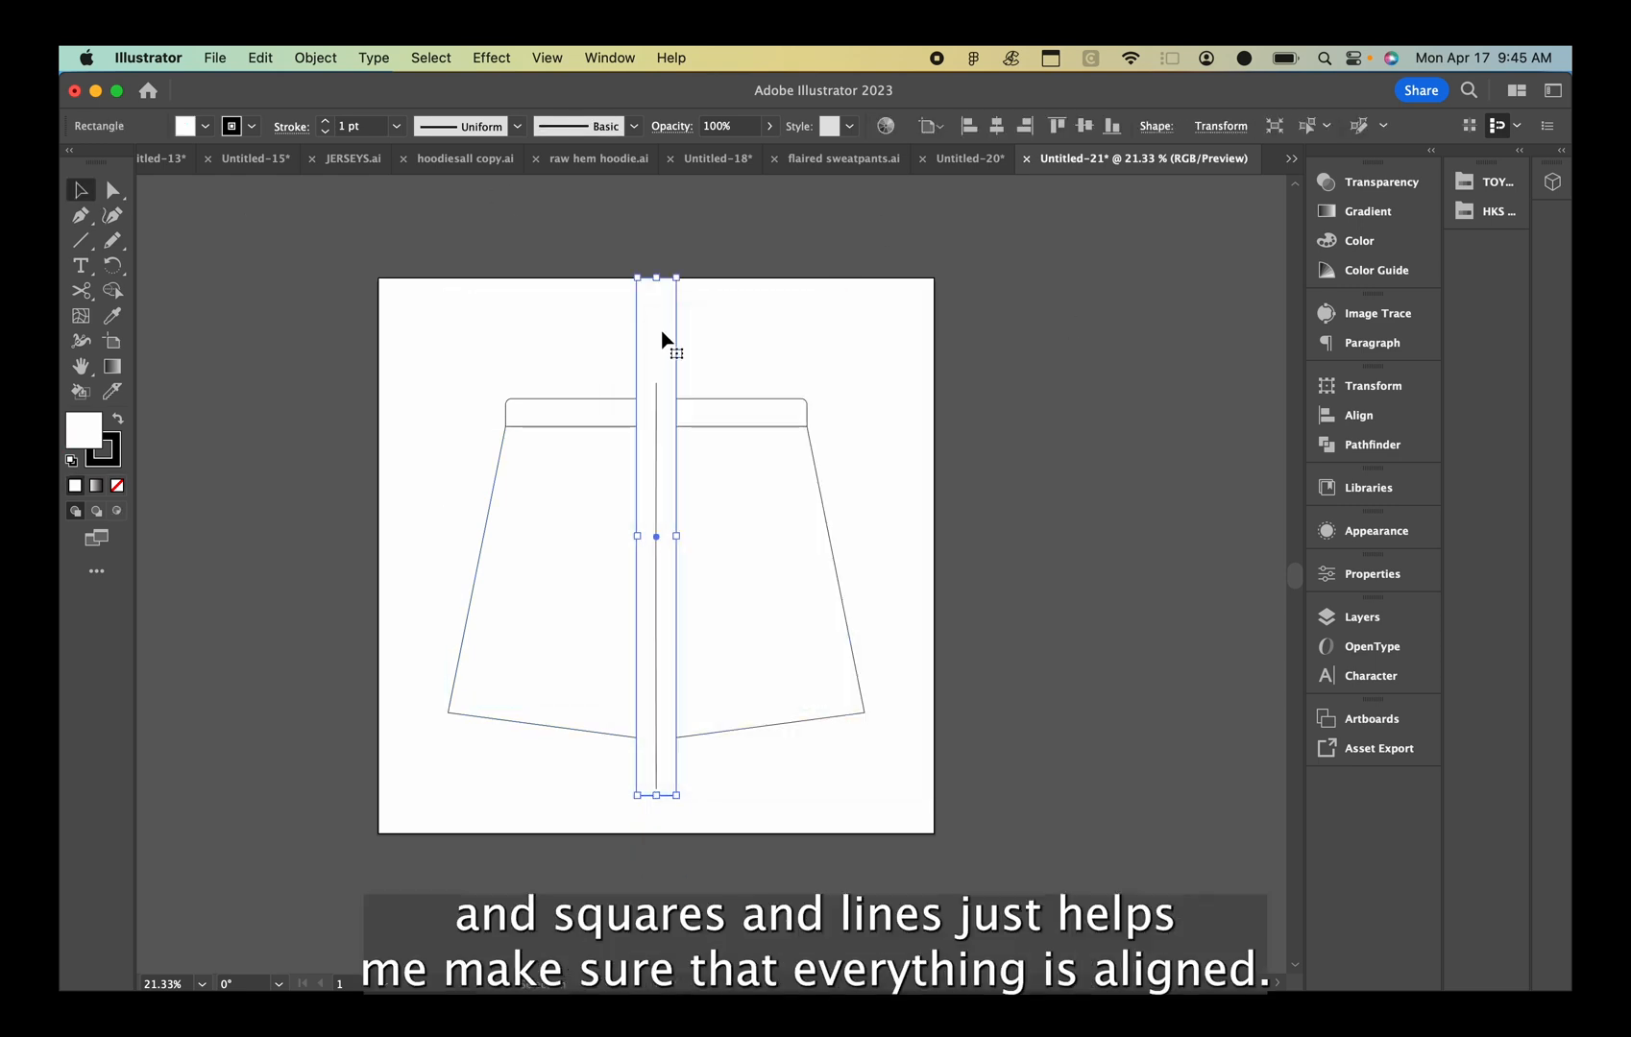
pyautogui.press('BackSpace')
pyautogui.click(656, 577)
pyautogui.press('BackSpace')
# Select the whole shorts outline and shorten it slightly by scaling it down from the waistband's upper edge
pyautogui.moveTo(408, 373); pyautogui.dragTo(896, 776)
pyautogui.moveTo(657, 398)
pyautogui.mouseDown()
pyautogui.moveTo(652, 444)
pyautogui.moveTo(657, 414)
pyautogui.mouseUp()
pyautogui.click(574, 366)
# Draw a vertical center seam line from the waistband's lower edge to the top of the crotch arch
pyautogui.press('\\')
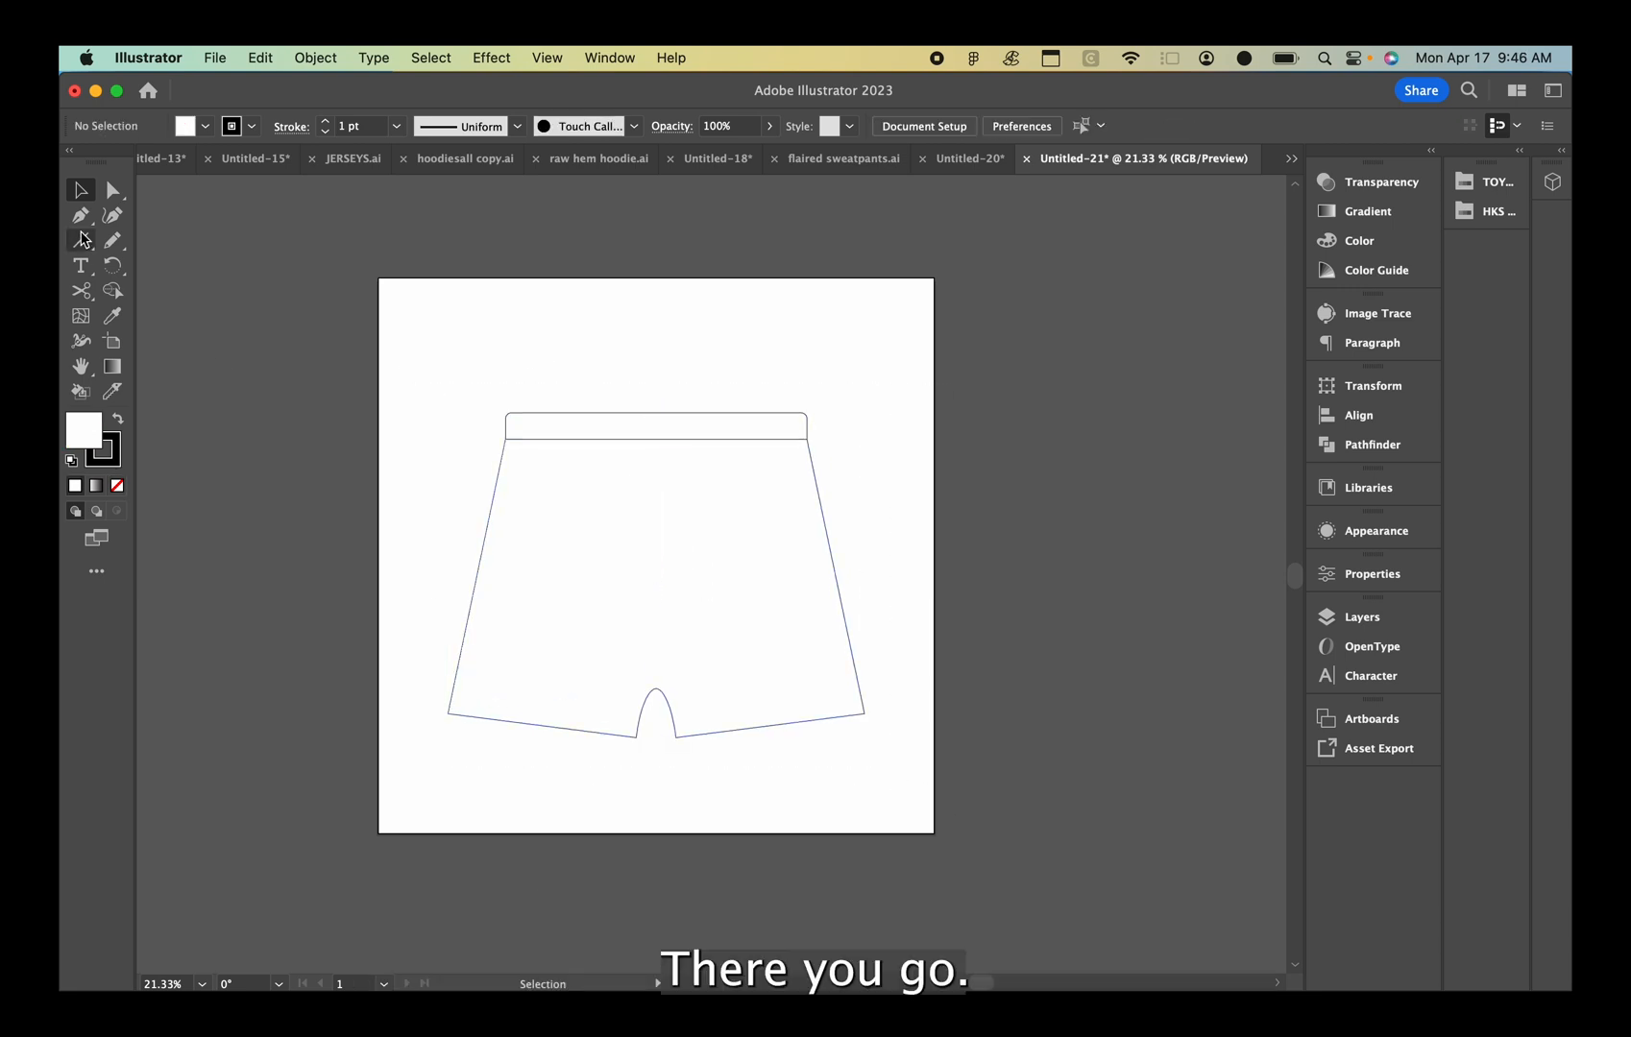
pyautogui.moveTo(911, 795); pyautogui.dragTo(911, 795)
pyautogui.press('\\')
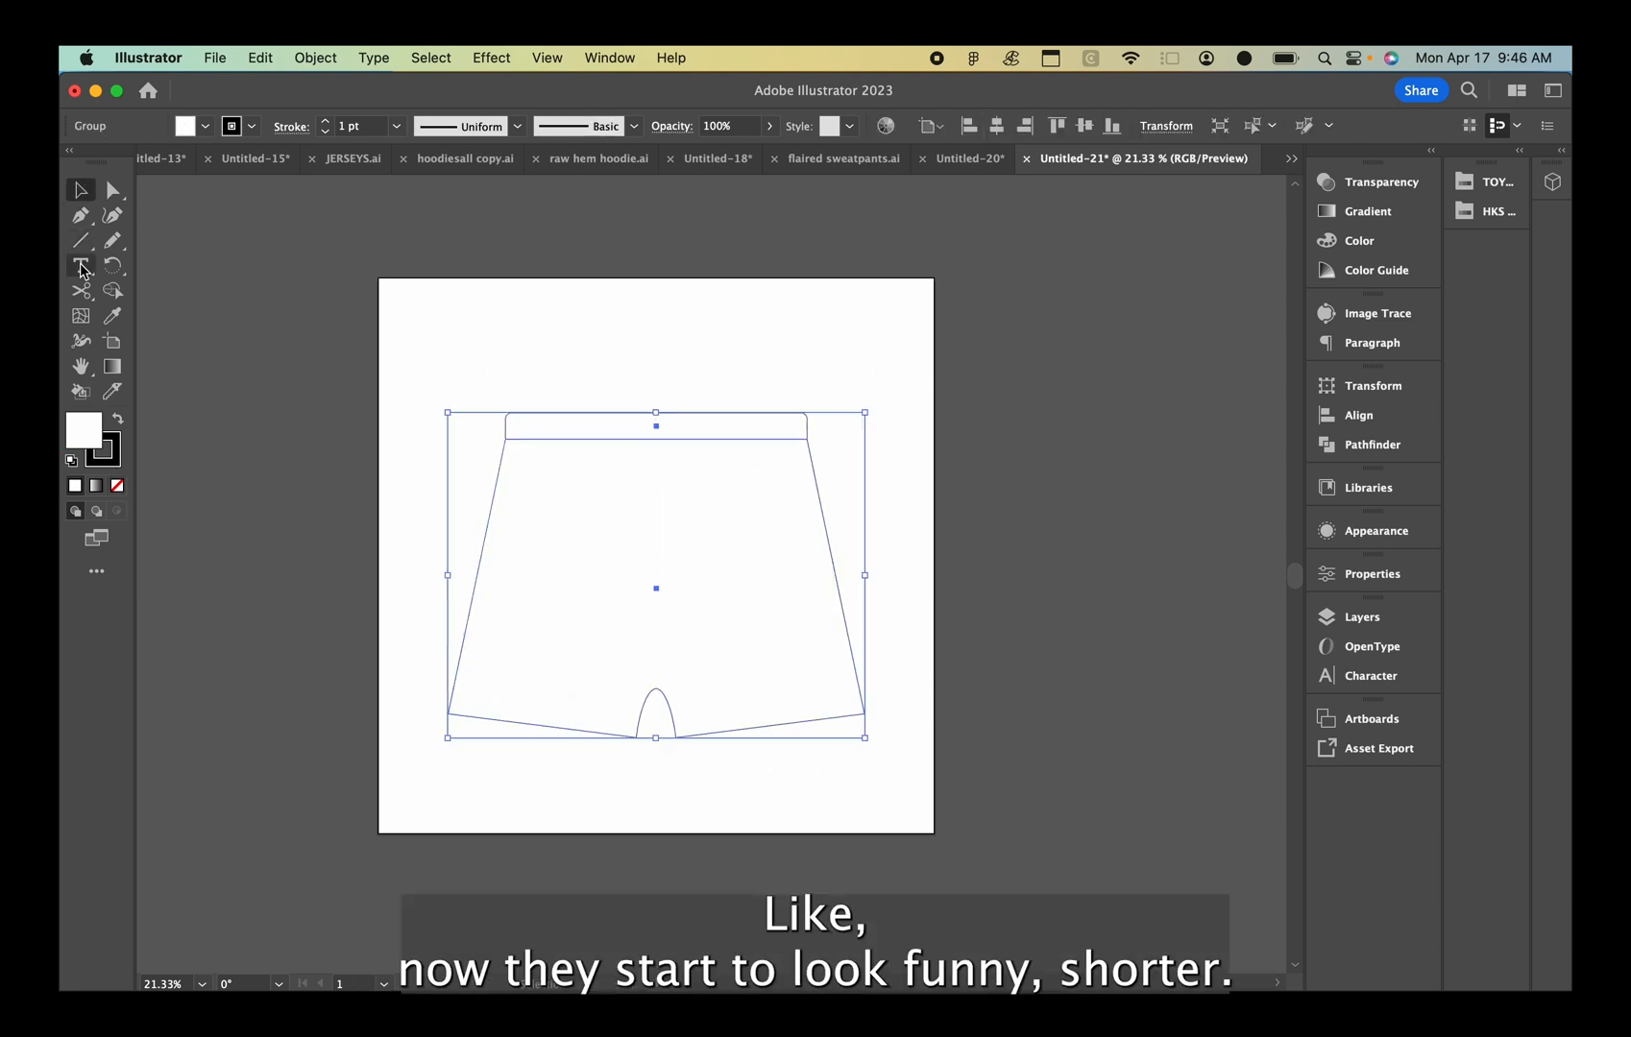
pyautogui.moveTo(662, 661); pyautogui.dragTo(656, 688)
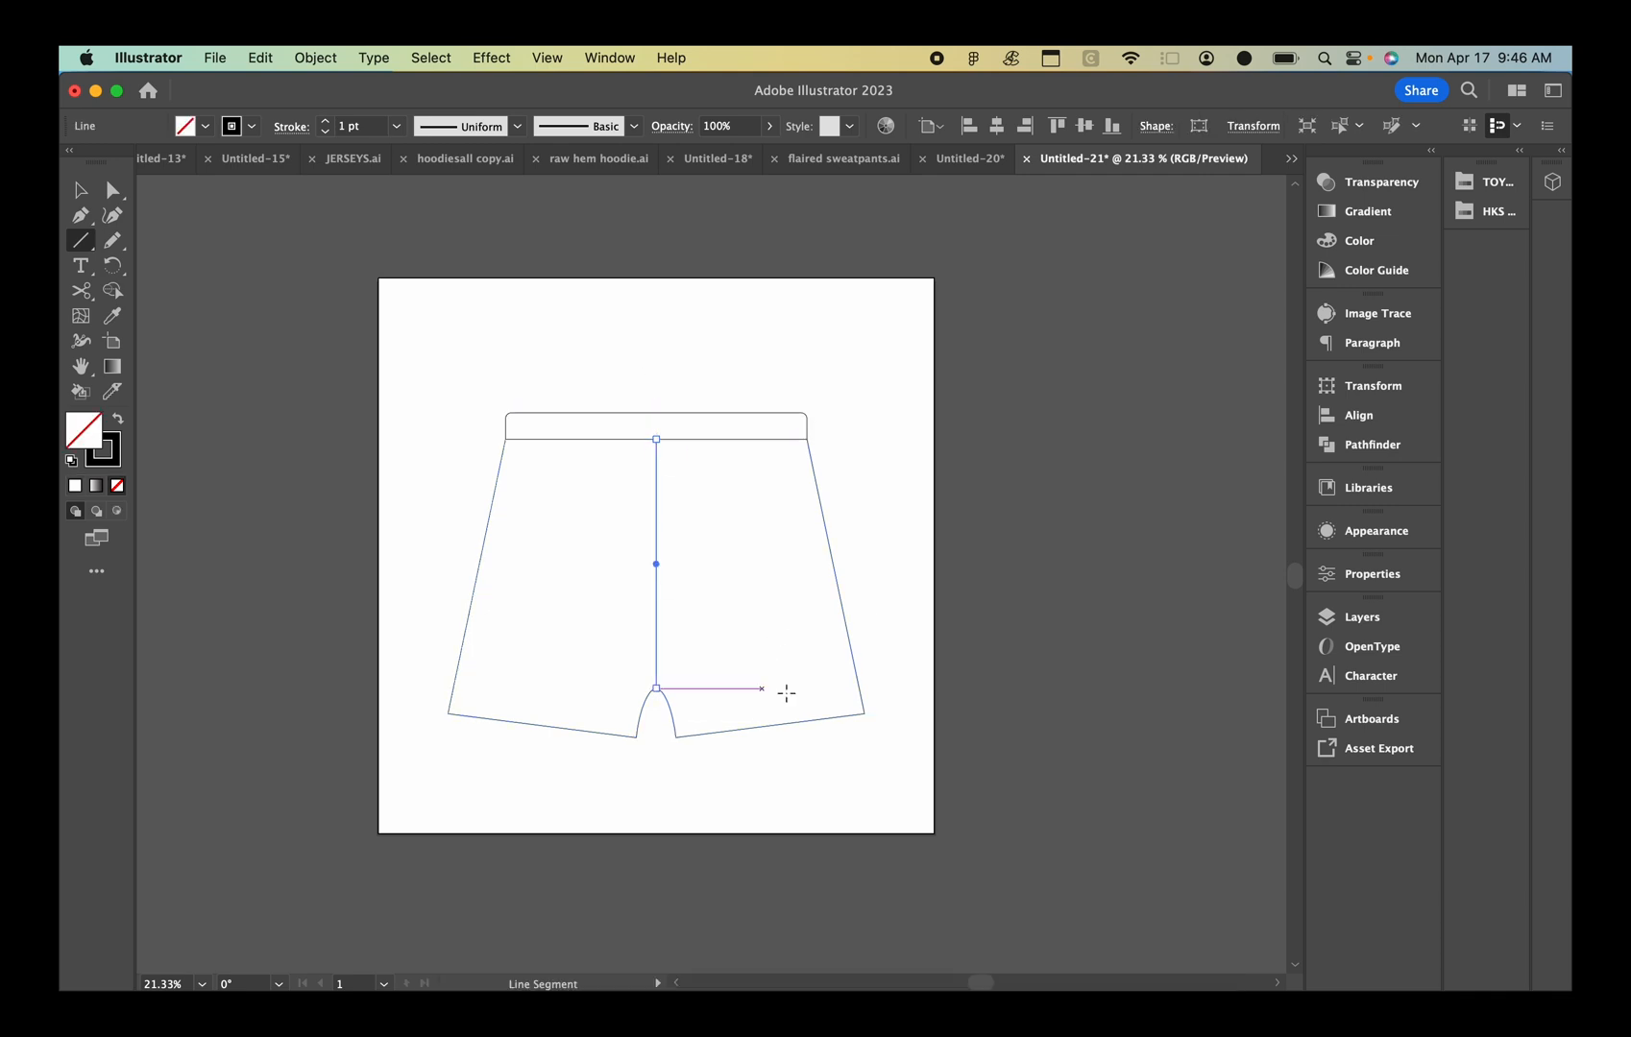
# Turn the center seam into a dashed line that resembles stitching
pyautogui.click(1372, 573)
pyautogui.click(1099, 744)
pyautogui.click(889, 535)
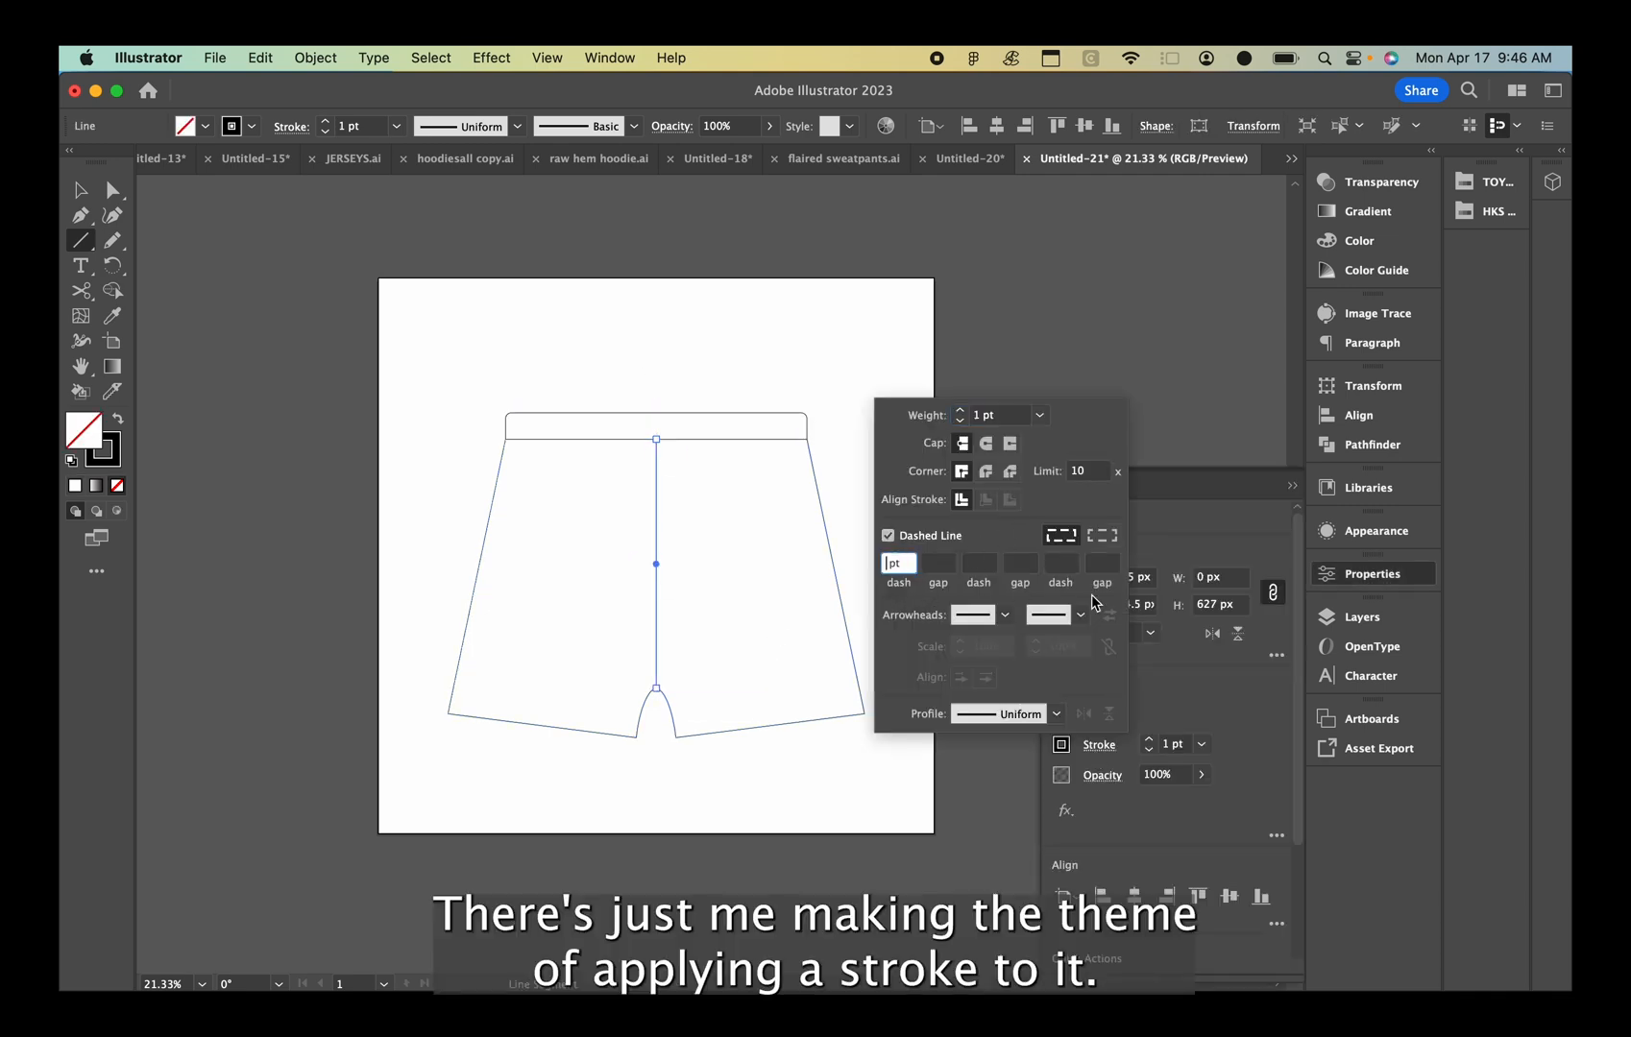
pyautogui.click(830, 495)
pyautogui.press('v')
pyautogui.click(829, 495)
pyautogui.scroll(5, 790, 652)
pyautogui.scroll(-4, 791, 652)
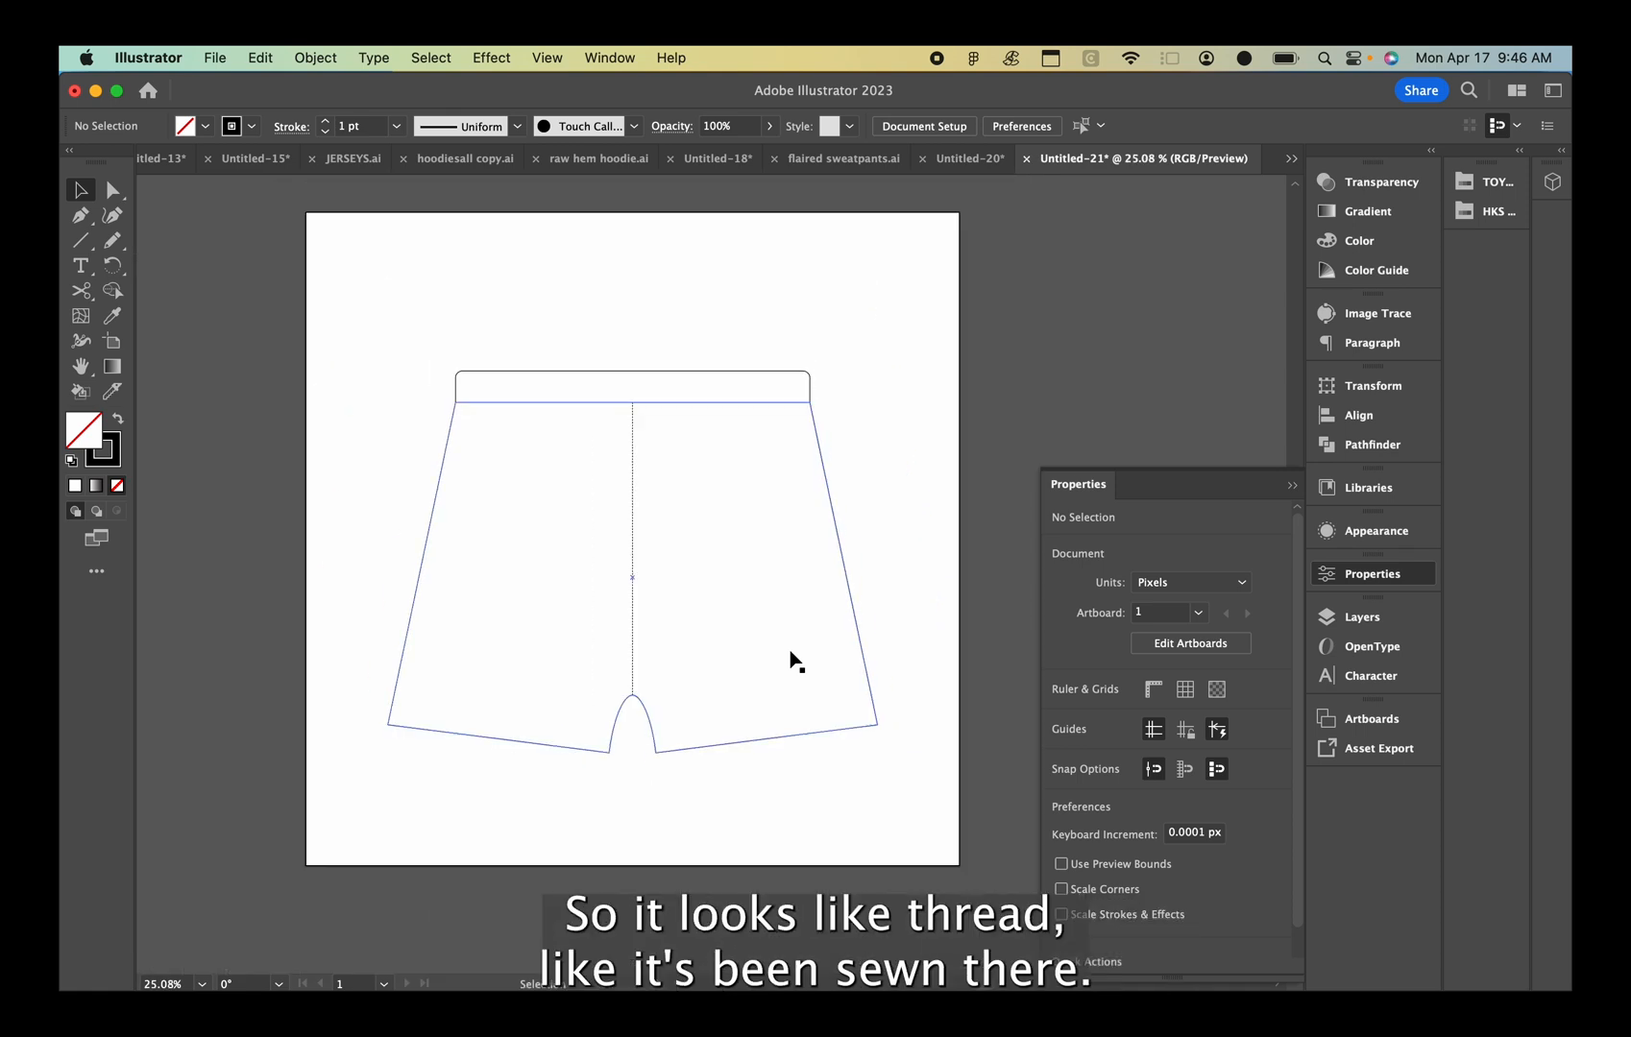
# Draw a dashed stitch line parallel to and just above the left leg's hem
pyautogui.press('\\')
pyautogui.moveTo(531, 745); pyautogui.dragTo(390, 712)
pyautogui.press('super+z')
pyautogui.scroll(5, 390, 712)
pyautogui.scroll(-4, 348, 683)
# Duplicate the hem stitch line, flip the copy horizontally, and place it above the right leg's hem
pyautogui.press('super+c')
pyautogui.press('super+v')
pyautogui.click(1212, 633)
pyautogui.press('v')
pyautogui.moveTo(445, 565); pyautogui.dragTo(864, 740)
pyautogui.click(884, 844)
# Try to add a horizontal line along the seam between the waistband and the body
pyautogui.press('\\')
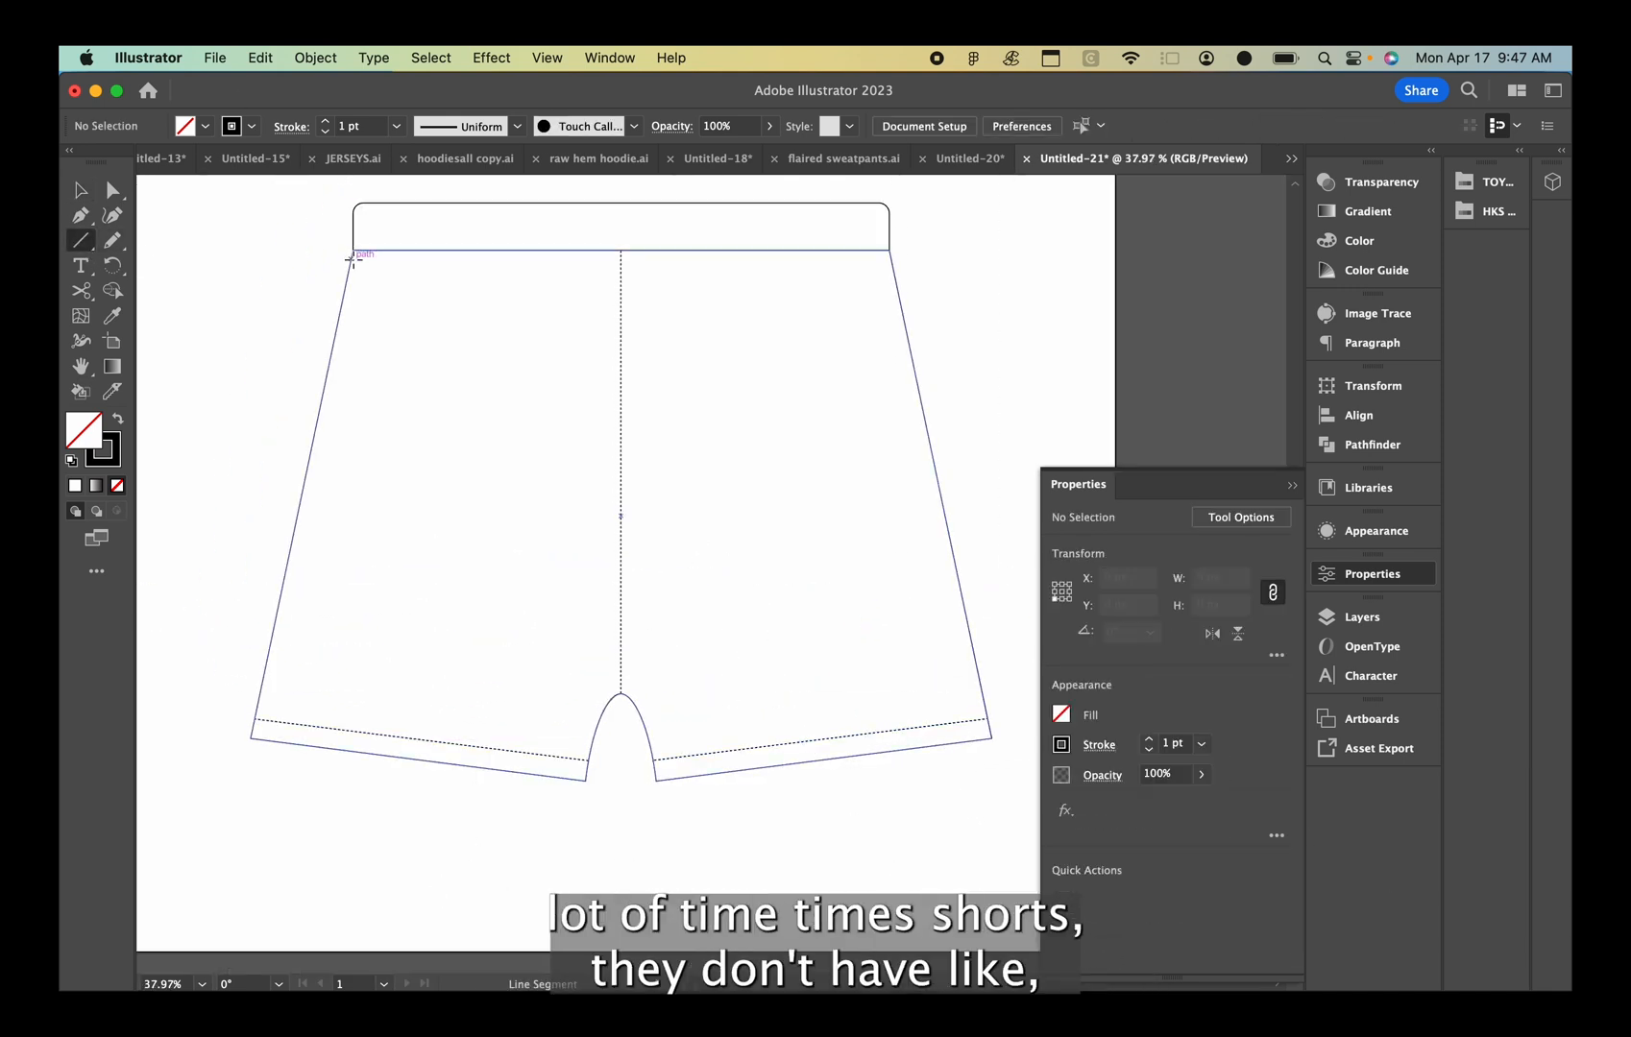
pyautogui.moveTo(353, 249); pyautogui.dragTo(890, 250)
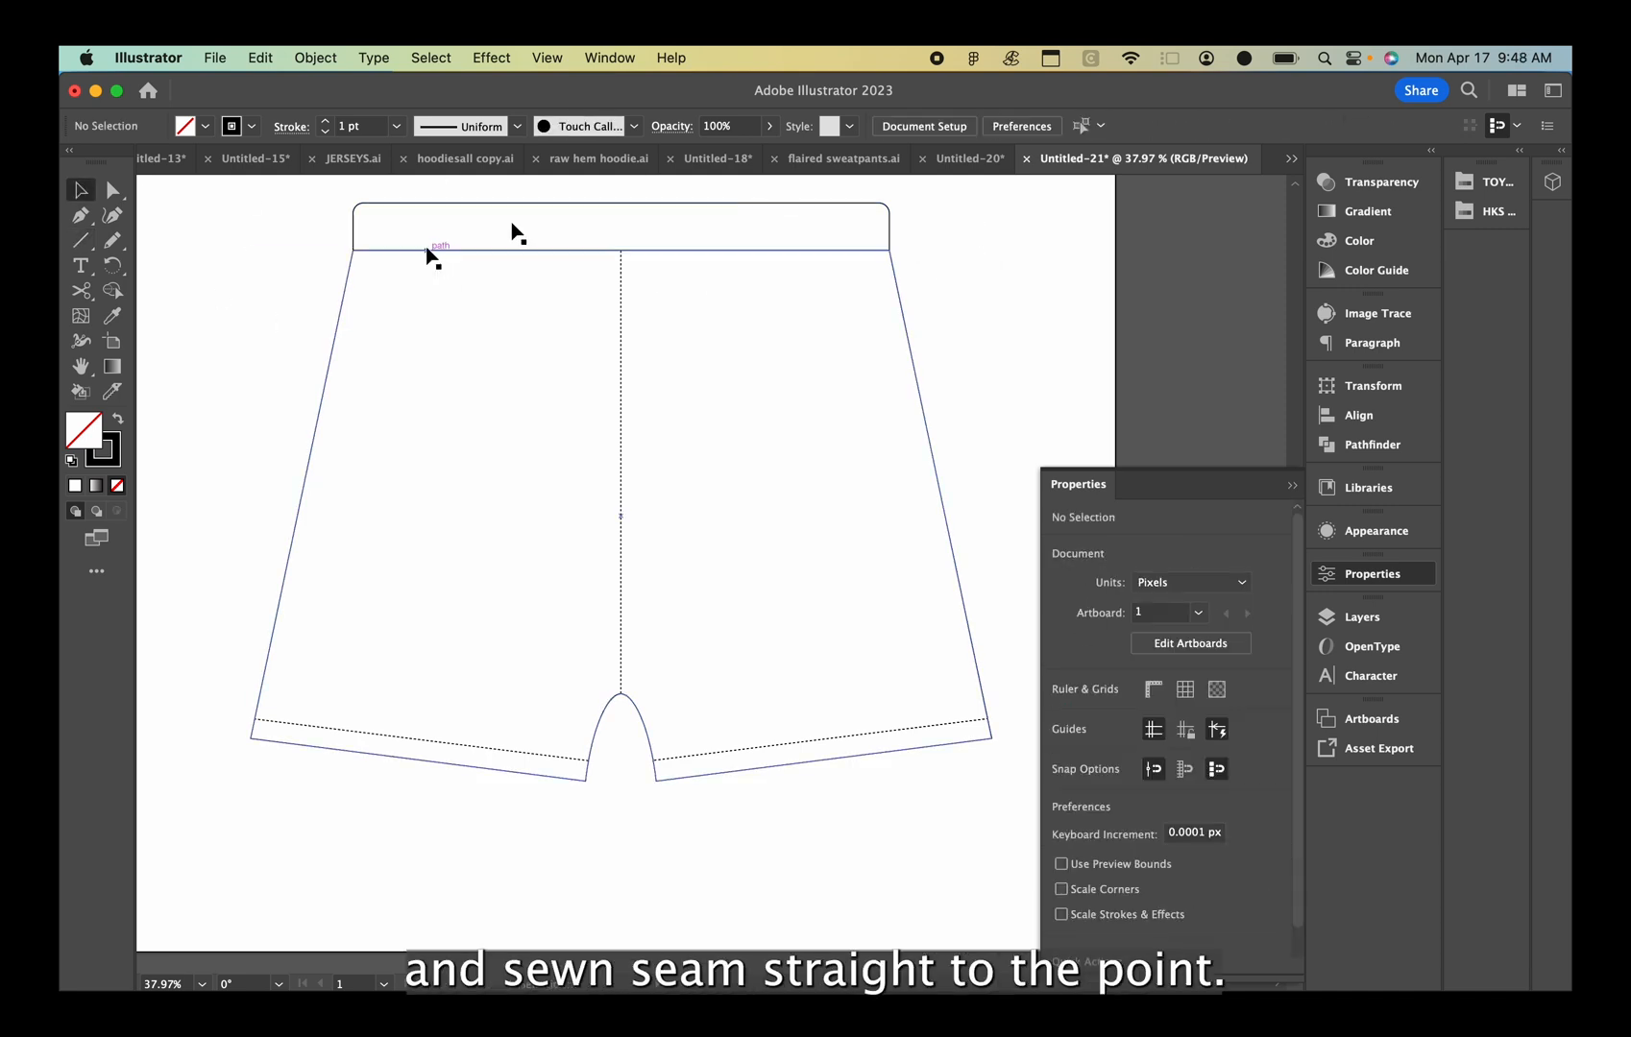
# Ungroup the shorts and move the waistband up, away from the body
pyautogui.scroll(-4, 524, 542)
pyautogui.scroll(2, 524, 543)
pyautogui.moveTo(595, 421); pyautogui.dragTo(619, 345)
pyautogui.press('super+z')
pyautogui.rightClick(646, 452)
pyautogui.click(690, 752)
pyautogui.click(642, 399)
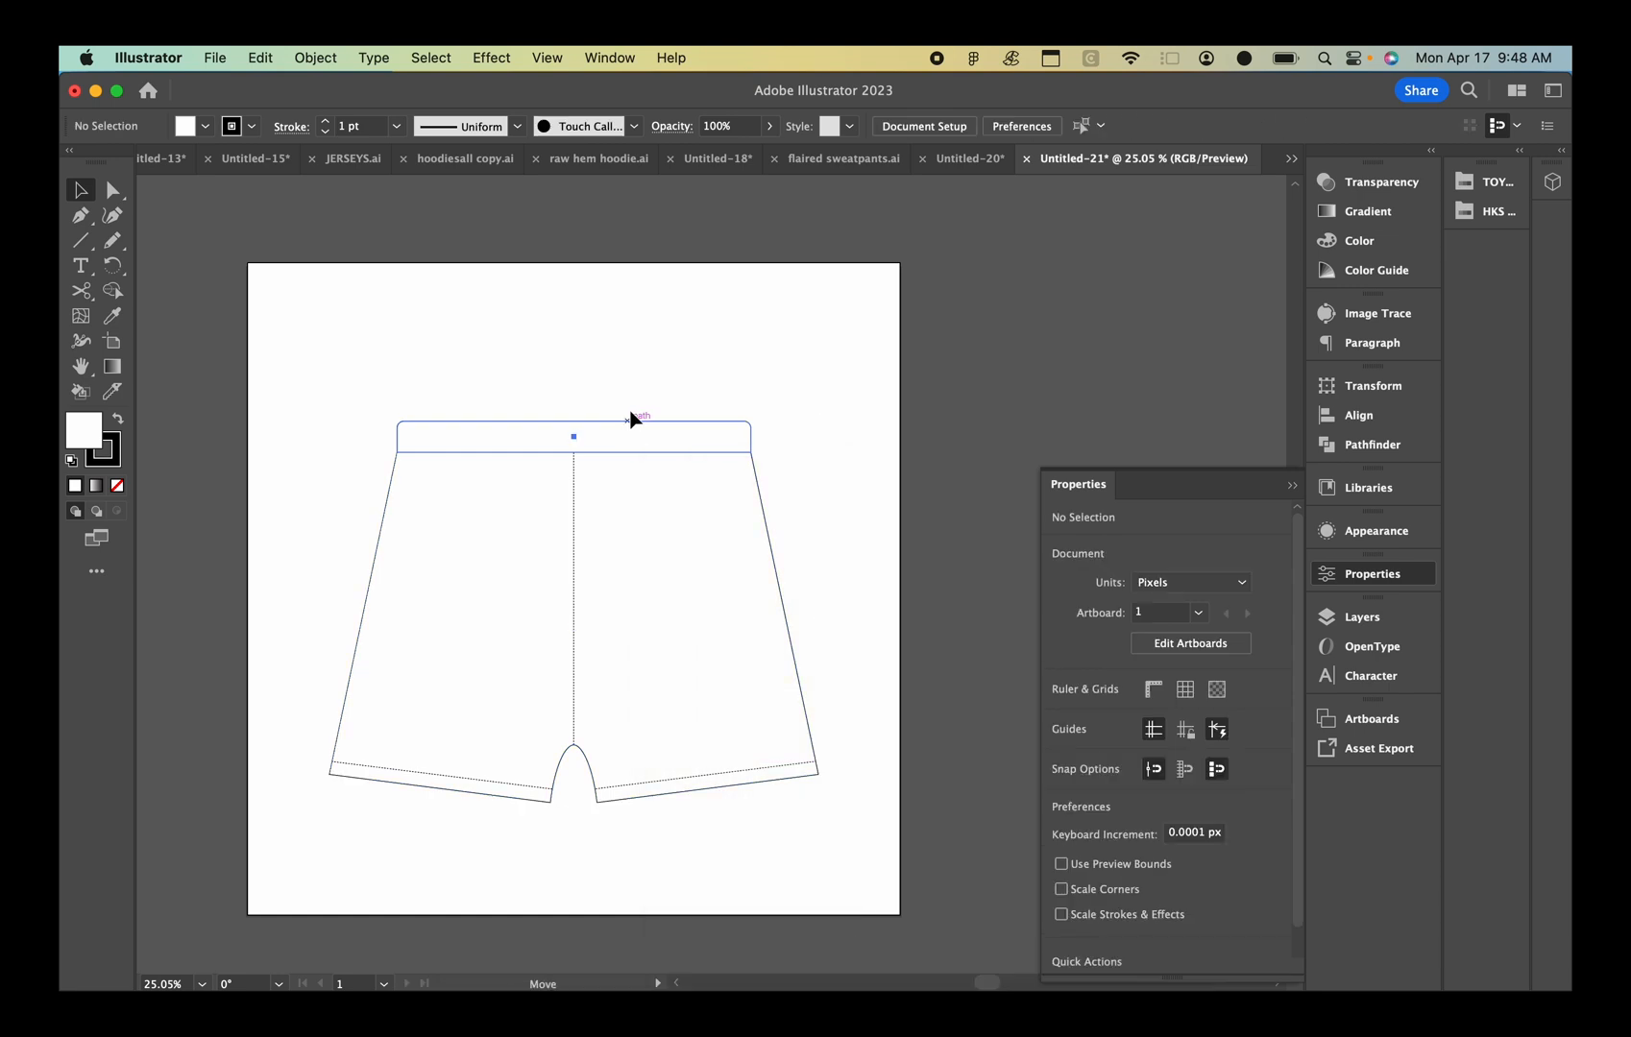
pyautogui.moveTo(630, 420); pyautogui.dragTo(631, 376)
# Draw a thin rectangle about 24 px high across the body's upper edge and round its corners
pyautogui.press('m')
pyautogui.scroll(3, 413, 465)
pyautogui.moveTo(390, 424); pyautogui.dragTo(968, 445)
pyautogui.scroll(3, 674, 573)
pyautogui.press('v')
pyautogui.click(358, 297)
pyautogui.click(368, 313)
# Extend both ends of the thin band slightly past the body's sides and center it horizontally on the artboard
pyautogui.moveTo(200, 332)
pyautogui.mouseDown()
pyautogui.moveTo(223, 338)
pyautogui.moveTo(189, 325)
pyautogui.mouseUp()
pyautogui.moveTo(185, 327); pyautogui.dragTo(196, 328)
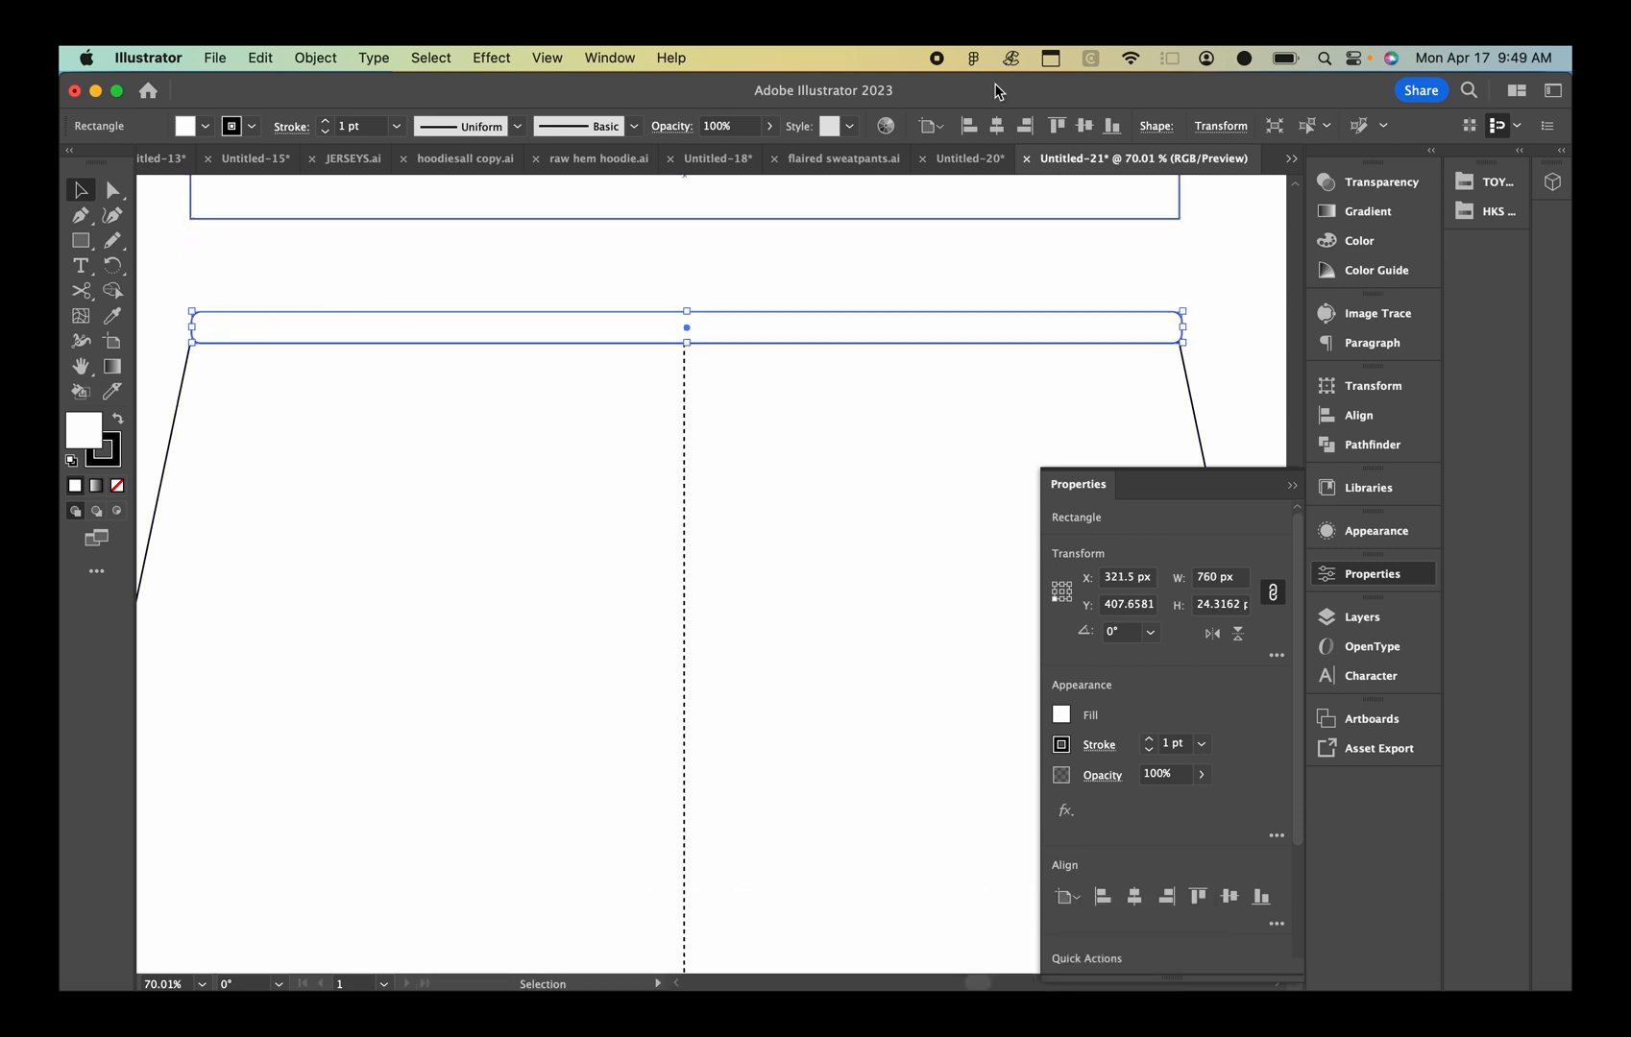
pyautogui.click(979, 272)
pyautogui.click(1167, 327)
pyautogui.moveTo(1179, 328); pyautogui.dragTo(1190, 327)
pyautogui.click(997, 126)
pyautogui.click(854, 273)
pyautogui.scroll(-5, 797, 334)
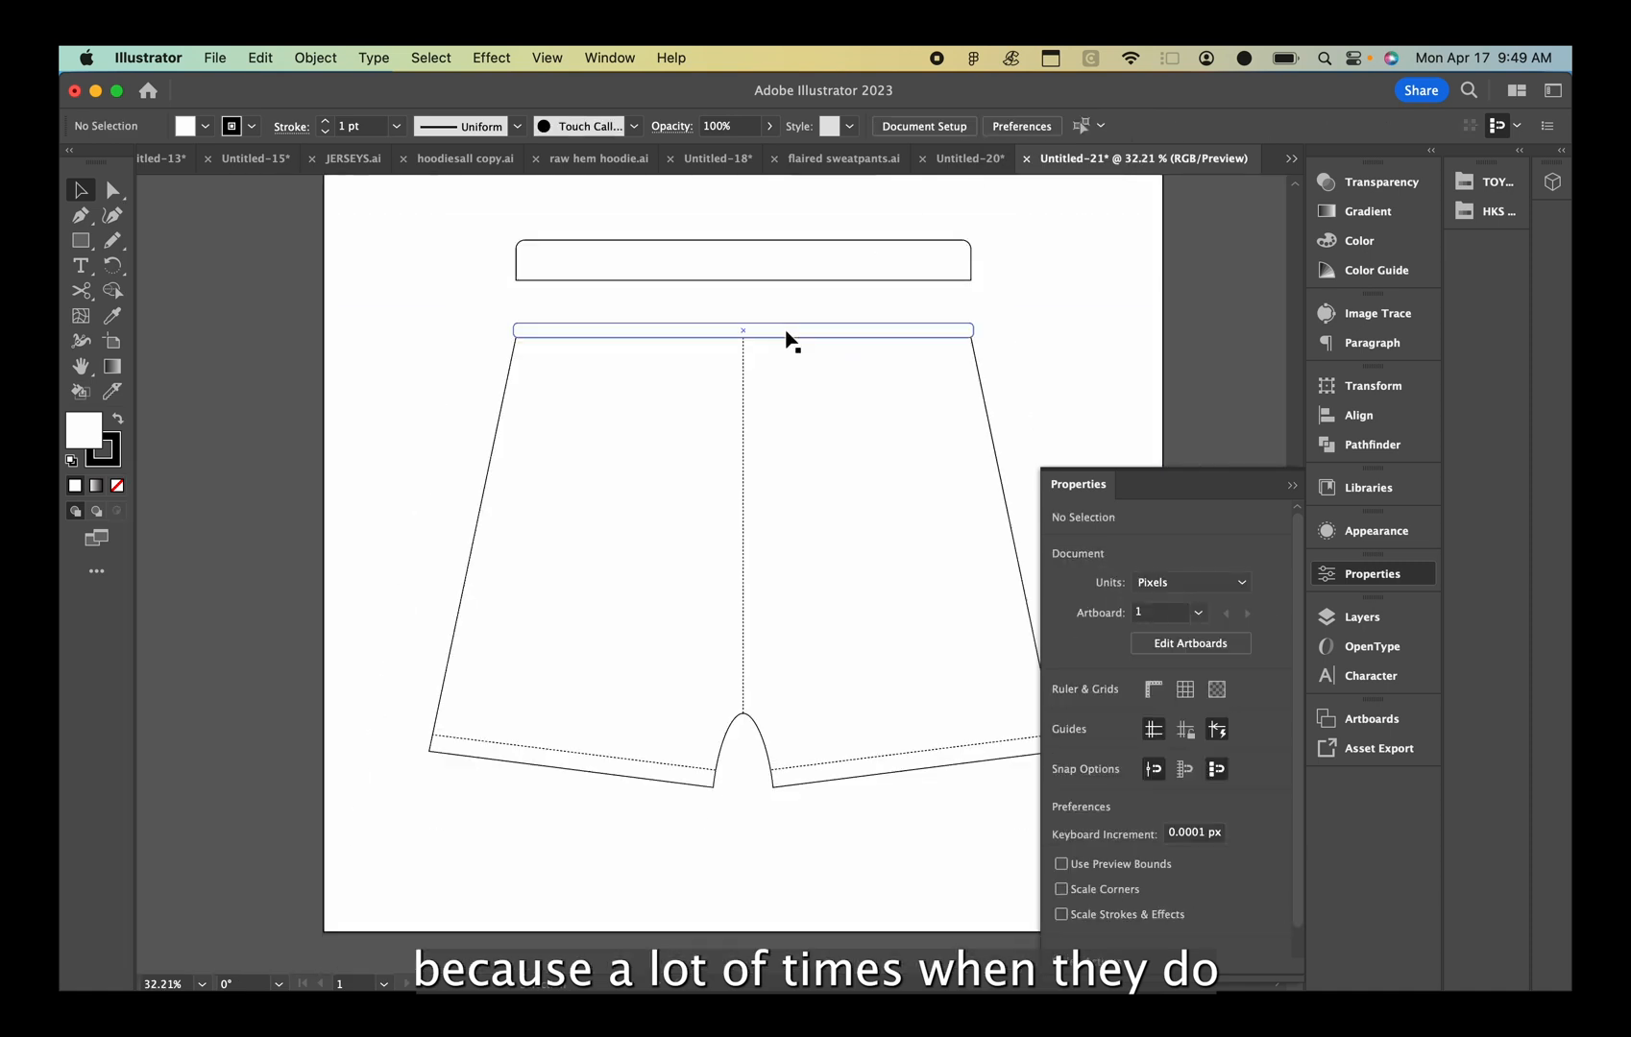
# Move the waistband back down so it sits directly on the thin band above the body
pyautogui.scroll(2, 786, 336)
pyautogui.click(1023, 254)
pyautogui.moveTo(728, 241); pyautogui.dragTo(724, 299)
pyautogui.press('super+shift+a')
pyautogui.scroll(-4, 699, 566)
pyautogui.scroll(5, 740, 461)
pyautogui.moveTo(703, 276); pyautogui.dragTo(702, 285)
pyautogui.click(706, 243)
pyautogui.scroll(-3, 706, 241)
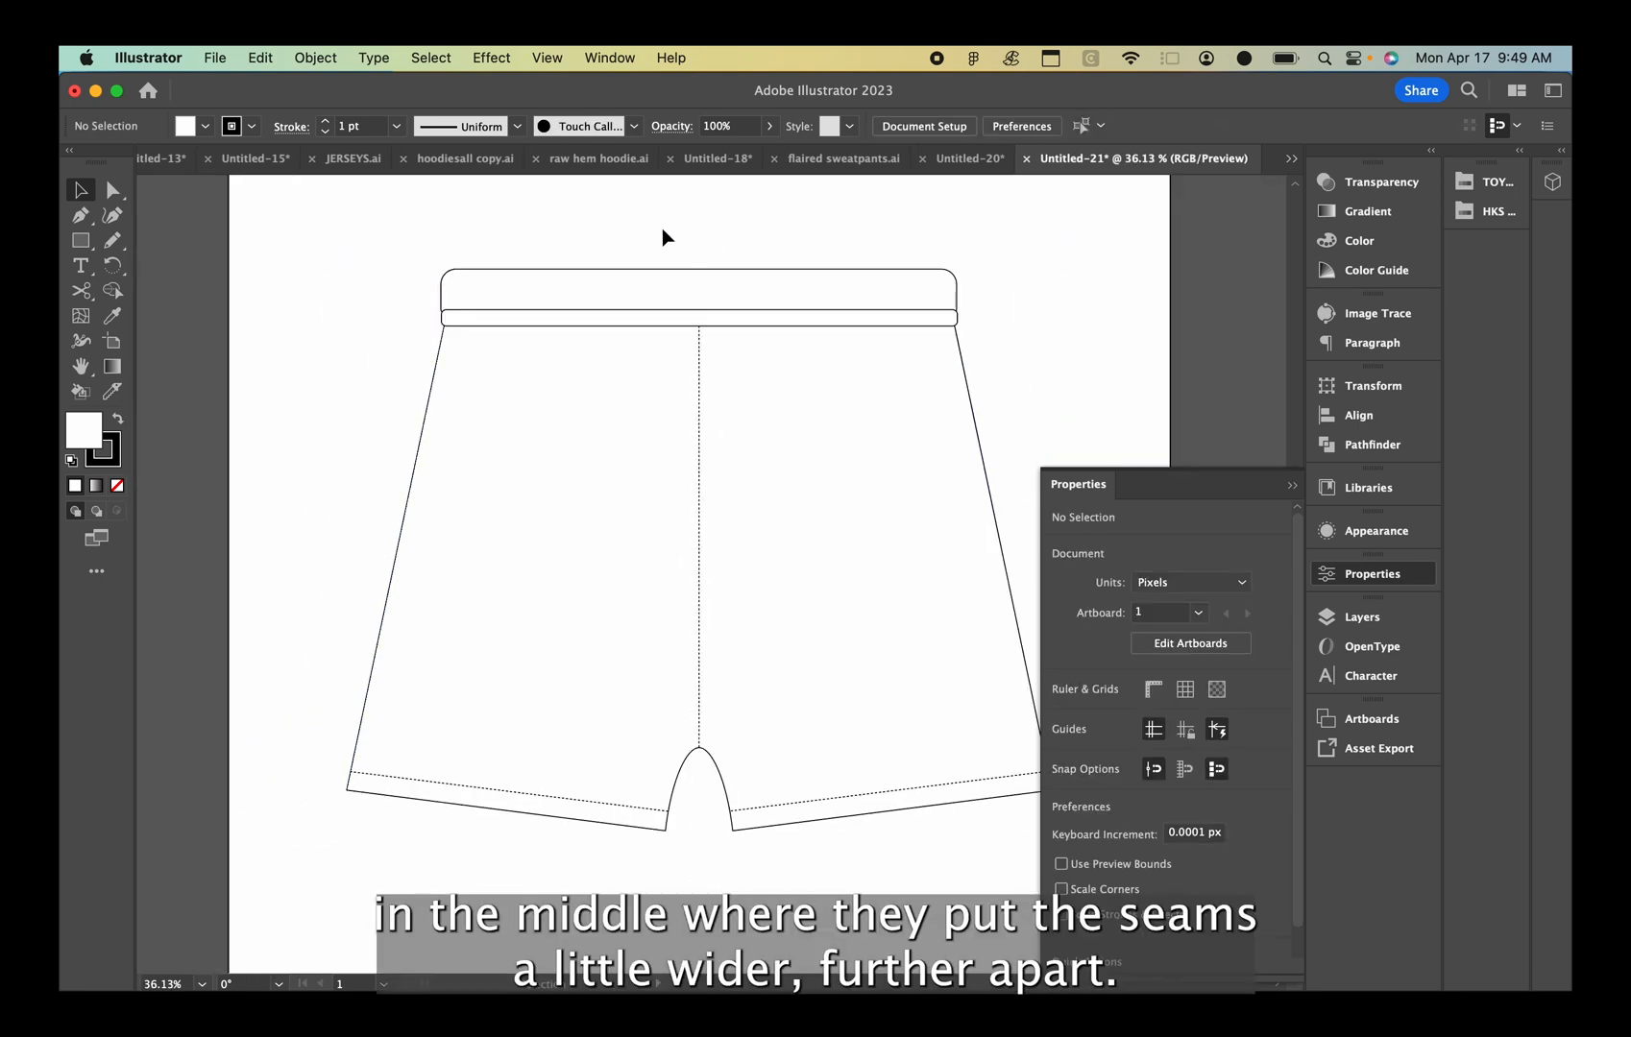
# Try a dashed stroke on the thin band under the waistband
pyautogui.click(701, 311)
pyautogui.click(1095, 745)
pyautogui.click(888, 535)
pyautogui.click(1074, 320)
# Resize the thin band to about 780 by 17 px, center it horizontally on the artboard, and remove the waistband above it
pyautogui.scroll(3, 708, 487)
pyautogui.click(1024, 273)
pyautogui.moveTo(1025, 264); pyautogui.dragTo(1033, 268)
pyautogui.click(995, 125)
pyautogui.click(1095, 298)
pyautogui.click(694, 227)
pyautogui.moveTo(695, 227); pyautogui.dragTo(695, 235)
pyautogui.click(1052, 294)
pyautogui.click(1023, 249)
pyautogui.moveTo(1025, 251); pyautogui.dragTo(1030, 256)
pyautogui.click(1107, 285)
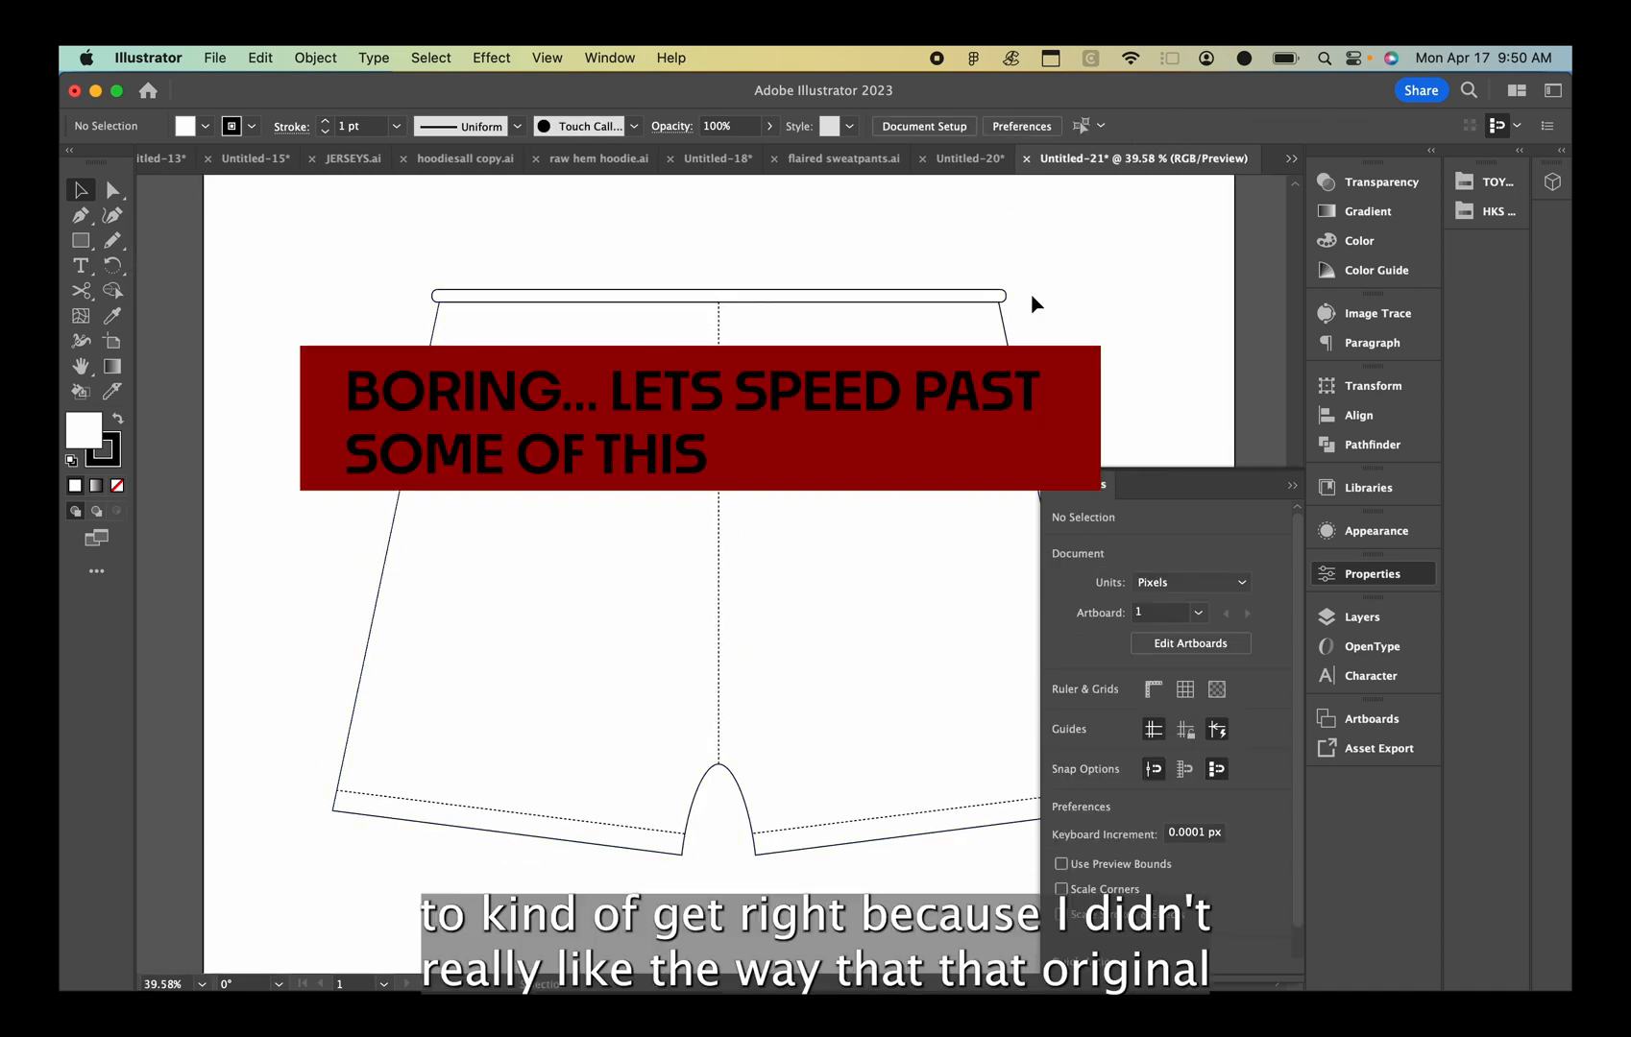
# Enter a slightly smaller width for the thin band above the shorts body
pyautogui.click(1005, 300)
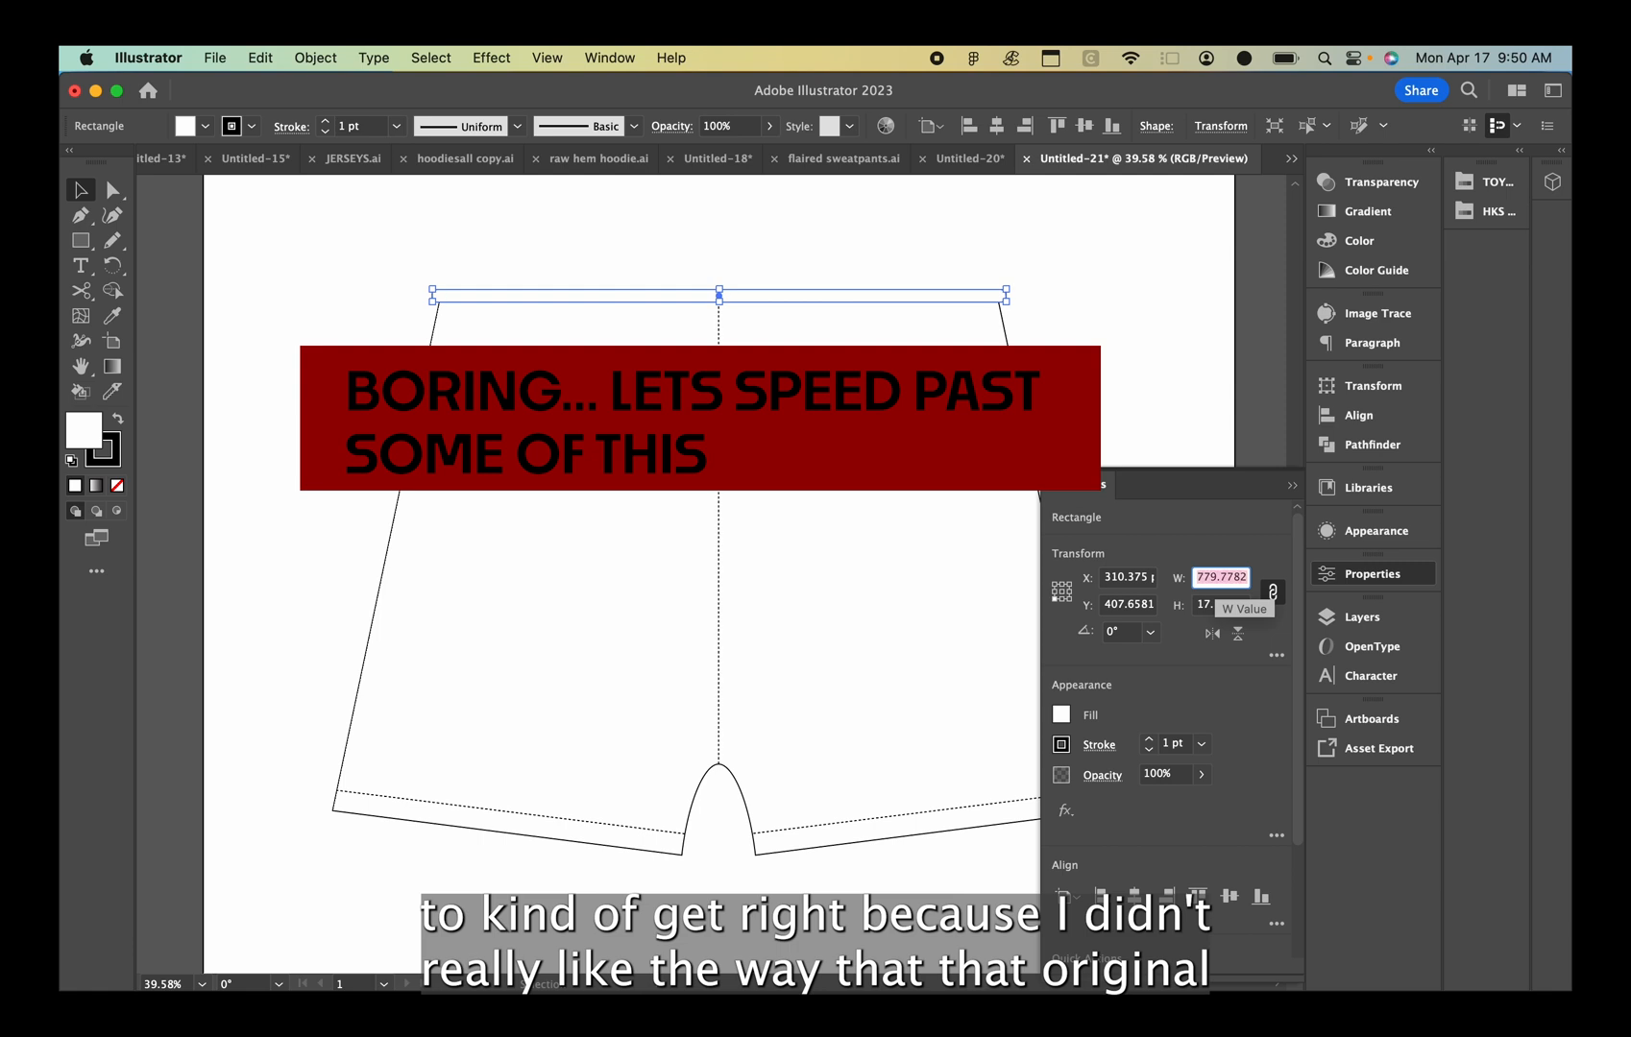
pyautogui.press('BackSpace')
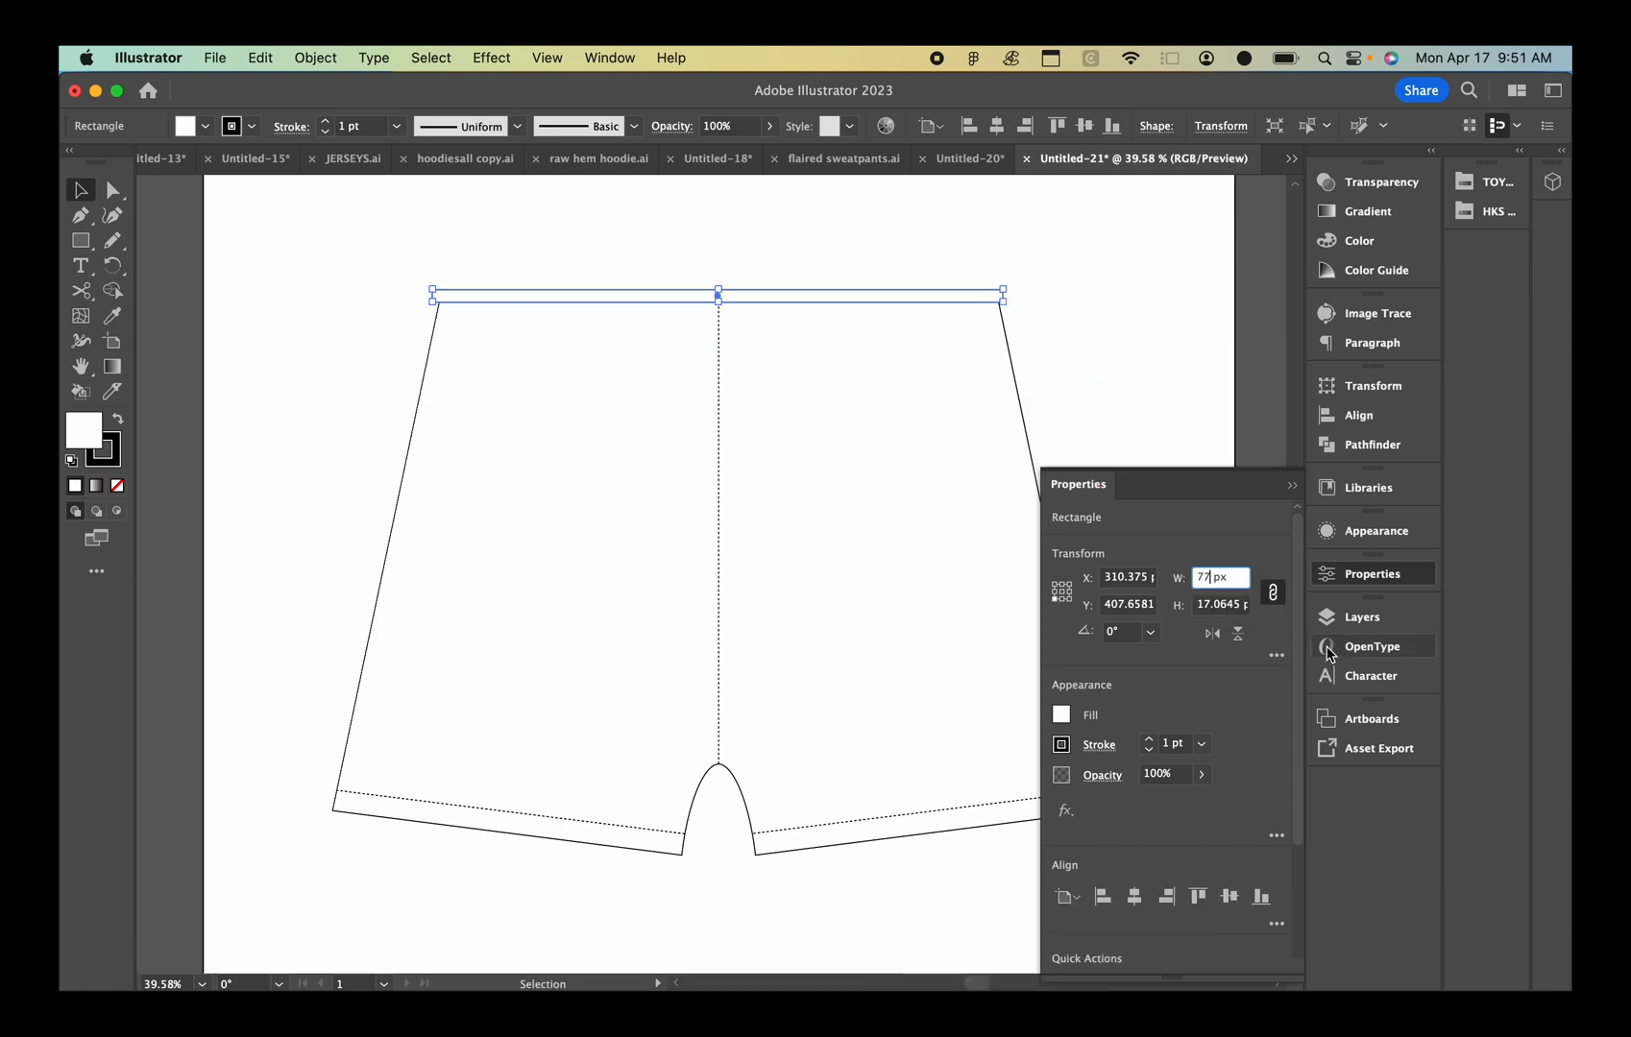
pyautogui.click(808, 231)
# Draw a new waistband rectangle about 37 px high on top of the thin band, round its corners and match the band's width
pyautogui.click(81, 240)
pyautogui.moveTo(435, 262); pyautogui.dragTo(1006, 289)
pyautogui.moveTo(996, 273); pyautogui.dragTo(999, 281)
pyautogui.click(83, 191)
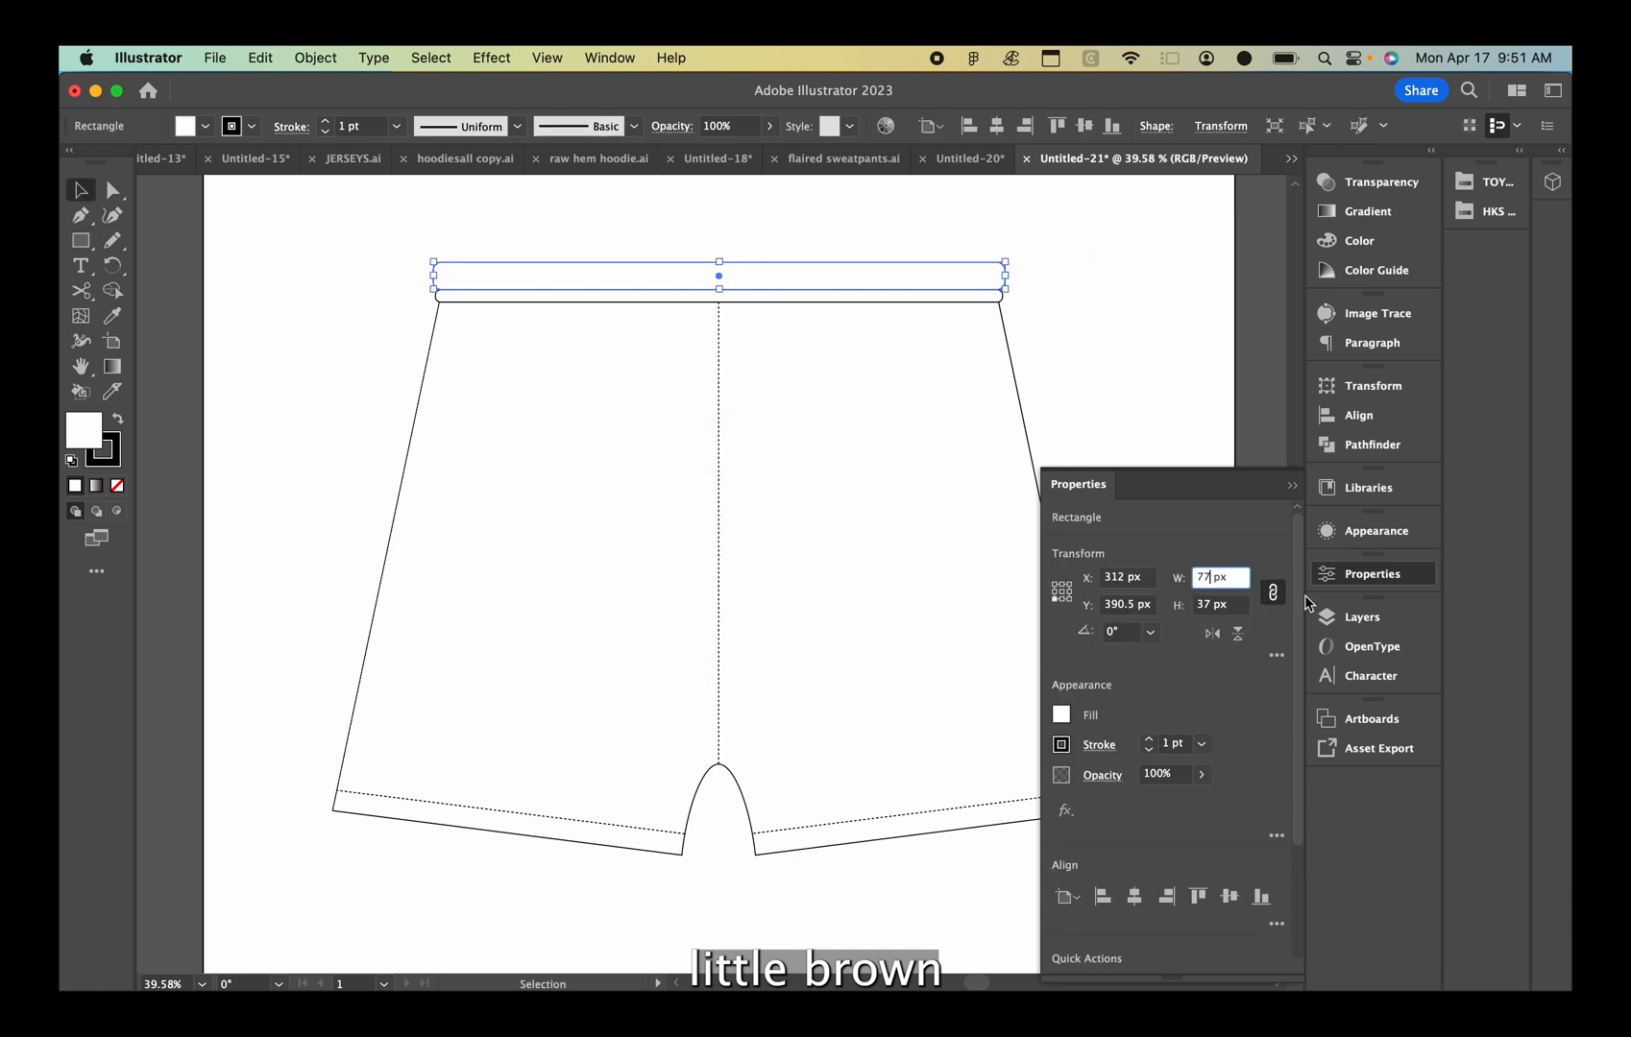
pyautogui.press('Return')
pyautogui.click(1070, 262)
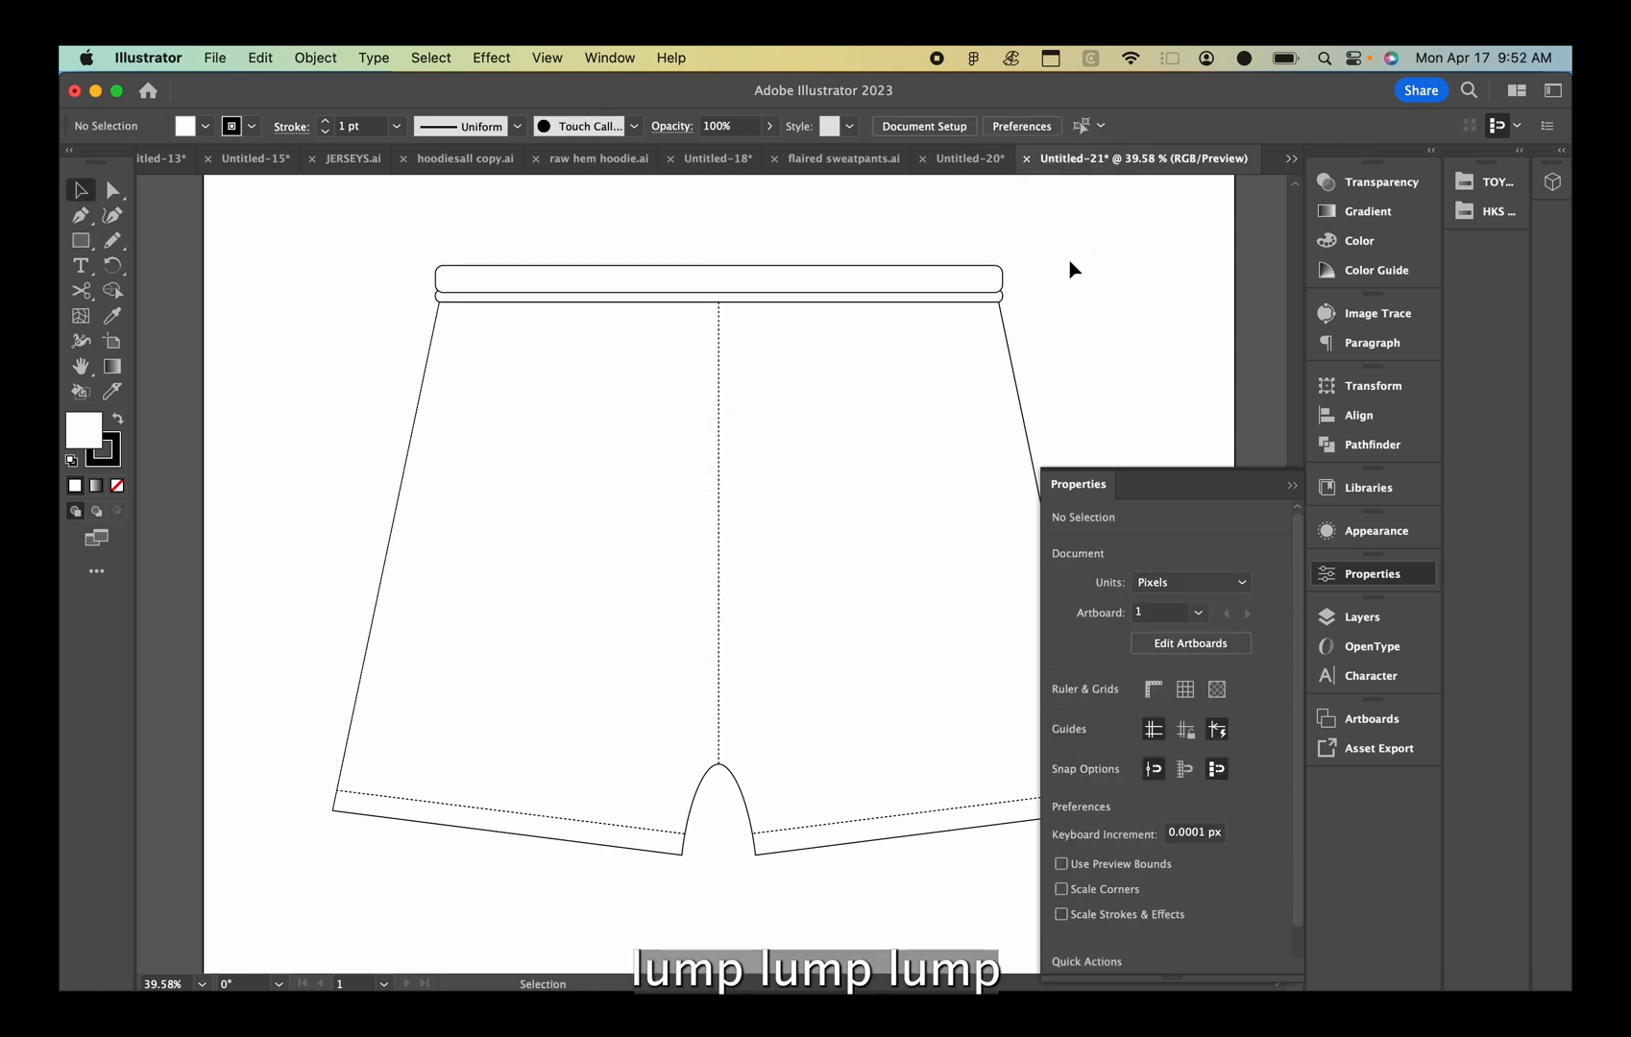
# Unite the waistband and the thin band into a single shape
pyautogui.moveTo(988, 295); pyautogui.dragTo(988, 296)
pyautogui.click(1372, 445)
pyautogui.click(1071, 431)
pyautogui.click(1096, 292)
# Try a straight horizontal seam line across the lower part of the united waistband
pyautogui.click(81, 240)
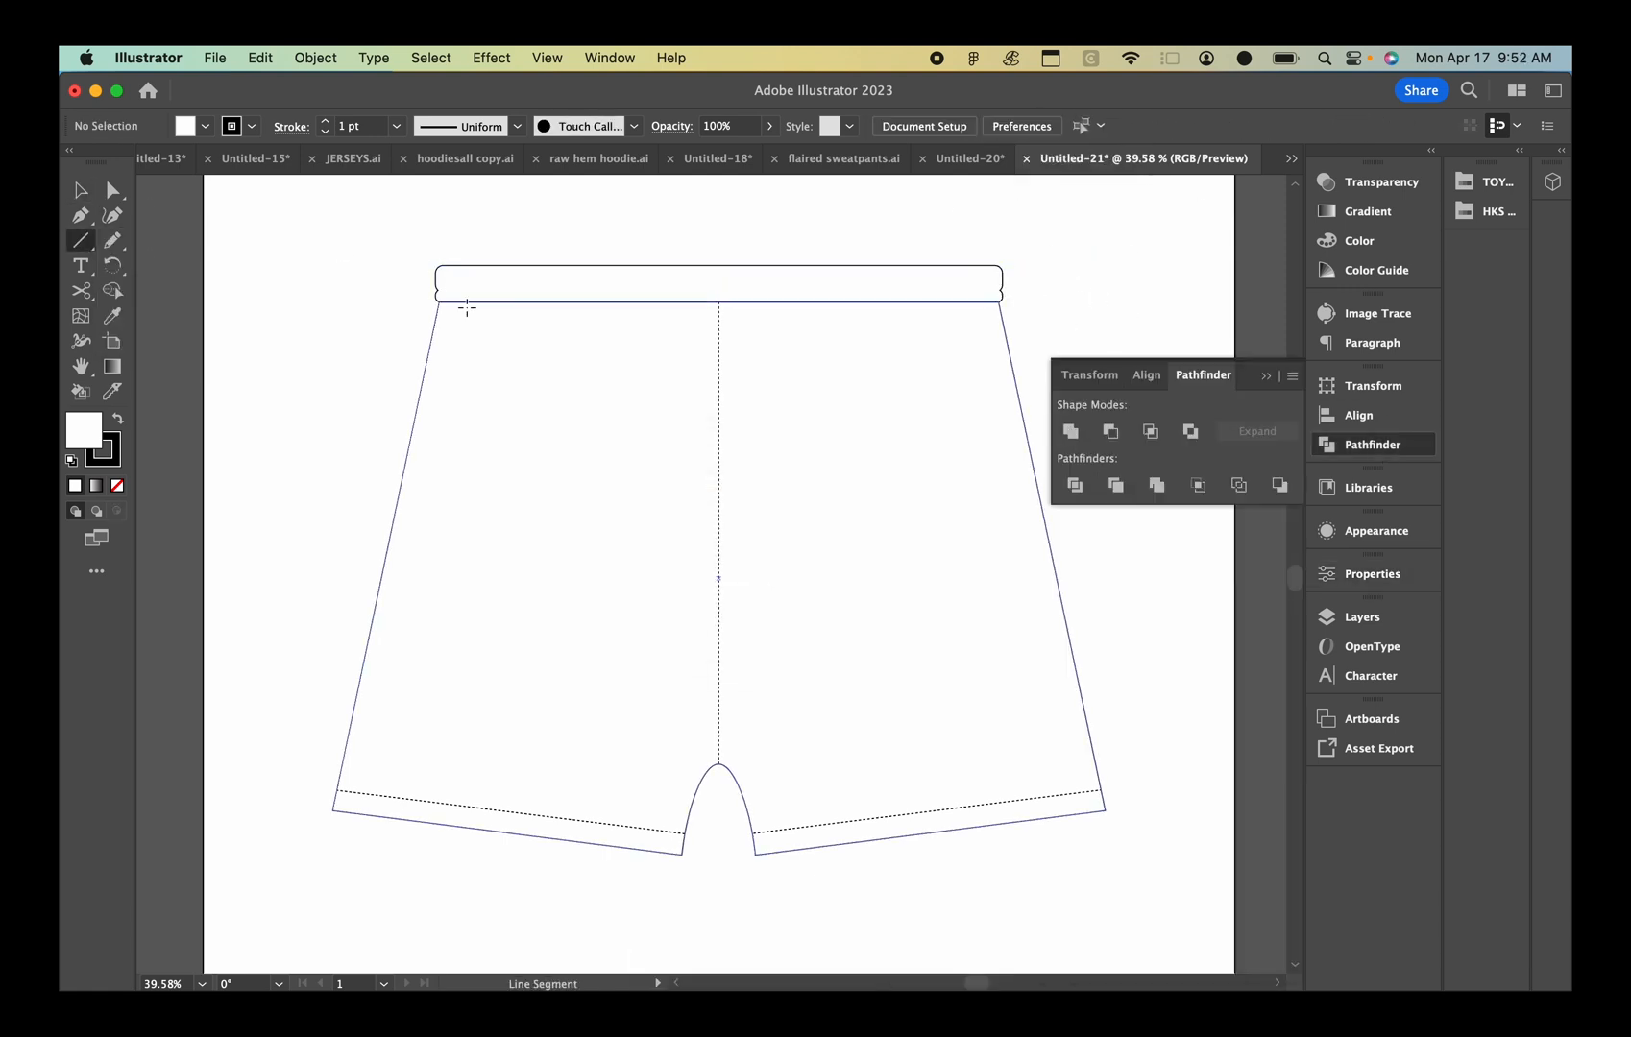
pyautogui.moveTo(438, 290); pyautogui.dragTo(1000, 290)
pyautogui.press('v')
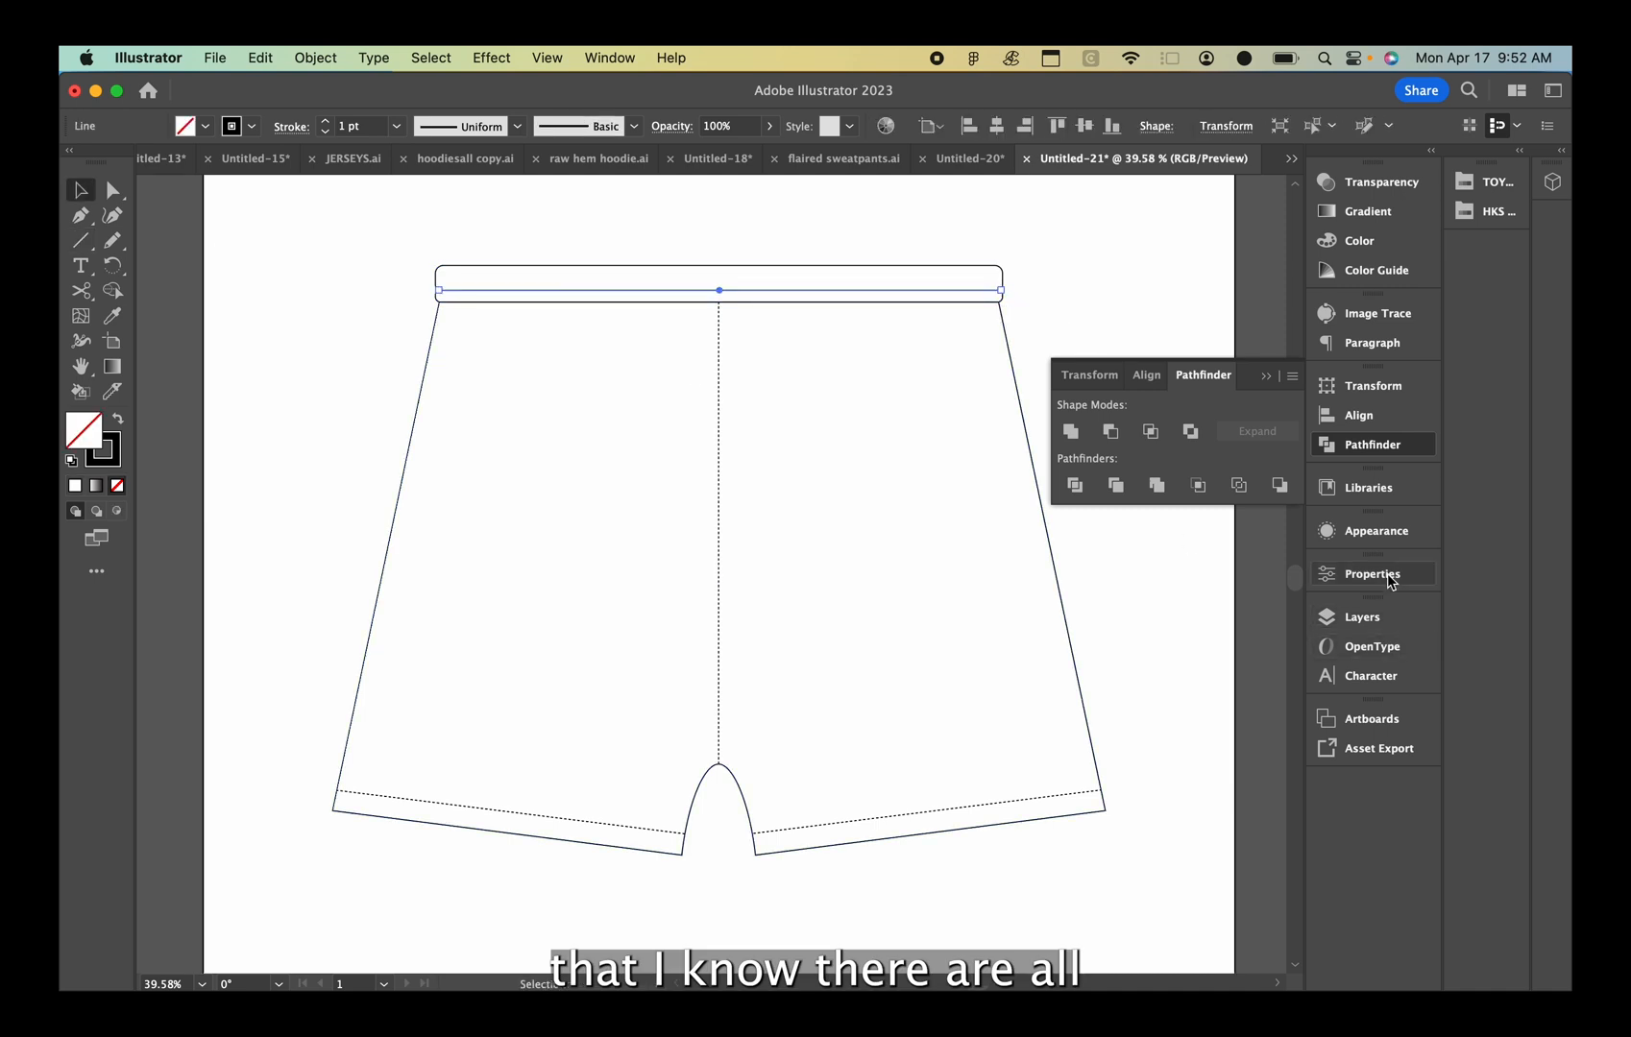
pyautogui.press('Delete')
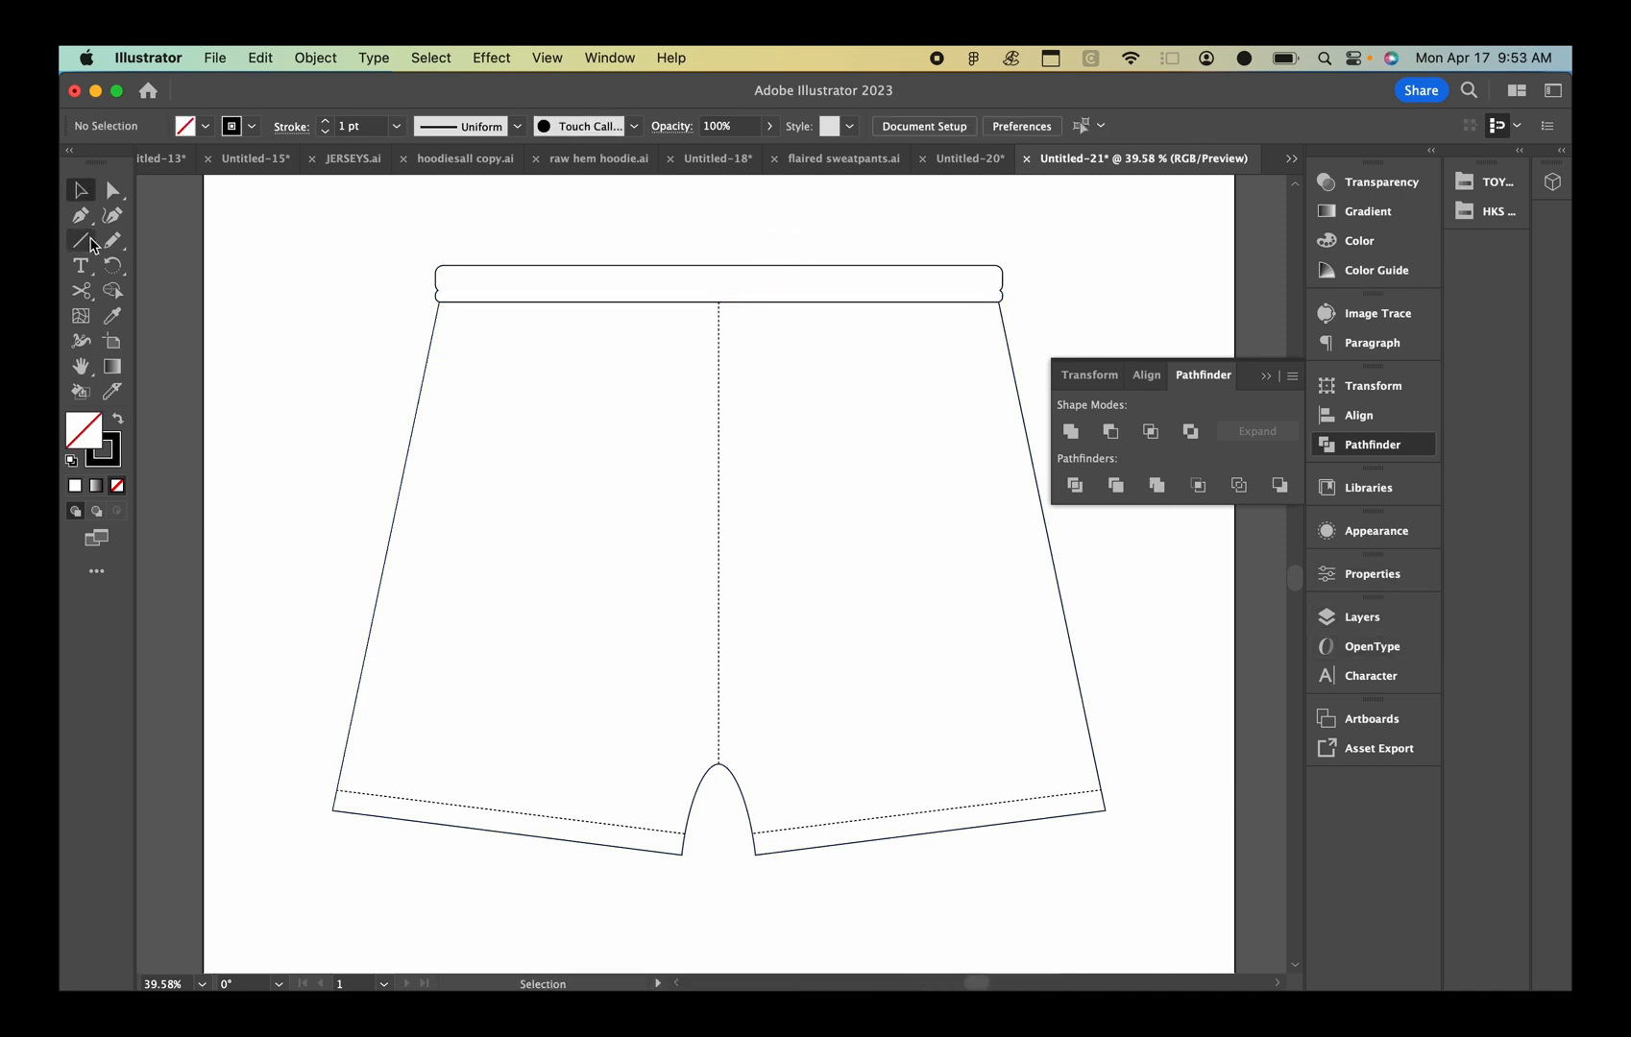
# Draw a rectangle about 770 by 17 px across the lower part of the waistband
pyautogui.click(81, 240)
pyautogui.scroll(5, 617, 336)
pyautogui.hscroll(3, 618, 336)
pyautogui.moveTo(156, 258); pyautogui.dragTo(1080, 271)
pyautogui.press('v')
# Give the seam rectangle a dashed stroke
pyautogui.click(1372, 573)
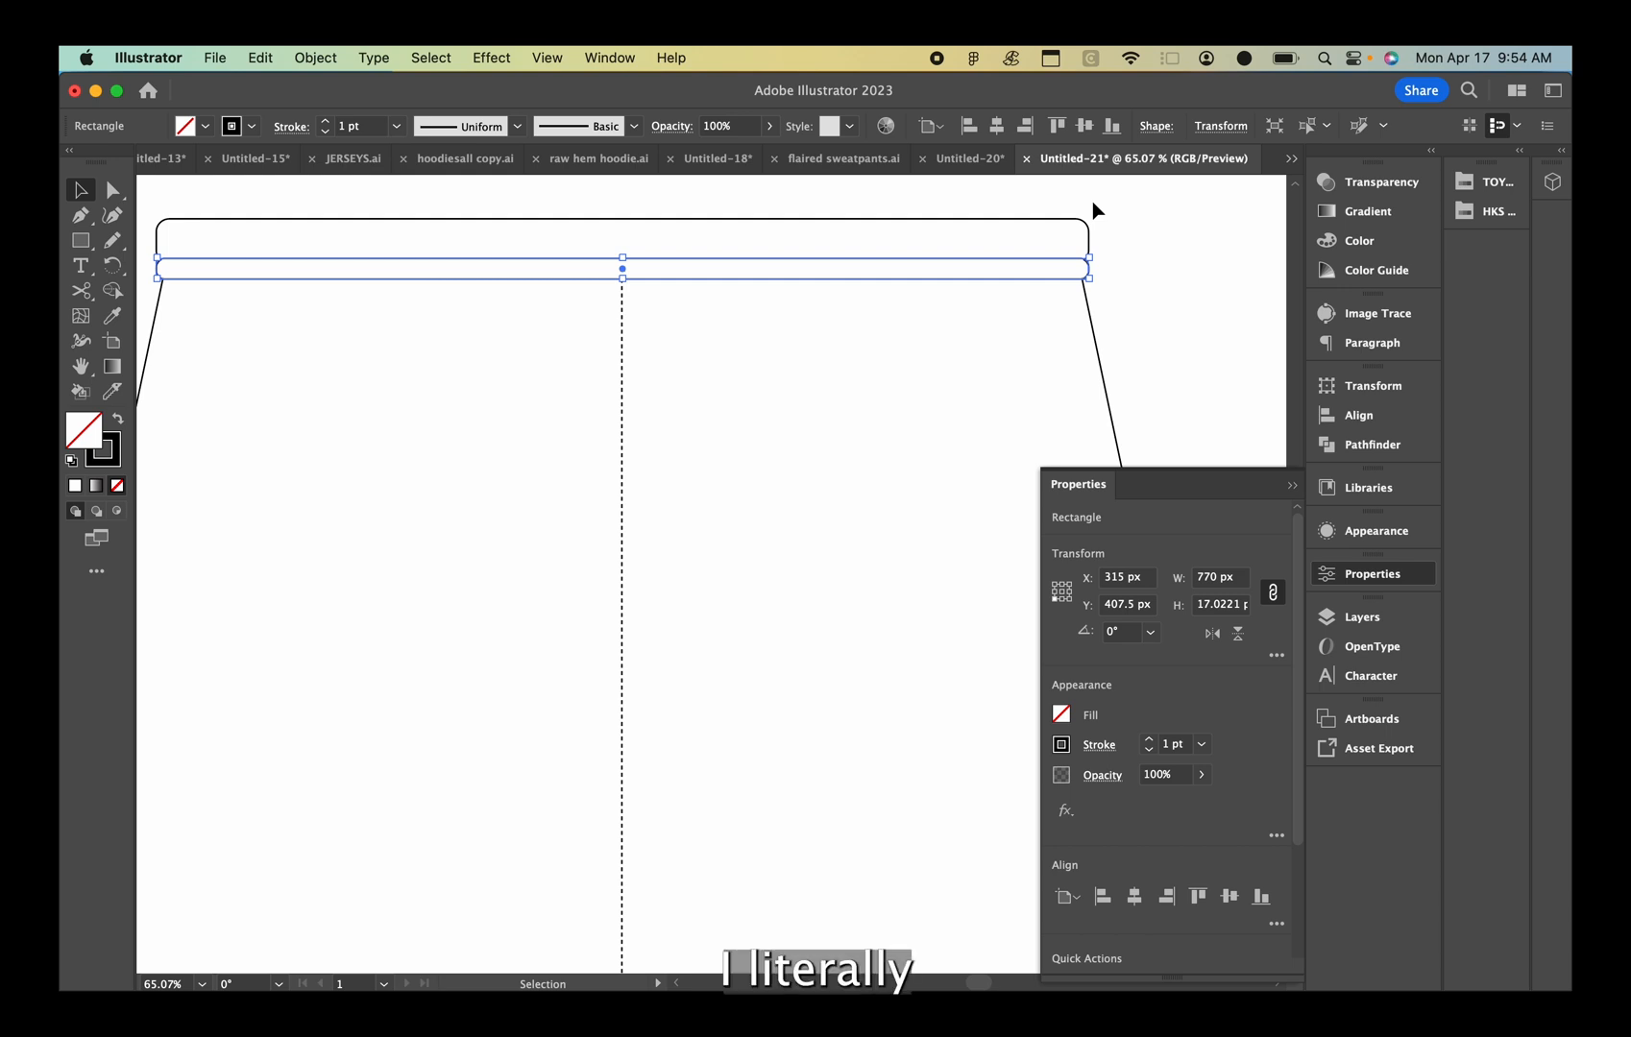
pyautogui.click(1099, 744)
pyautogui.click(891, 538)
pyautogui.press('Escape')
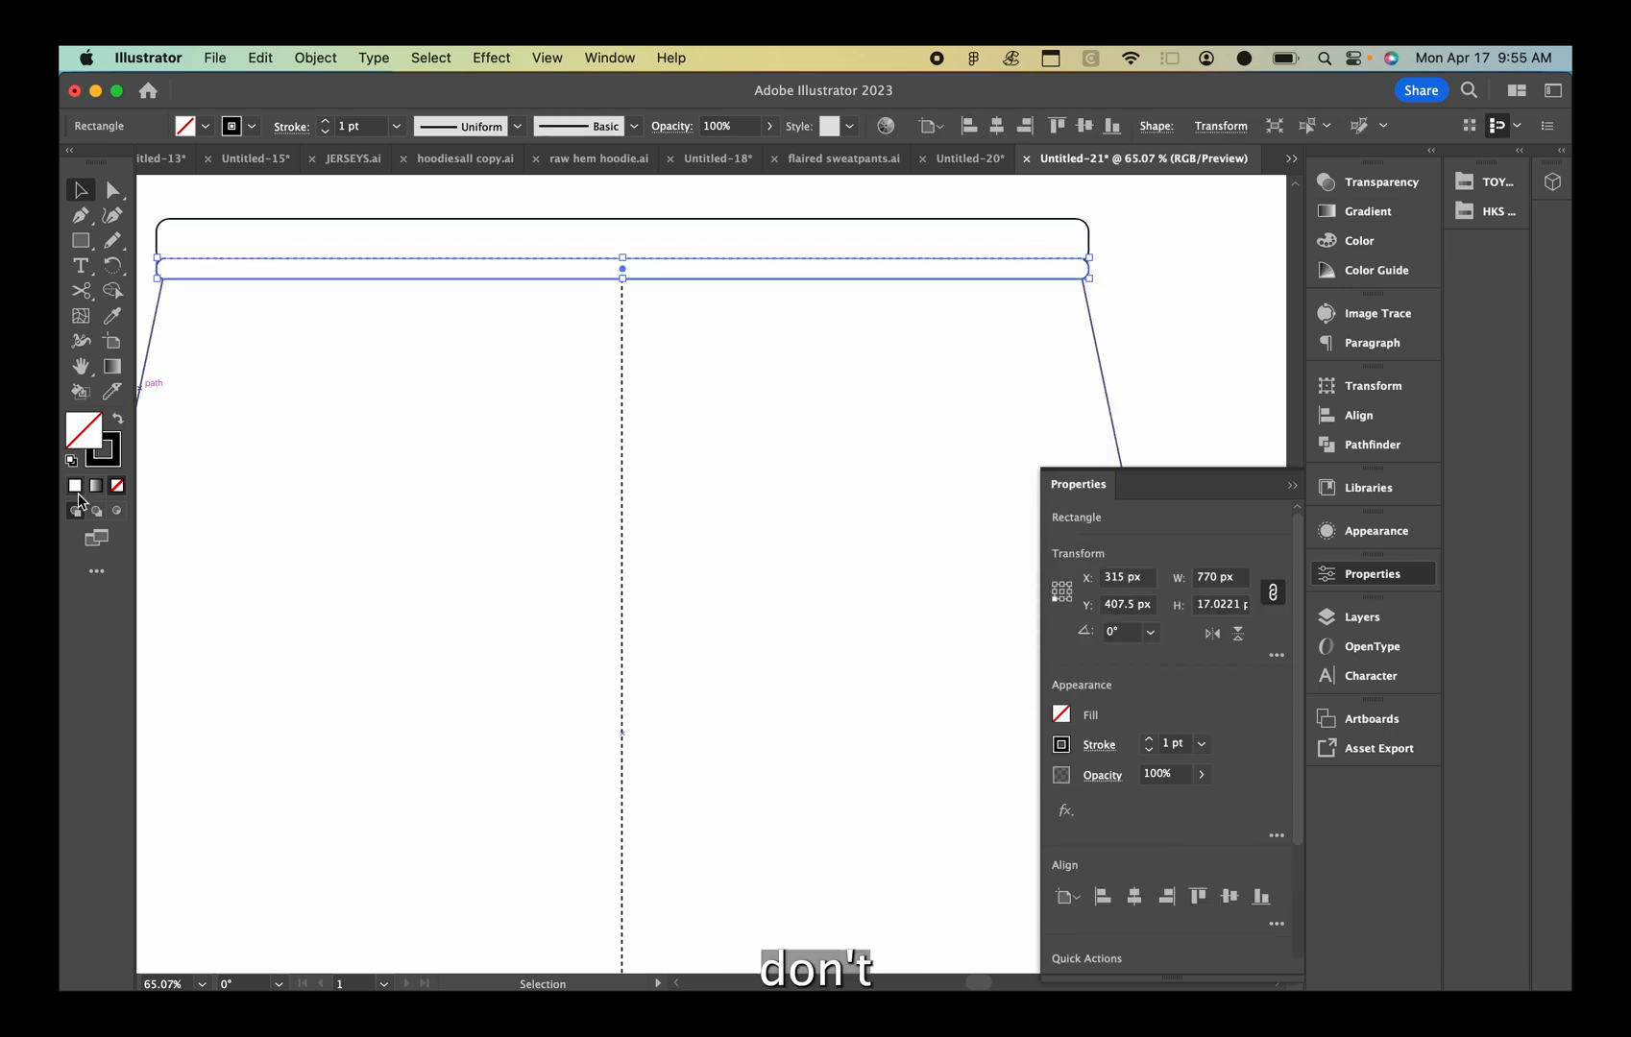
# Fill the dashed seam rectangle with white and reduce its width to 768 px
pyautogui.click(1359, 240)
pyautogui.click(1083, 313)
pyautogui.click(1189, 448)
pyautogui.click(724, 267)
pyautogui.click(1372, 573)
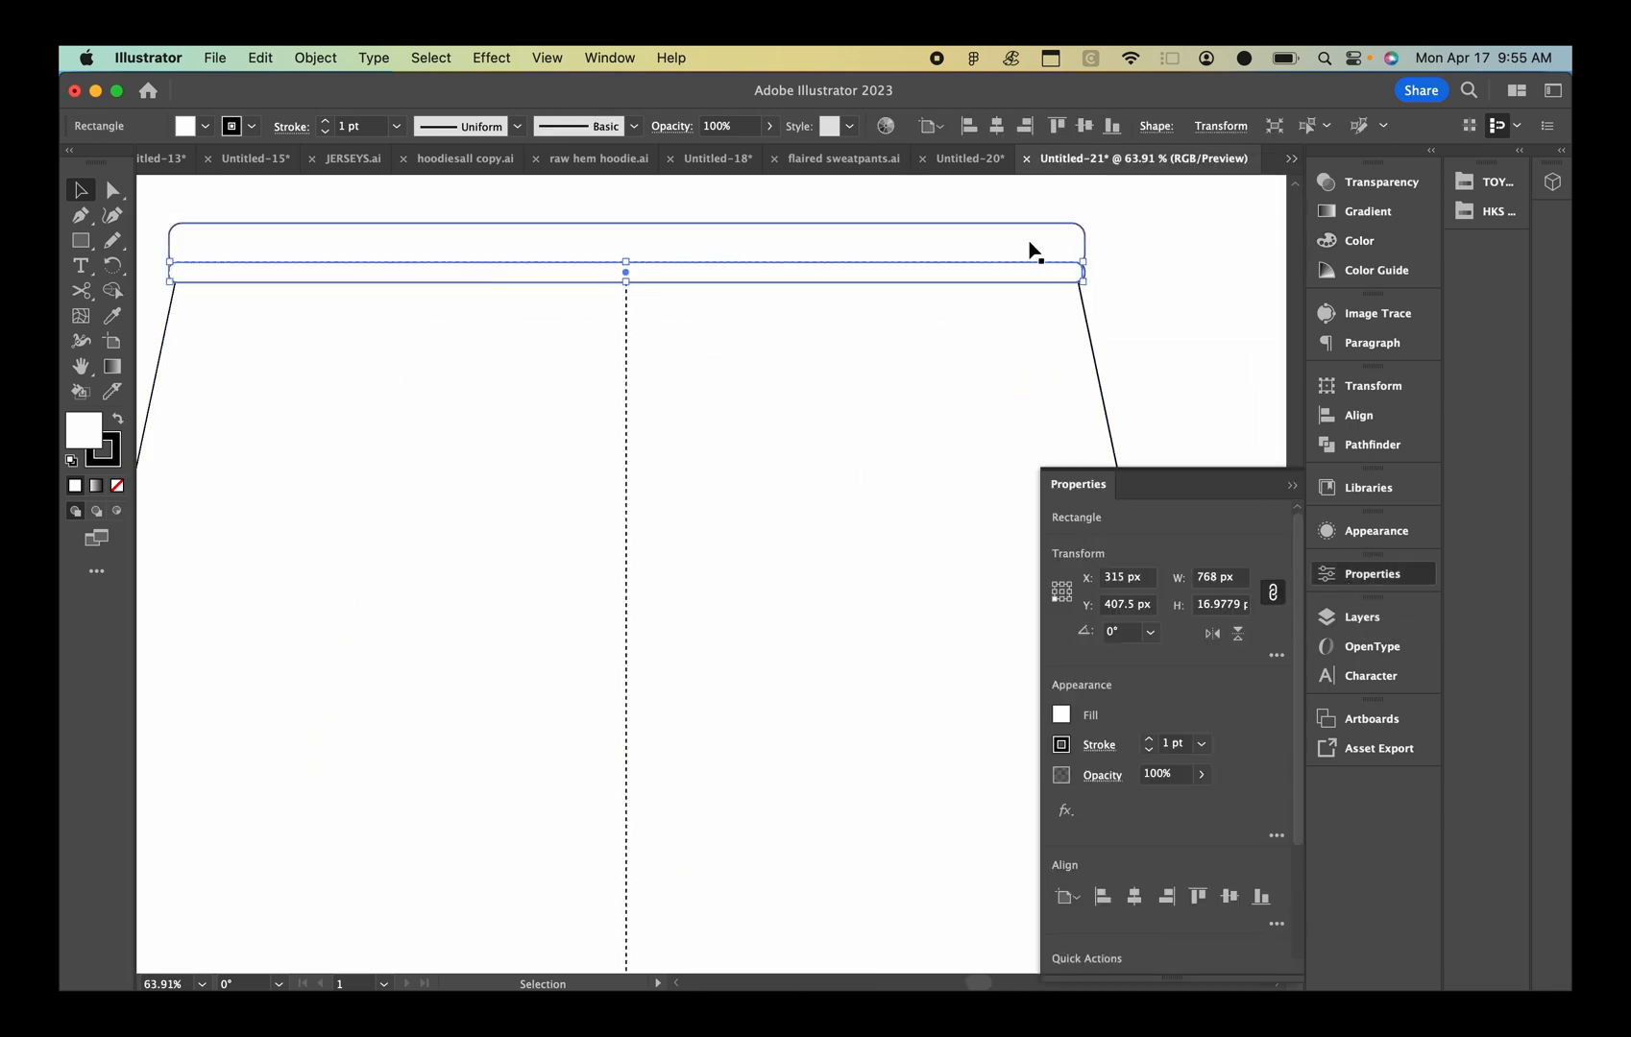
pyautogui.click(1136, 227)
pyautogui.press('super+0')
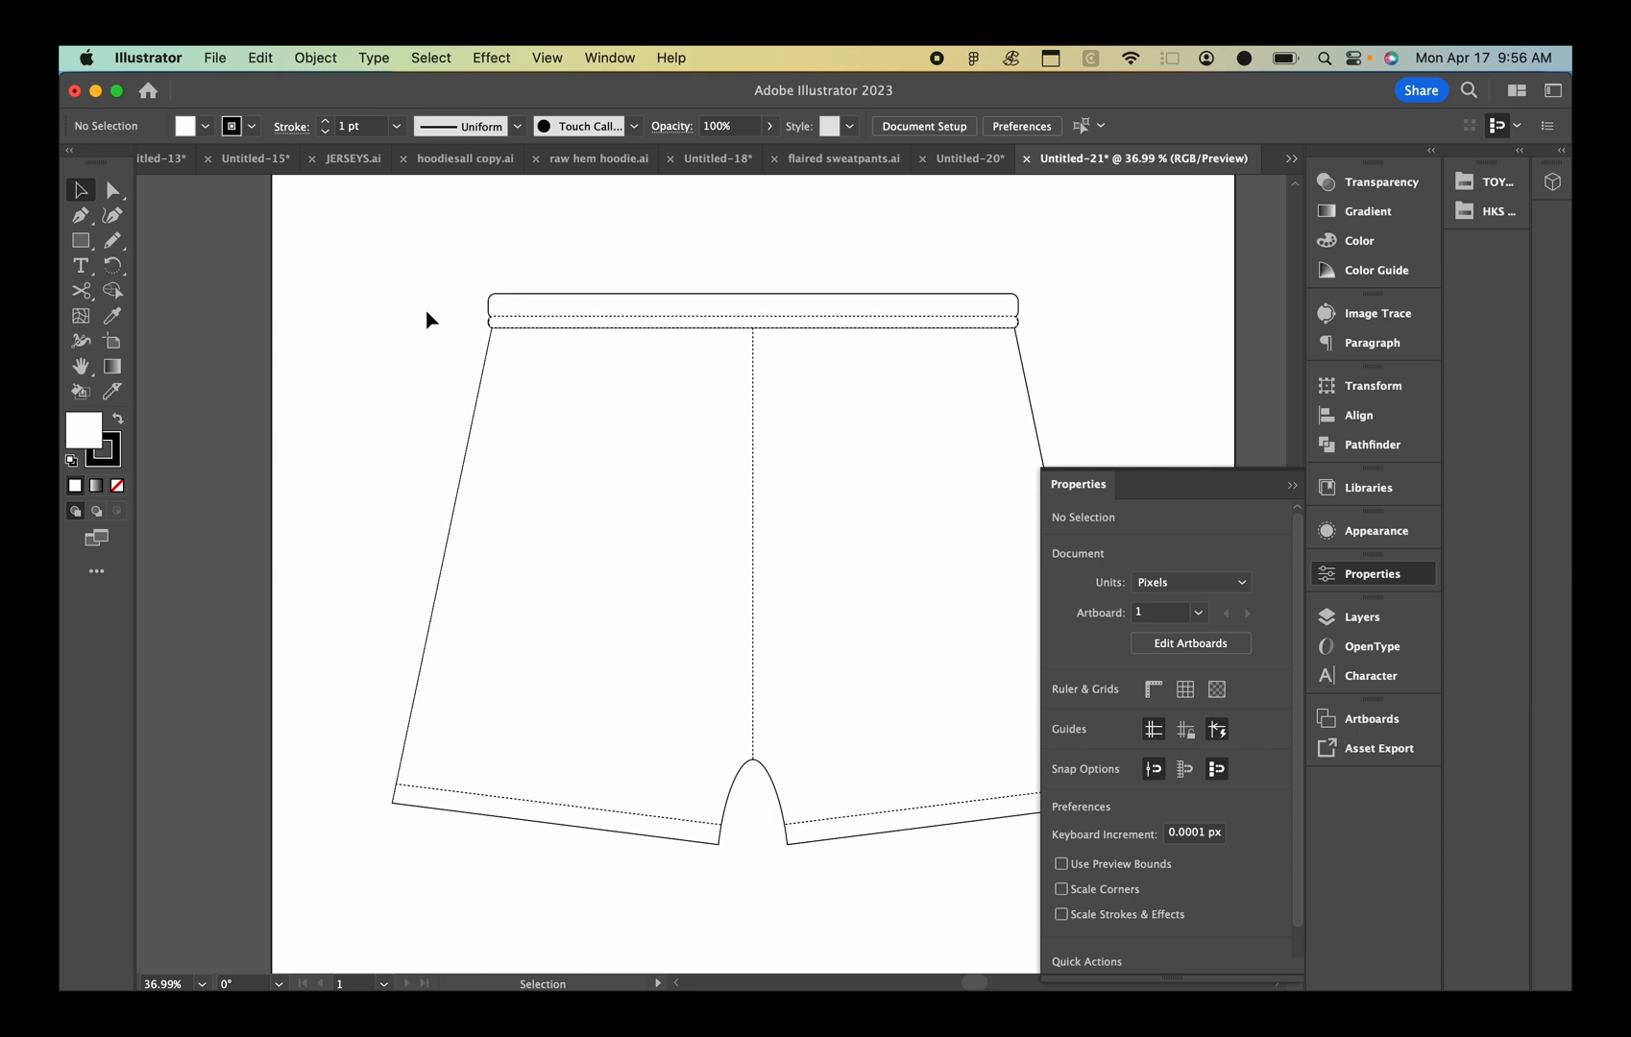
# Change the dash length of the seam rectangle's stroke
pyautogui.scroll(-3, 488, 390)
pyautogui.click(722, 341)
pyautogui.click(1097, 745)
pyautogui.click(892, 563)
pyautogui.press('BackSpace')
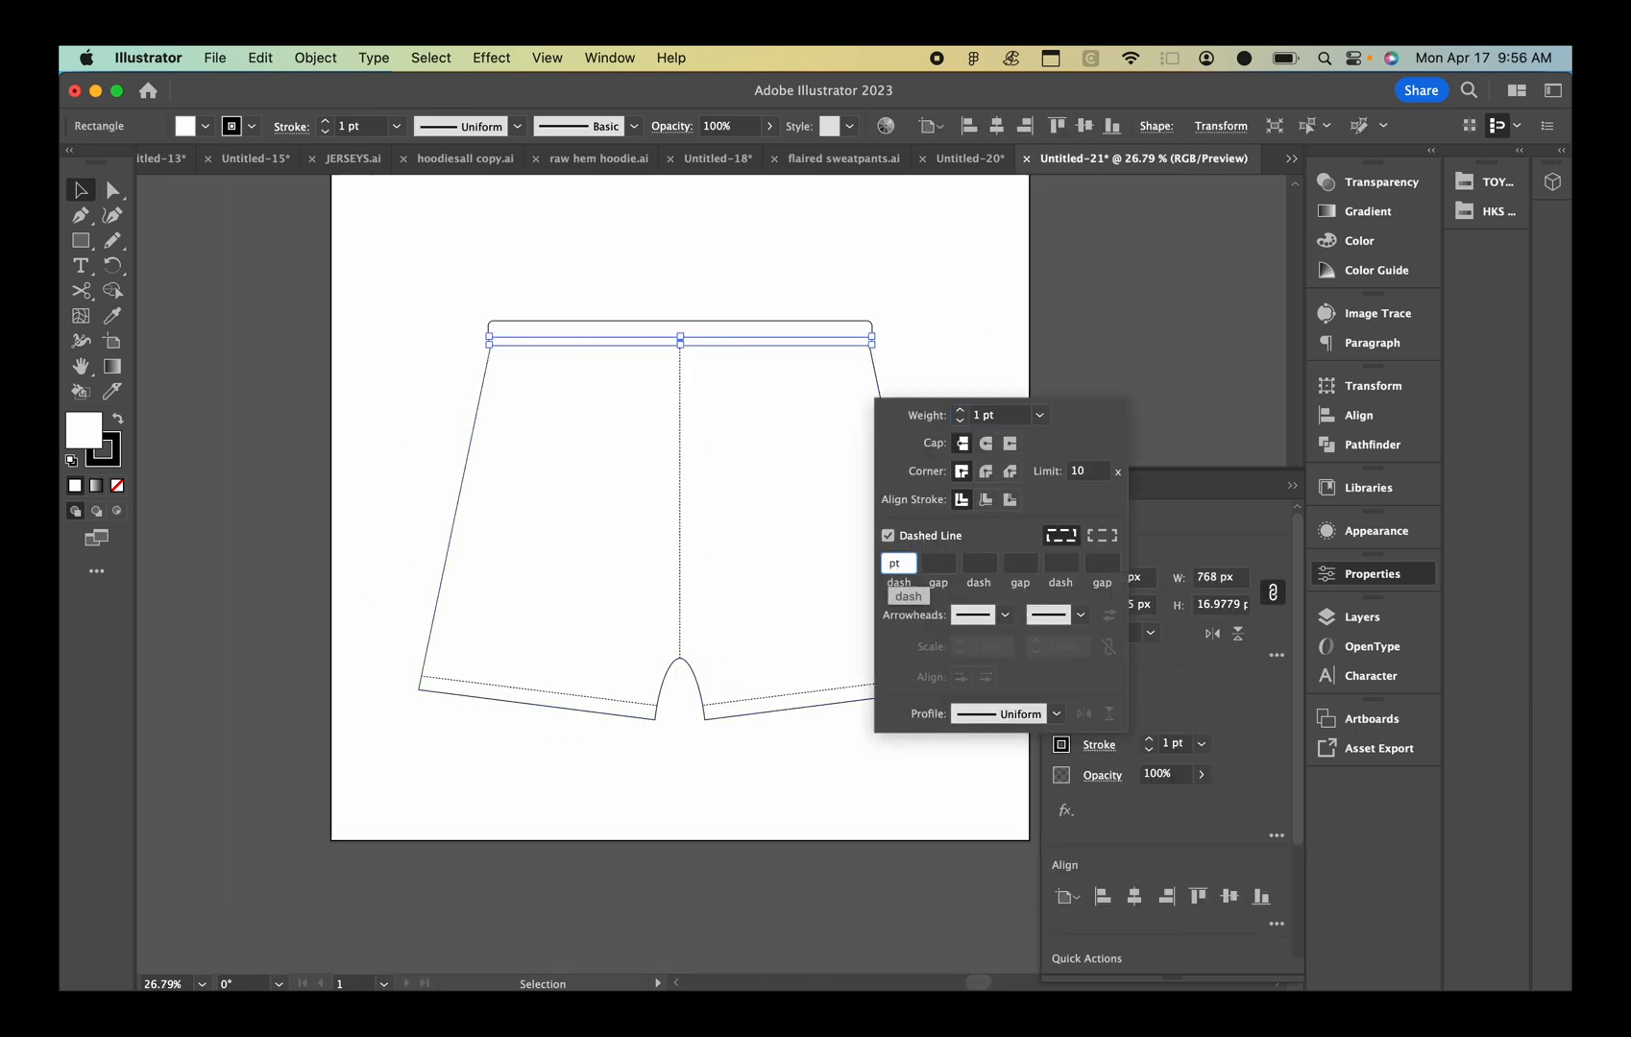
pyautogui.click(768, 406)
pyautogui.scroll(1, 767, 405)
pyautogui.click(732, 318)
pyautogui.click(734, 267)
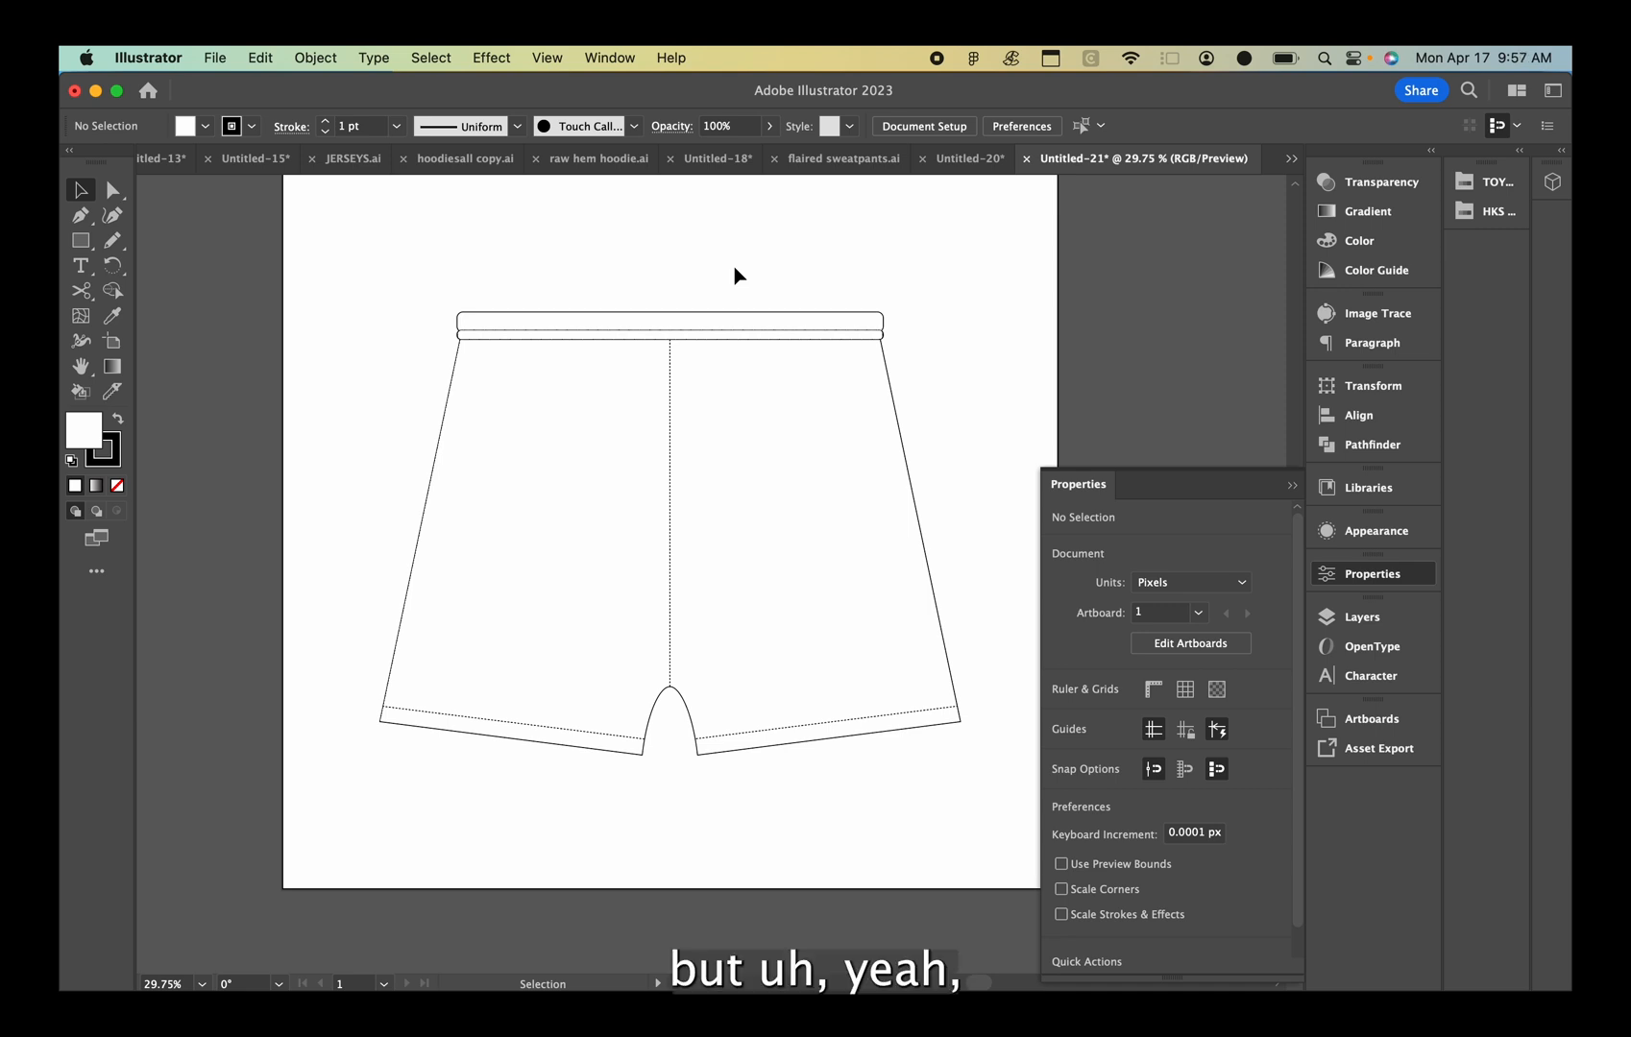
# Duplicate the shorts body in place and remove the duplicate's fill
pyautogui.click(441, 429)
pyautogui.moveTo(840, 340); pyautogui.dragTo(848, 349)
pyautogui.press('/')
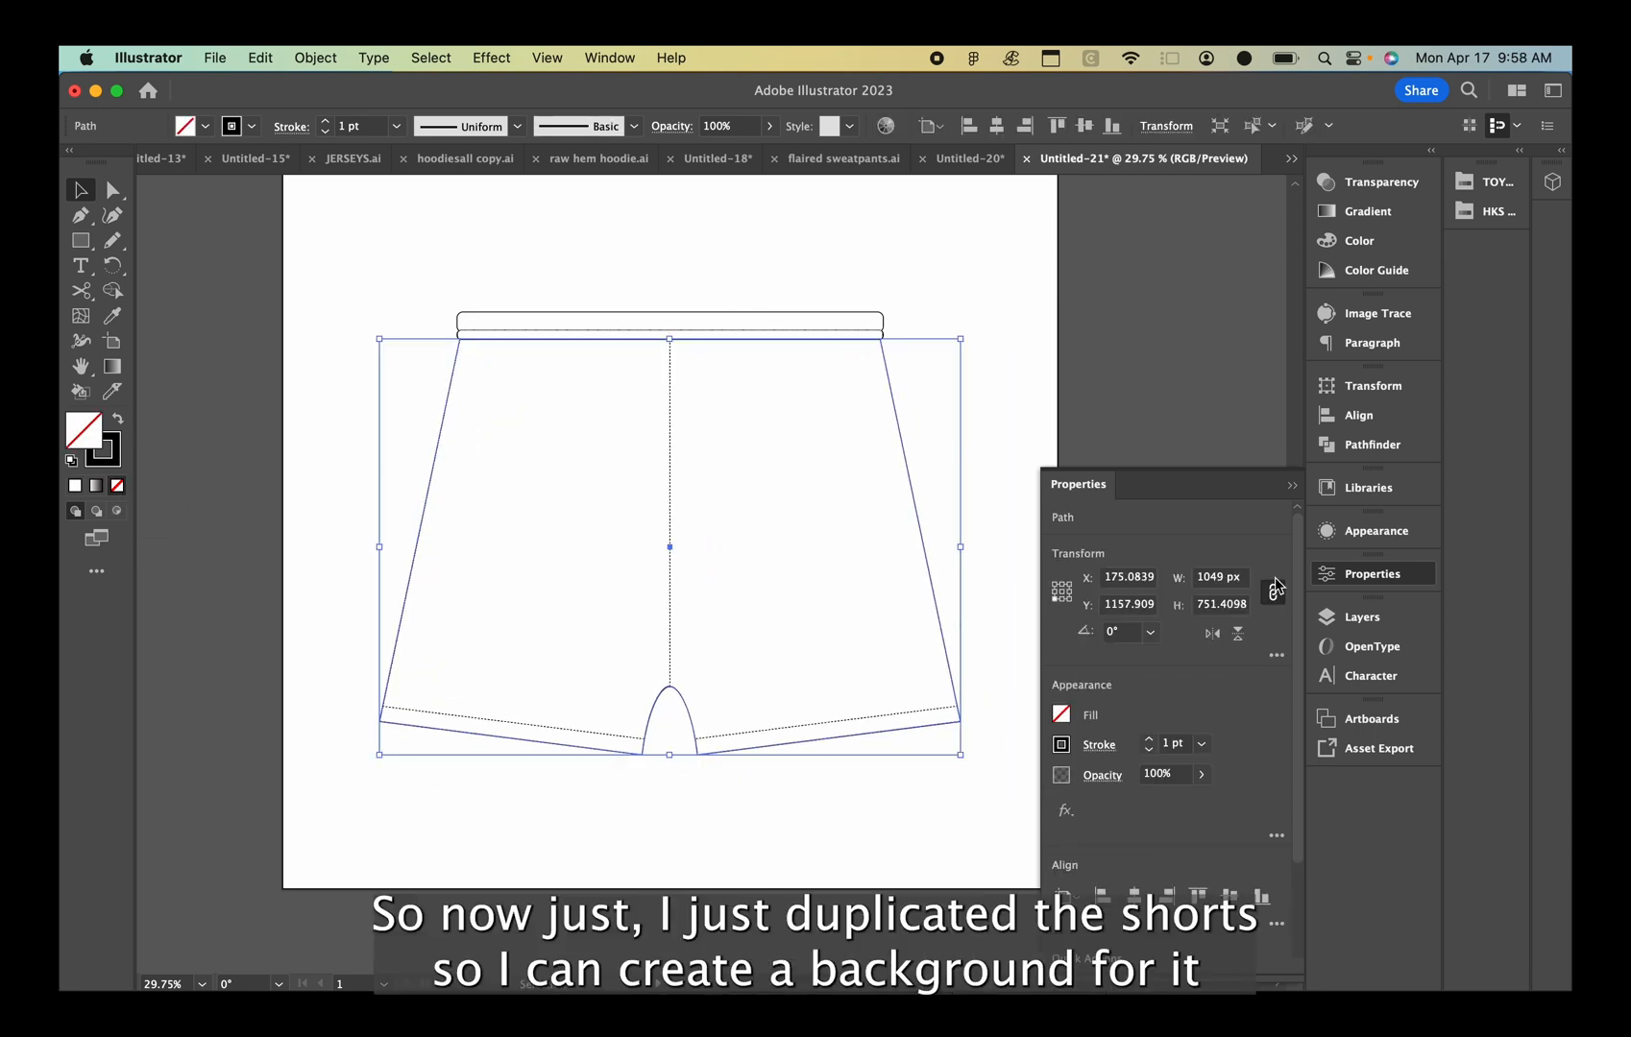
# Look for the saved mesh pattern in the fill options and swatch libraries
pyautogui.click(491, 57)
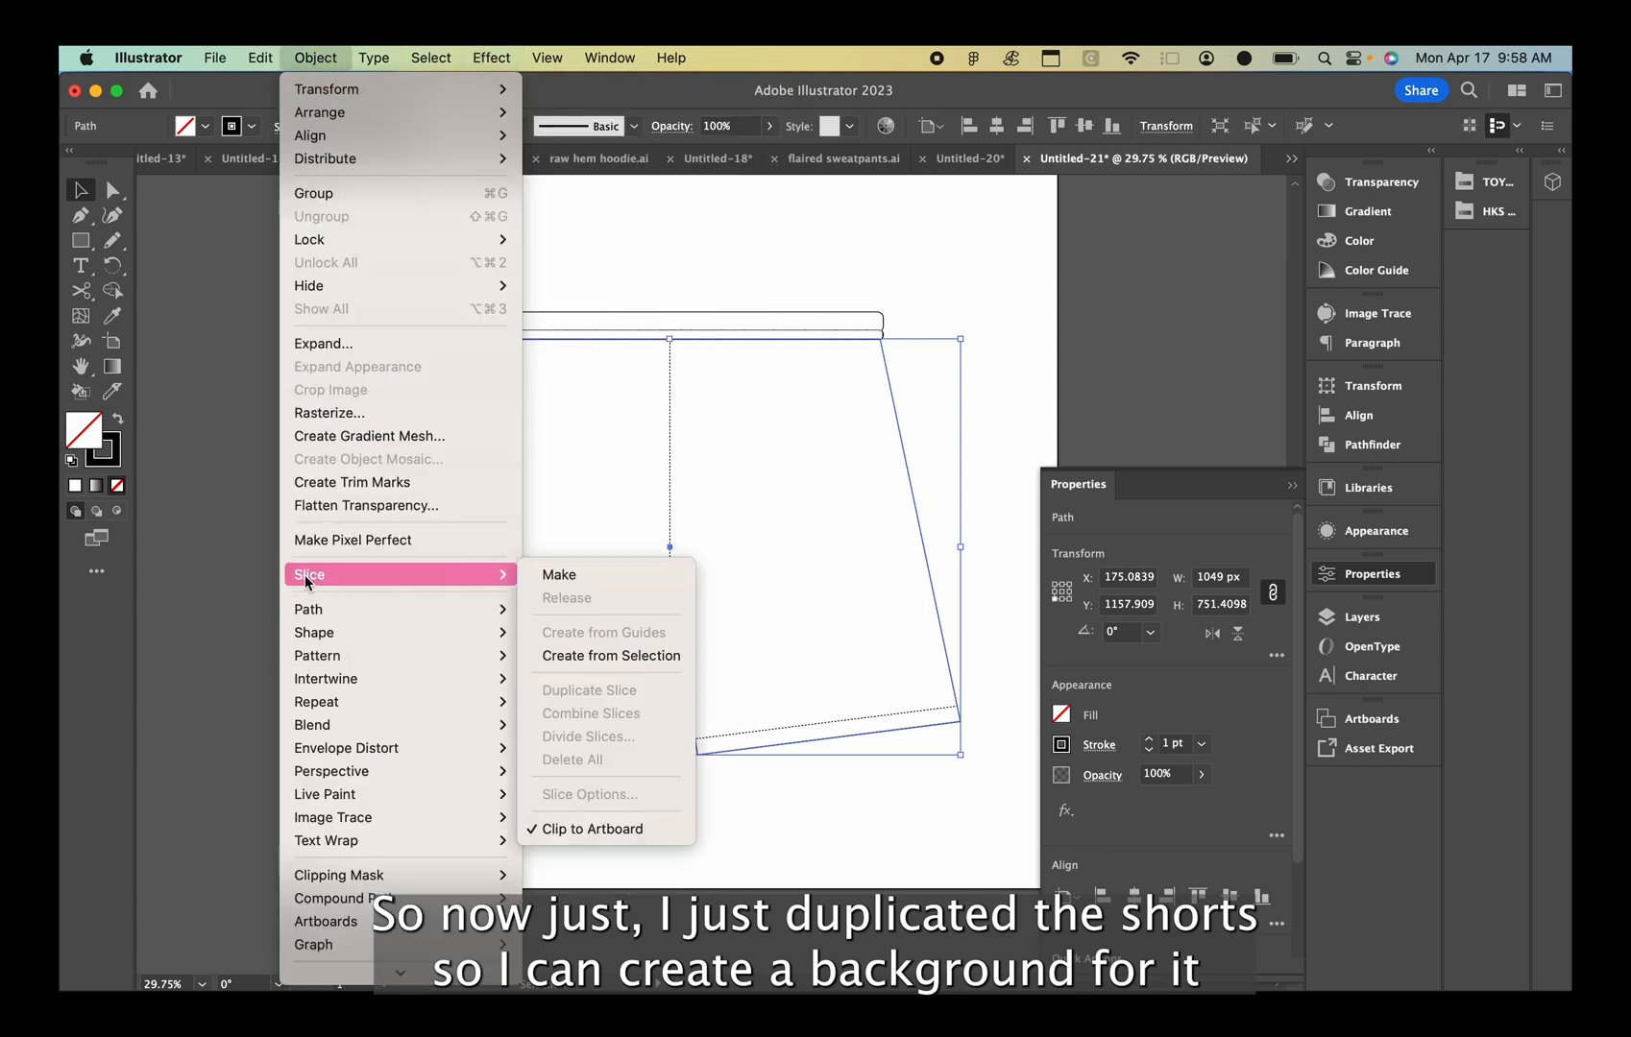
pyautogui.click(1158, 820)
pyautogui.doubleClick(82, 435)
pyautogui.click(642, 417)
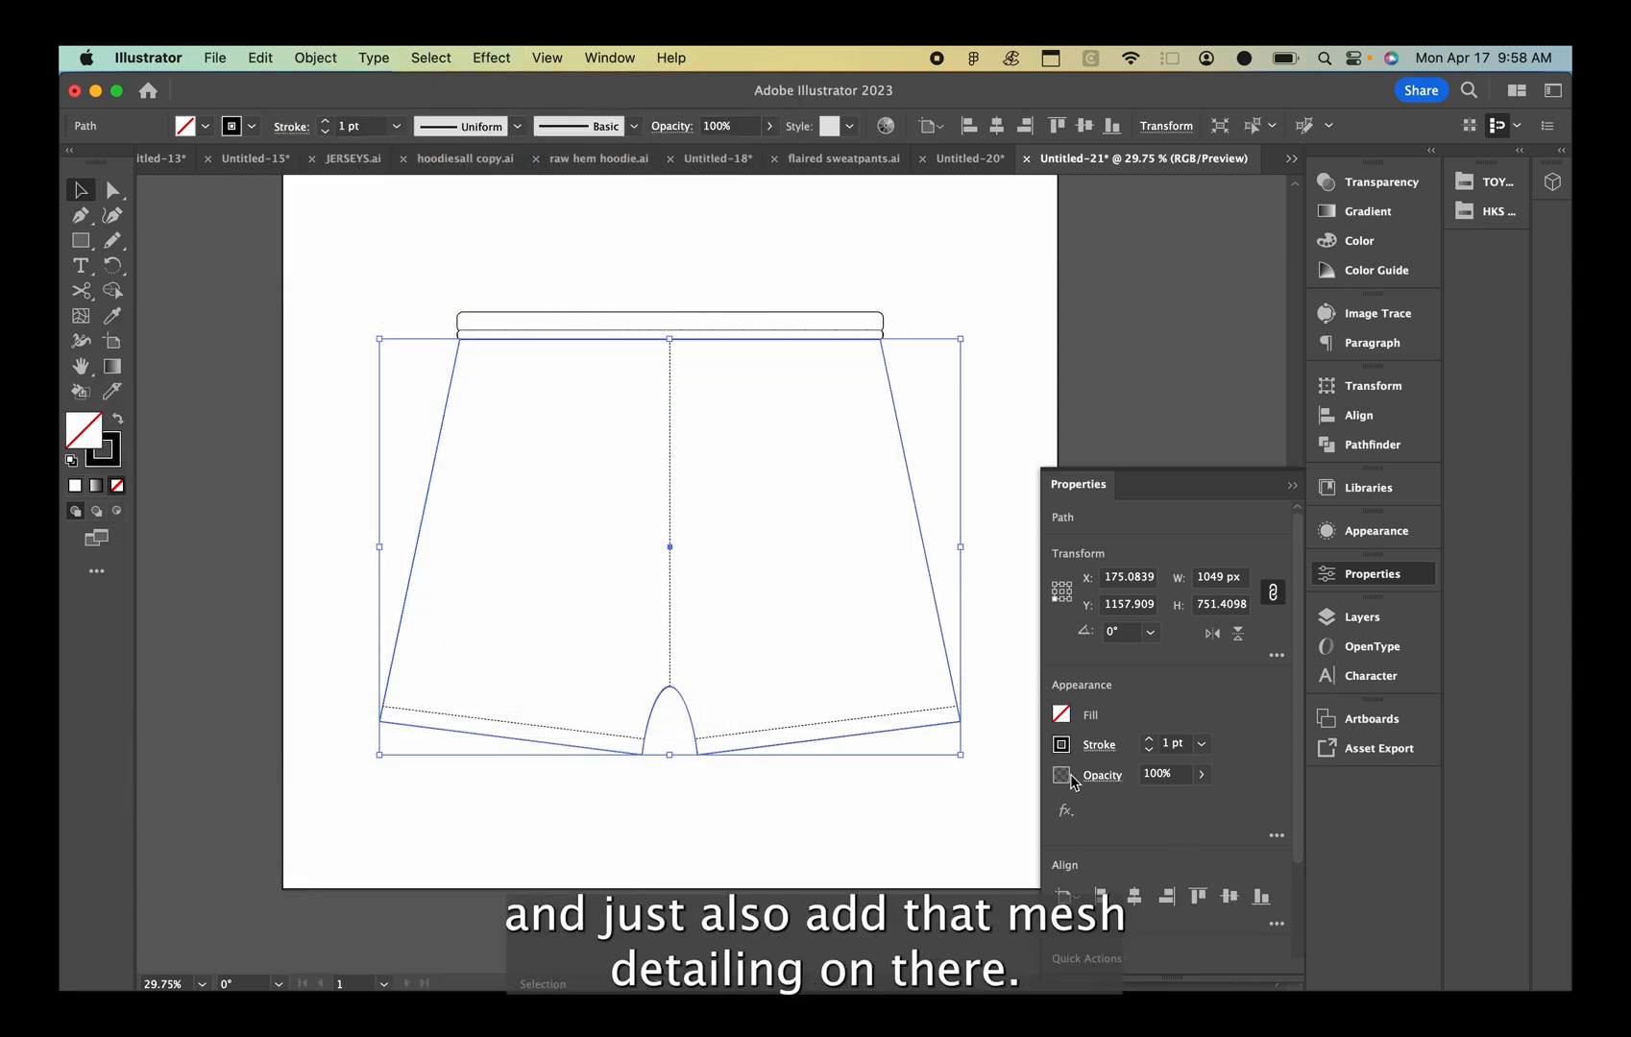
pyautogui.click(1060, 714)
pyautogui.click(835, 956)
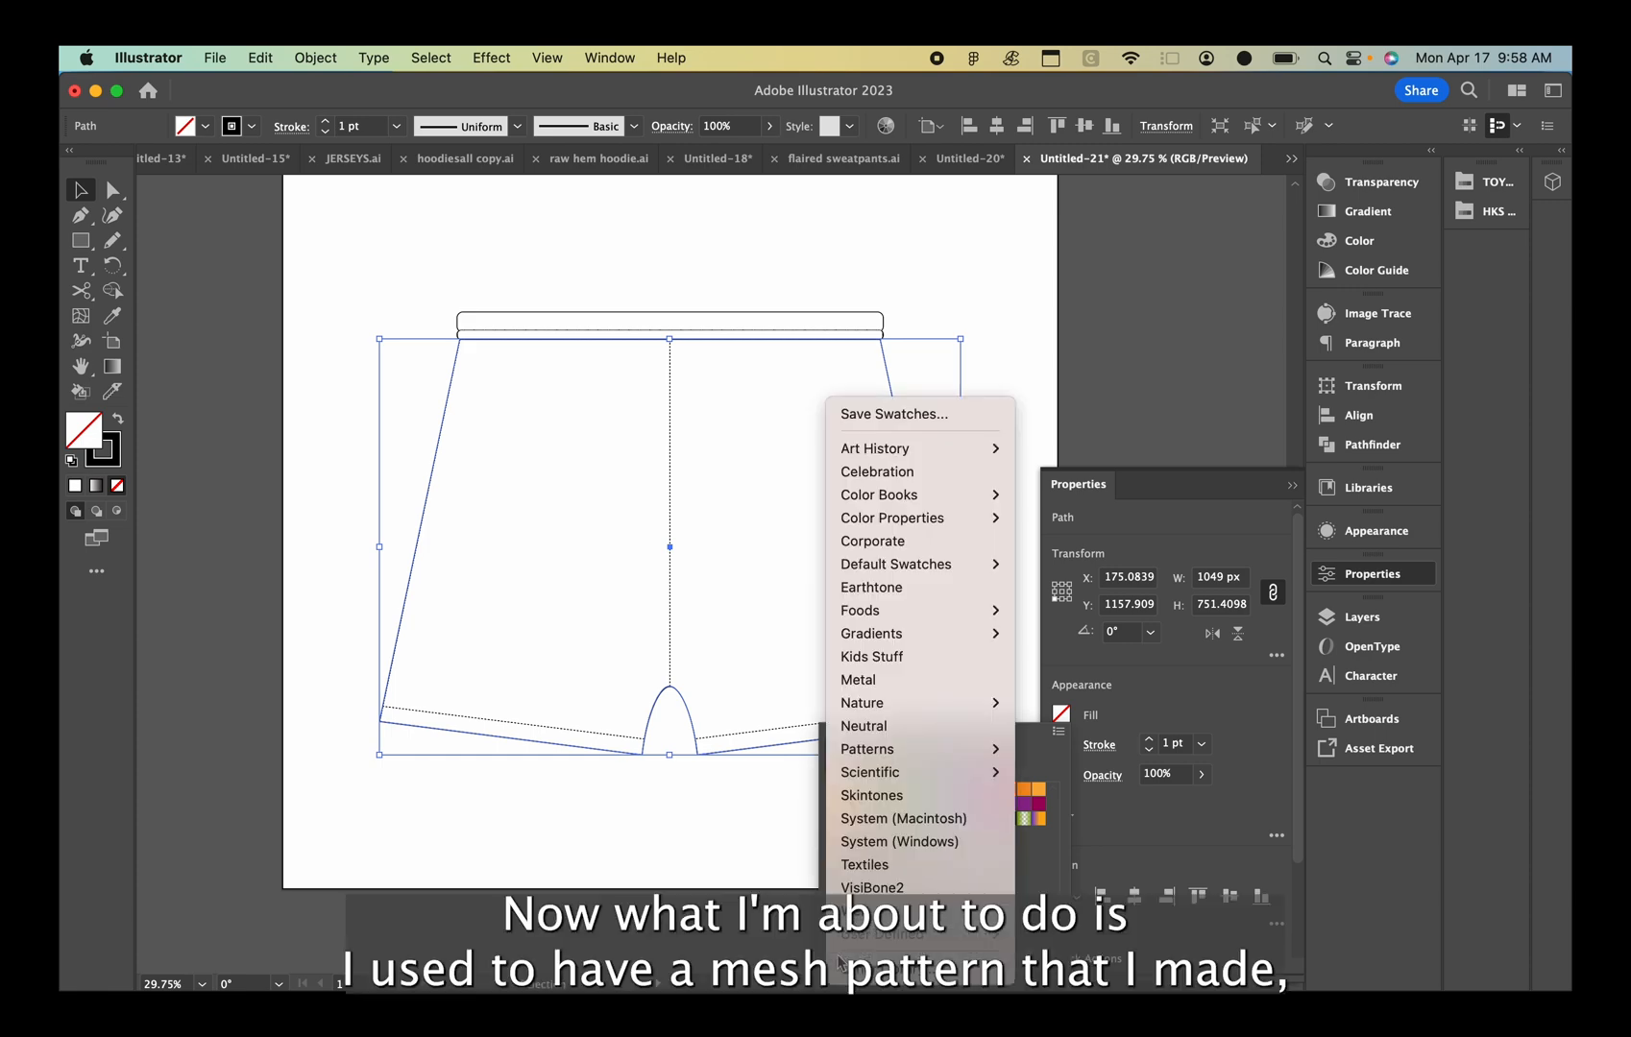
pyautogui.click(841, 959)
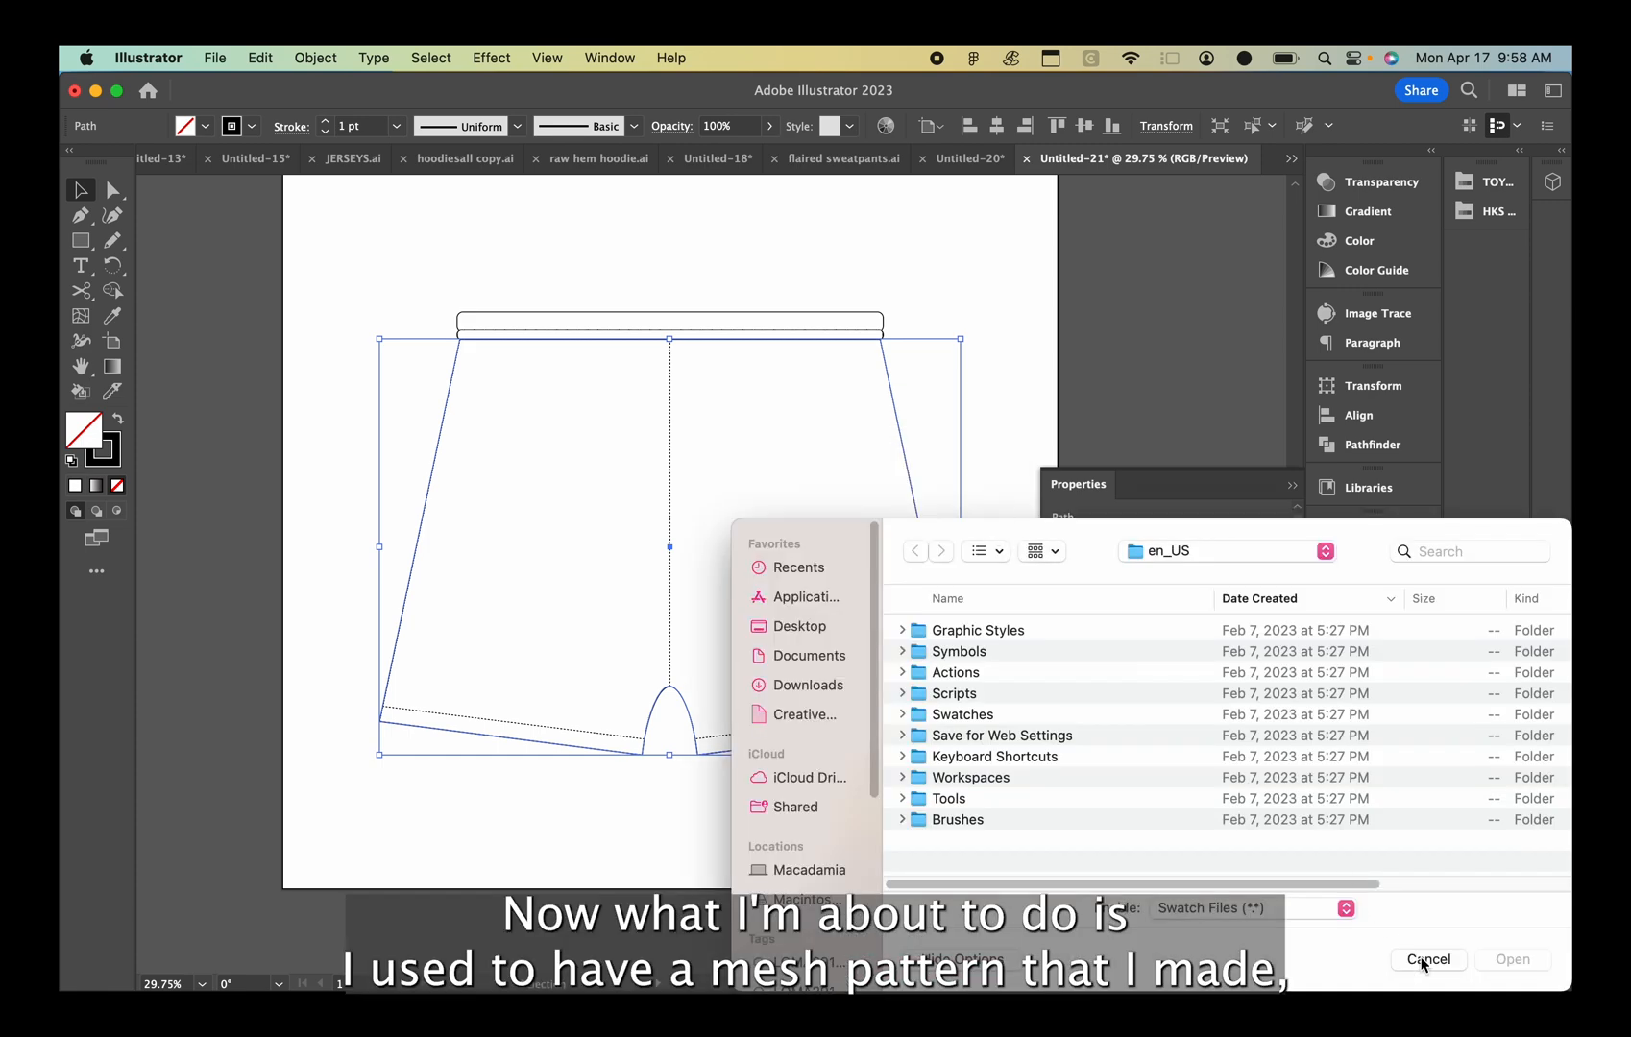
pyautogui.click(1428, 959)
pyautogui.click(1119, 951)
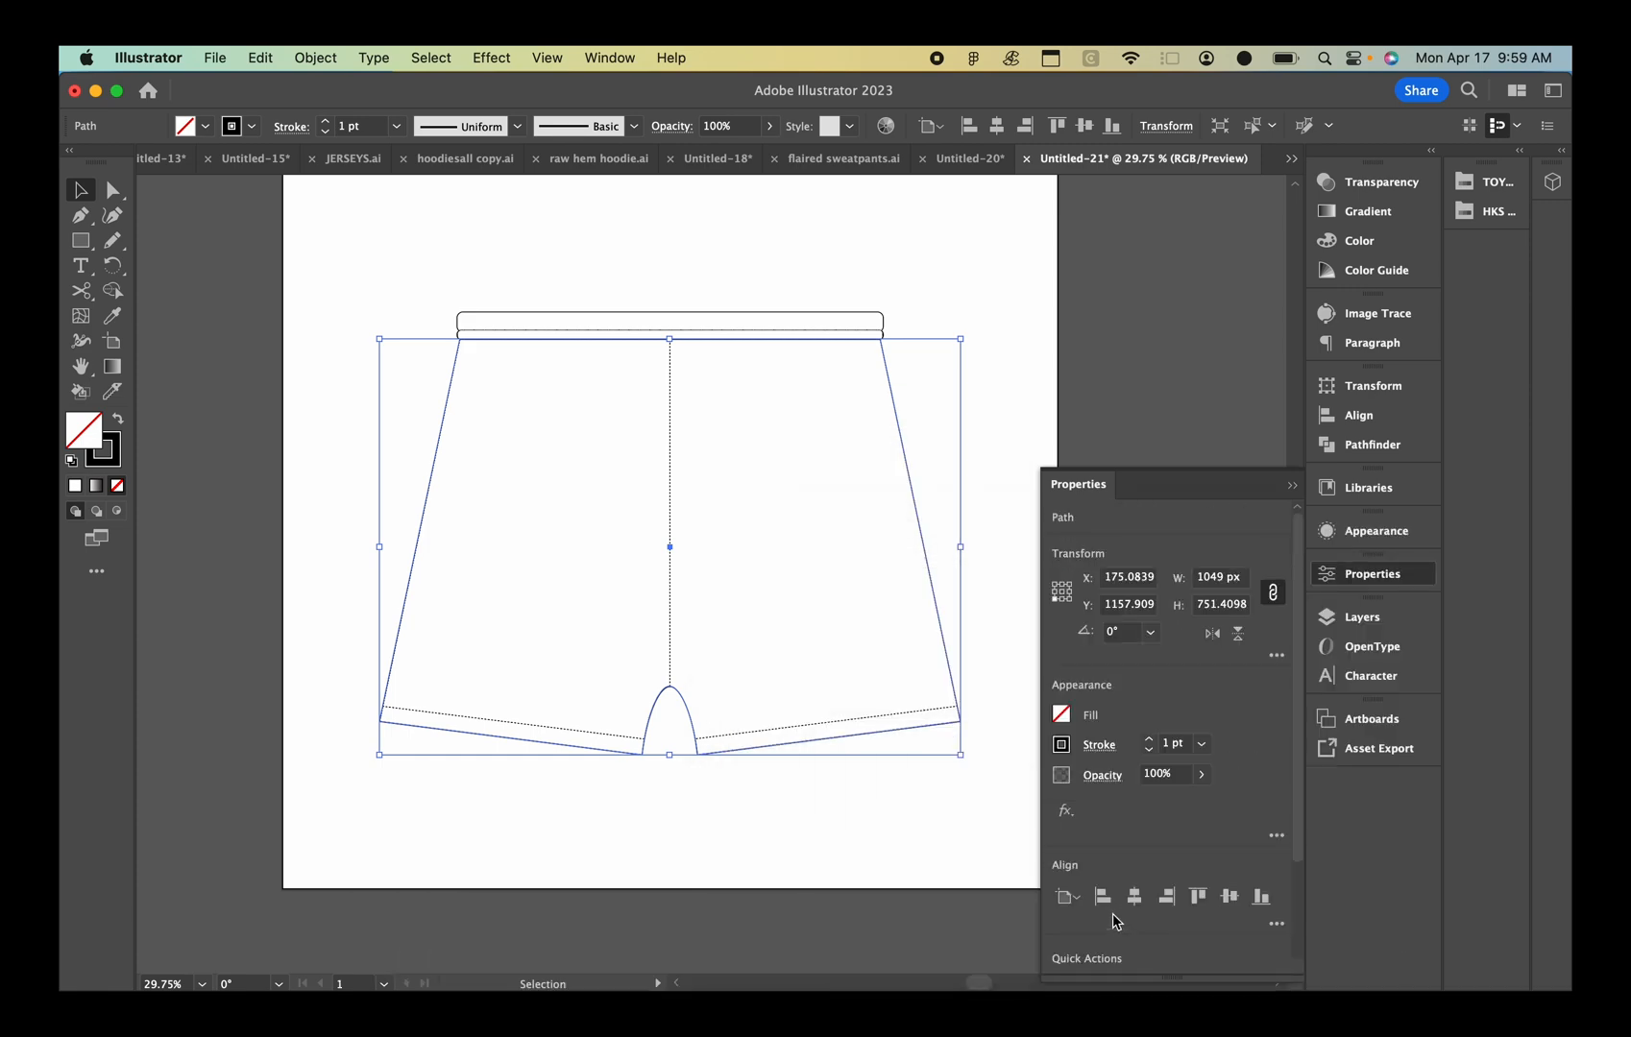
# Browse the Creative Cloud Files folder for the saved mesh pattern file
pyautogui.click(213, 59)
pyautogui.click(216, 135)
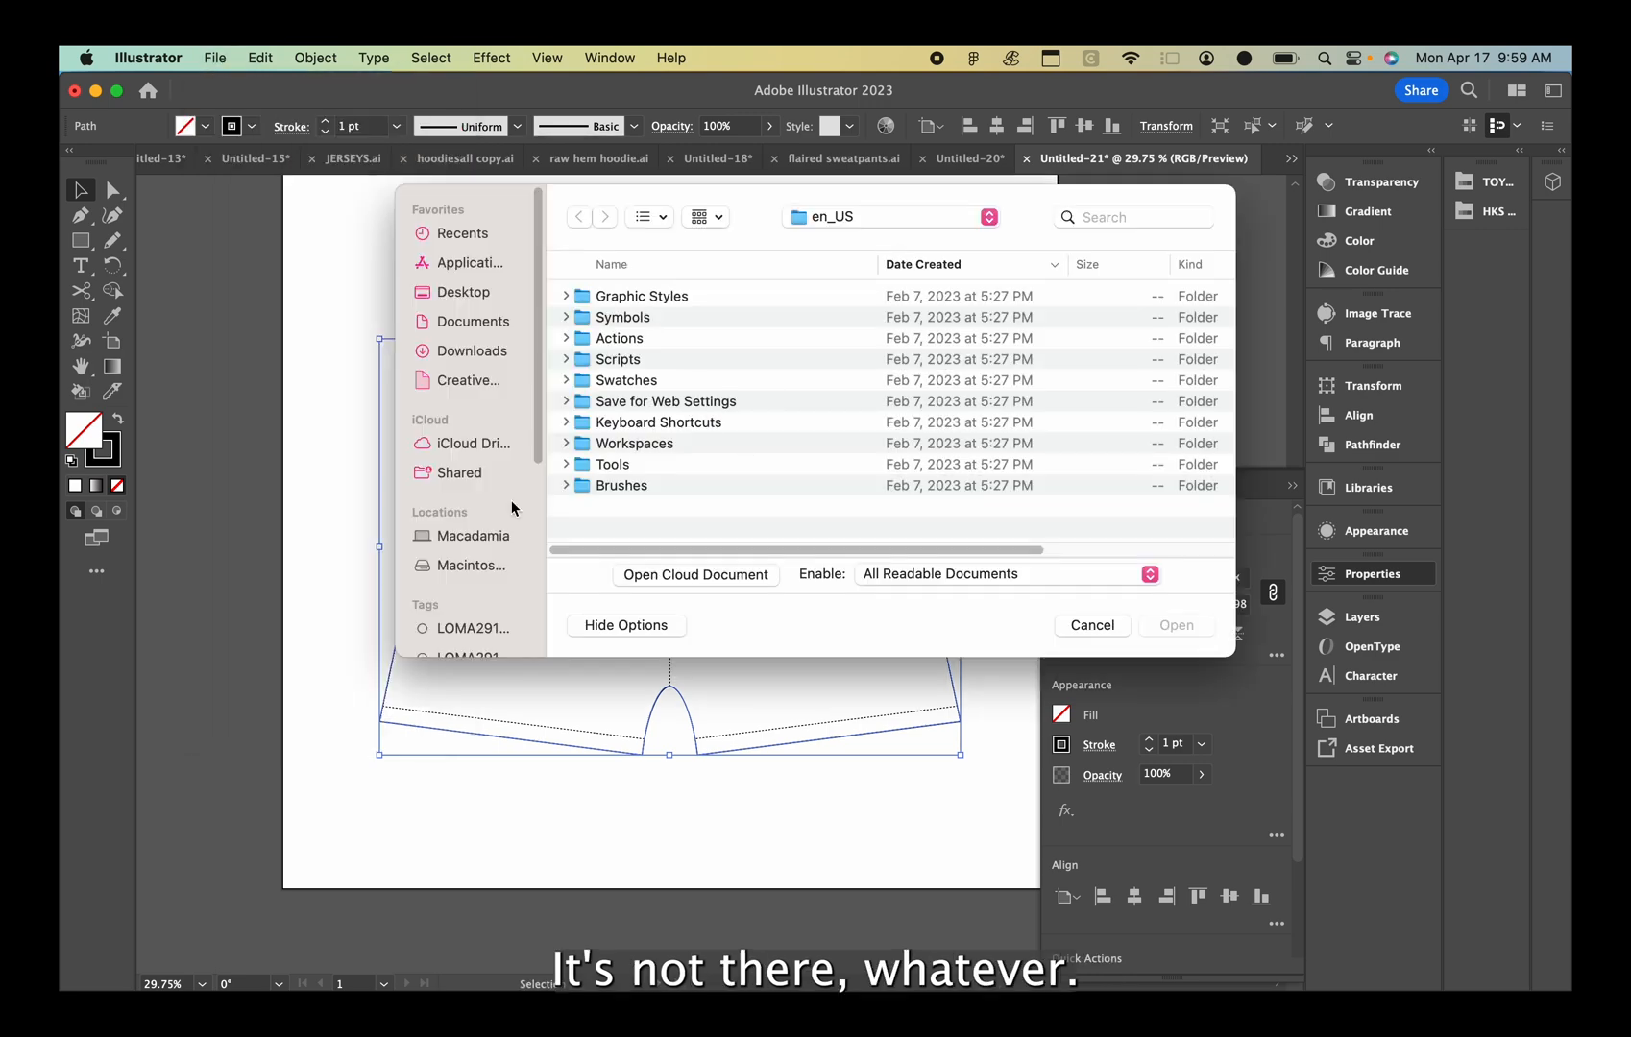
pyautogui.click(461, 381)
pyautogui.scroll(-5, 724, 291)
pyautogui.scroll(5, 659, 335)
pyautogui.click(566, 380)
pyautogui.click(565, 381)
pyautogui.click(564, 400)
pyautogui.click(564, 401)
pyautogui.scroll(-3, 563, 432)
pyautogui.click(563, 445)
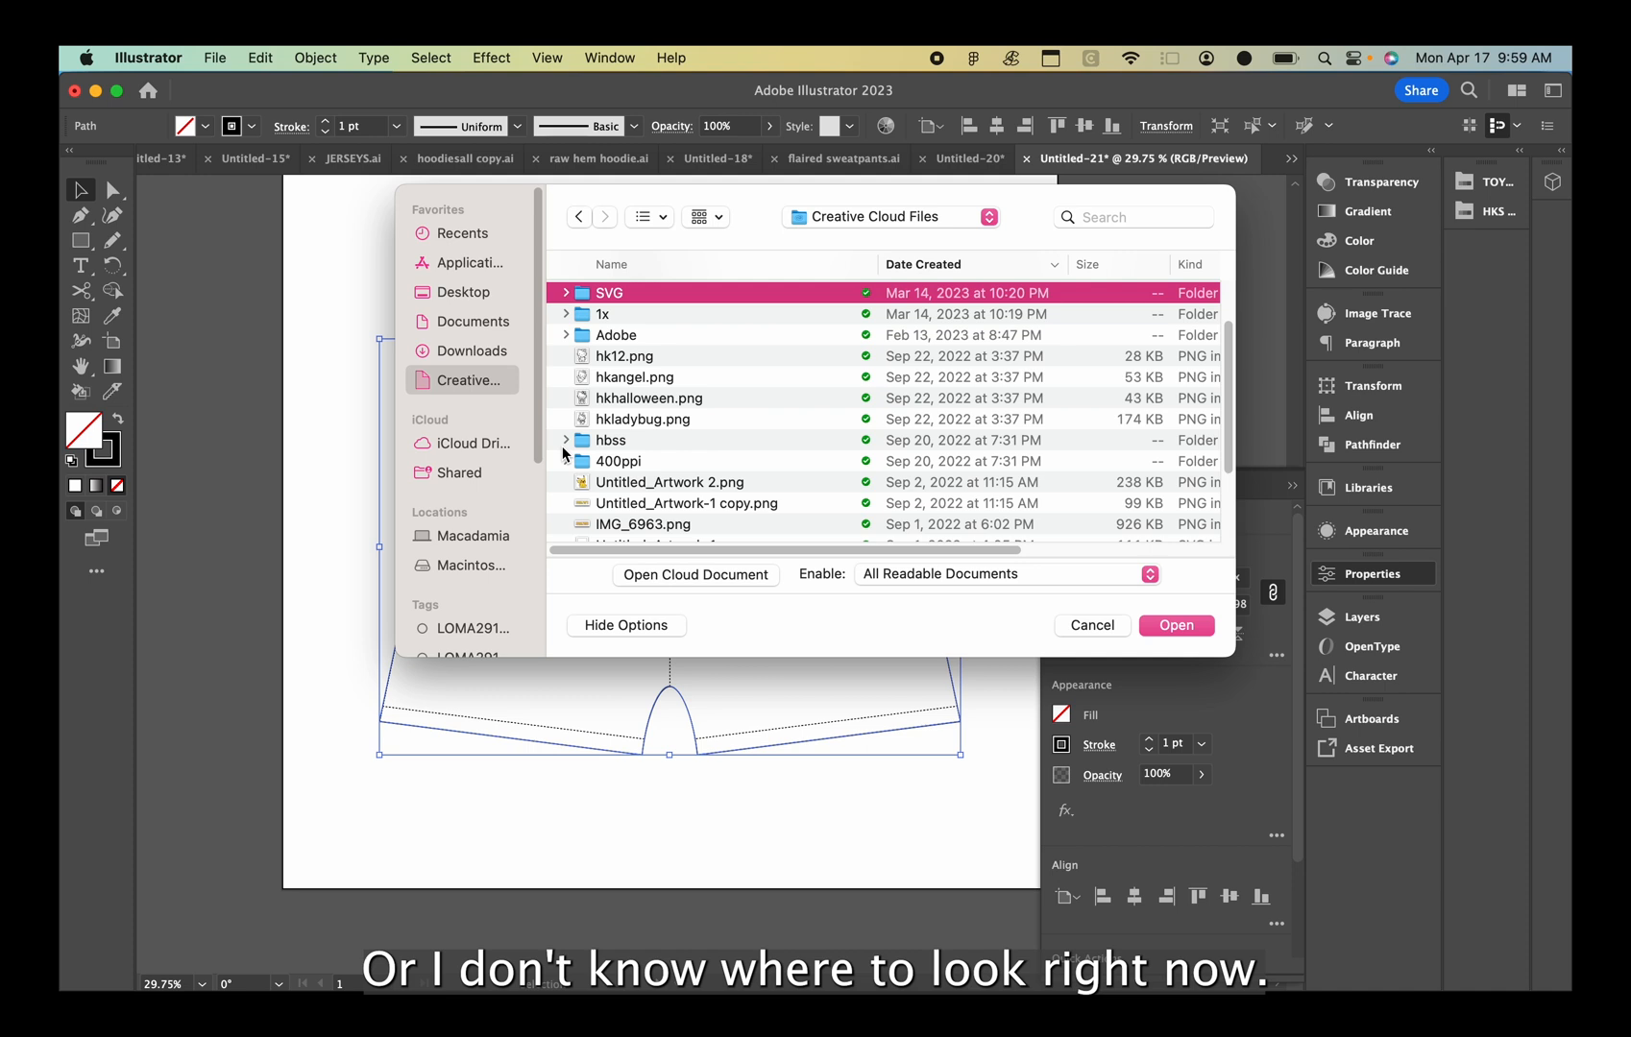
pyautogui.scroll(-5, 853, 333)
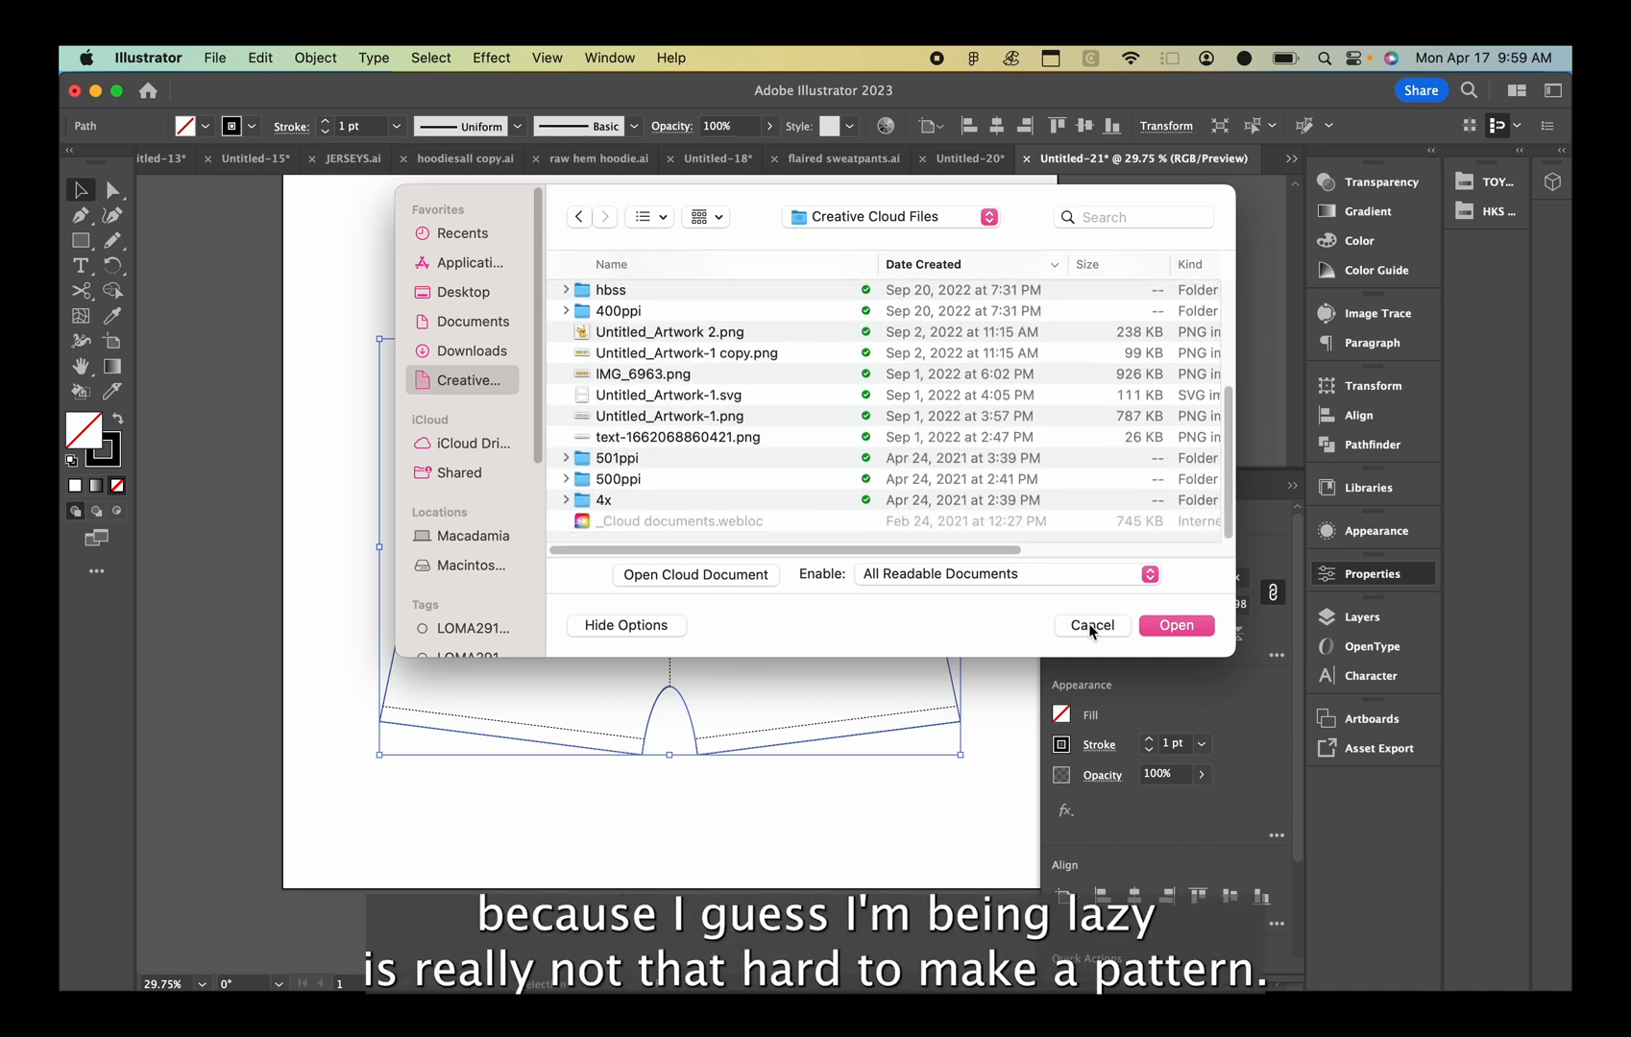
pyautogui.click(1091, 625)
# Draw a narrow upright ellipse of 3 by 12 px in the empty area above the shorts
pyautogui.press('super+shift+a')
pyautogui.click(80, 240)
pyautogui.click(156, 269)
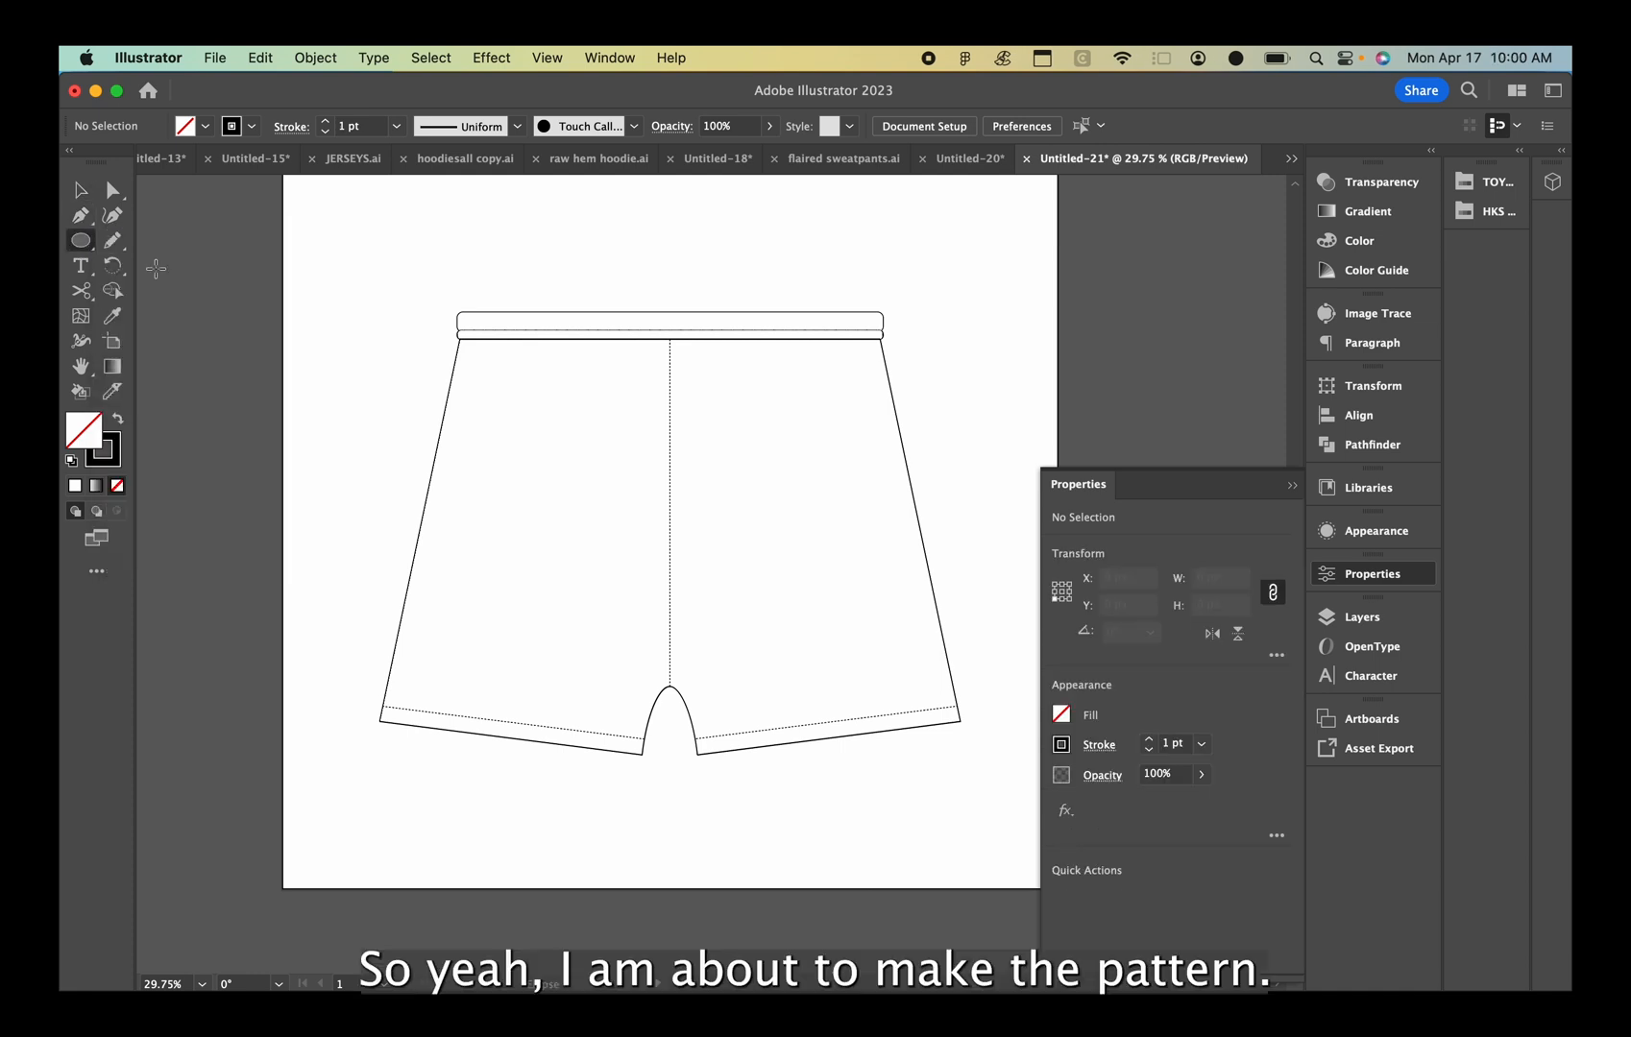
pyautogui.scroll(5, 593, 433)
pyautogui.moveTo(468, 441); pyautogui.dragTo(476, 467)
pyautogui.press('super+z')
pyautogui.click(81, 190)
# Fill the small ellipse with black
pyautogui.click(473, 452)
pyautogui.doubleClick(83, 430)
pyautogui.click(642, 386)
pyautogui.doubleClick(83, 430)
pyautogui.click(143, 642)
pyautogui.click(644, 394)
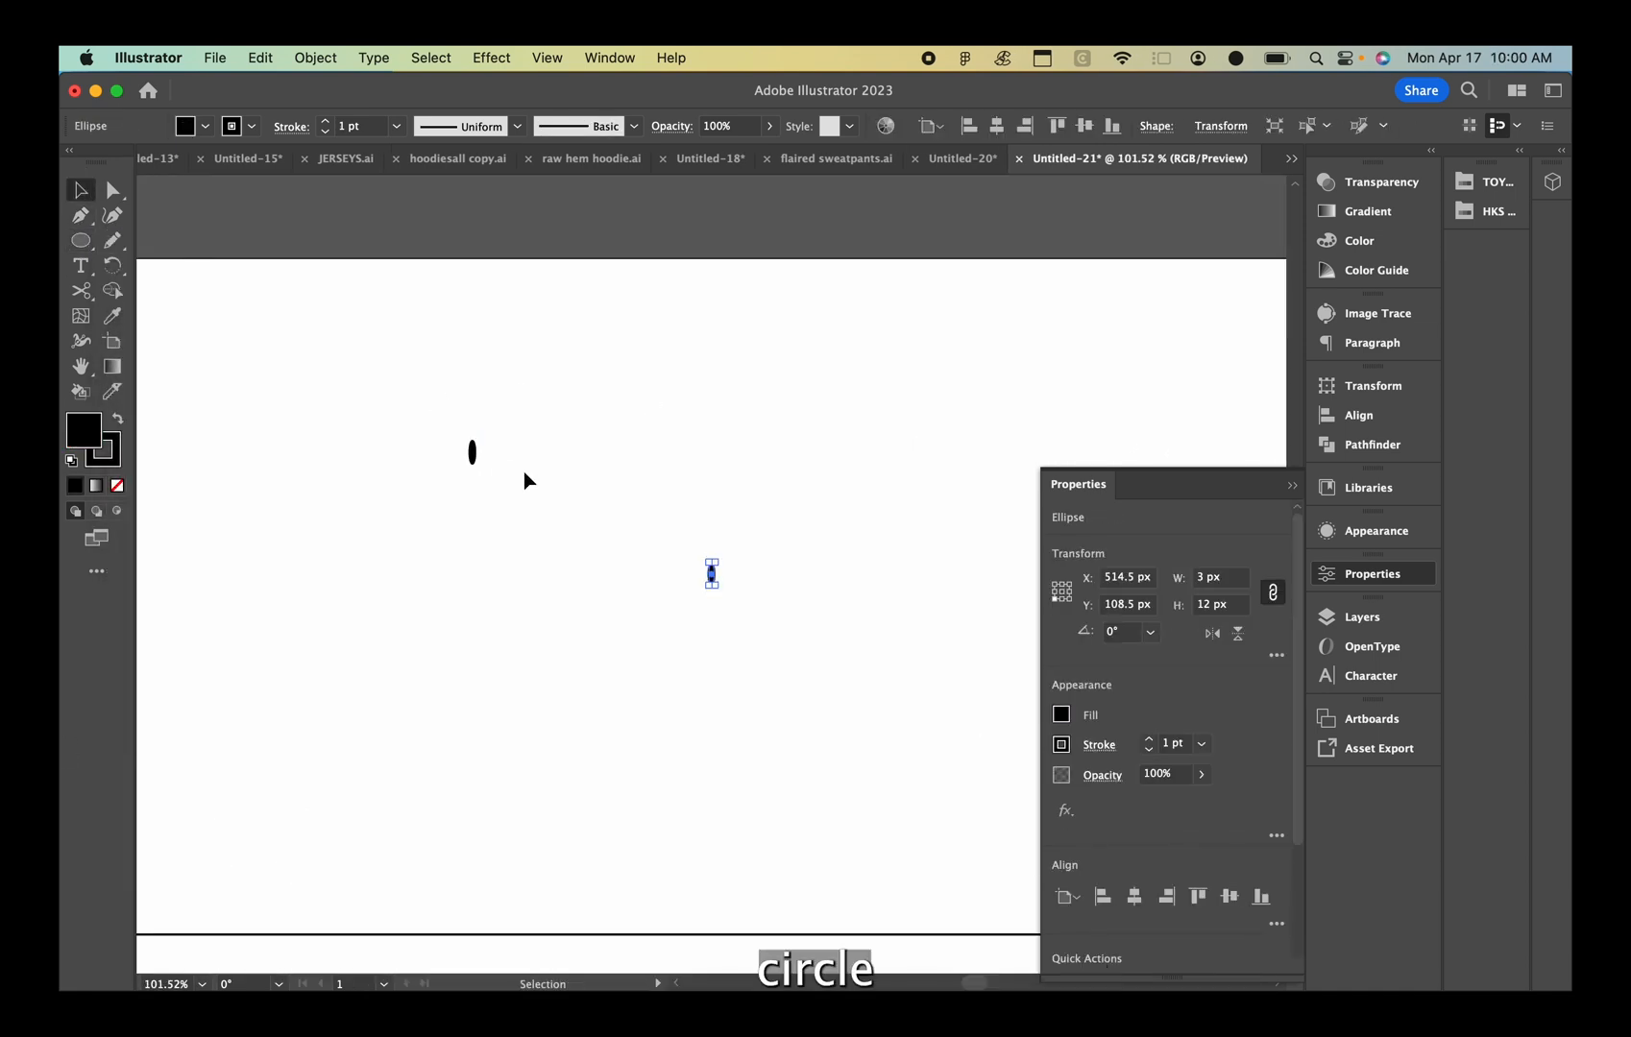
# Copy the ellipse into a horizontal row of four and space the copies evenly
pyautogui.moveTo(504, 453); pyautogui.dragTo(505, 452)
pyautogui.moveTo(519, 469); pyautogui.dragTo(419, 429)
pyautogui.press('super+c')
pyautogui.press('super+v')
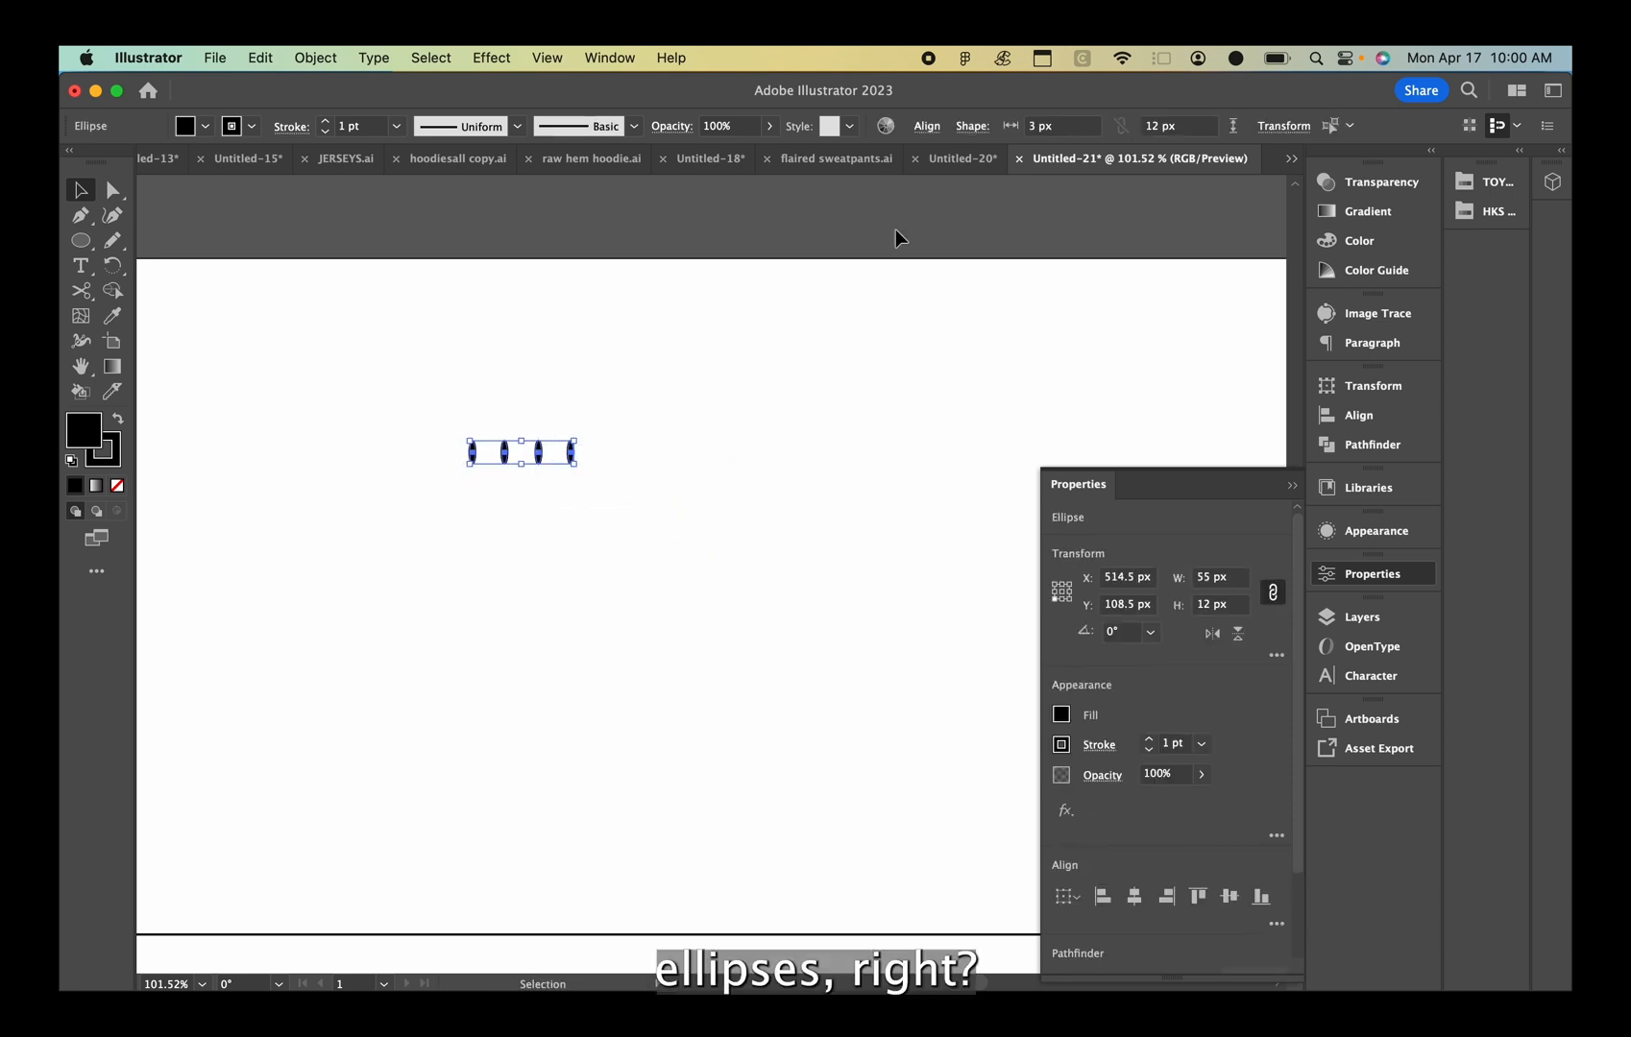
pyautogui.click(926, 126)
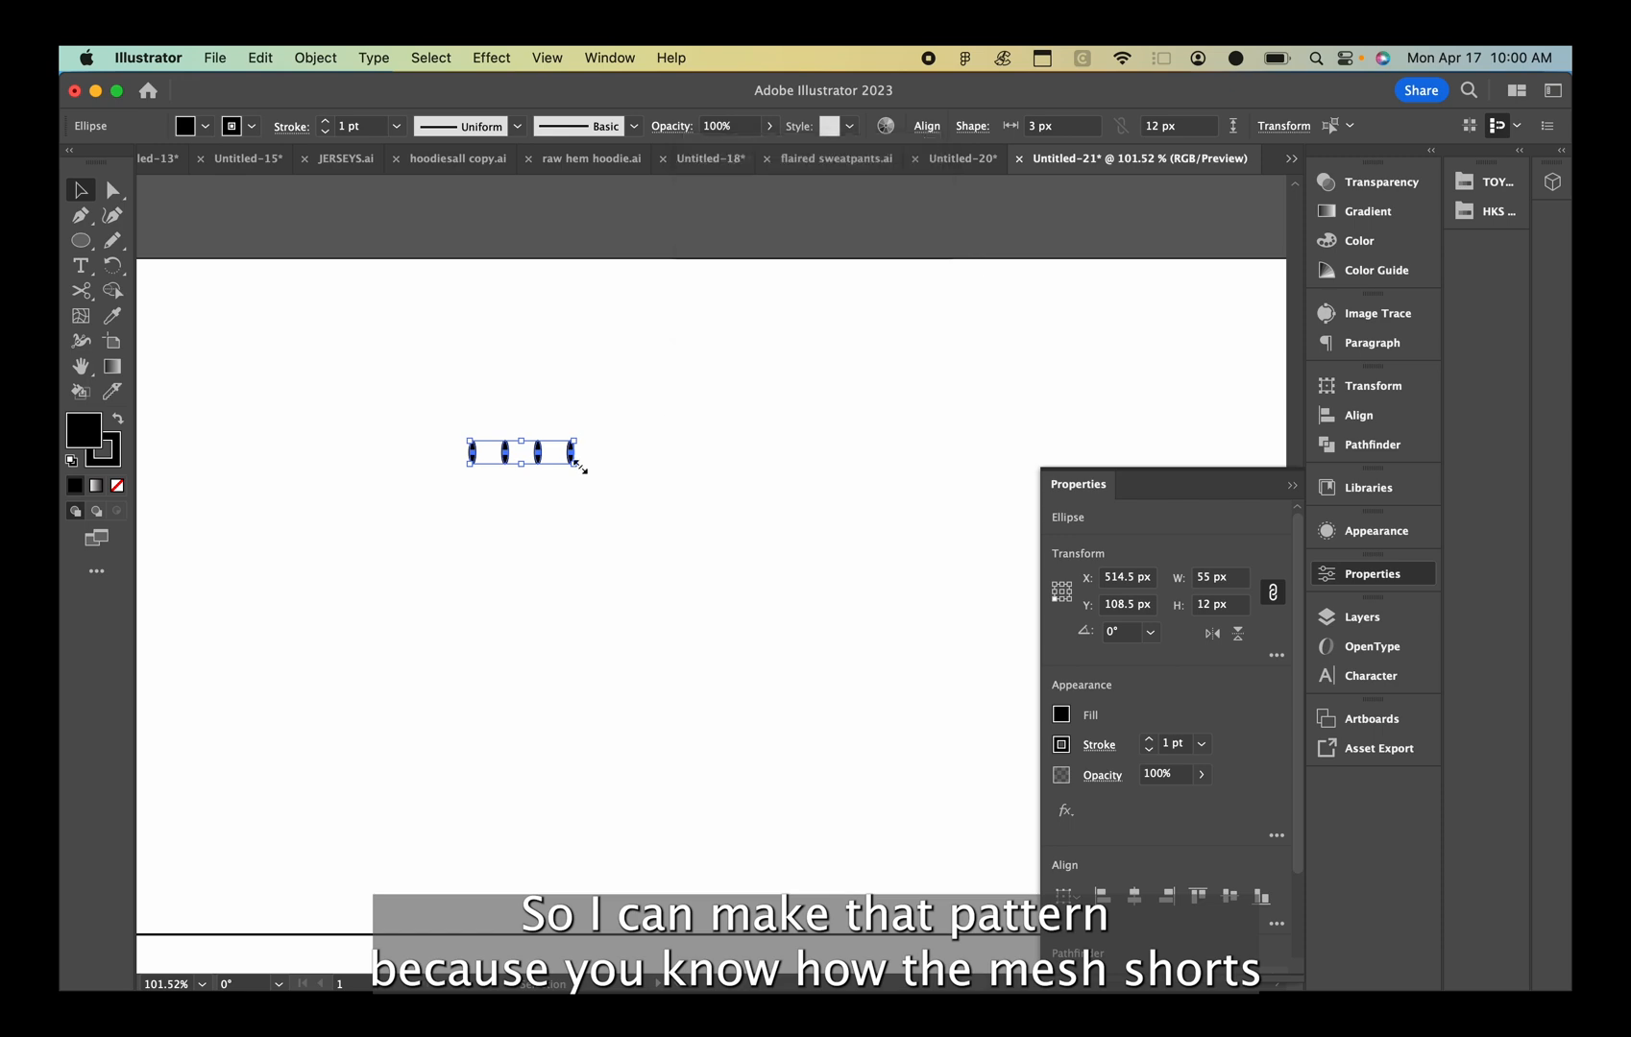
# Duplicate the row of four ellipses and place the copy just below, staggered against the first row
pyautogui.press('super+c')
pyautogui.press('super+v')
pyautogui.moveTo(523, 478); pyautogui.dragTo(525, 485)
# Try making a pattern swatch from the two ungrouped rows of ellipses
pyautogui.moveTo(419, 433); pyautogui.dragTo(628, 479)
pyautogui.click(315, 57)
pyautogui.moveTo(441, 657)
pyautogui.click(549, 655)
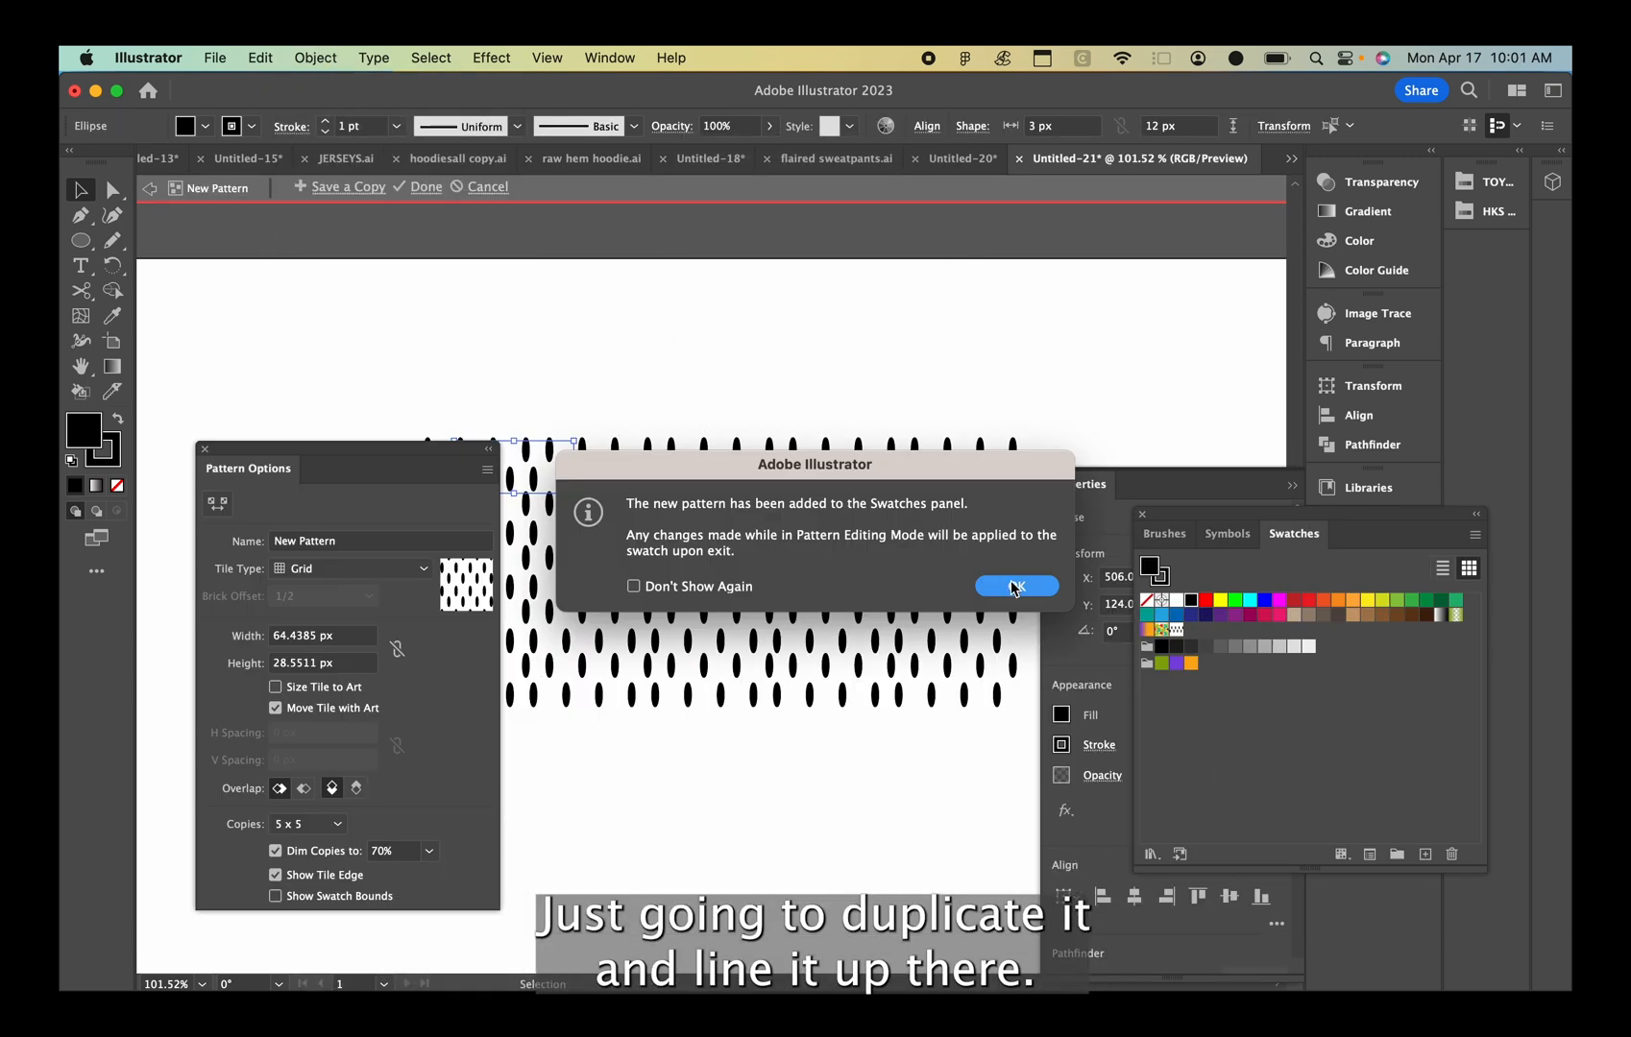
pyautogui.click(1014, 586)
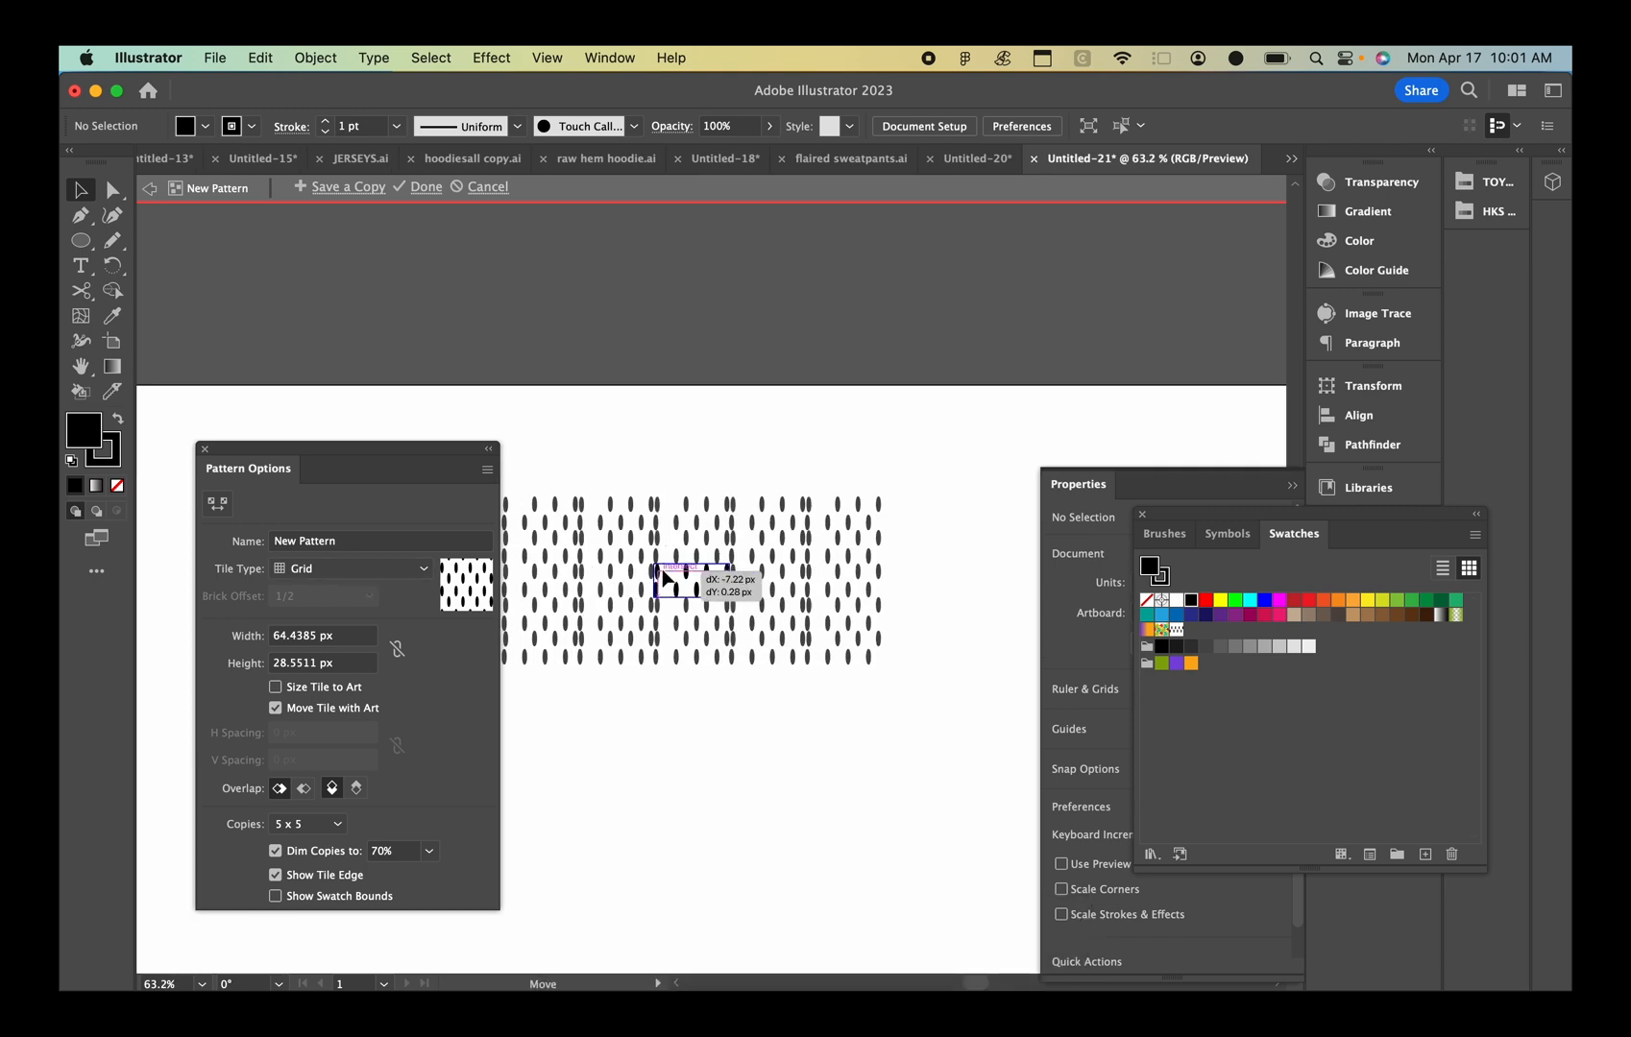
pyautogui.click(670, 580)
pyautogui.press('super+z')
# Try distributing the spacing of all the ellipses in both rows
pyautogui.click(559, 545)
pyautogui.moveTo(515, 551); pyautogui.dragTo(619, 486)
pyautogui.click(926, 126)
pyautogui.click(702, 307)
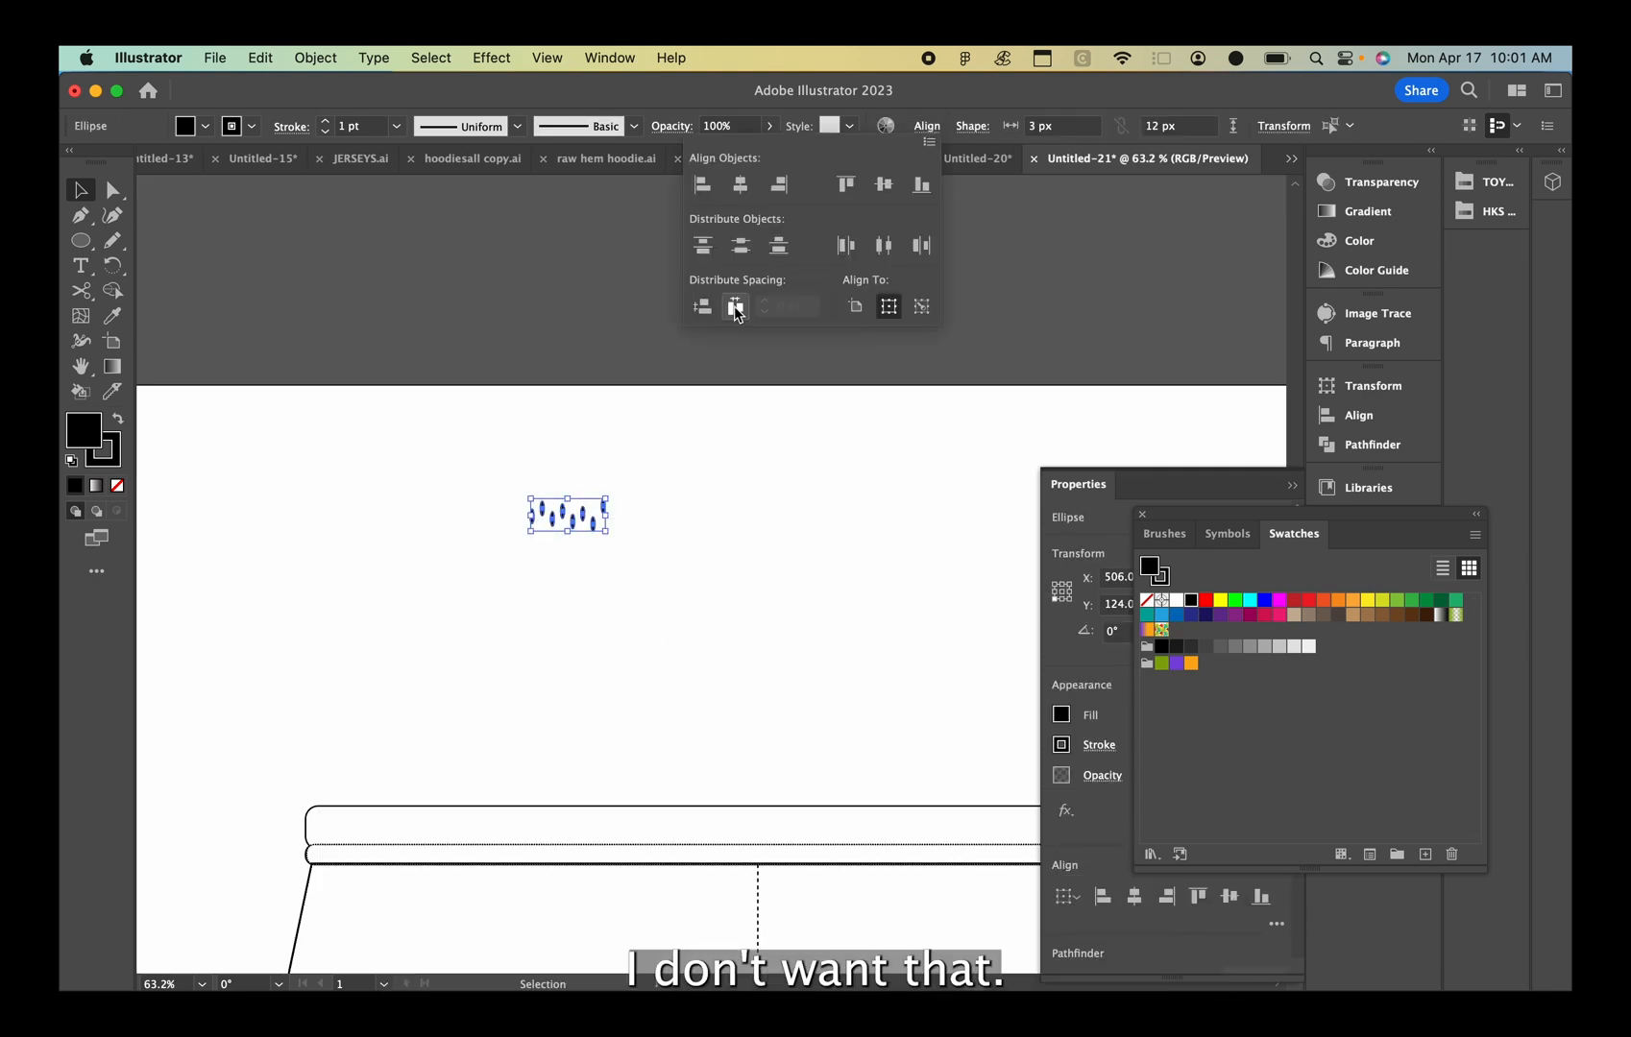
pyautogui.click(600, 516)
pyautogui.scroll(4, 598, 510)
pyautogui.press('super+z')
# Group the ellipses by row and shift the lower row about 6 px further down, keeping it staggered
pyautogui.click(466, 573)
pyautogui.moveTo(437, 472); pyautogui.dragTo(647, 506)
pyautogui.press('super+g')
pyautogui.moveTo(613, 573); pyautogui.dragTo(509, 573)
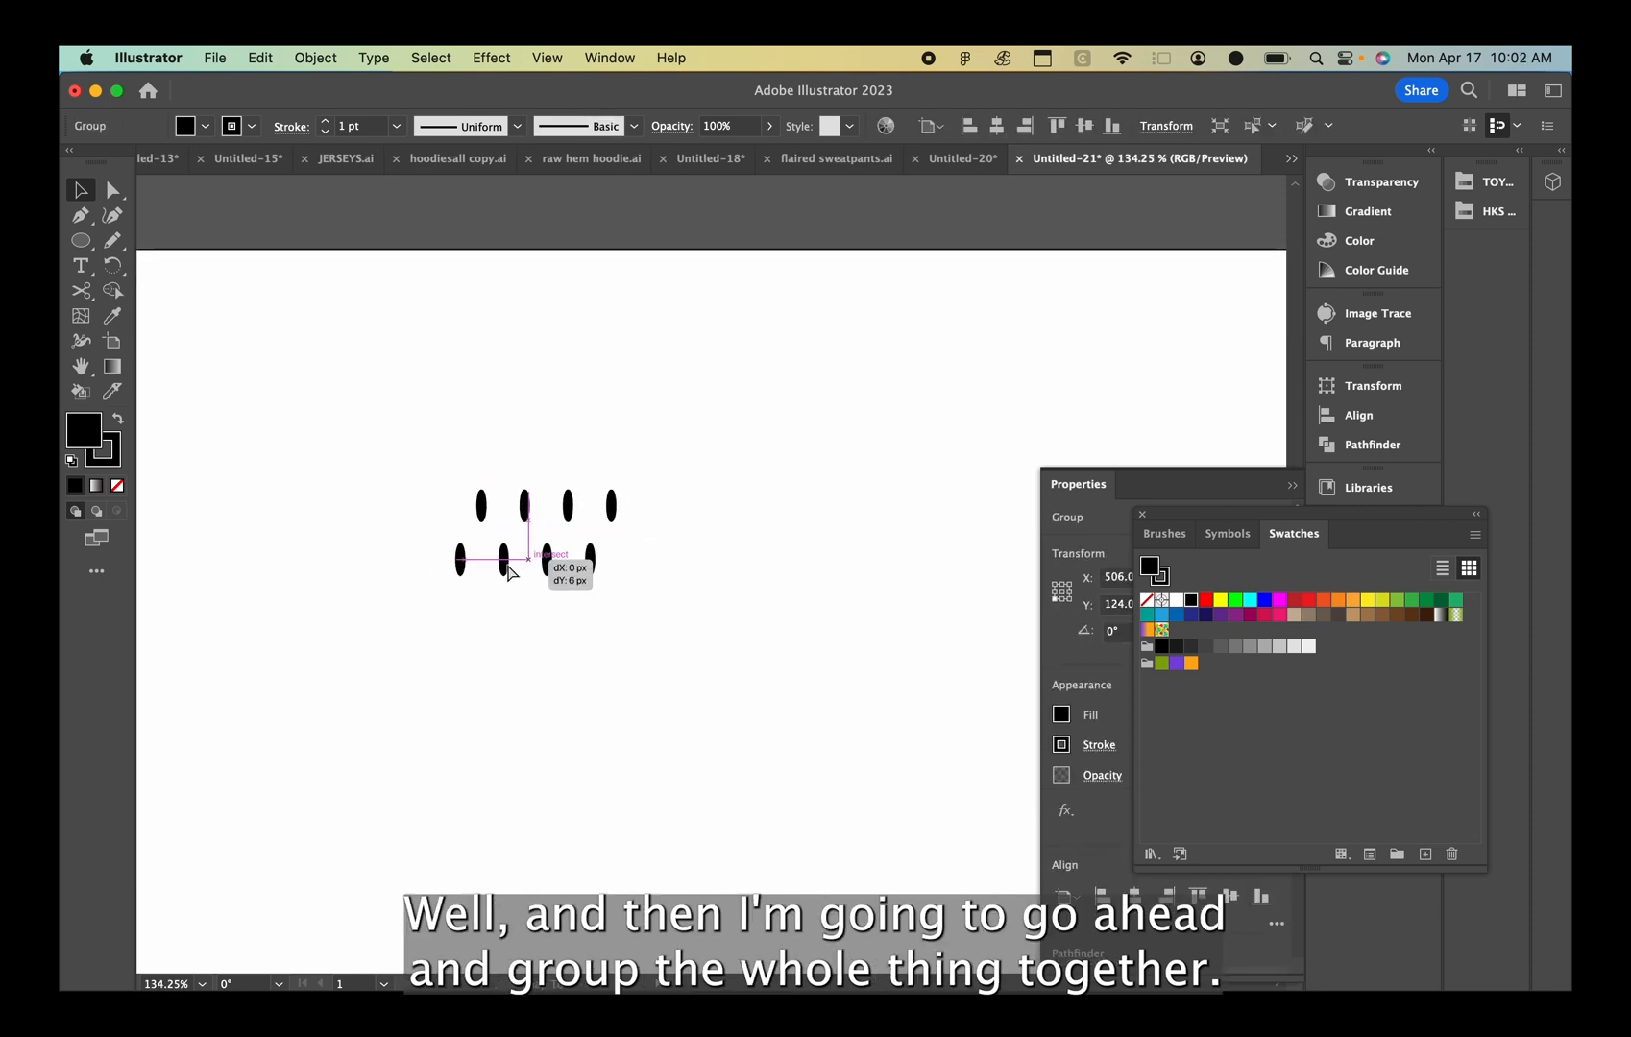
pyautogui.click(605, 639)
# Group both ellipse rows together and save them as a new pattern swatch with the default grid tile
pyautogui.moveTo(407, 473); pyautogui.dragTo(684, 598)
pyautogui.press('super+g')
pyautogui.click(315, 58)
pyautogui.click(546, 677)
pyautogui.click(1016, 586)
pyautogui.scroll(-3, 684, 597)
pyautogui.click(424, 188)
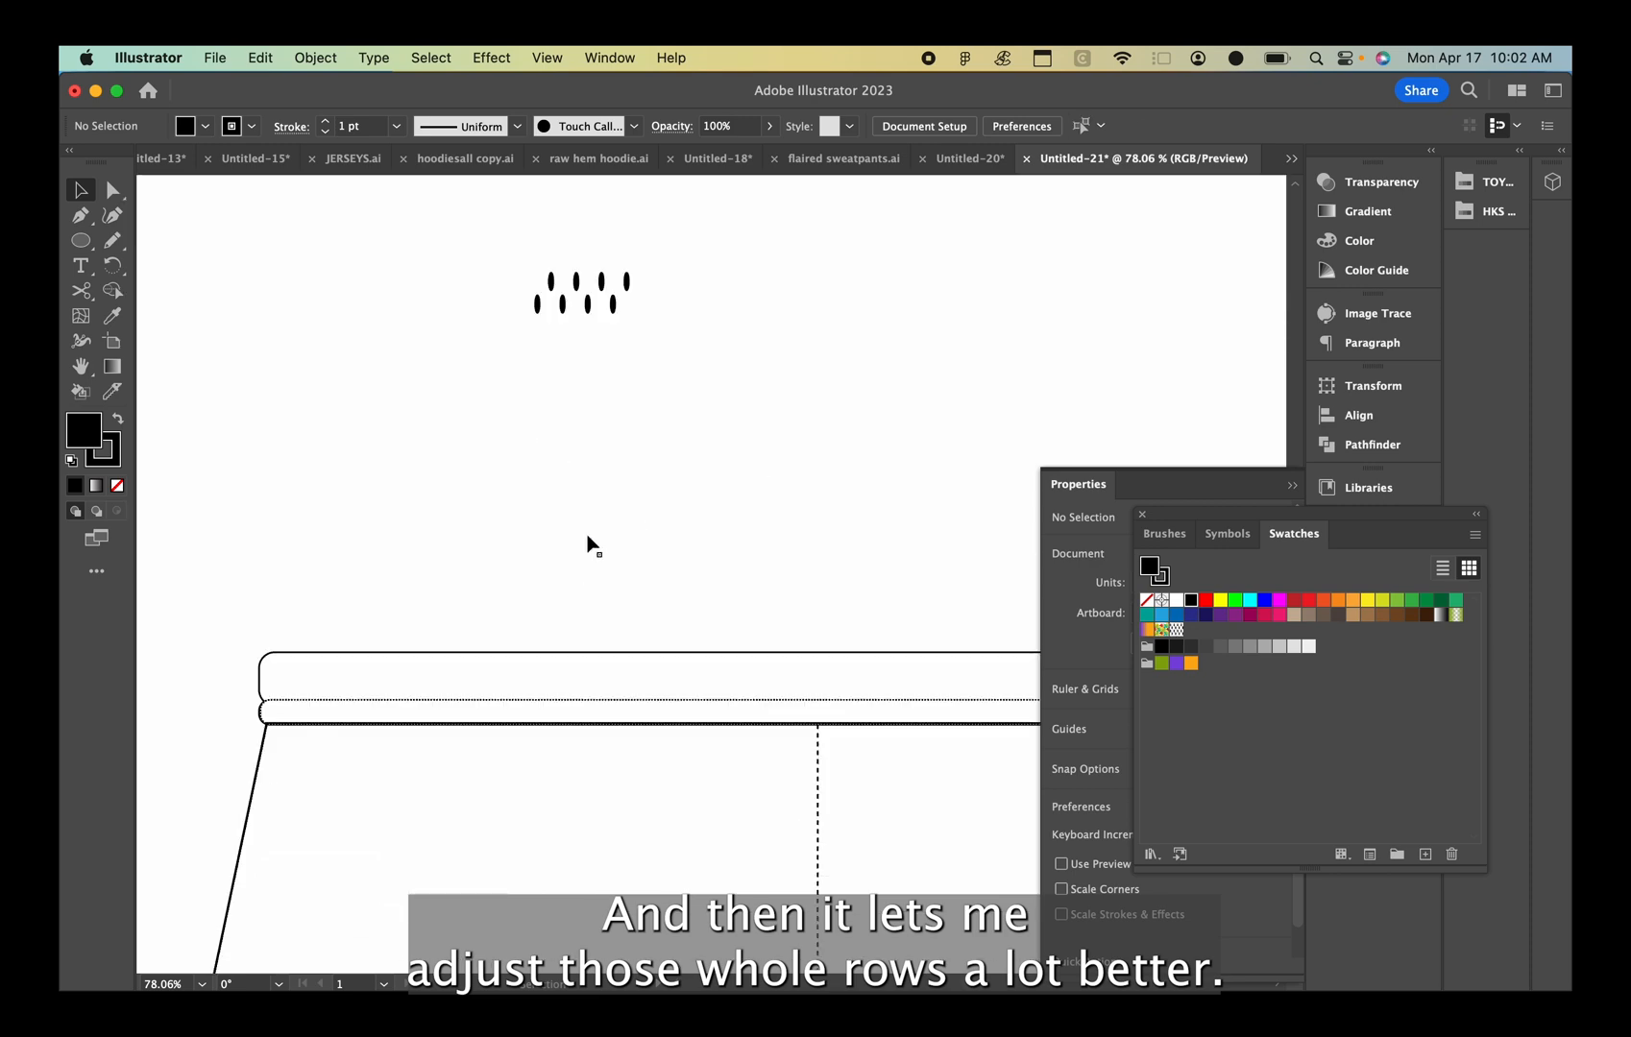
# Fill the duplicated shorts body with the new mesh pattern swatch
pyautogui.click(1008, 659)
pyautogui.click(1176, 630)
pyautogui.scroll(-3, 548, 288)
pyautogui.scroll(-1, 617, 933)
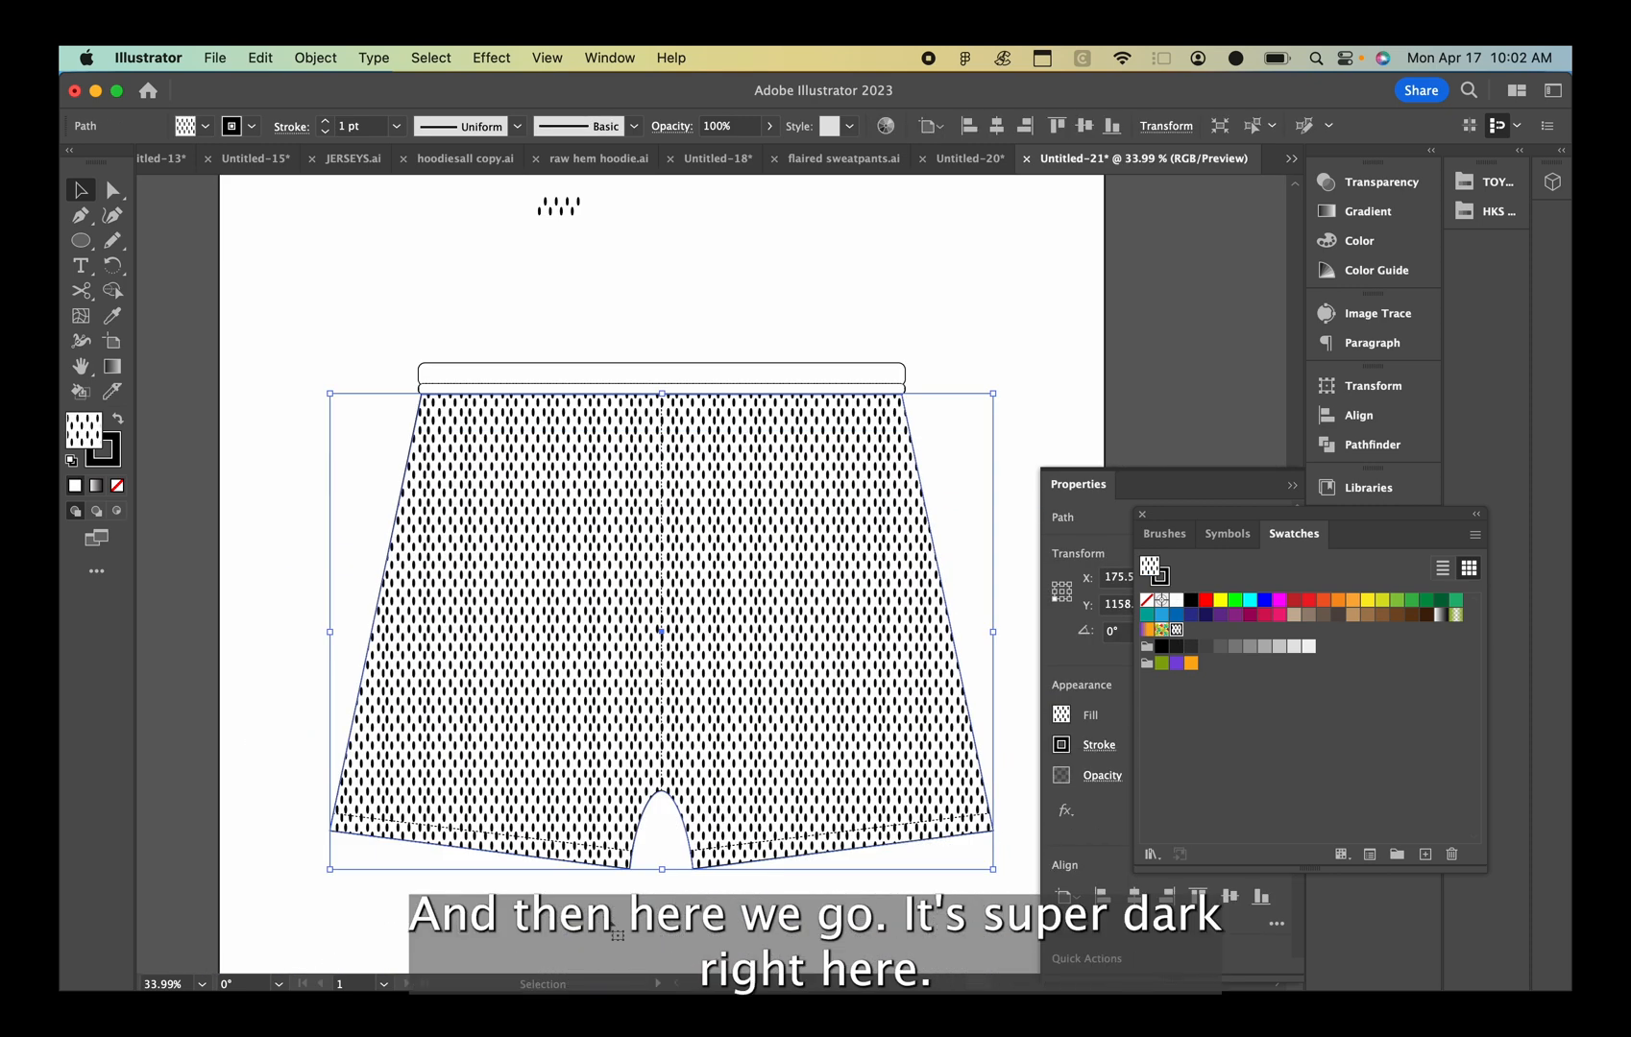
# Lower the opacity of the mesh-patterned shorts body to 5%
pyautogui.click(770, 126)
pyautogui.moveTo(769, 152); pyautogui.dragTo(695, 157)
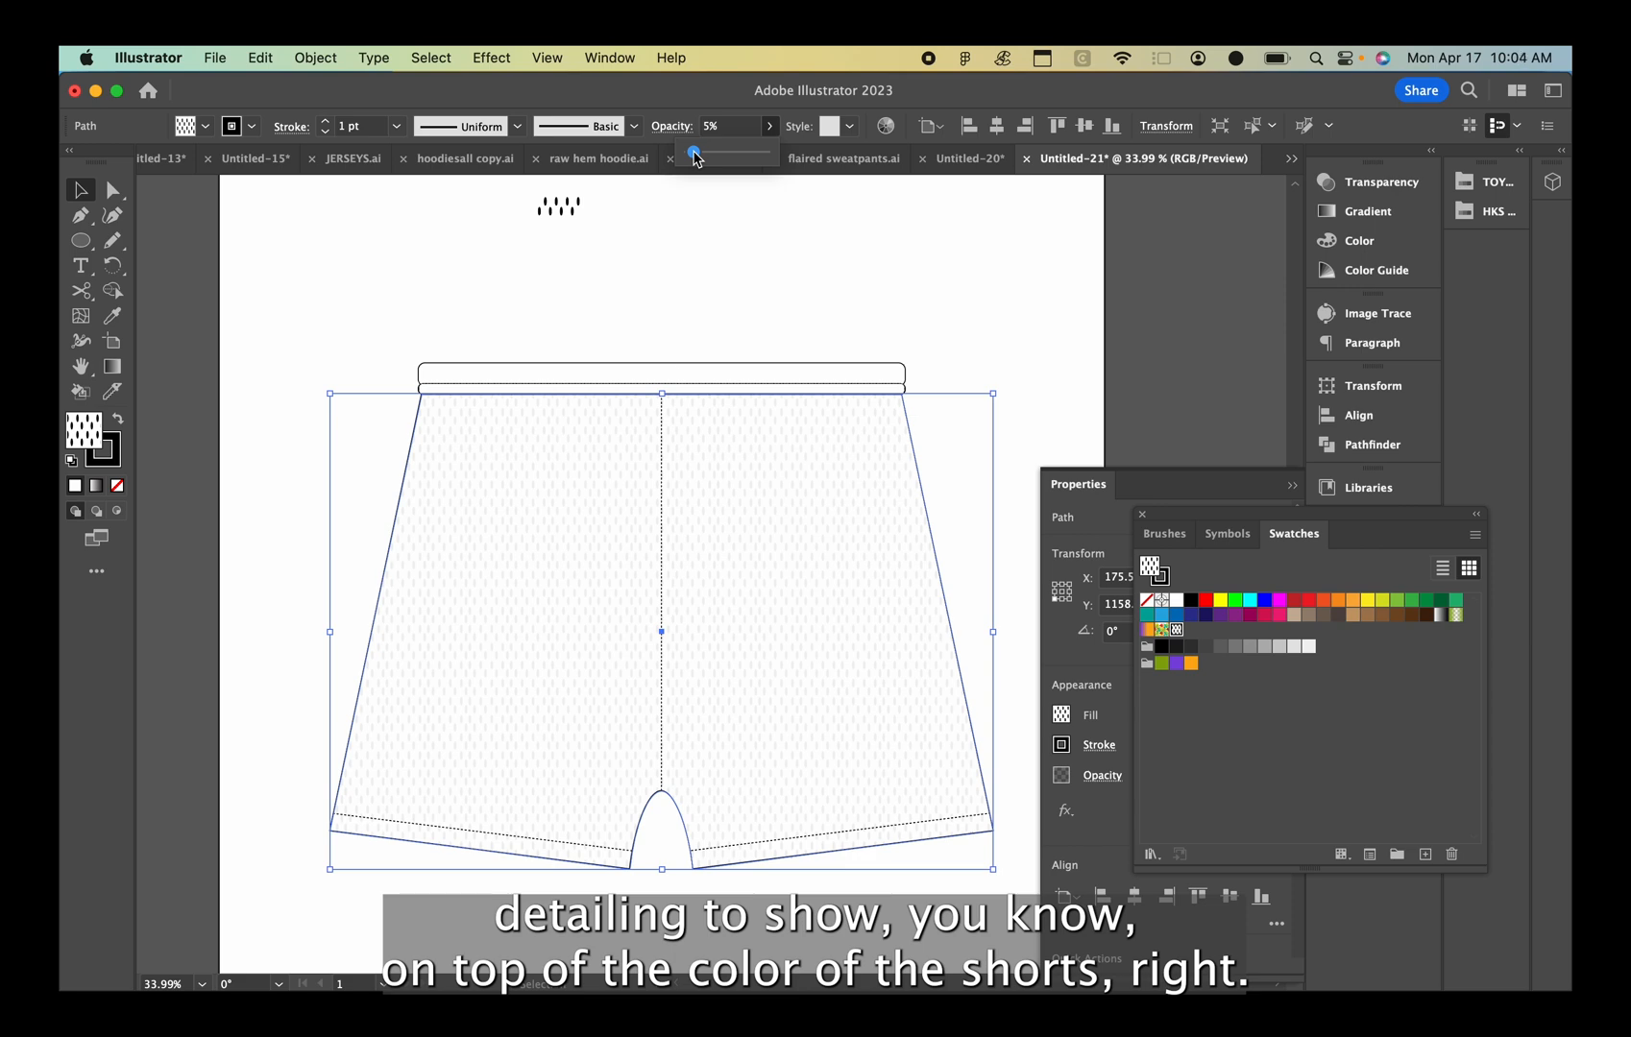
pyautogui.click(678, 344)
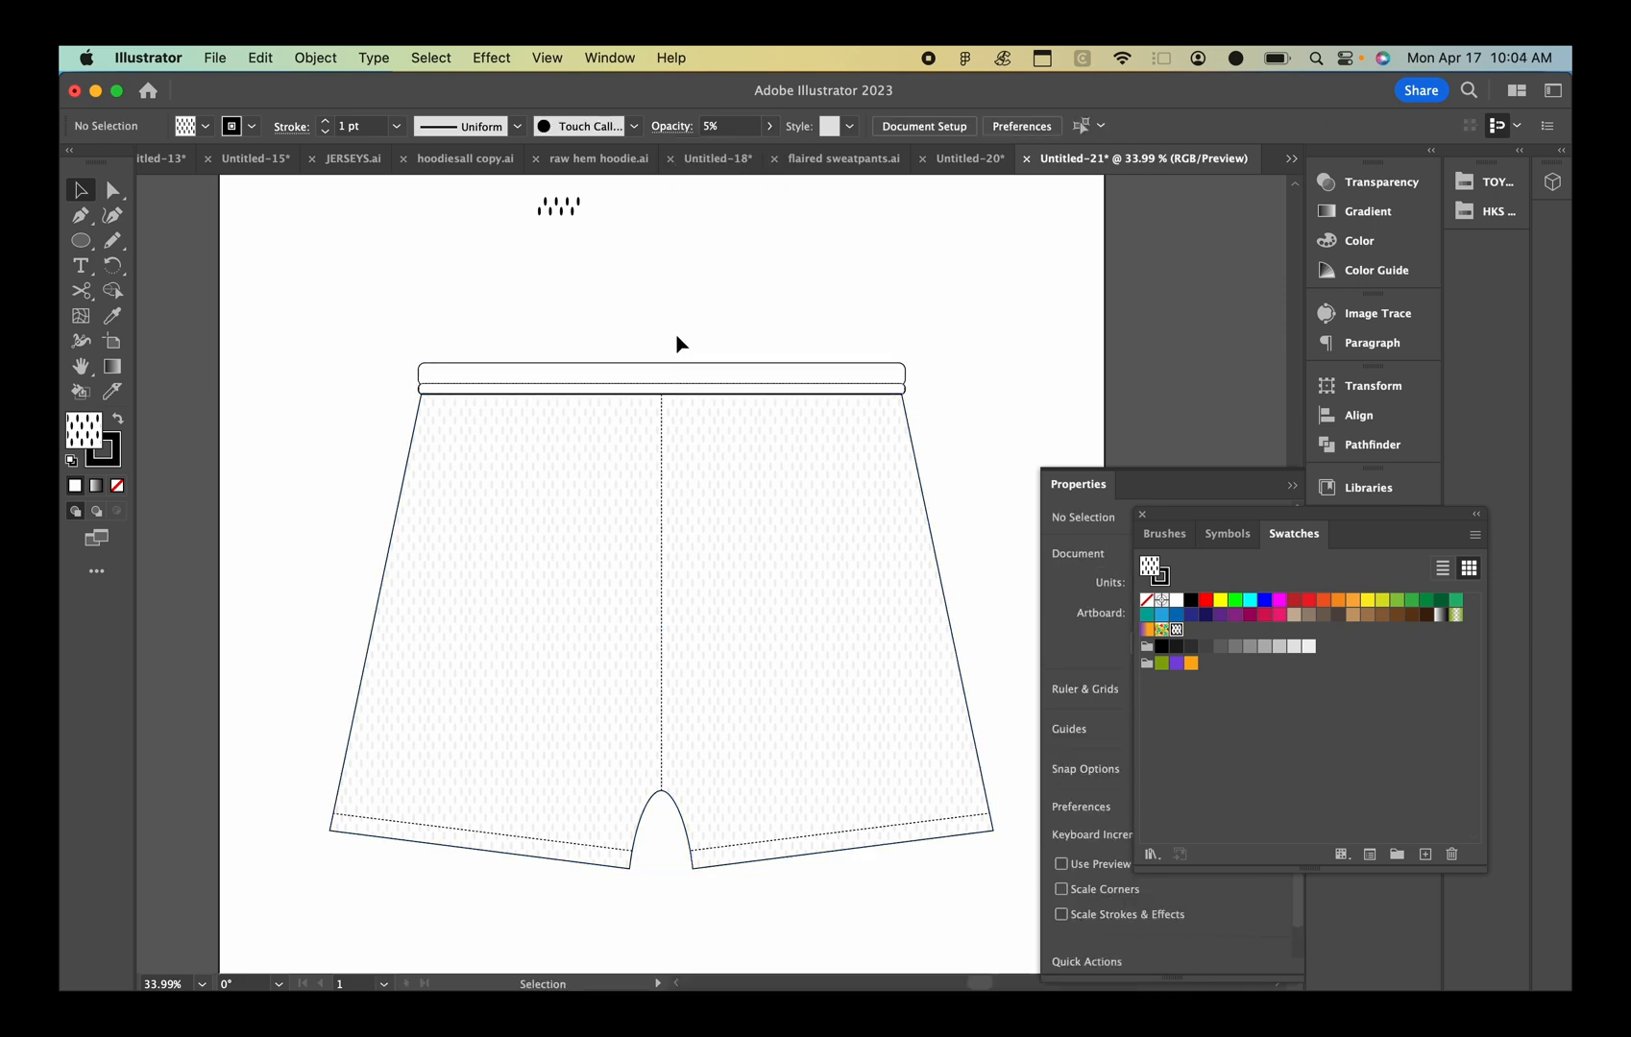
# Overlay a duplicate of the waistband on the original, filled with the mesh pattern at 5% opacity
pyautogui.click(673, 365)
pyautogui.click(1177, 630)
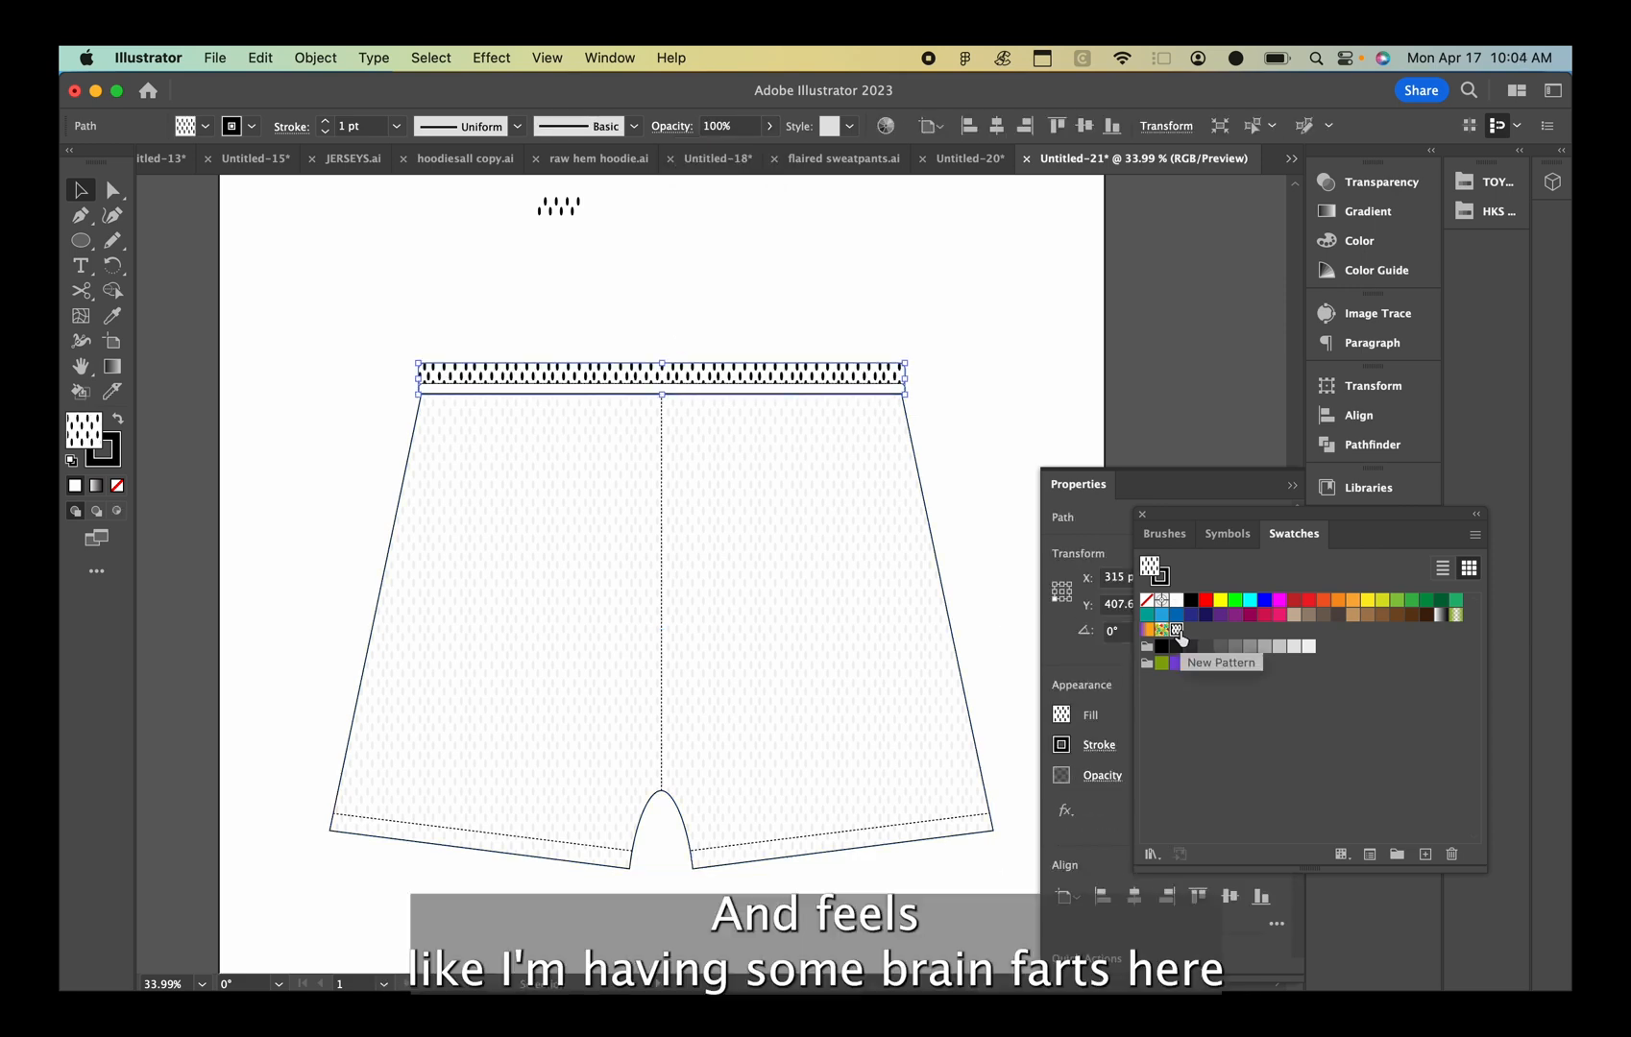
pyautogui.press('super+z')
pyautogui.press('super+v')
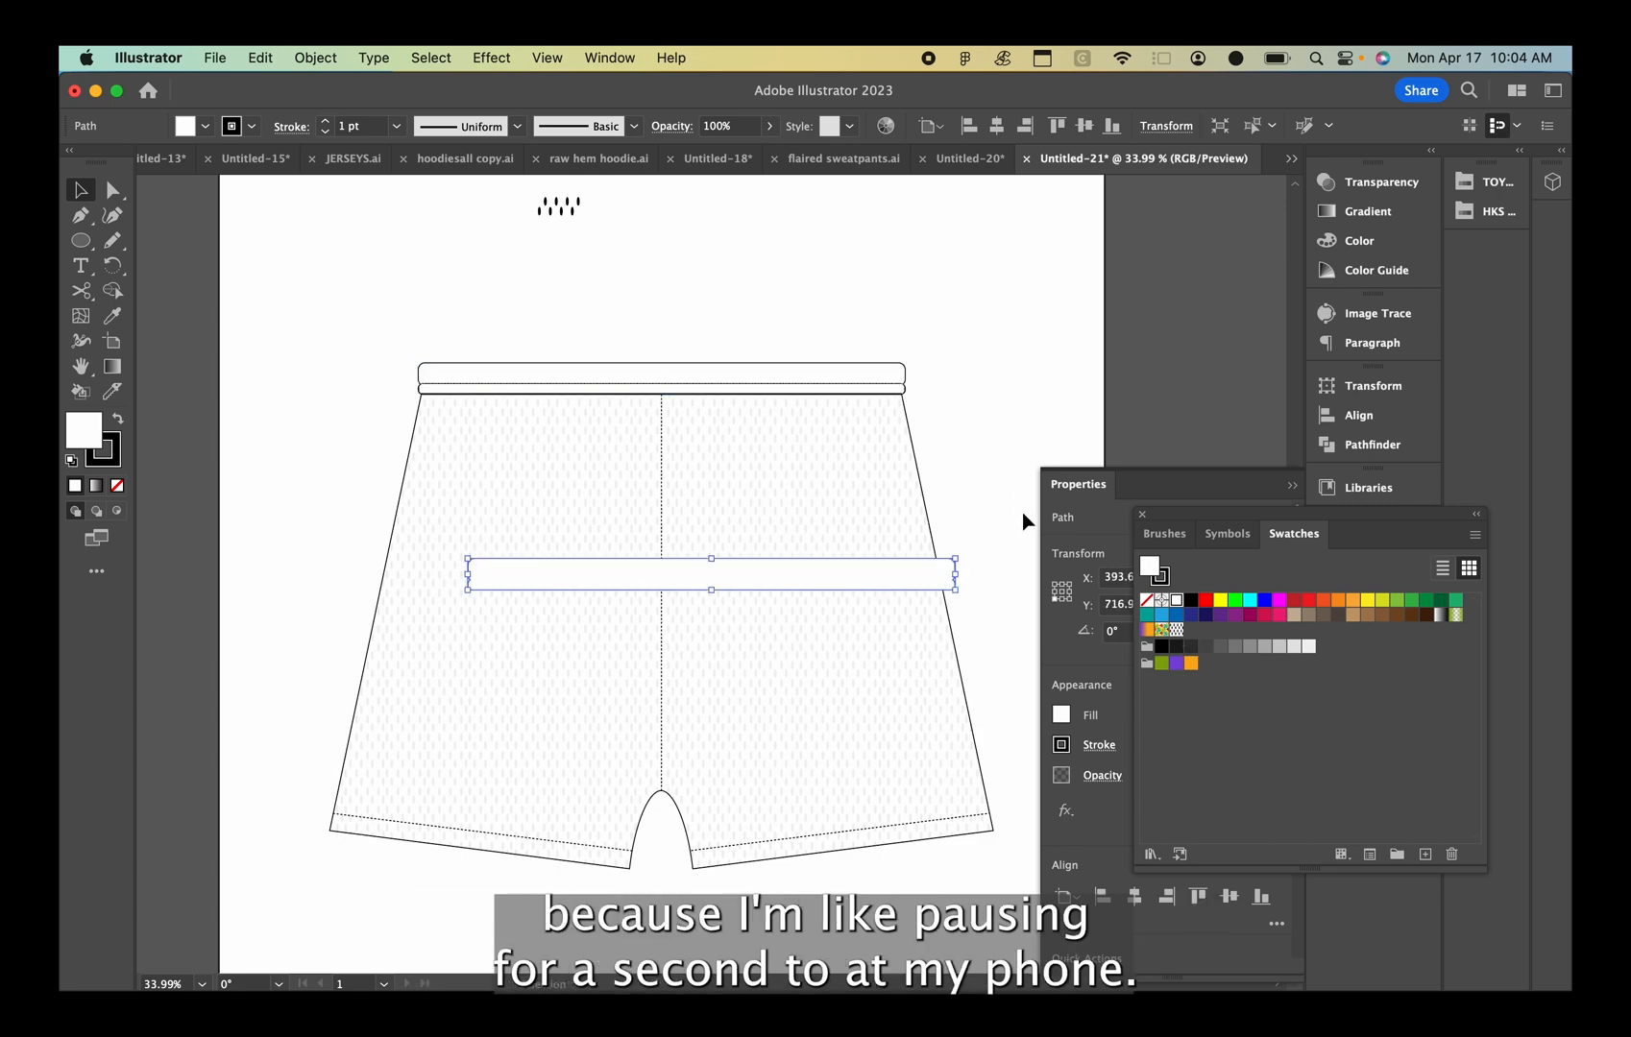
pyautogui.click(740, 124)
pyautogui.write('5')
pyautogui.moveTo(953, 582); pyautogui.dragTo(903, 390)
pyautogui.click(959, 398)
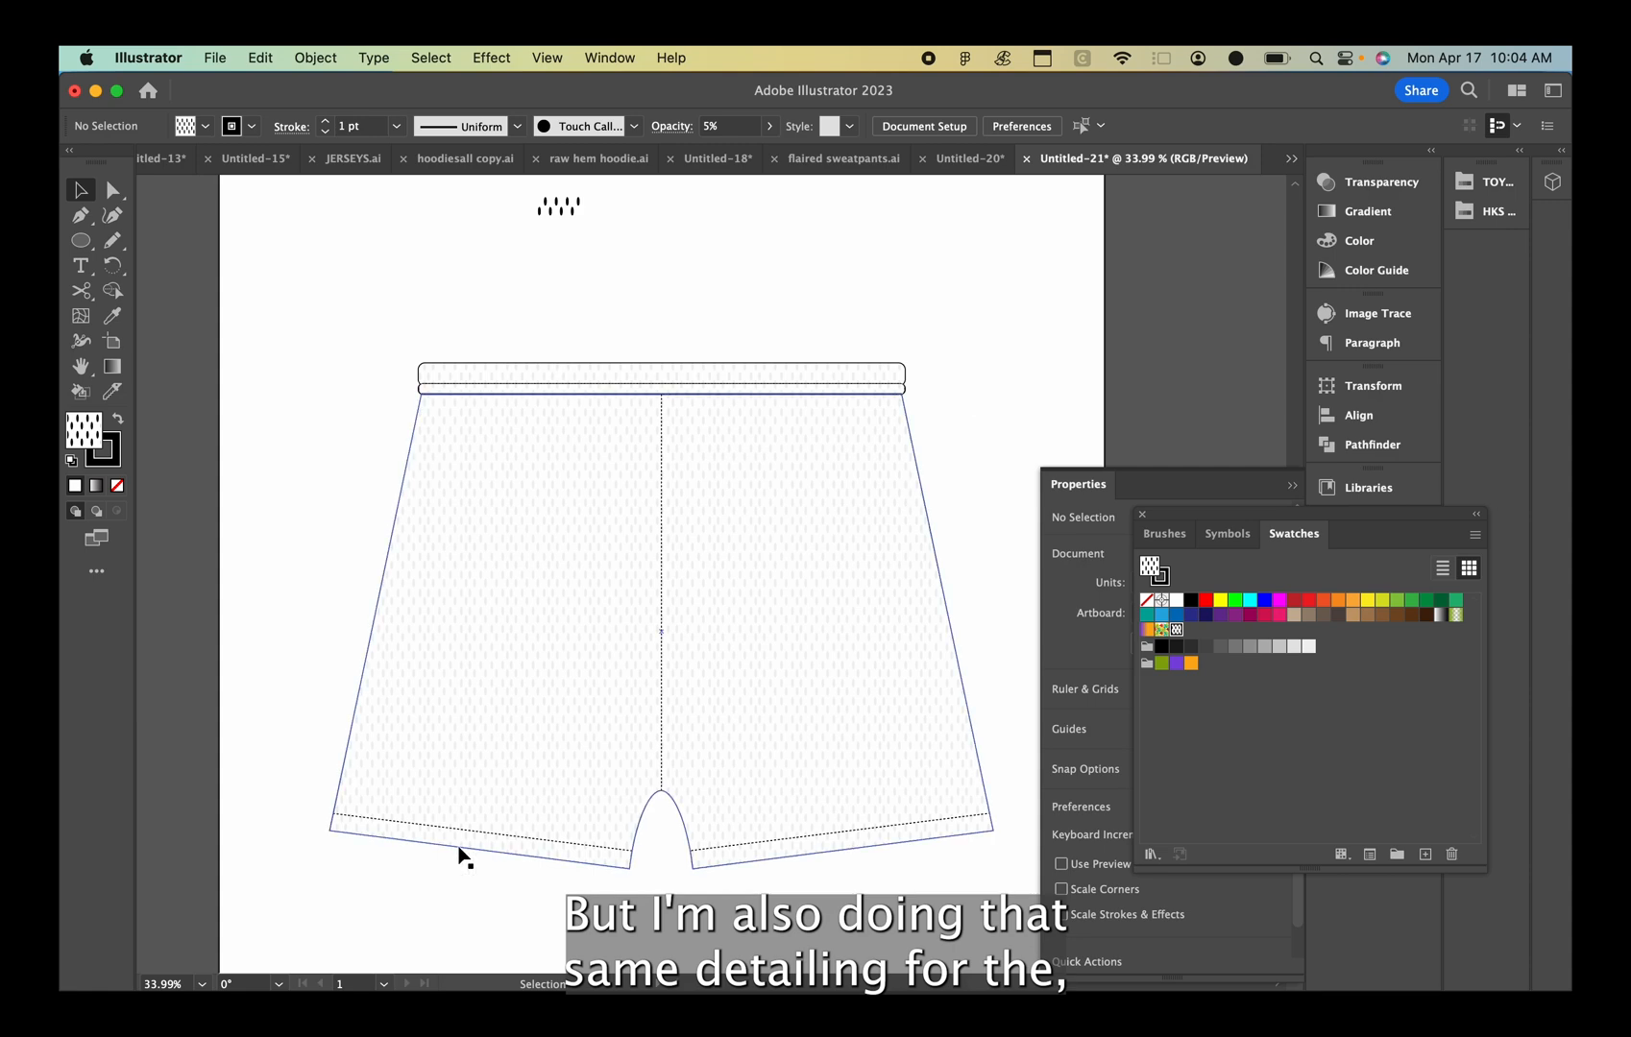
# Duplicate the left hem's dashed stitch line and place the copy right beside the original as double stitching
pyautogui.scroll(3, 459, 846)
pyautogui.click(554, 710)
pyautogui.press('super+c')
pyautogui.press('super+v')
pyautogui.moveTo(759, 580); pyautogui.dragTo(606, 728)
pyautogui.click(603, 761)
pyautogui.scroll(-3, 603, 761)
pyautogui.scroll(4, 603, 760)
pyautogui.moveTo(732, 681); pyautogui.dragTo(729, 667)
pyautogui.click(708, 812)
pyautogui.scroll(-2, 708, 812)
pyautogui.scroll(-2, 708, 812)
pyautogui.hscroll(2, 885, 746)
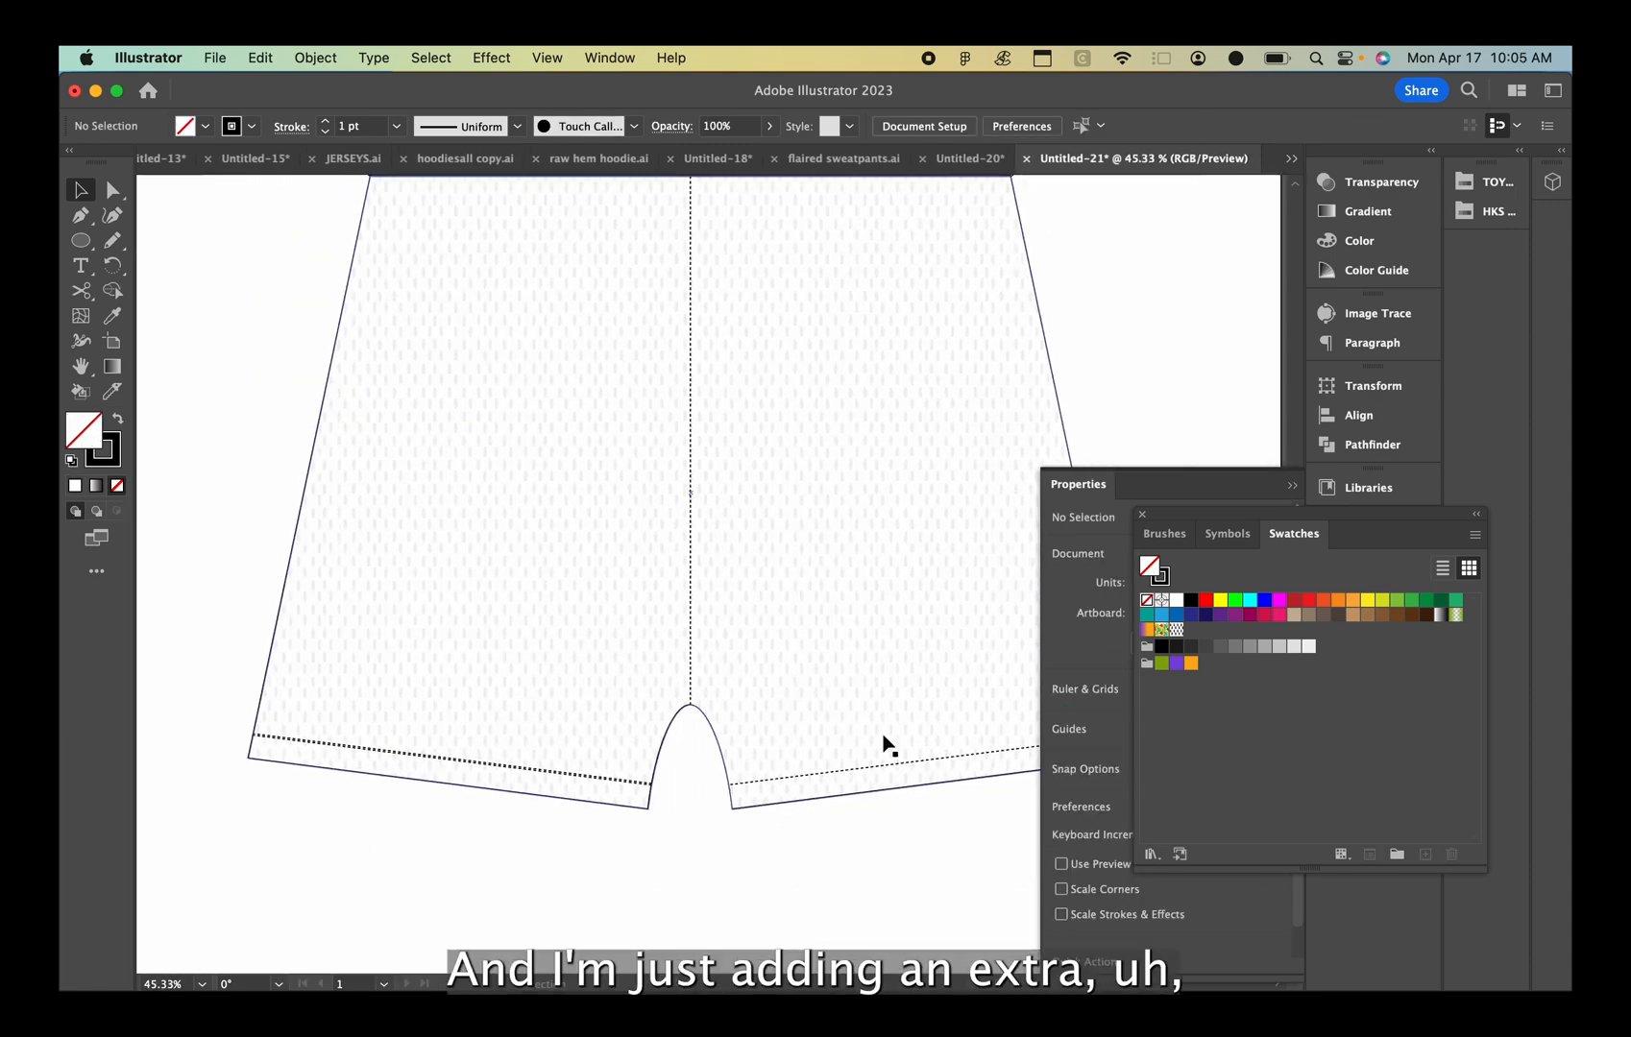
# Duplicate the right hem's dashed stitch line and place the copy right beside the original to match the left hem
pyautogui.scroll(4, 885, 746)
pyautogui.click(826, 875)
pyautogui.press('super+c')
pyautogui.press('super+v')
pyautogui.moveTo(864, 557); pyautogui.dragTo(801, 710)
pyautogui.click(808, 783)
pyautogui.scroll(-2, 807, 783)
pyautogui.scroll(4, 978, 687)
pyautogui.scroll(-4, 978, 686)
pyautogui.click(782, 252)
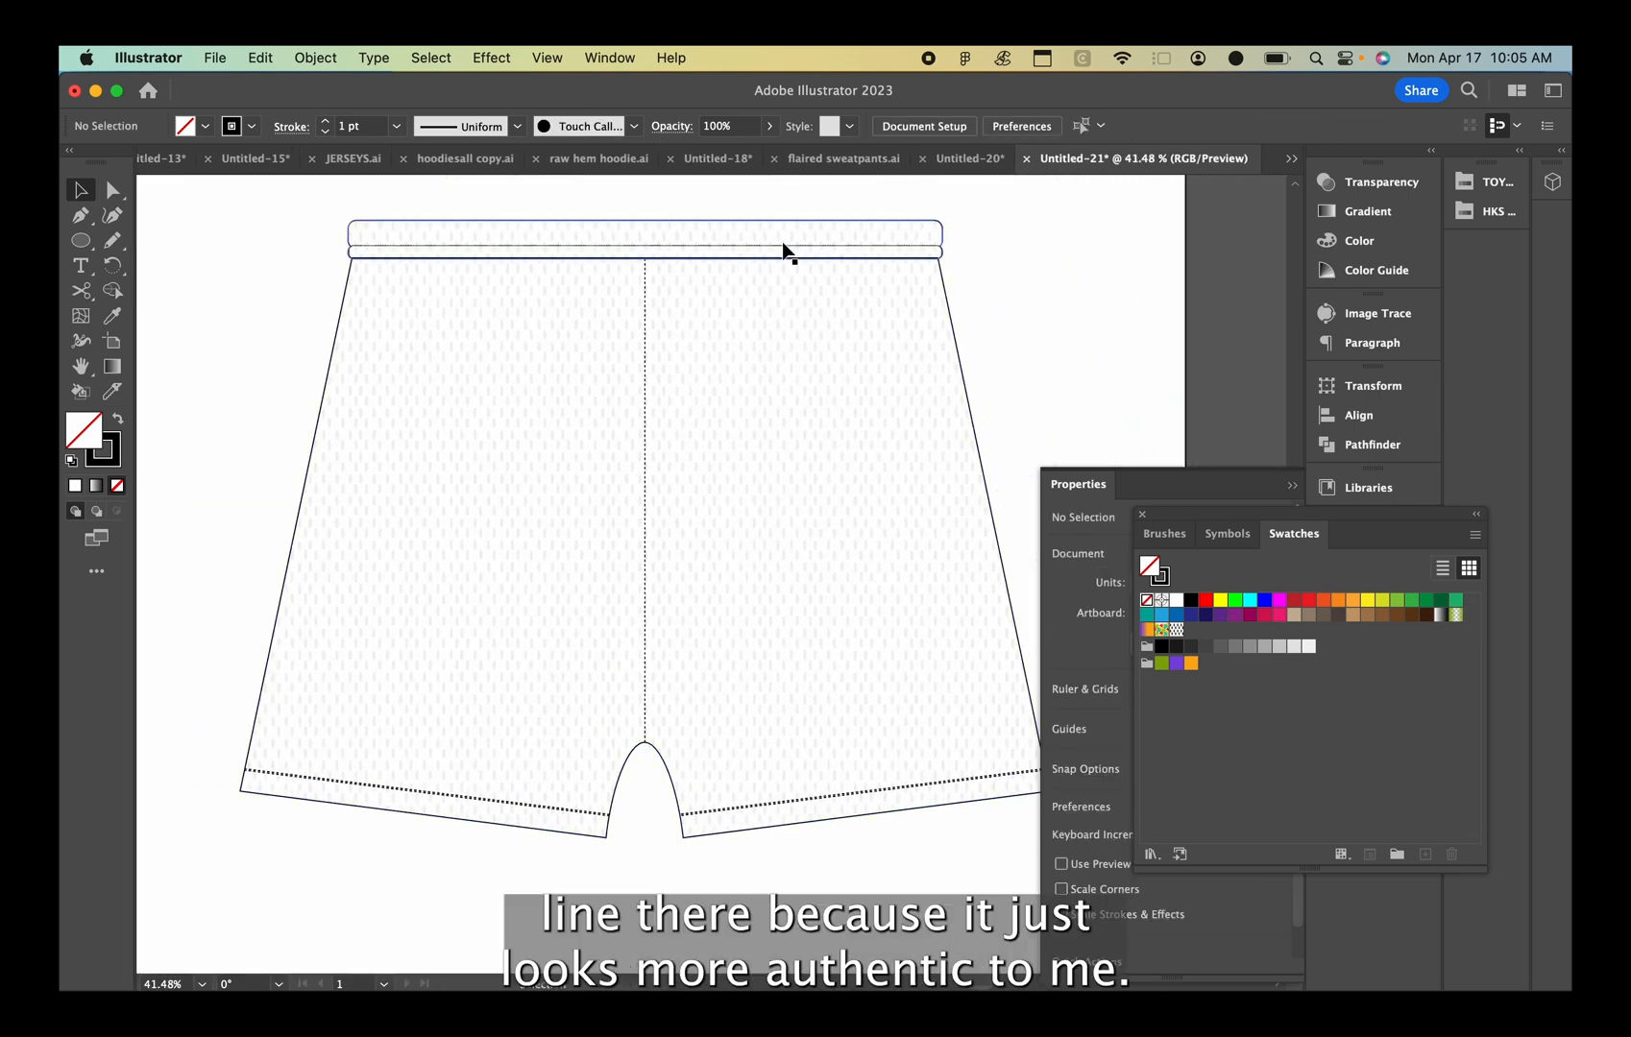
pyautogui.click(1006, 283)
# Draw a narrow upright rectangle outside the shorts' left side and fill it with solid black
pyautogui.press('super+minus')
pyautogui.press('m')
pyautogui.moveTo(446, 429); pyautogui.dragTo(457, 481)
pyautogui.press('v')
pyautogui.moveTo(452, 411); pyautogui.dragTo(491, 411)
pyautogui.moveTo(465, 444); pyautogui.dragTo(445, 443)
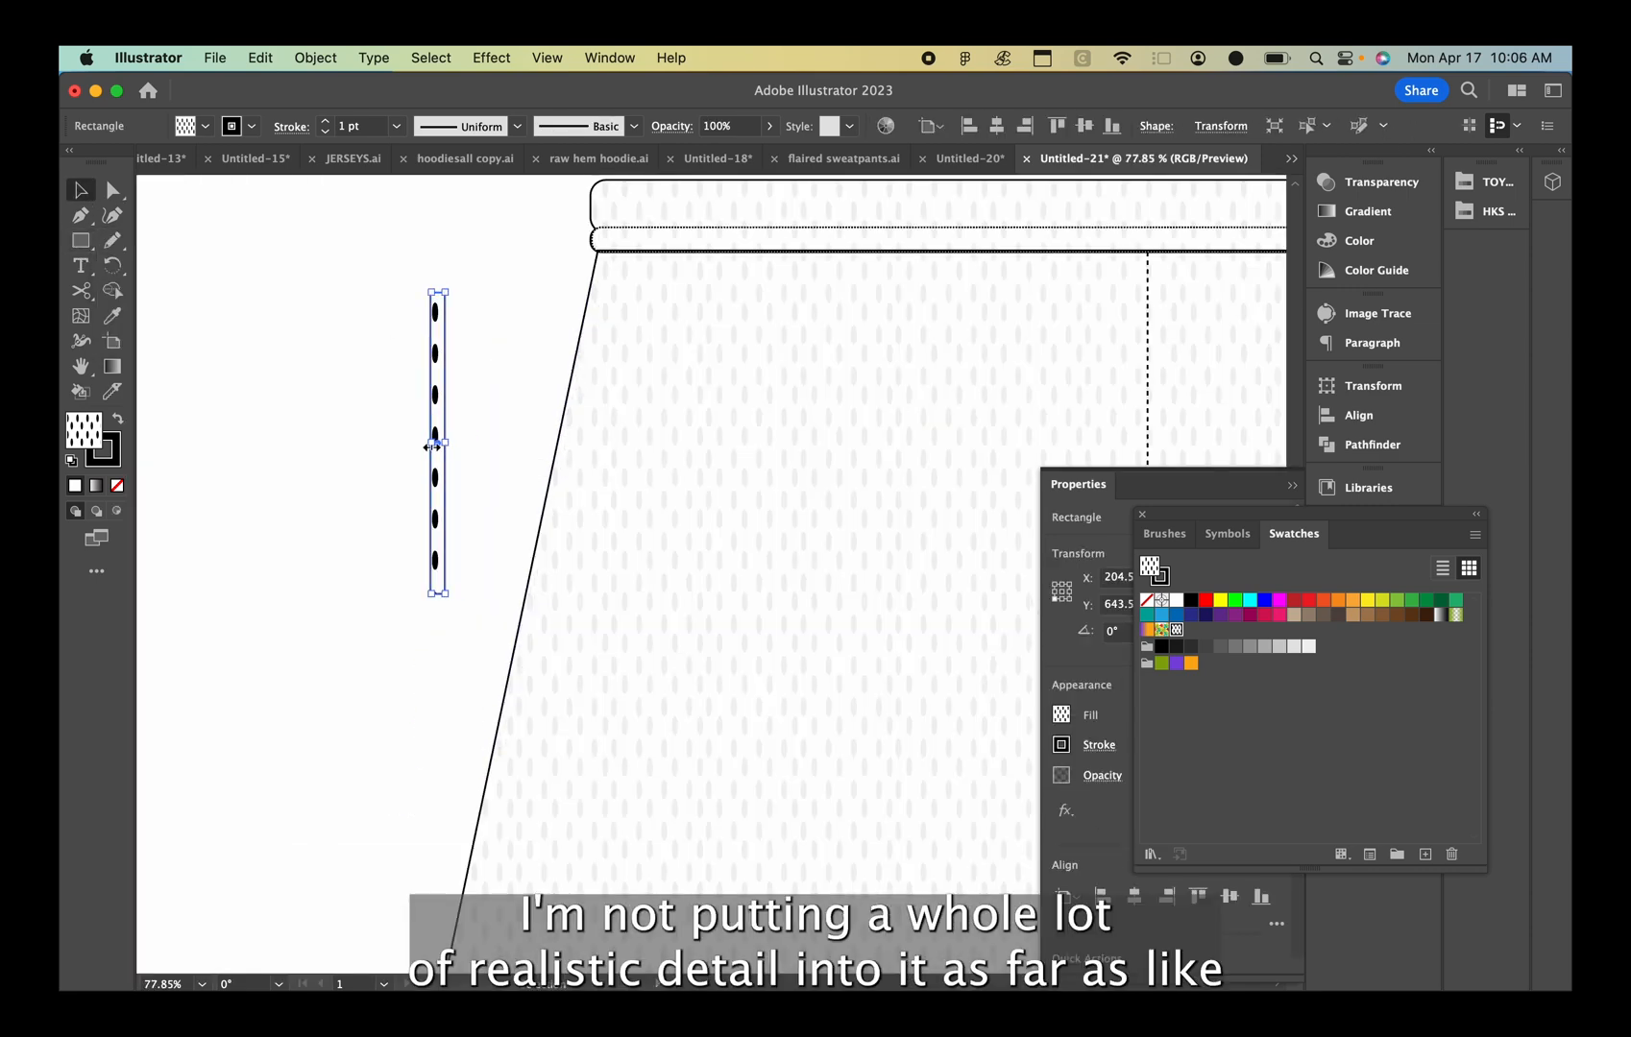
pyautogui.doubleClick(85, 432)
pyautogui.press('Return')
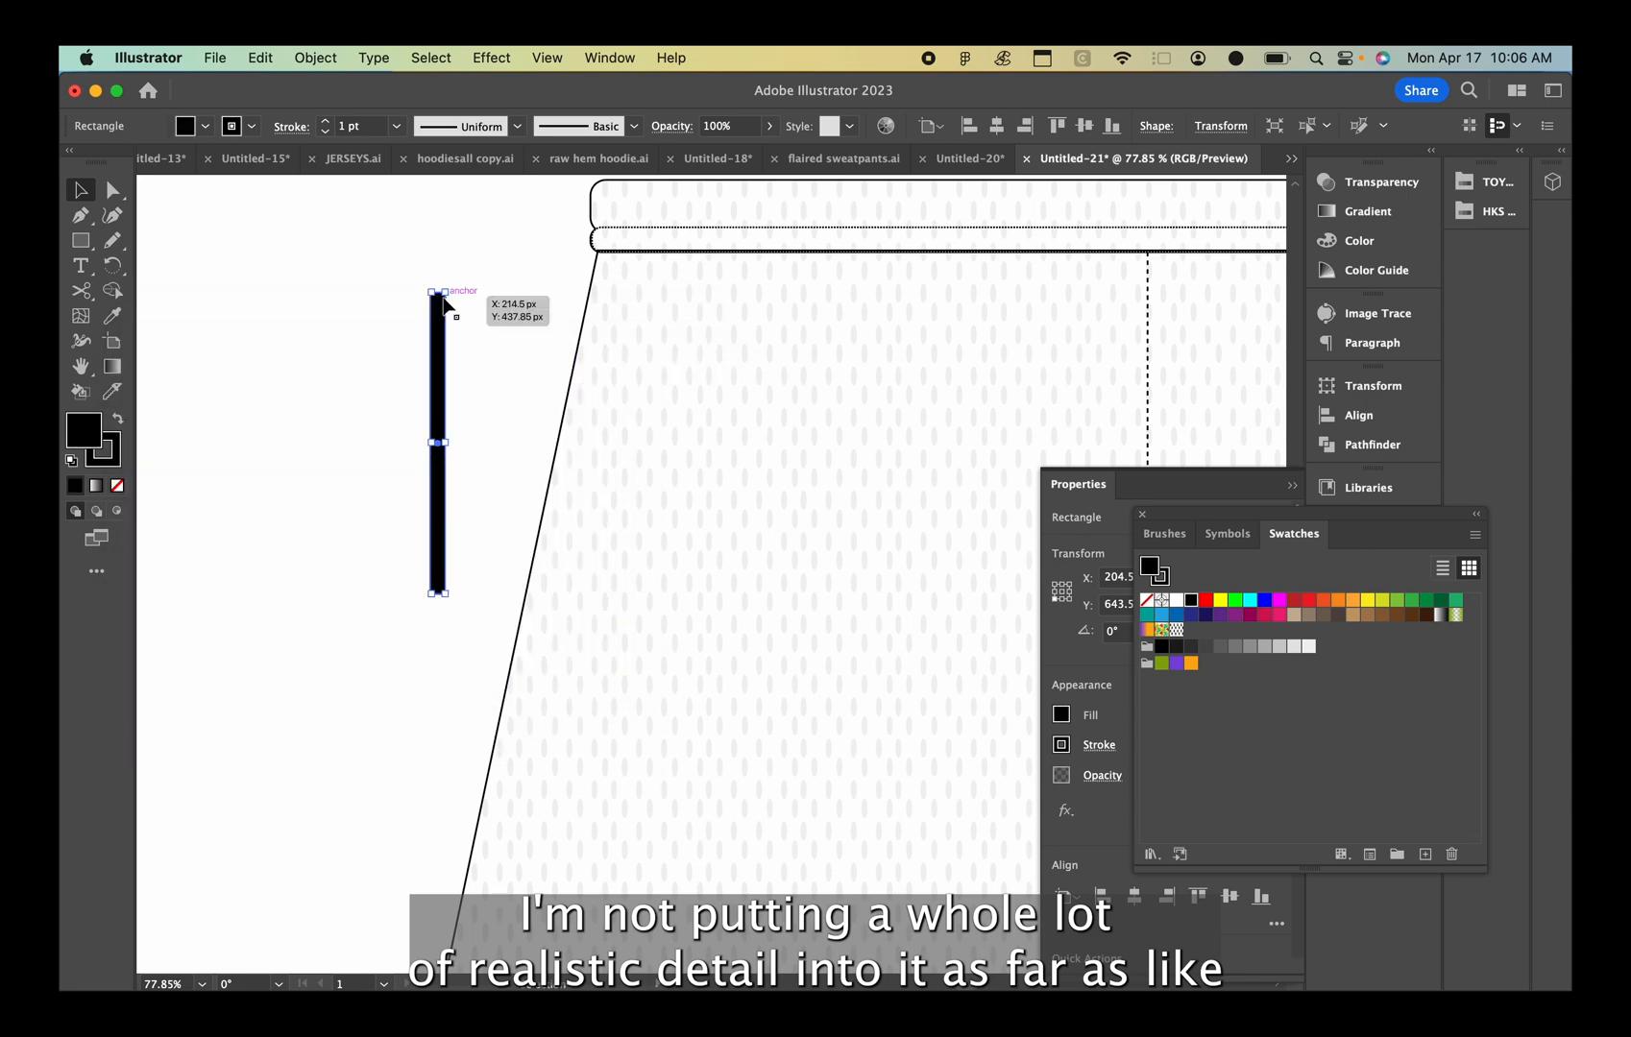
# Tilt the black bar to about 348° and place it just inside the shorts' upper left side seam
pyautogui.moveTo(444, 304); pyautogui.dragTo(473, 310)
pyautogui.moveTo(444, 422); pyautogui.dragTo(588, 442)
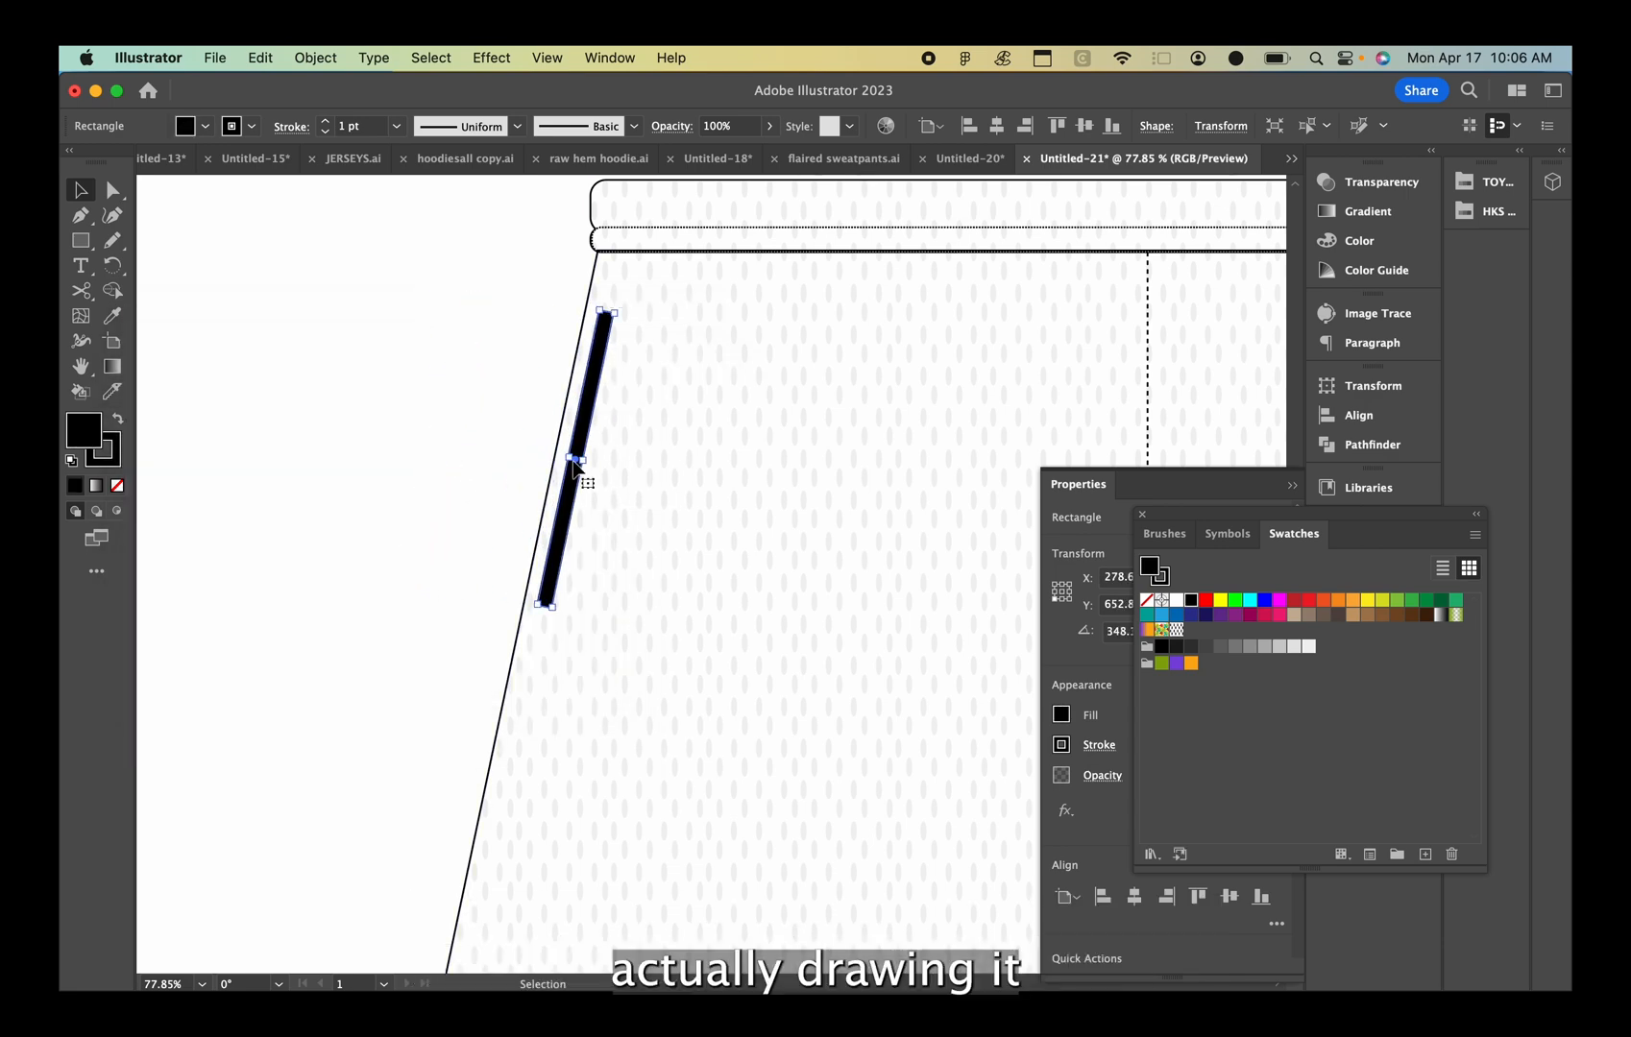
pyautogui.click(440, 561)
pyautogui.scroll(-1, 655, 553)
pyautogui.scroll(3, 655, 553)
pyautogui.click(510, 389)
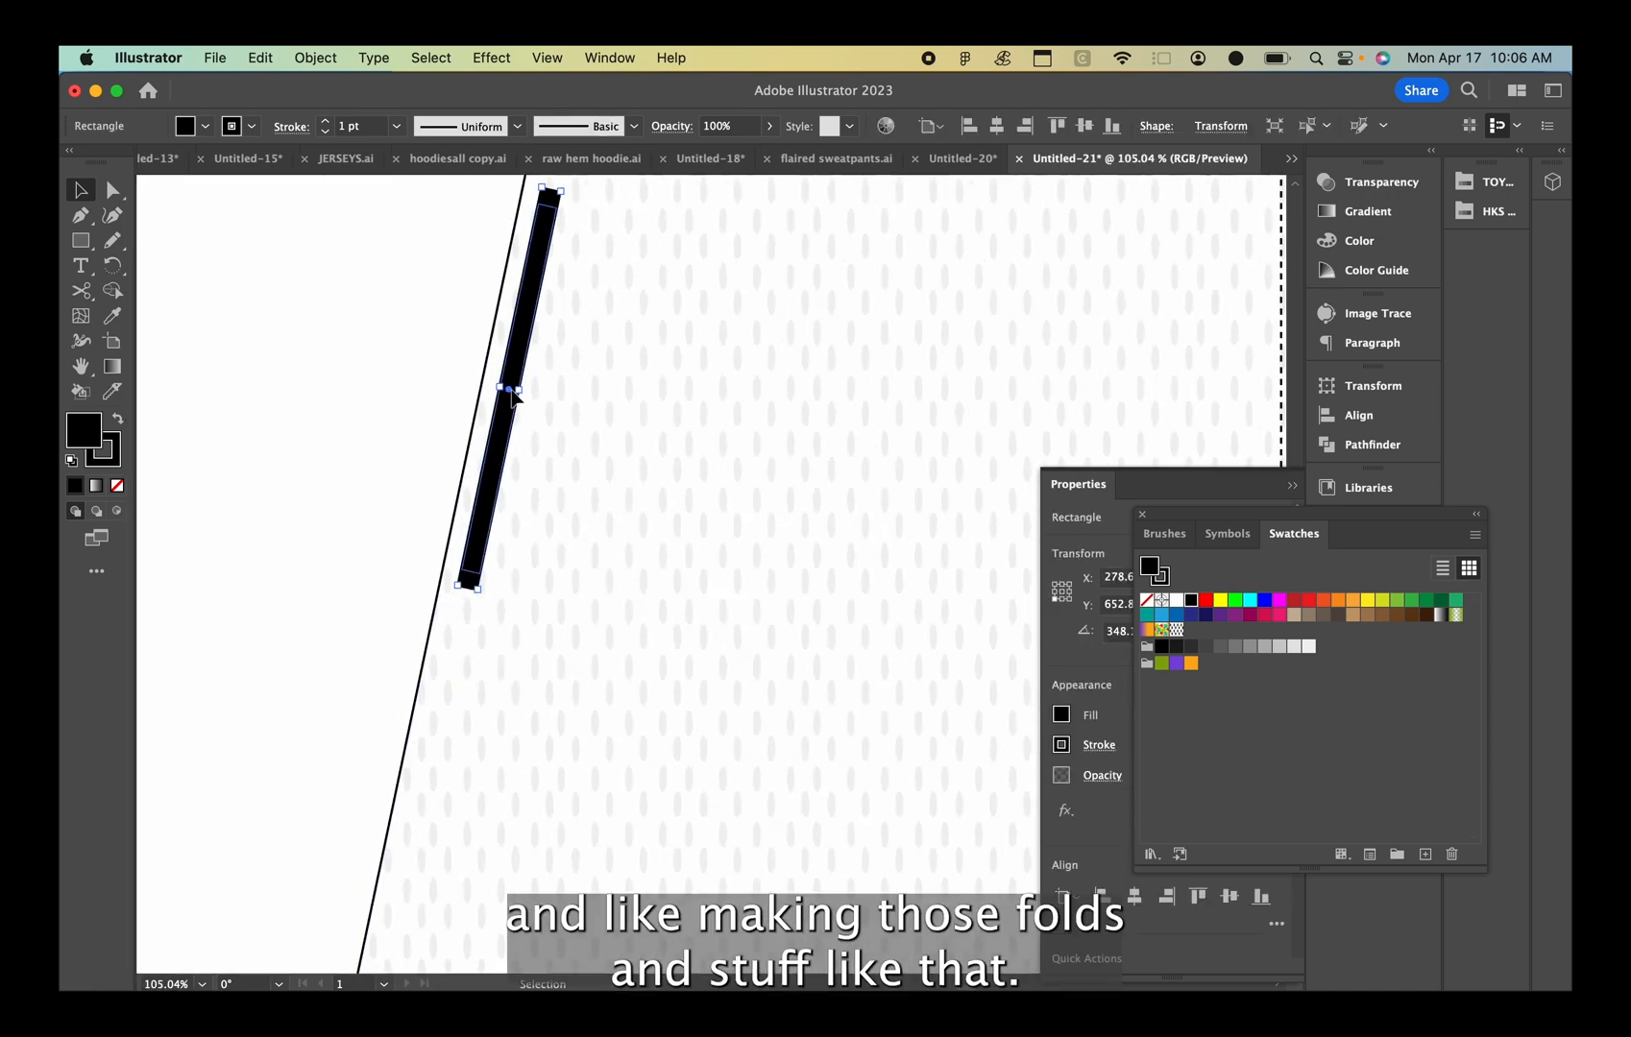
# Try applying the last-used Arc warp to the black bar and undo it
pyautogui.scroll(1, 510, 389)
pyautogui.click(113, 218)
pyautogui.moveTo(521, 389)
pyautogui.mouseDown()
pyautogui.moveTo(622, 434)
pyautogui.moveTo(523, 389)
pyautogui.mouseUp()
pyautogui.press('v')
pyautogui.click(492, 58)
pyautogui.click(501, 84)
pyautogui.press('super+z')
# Try bending the black bar with a horizontal Arc warp, varying its bend and its horizontal and vertical distortion
pyautogui.click(492, 57)
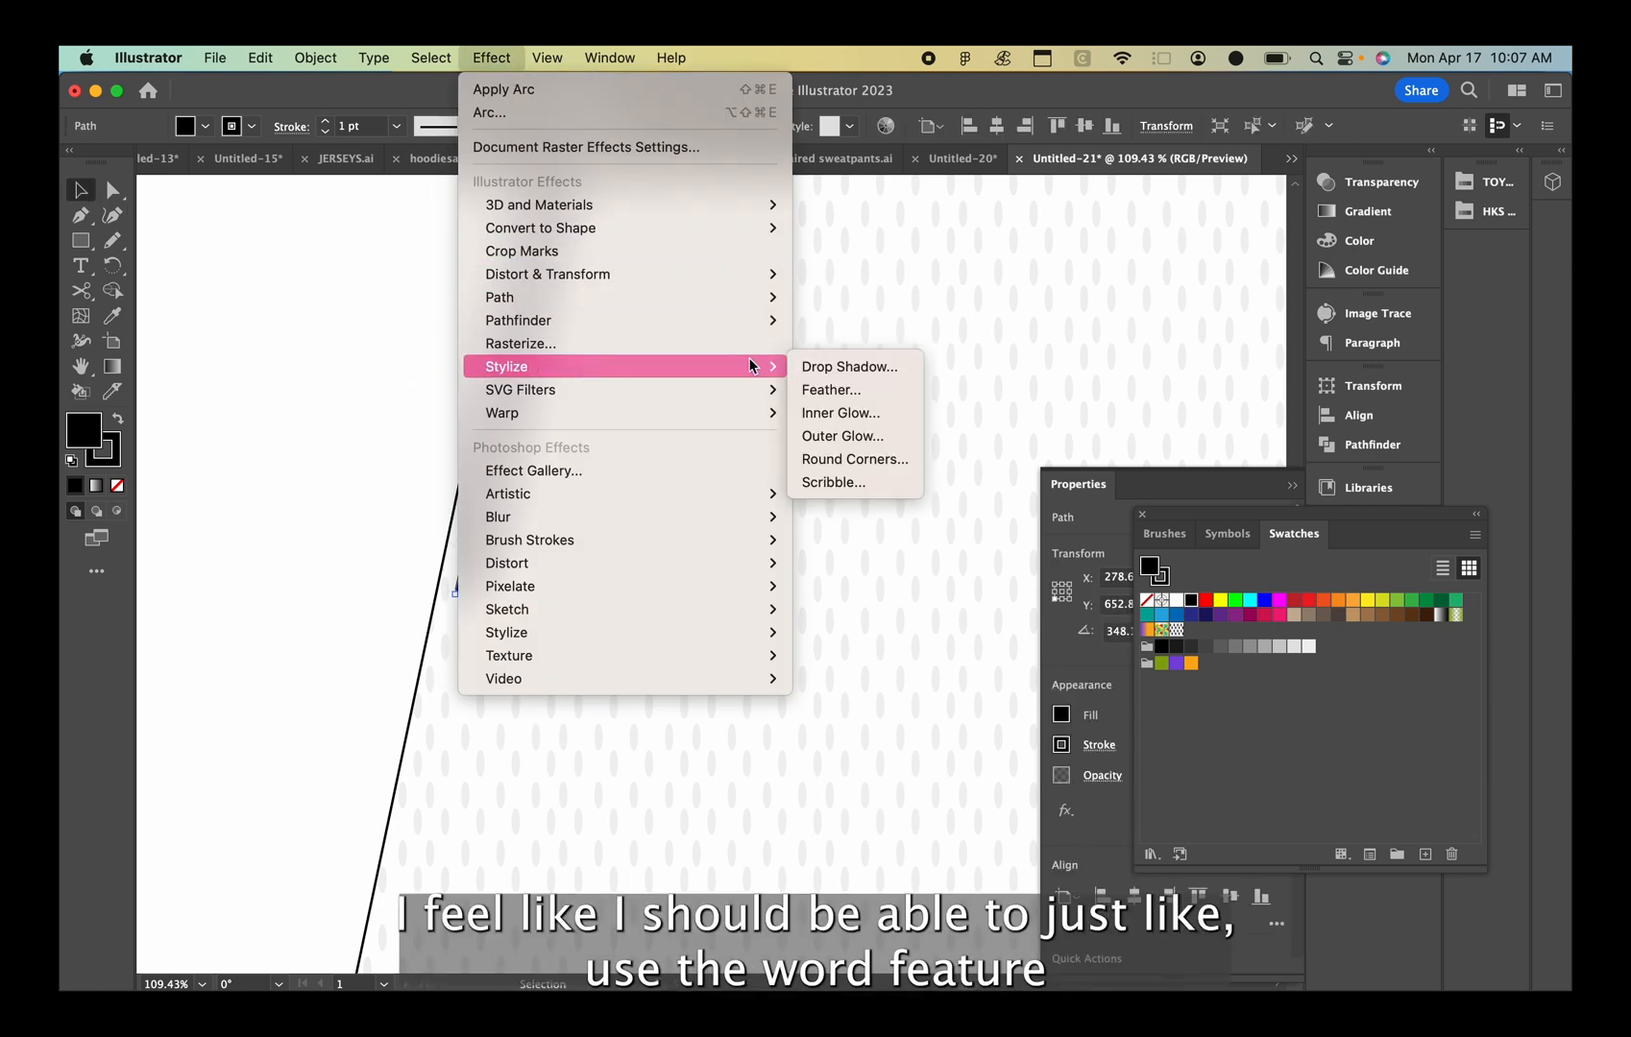
pyautogui.moveTo(576, 413)
pyautogui.click(818, 413)
pyautogui.moveTo(1224, 654); pyautogui.dragTo(1191, 655)
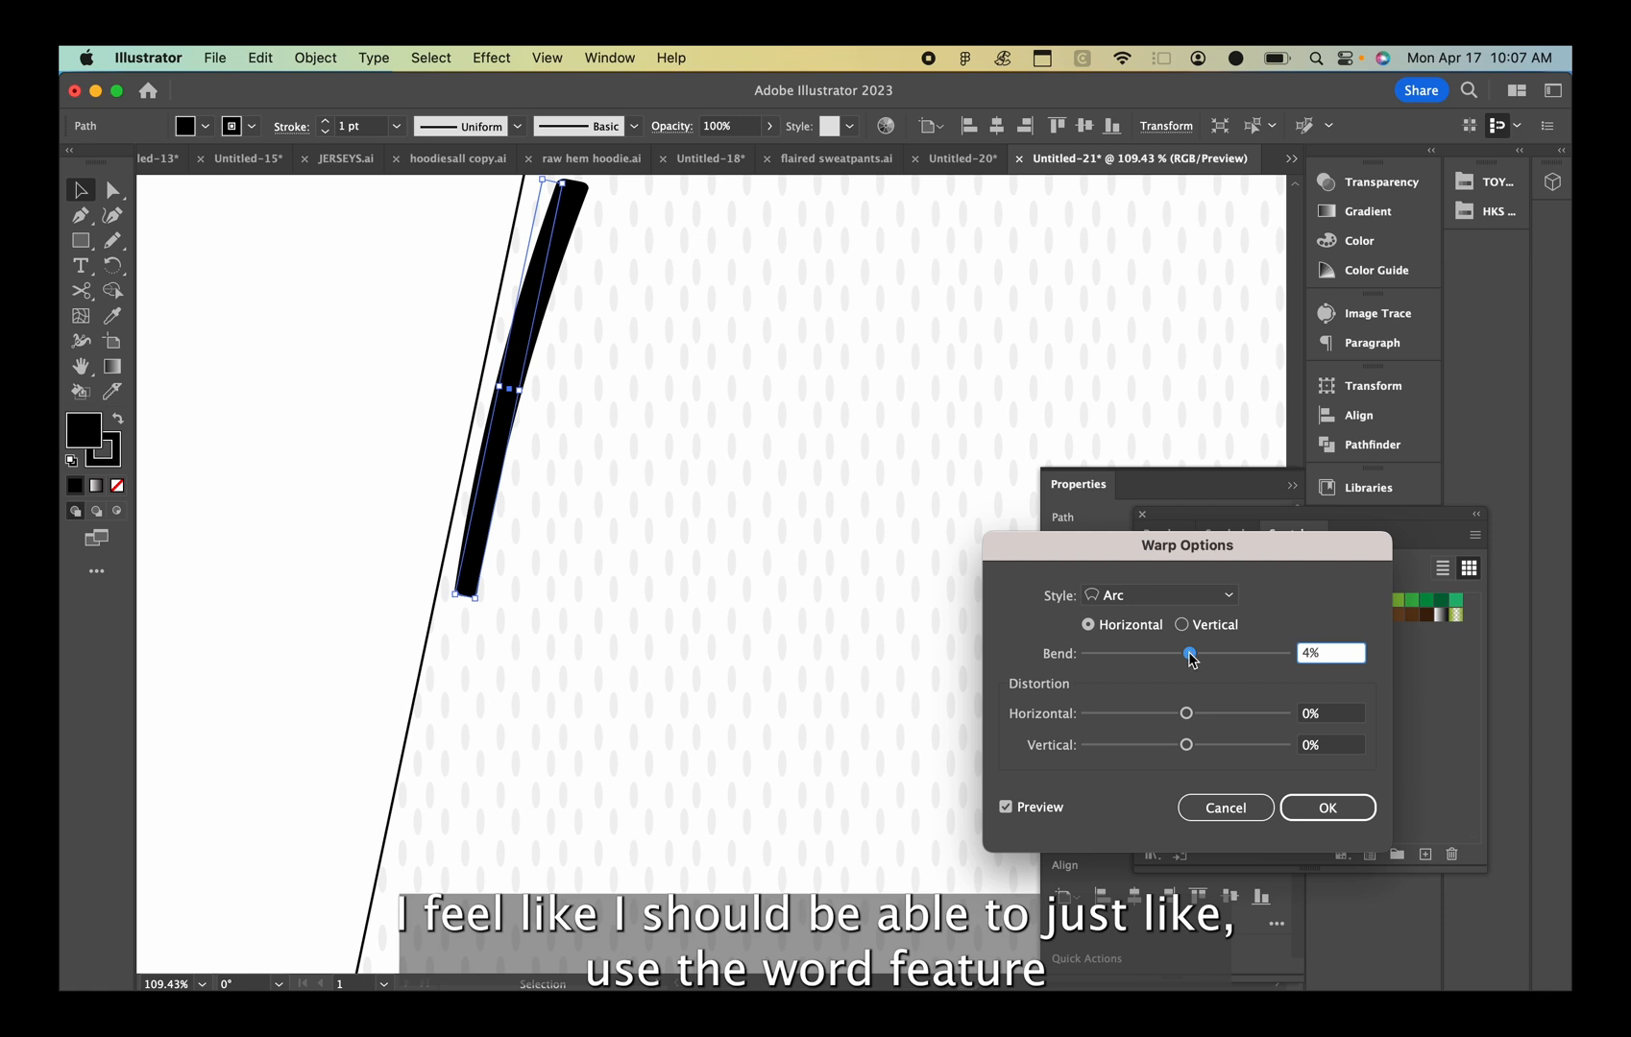
pyautogui.click(1182, 625)
pyautogui.click(1089, 625)
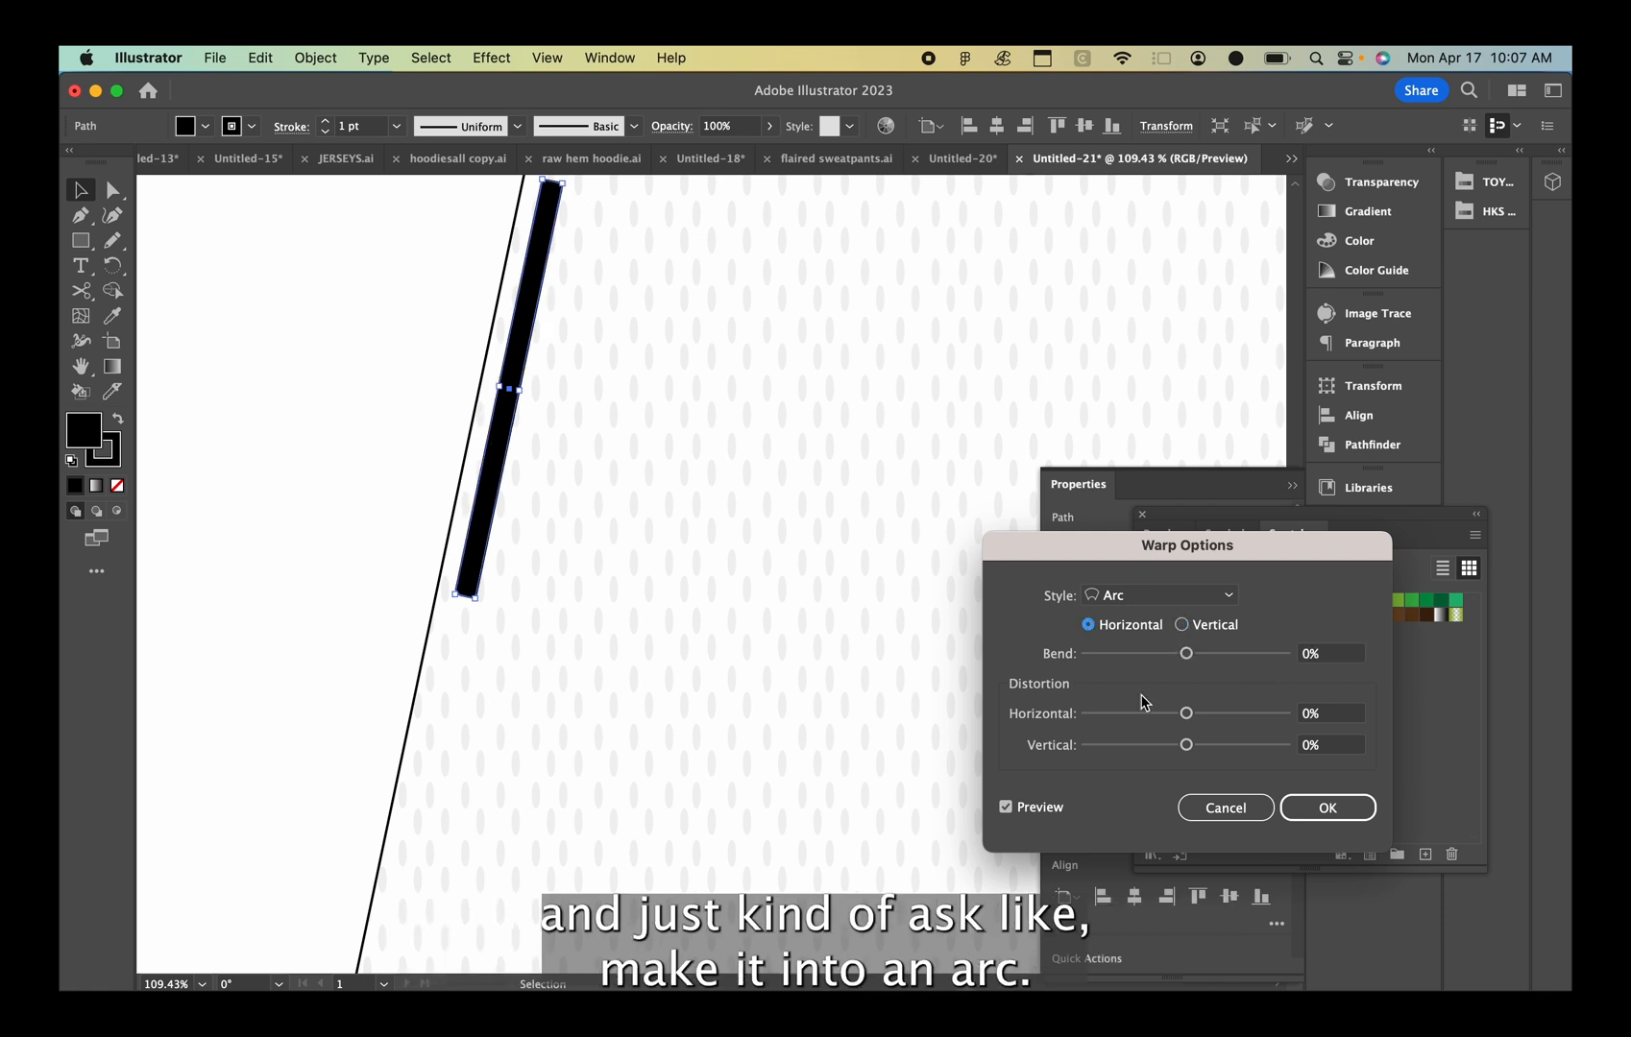
pyautogui.moveTo(1201, 750); pyautogui.dragTo(1215, 749)
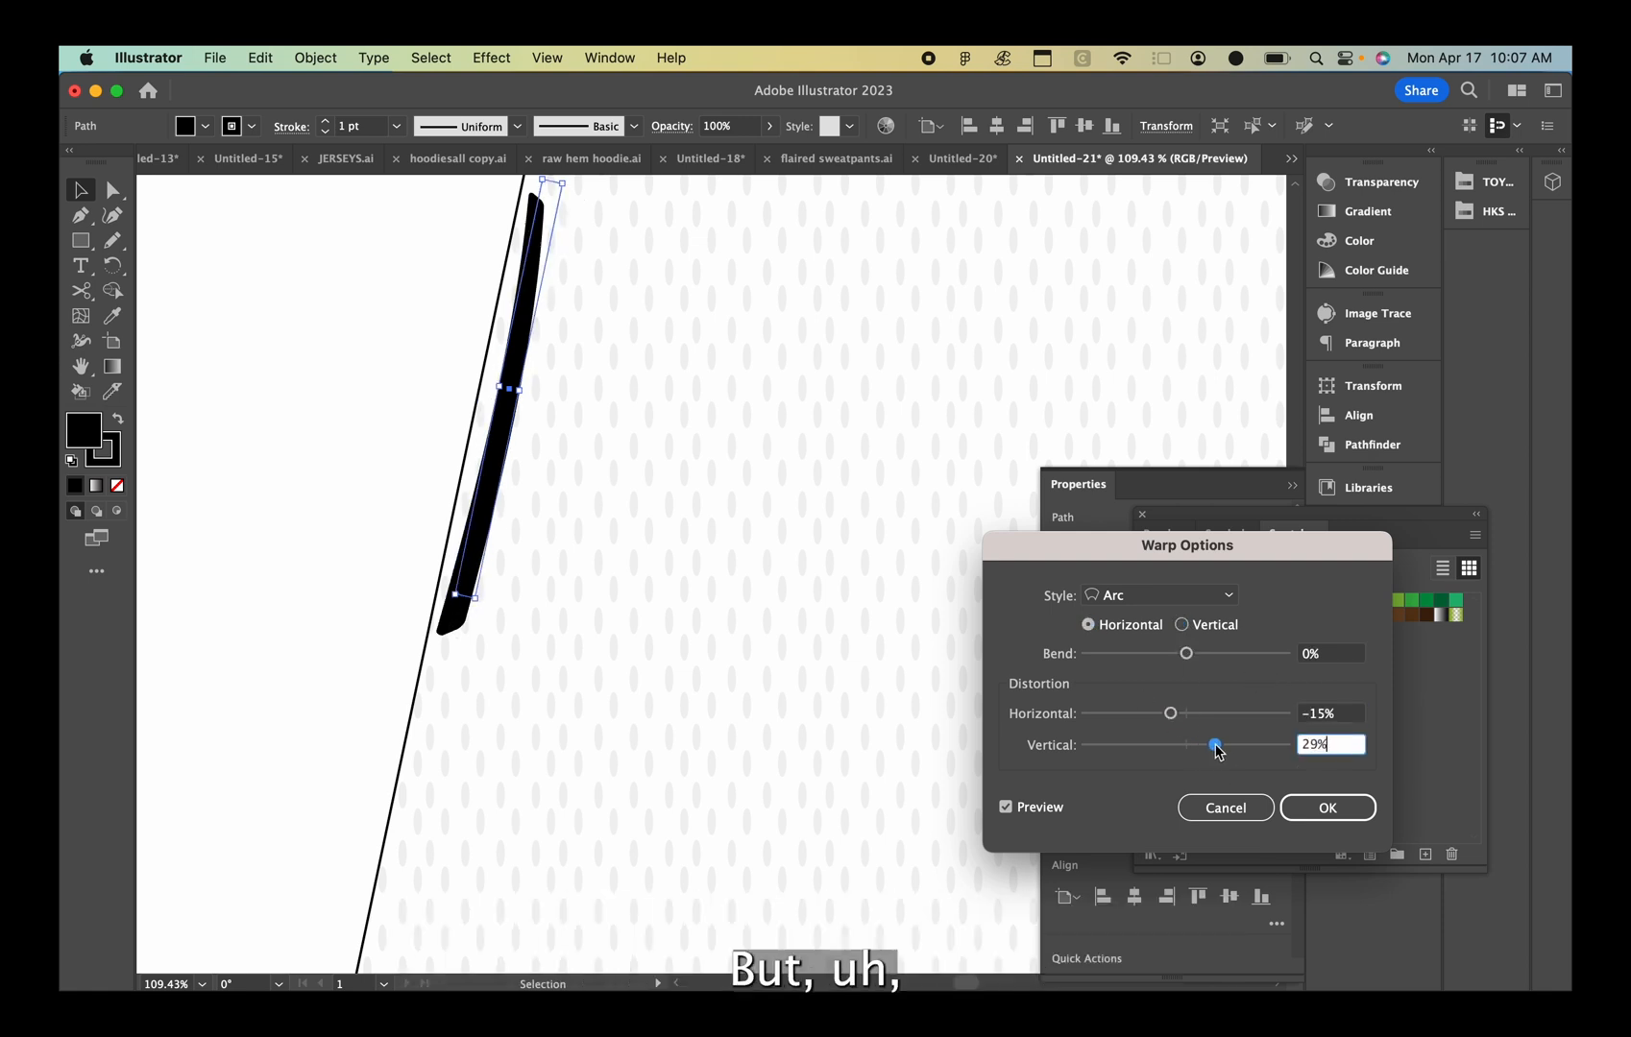
pyautogui.moveTo(1187, 654); pyautogui.dragTo(1161, 752)
pyautogui.click(1213, 807)
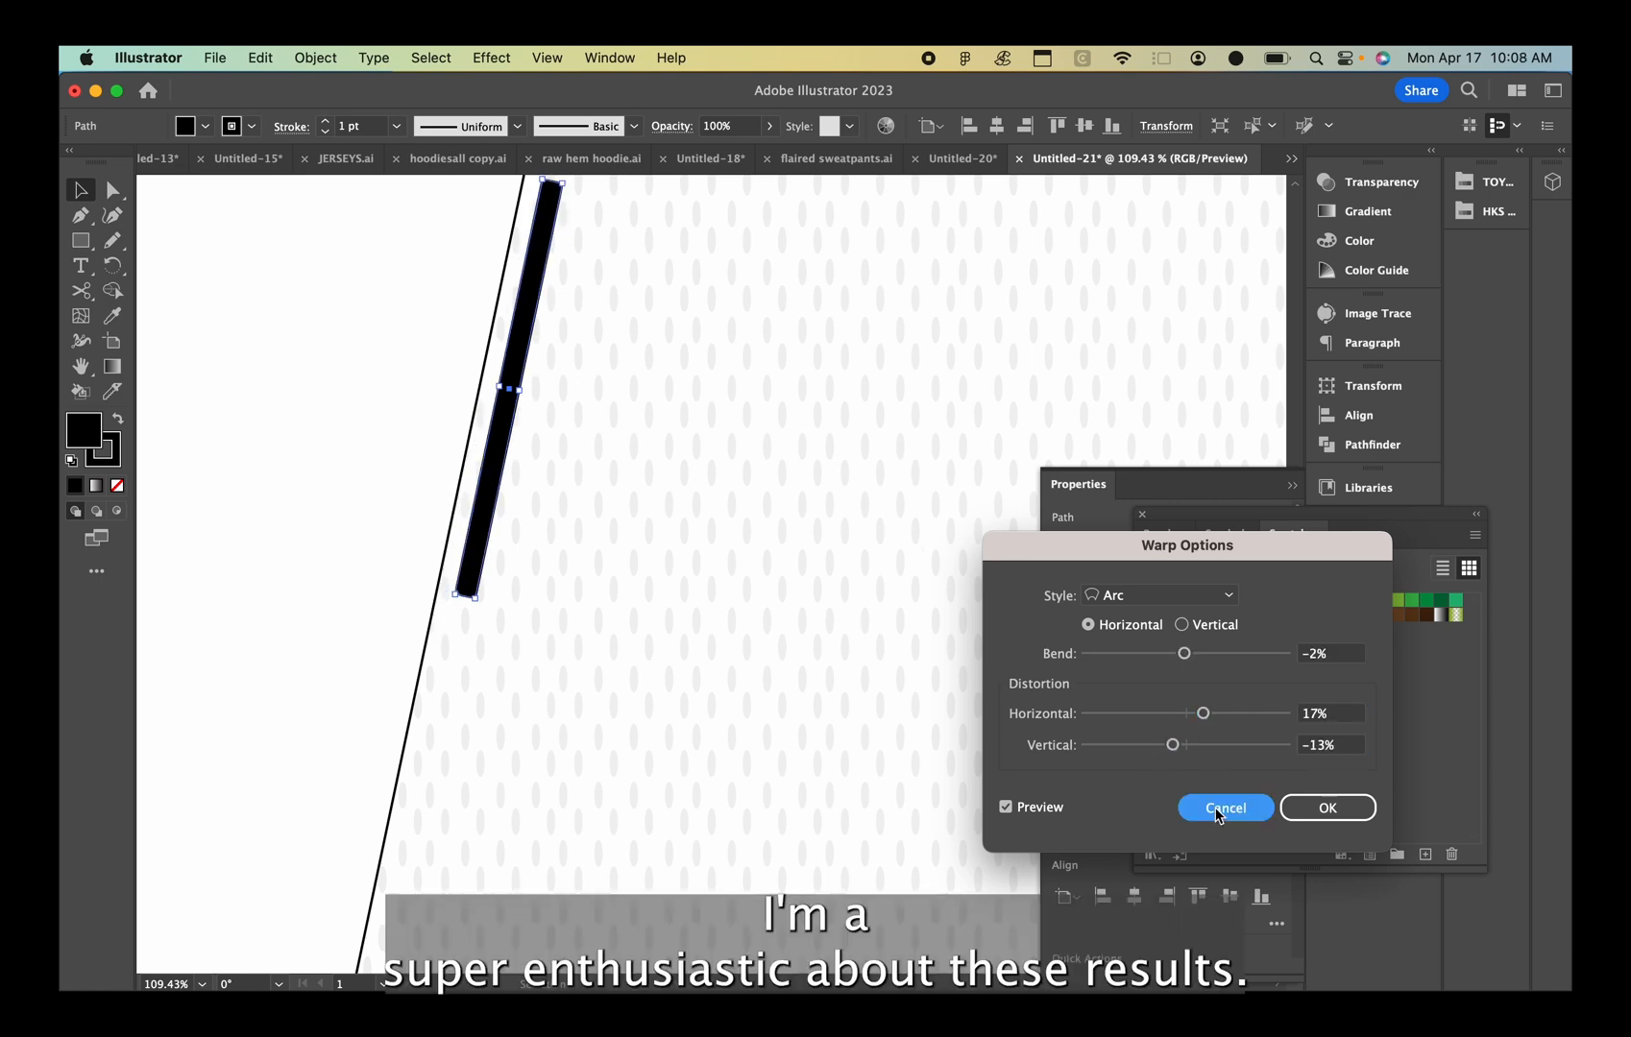
# Try bending the black bar with an Arch warp at 35% bend and 37% horizontal distortion
pyautogui.click(495, 57)
pyautogui.moveTo(728, 418)
pyautogui.click(836, 486)
pyautogui.click(1152, 654)
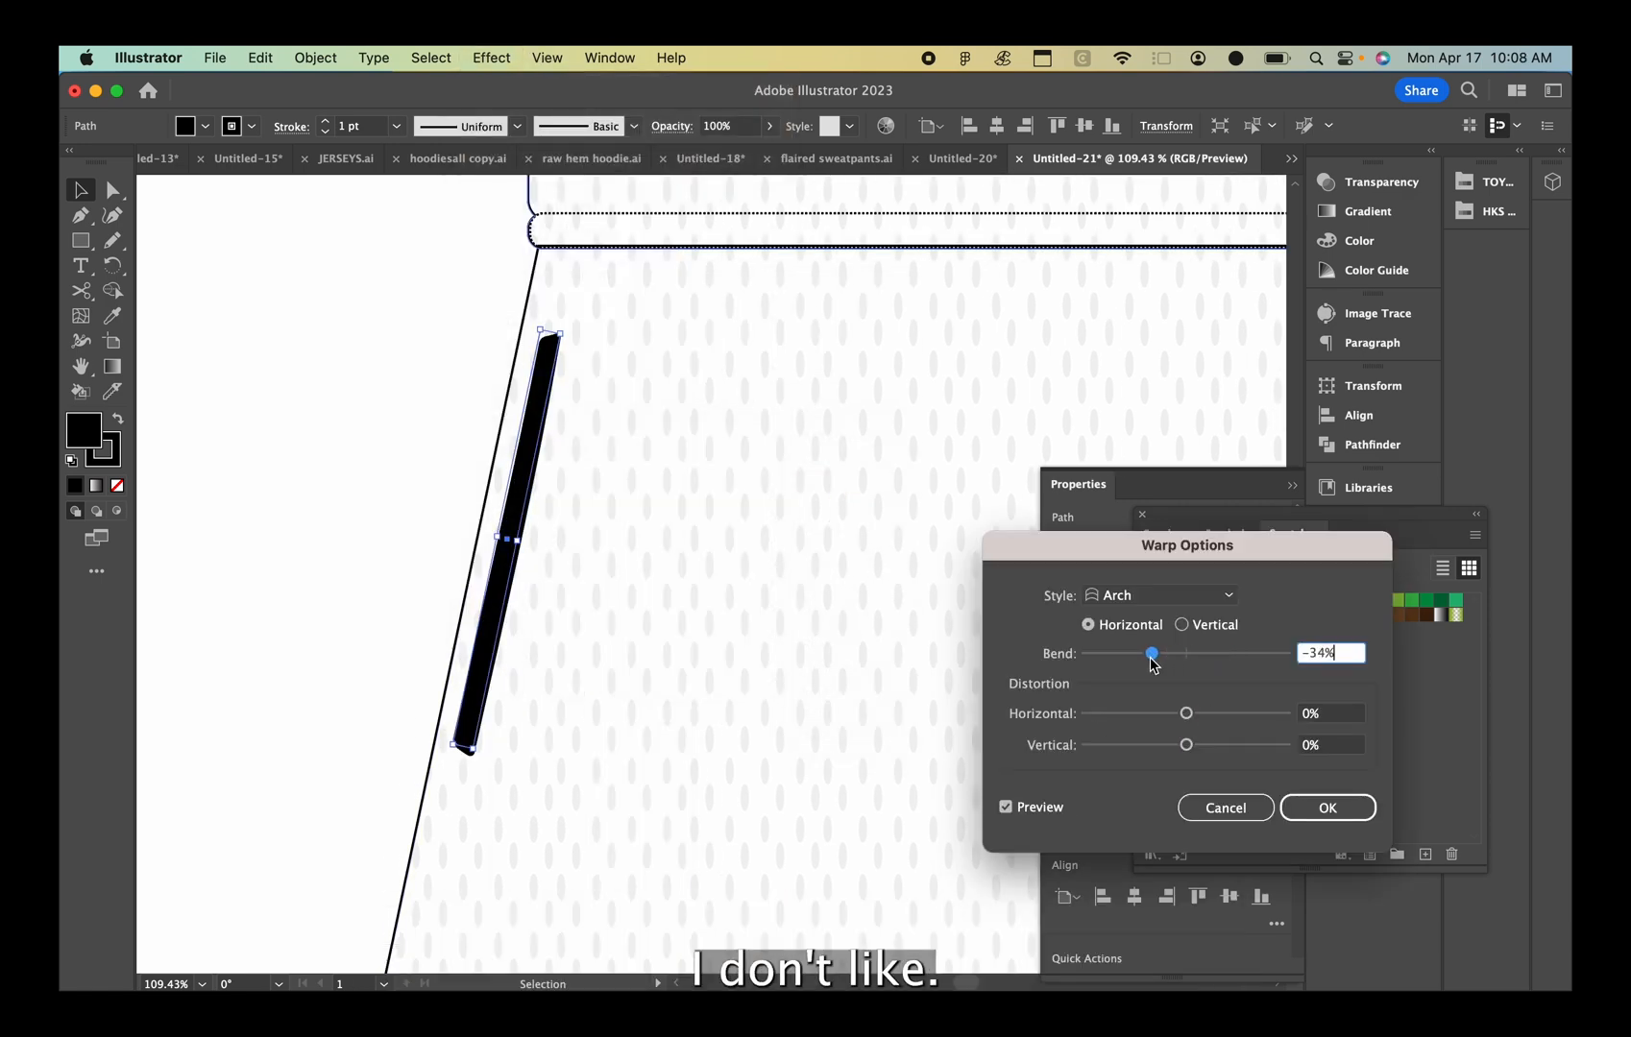
pyautogui.moveTo(1119, 665); pyautogui.dragTo(1106, 662)
pyautogui.moveTo(1186, 714); pyautogui.dragTo(1218, 723)
pyautogui.moveTo(1108, 661); pyautogui.dragTo(1224, 661)
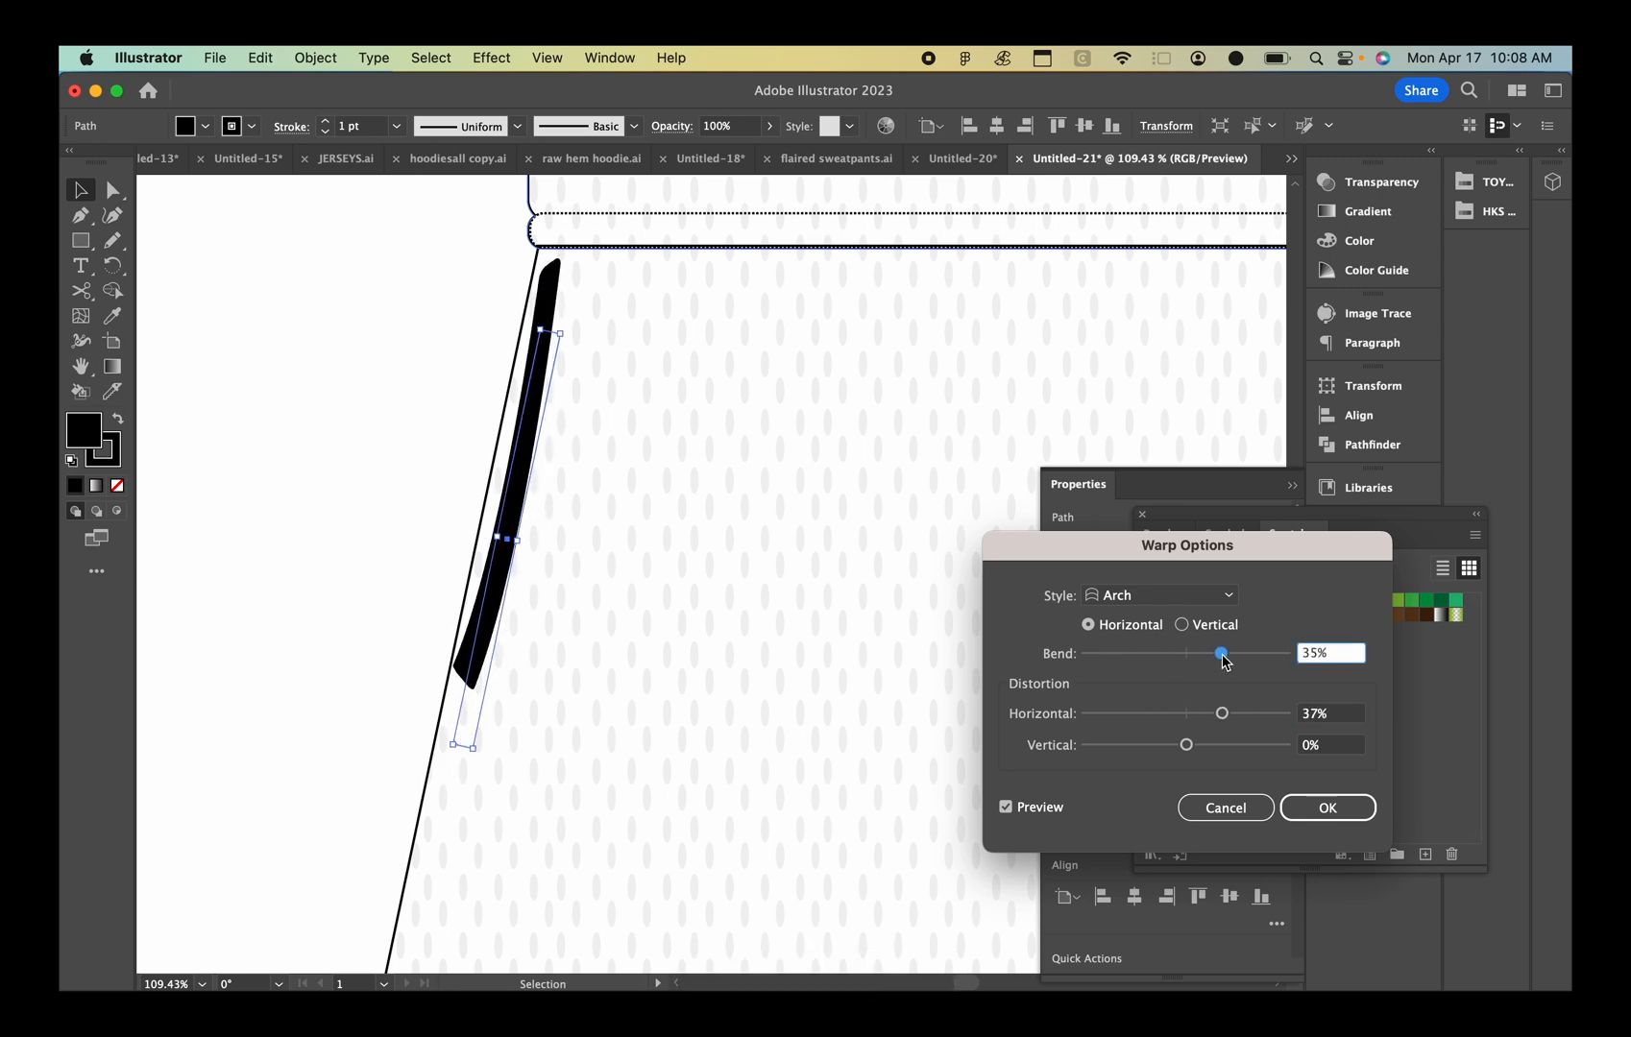
pyautogui.click(1226, 807)
pyautogui.click(491, 58)
pyautogui.moveTo(604, 424)
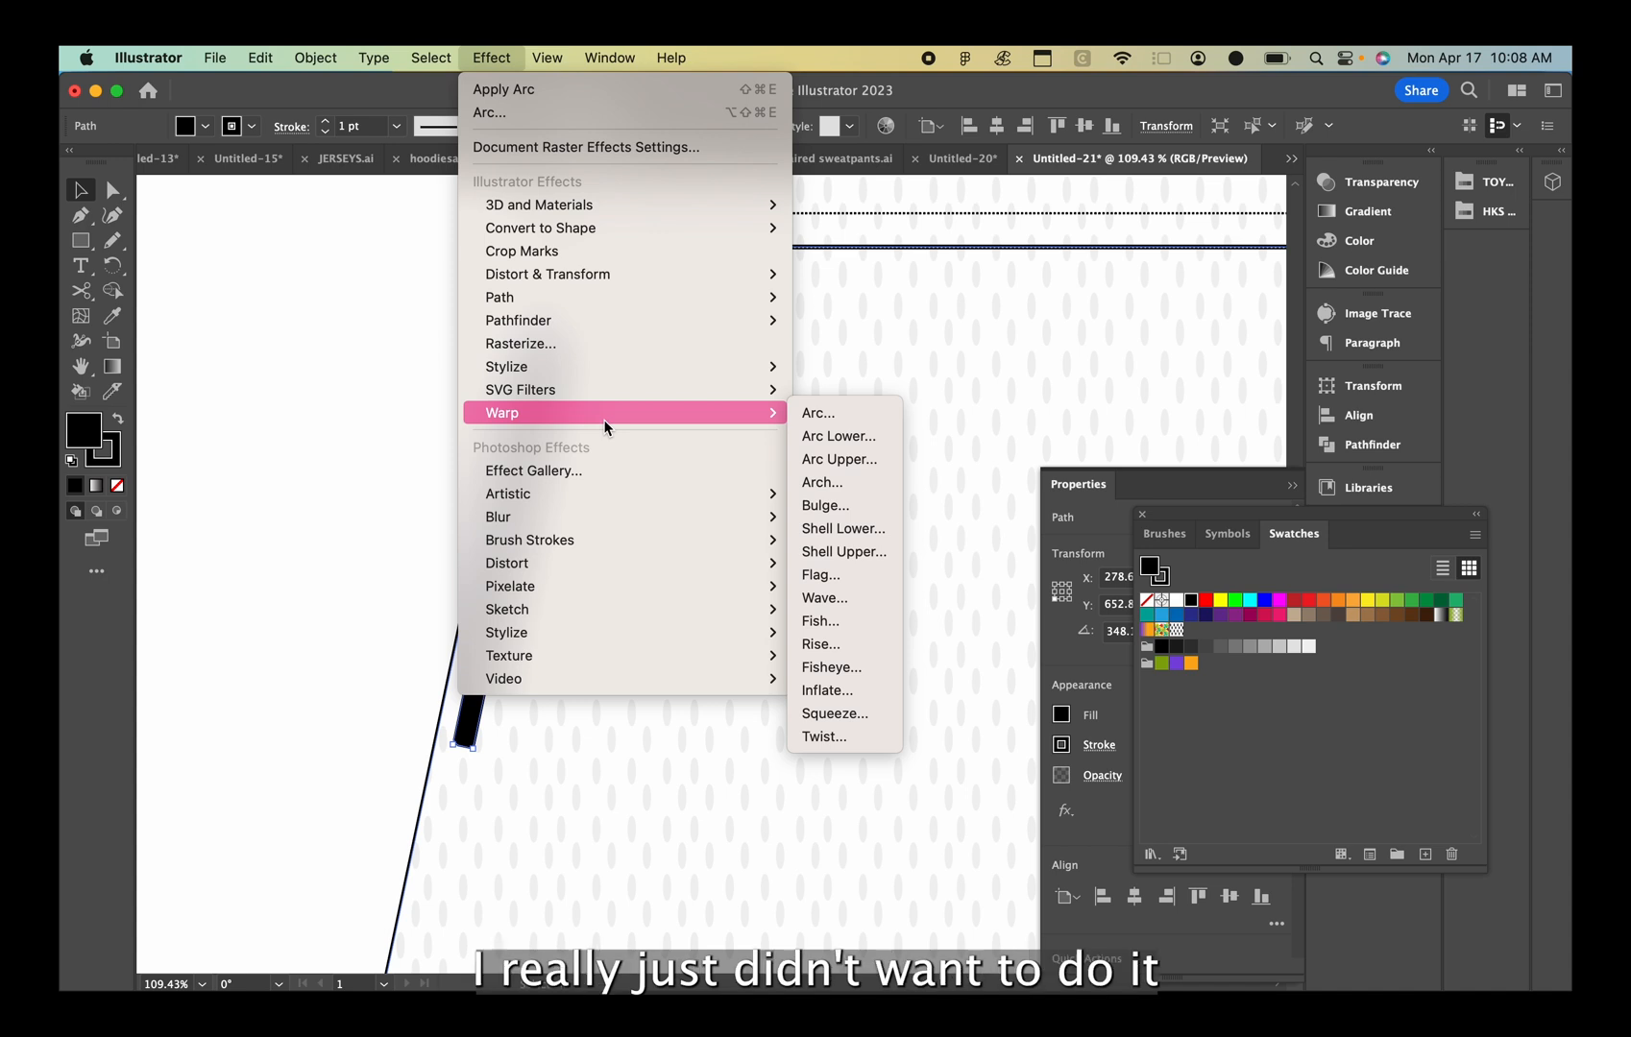
pyautogui.click(321, 445)
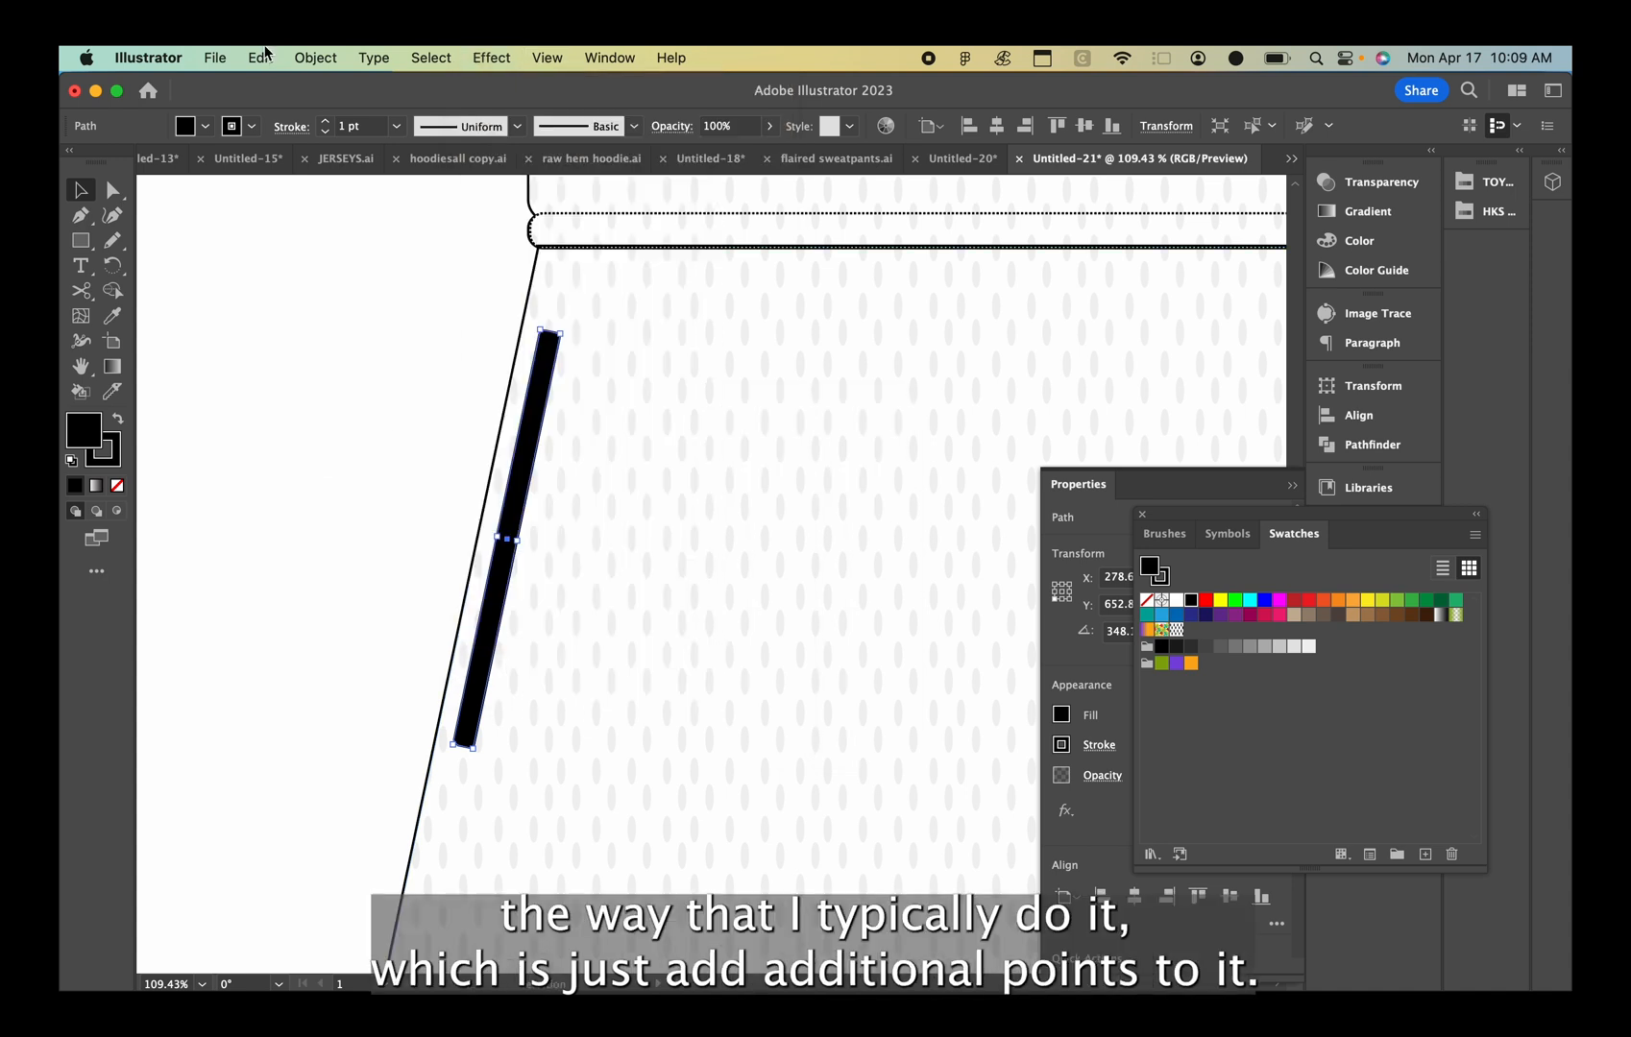
pyautogui.click(315, 58)
pyautogui.moveTo(370, 711)
pyautogui.scroll(-1, 370, 716)
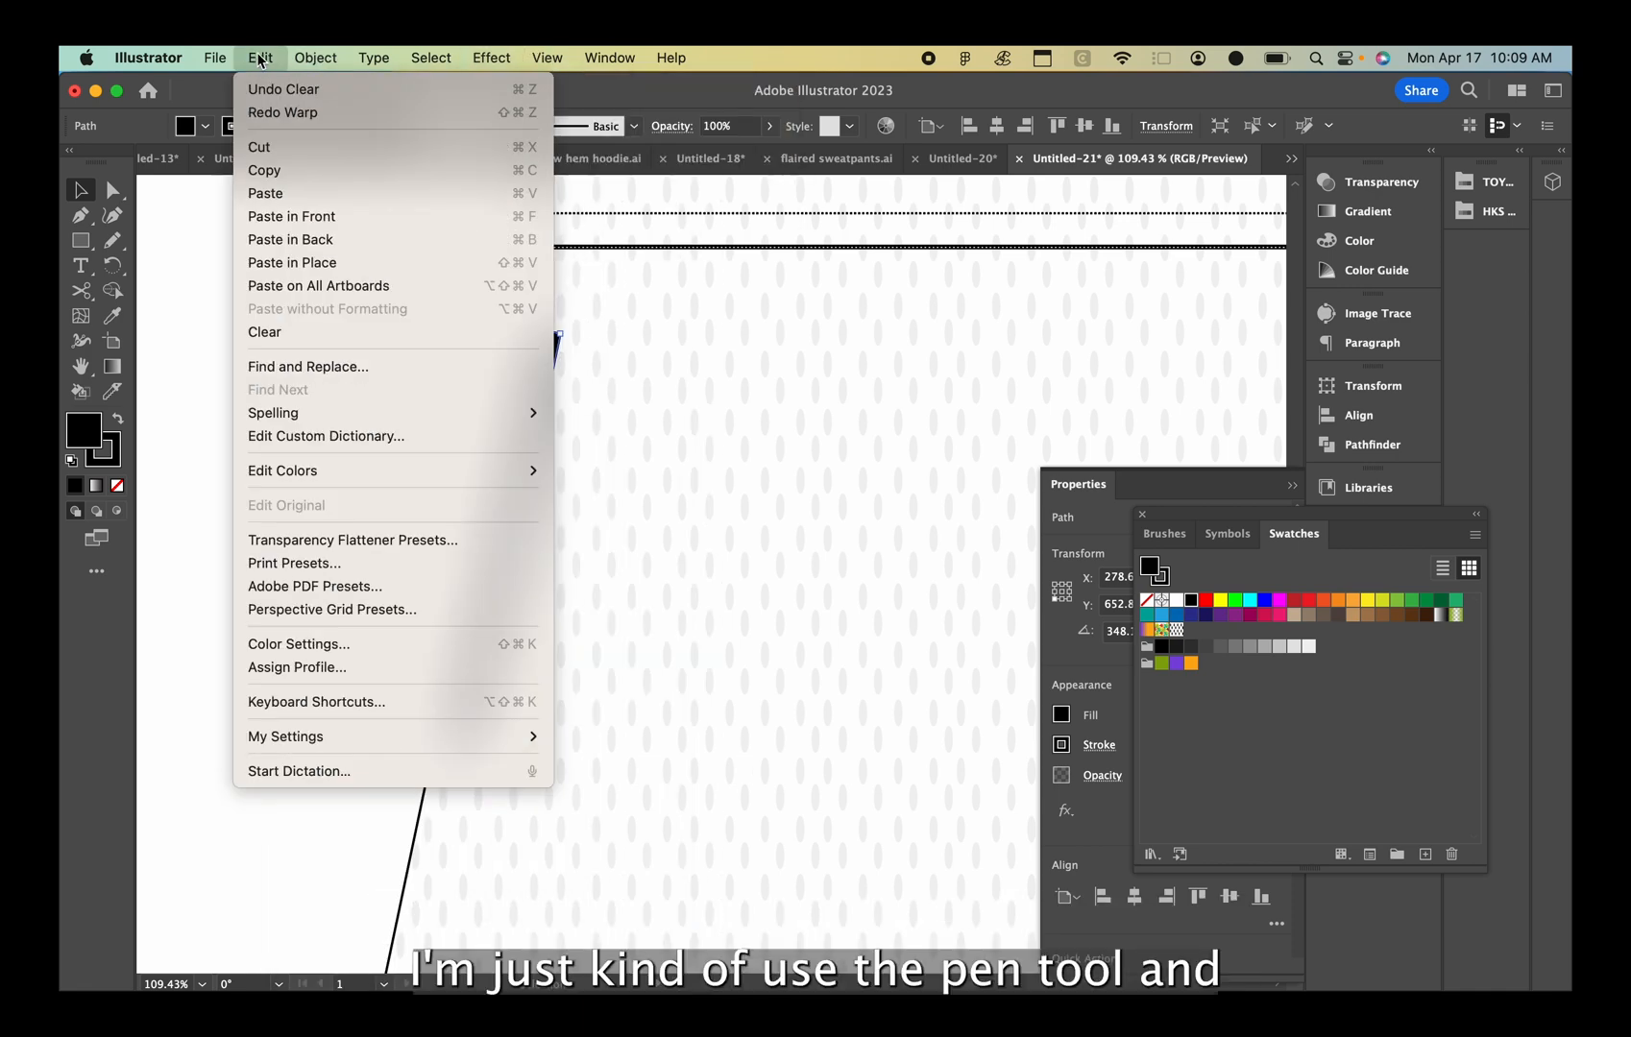
pyautogui.moveTo(315, 58)
pyautogui.scroll(-1, 303, 769)
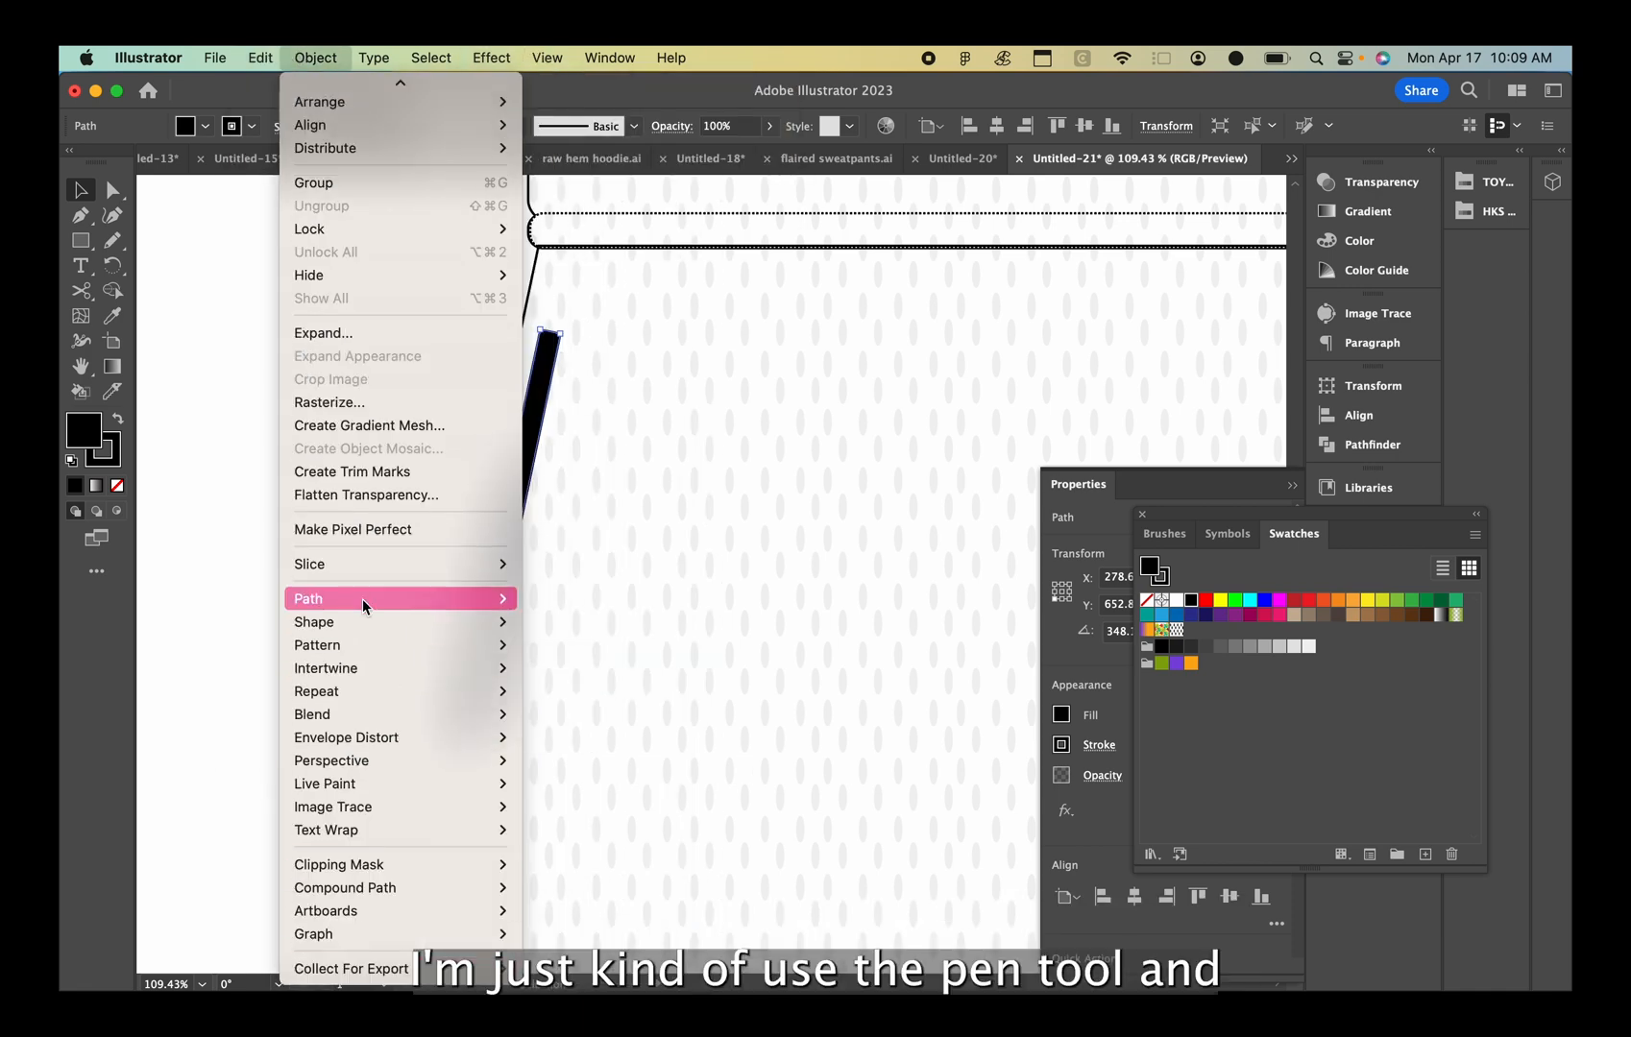
pyautogui.click(232, 581)
# Try deleting the black bar's two middle anchor points with the Curvature tool, and undo the deletions
pyautogui.scroll(3, 480, 540)
pyautogui.click(530, 538)
pyautogui.press('BackSpace')
pyautogui.click(503, 533)
pyautogui.press('BackSpace')
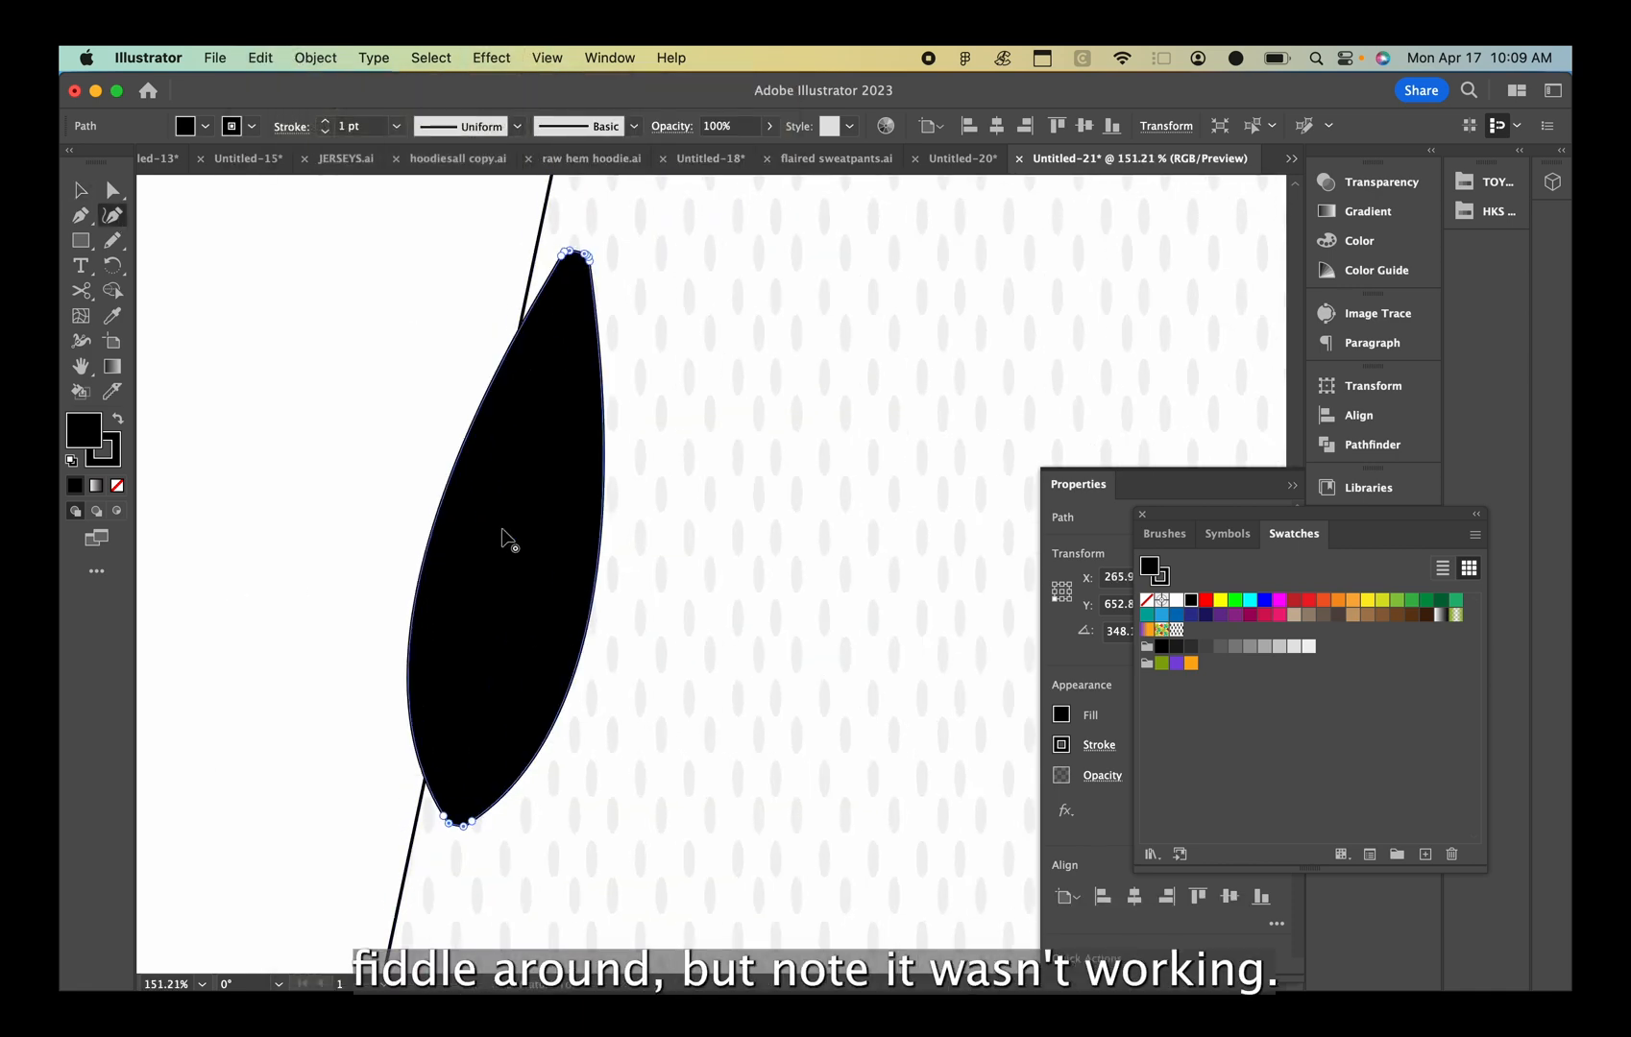
pyautogui.press('super+z')
pyautogui.press('super+z')
# Bow the black bar inward from the left side seam with the Curvature tool to form a curved pocket opening
pyautogui.moveTo(532, 542); pyautogui.dragTo(490, 713)
pyautogui.moveTo(564, 375); pyautogui.dragTo(572, 368)
pyautogui.scroll(-5, 572, 366)
pyautogui.scroll(3, 575, 365)
pyautogui.press('v')
pyautogui.click(365, 317)
pyautogui.click(566, 438)
pyautogui.click(415, 509)
# Stretch the curved pocket bar downward so its lower end reaches further along the left side seam
pyautogui.scroll(-3, 414, 511)
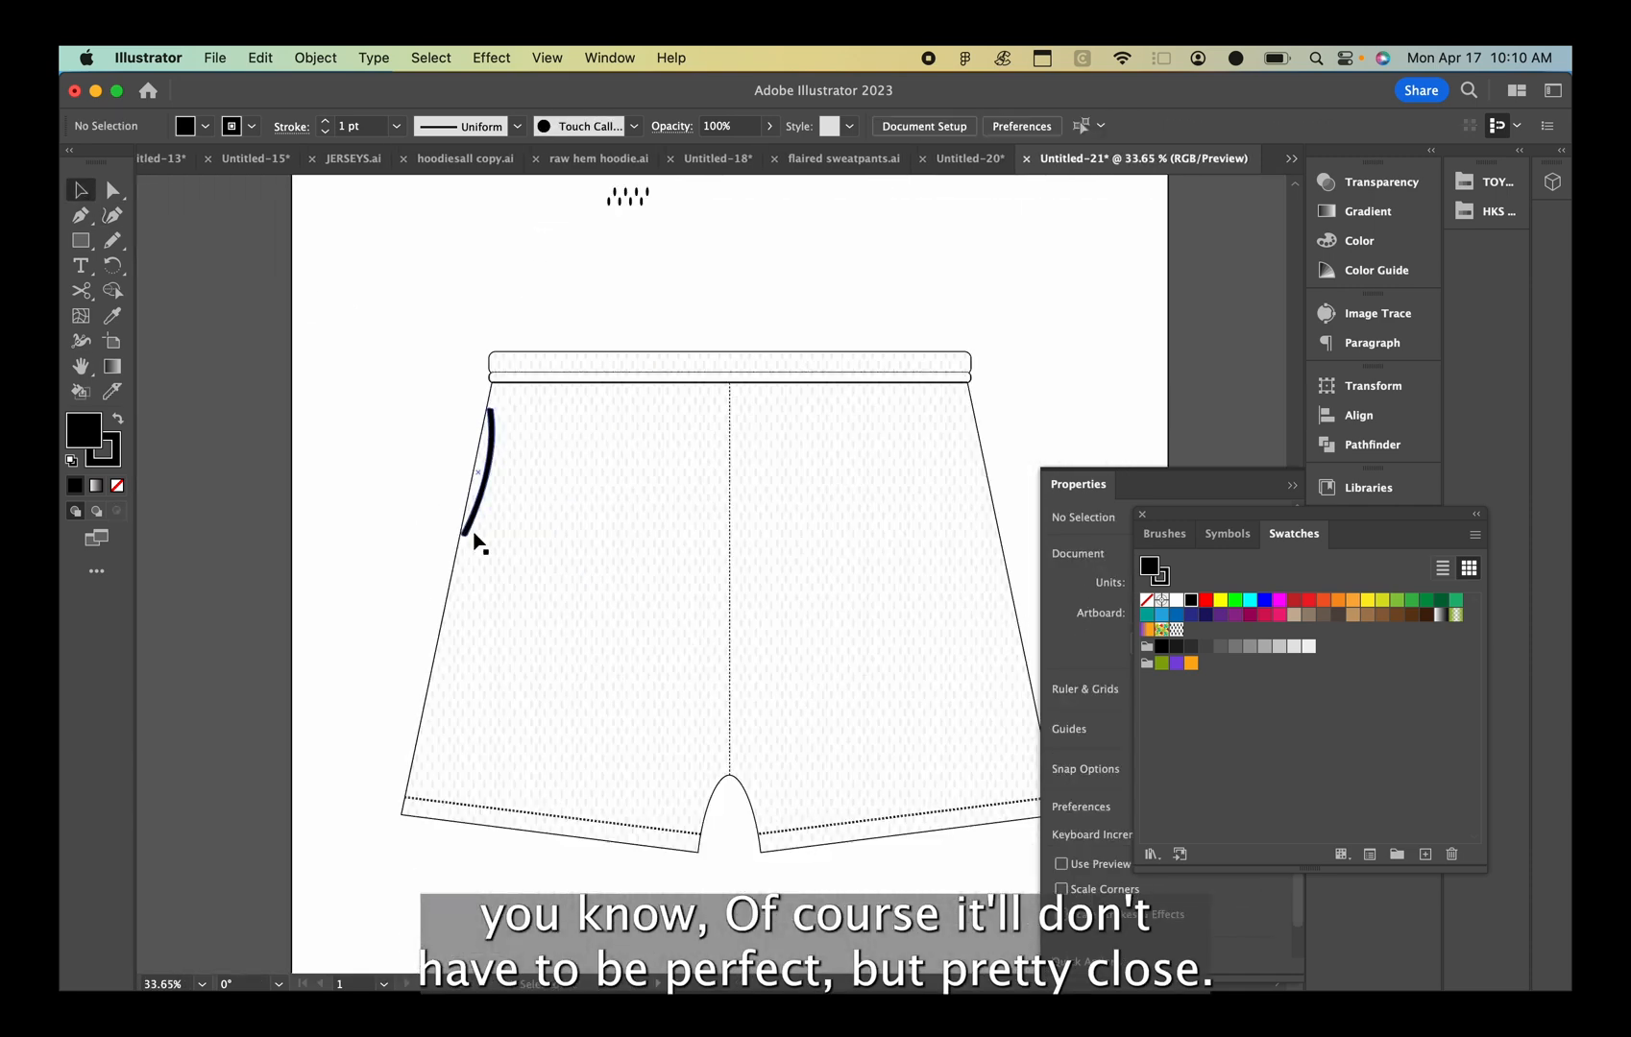
pyautogui.moveTo(477, 542); pyautogui.dragTo(469, 560)
pyautogui.click(382, 517)
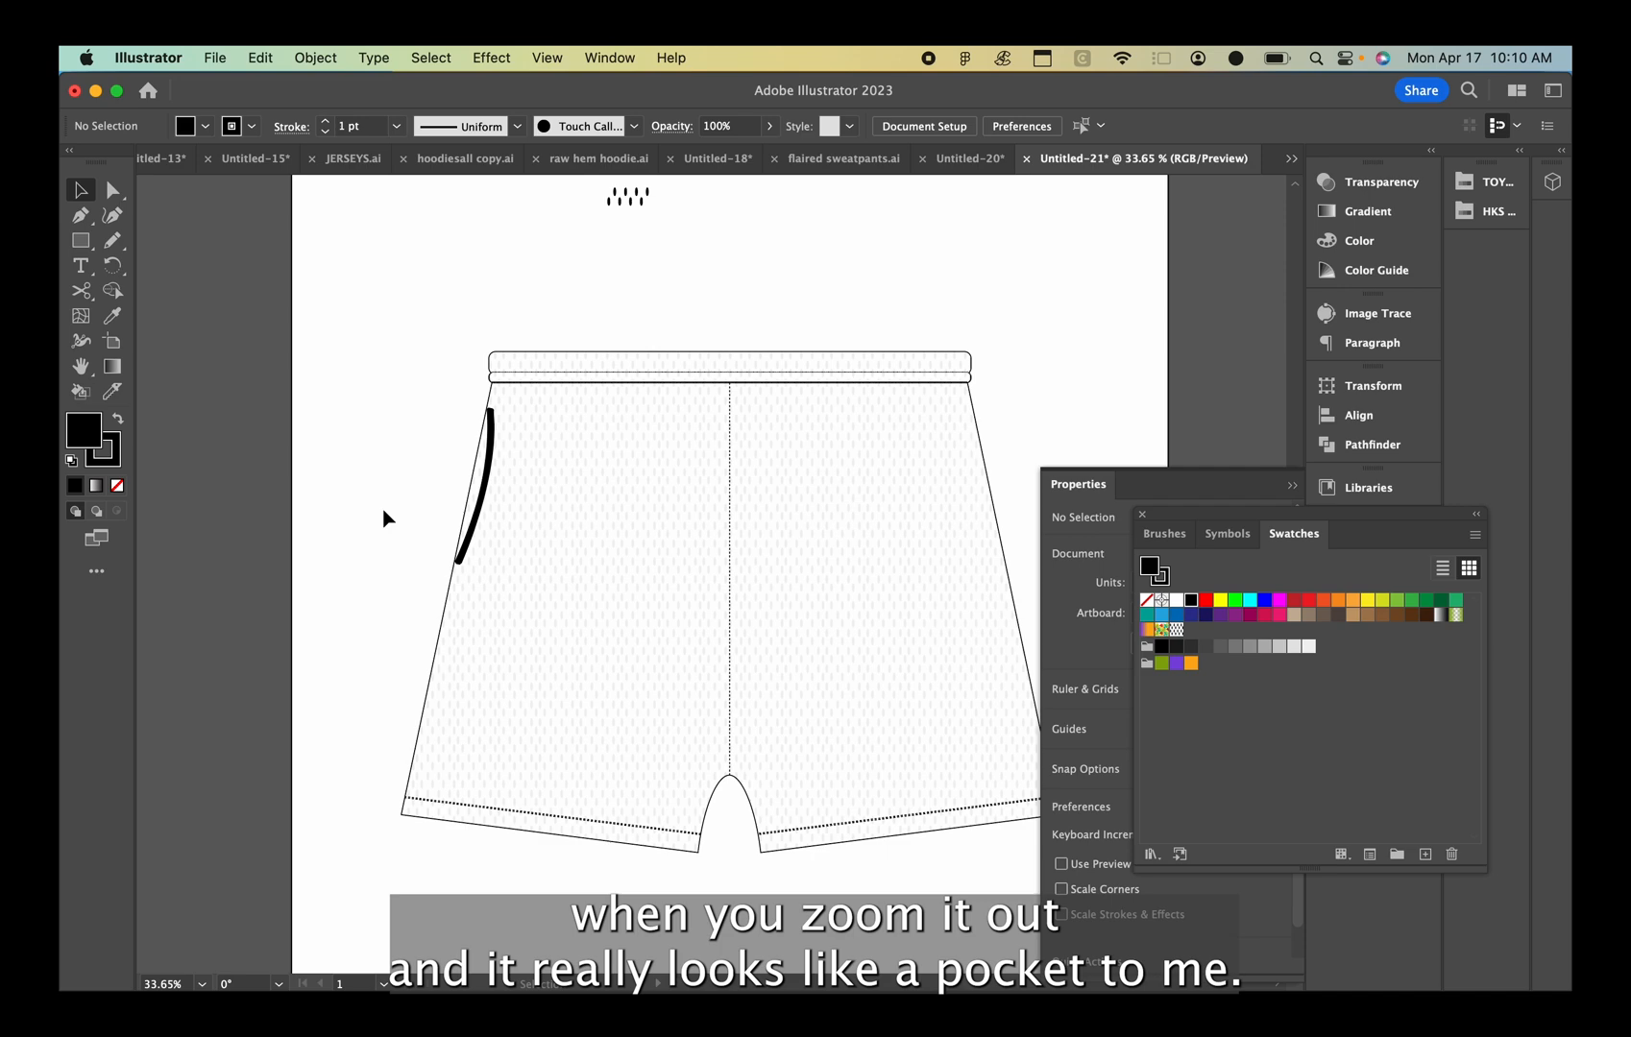
# Draw a thinner black rectangle beside the curved pocket bar and tilt it about 348° to follow the left side seam
pyautogui.scroll(3, 382, 518)
pyautogui.press('m')
pyautogui.moveTo(559, 320); pyautogui.dragTo(526, 634)
pyautogui.press('v')
pyautogui.moveTo(561, 459); pyautogui.dragTo(548, 465)
pyautogui.scroll(4, 514, 614)
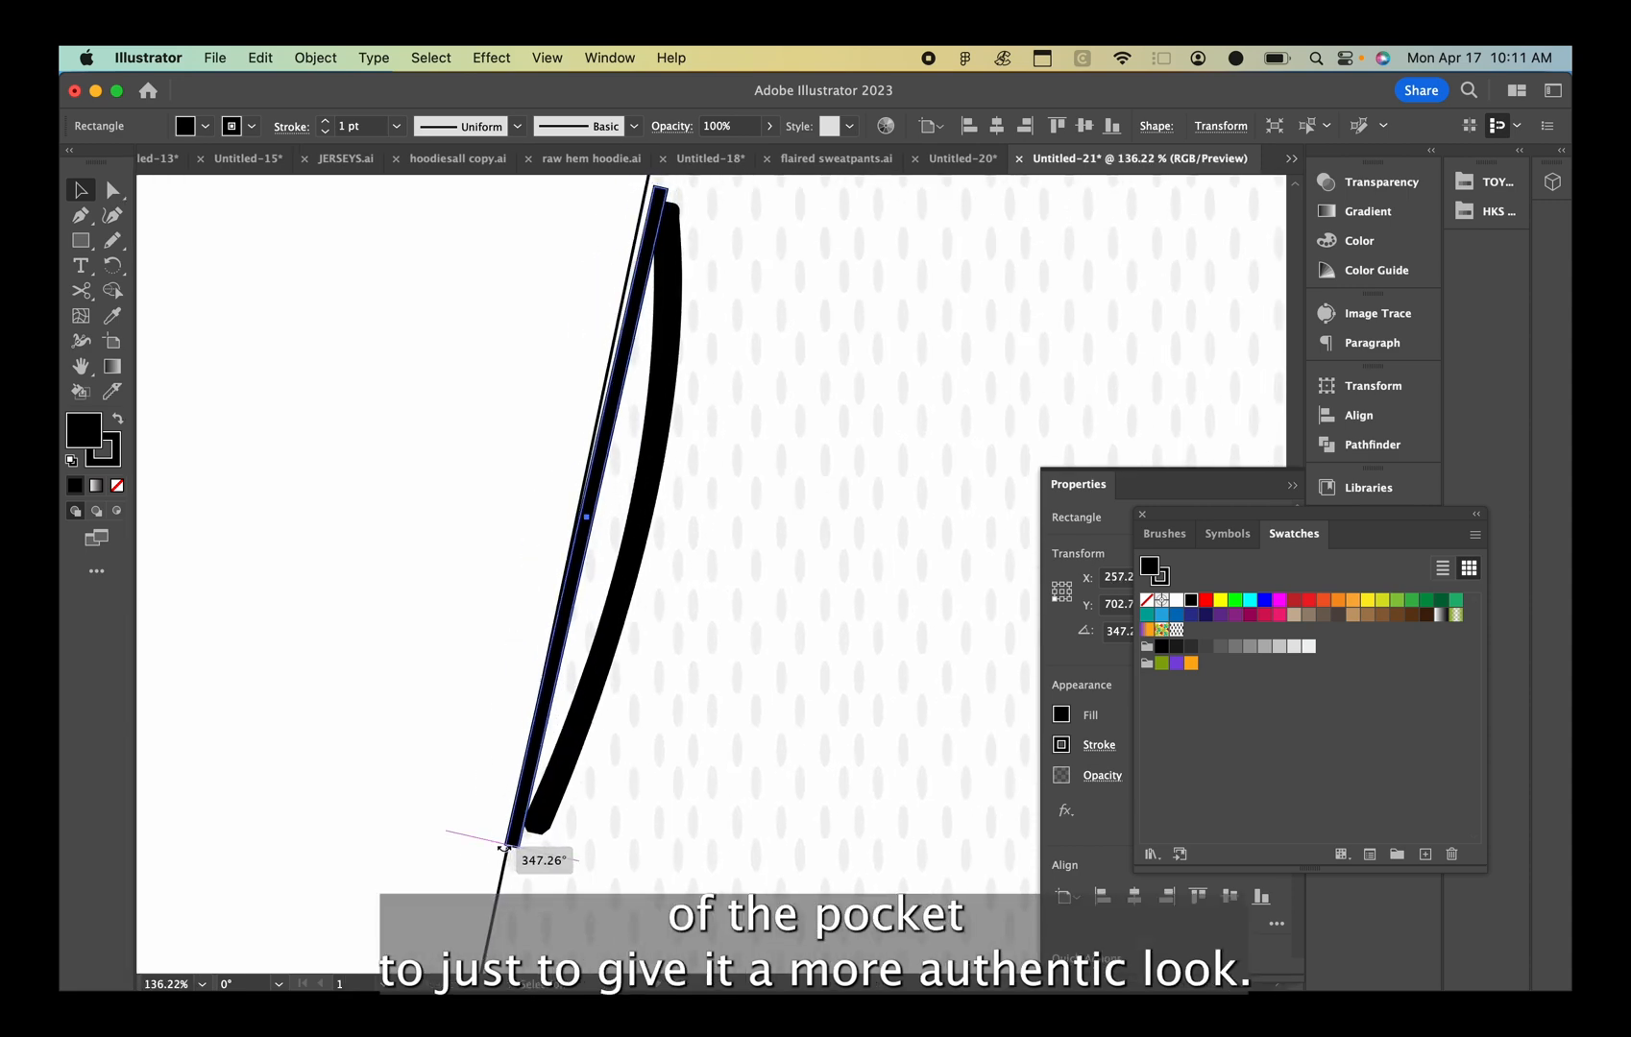
pyautogui.moveTo(503, 848); pyautogui.dragTo(562, 856)
pyautogui.click(400, 722)
# Nudge the straight and curved pocket bars together so their ends line up on the left side seam
pyautogui.scroll(-3, 400, 722)
pyautogui.scroll(5, 400, 723)
pyautogui.click(640, 464)
pyautogui.scroll(-4, 563, 856)
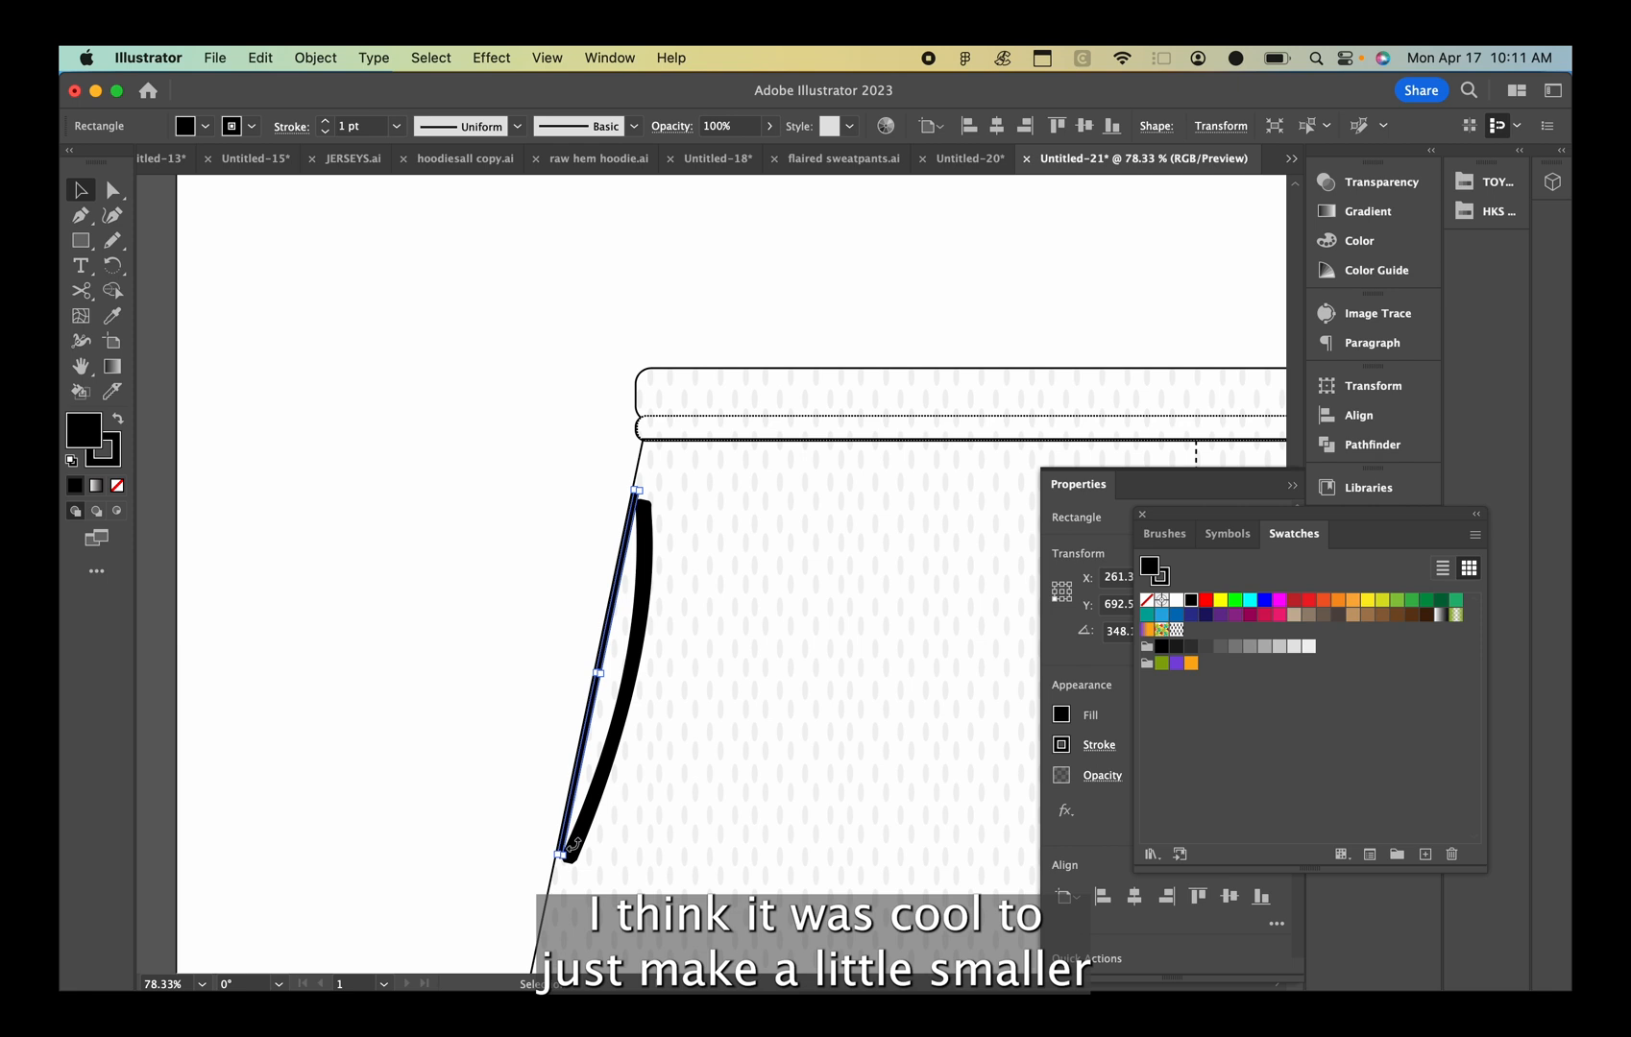
pyautogui.click(581, 784)
pyautogui.click(575, 783)
pyautogui.click(506, 720)
pyautogui.moveTo(611, 758); pyautogui.dragTo(609, 758)
pyautogui.click(487, 749)
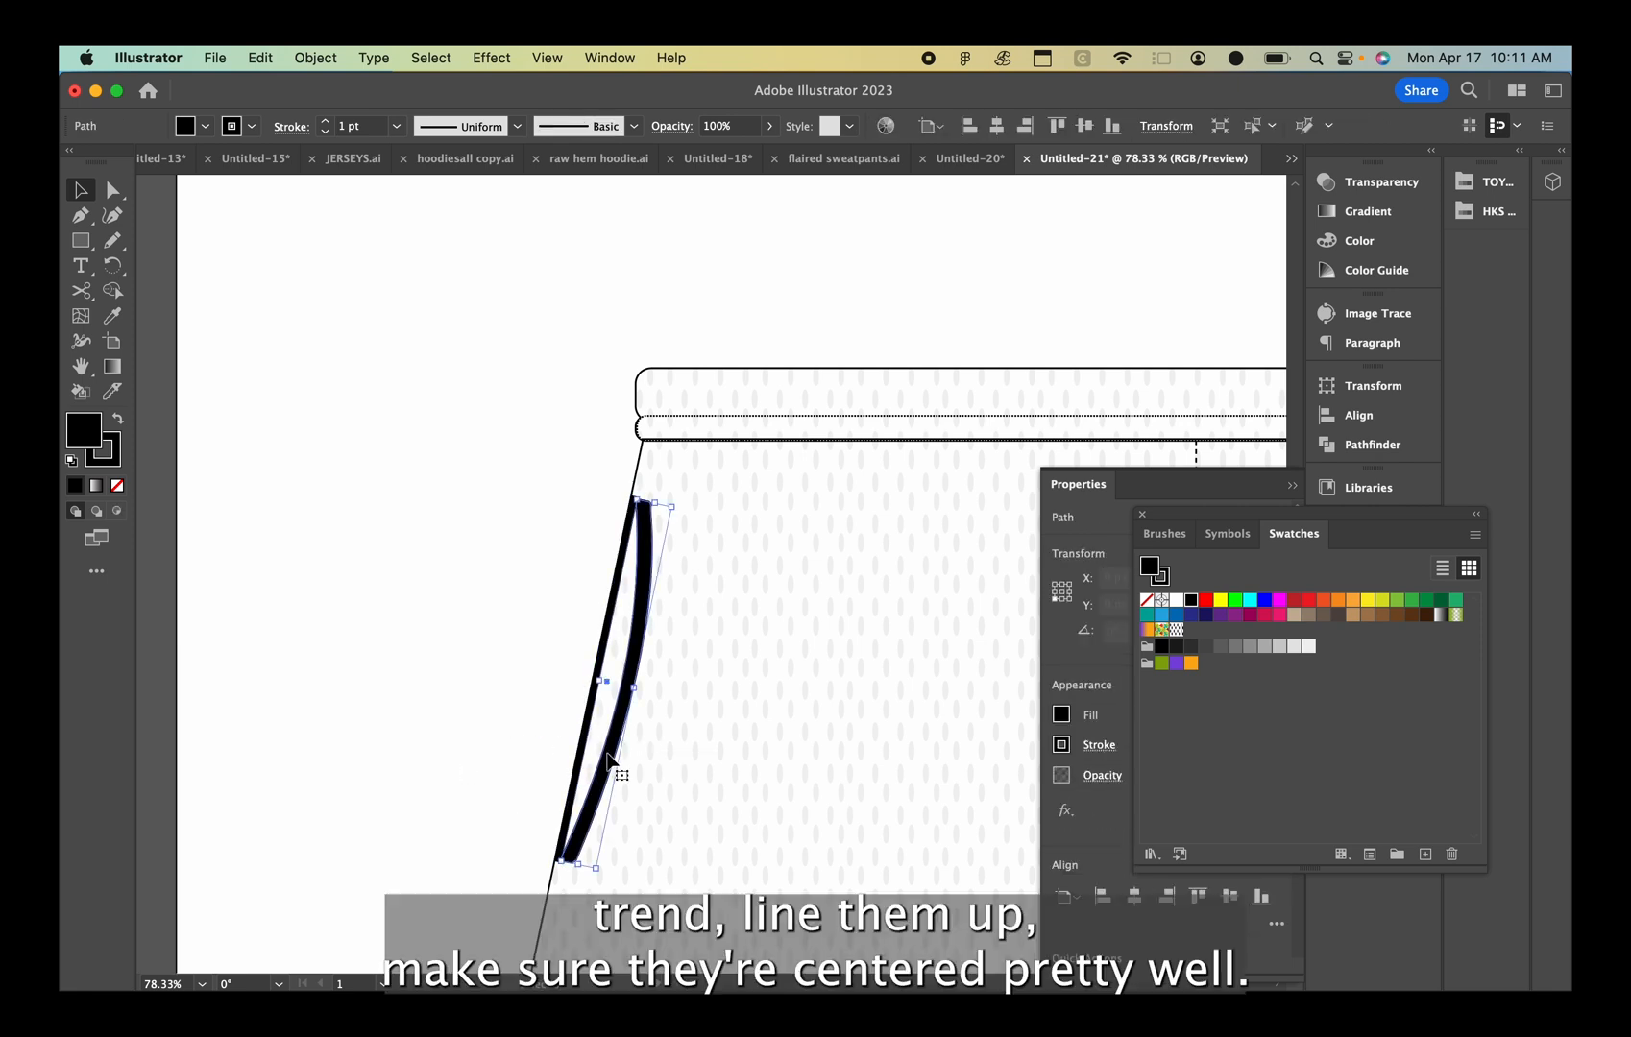
# Select the straight and curved pocket bars and align them by their vertical centers
pyautogui.scroll(3, 487, 750)
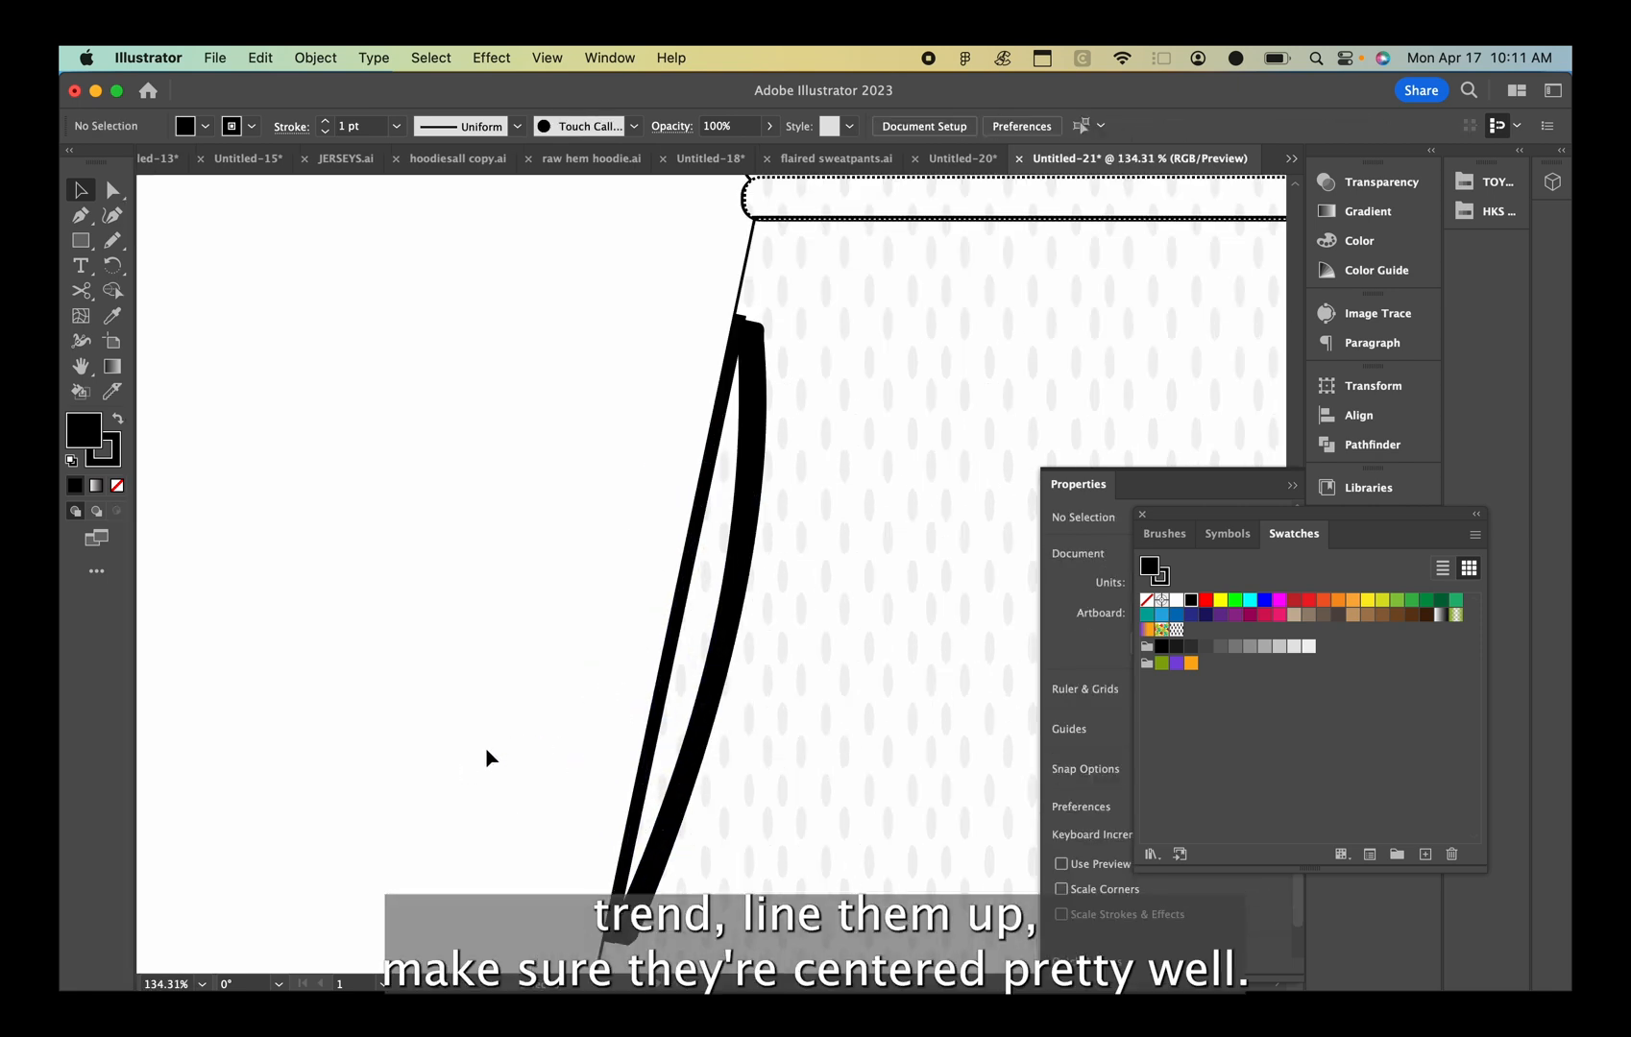
pyautogui.click(765, 482)
pyautogui.click(623, 457)
pyautogui.click(680, 582)
pyautogui.keyDown('shift'); pyautogui.click(725, 624); pyautogui.keyUp('shift')
pyautogui.click(1084, 126)
pyautogui.click(555, 543)
# Fine-tune the placement of the pocket bars so their ends meet closely along the side seam
pyautogui.scroll(-3, 696, 593)
pyautogui.click(696, 594)
pyautogui.scroll(4, 655, 797)
pyautogui.moveTo(633, 696); pyautogui.dragTo(661, 689)
pyautogui.scroll(-5, 674, 716)
pyautogui.click(674, 715)
pyautogui.scroll(12, 670, 703)
pyautogui.click(676, 676)
pyautogui.click(715, 727)
pyautogui.scroll(-17, 715, 727)
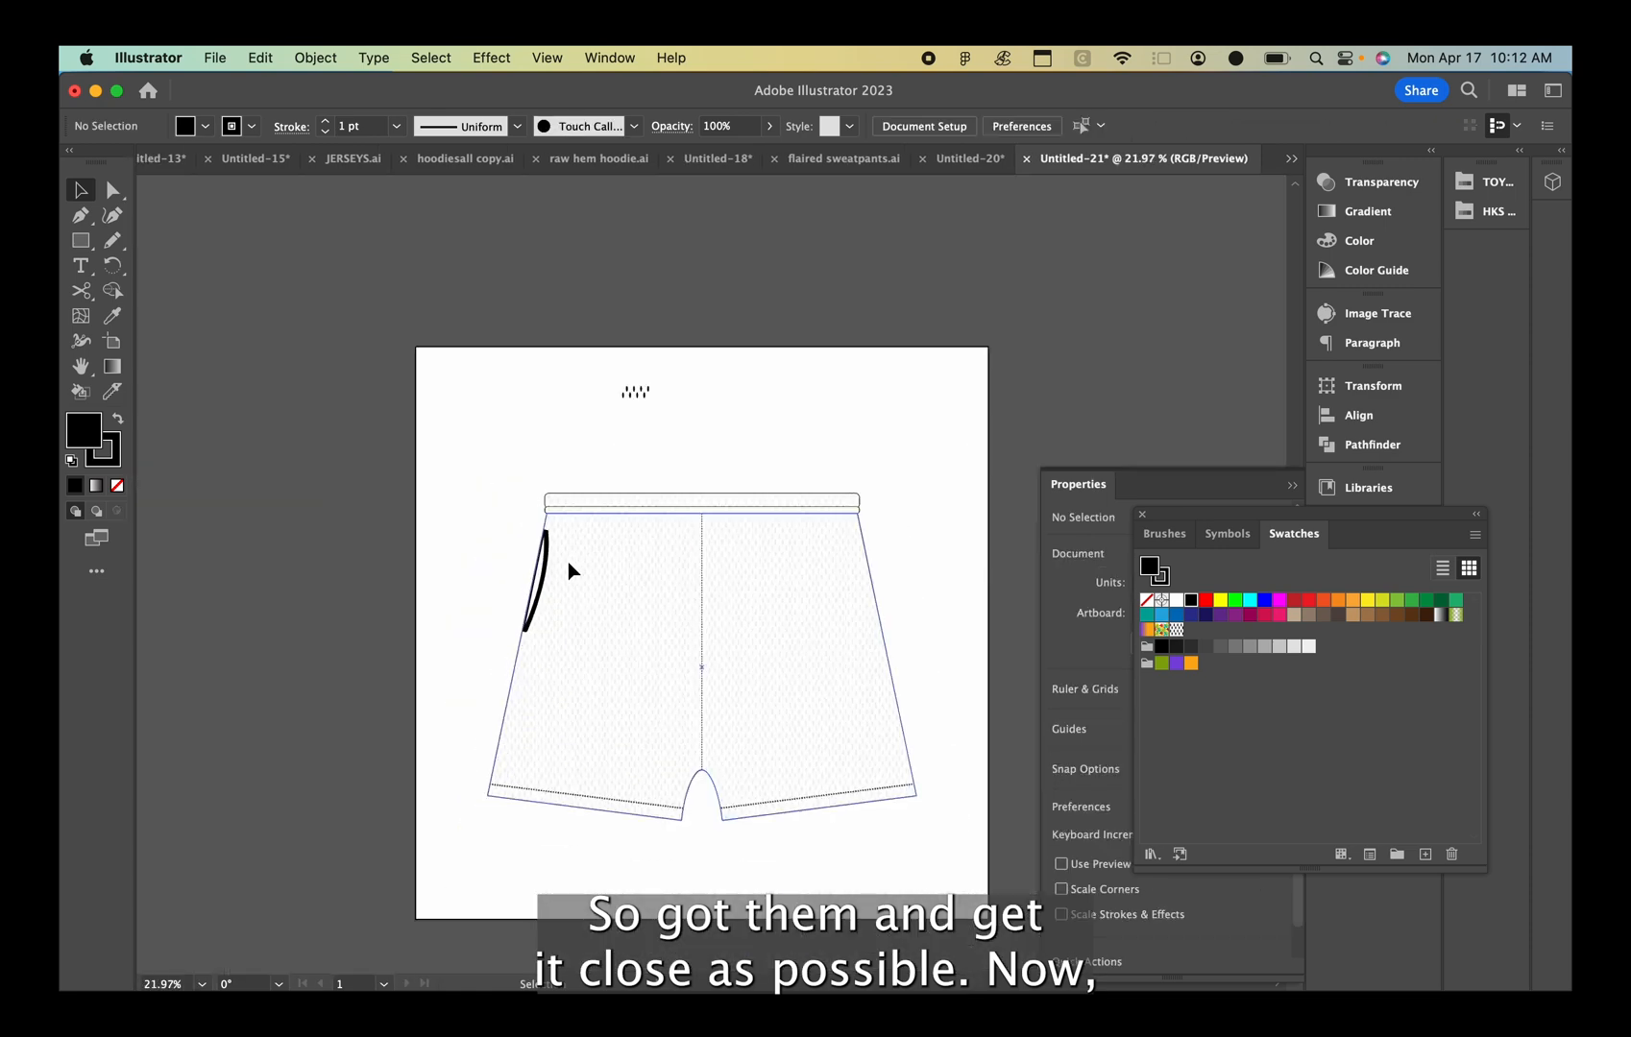
# Group the straight and curved pocket bars
pyautogui.scroll(3, 569, 562)
pyautogui.click(537, 575)
pyautogui.scroll(-4, 537, 575)
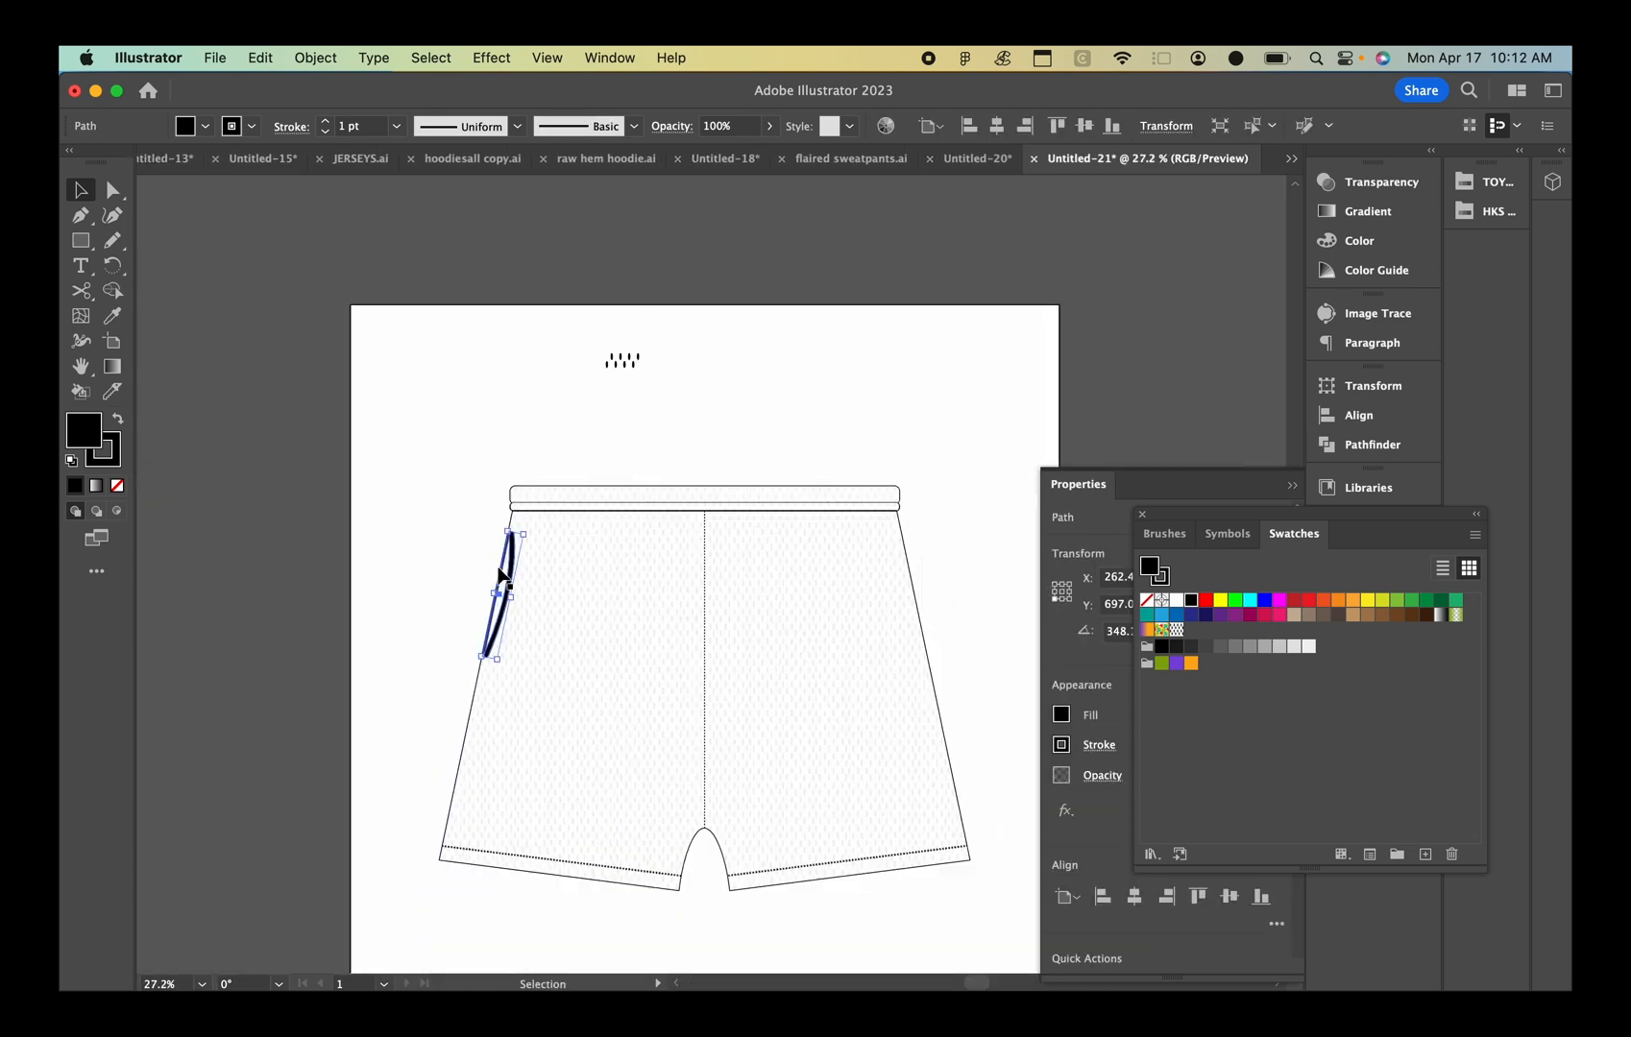
pyautogui.press('super+g')
pyautogui.click(1131, 422)
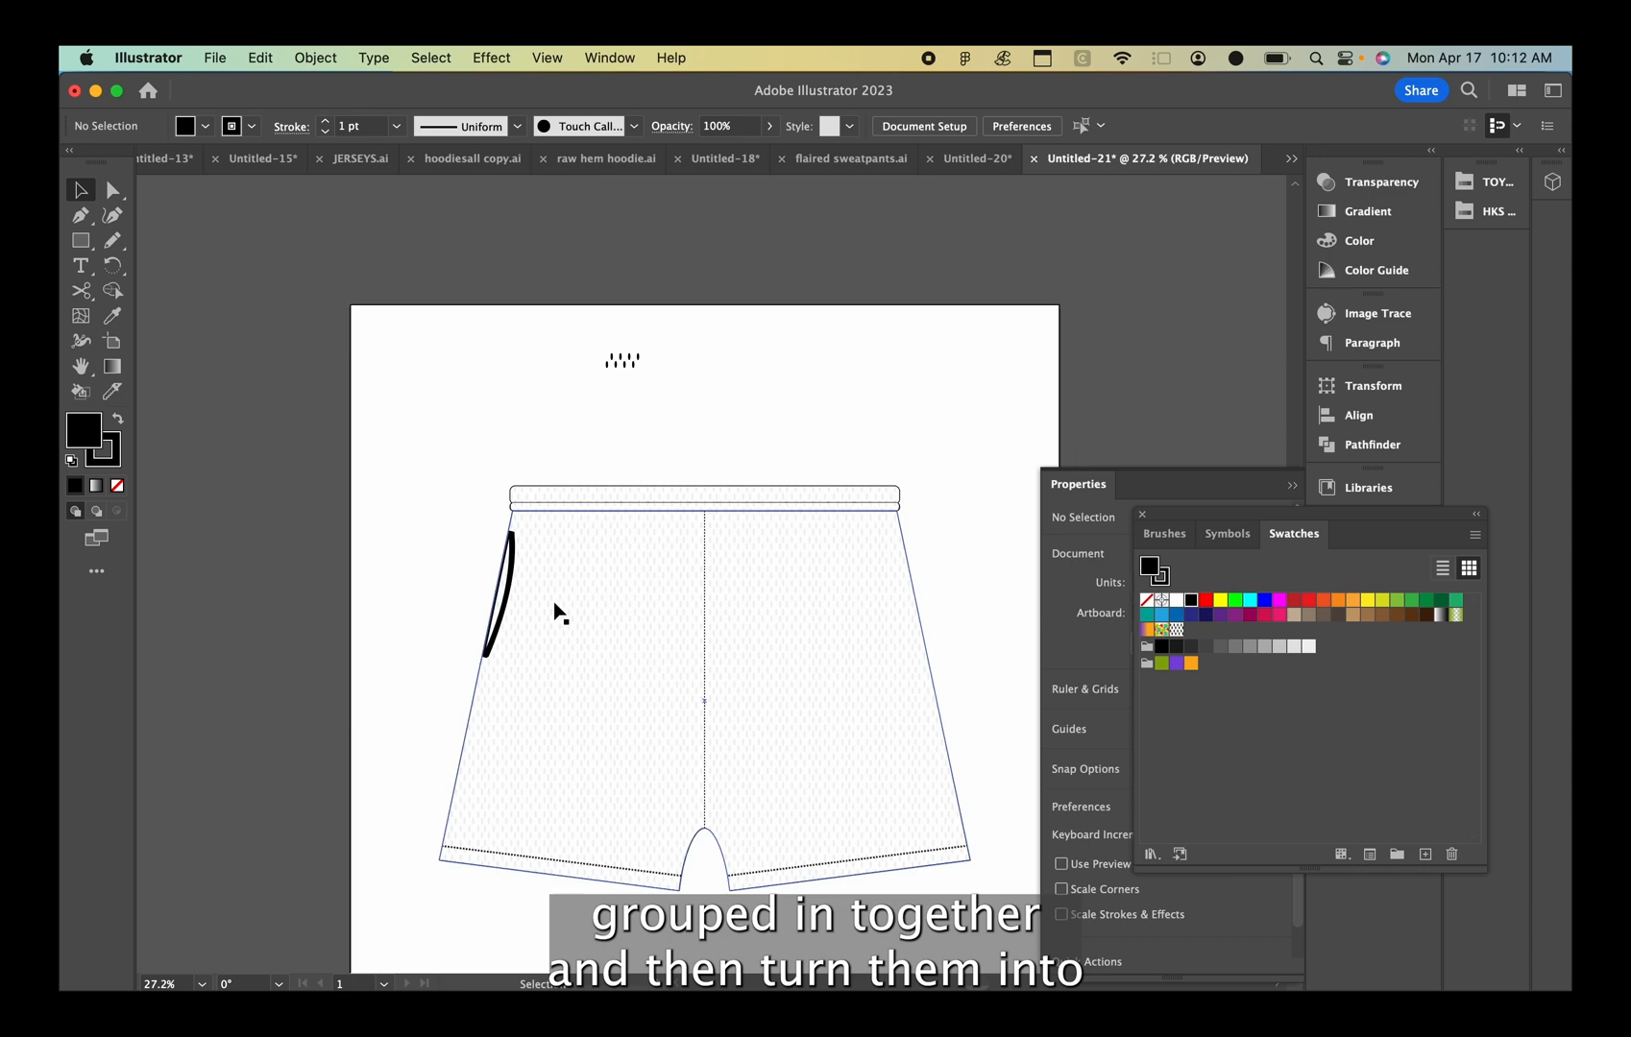
# Remove the pocket group's stroke and set its fill to dark grey 2d2d2d
pyautogui.click(506, 591)
pyautogui.click(108, 454)
pyautogui.click(114, 486)
pyautogui.doubleClick(75, 433)
pyautogui.moveTo(317, 547); pyautogui.dragTo(142, 600)
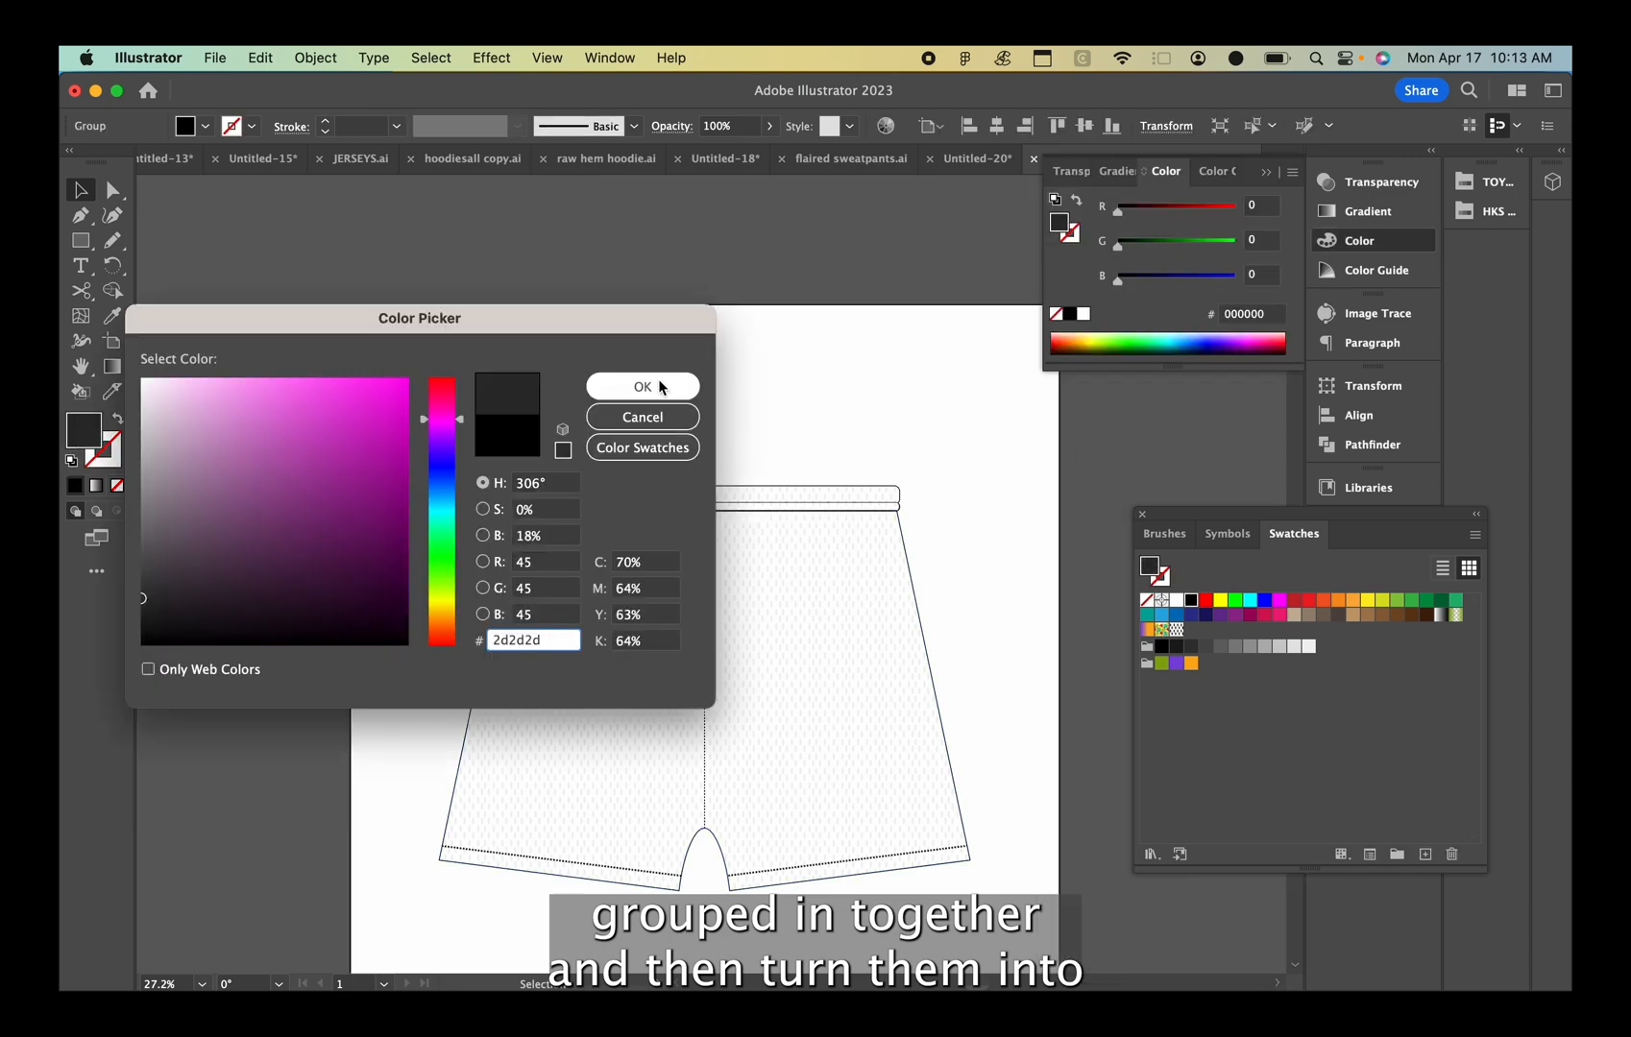
pyautogui.click(657, 384)
pyautogui.click(629, 459)
# Combine the grouped pocket bars into a single shape with Pathfinder
pyautogui.click(502, 624)
pyautogui.click(1371, 445)
pyautogui.click(1076, 487)
pyautogui.scroll(4, 467, 628)
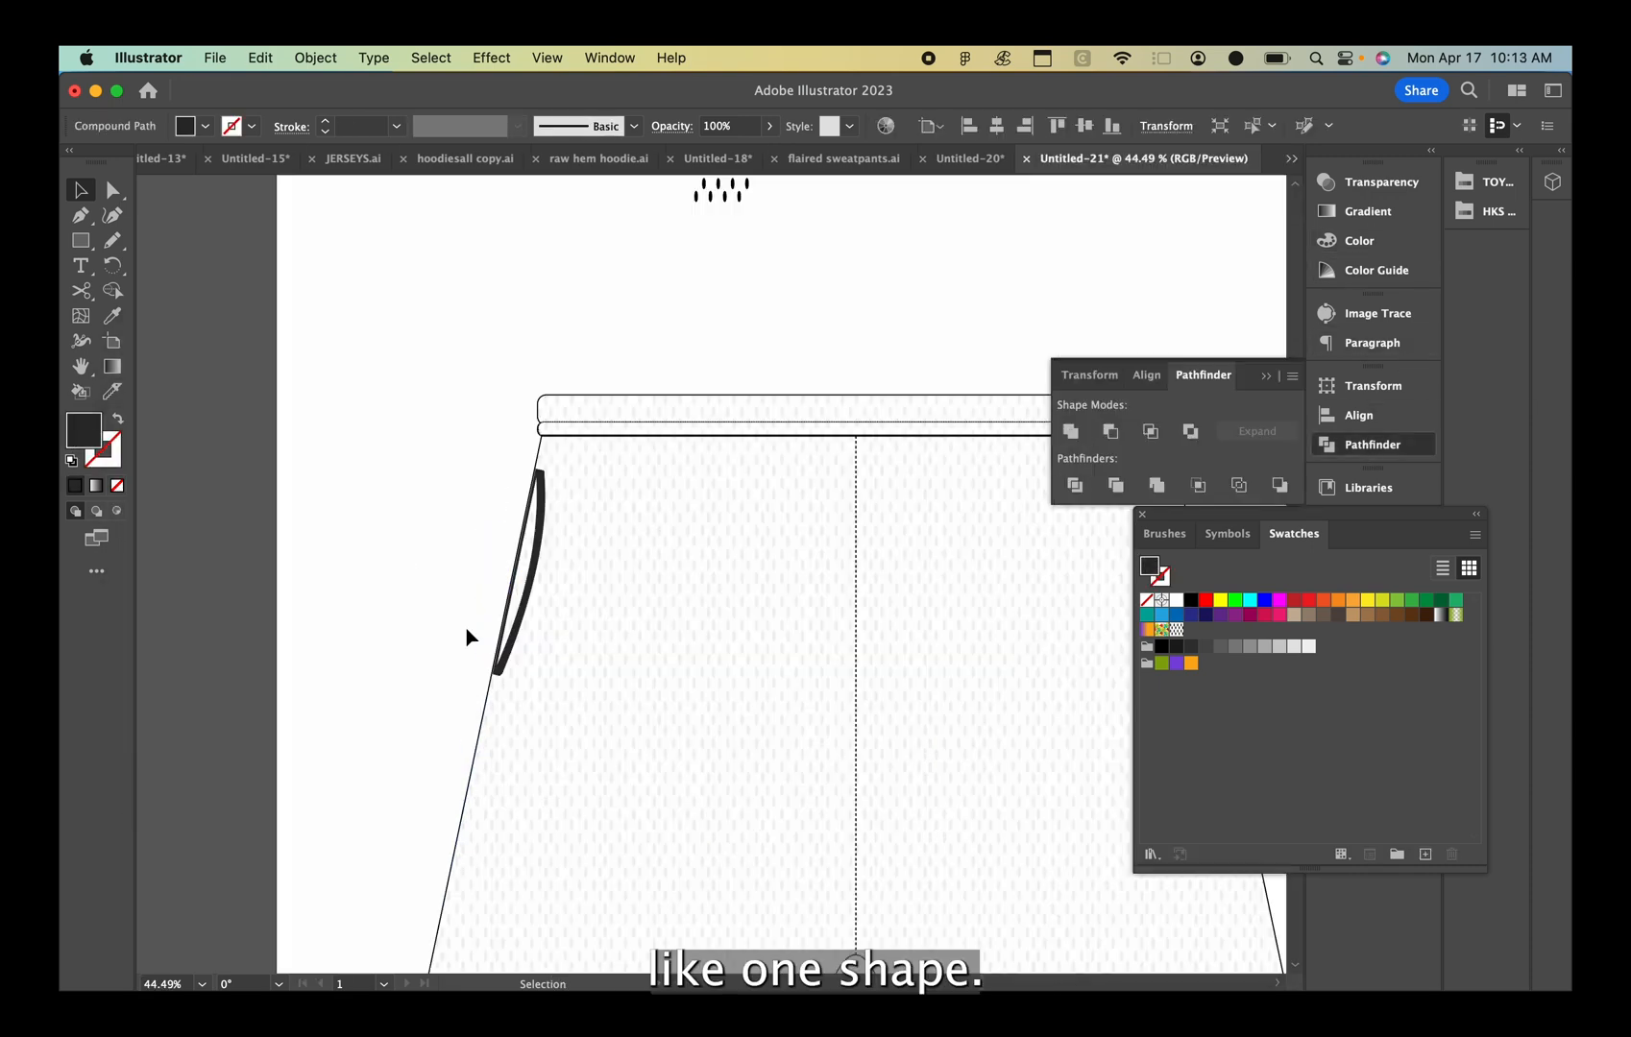
pyautogui.click(467, 628)
# Duplicate the pocket shape, flip the copy horizontally and place it at the matching spot on the right side seam
pyautogui.click(542, 634)
pyautogui.scroll(-5, 449, 605)
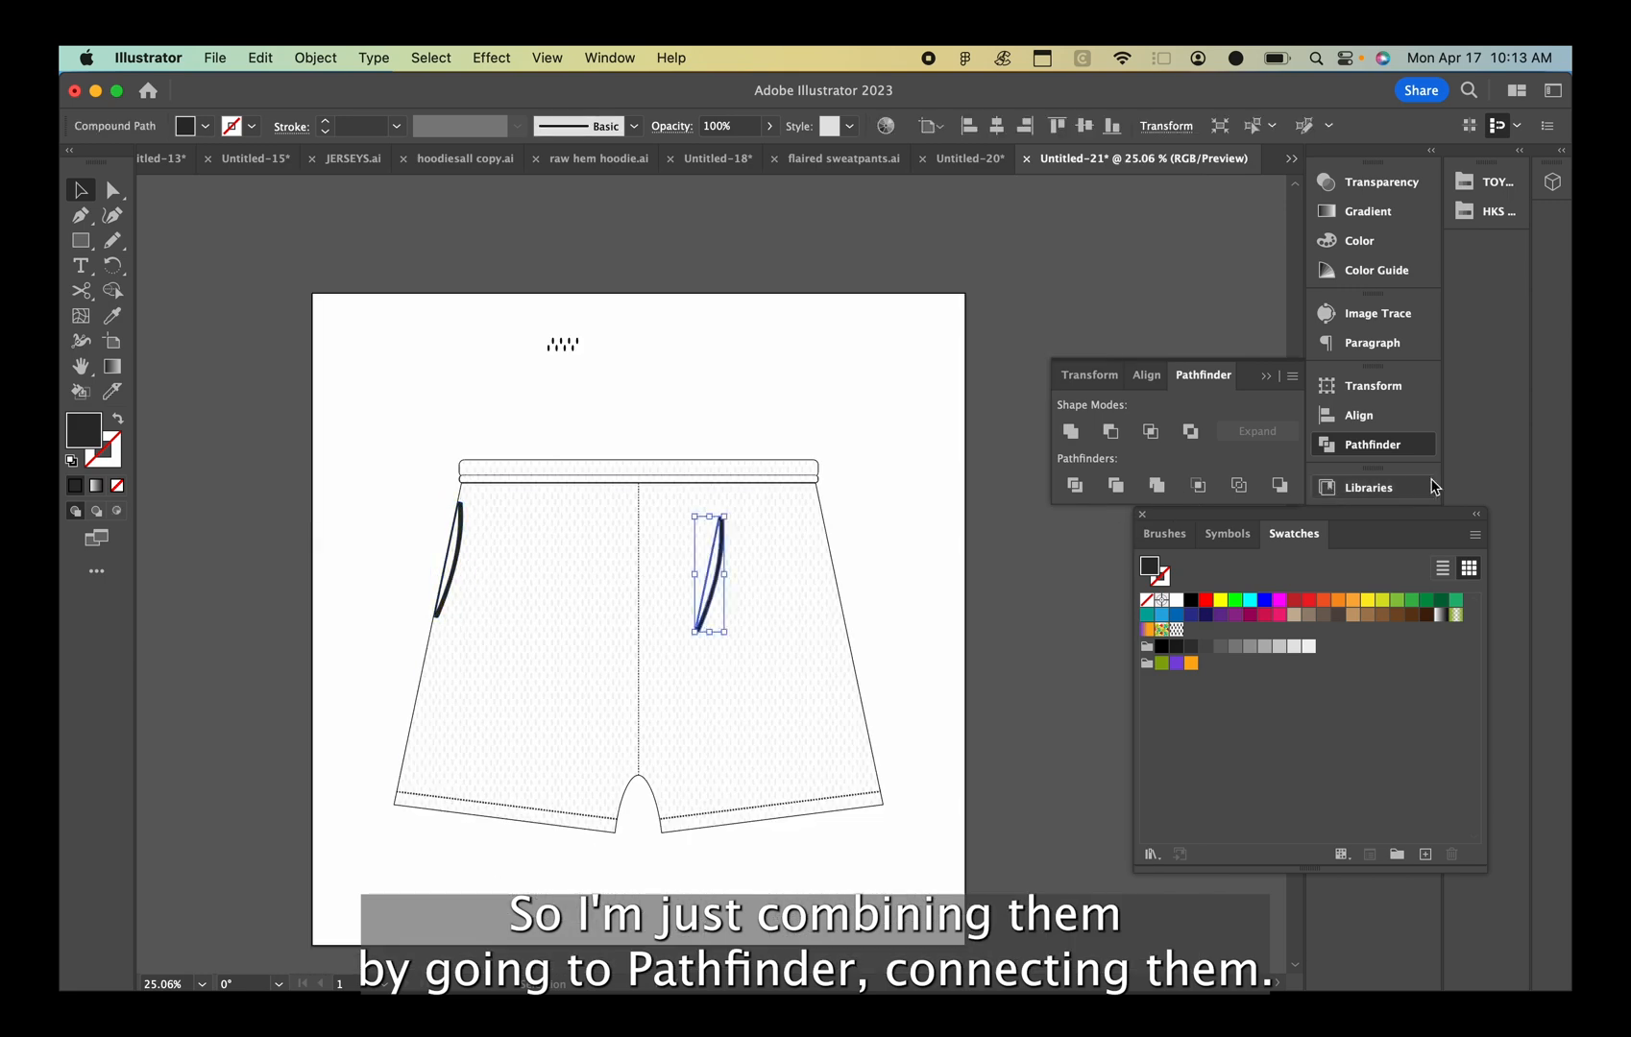
pyautogui.moveTo(1412, 514); pyautogui.dragTo(1412, 665)
pyautogui.click(1373, 573)
pyautogui.click(1212, 633)
pyautogui.scroll(2, 745, 571)
pyautogui.moveTo(631, 597); pyautogui.dragTo(862, 576)
pyautogui.click(929, 590)
pyautogui.scroll(-2, 588, 523)
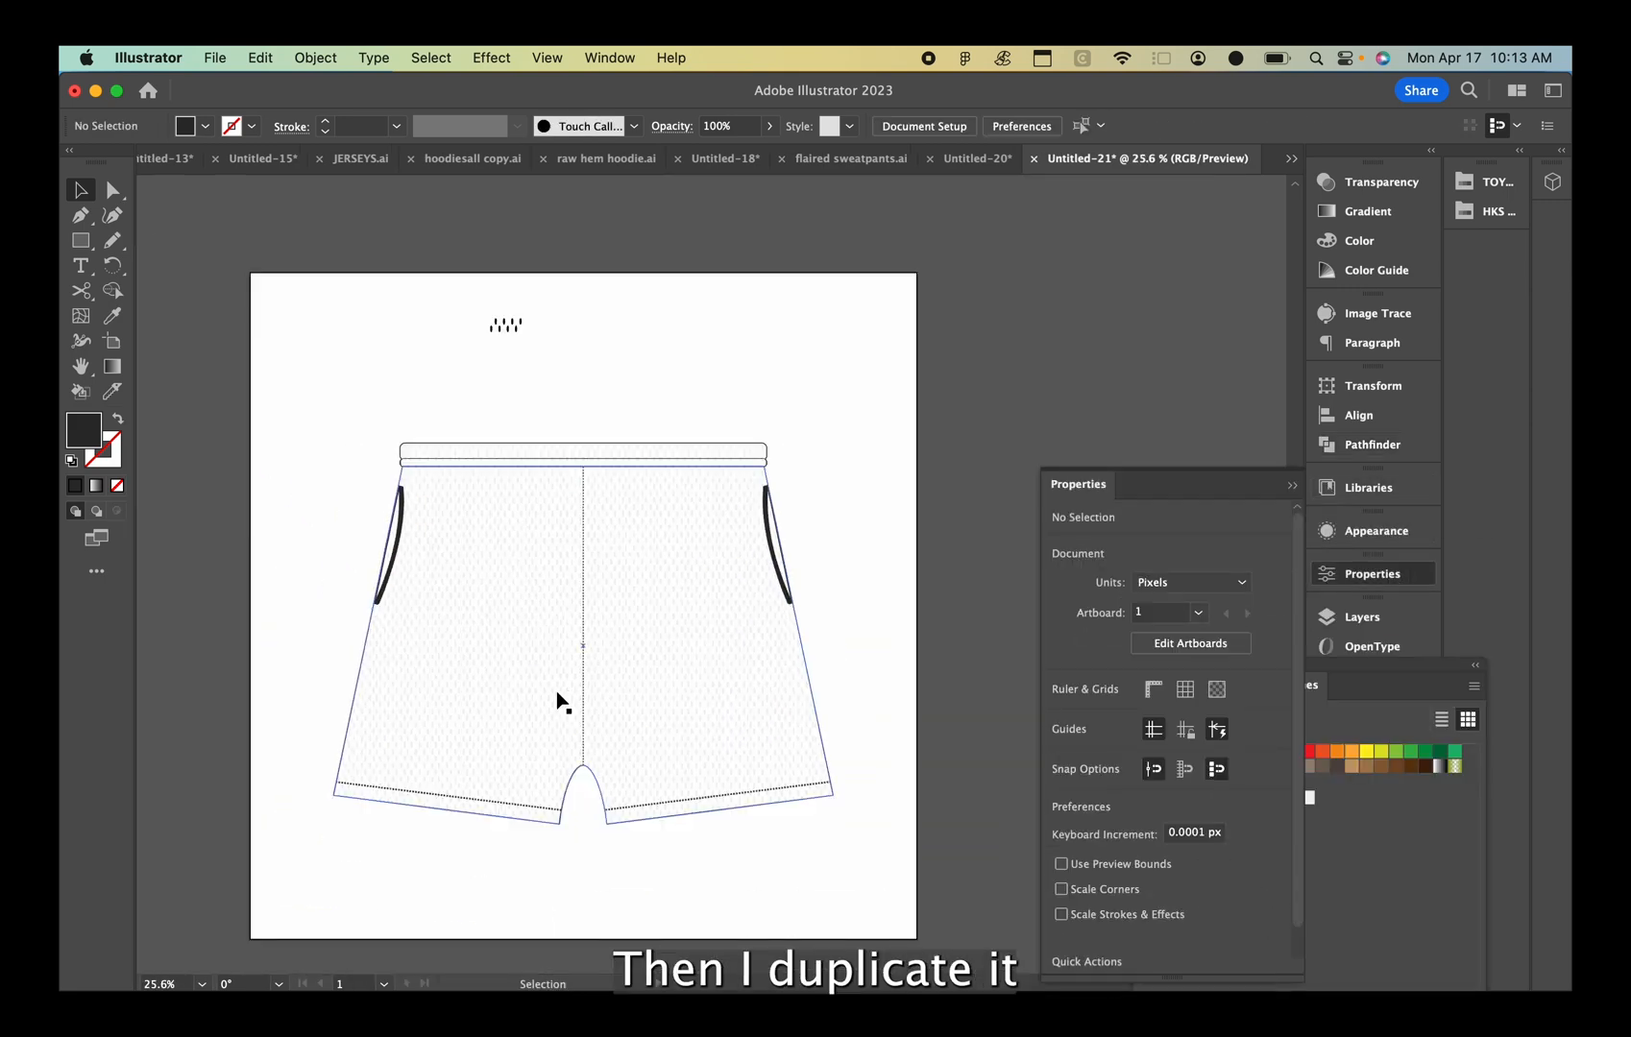
pyautogui.scroll(1, 559, 702)
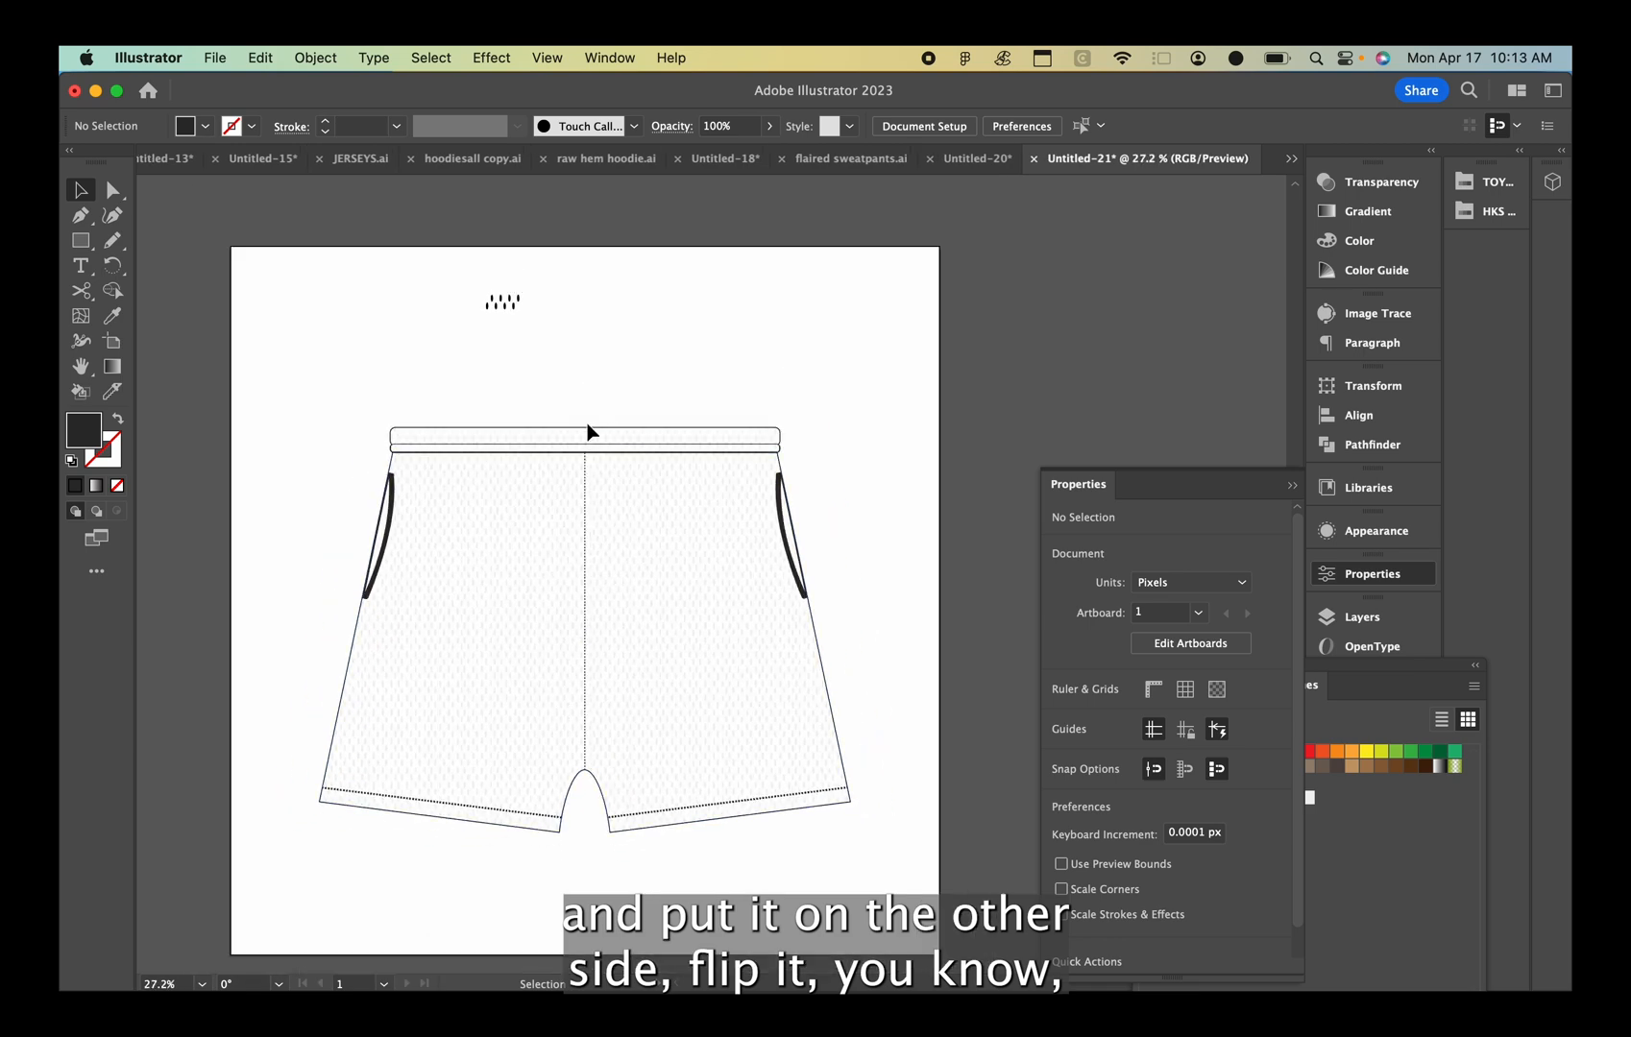
# Duplicate the mesh-filled waistband shape and place the copy just above the shorts
pyautogui.scroll(1, 587, 438)
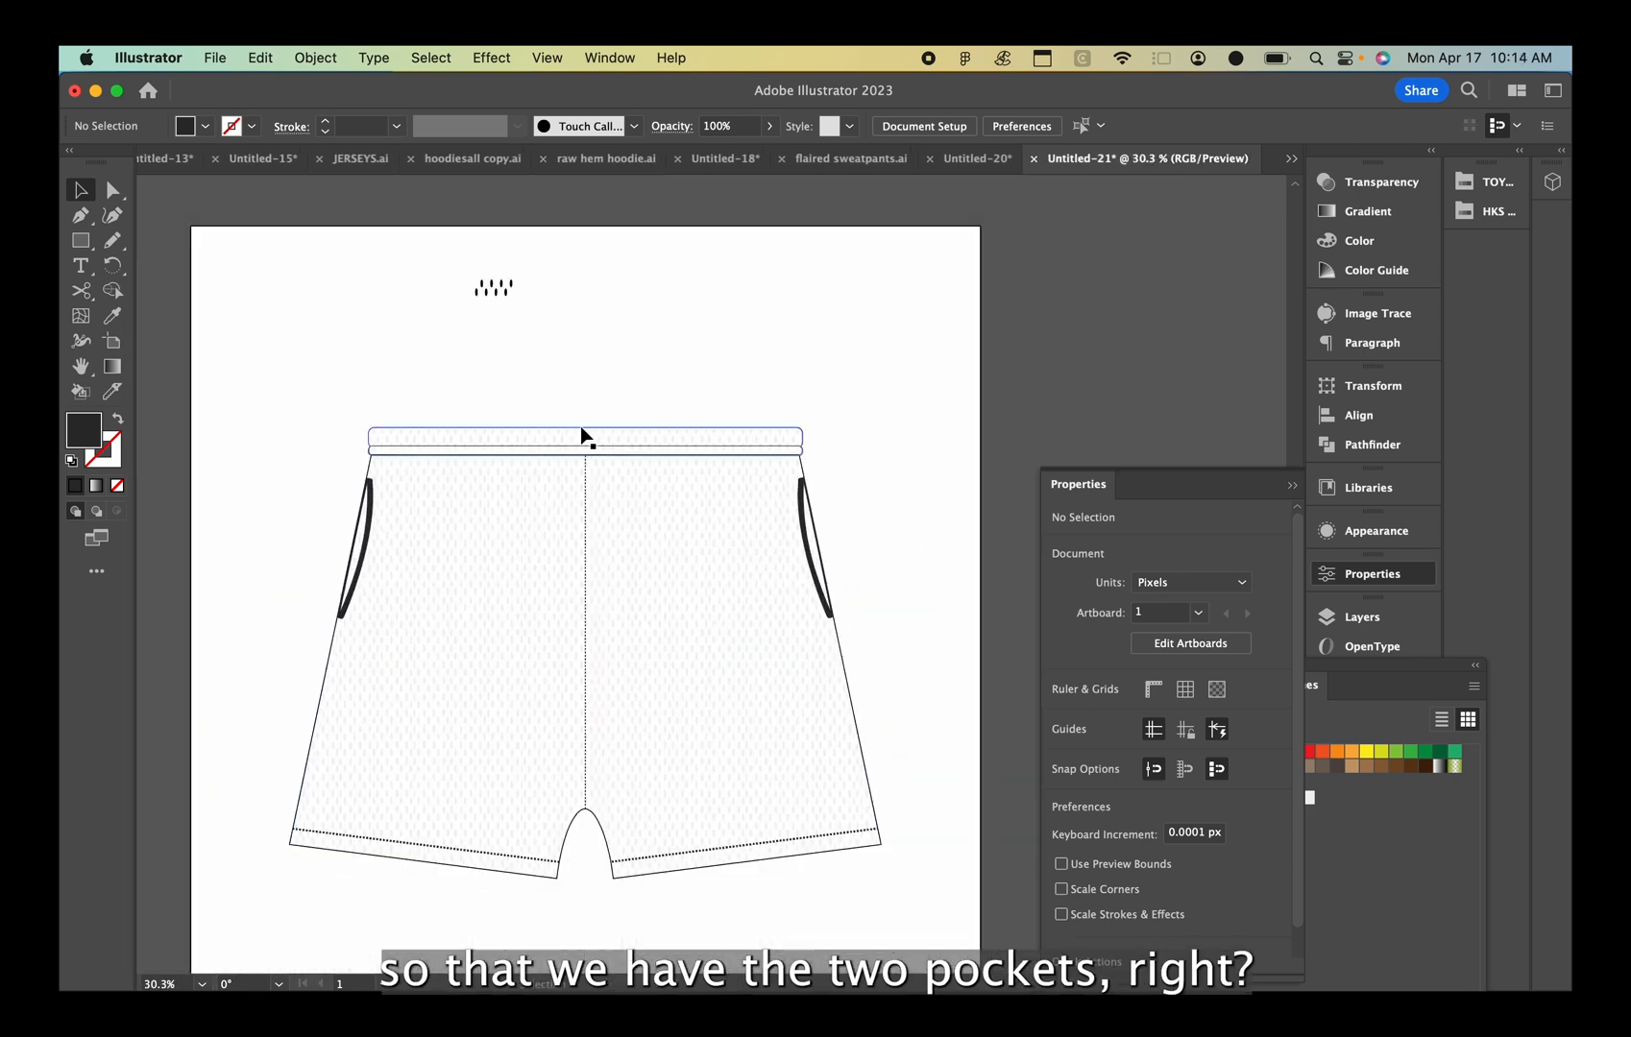
pyautogui.scroll(-2, 581, 435)
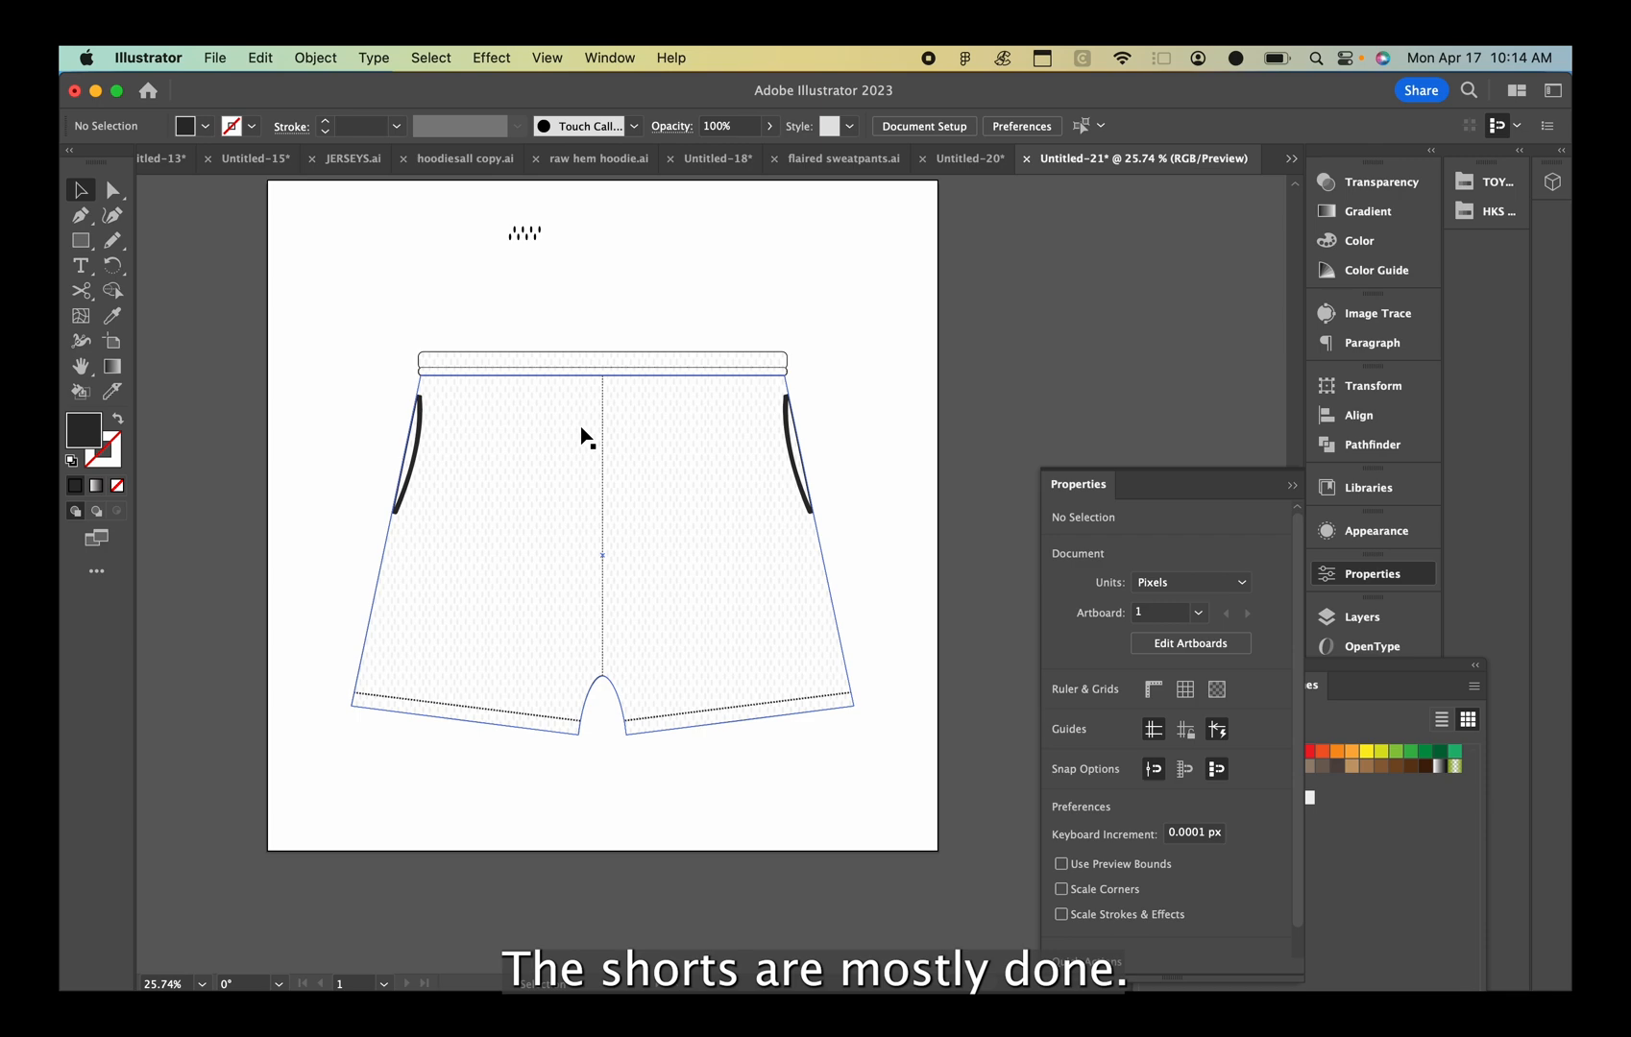
pyautogui.scroll(2, 616, 341)
pyautogui.click(616, 352)
pyautogui.moveTo(616, 352)
pyautogui.mouseDown()
pyautogui.moveTo(677, 572)
pyautogui.moveTo(568, 276)
pyautogui.mouseUp()
# Remove the waistband copy's stroke and replace its mesh pattern with a solid grey 898989 fill
pyautogui.click(106, 454)
pyautogui.click(115, 485)
pyautogui.click(84, 431)
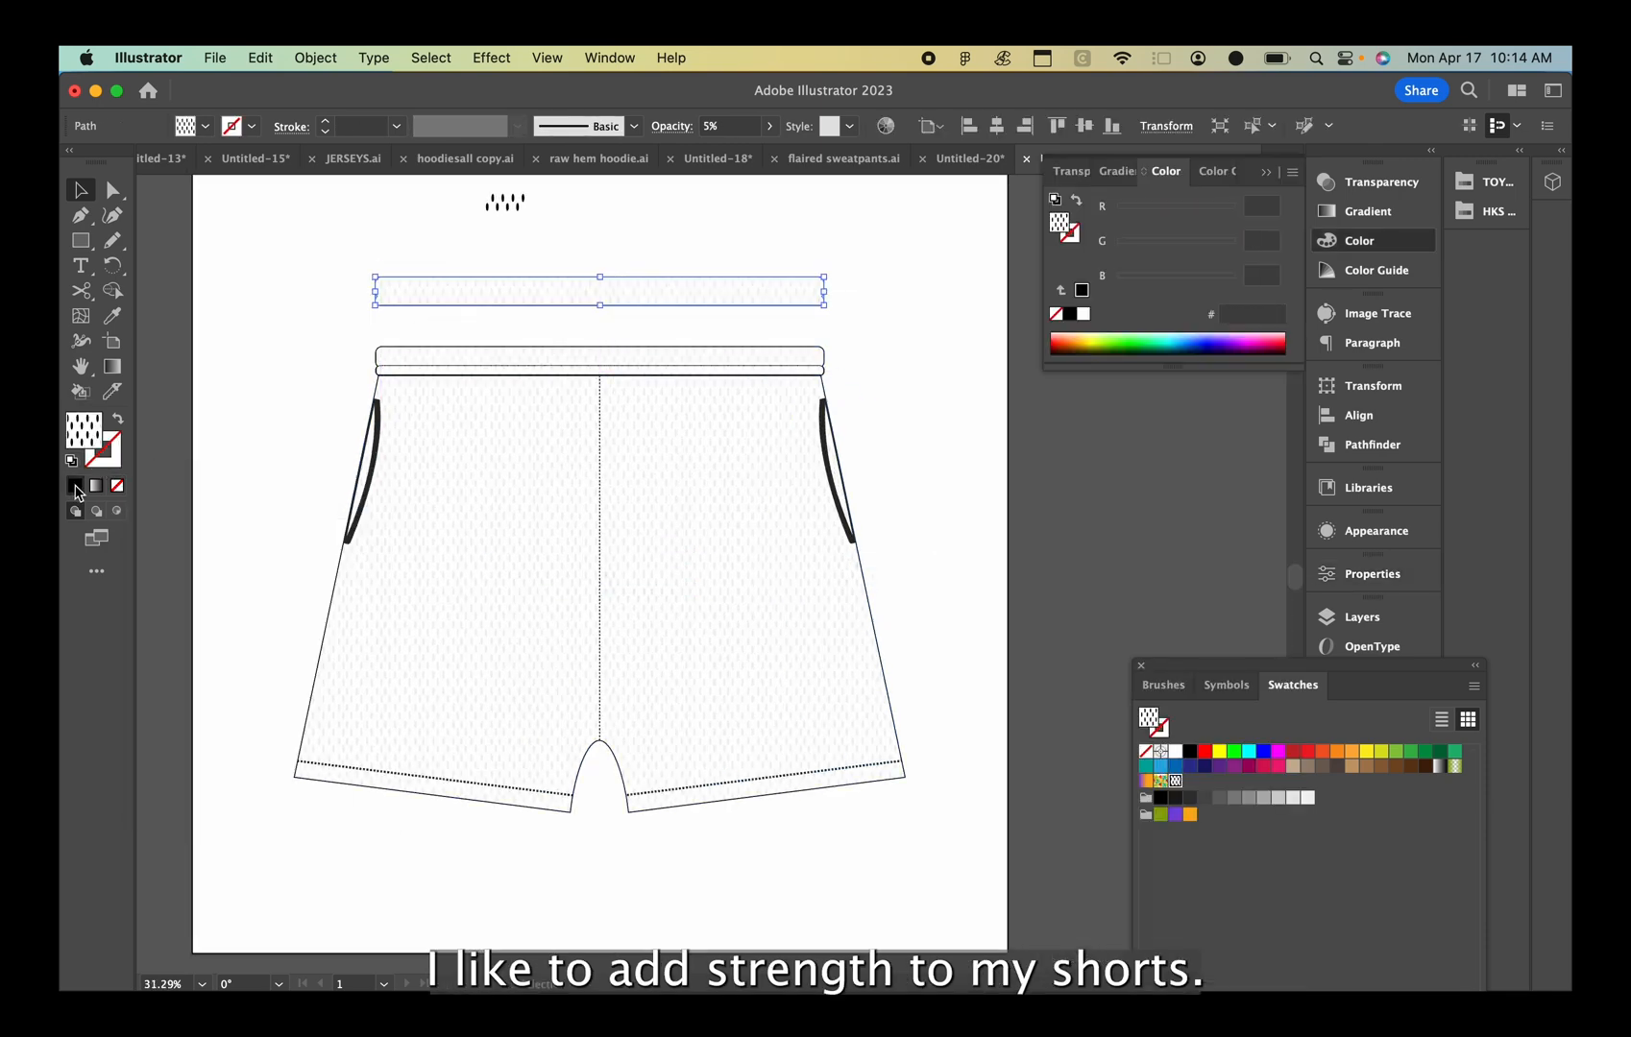
pyautogui.click(75, 484)
pyautogui.doubleClick(77, 430)
pyautogui.write('898989')
pyautogui.press('Return')
# Try a 90° Scribble effect with wider line spacing on the waistband copy
pyautogui.click(546, 58)
pyautogui.moveTo(491, 58)
pyautogui.moveTo(624, 368)
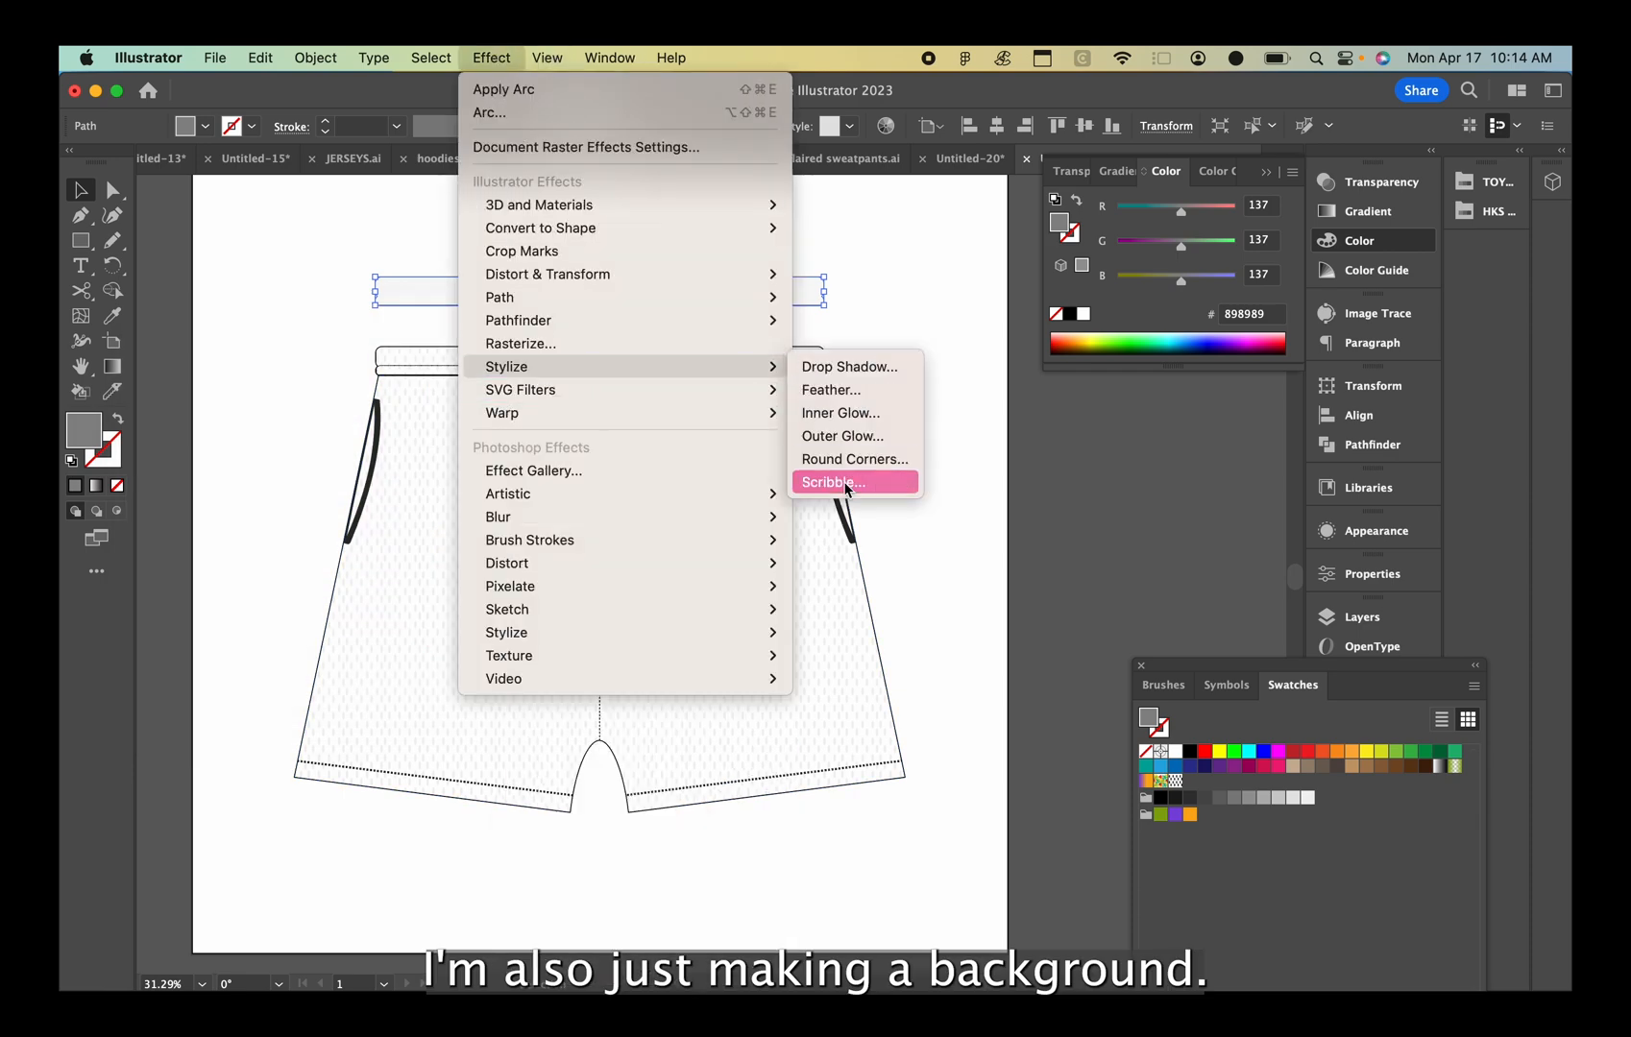
pyautogui.click(841, 483)
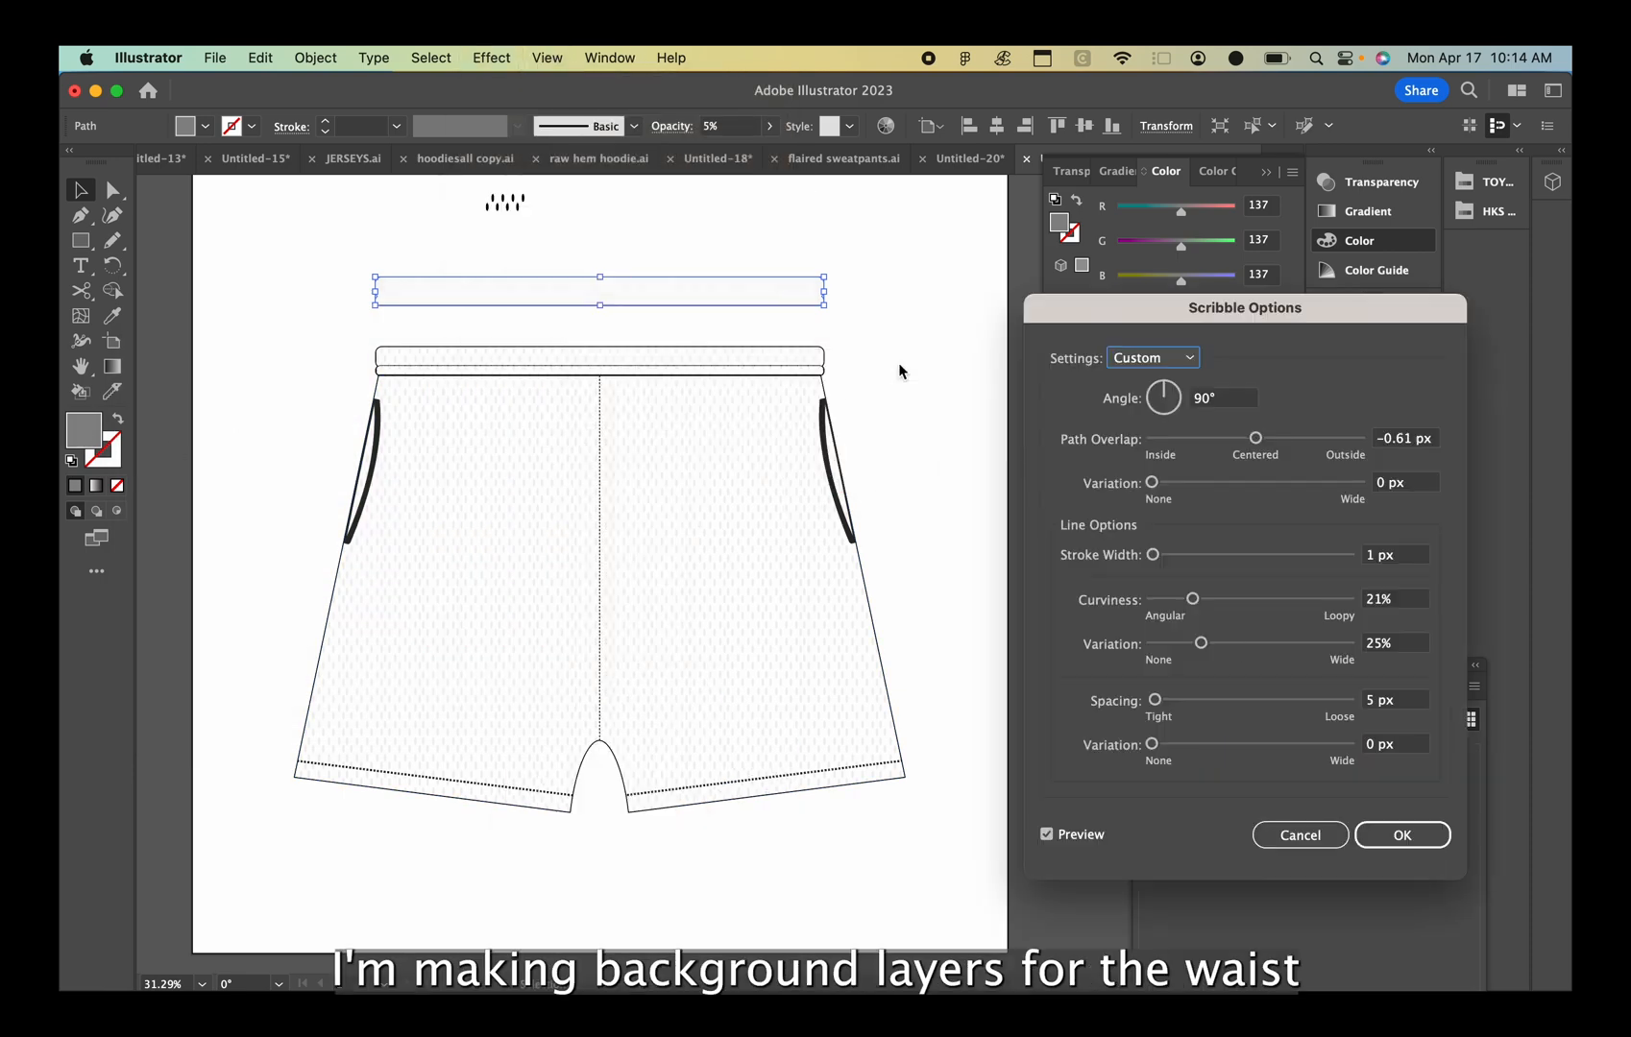
pyautogui.moveTo(1158, 701); pyautogui.dragTo(1160, 702)
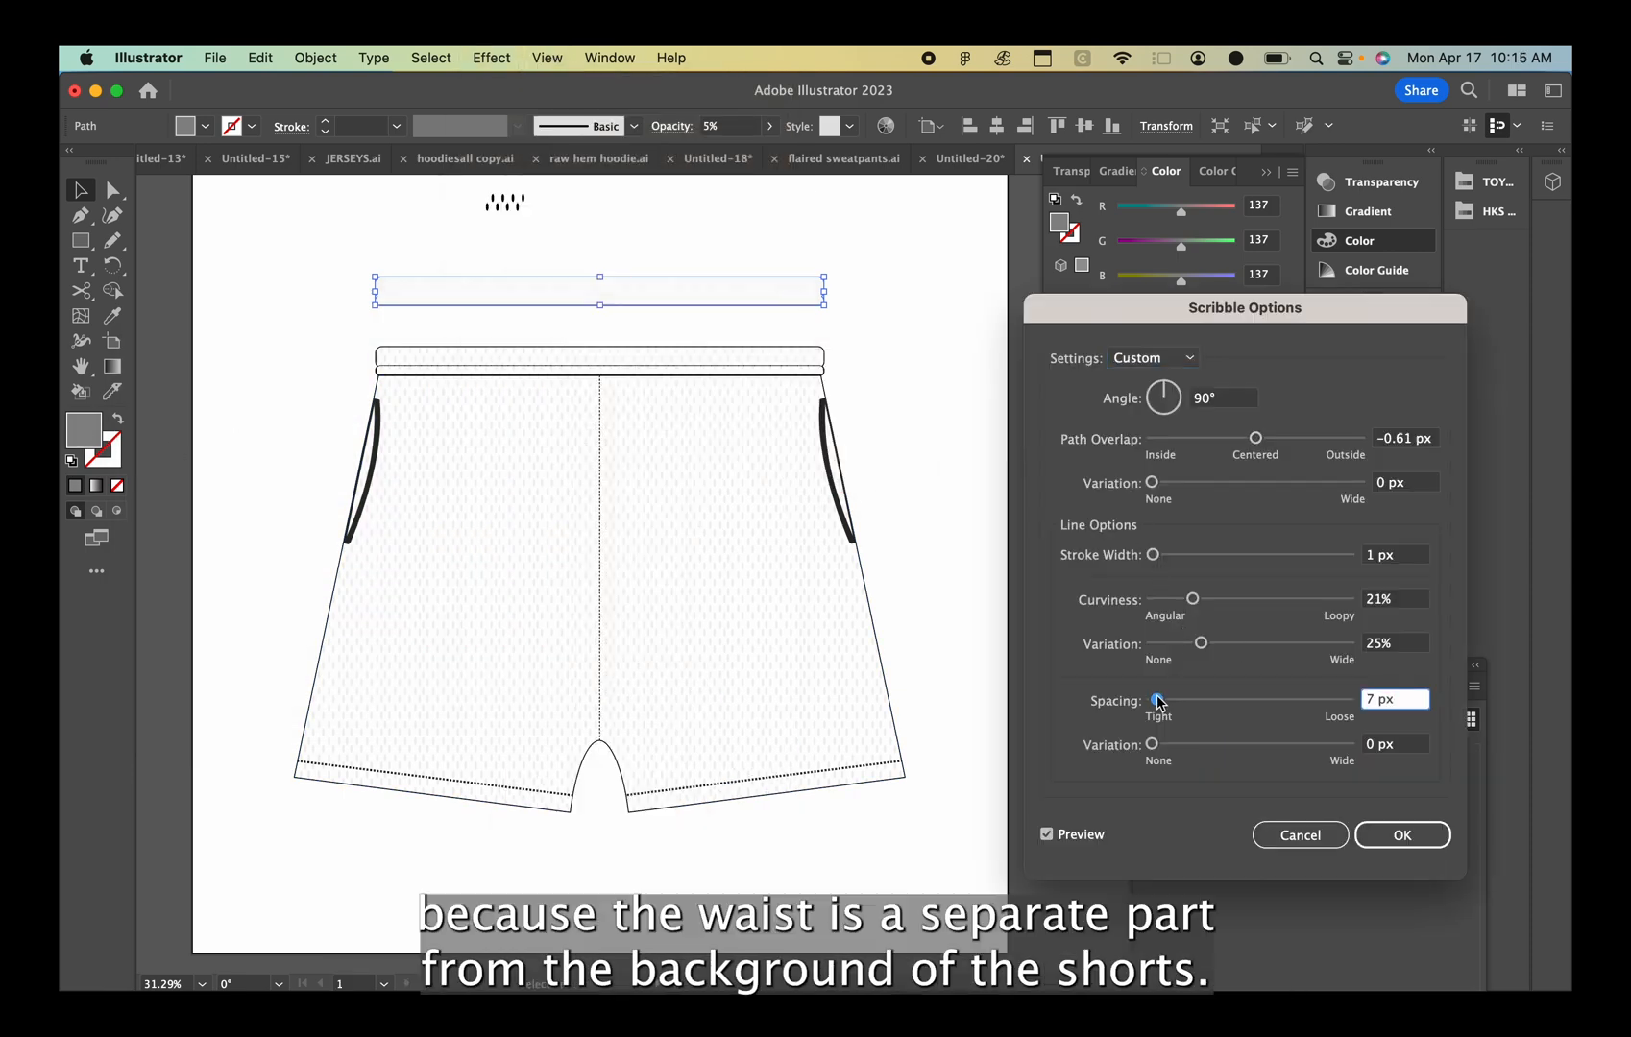
pyautogui.click(1400, 835)
# Try near-black fills on the scribbled waistband copy and undo the recent changes
pyautogui.doubleClick(83, 431)
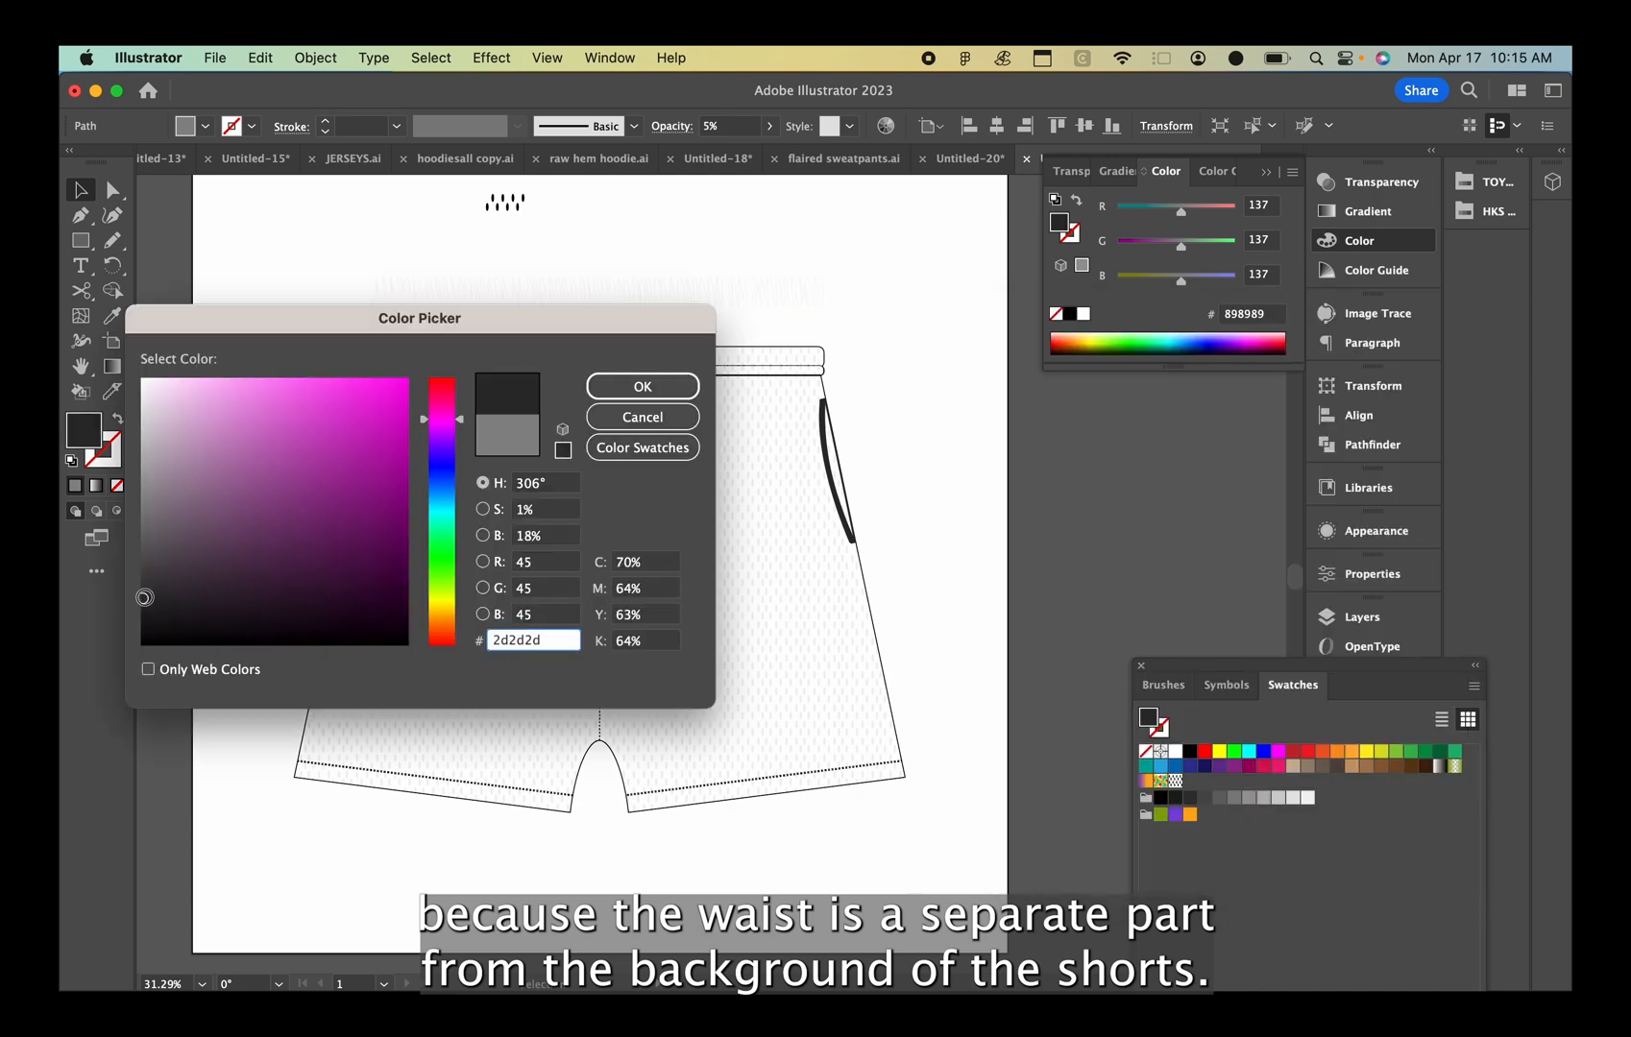
pyautogui.click(641, 386)
pyautogui.doubleClick(543, 301)
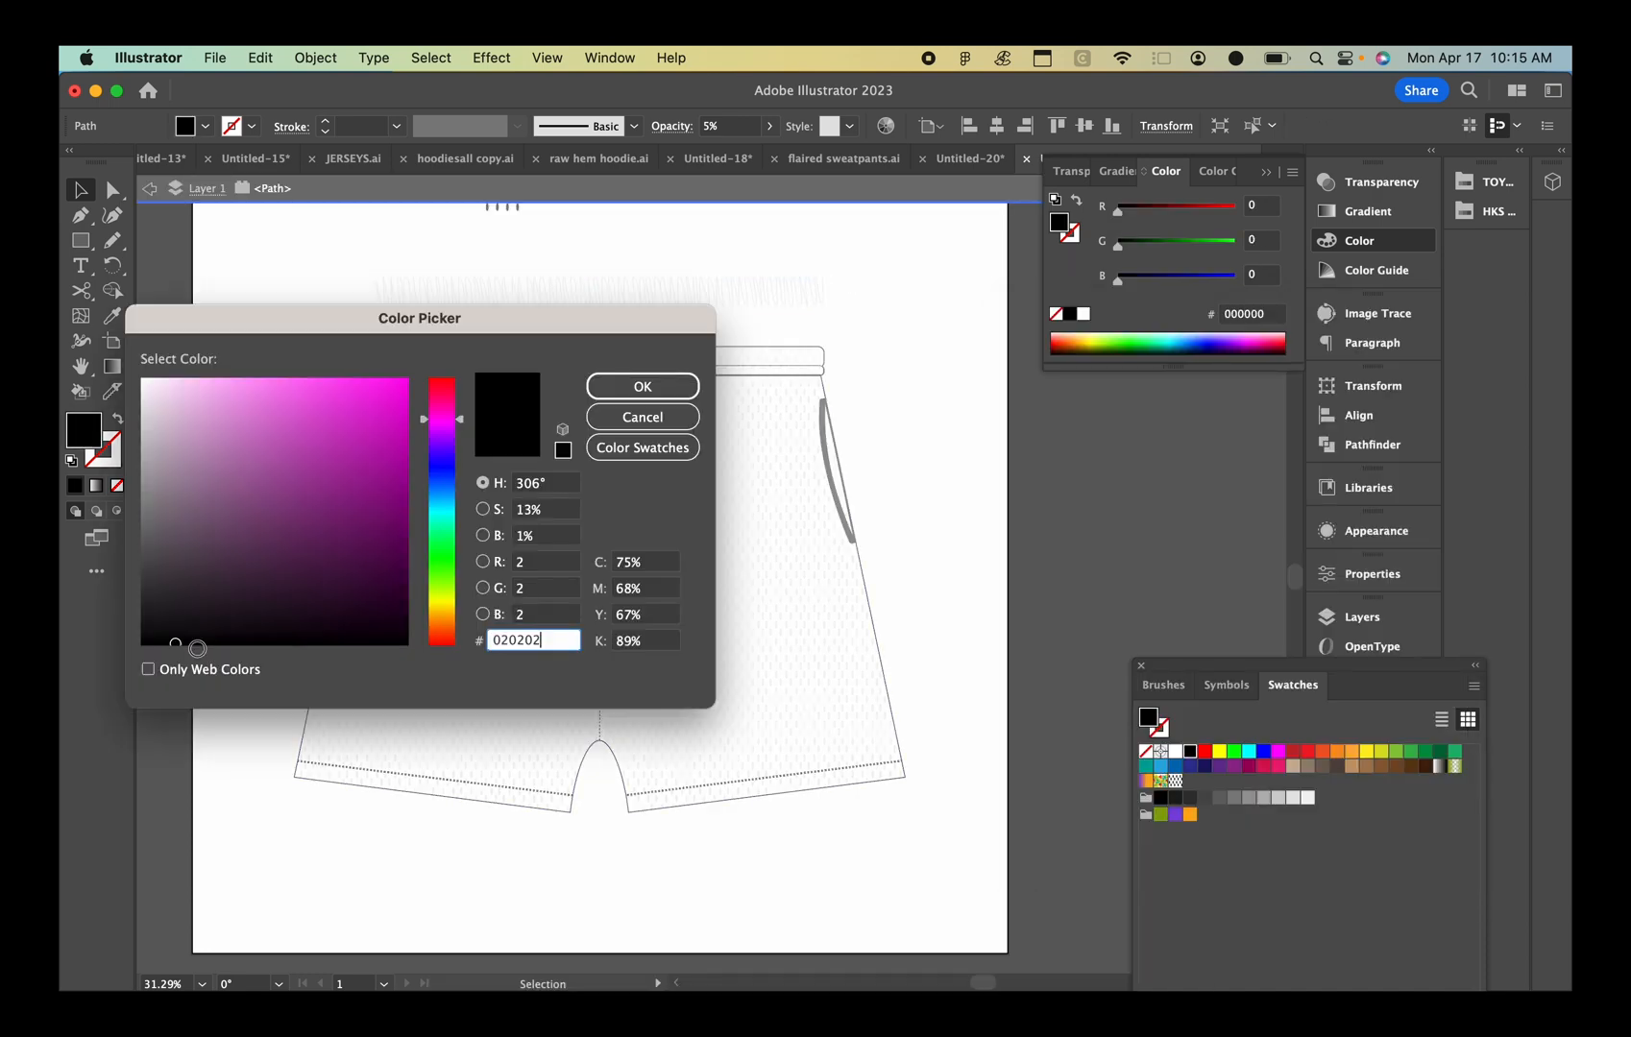
pyautogui.click(637, 386)
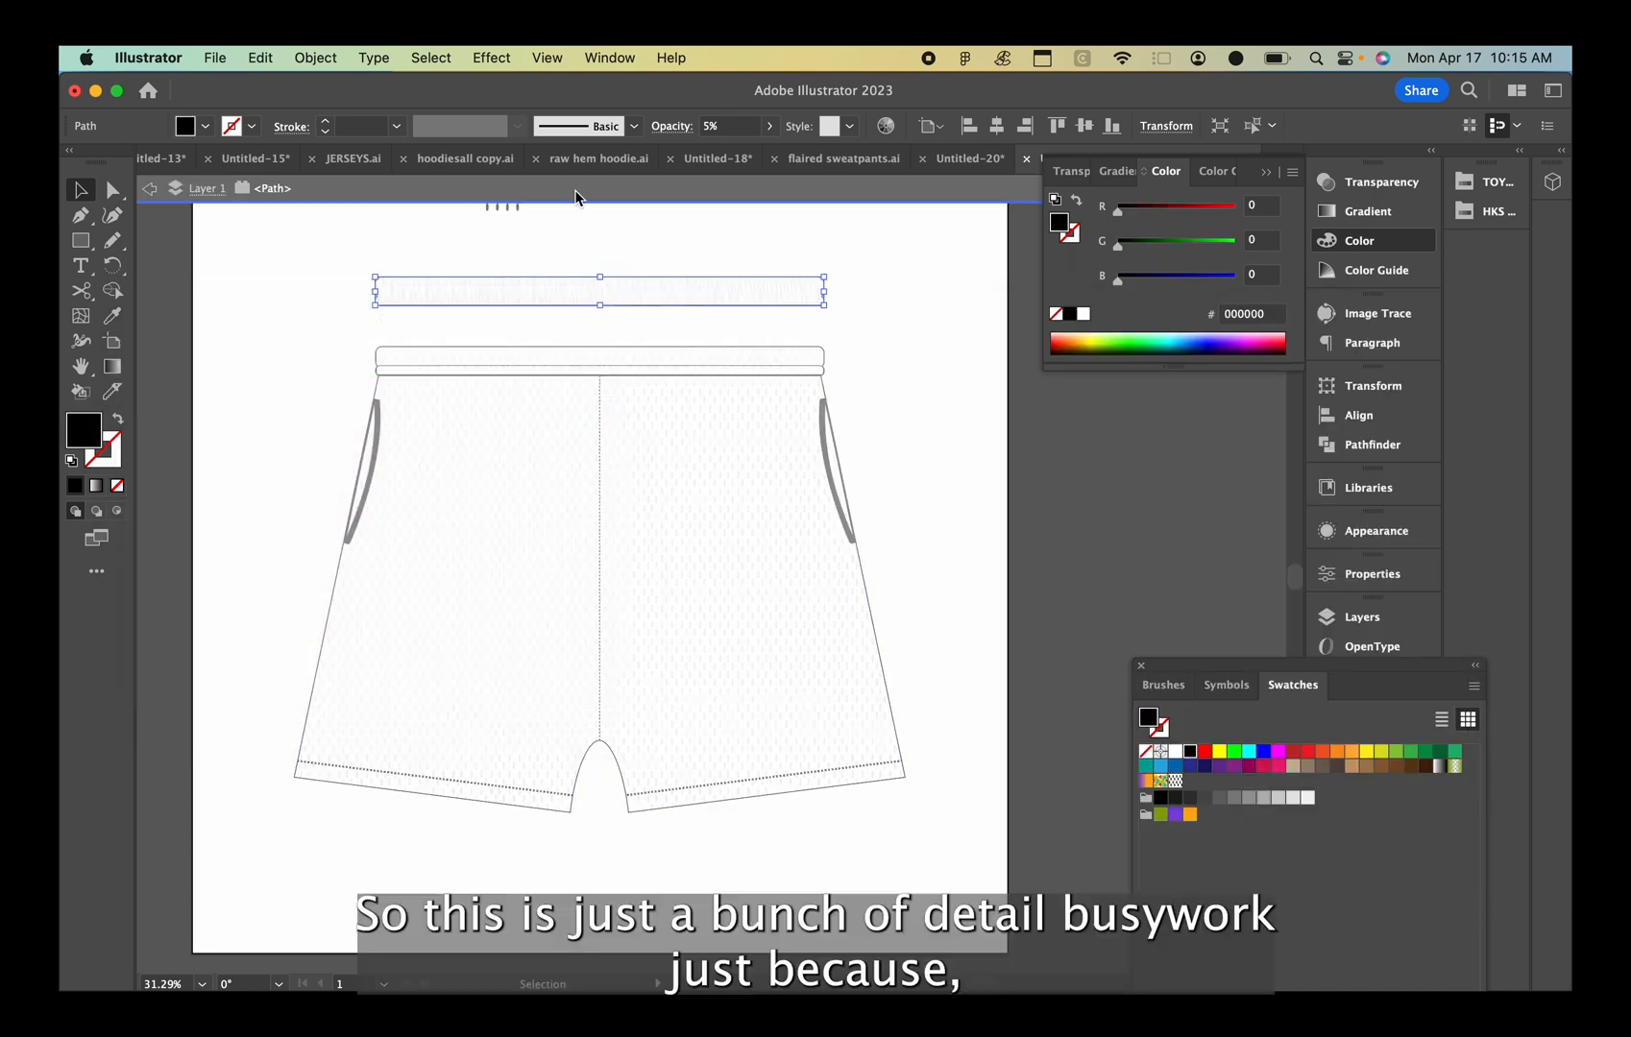
pyautogui.scroll(1, 535, 293)
pyautogui.press('Escape')
pyautogui.press('super+z')
pyautogui.press('super+z')
# Fill the waistband copy with near-black 1c1c1c and shift it slightly up and to the left
pyautogui.doubleClick(82, 430)
pyautogui.click(133, 617)
pyautogui.click(641, 387)
pyautogui.moveTo(571, 281); pyautogui.dragTo(539, 272)
pyautogui.doubleClick(539, 273)
pyautogui.press('Escape')
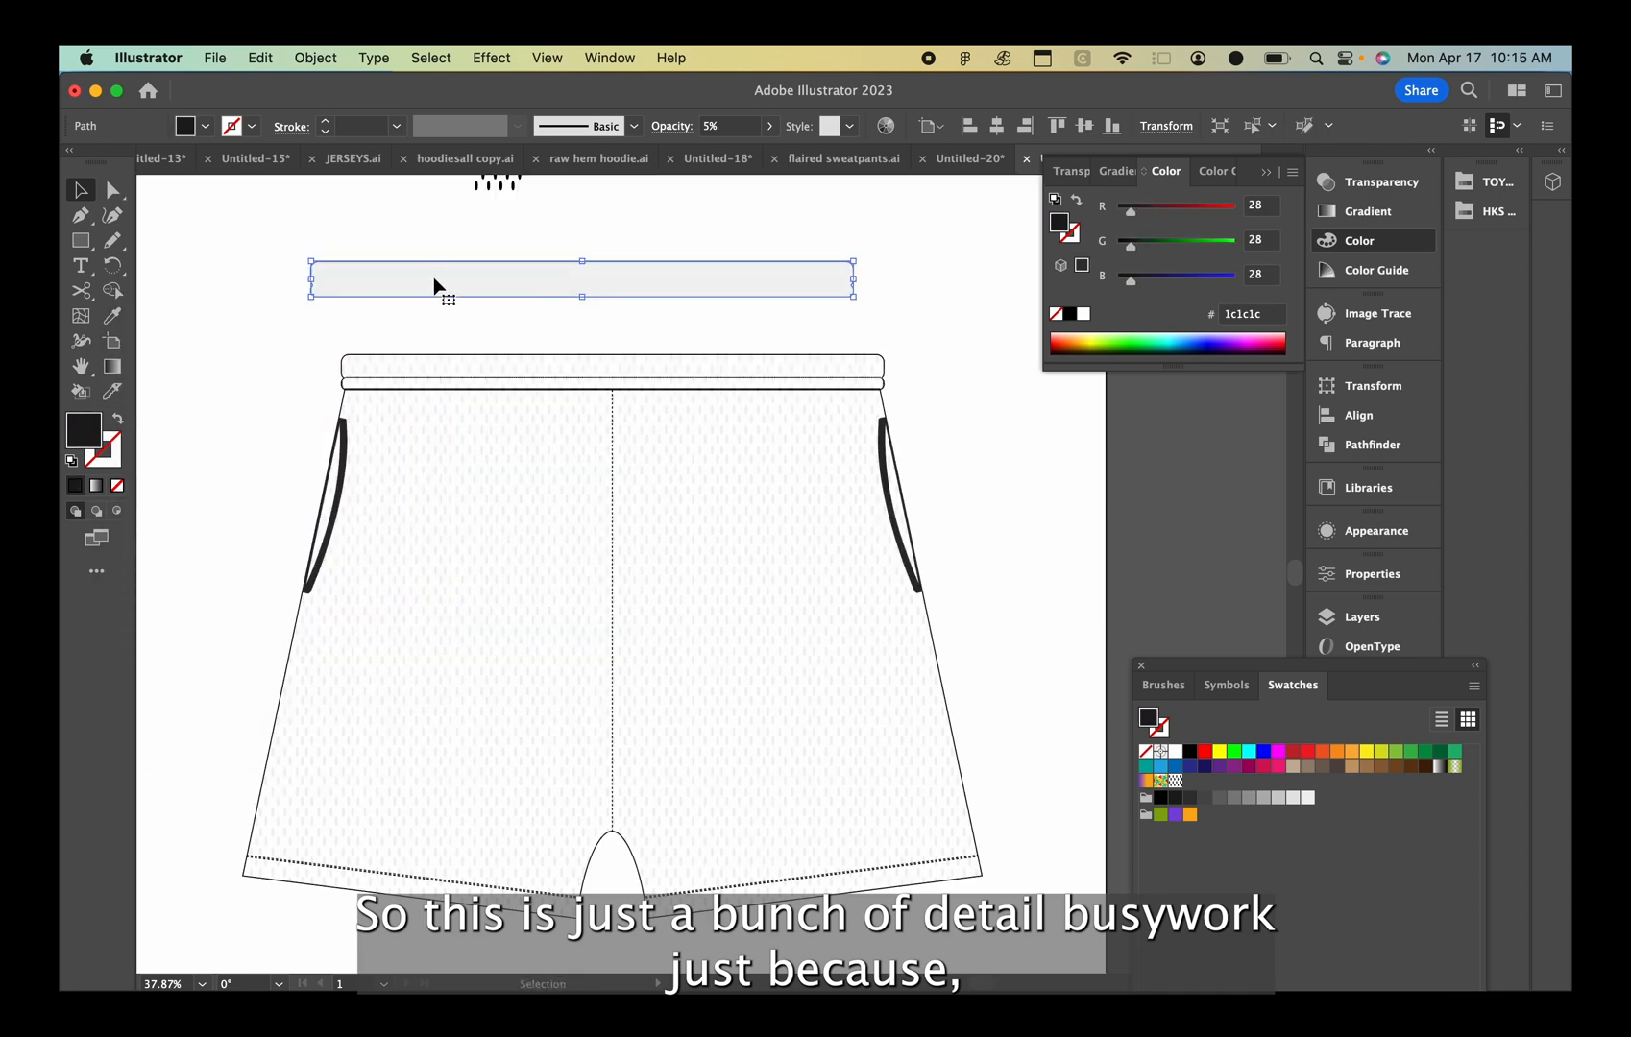
# Set the waistband copy's opacity to 100% and its fill to mid grey 9b9b9b
pyautogui.click(1249, 766)
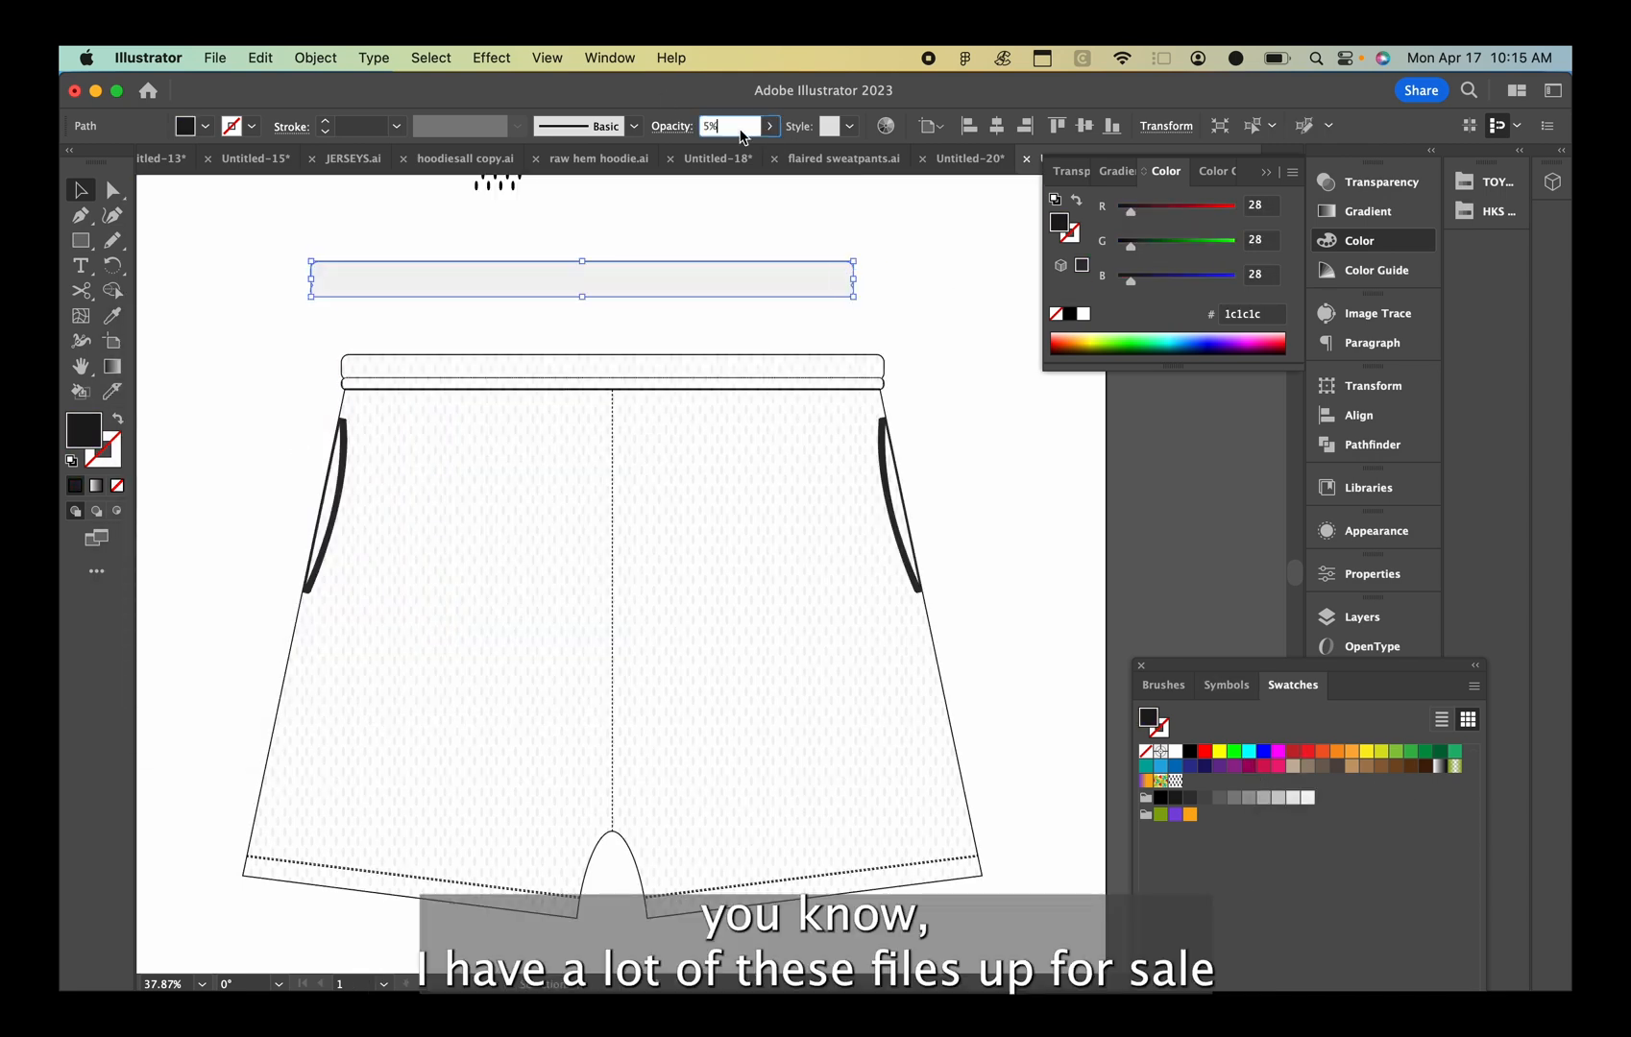
pyautogui.write('100')
pyautogui.press('Return')
pyautogui.doubleClick(84, 432)
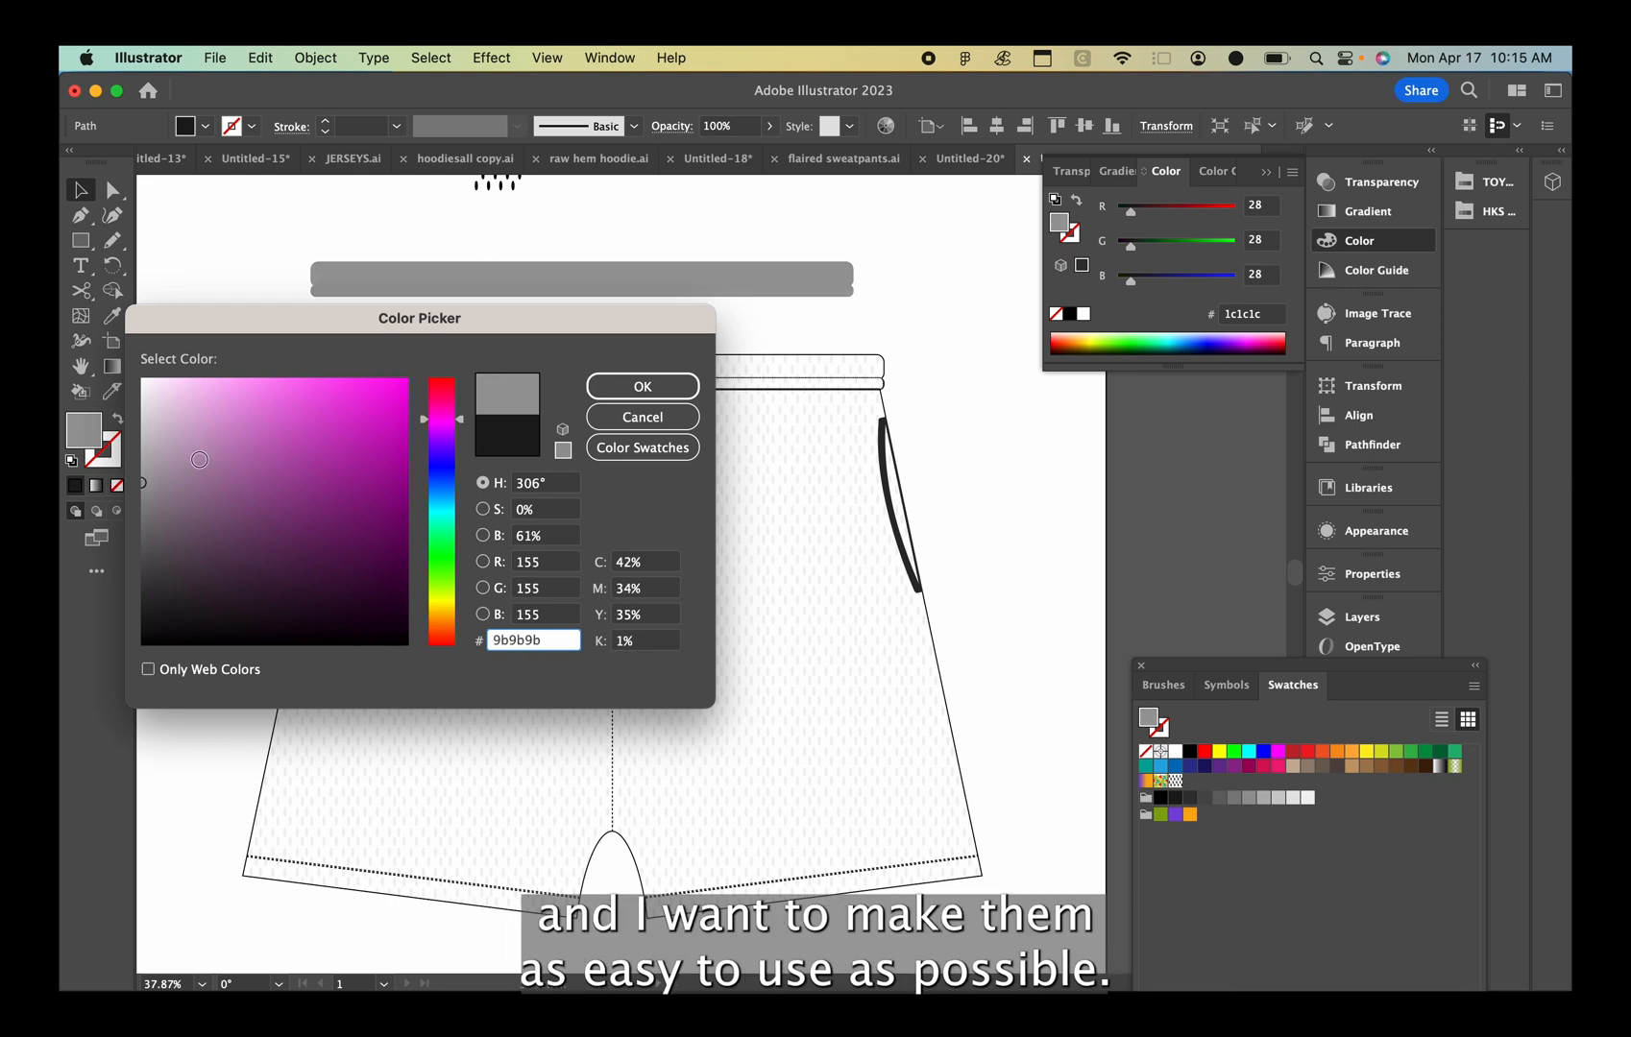
pyautogui.click(637, 383)
# Apply a 90° Scribble effect with 13 px spacing to the grey strip and move it onto the shorts' waistband
pyautogui.click(491, 58)
pyautogui.moveTo(589, 368)
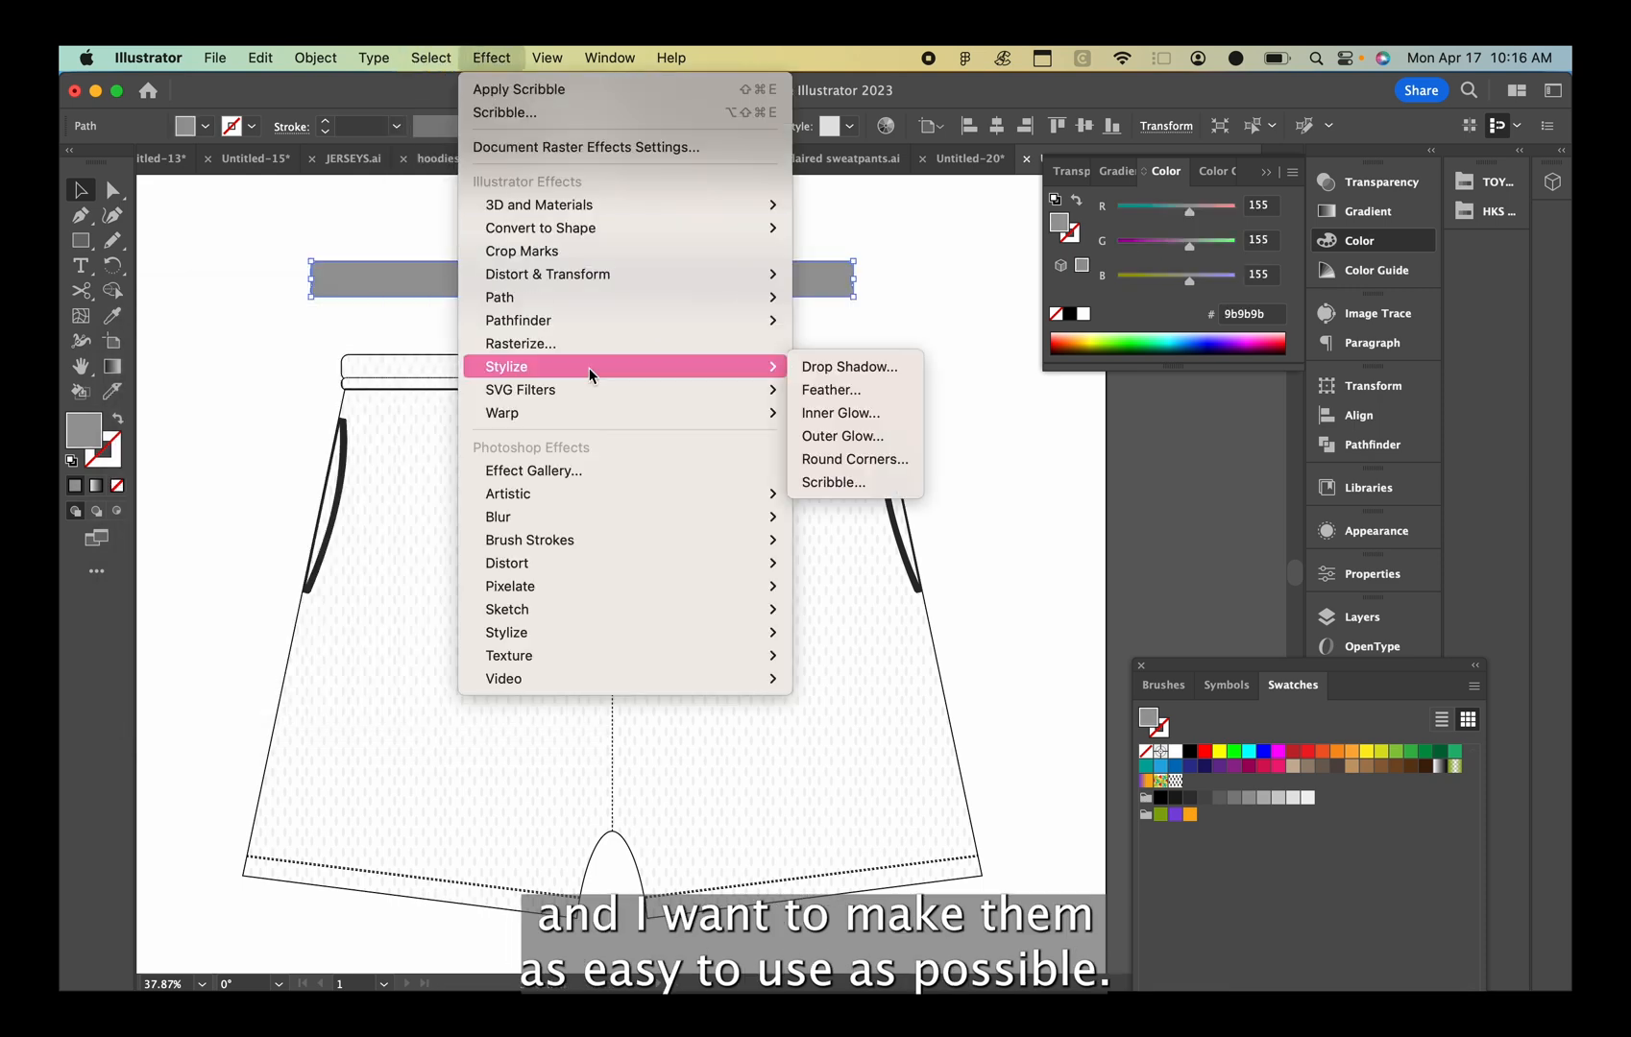
pyautogui.click(844, 481)
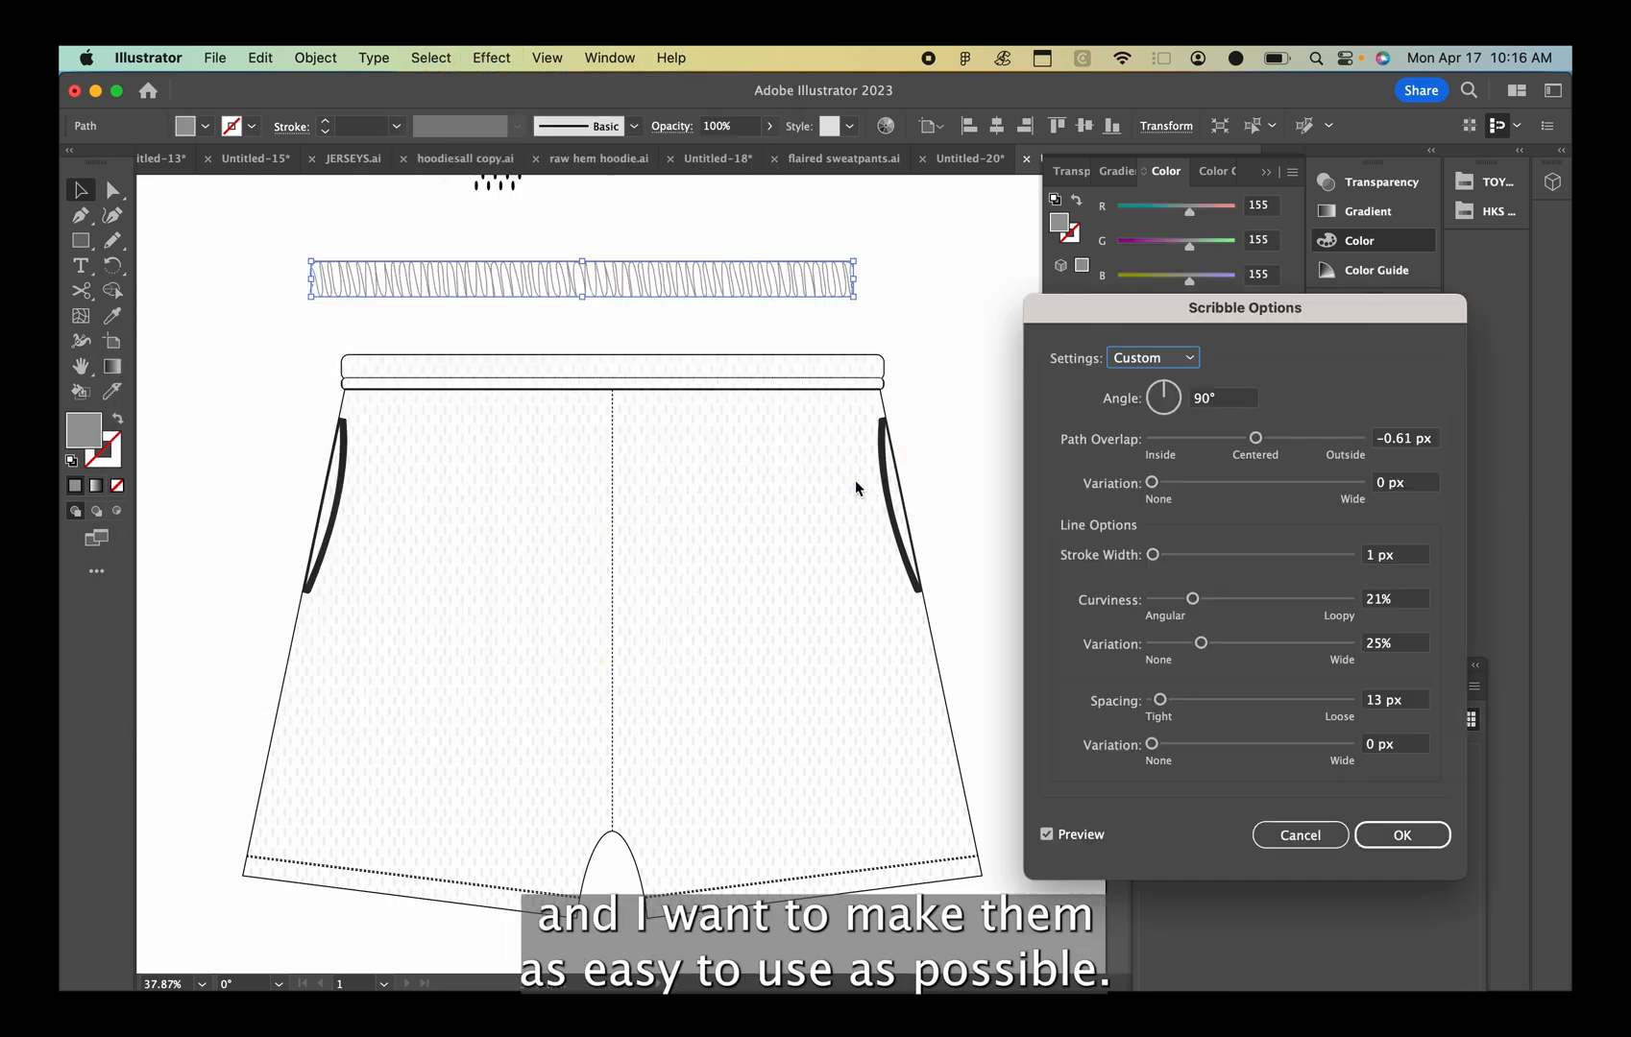
pyautogui.press('Return')
pyautogui.moveTo(715, 298); pyautogui.dragTo(746, 389)
pyautogui.click(703, 259)
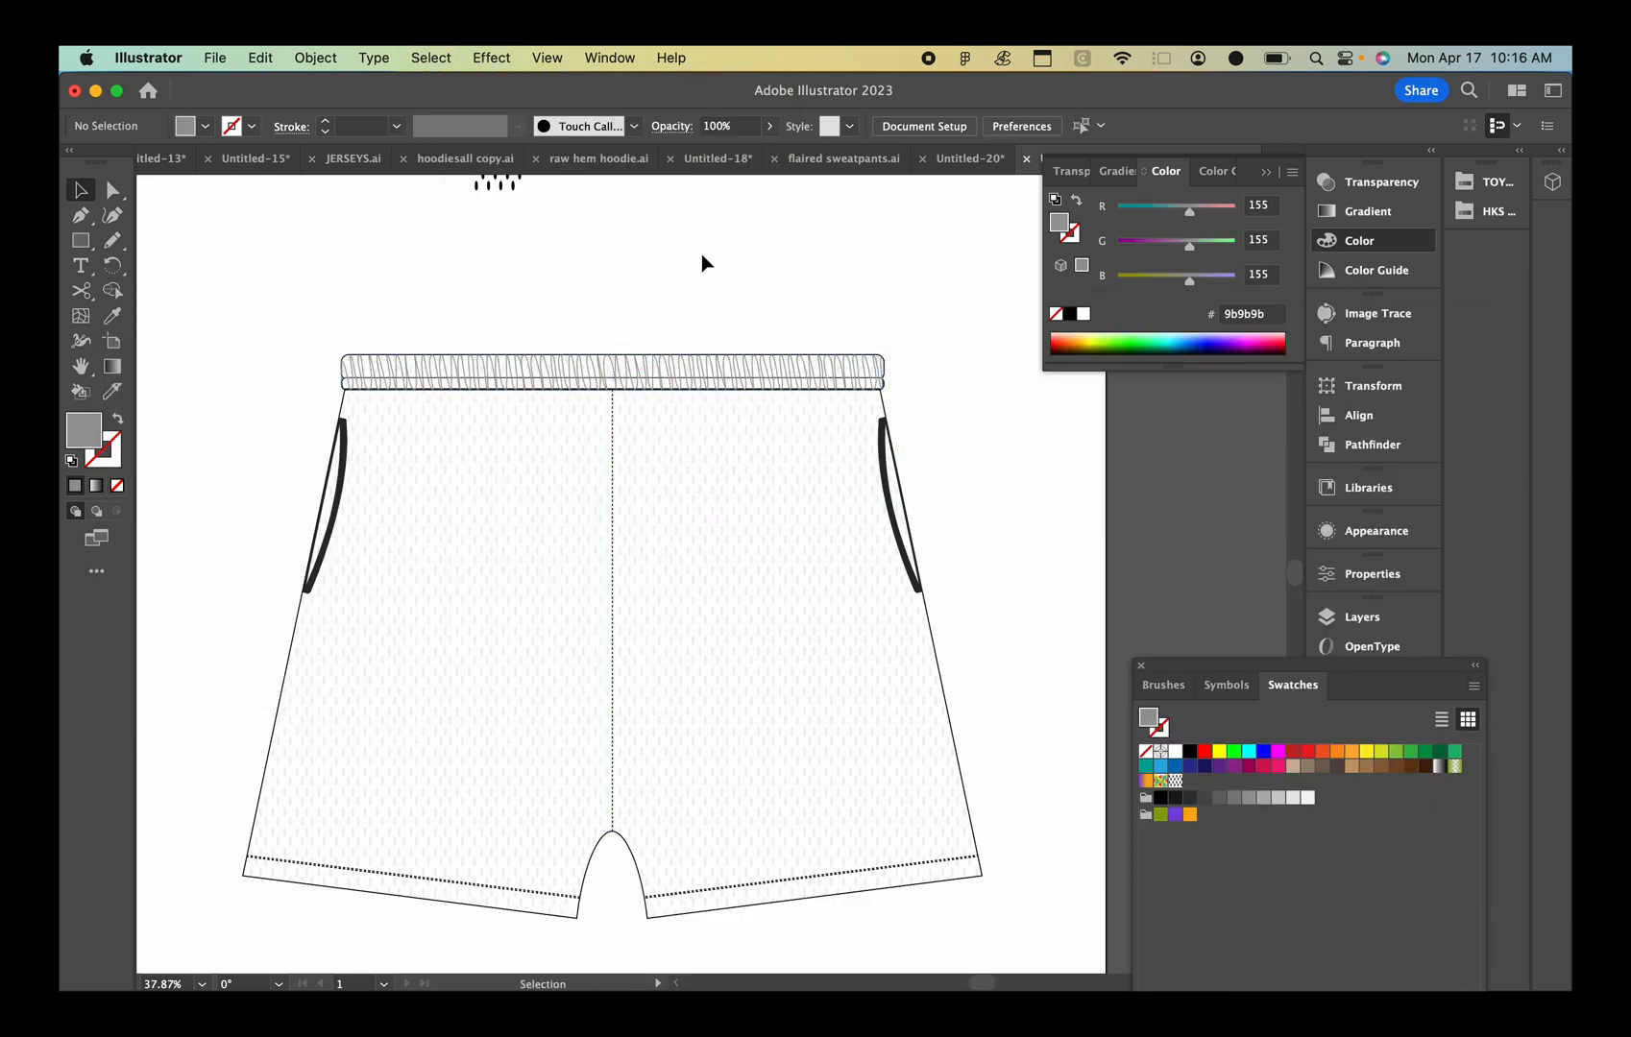
# Set the waistband strip's Scribble spacing to 24 px
pyautogui.click(626, 368)
pyautogui.click(491, 58)
pyautogui.moveTo(538, 366)
pyautogui.click(862, 498)
pyautogui.click(1016, 586)
pyautogui.click(1136, 627)
pyautogui.moveTo(1160, 699); pyautogui.dragTo(1168, 702)
pyautogui.press('Return')
pyautogui.click(1033, 419)
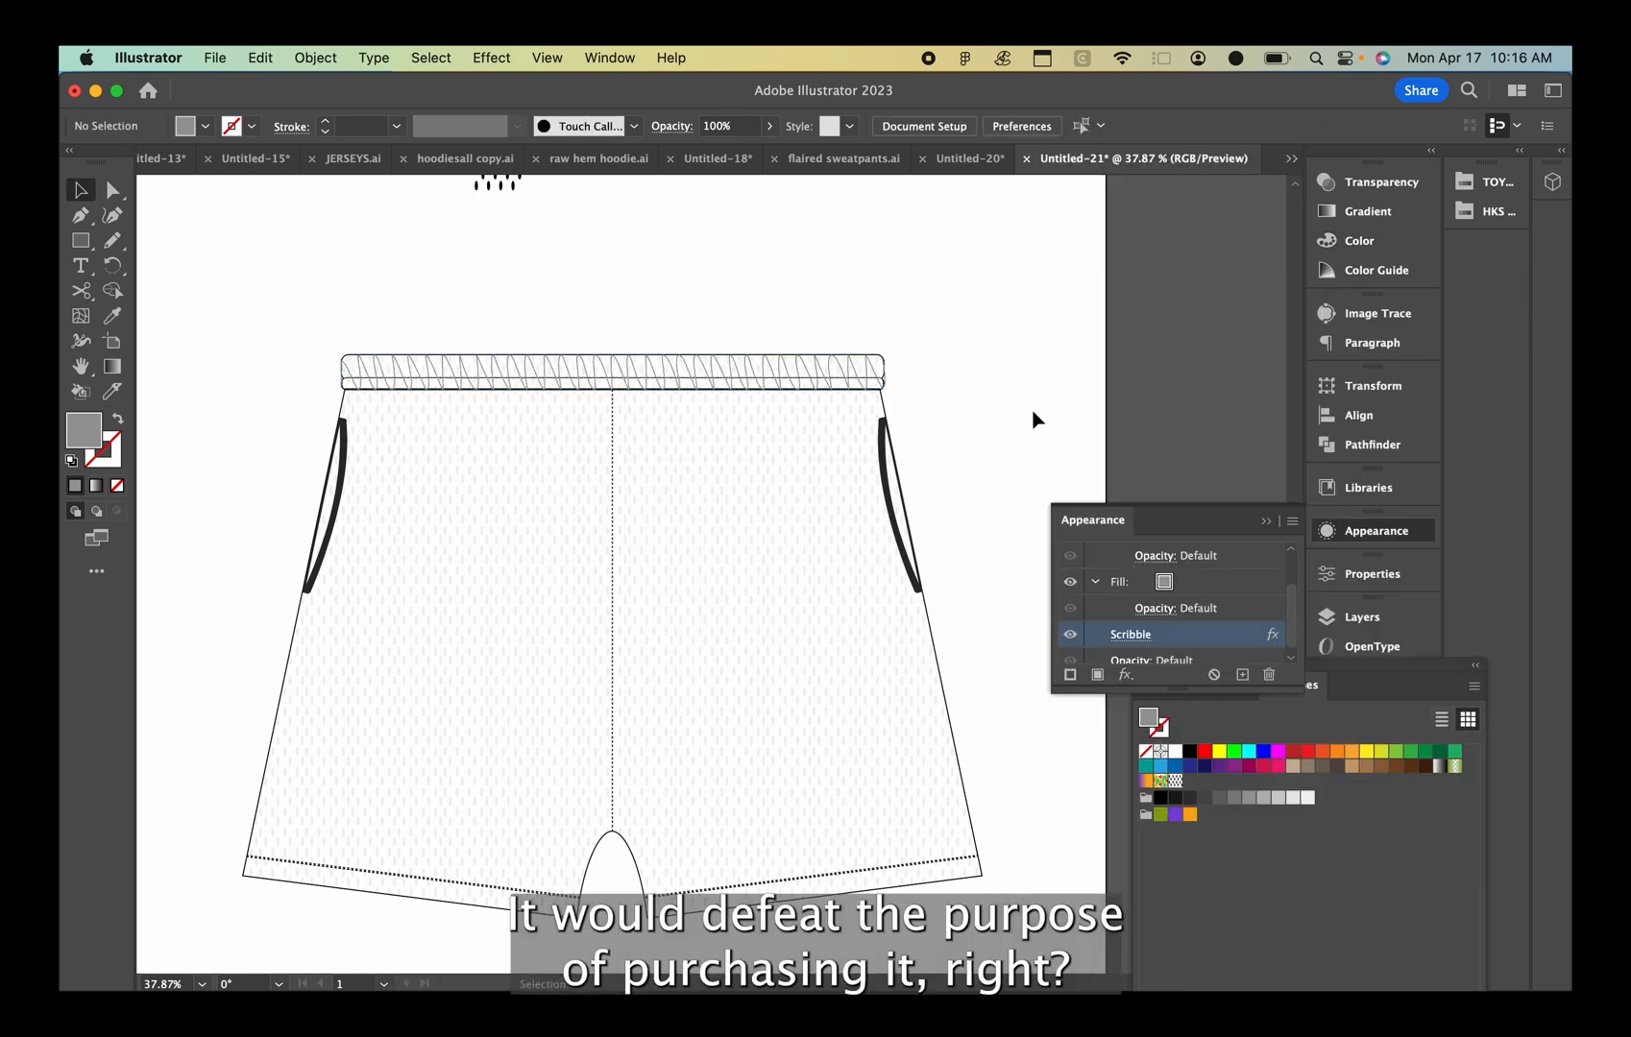
# Shorten the scribbled strip to about 33 px high to cover only the upper band, and set its Scribble spacing to 10 px
pyautogui.click(681, 385)
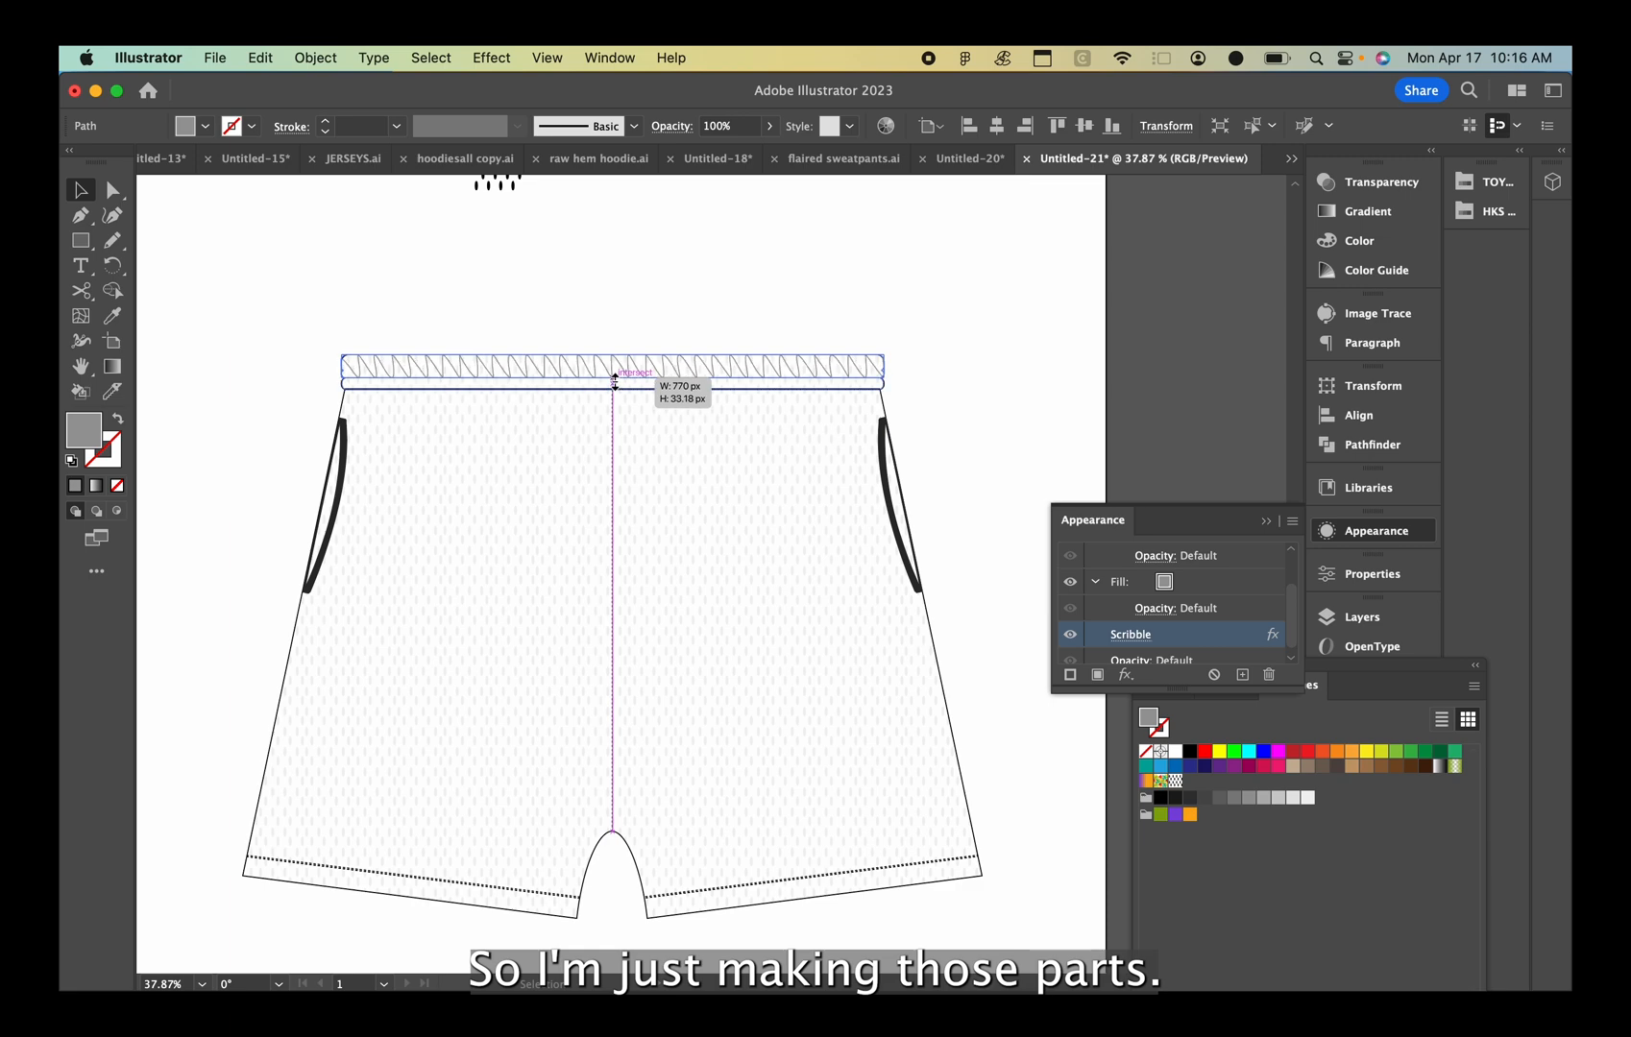
pyautogui.click(622, 310)
pyautogui.click(1153, 639)
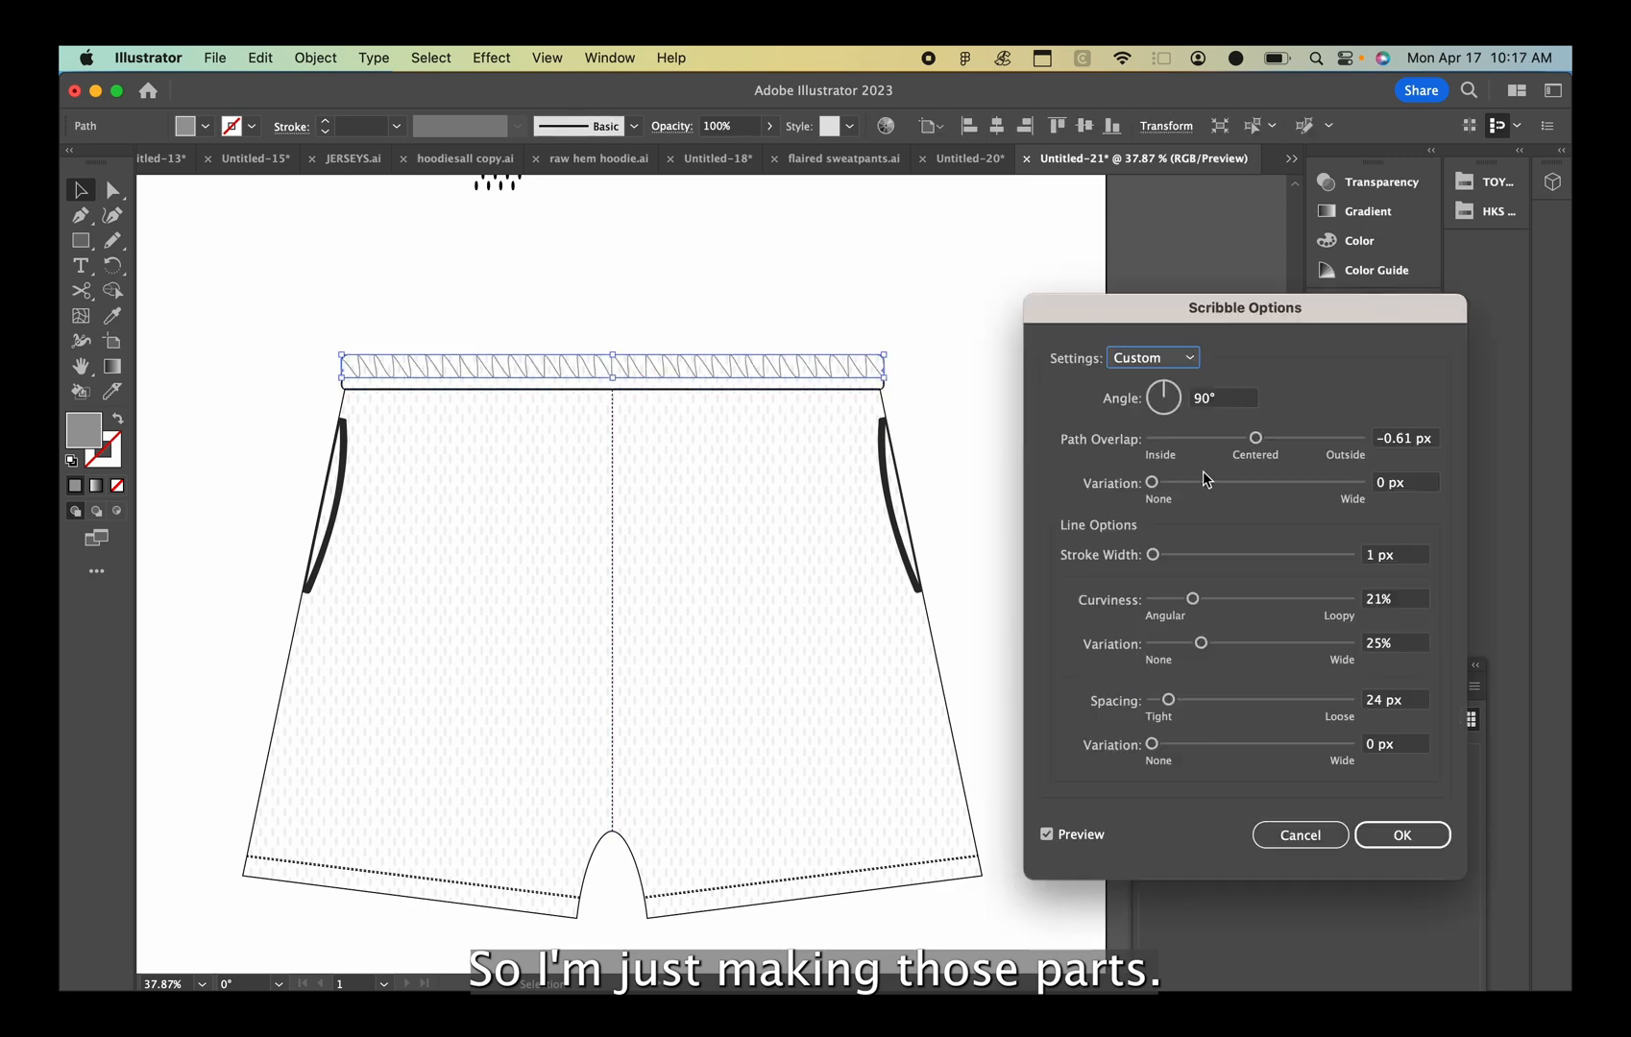
pyautogui.moveTo(1169, 700); pyautogui.dragTo(1158, 702)
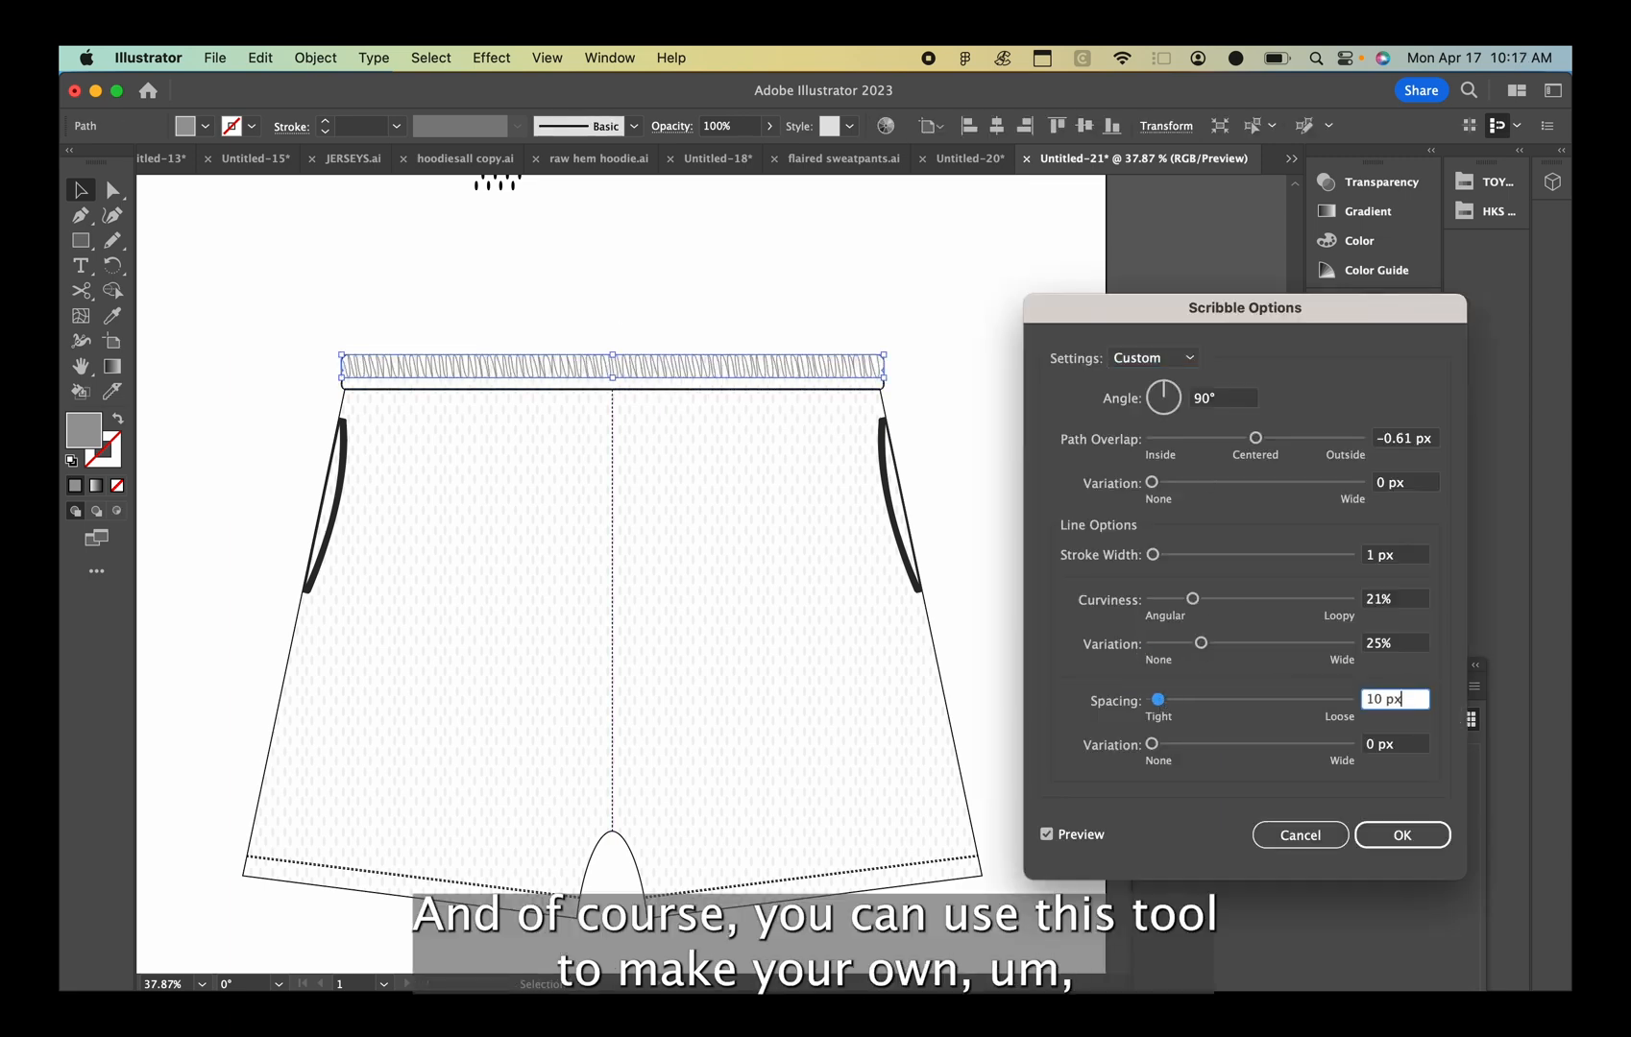
pyautogui.press('Return')
# Examine which artwork the unnamed lines and paths in Layer 1 correspond to
pyautogui.click(840, 389)
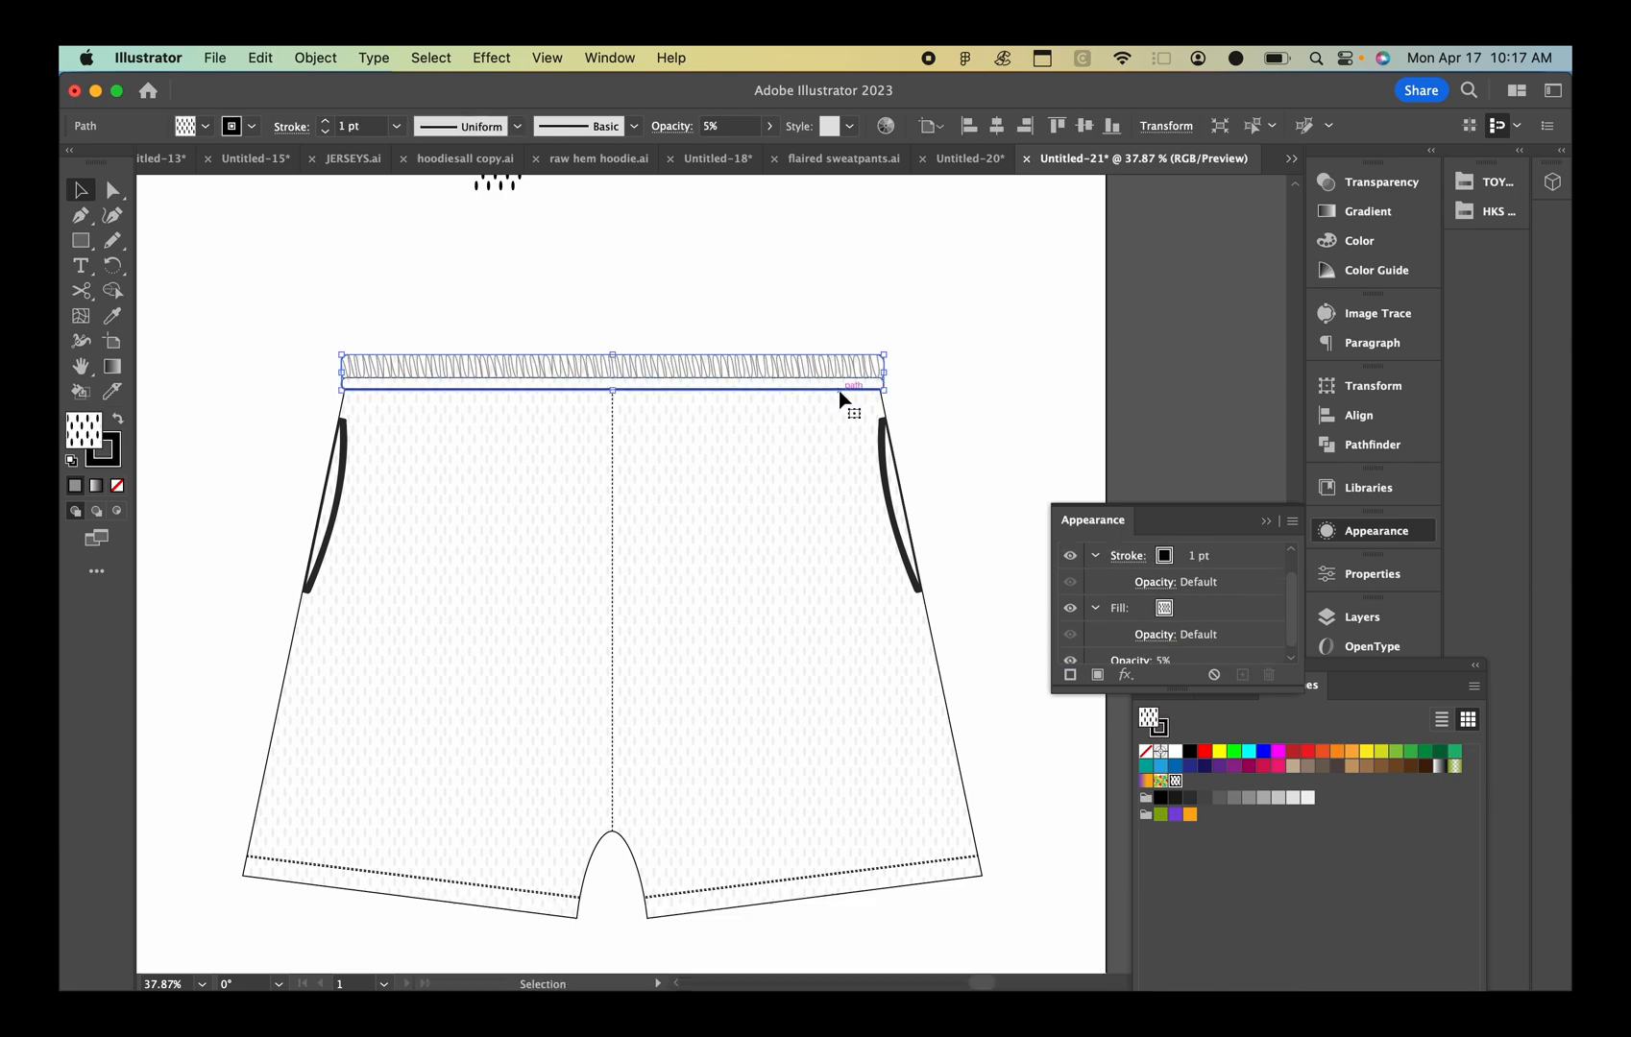
pyautogui.click(1362, 617)
pyautogui.click(911, 568)
pyautogui.click(1286, 678)
pyautogui.click(1286, 657)
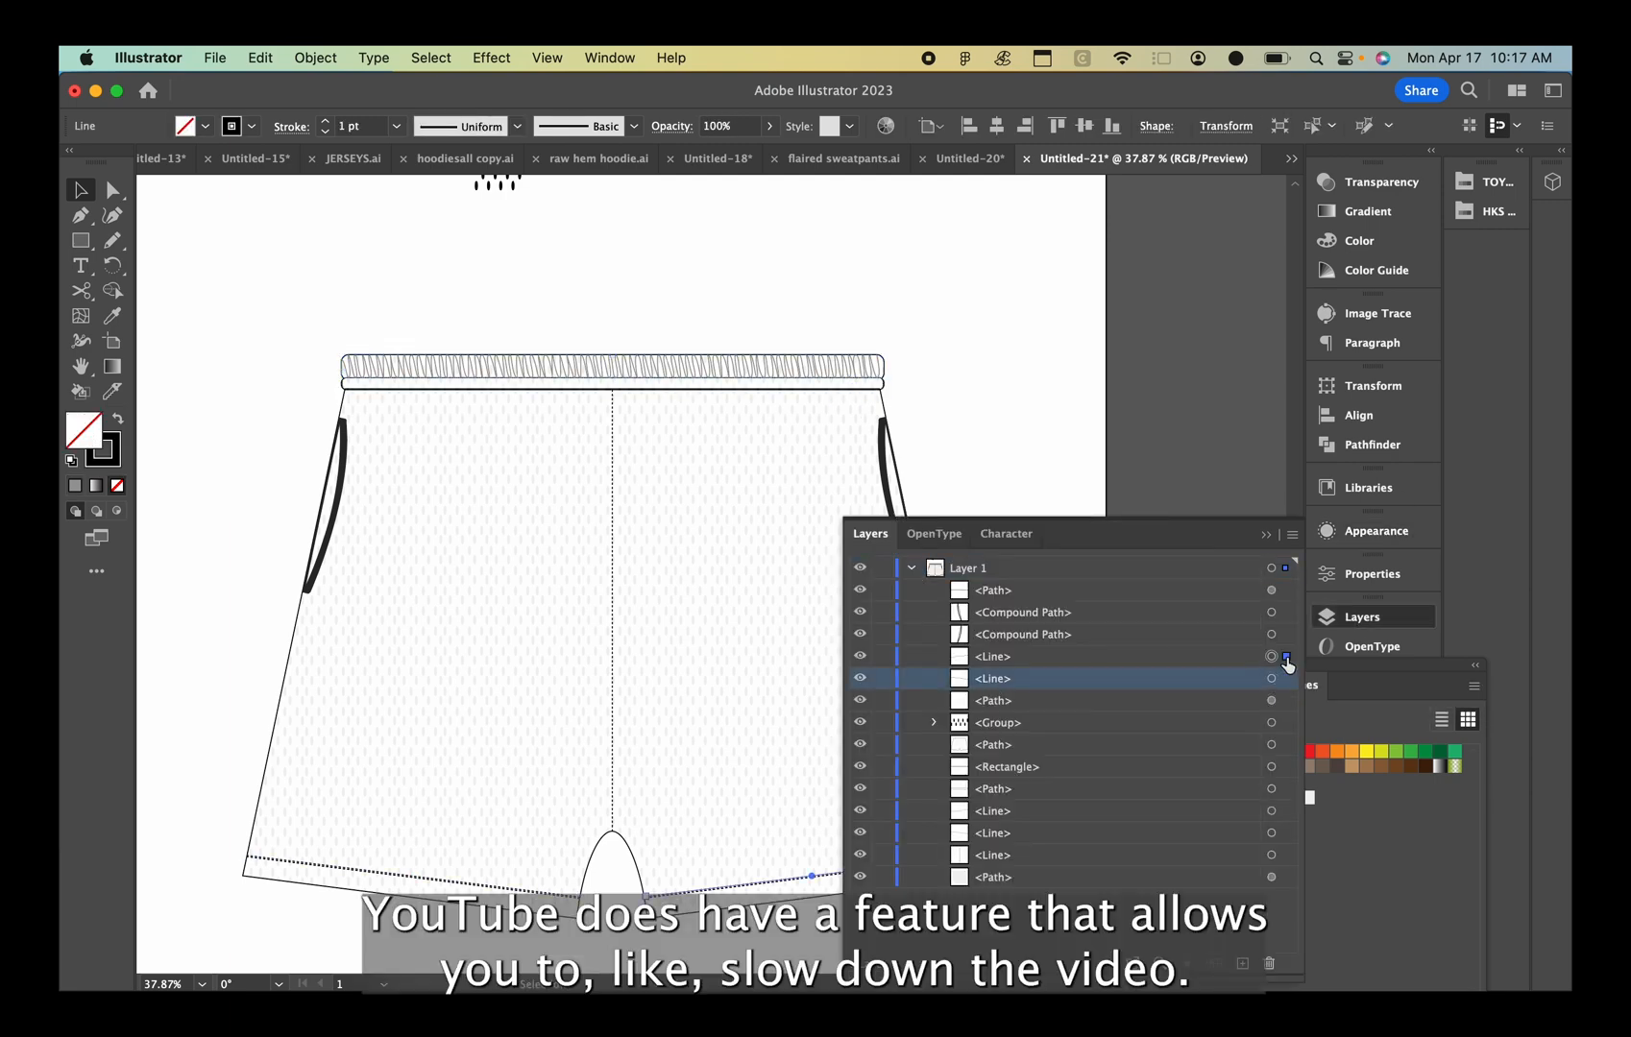
pyautogui.click(1286, 811)
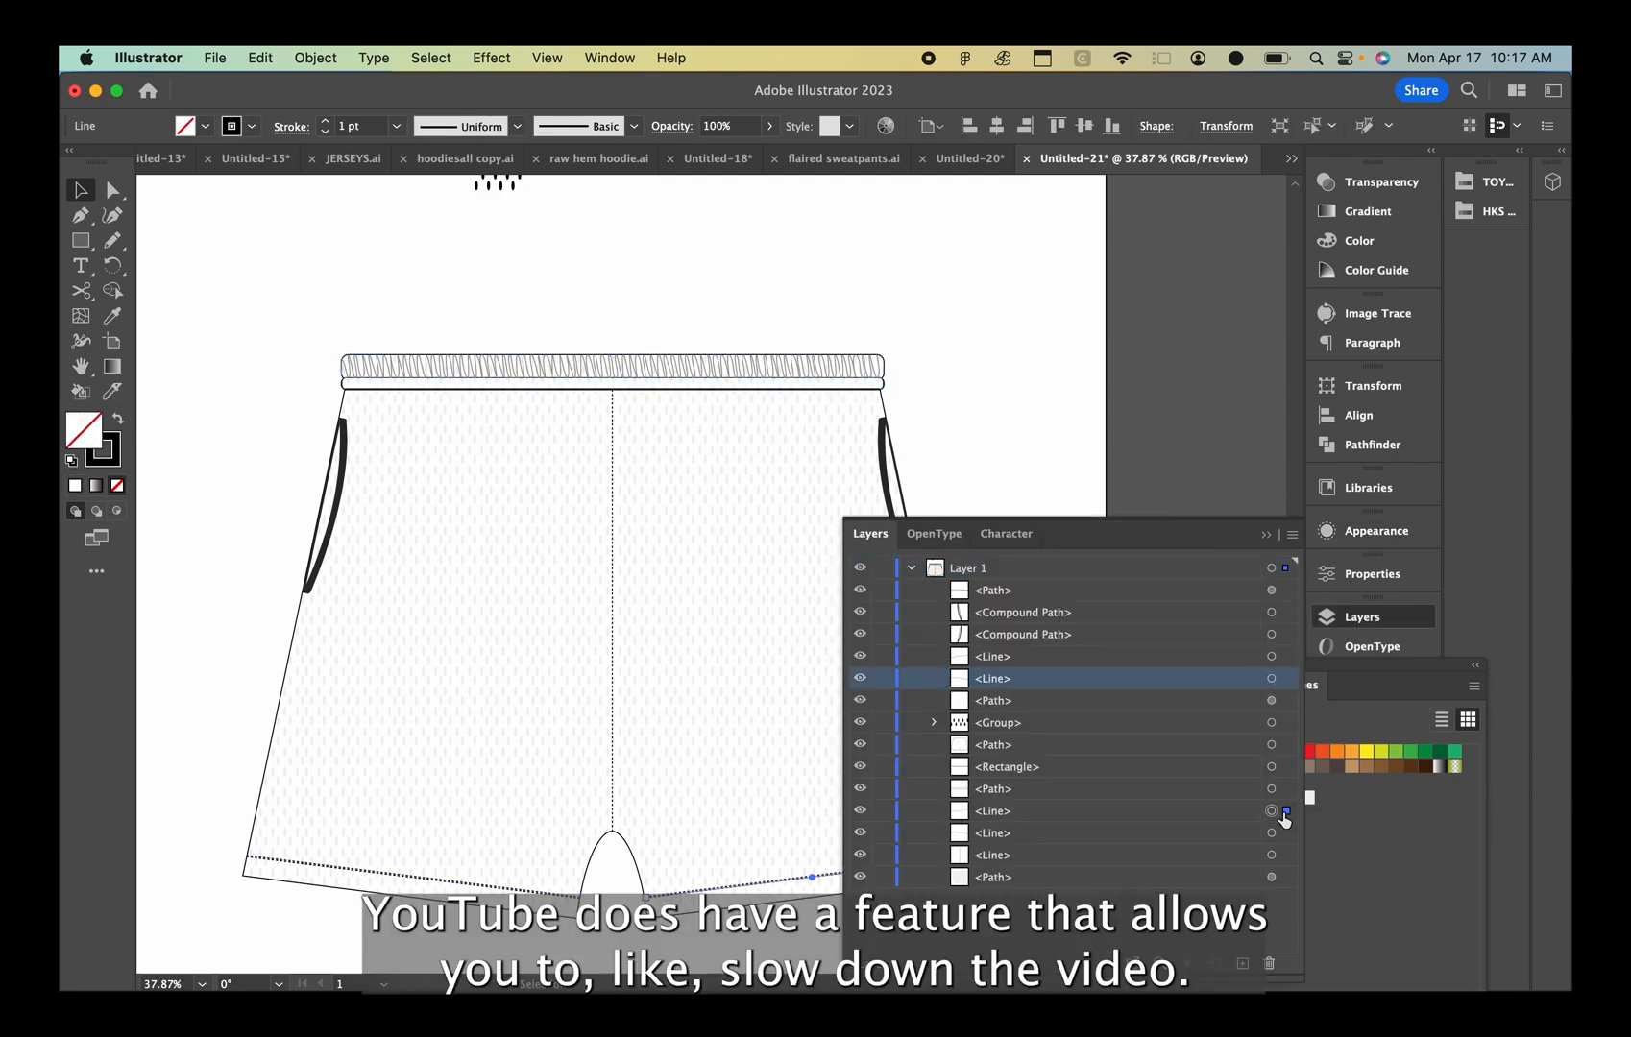
pyautogui.click(1283, 877)
pyautogui.click(1283, 590)
# Lift the lower waistband rectangle off the shorts, open its stroke options, and fit it back along the waistband's lower edge at 770 px wide
pyautogui.moveTo(707, 368); pyautogui.dragTo(878, 243)
pyautogui.click(857, 388)
pyautogui.moveTo(759, 341); pyautogui.dragTo(611, 354)
pyautogui.moveTo(612, 303); pyautogui.dragTo(612, 365)
pyautogui.click(691, 250)
pyautogui.click(1372, 574)
pyautogui.click(1099, 744)
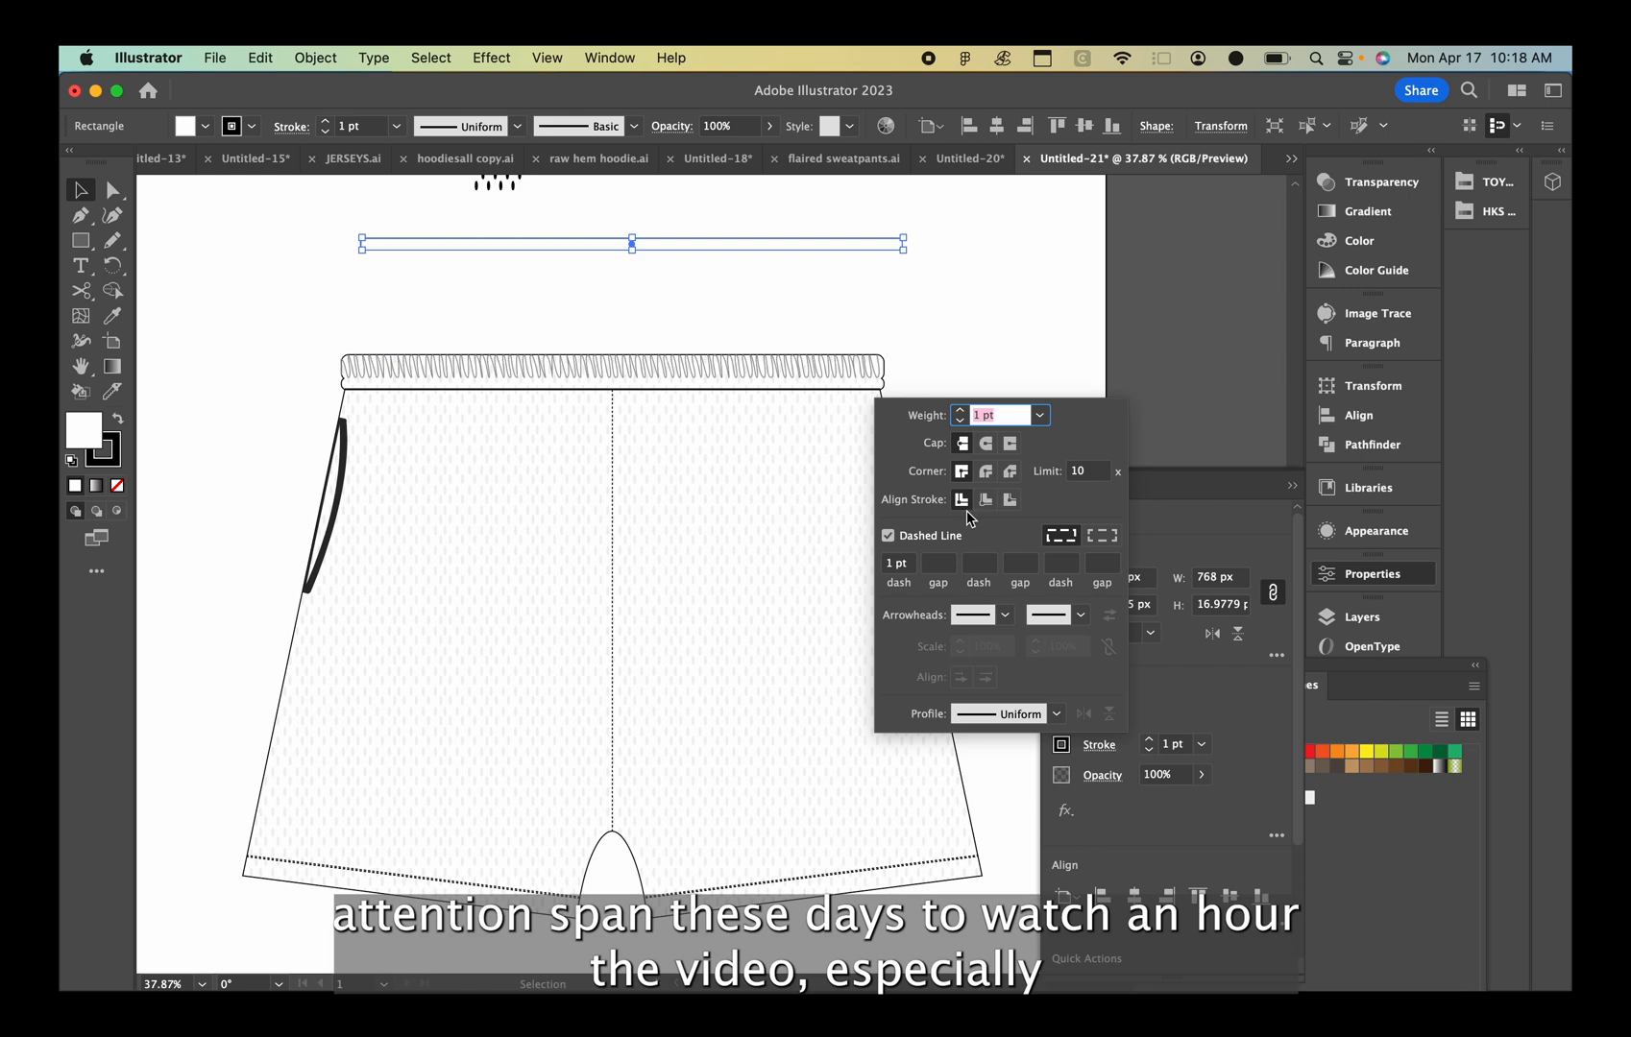
pyautogui.moveTo(774, 246); pyautogui.dragTo(757, 393)
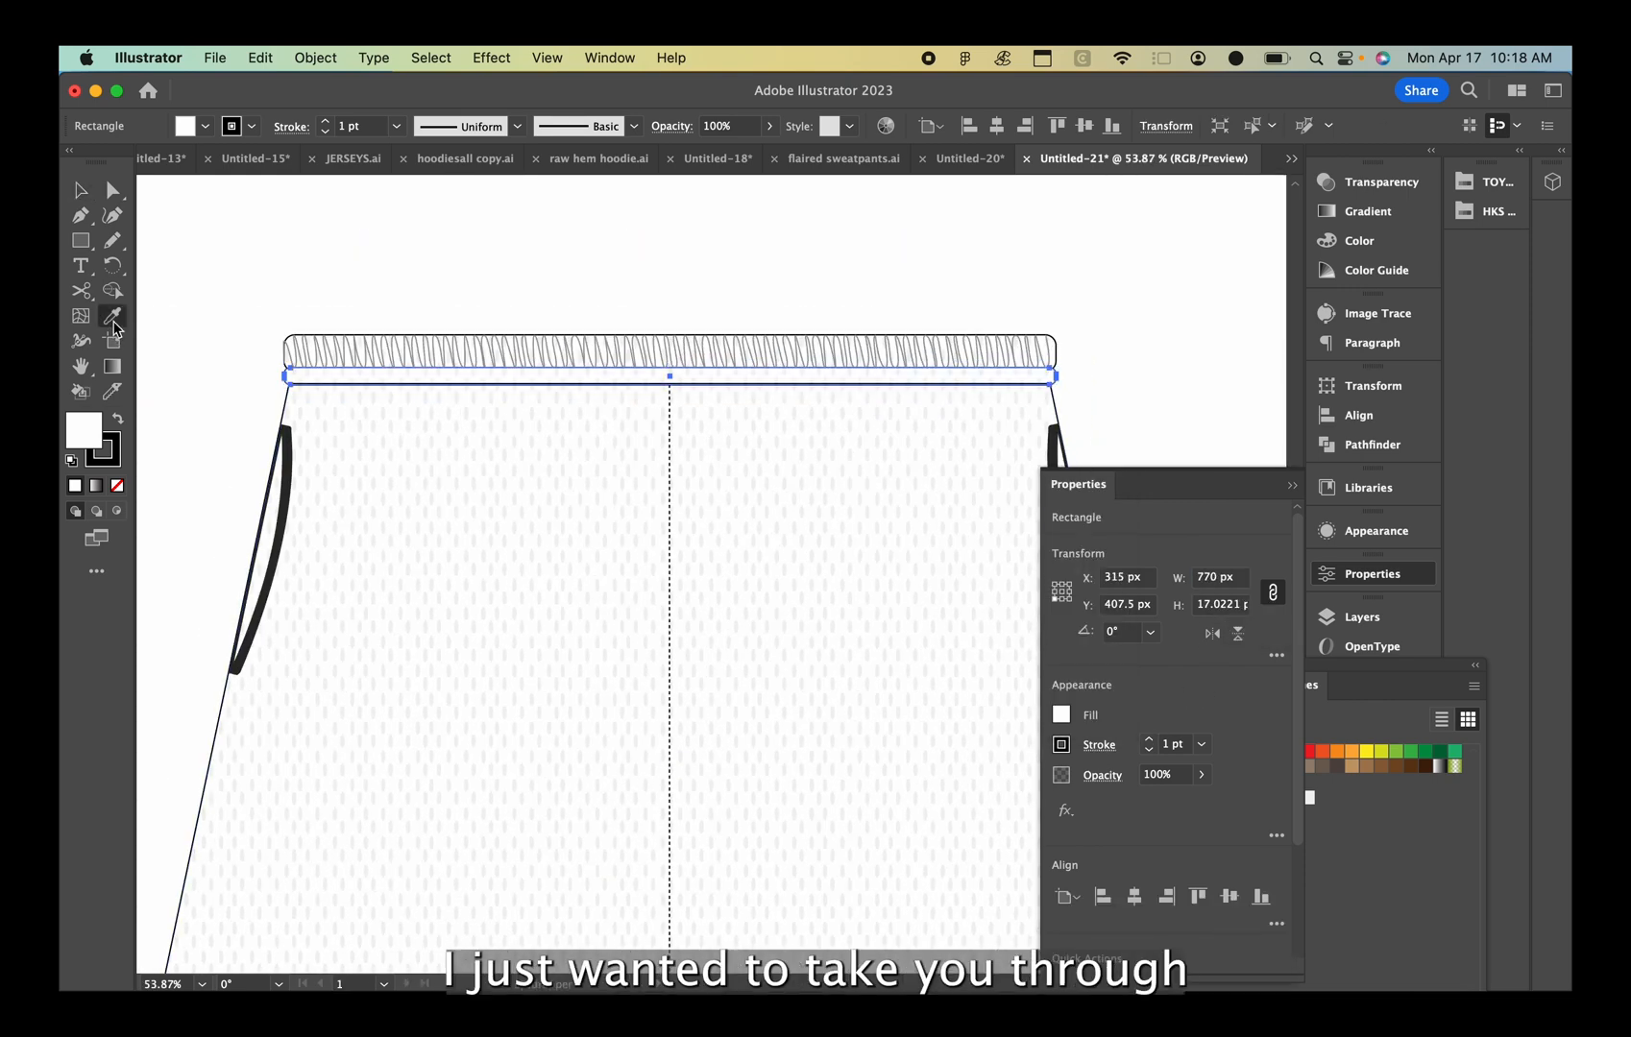
# Copy the side pocket's dark, strokeless appearance onto the lower waistband rectangle with the Eyedropper
pyautogui.click(293, 456)
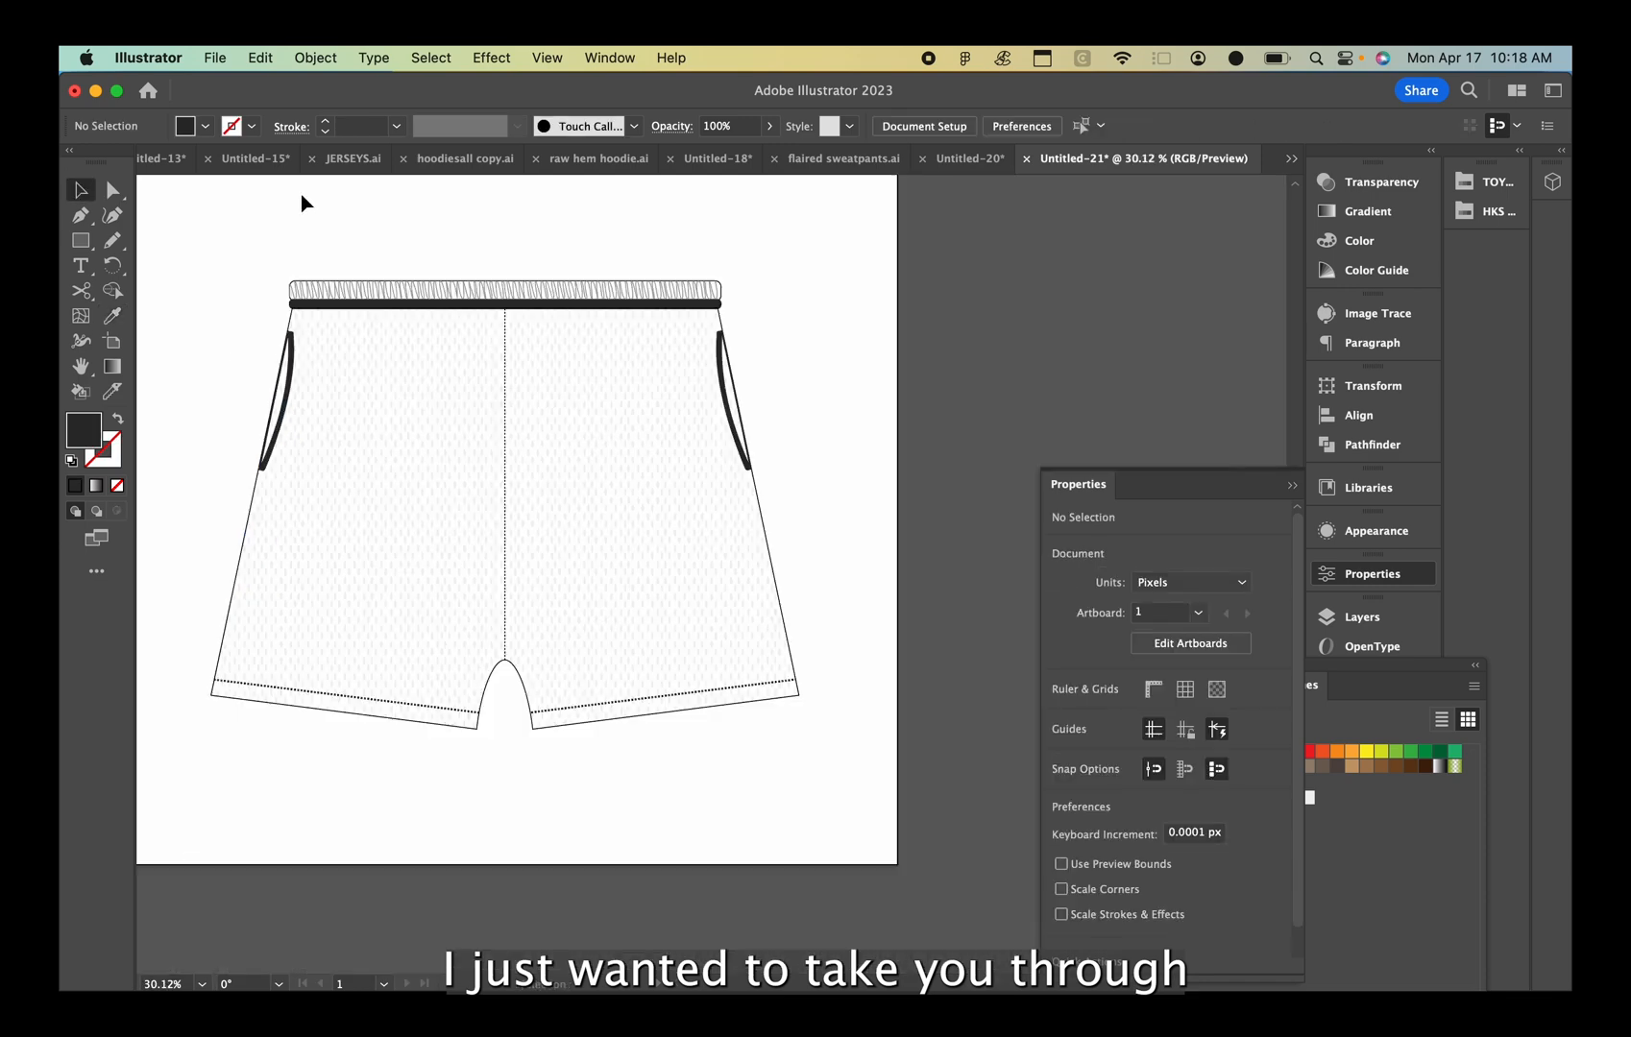
pyautogui.scroll(5, 300, 194)
pyautogui.doubleClick(84, 431)
pyautogui.click(142, 513)
pyautogui.click(640, 387)
# Rename the two pocket compound paths in Layer 1 as "left pocket" and "right pocket"
pyautogui.click(612, 403)
pyautogui.click(1361, 616)
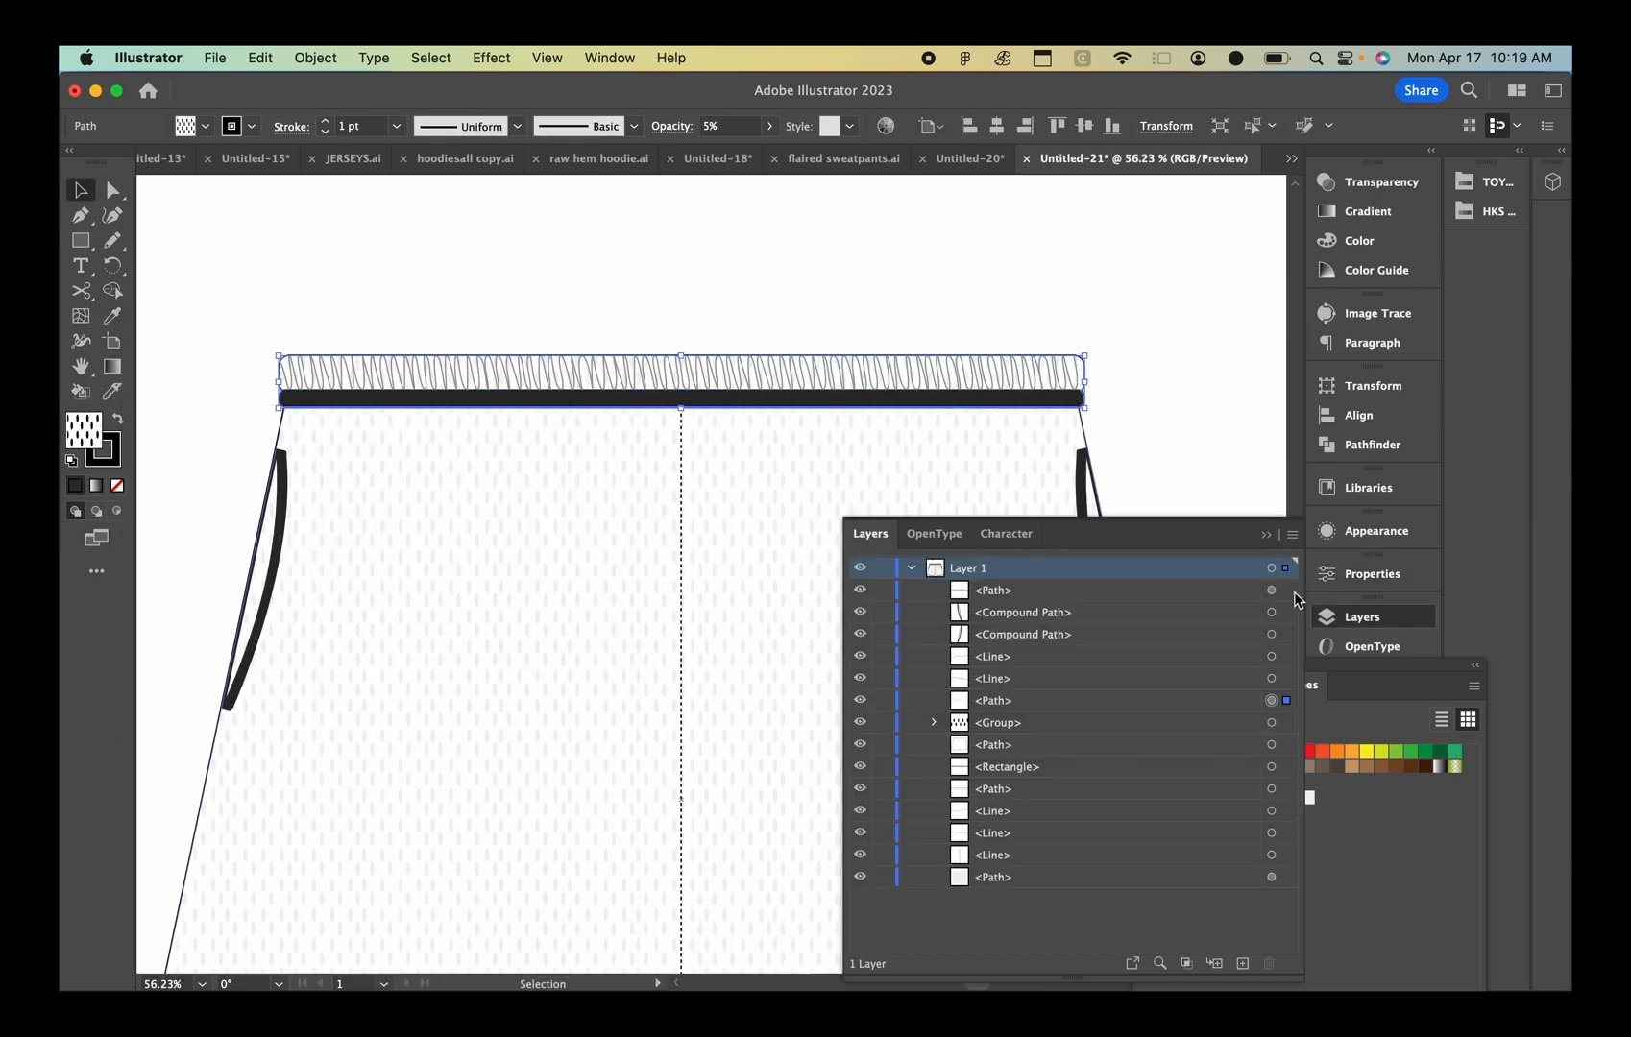
pyautogui.click(1287, 591)
pyautogui.click(1287, 613)
pyautogui.doubleClick(1008, 613)
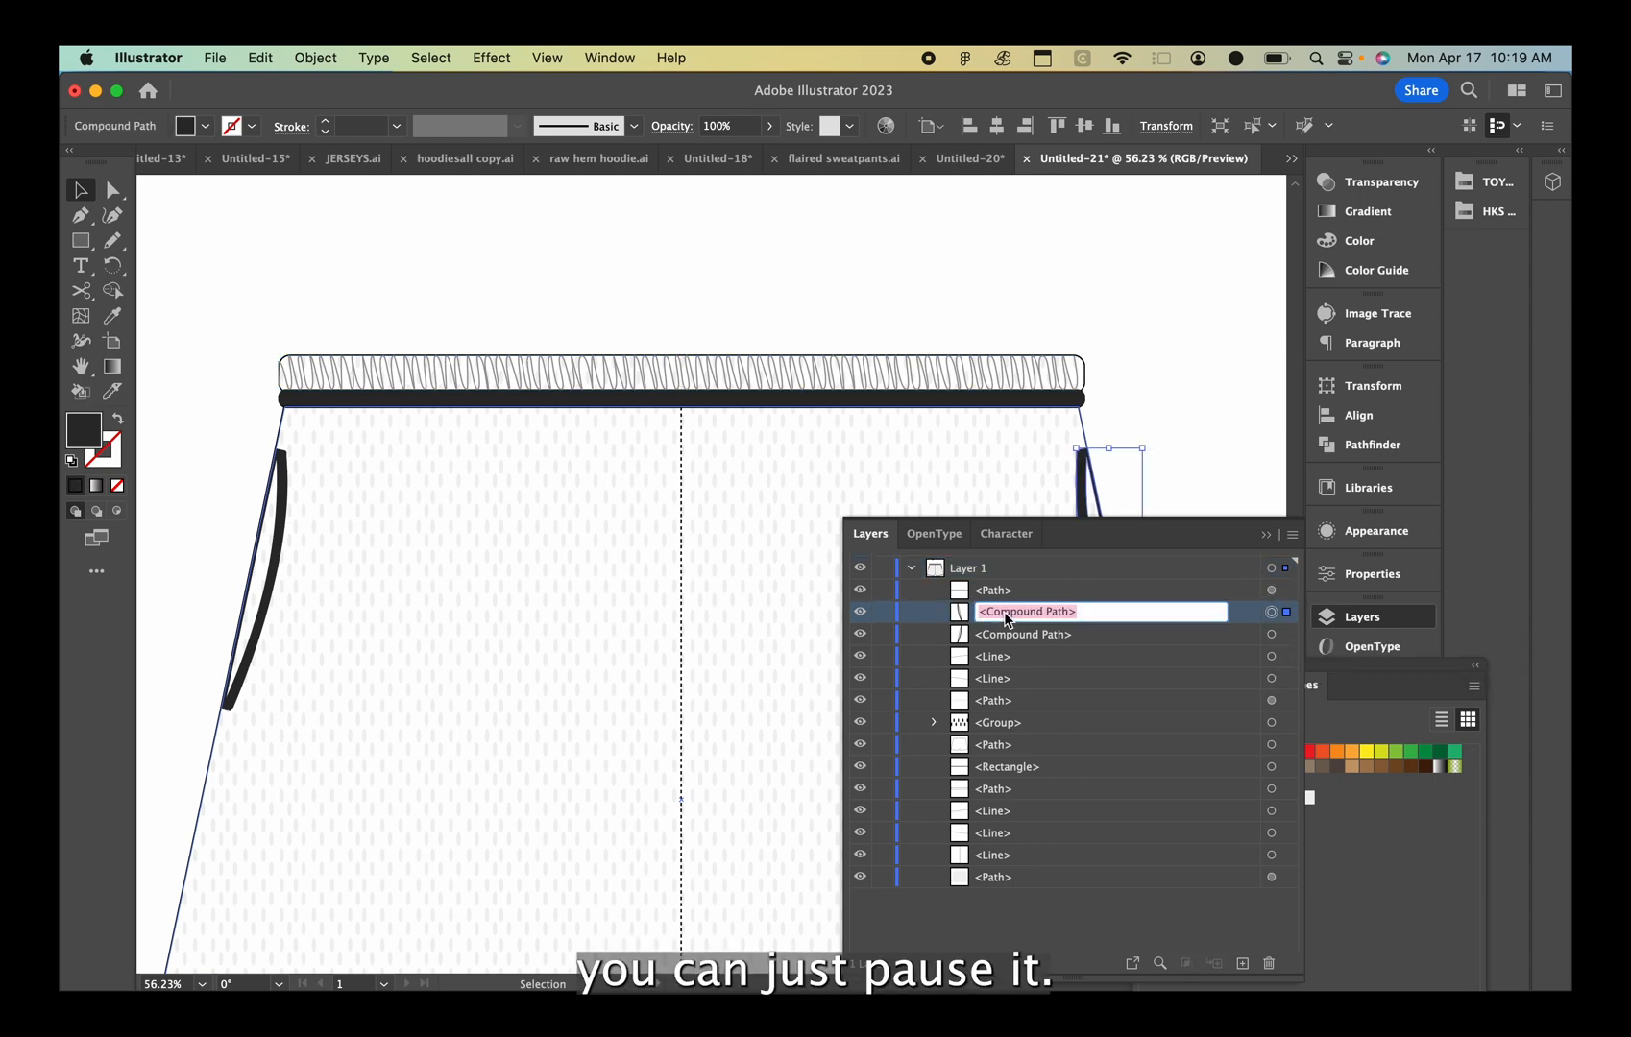
pyautogui.write('left pocket')
pyautogui.press('Return')
pyautogui.doubleClick(1013, 636)
# Identify the leg hem stitching lines and move the lower ones up beside the other lines in the layer order
pyautogui.scroll(-4, 557, 593)
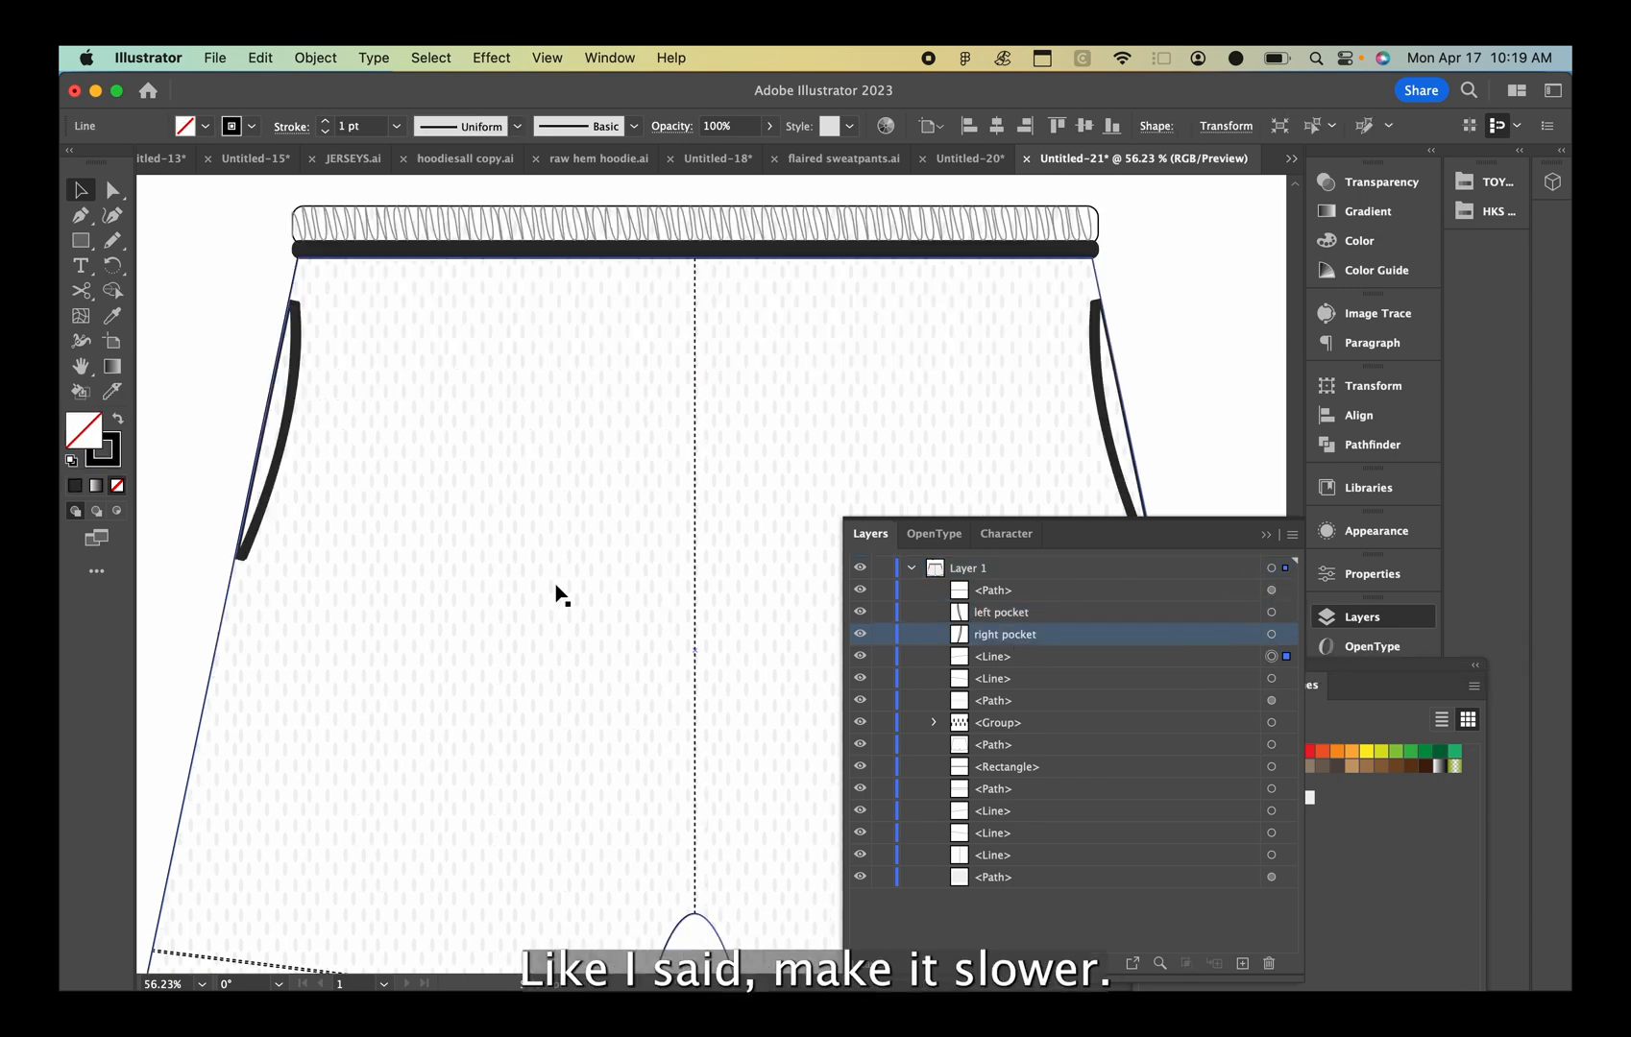
pyautogui.click(1287, 678)
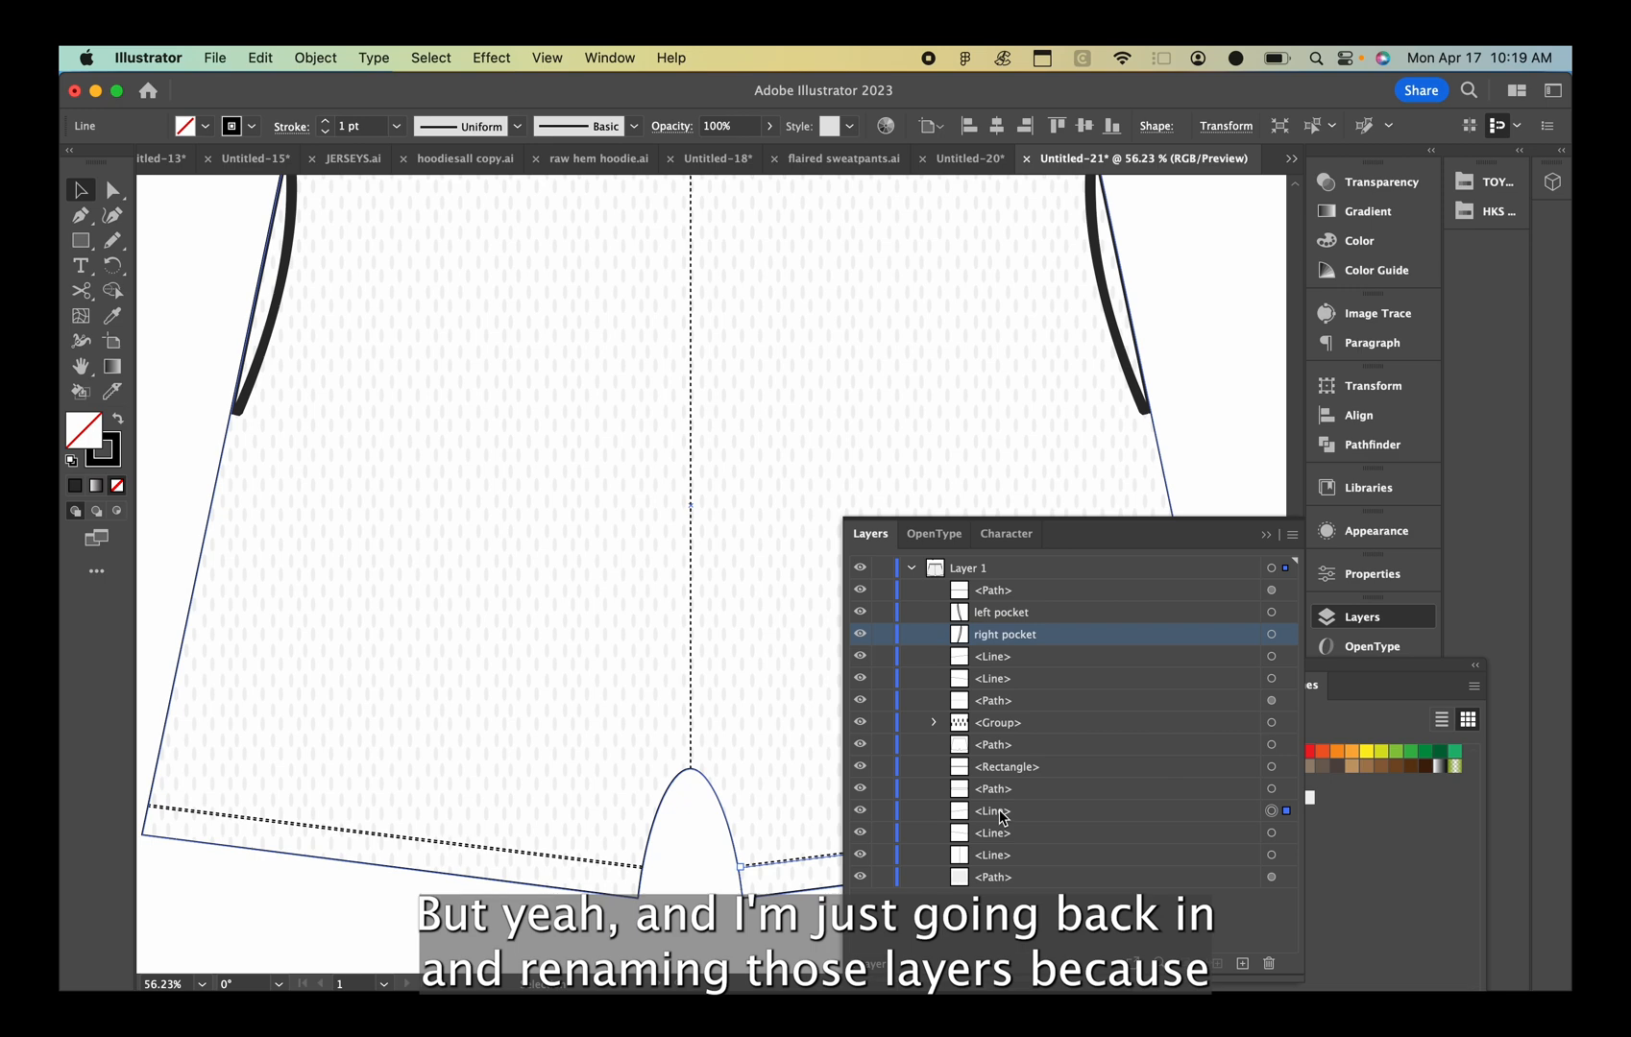
pyautogui.moveTo(999, 809); pyautogui.dragTo(992, 712)
pyautogui.click(793, 860)
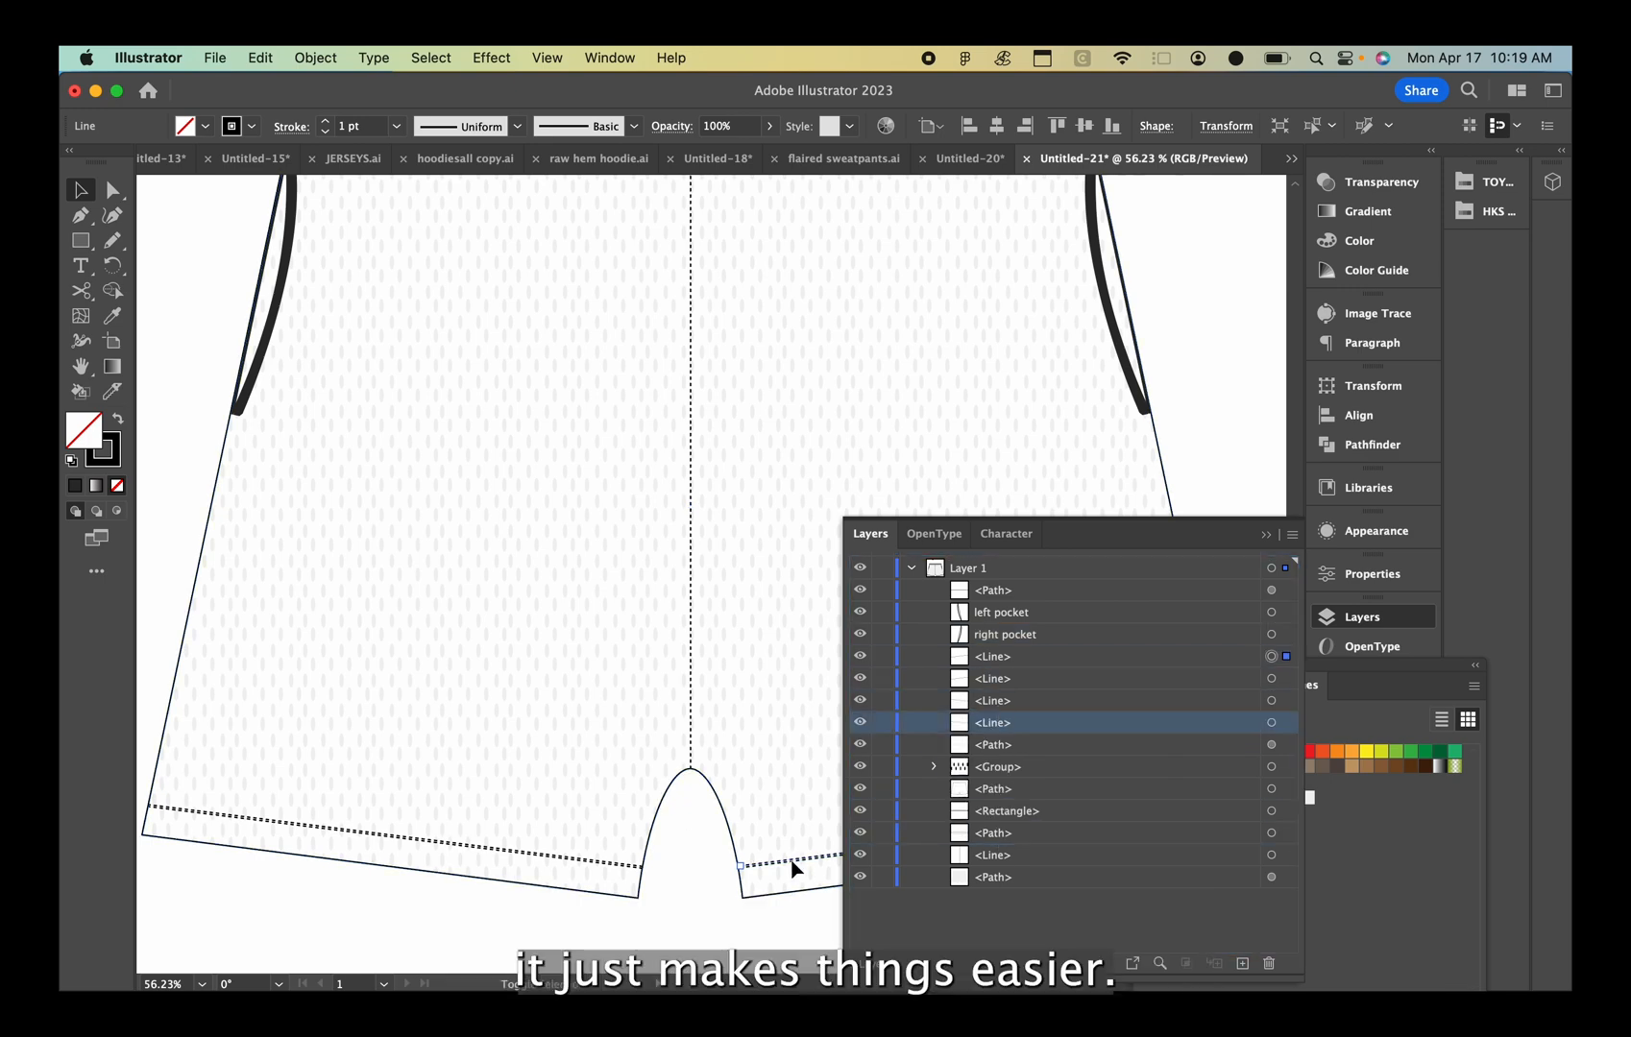
# Group the two dashed hem stitching lines of each leg into one group per leg
pyautogui.scroll(5, 792, 867)
pyautogui.keyDown('shift'); pyautogui.click(768, 862); pyautogui.keyUp('shift')
pyautogui.press('super+g')
pyautogui.hscroll(-5, 317, 851)
pyautogui.click(446, 775)
pyautogui.keyDown('shift'); pyautogui.click(448, 782); pyautogui.keyUp('shift')
pyautogui.press('super+g')
# Rename the two hem stitching groups as "right leg seam" and "left leg seam"
pyautogui.click(989, 684)
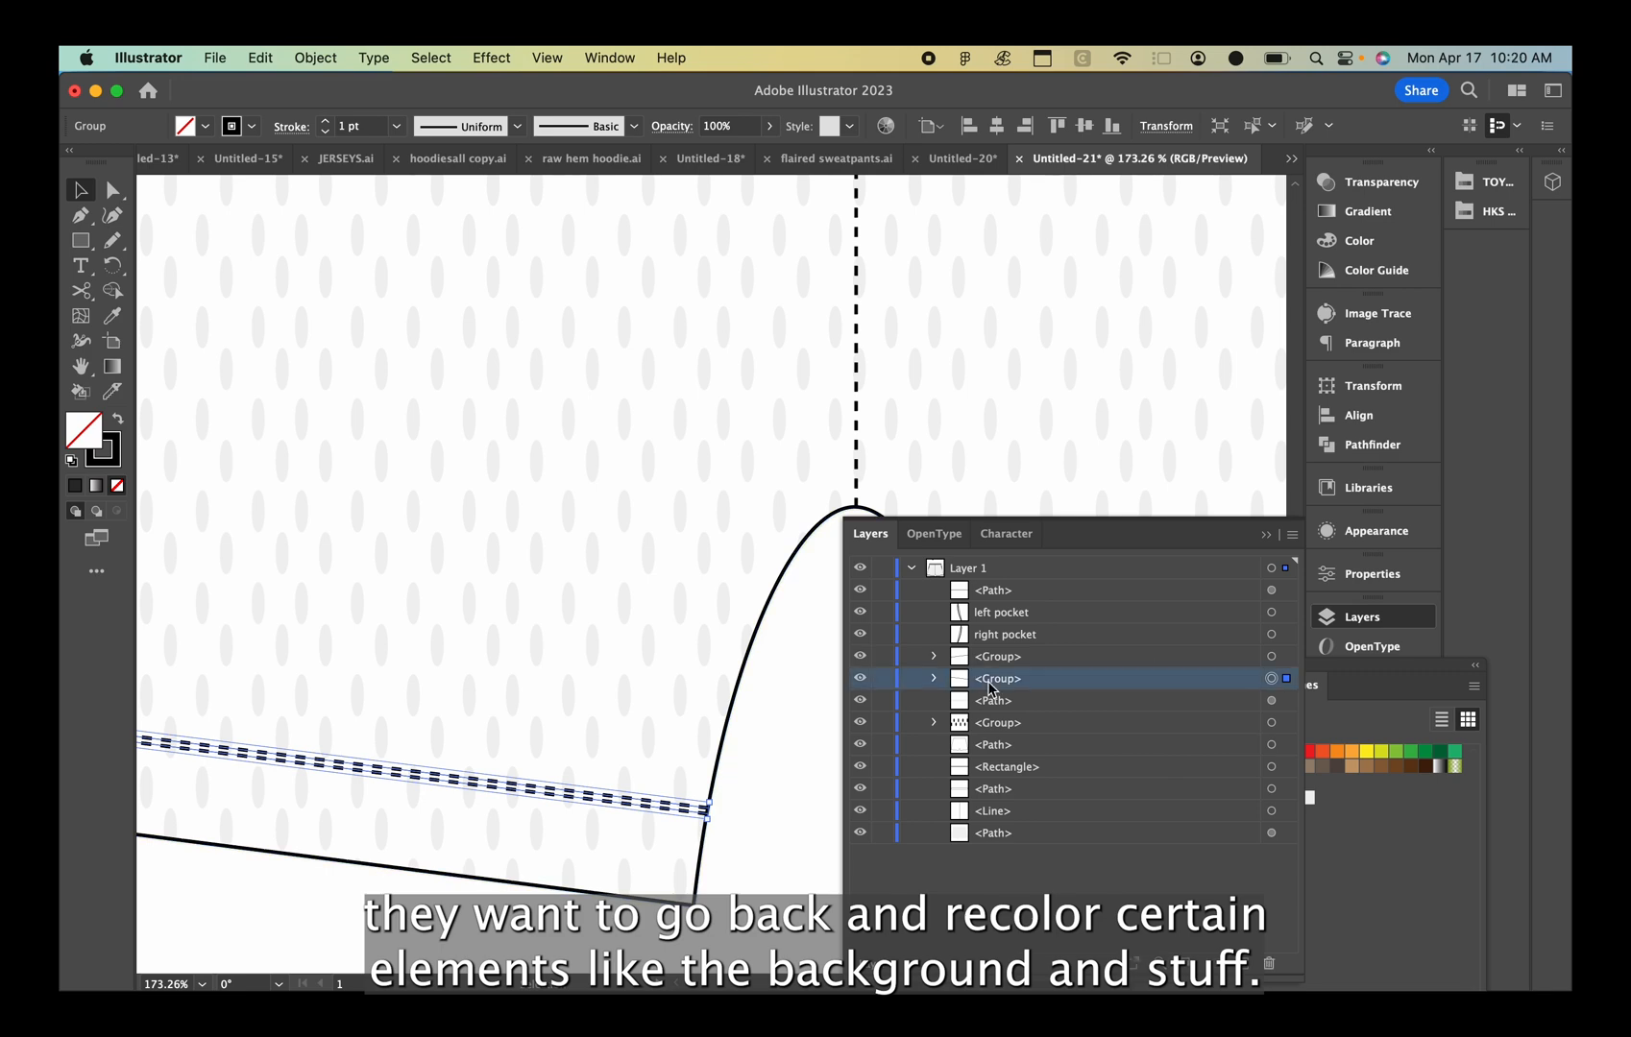
pyautogui.write('right leg seam')
pyautogui.click(994, 656)
pyautogui.doubleClick(997, 656)
pyautogui.write('left leg seam')
pyautogui.press('Return')
# Rename the scribbled waistband strip's path as "waist elastic detail"
pyautogui.press('super+0')
pyautogui.click(994, 587)
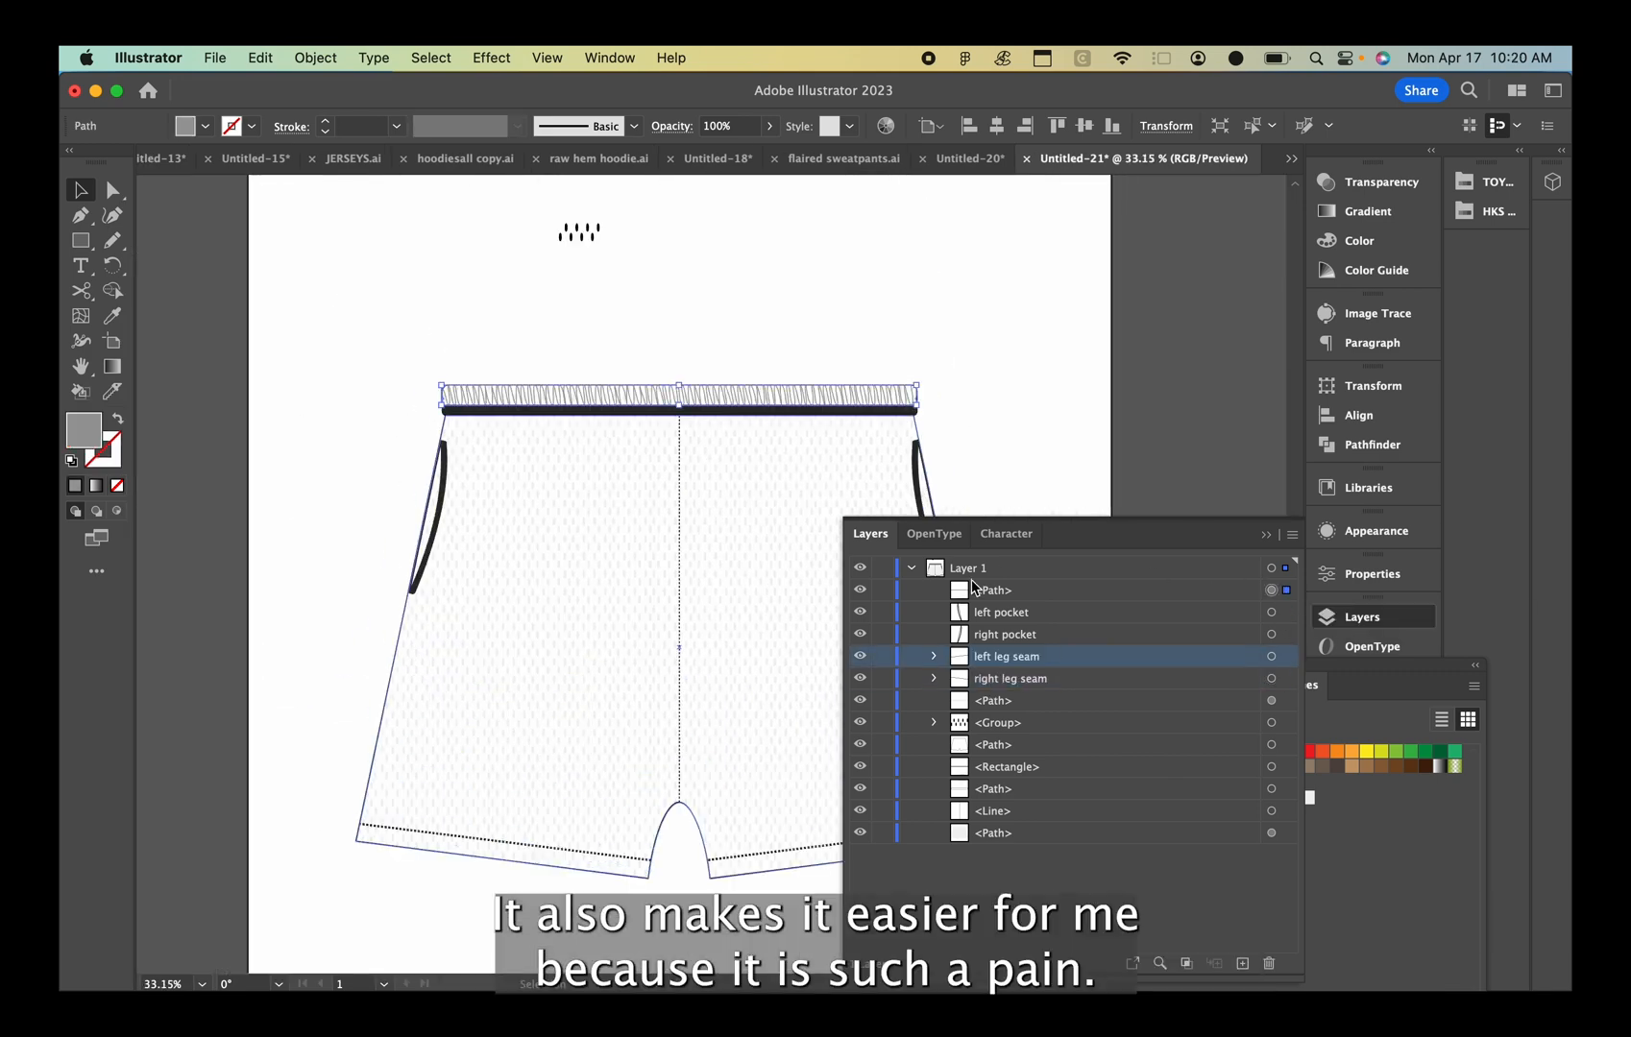
pyautogui.doubleClick(993, 589)
pyautogui.write('waist elastic detail')
pyautogui.press('Return')
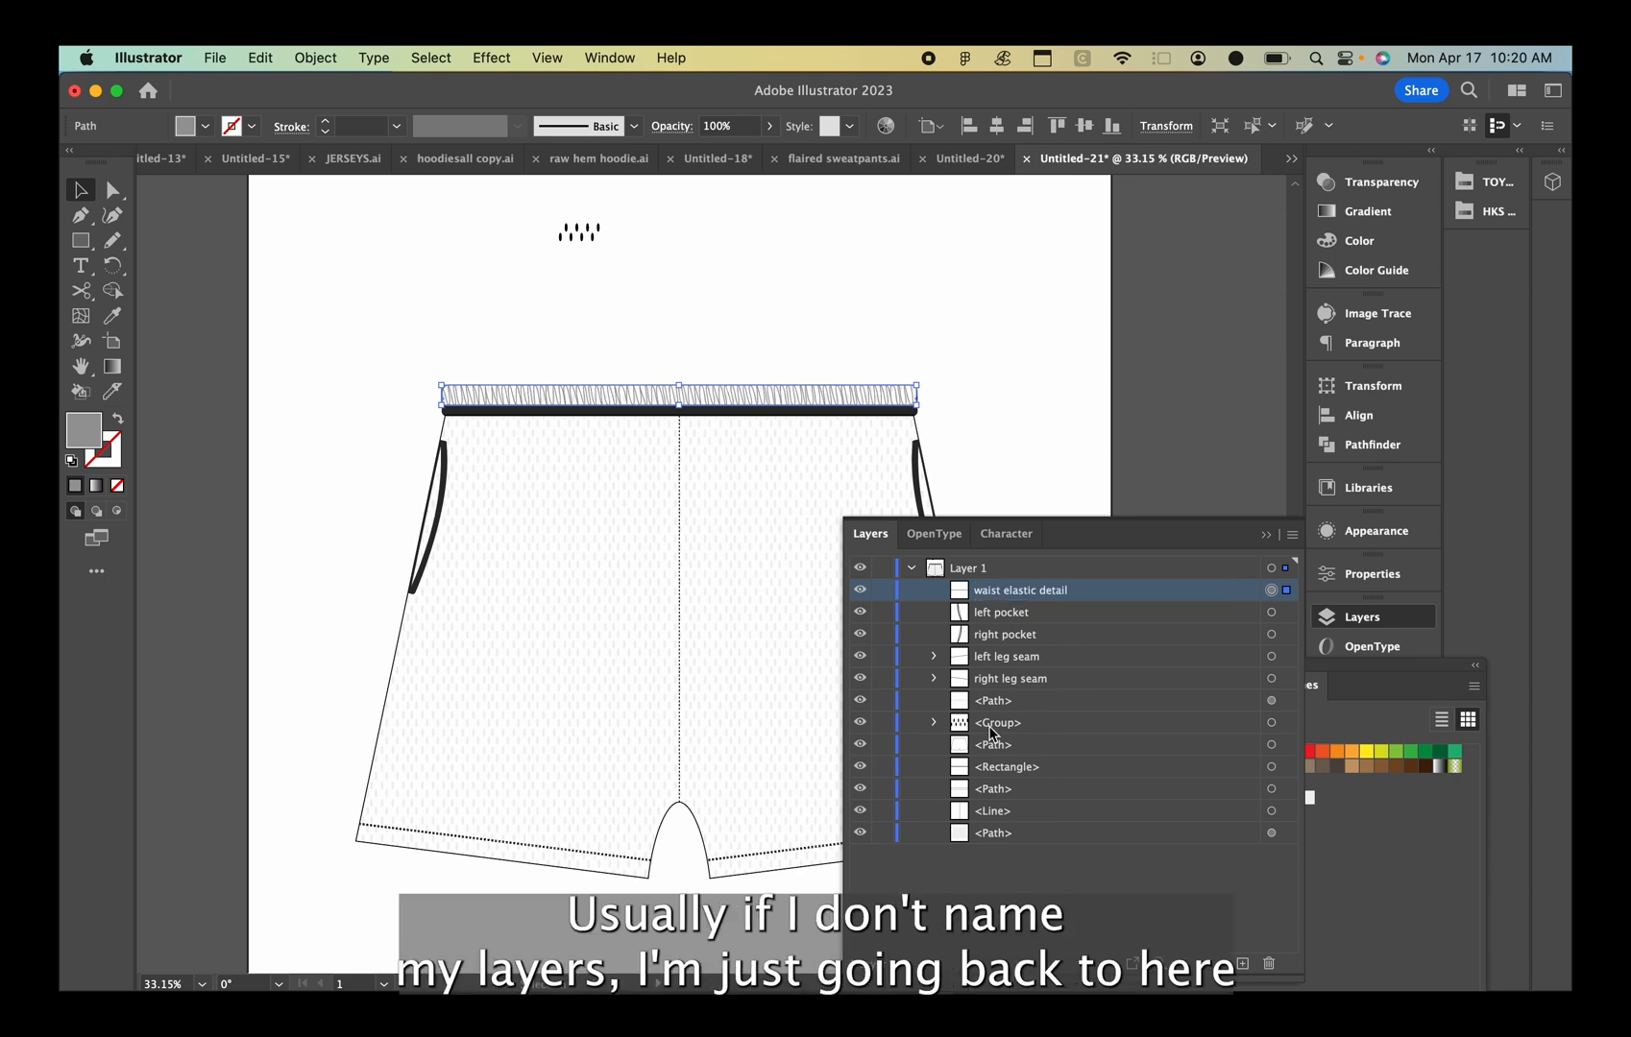
# Delete the leftover mesh dash group above the shorts and rename the mesh-filled shorts path as "mesh pattern detail"
pyautogui.click(1200, 722)
pyautogui.press('Delete')
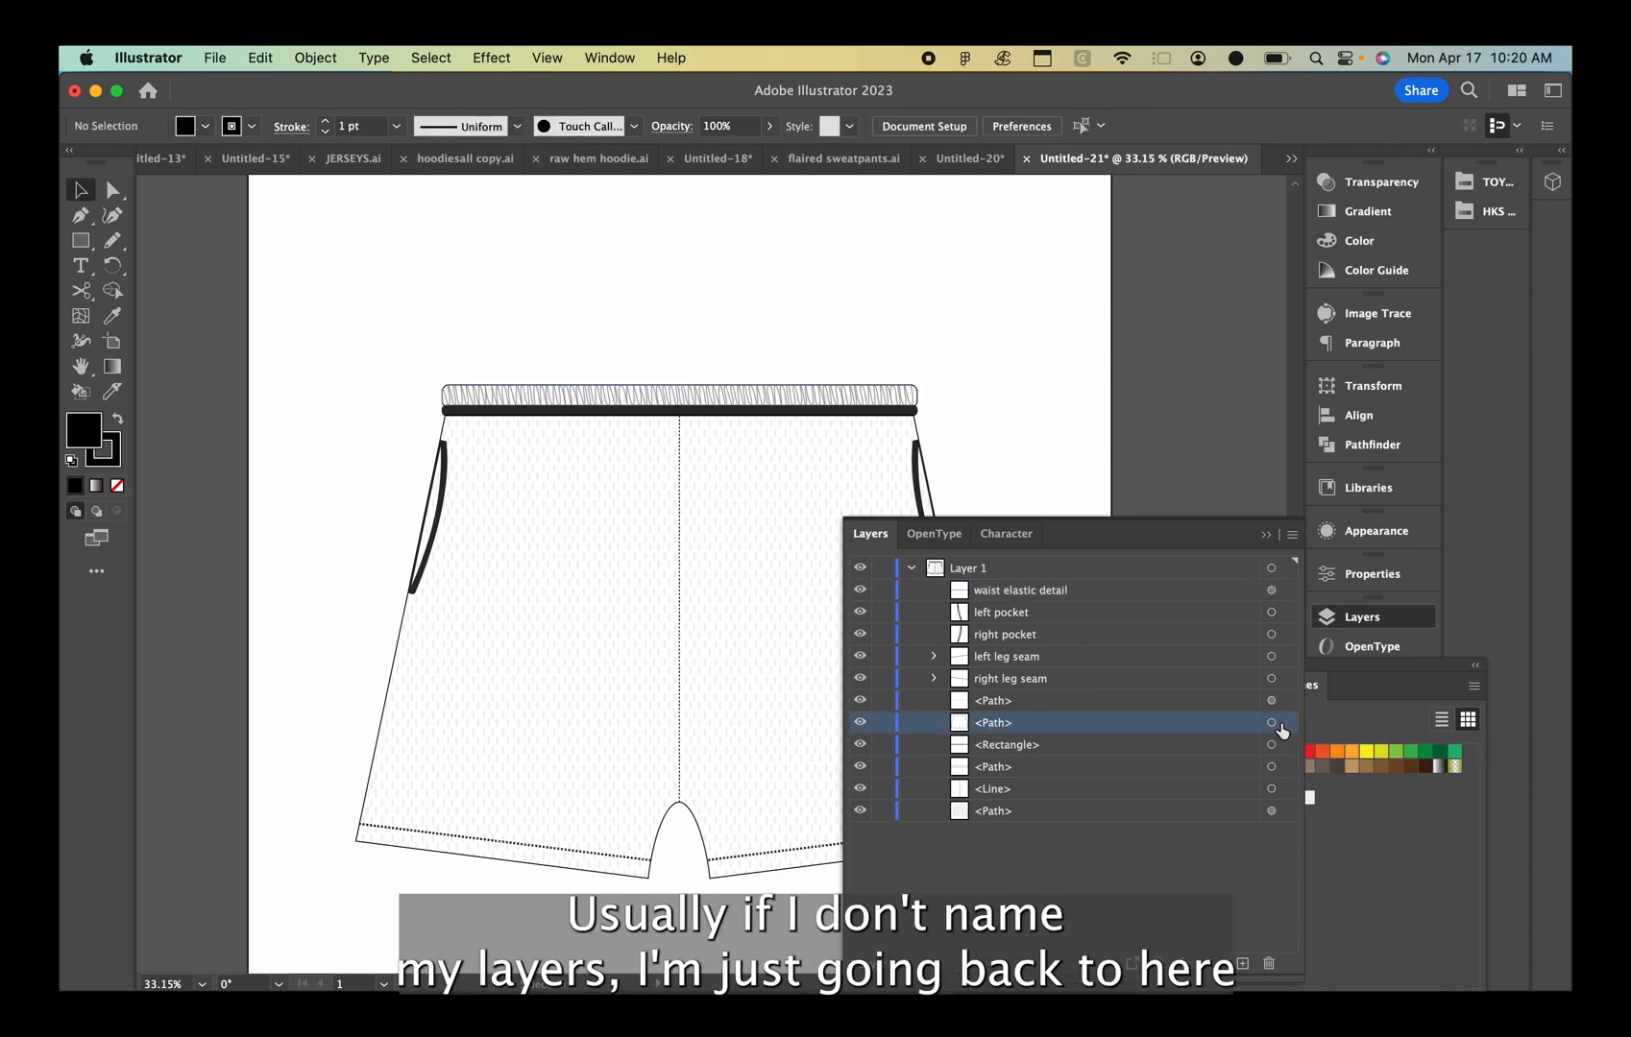
pyautogui.click(1272, 723)
pyautogui.click(960, 811)
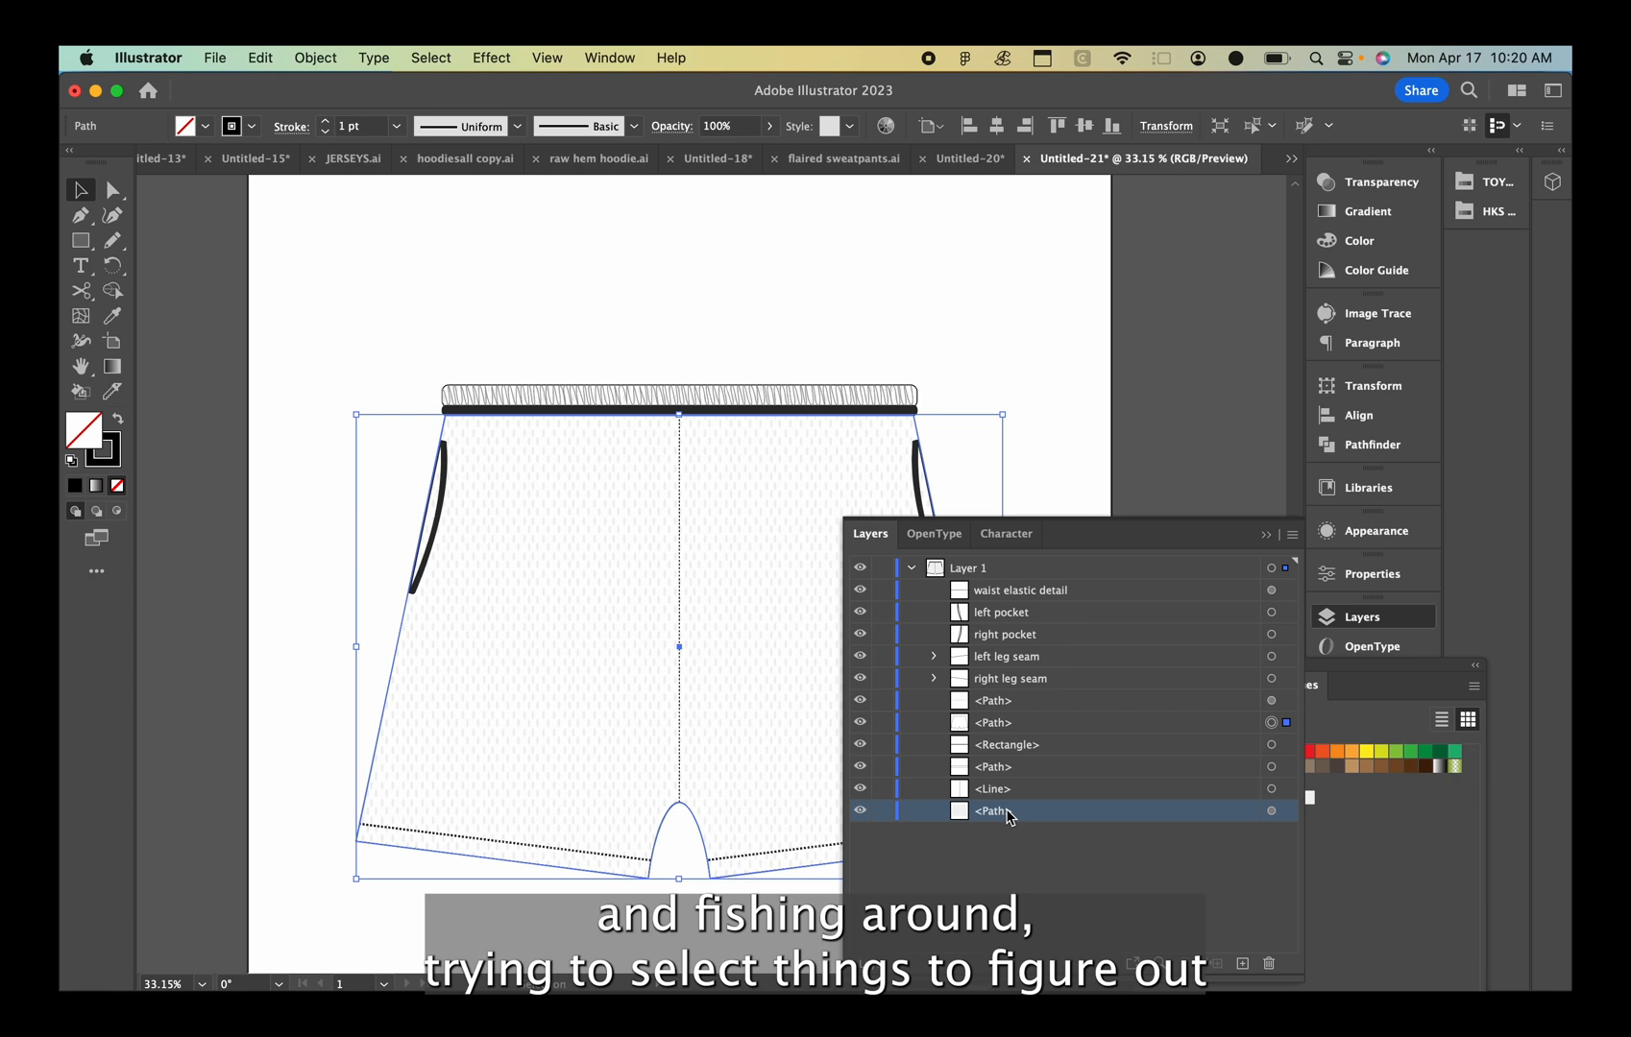
pyautogui.write('n')
pyautogui.press('Return')
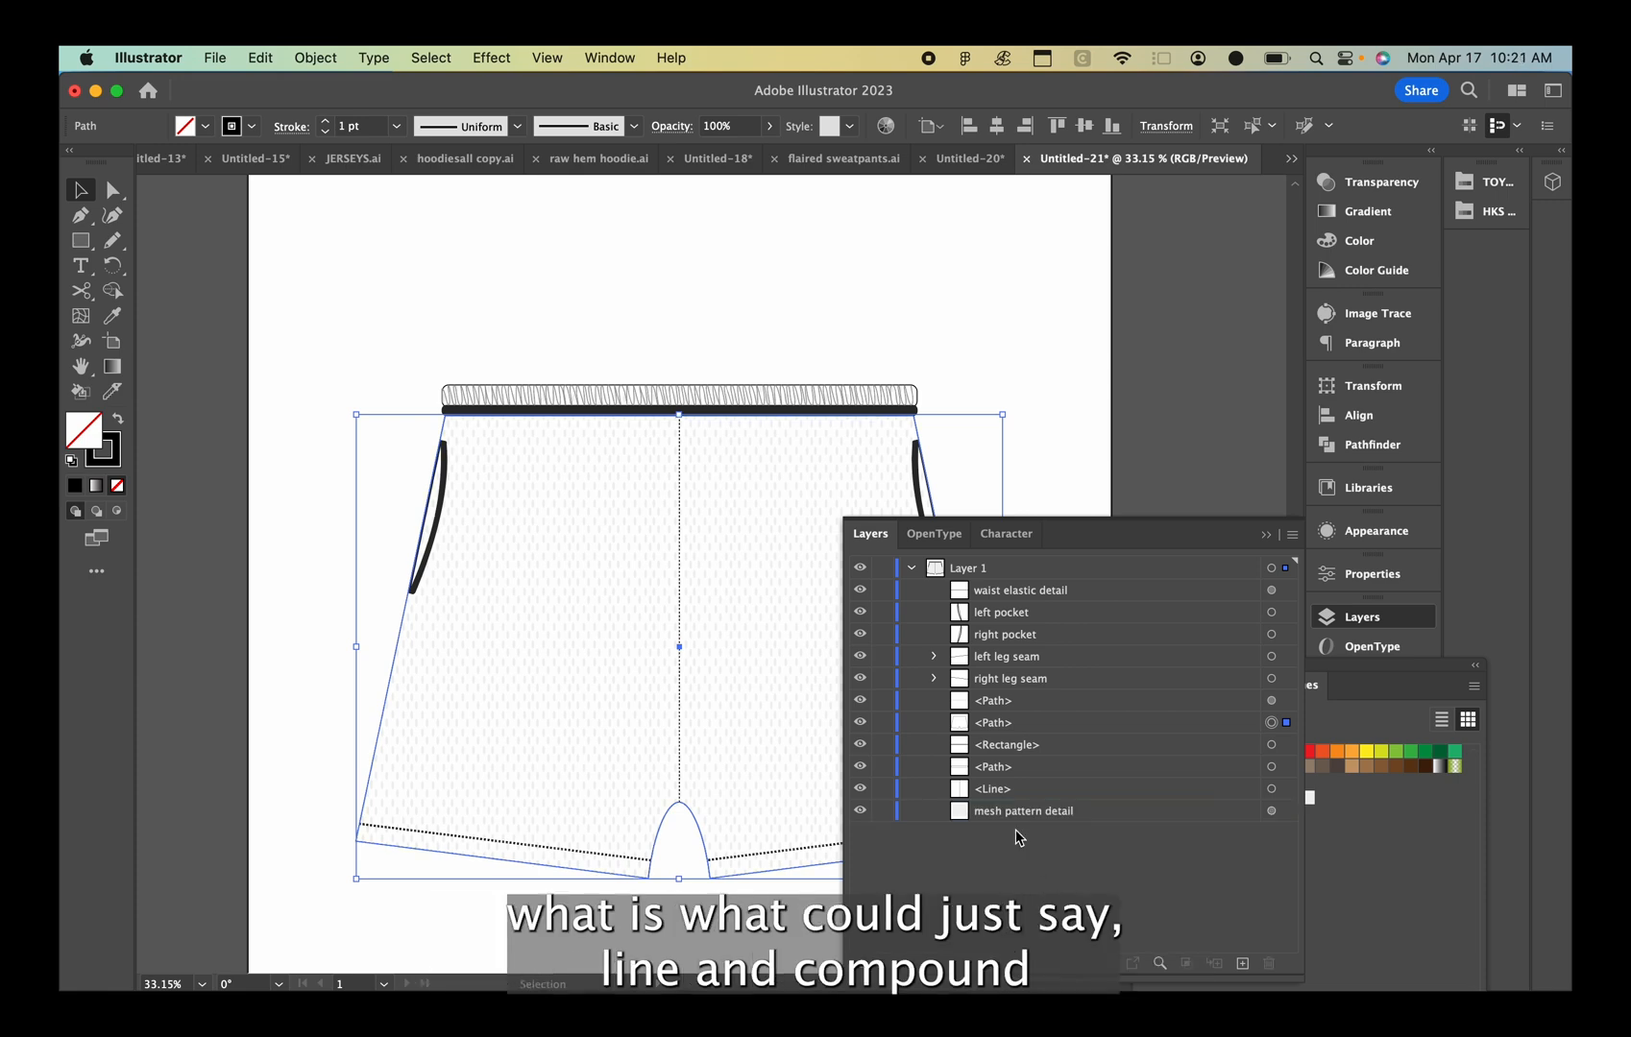
# Rename the shorts outline path as "shorts background color" and place it beneath the other items
pyautogui.click(994, 812)
pyautogui.write('shorts background color')
pyautogui.press('Return')
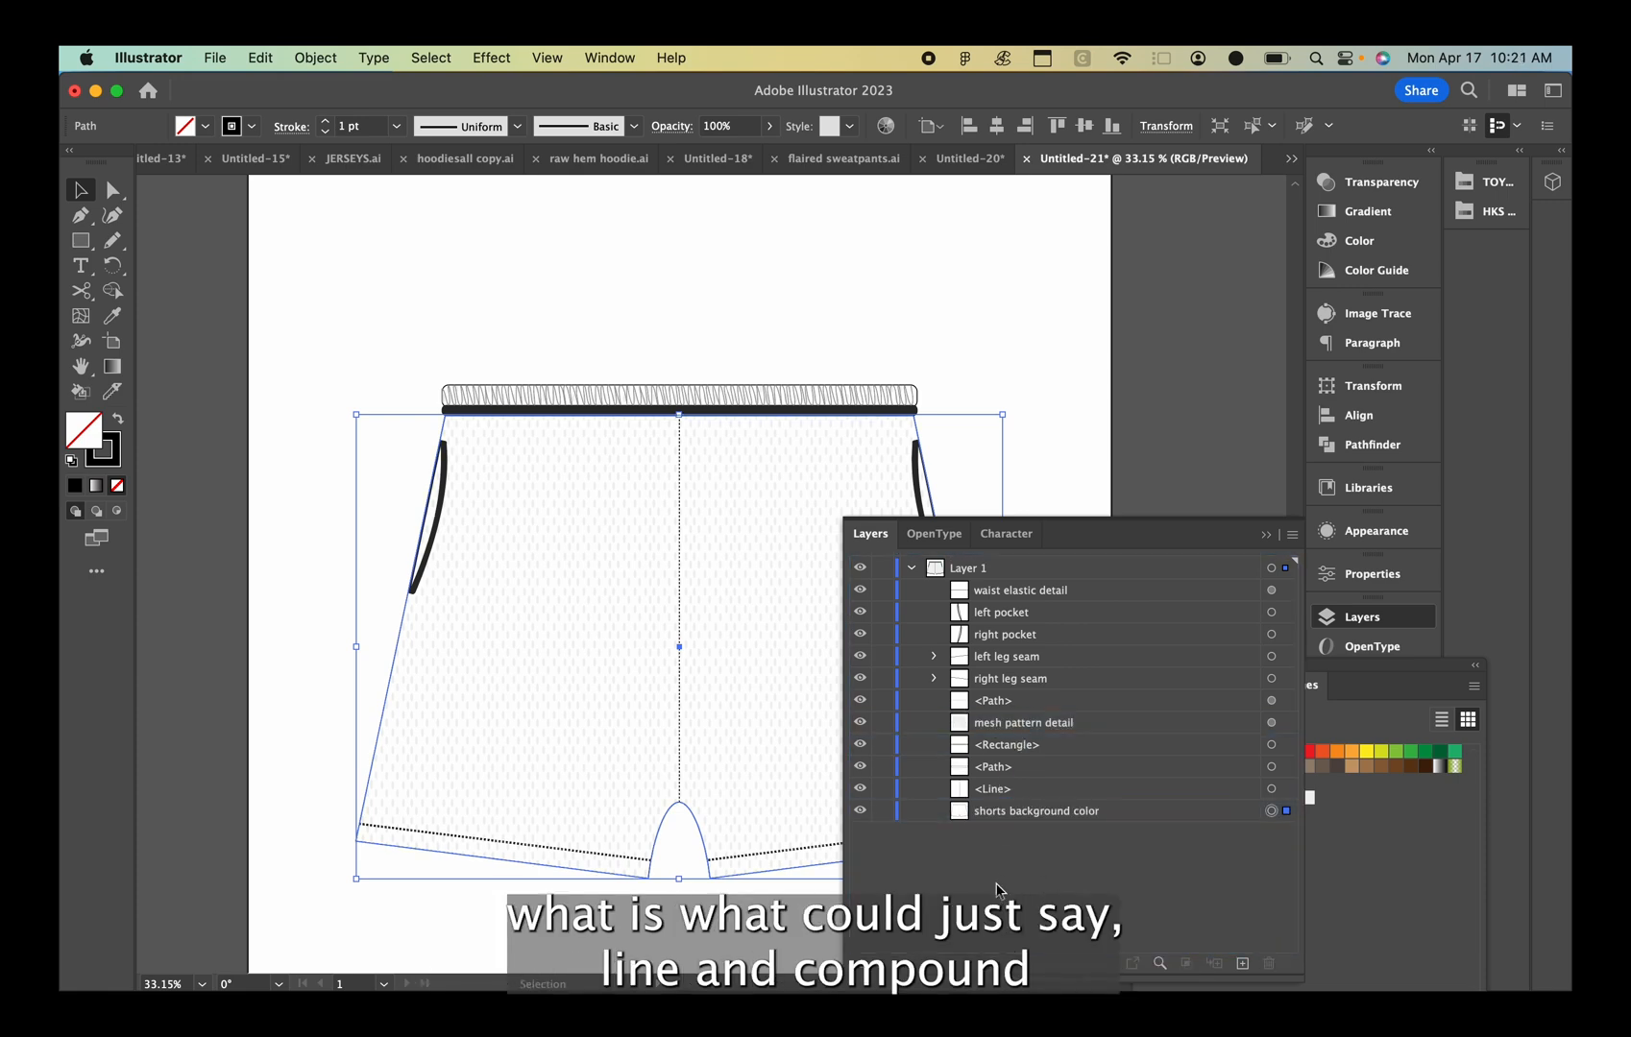
# Rename the dark waistband trim rectangle as "bottom of waist" and set its opacity to 38%
pyautogui.click(1285, 754)
pyautogui.doubleClick(1020, 744)
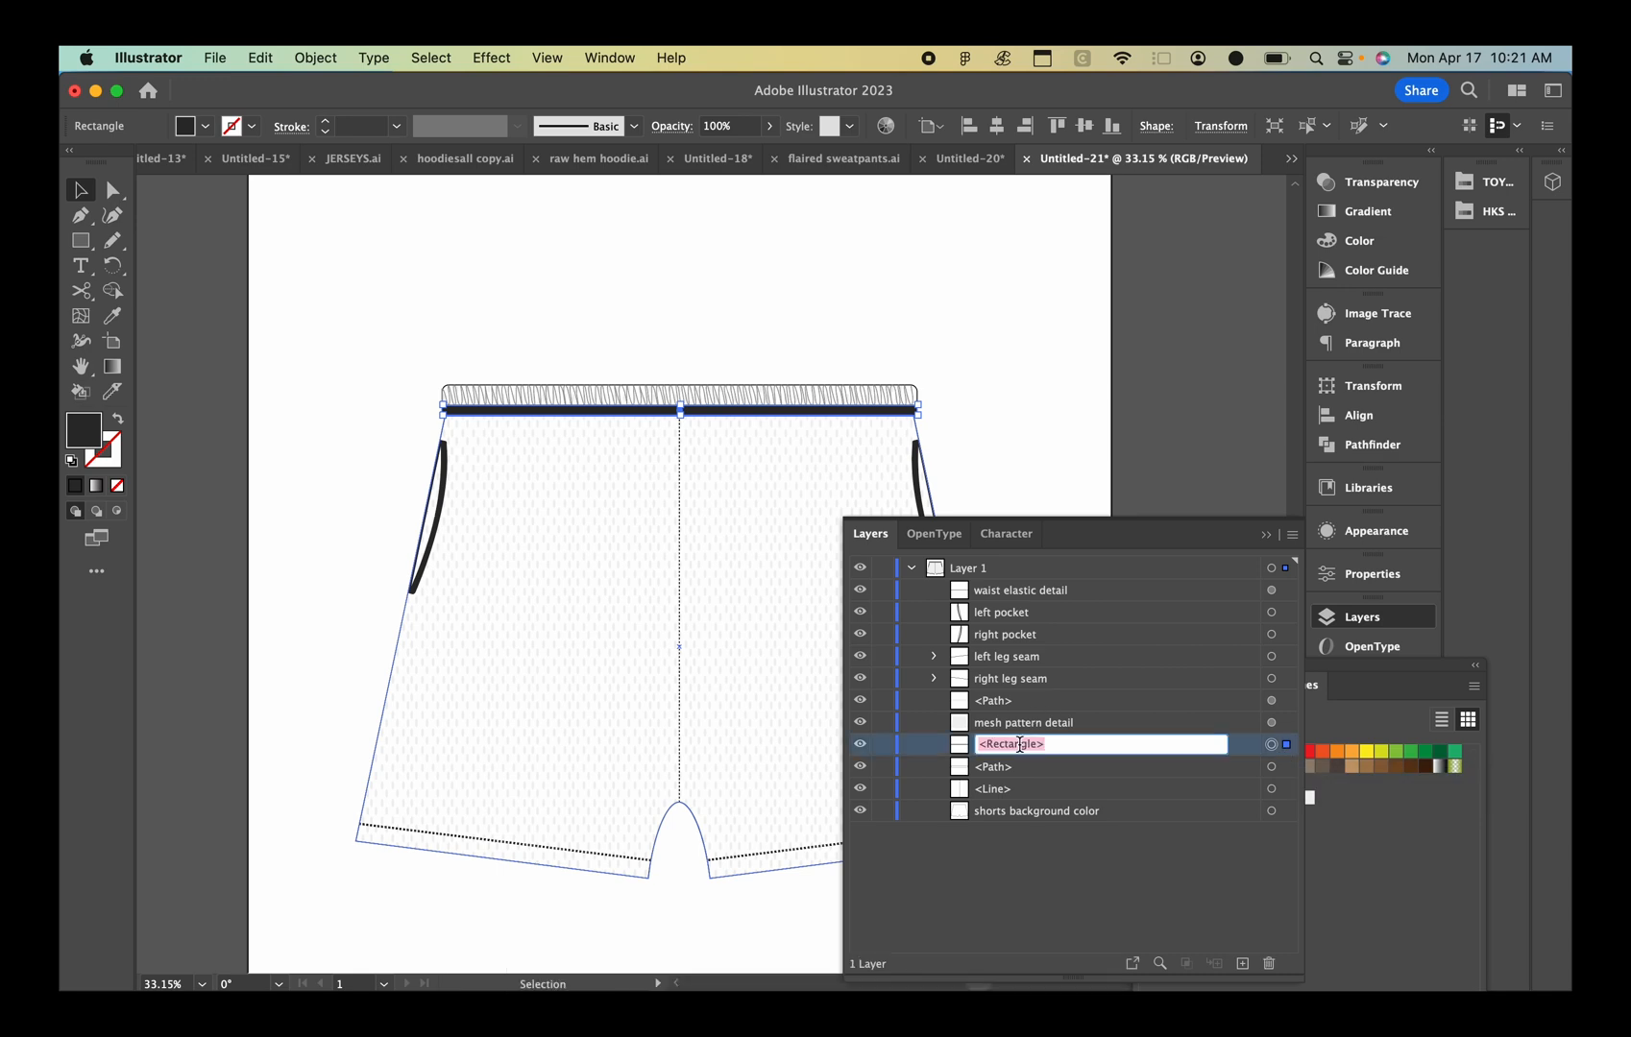
pyautogui.write('bottom of waist')
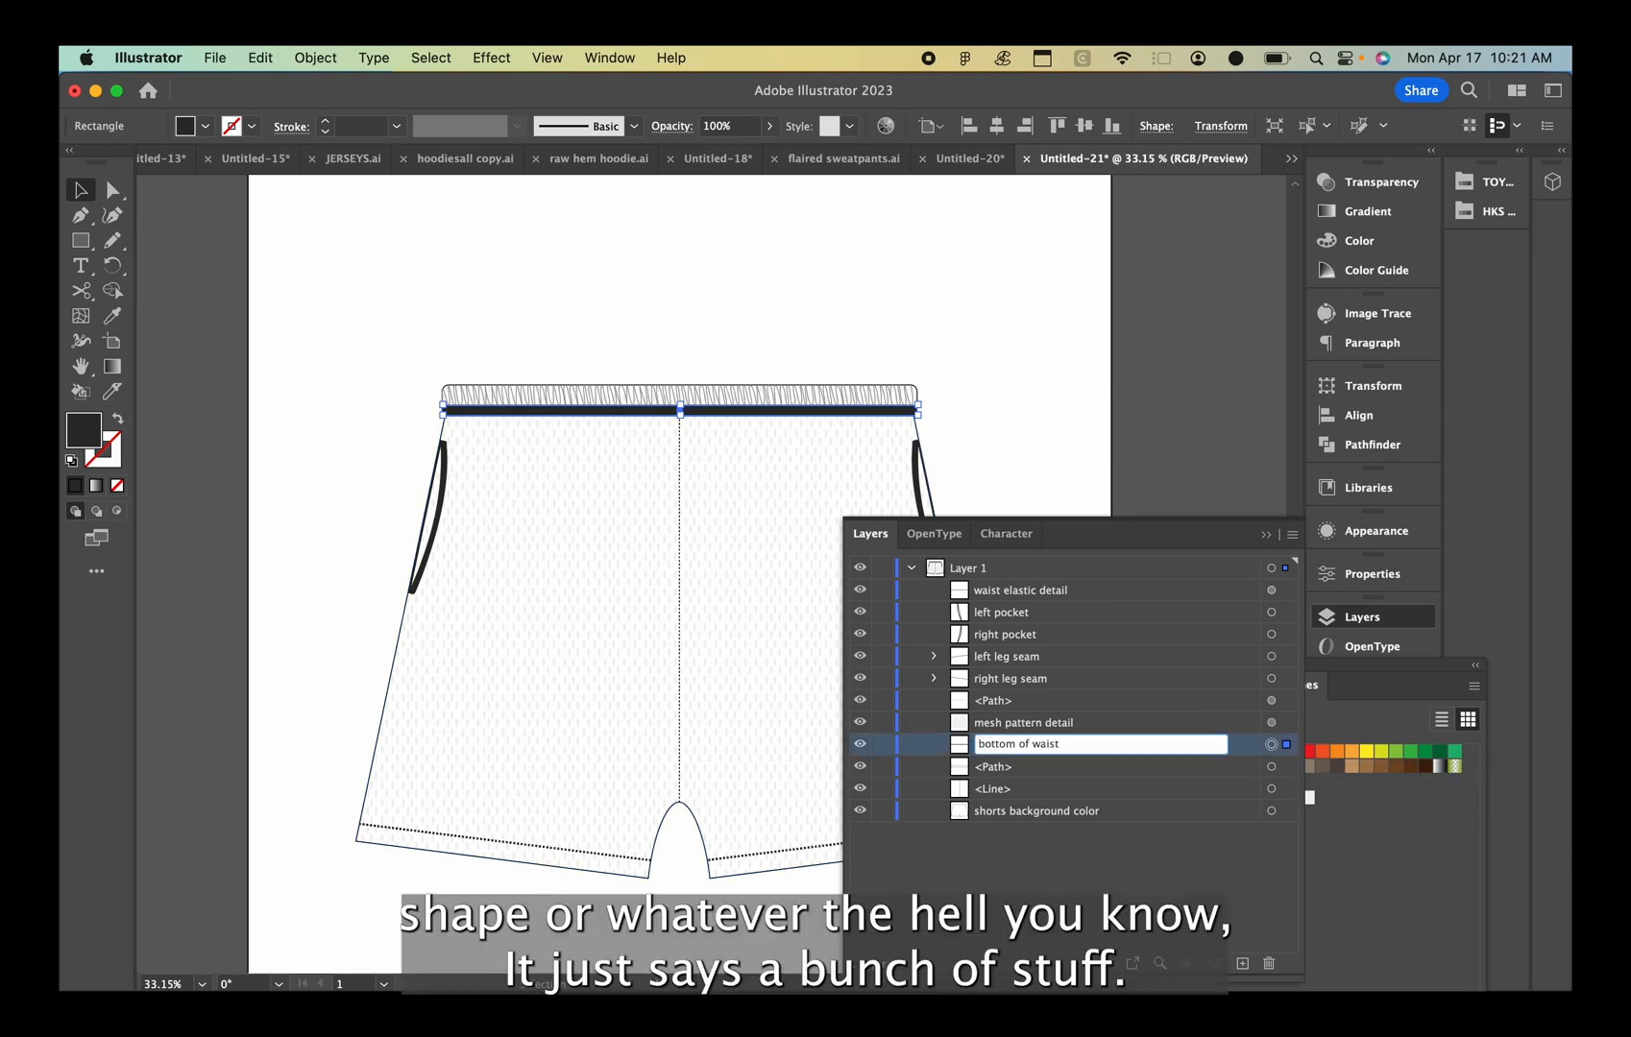
pyautogui.click(1060, 881)
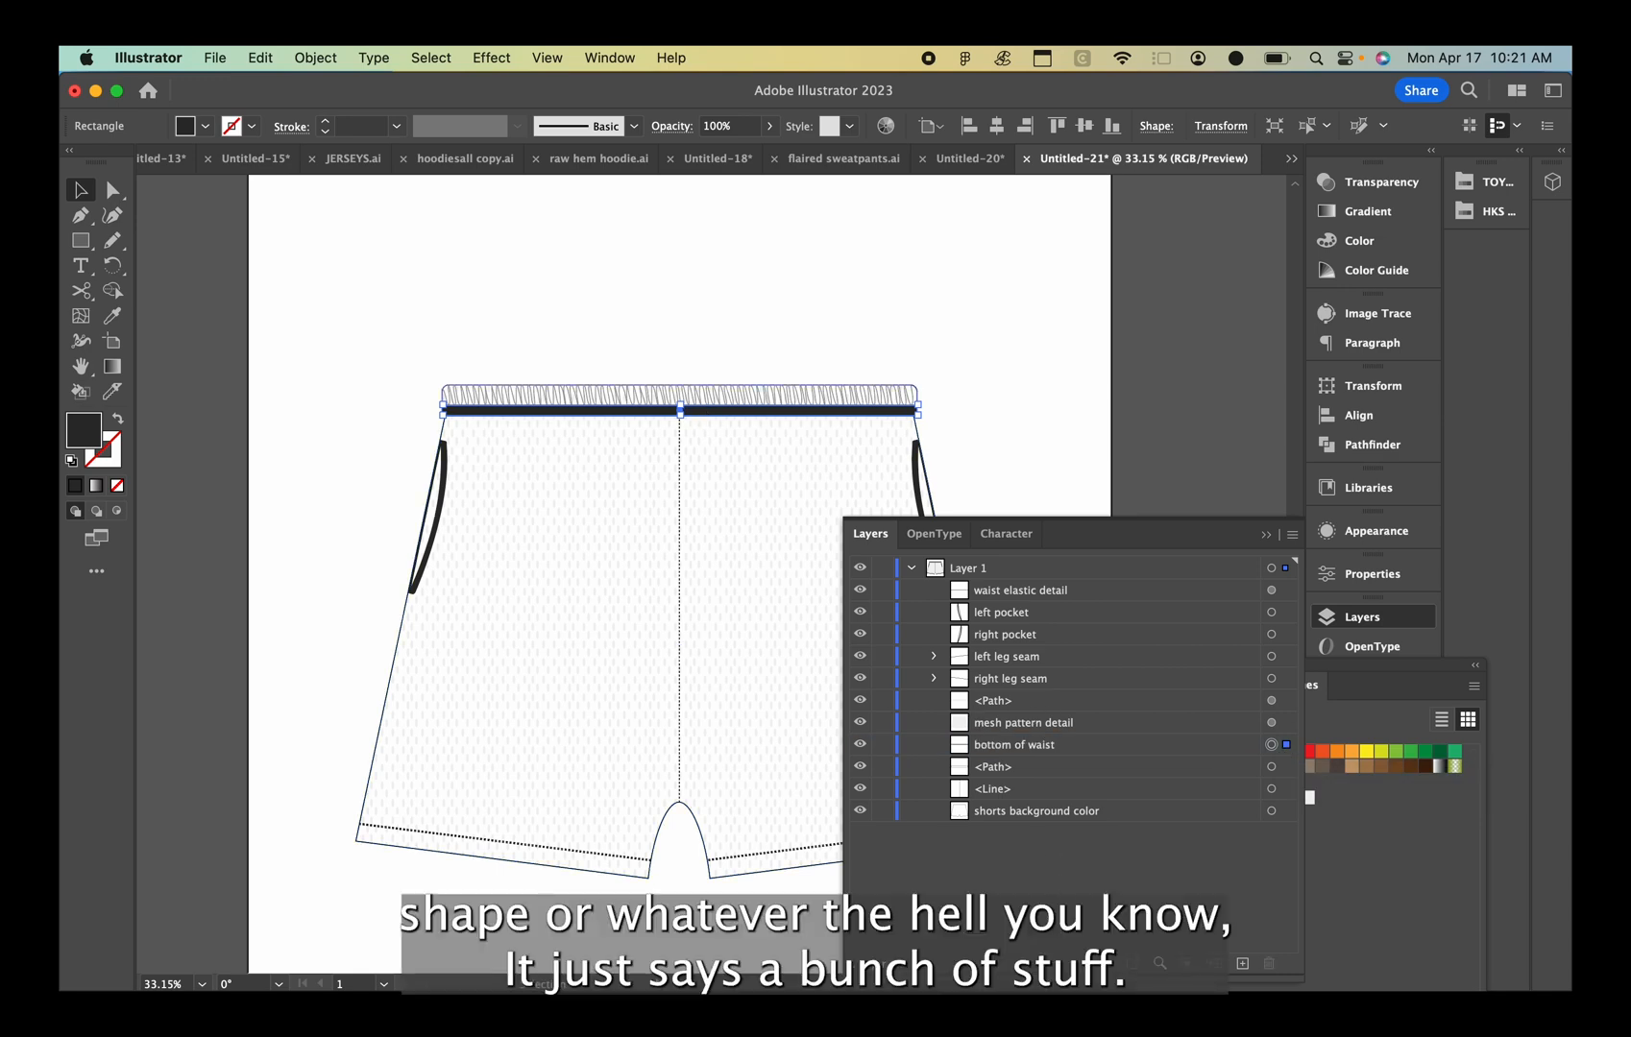
pyautogui.click(1029, 746)
pyautogui.click(769, 125)
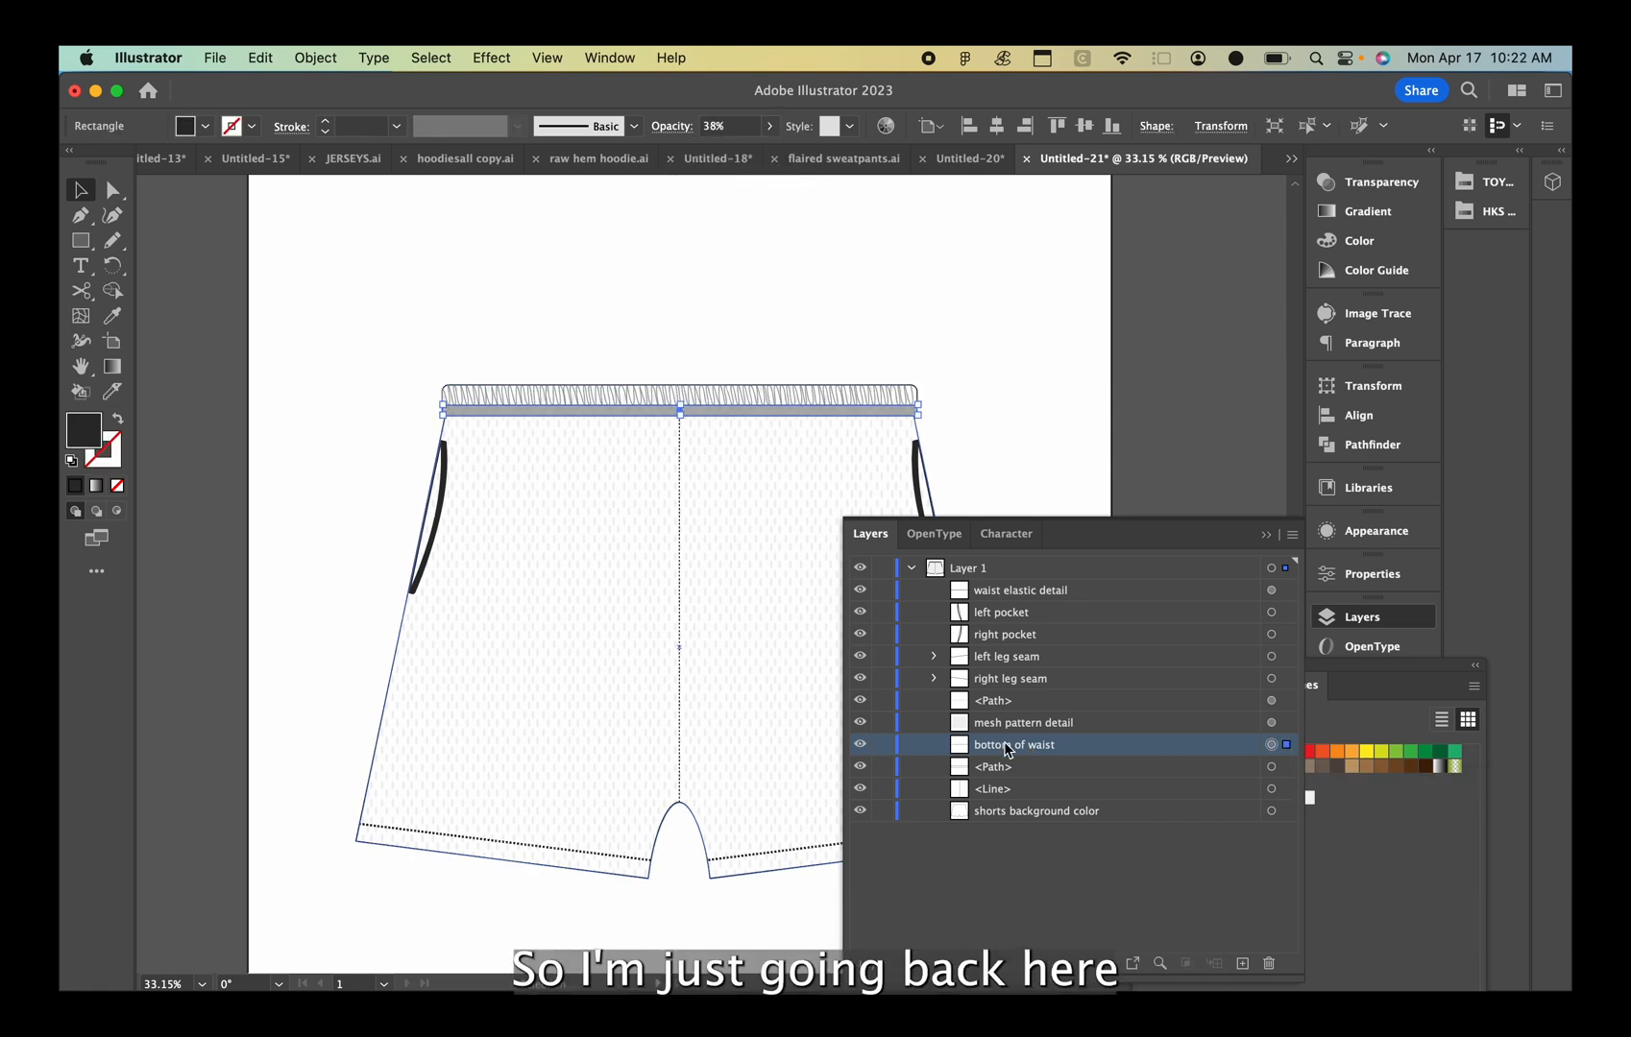
# Rename the waistband outline path as "full waist background (add color here)" and the dashed centre line as "middle seam"
pyautogui.click(1271, 767)
pyautogui.click(994, 768)
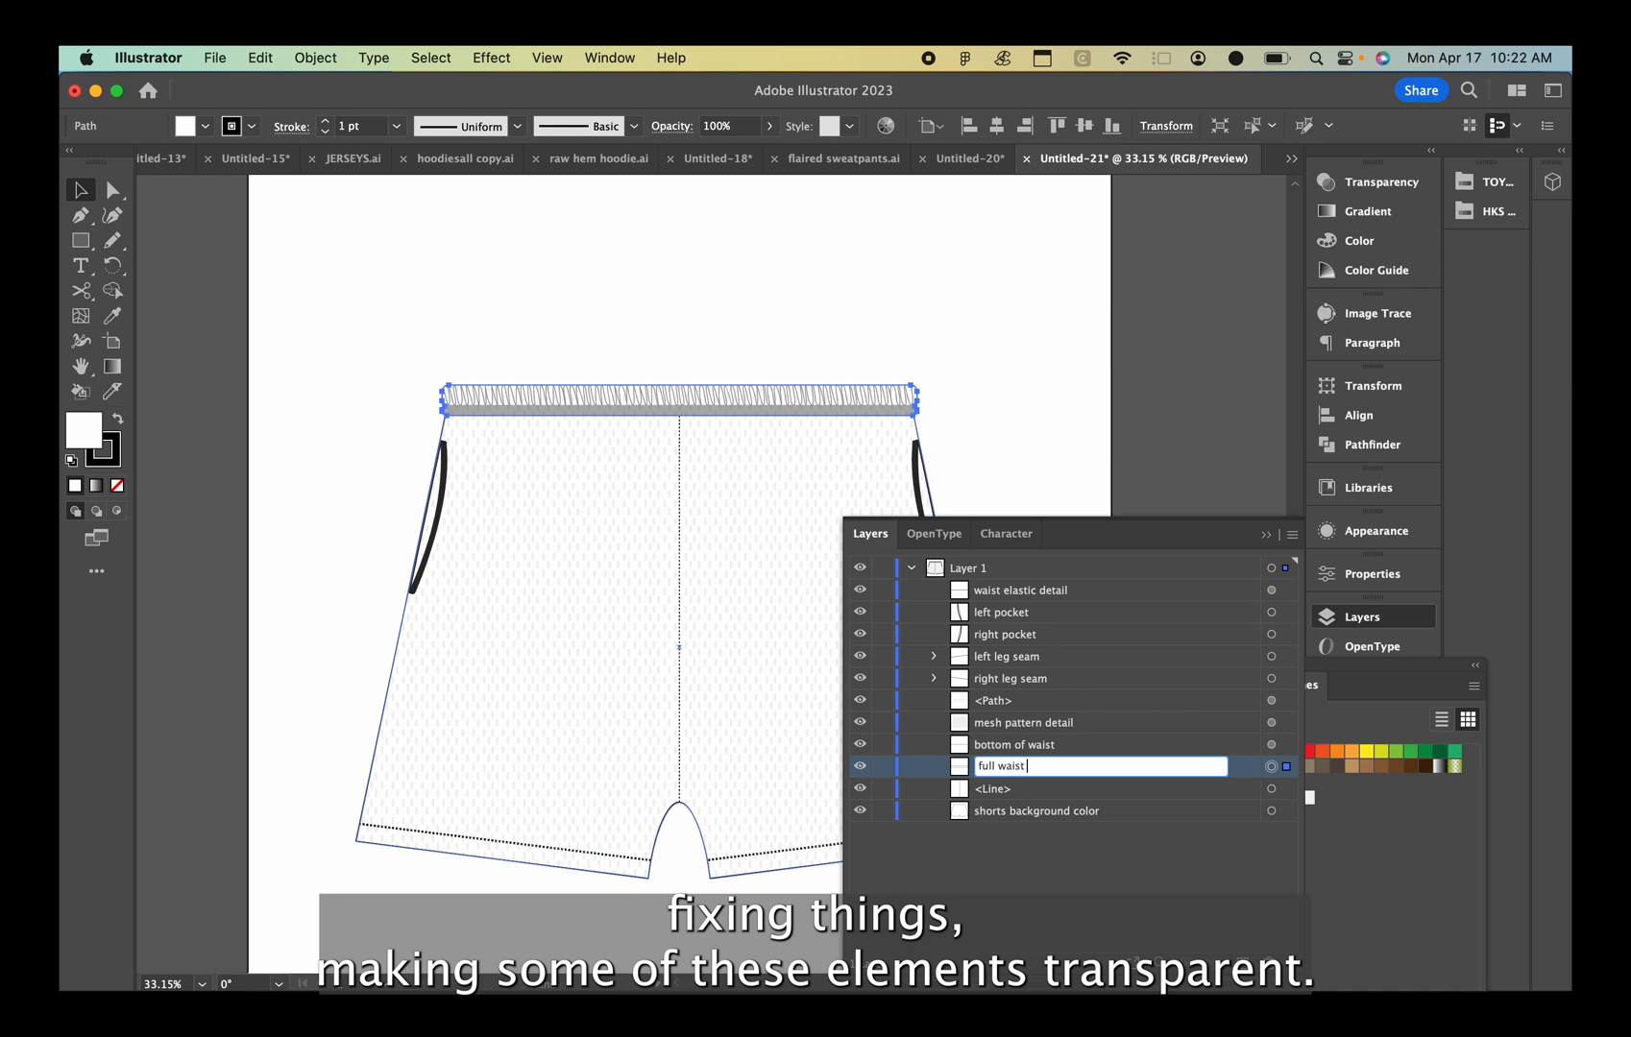
pyautogui.write('(add color here)')
pyautogui.press('Return')
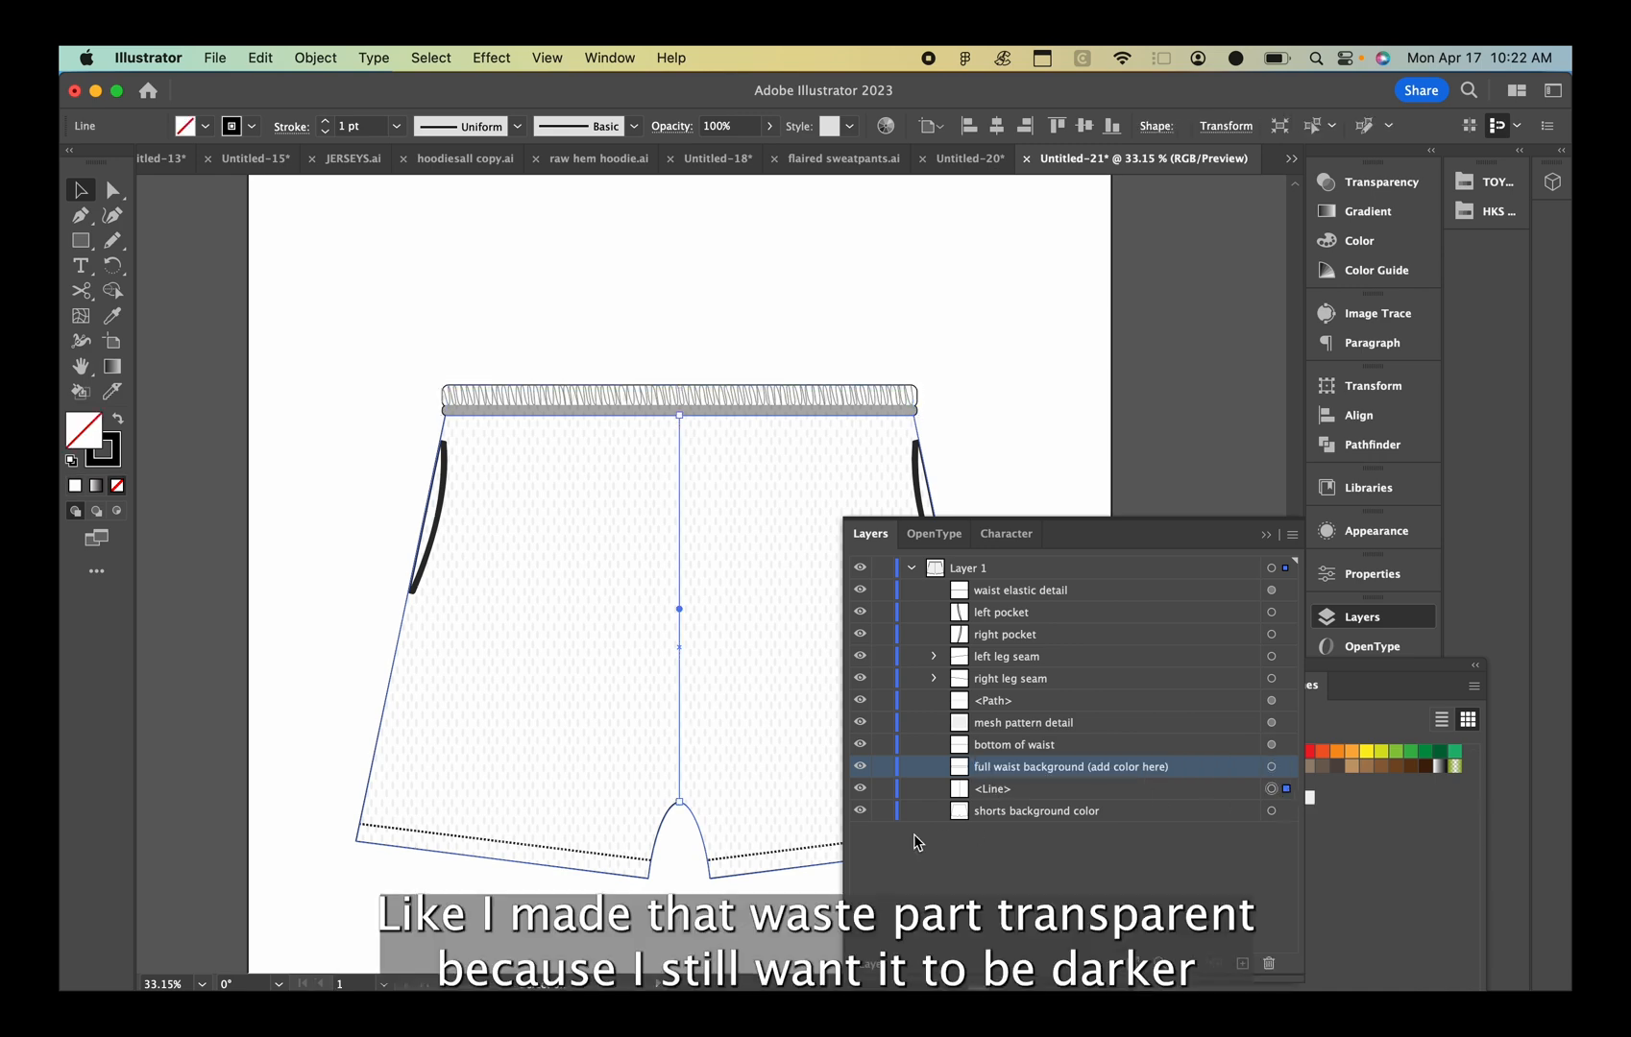
pyautogui.doubleClick(992, 788)
pyautogui.write('middle seam')
pyautogui.press('Return')
# Add "(change main color here)" to the shorts background item's name and fill the shape with bright blue
pyautogui.doubleClick(1090, 811)
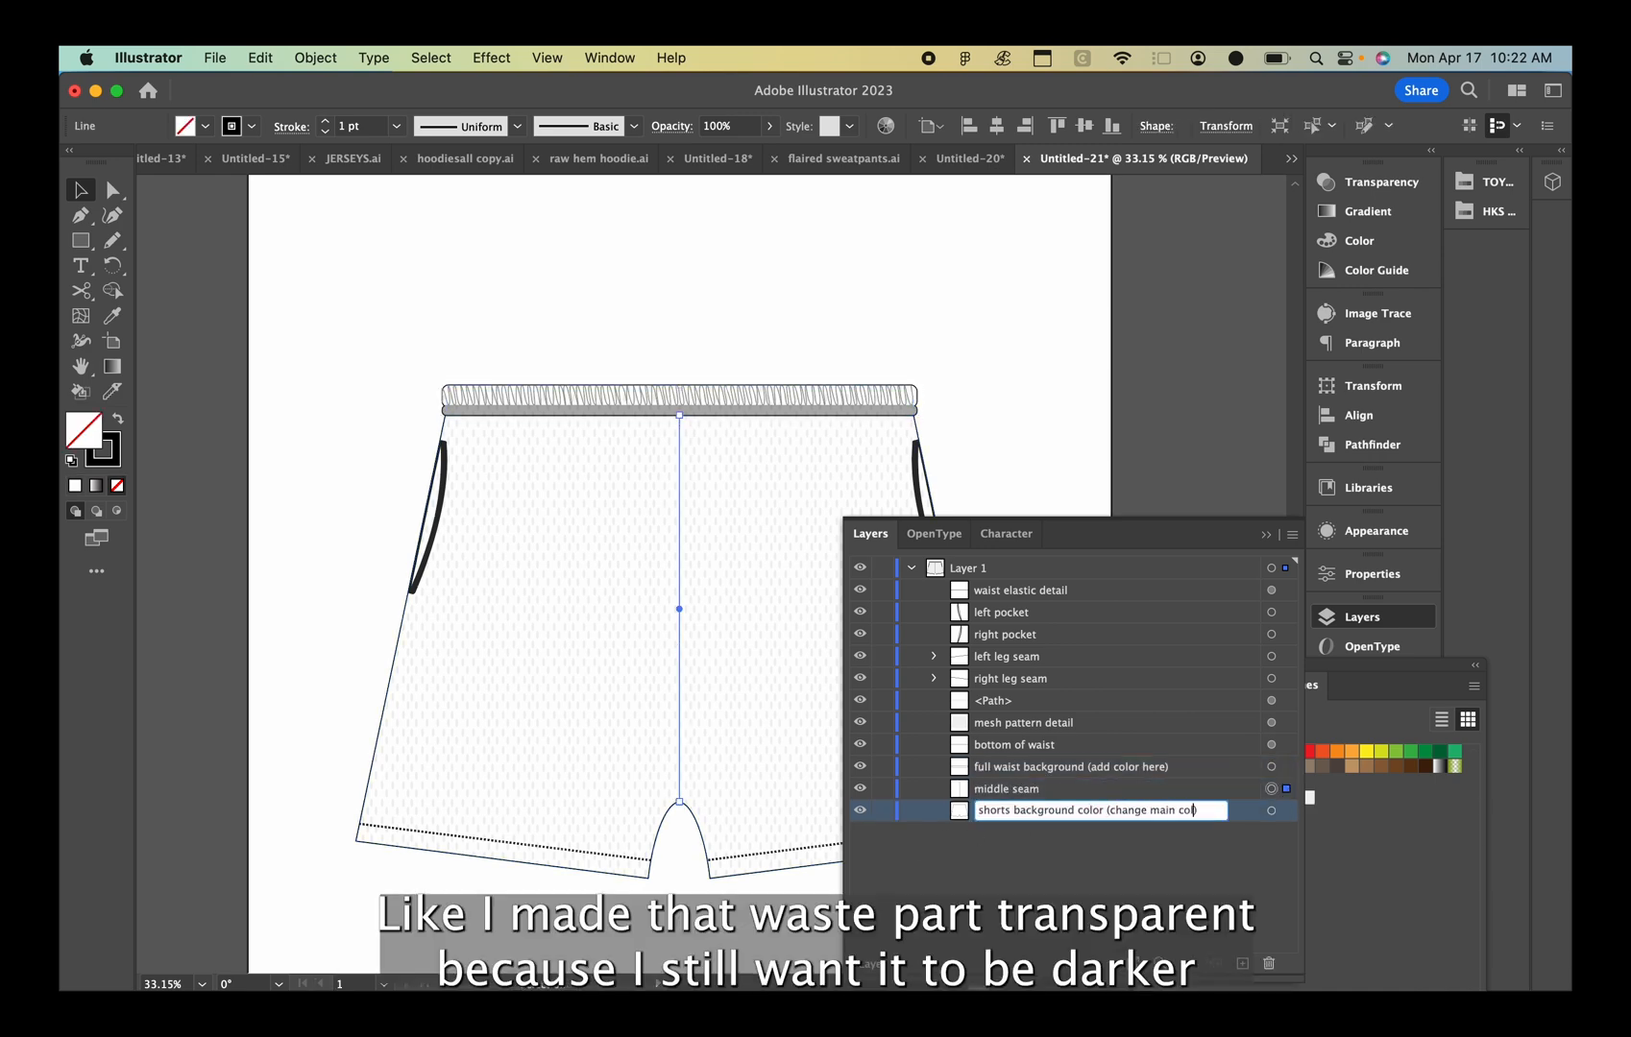
pyautogui.click(1012, 616)
pyautogui.click(1281, 814)
pyautogui.doubleClick(83, 431)
pyautogui.moveTo(264, 480); pyautogui.dragTo(181, 378)
pyautogui.click(450, 462)
pyautogui.moveTo(403, 444); pyautogui.dragTo(364, 375)
pyautogui.click(643, 386)
# Thicken the black outline stroke of the blue shorts body
pyautogui.scroll(2, 612, 520)
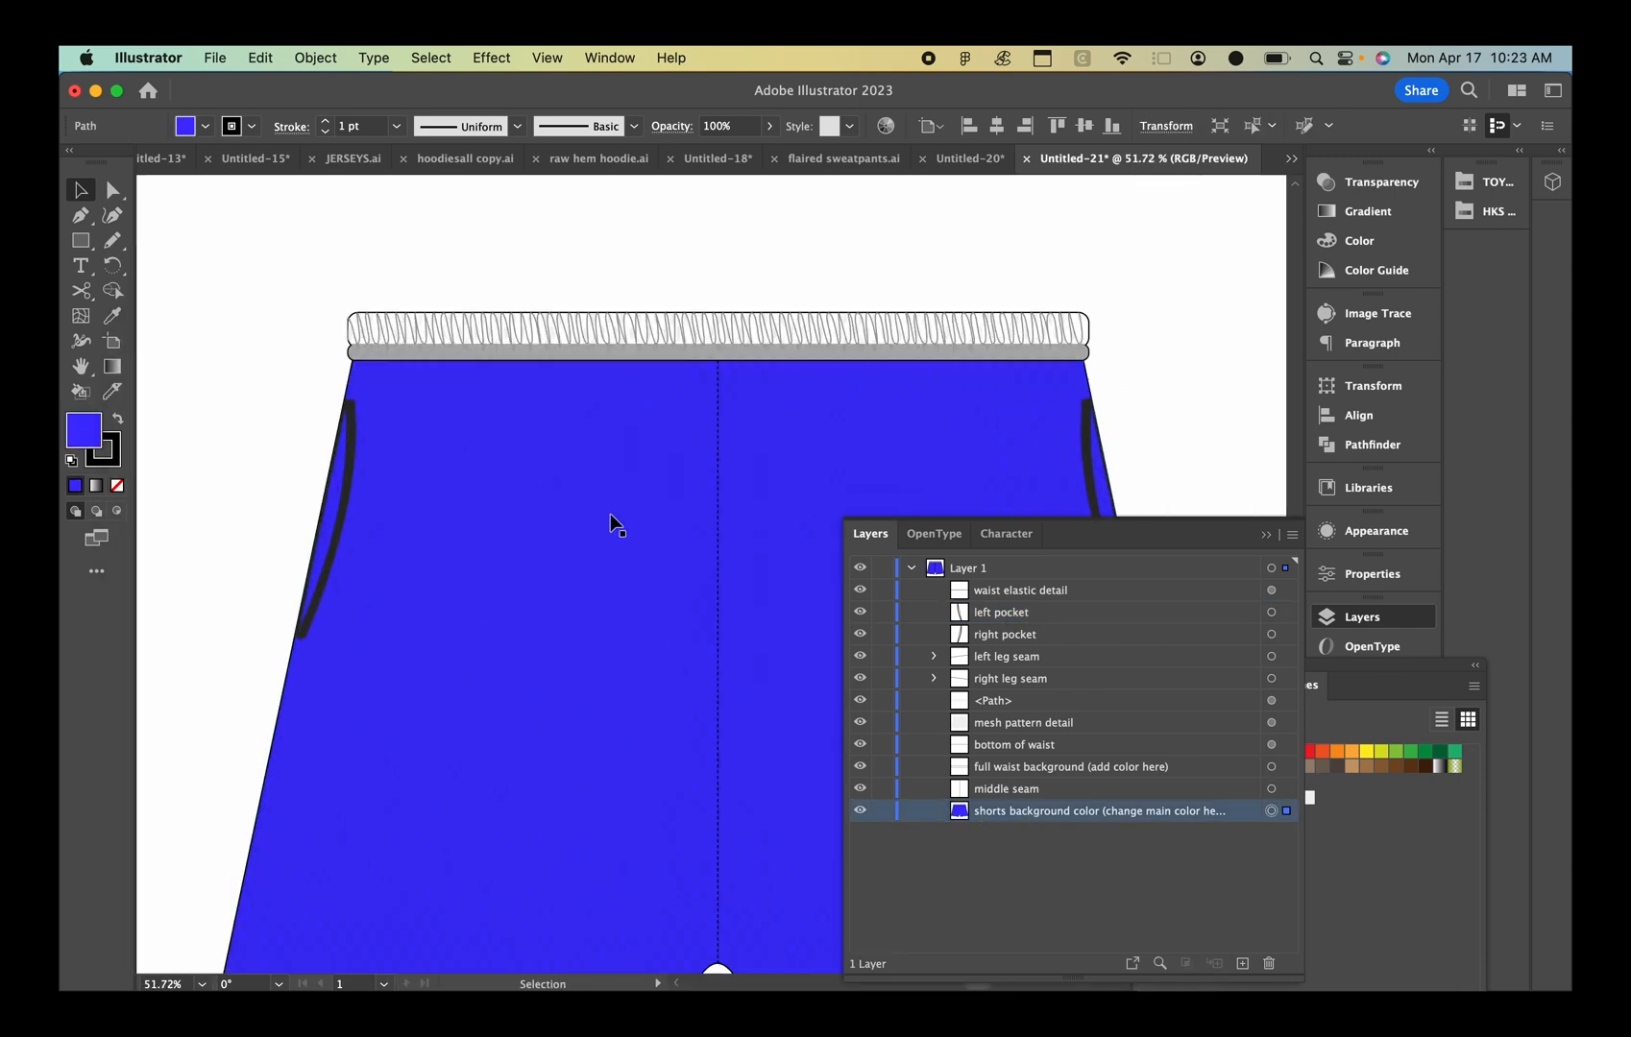
pyautogui.click(104, 452)
pyautogui.click(1371, 573)
pyautogui.click(808, 281)
# Fill the full waist background with the shorts' blue, #3329ff, at 100% opacity
pyautogui.click(826, 382)
pyautogui.click(1362, 617)
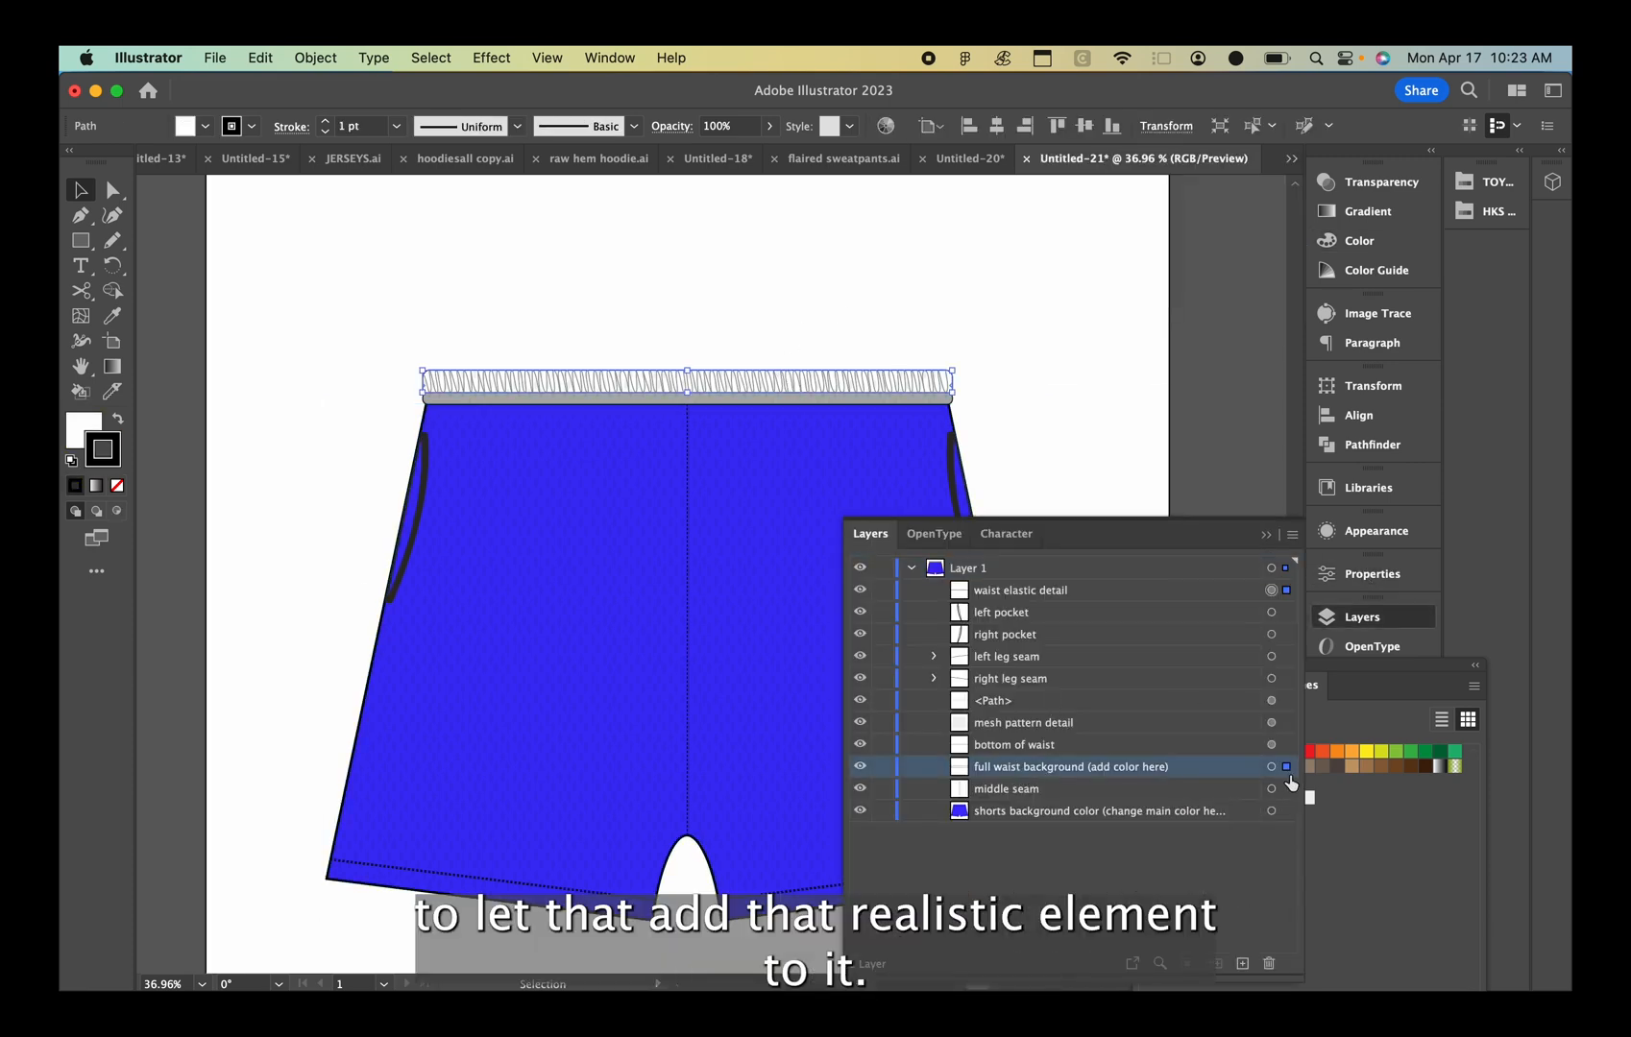
pyautogui.click(1286, 767)
pyautogui.click(82, 427)
pyautogui.click(112, 315)
pyautogui.scroll(-1, 530, 785)
pyautogui.scroll(5, 547, 781)
pyautogui.click(557, 778)
pyautogui.scroll(-6, 557, 778)
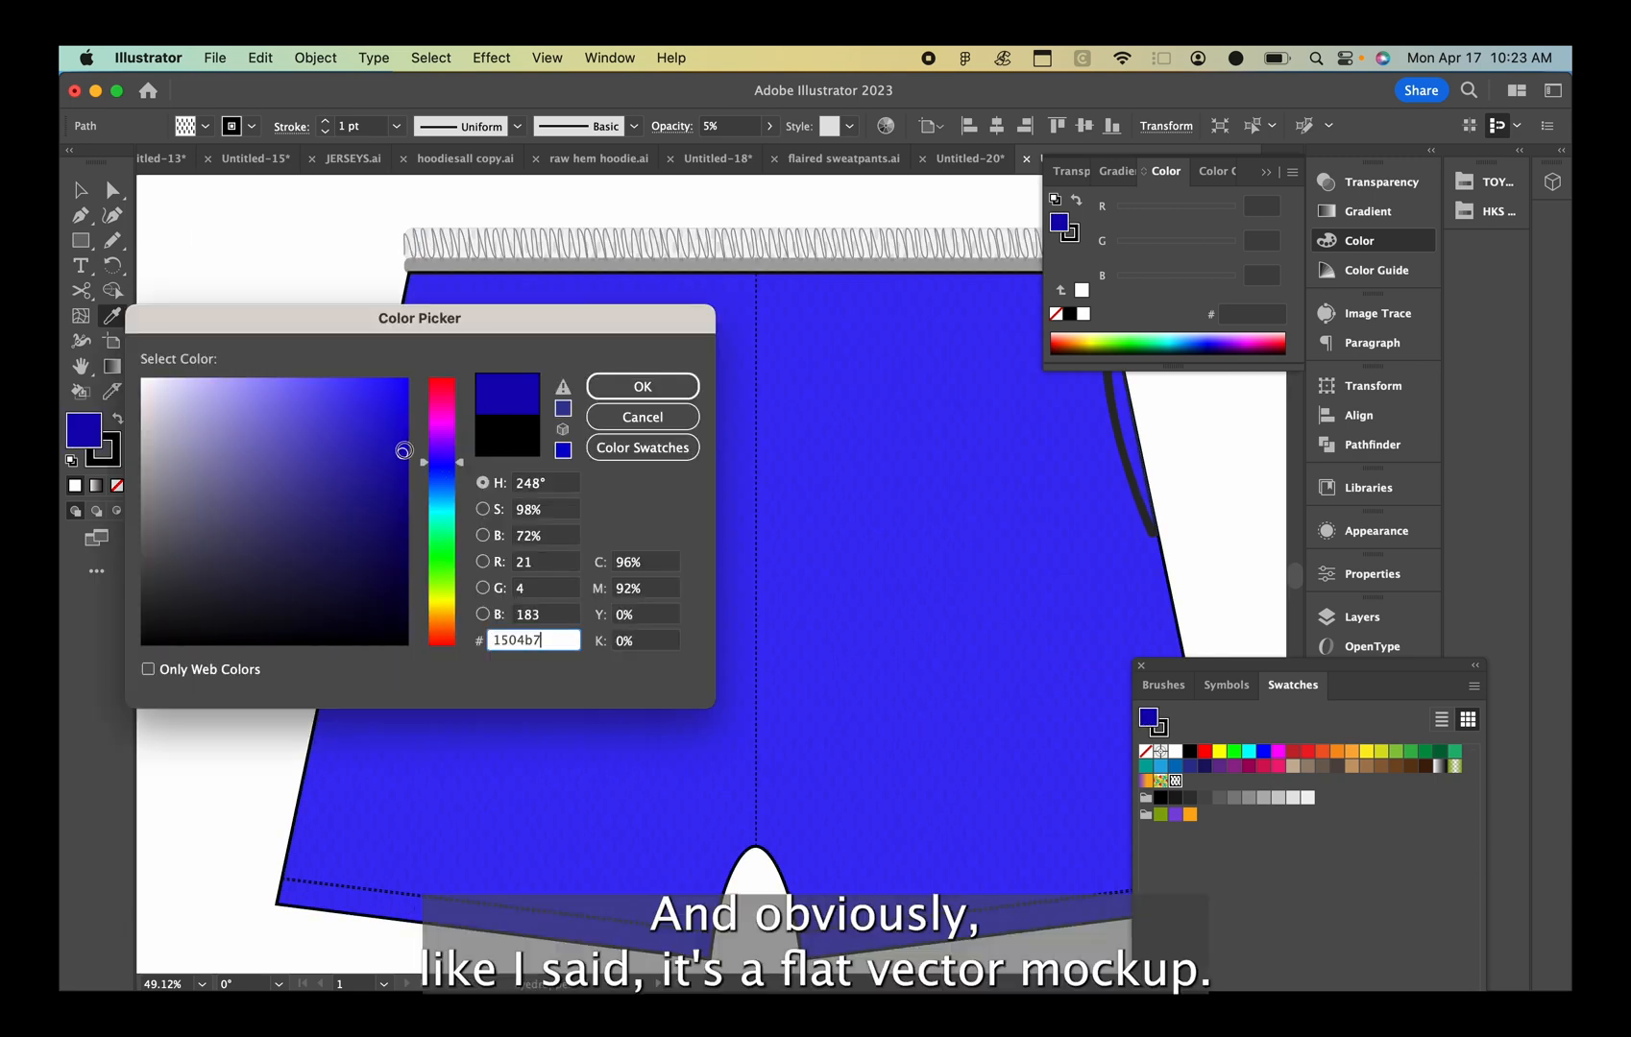
pyautogui.click(641, 386)
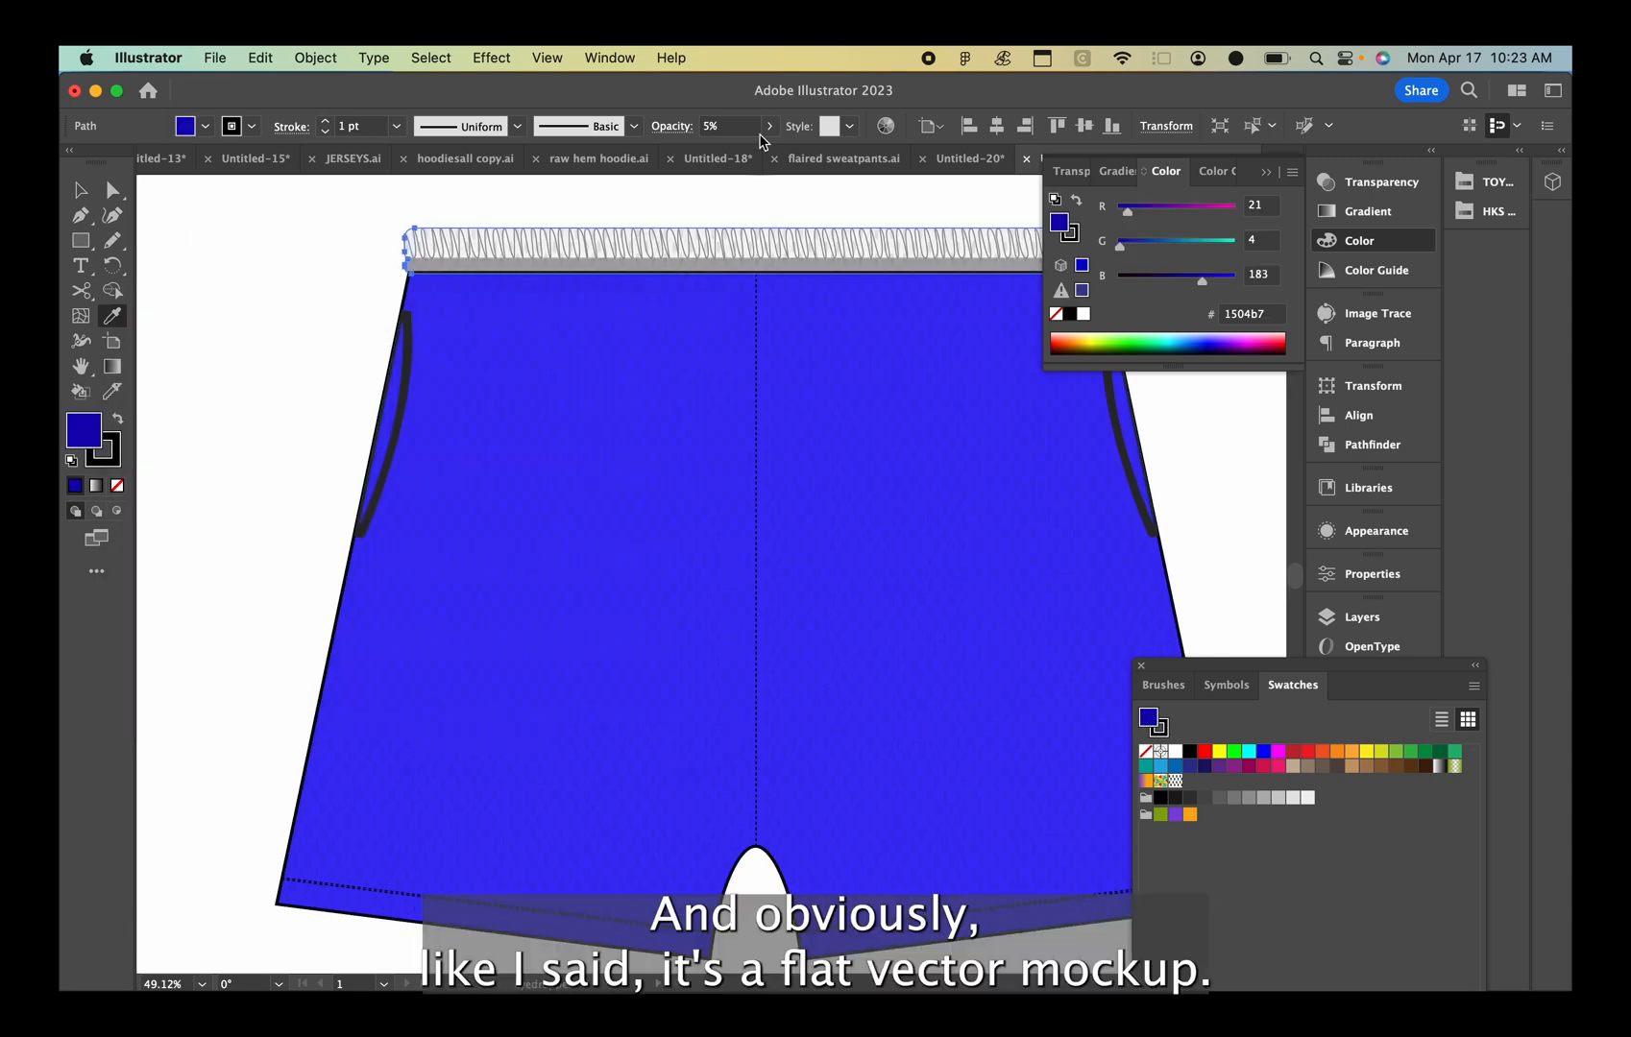
pyautogui.doubleClick(84, 429)
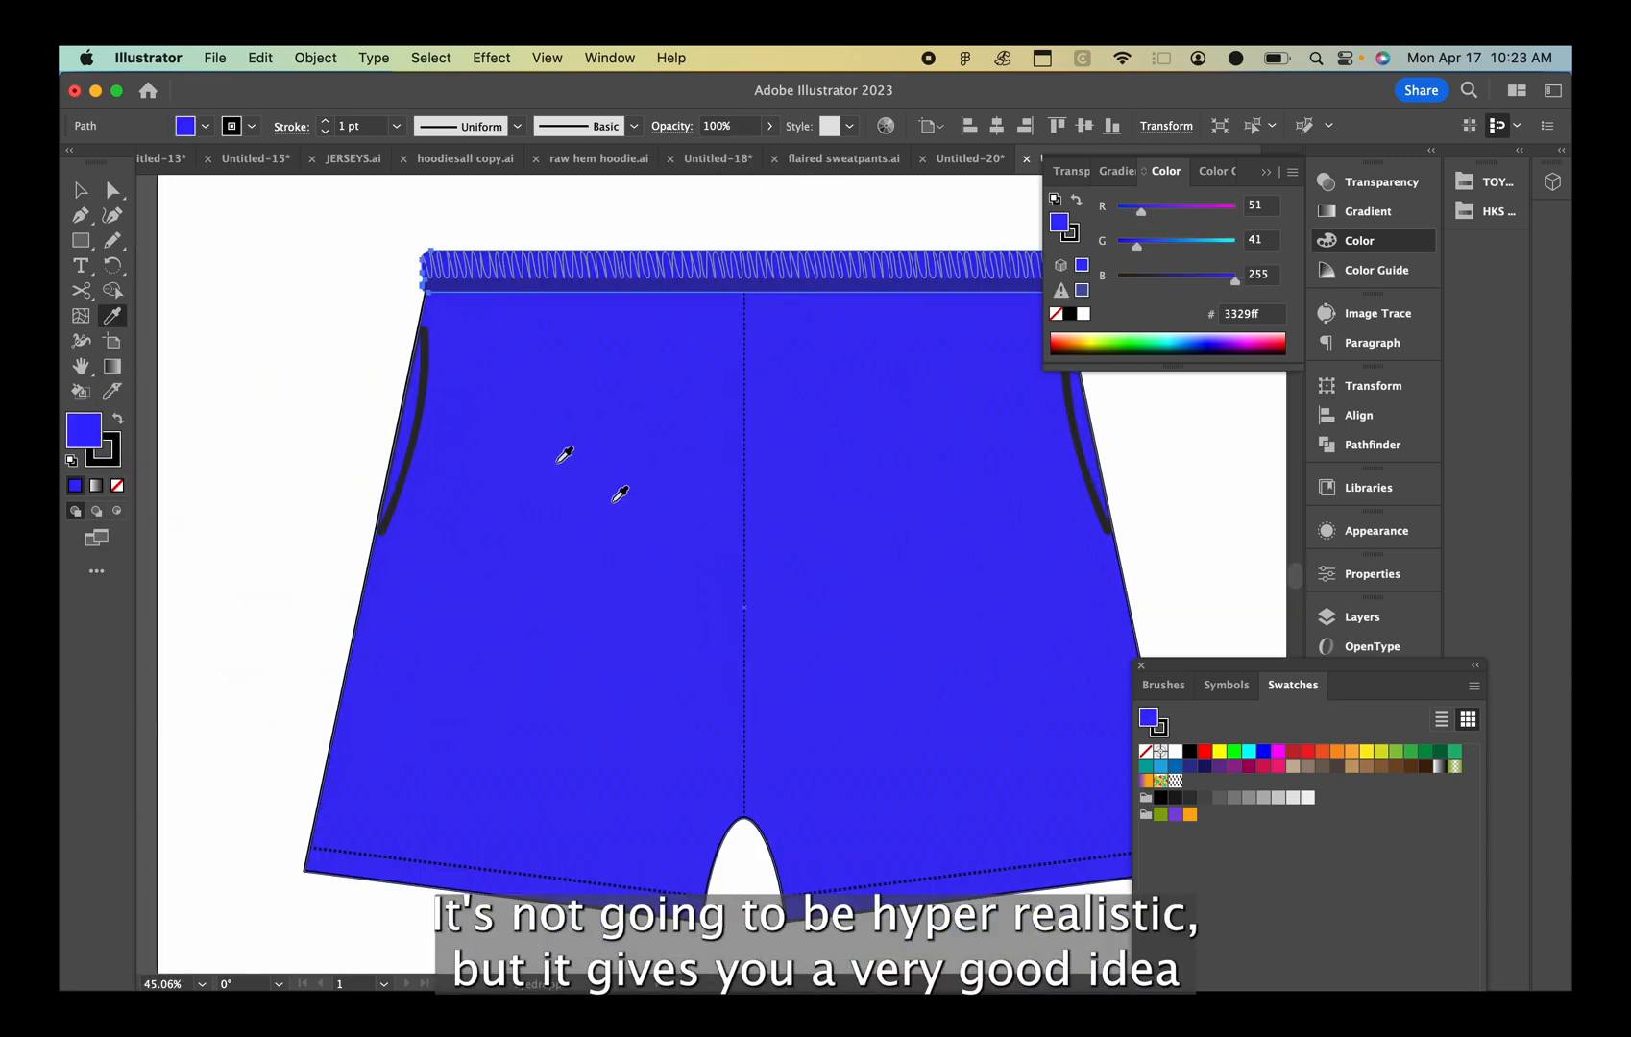
# Lower the opacity of the scribbled waist elastic detail to 33%
pyautogui.click(564, 269)
pyautogui.click(769, 125)
pyautogui.moveTo(773, 154); pyautogui.dragTo(730, 156)
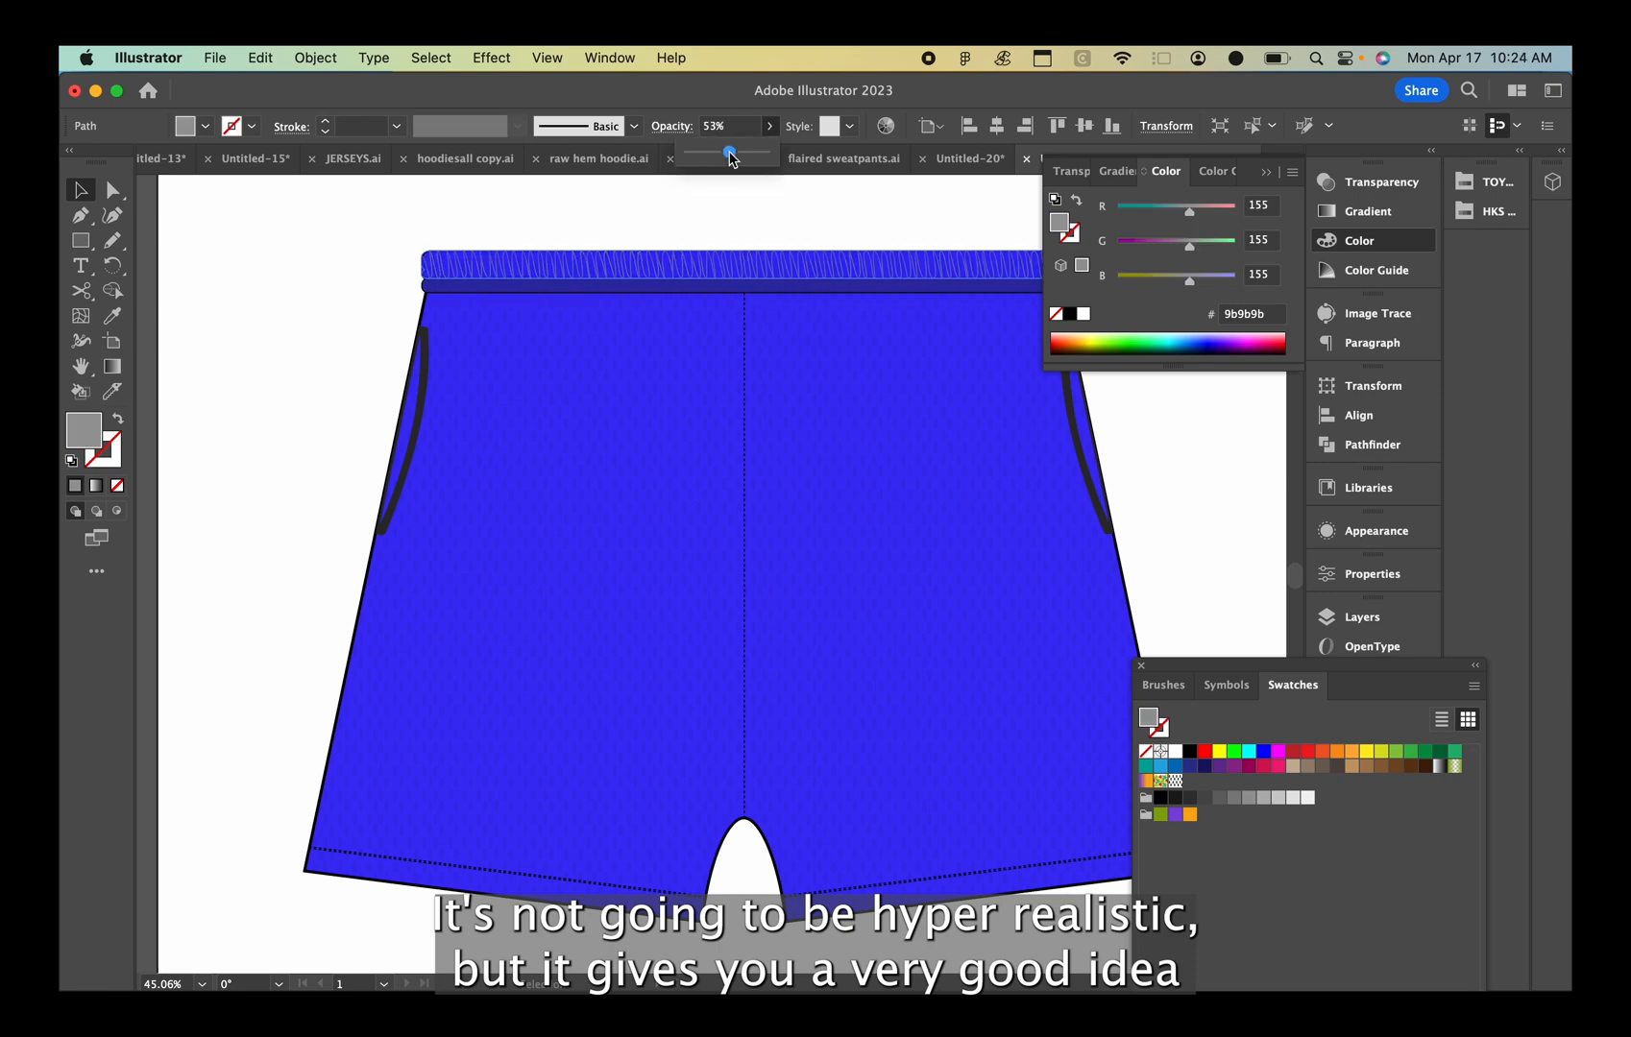
pyautogui.click(641, 224)
pyautogui.scroll(-3, 688, 293)
pyautogui.scroll(5, 710, 317)
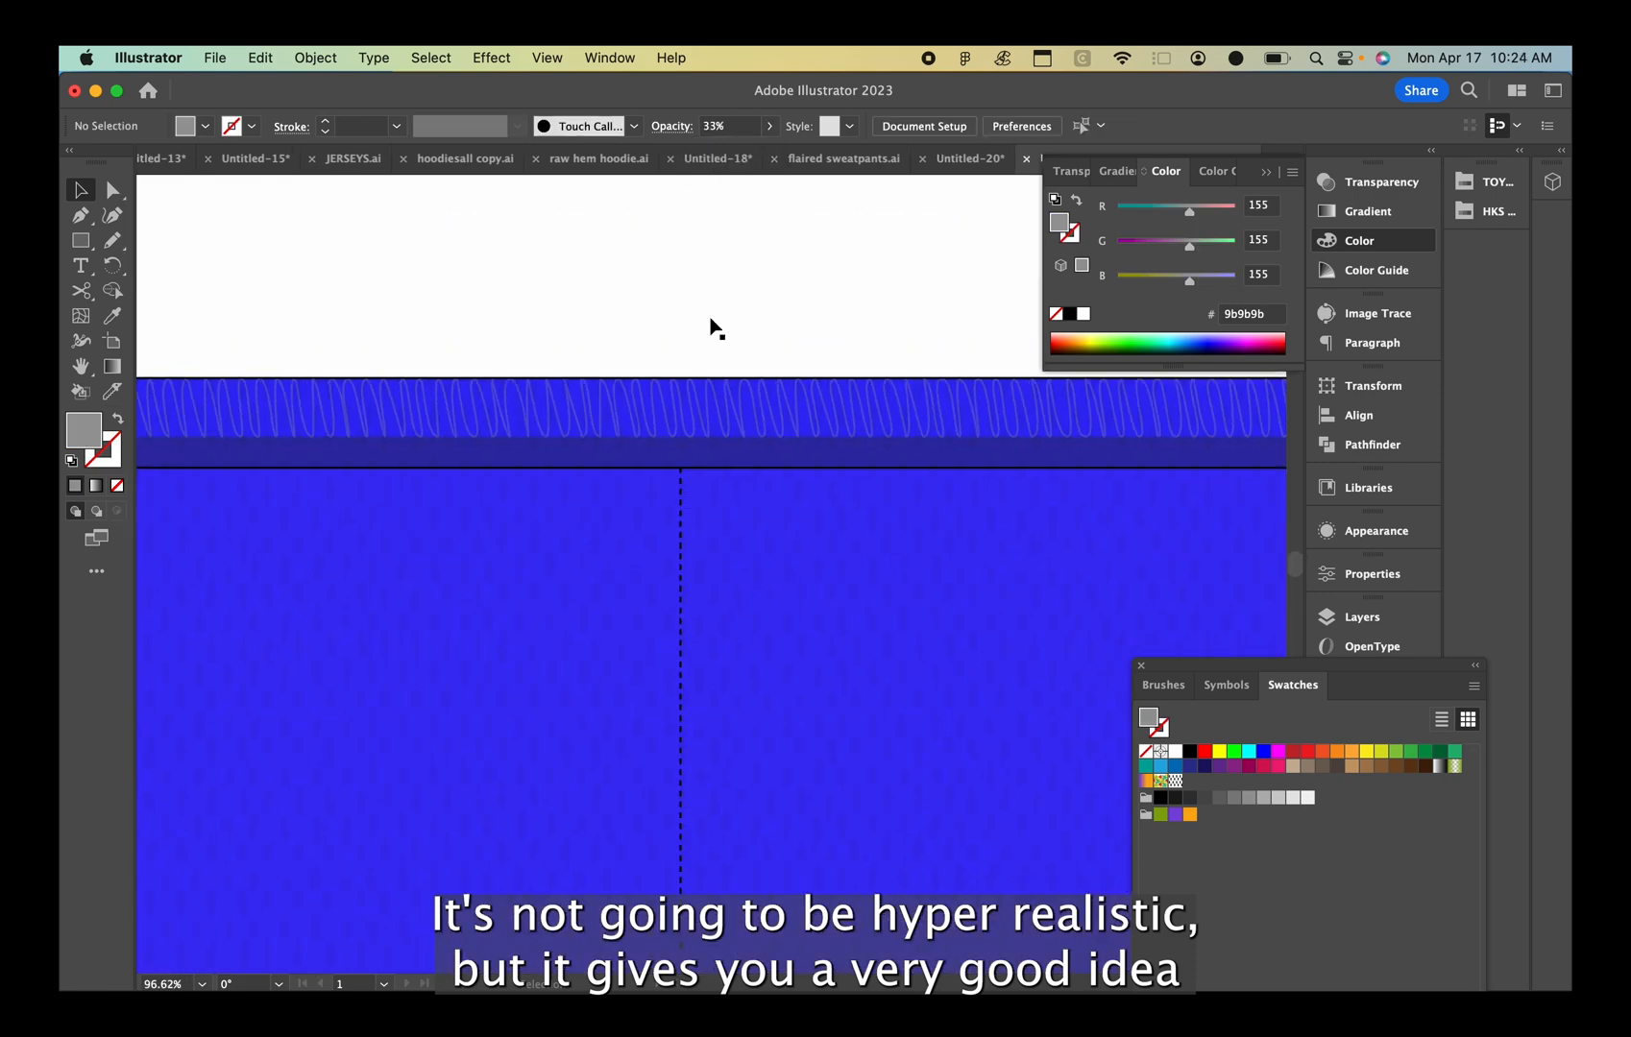
# Draw a vertical ellipse about 13 by 25 px on the waistband, just left of the middle seam, as a drawstring hole
pyautogui.click(80, 242)
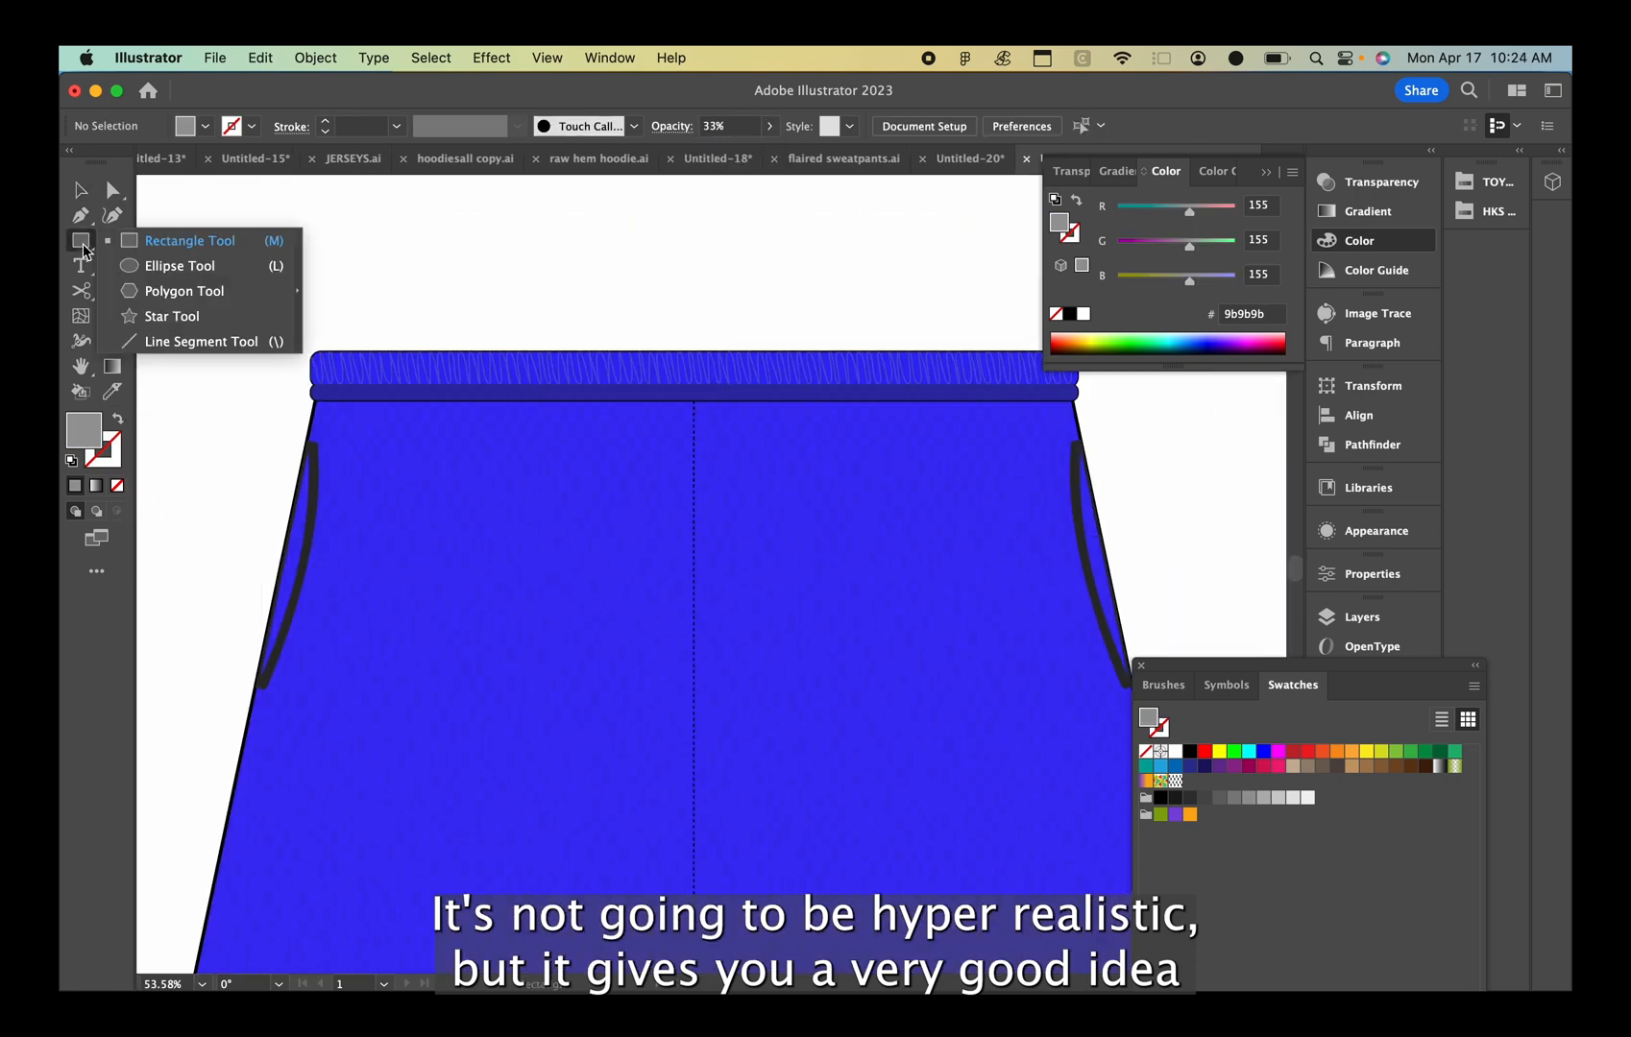
pyautogui.click(180, 266)
pyautogui.scroll(5, 682, 380)
pyautogui.moveTo(635, 299)
pyautogui.mouseDown()
pyautogui.moveTo(685, 395)
pyautogui.moveTo(660, 331)
pyautogui.mouseUp()
# Give the drawstring hole ellipse a black stroke and no fill
pyautogui.click(106, 451)
pyautogui.click(76, 485)
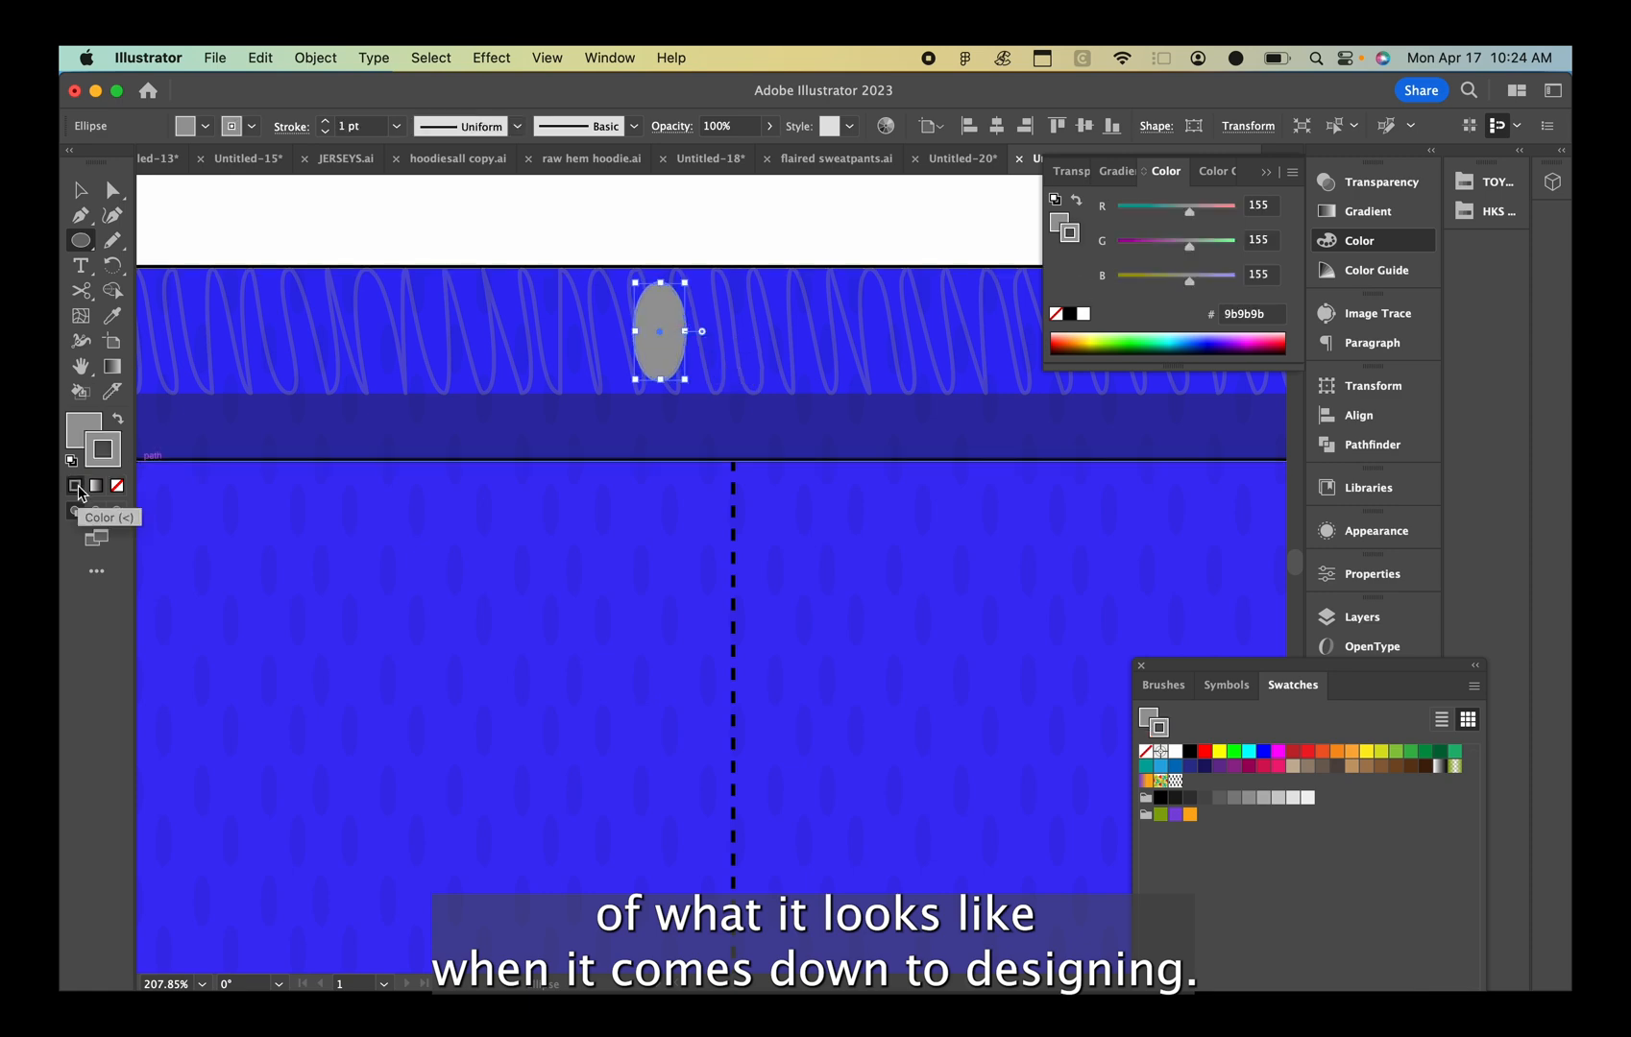
pyautogui.doubleClick(105, 451)
pyautogui.click(141, 639)
pyautogui.press('Return')
pyautogui.click(83, 426)
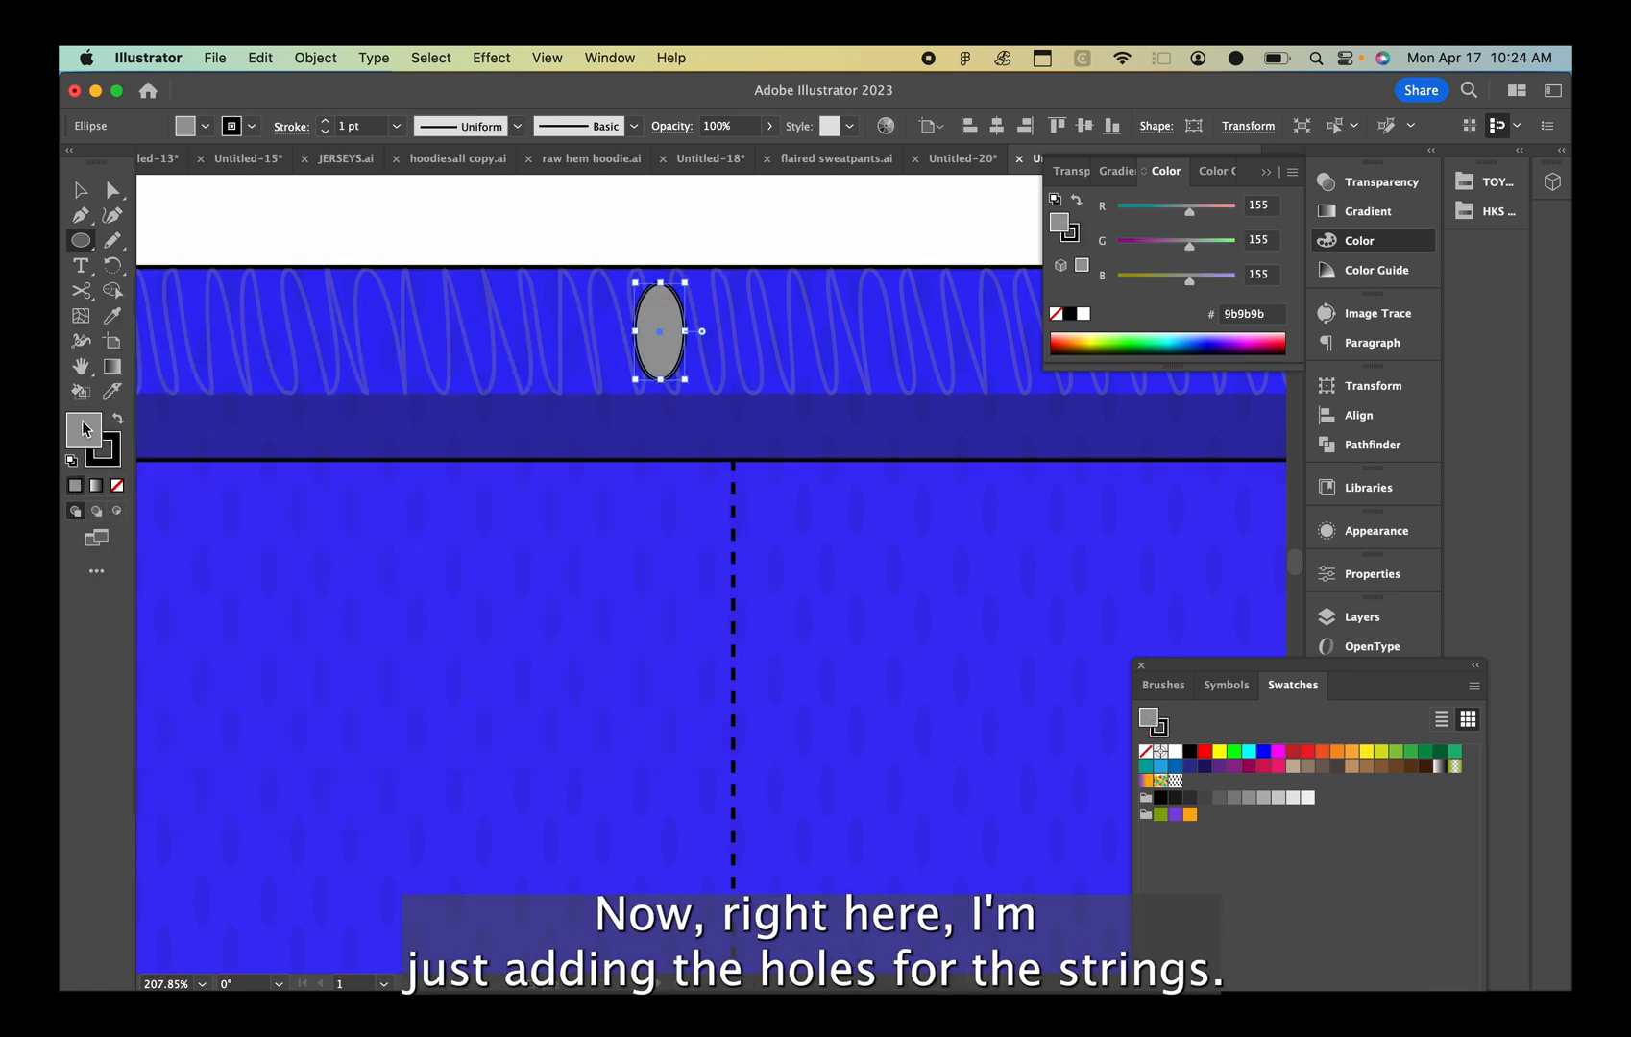
pyautogui.click(118, 487)
# Set the drawstring hole's stroke weight to 5 pt
pyautogui.click(1372, 574)
pyautogui.click(1149, 738)
pyautogui.click(1149, 738)
pyautogui.click(1149, 739)
pyautogui.click(1149, 738)
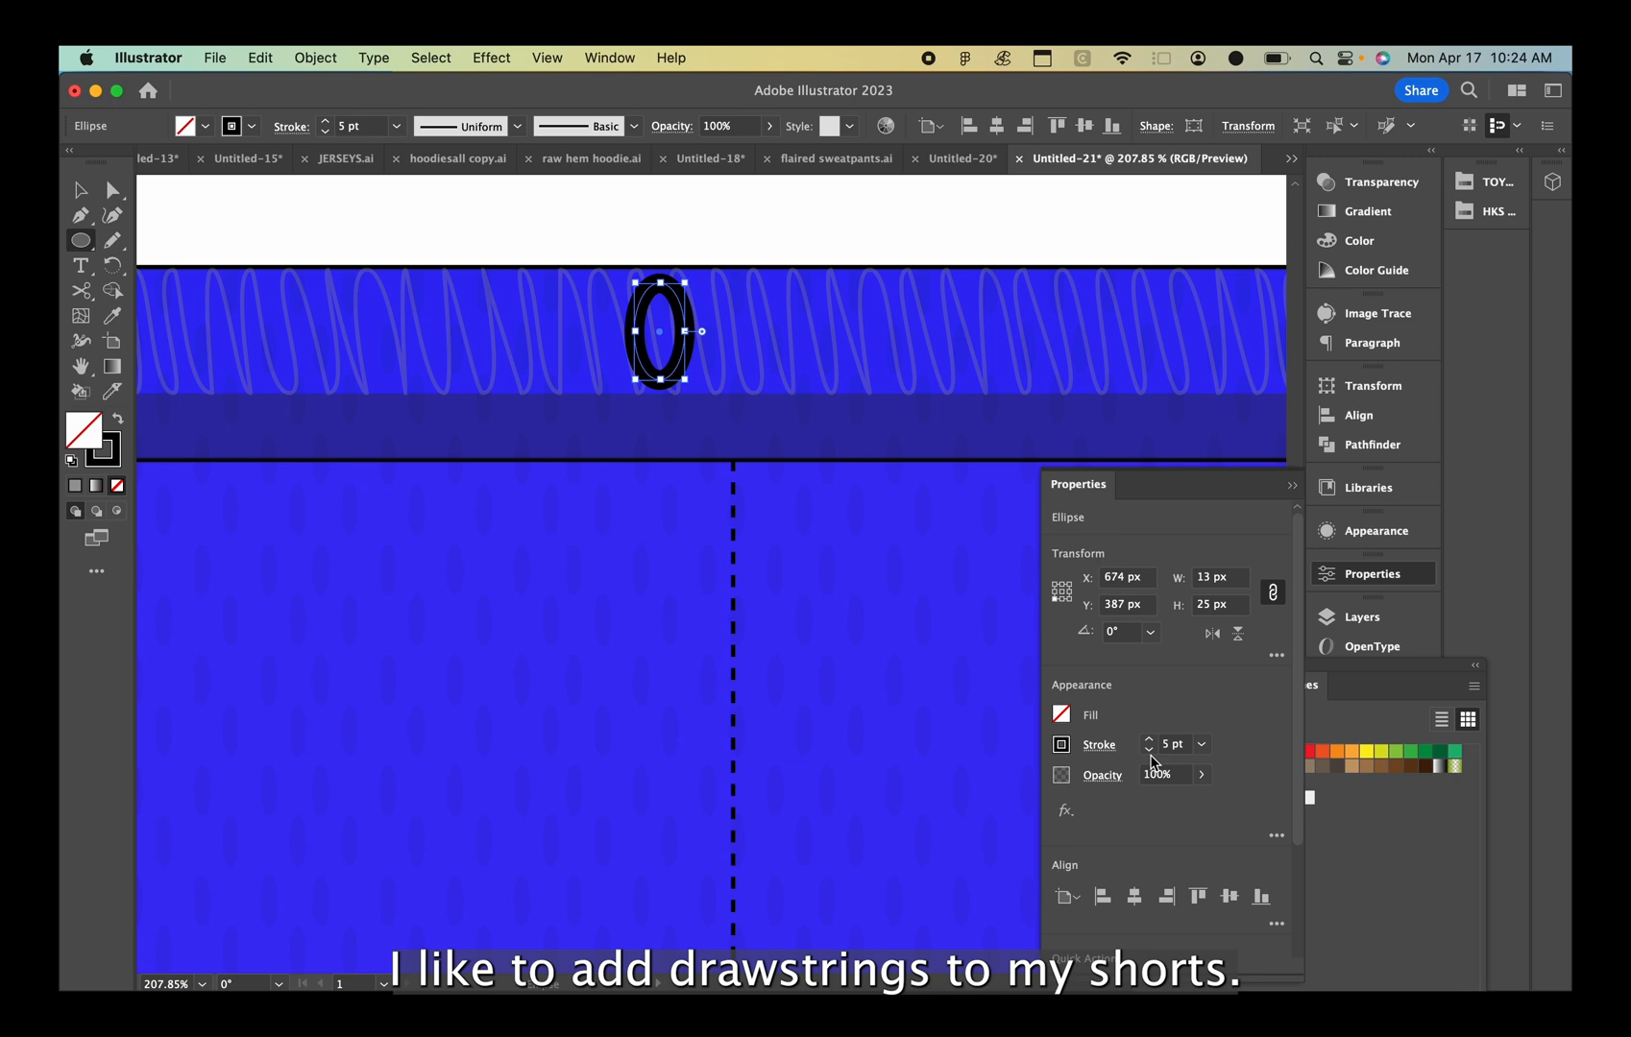
# Narrow the drawstring hole to 9.5 px and place a matching copy on the other side of the middle seam
pyautogui.press('v')
pyautogui.moveTo(660, 331); pyautogui.dragTo(710, 572)
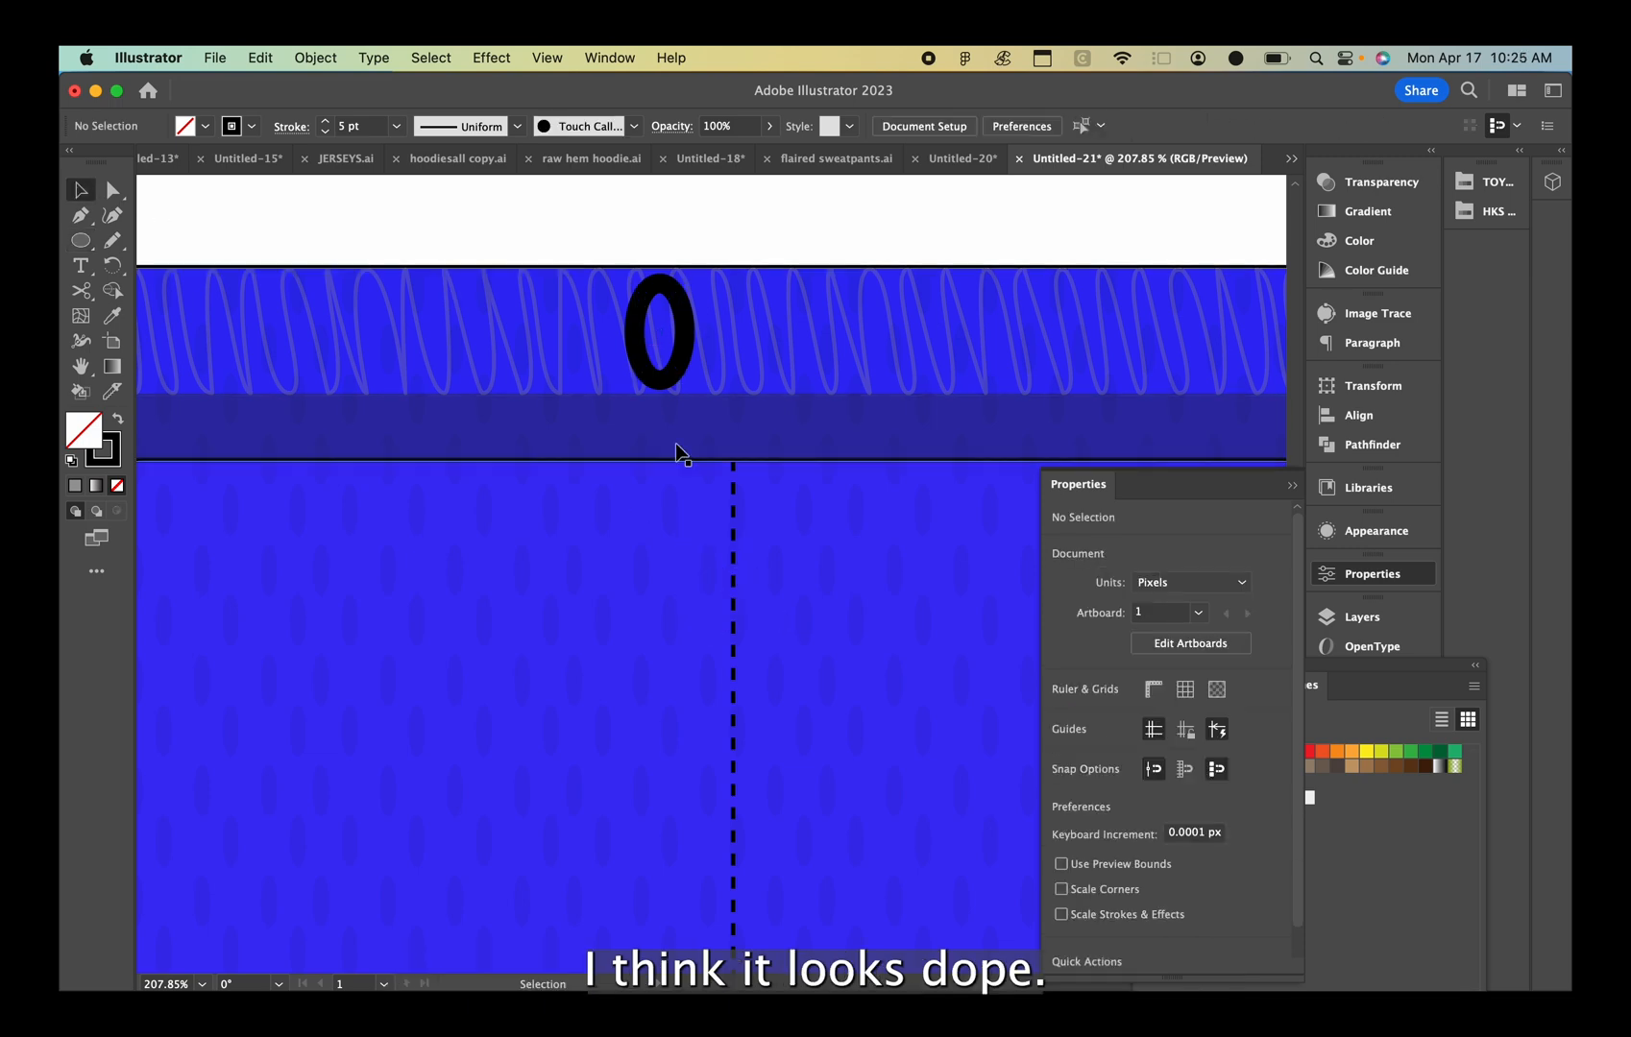
pyautogui.moveTo(684, 331); pyautogui.dragTo(675, 332)
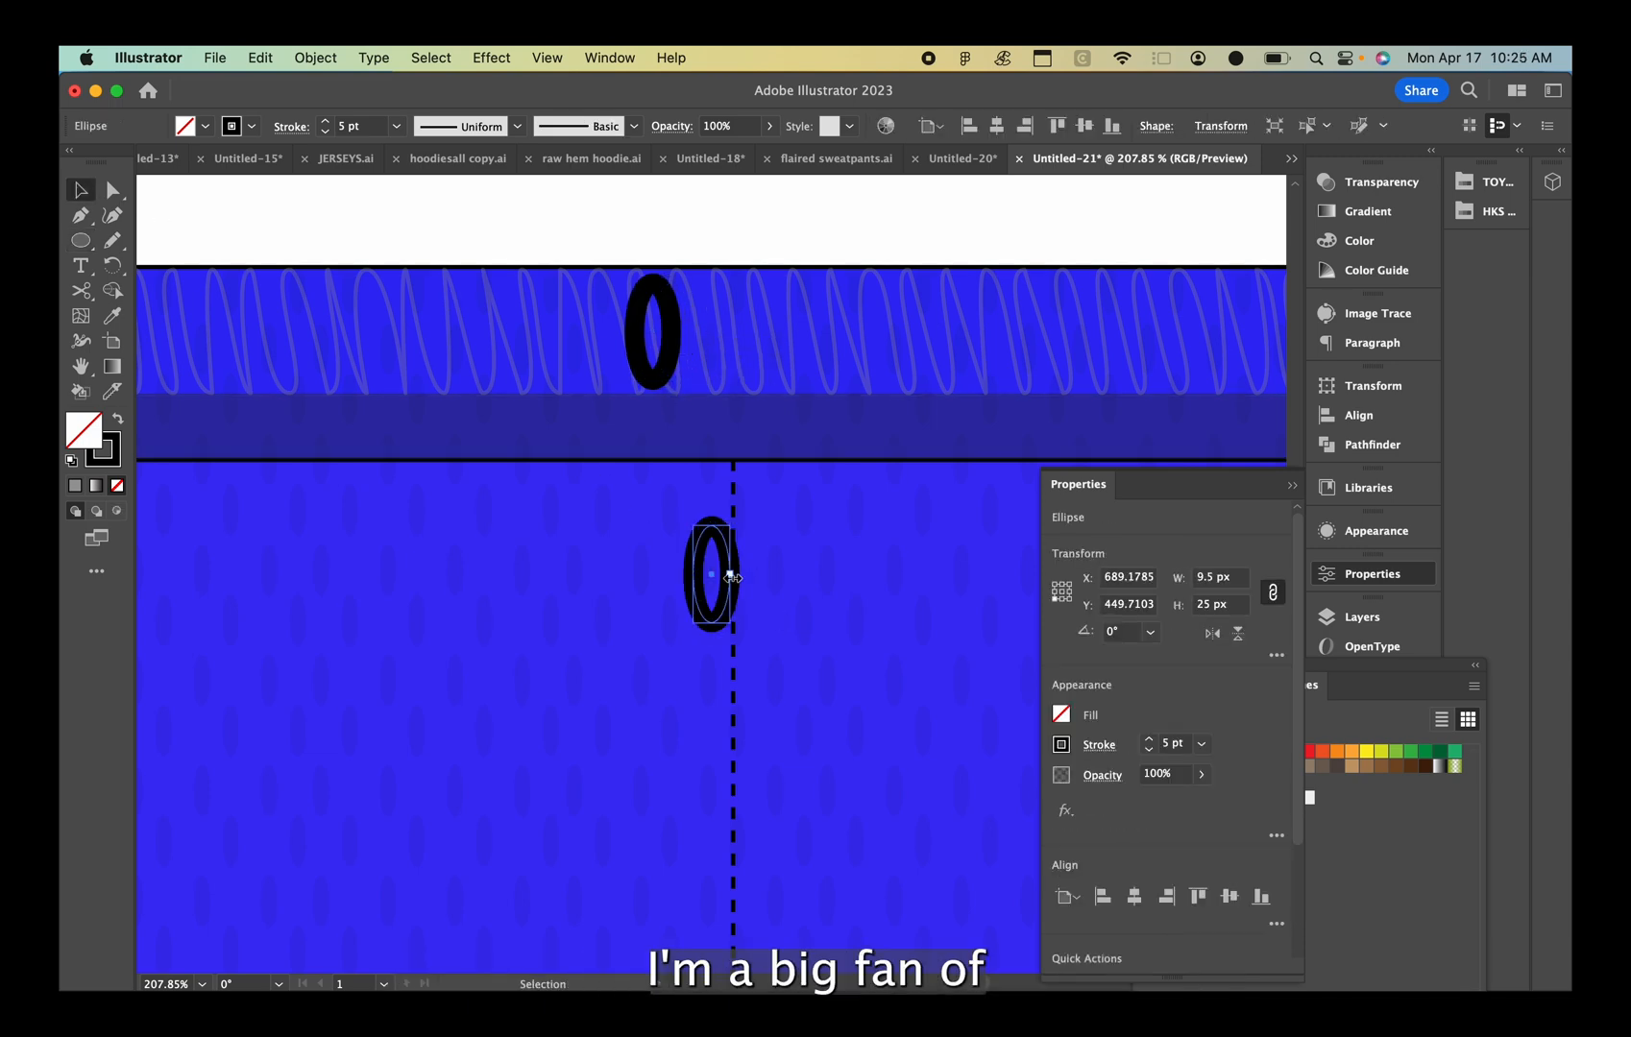
pyautogui.moveTo(724, 575); pyautogui.dragTo(785, 331)
pyautogui.moveTo(676, 336); pyautogui.dragTo(688, 338)
pyautogui.scroll(-5, 686, 333)
pyautogui.click(699, 264)
pyautogui.scroll(-4, 700, 265)
pyautogui.scroll(3, 700, 265)
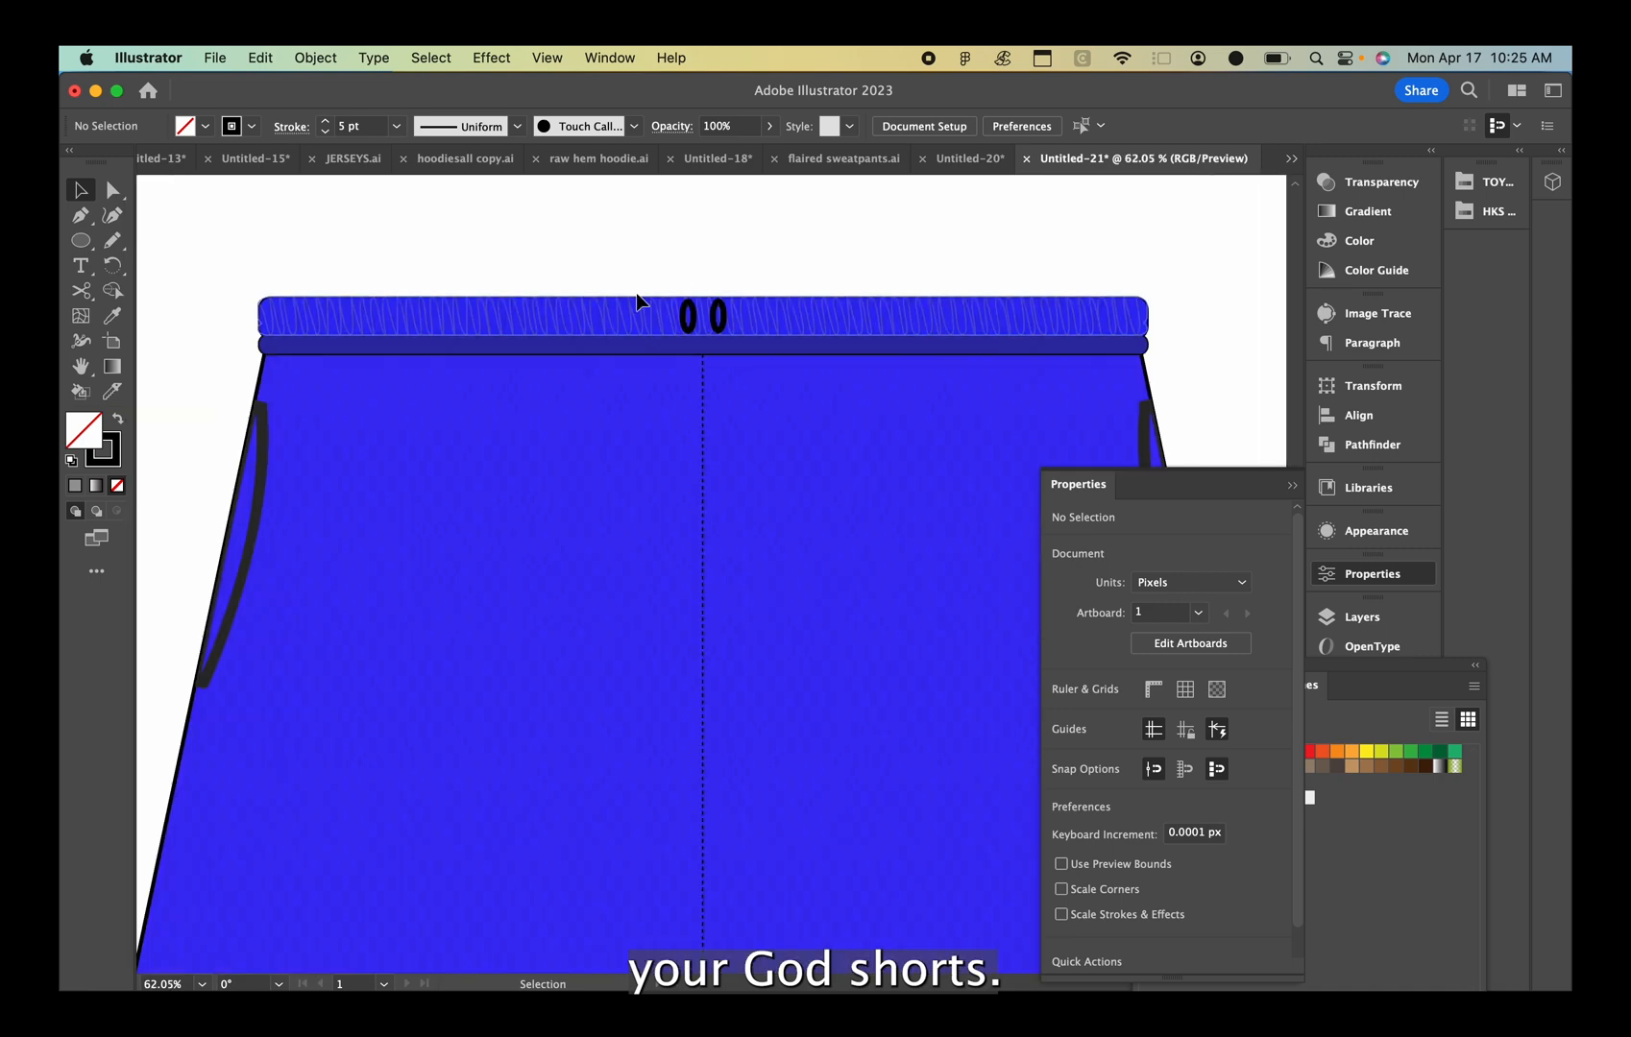
# Set the full waist background's outline stroke to 3 pt
pyautogui.click(640, 300)
pyautogui.click(1361, 616)
pyautogui.click(1060, 813)
pyautogui.click(1270, 811)
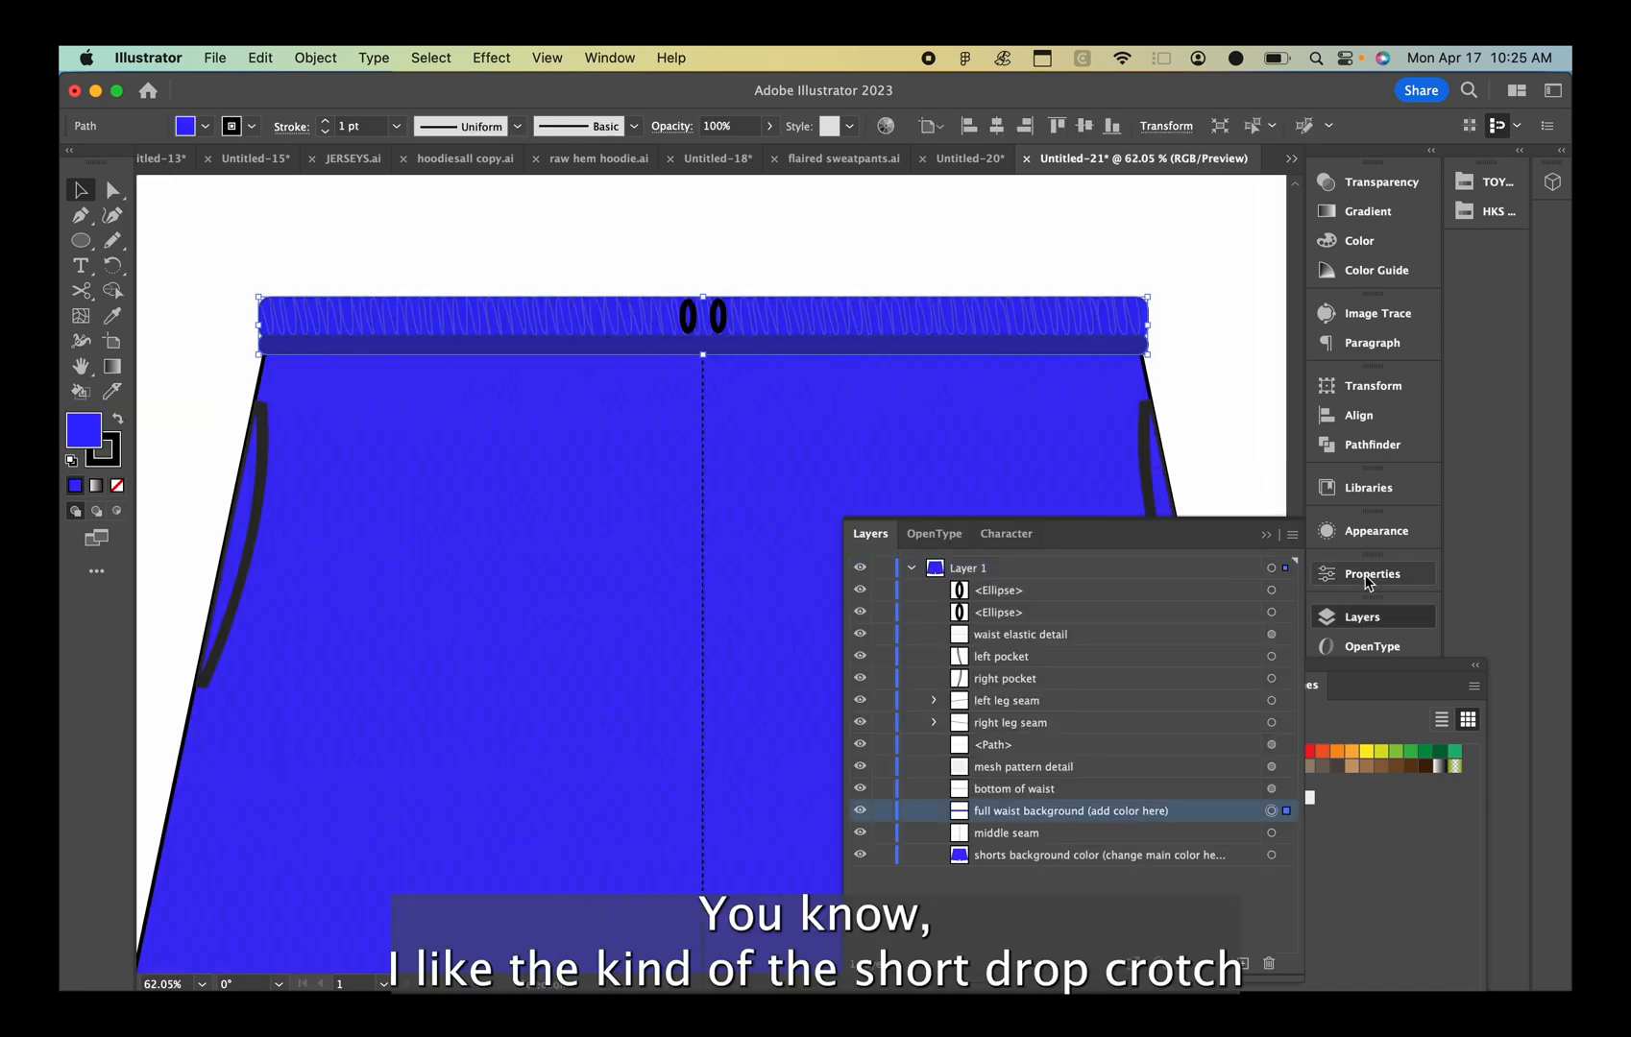
pyautogui.click(1370, 574)
pyautogui.click(1149, 742)
pyautogui.click(1180, 335)
# Set the stroke weight of both drawstring holes to 3 pt
pyautogui.scroll(-2, 1179, 335)
pyautogui.scroll(5, 640, 349)
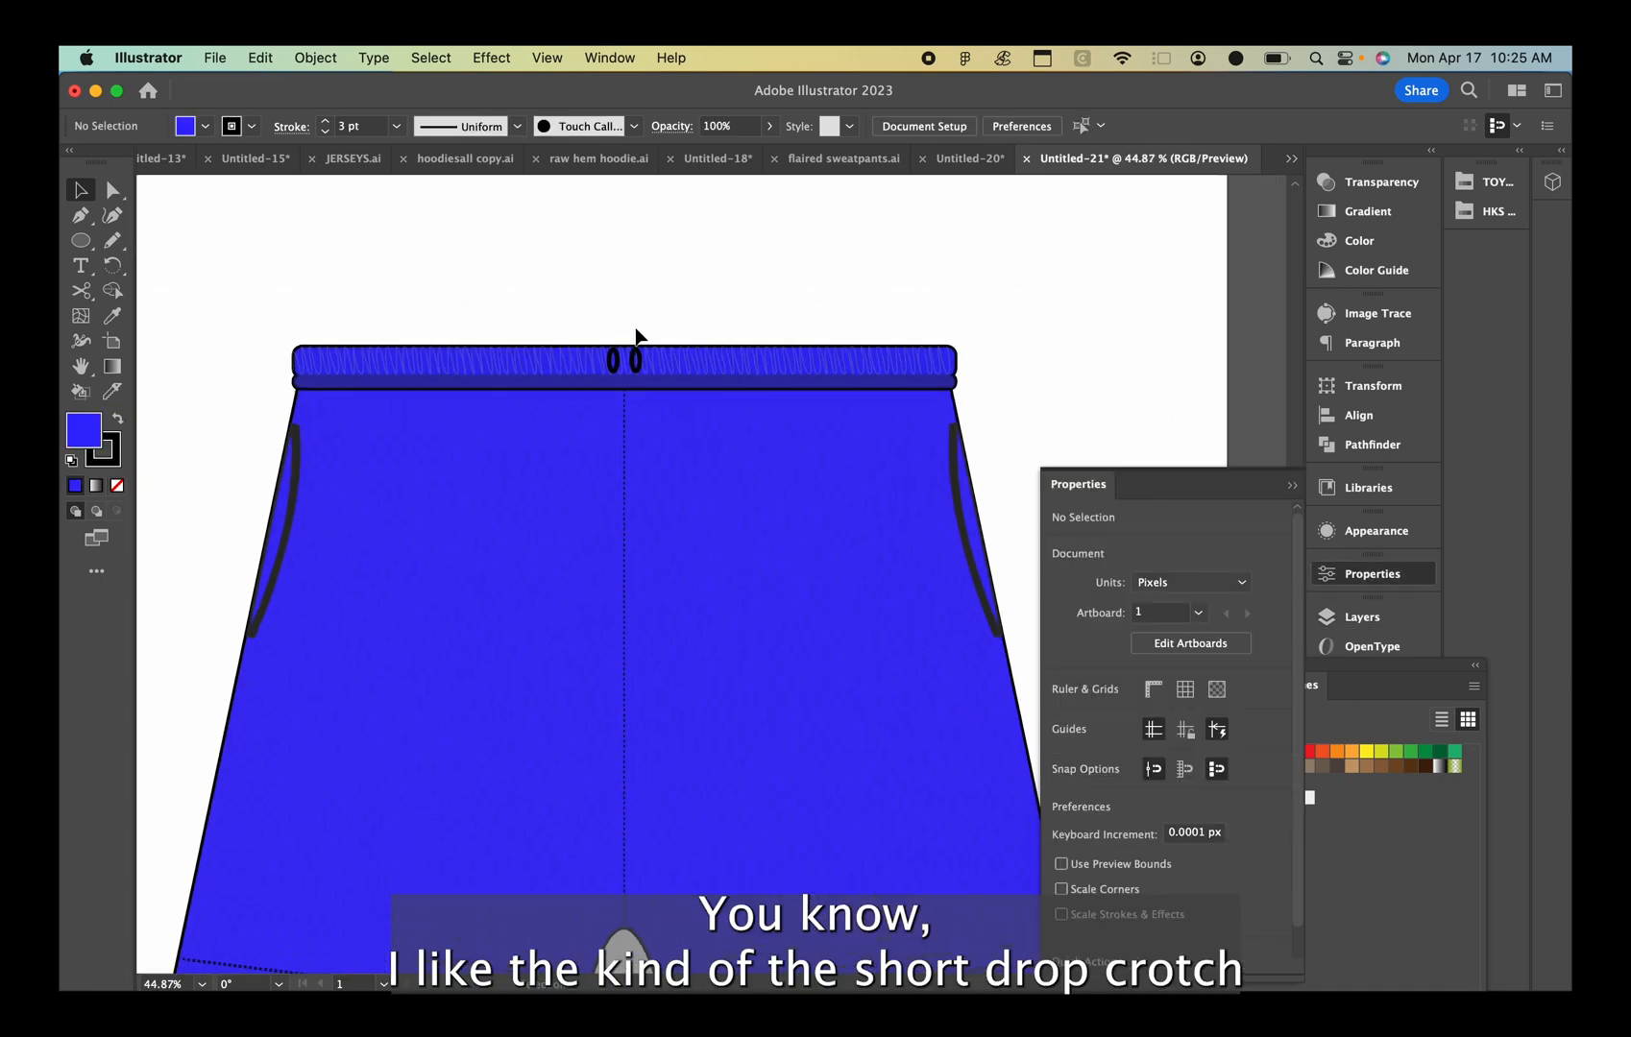
pyautogui.click(611, 434)
pyautogui.keyDown('shift'); pyautogui.click(562, 447); pyautogui.keyUp('shift')
pyautogui.click(1150, 751)
pyautogui.click(783, 312)
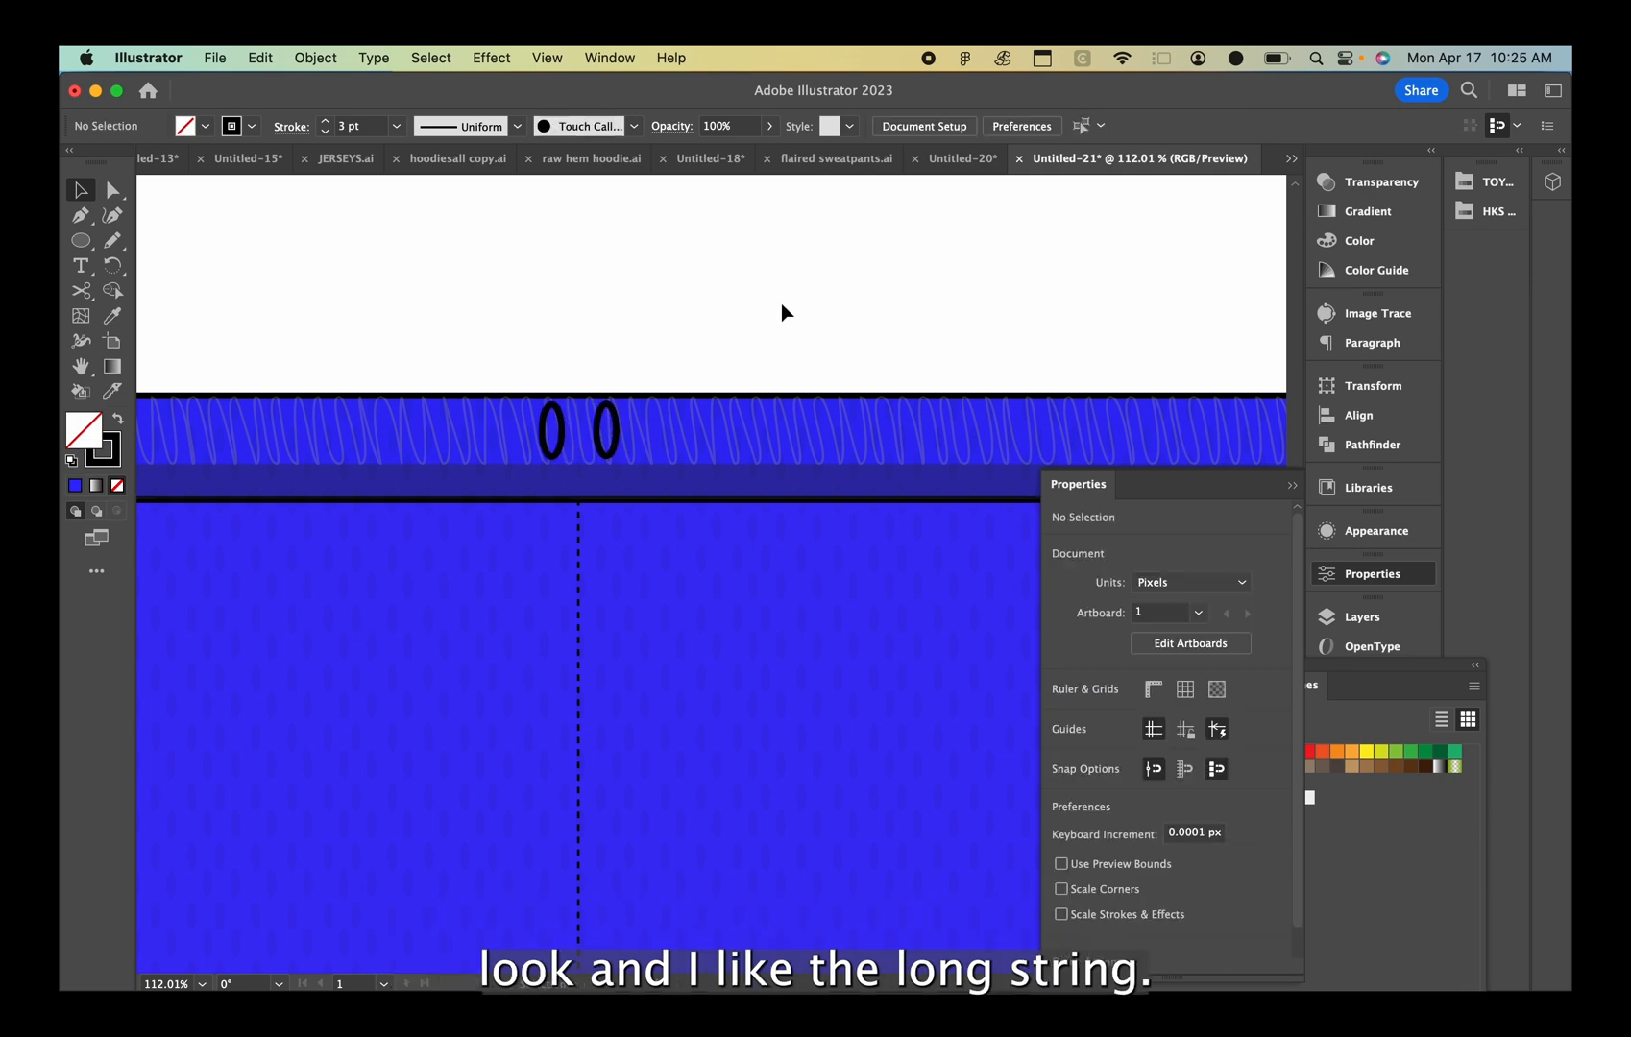
# Draw a thin drawstring rectangle about 5 by 727 px running down from the right drawstring hole
pyautogui.scroll(-5, 784, 313)
pyautogui.press('m')
pyautogui.scroll(4, 715, 298)
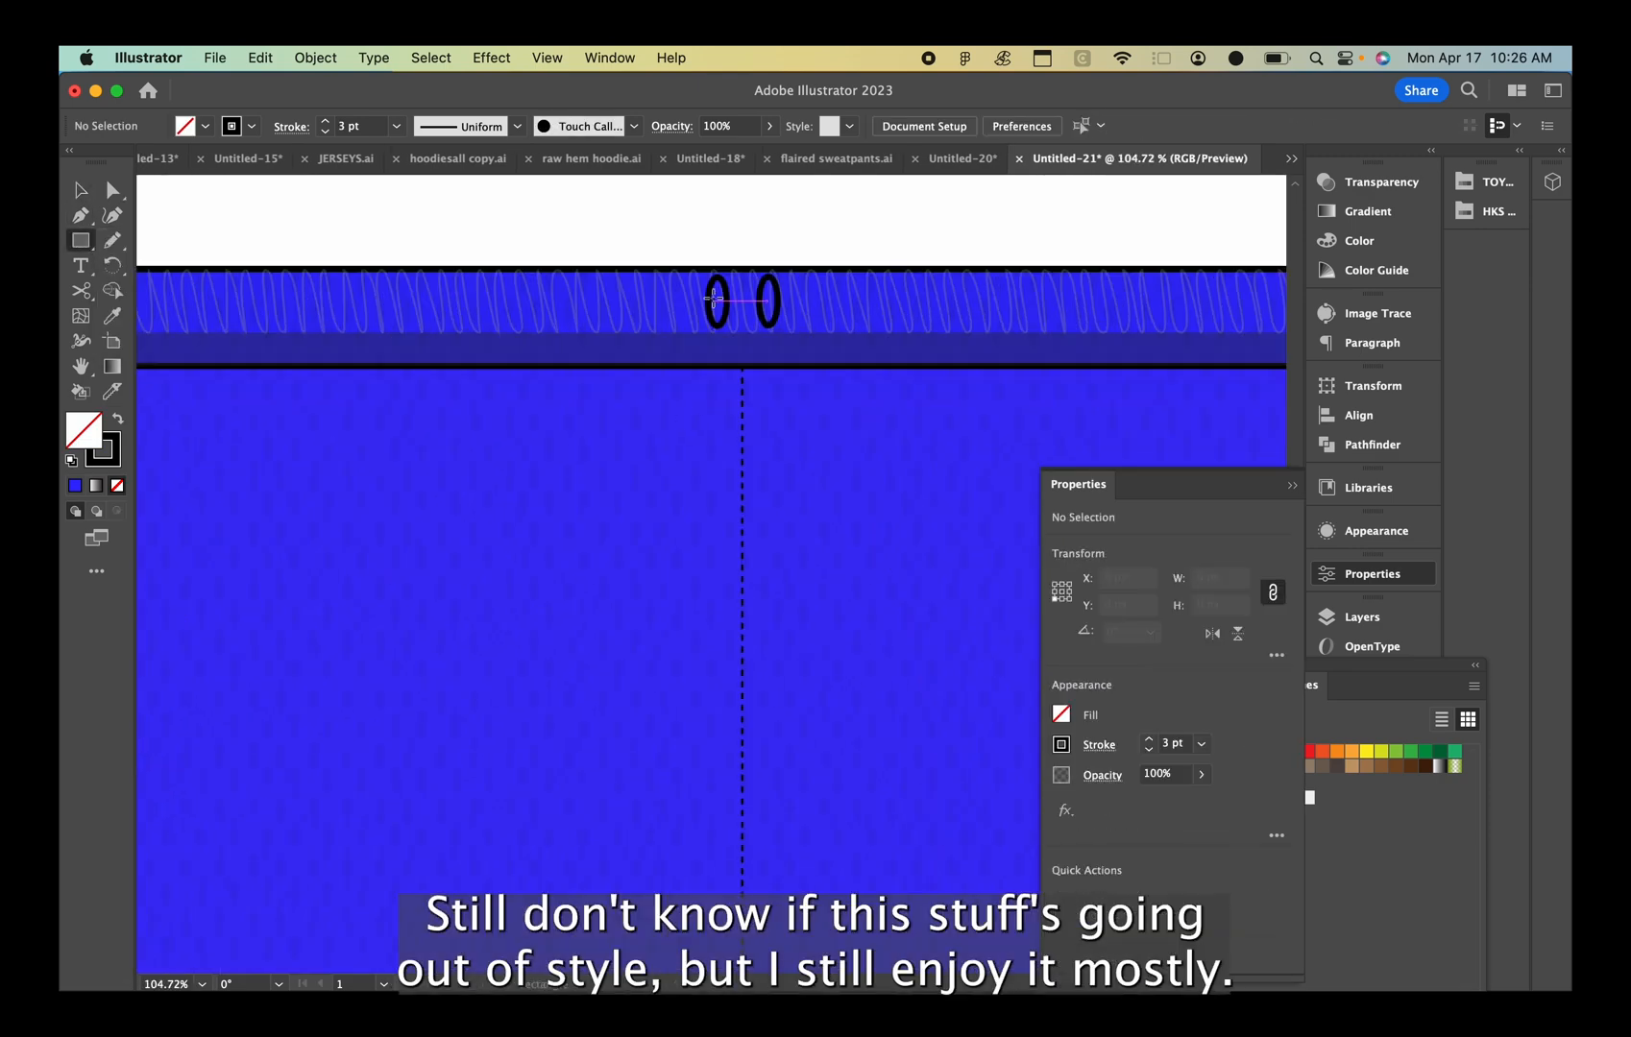
pyautogui.moveTo(766, 300)
pyautogui.mouseDown()
pyautogui.moveTo(783, 954)
pyautogui.moveTo(777, 850)
pyautogui.mouseUp()
pyautogui.scroll(2, 706, 564)
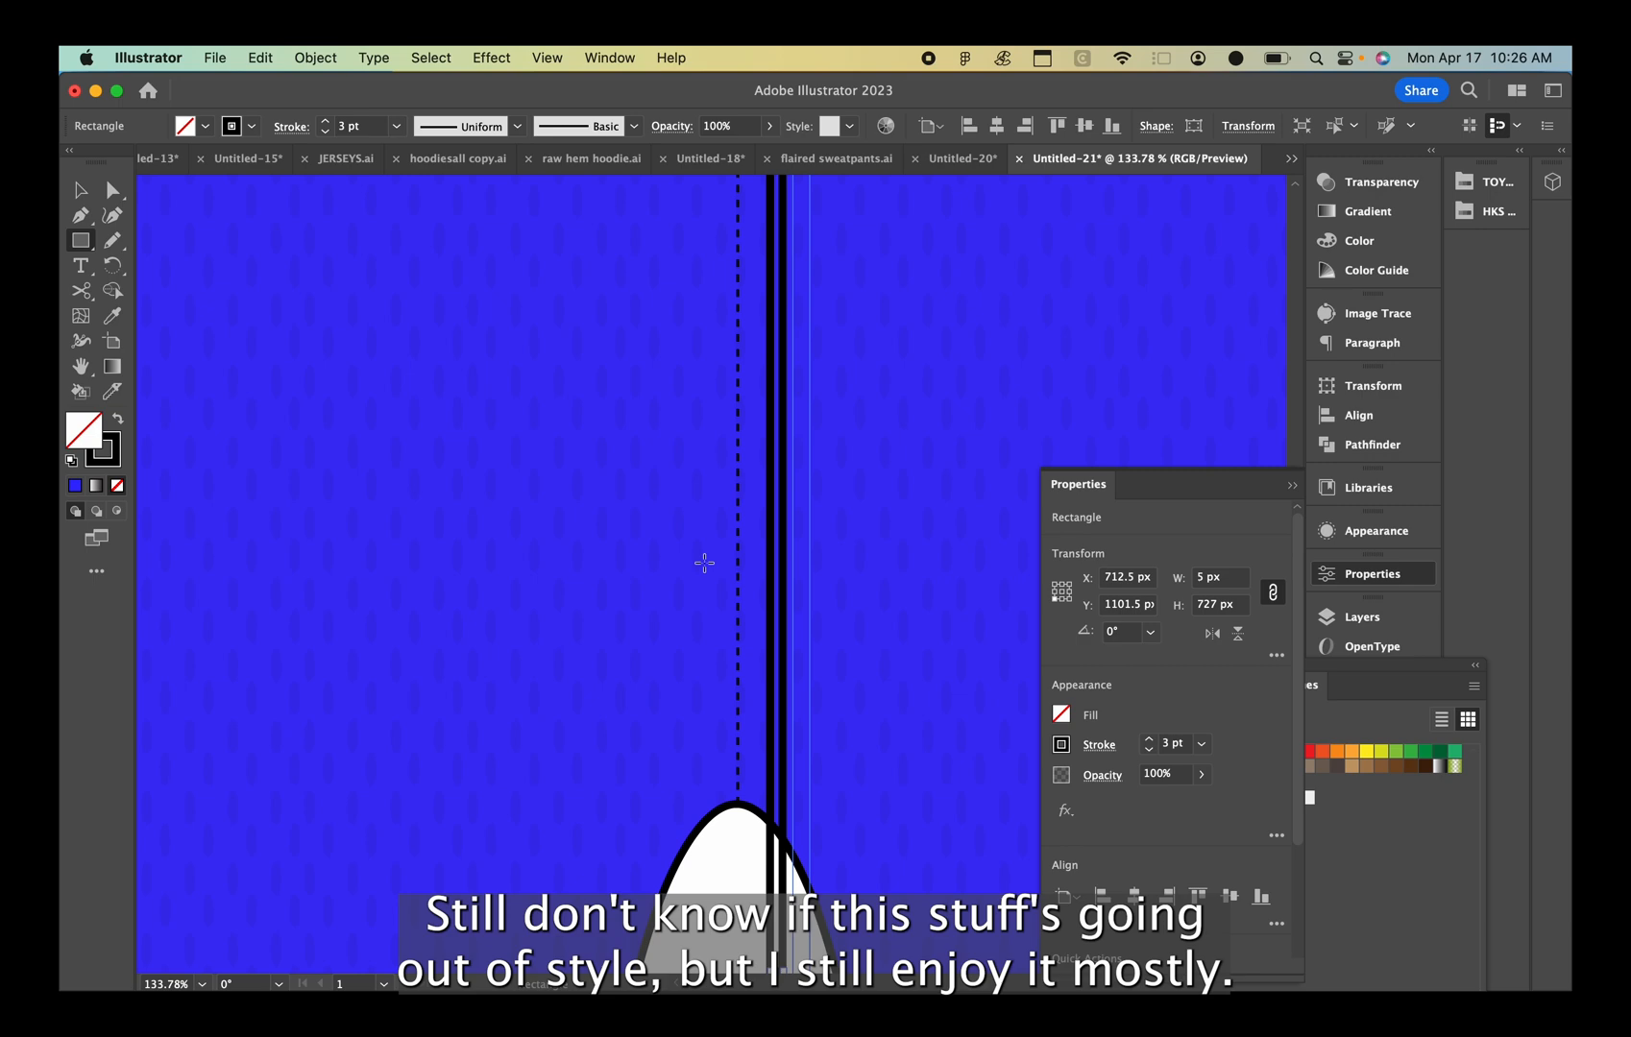
# Fill the long drawstring rectangle with black
pyautogui.scroll(-5, 704, 562)
pyautogui.scroll(8, 730, 769)
pyautogui.scroll(5, 702, 790)
pyautogui.scroll(-4, 694, 373)
pyautogui.scroll(3, 711, 716)
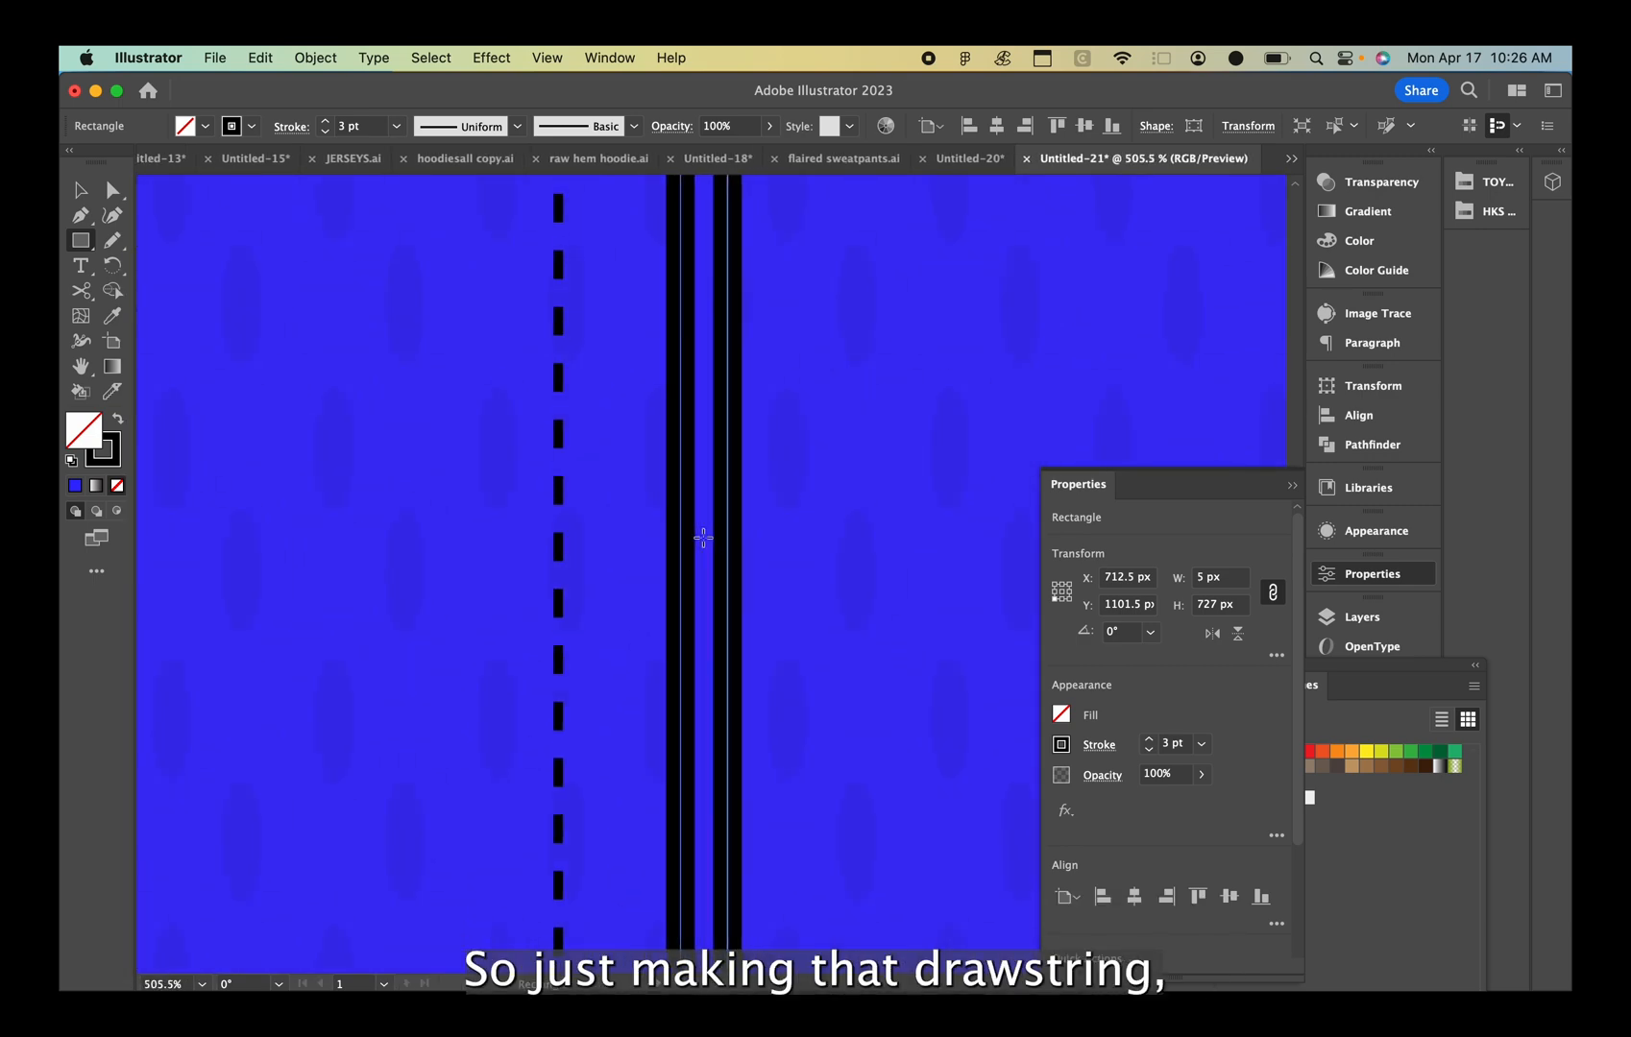
pyautogui.scroll(5, 706, 459)
pyautogui.scroll(-8, 779, 583)
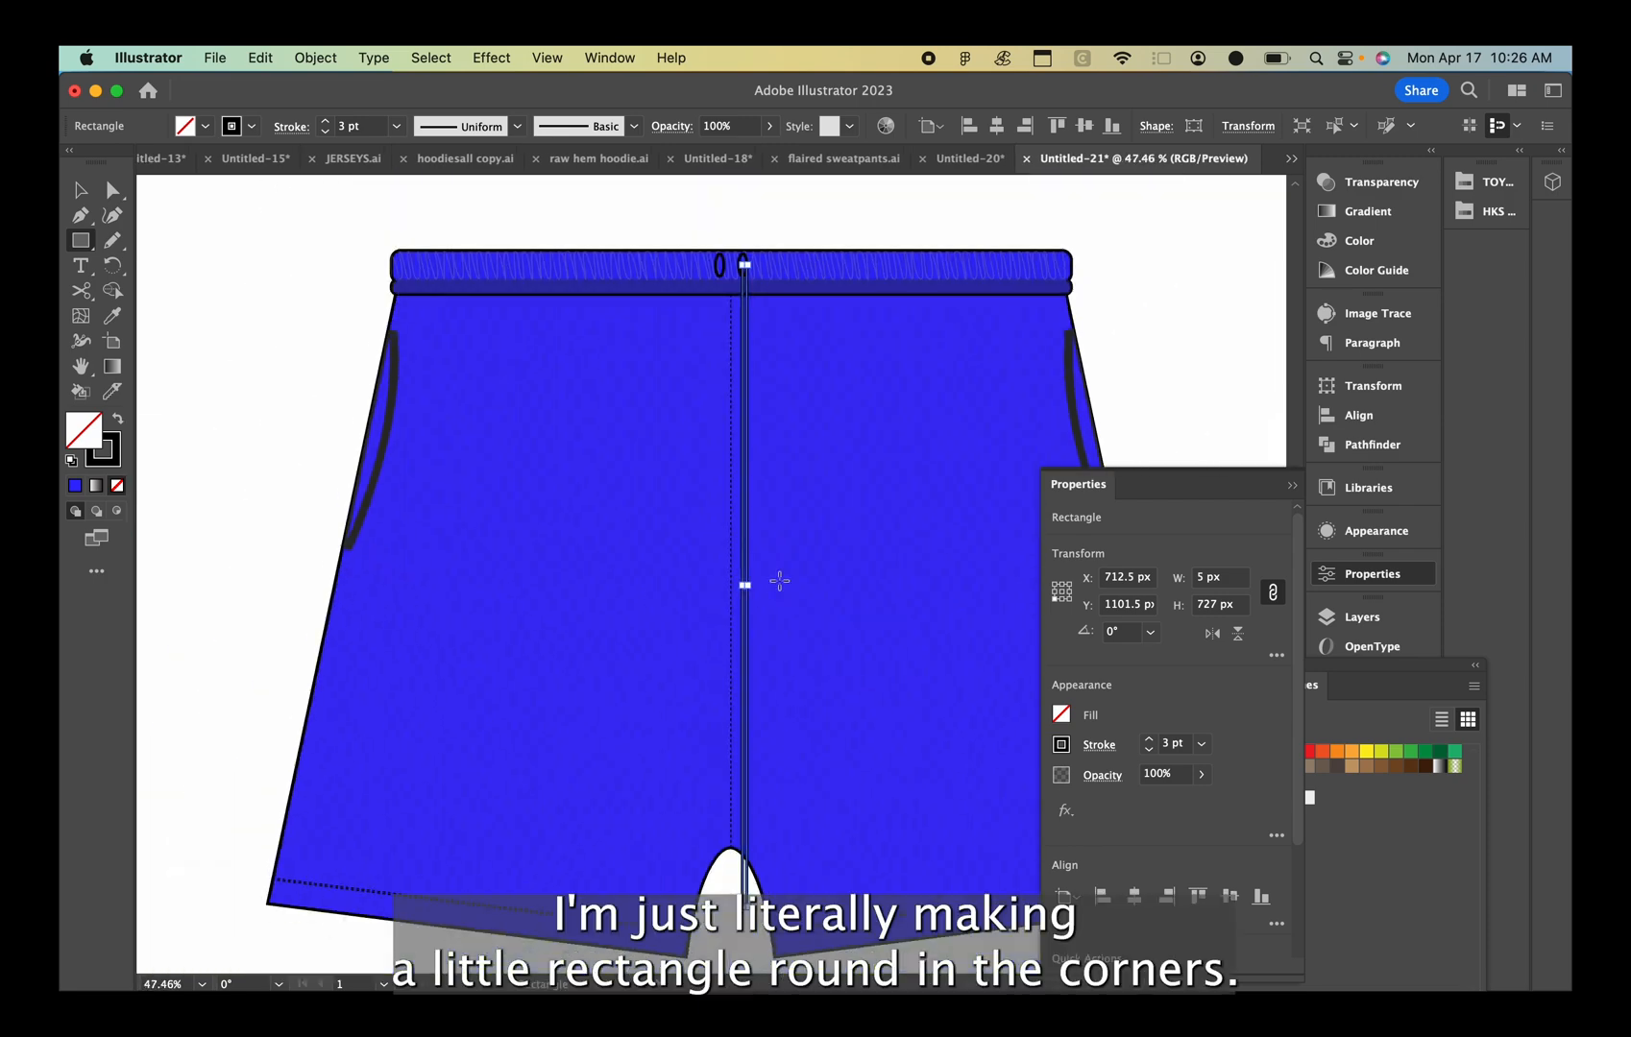
pyautogui.scroll(4, 803, 792)
pyautogui.scroll(5, 803, 793)
pyautogui.doubleClick(84, 429)
pyautogui.click(661, 382)
pyautogui.doubleClick(92, 431)
pyautogui.click(157, 655)
pyautogui.click(641, 385)
# Draw a small tip rectangle at the drawstring's lower end and unite it with the string into one shape
pyautogui.moveTo(691, 746)
pyautogui.mouseDown()
pyautogui.moveTo(753, 820)
pyautogui.moveTo(728, 752)
pyautogui.mouseUp()
pyautogui.click(813, 846)
pyautogui.press('Escape')
pyautogui.click(81, 190)
pyautogui.moveTo(806, 860); pyautogui.dragTo(661, 722)
pyautogui.click(928, 126)
pyautogui.click(741, 192)
pyautogui.click(1373, 447)
pyautogui.click(1070, 431)
# Tilt the drawstring slightly toward the lower right and move its upper end to the right drawstring hole
pyautogui.click(516, 661)
pyautogui.press('super+0')
pyautogui.click(573, 655)
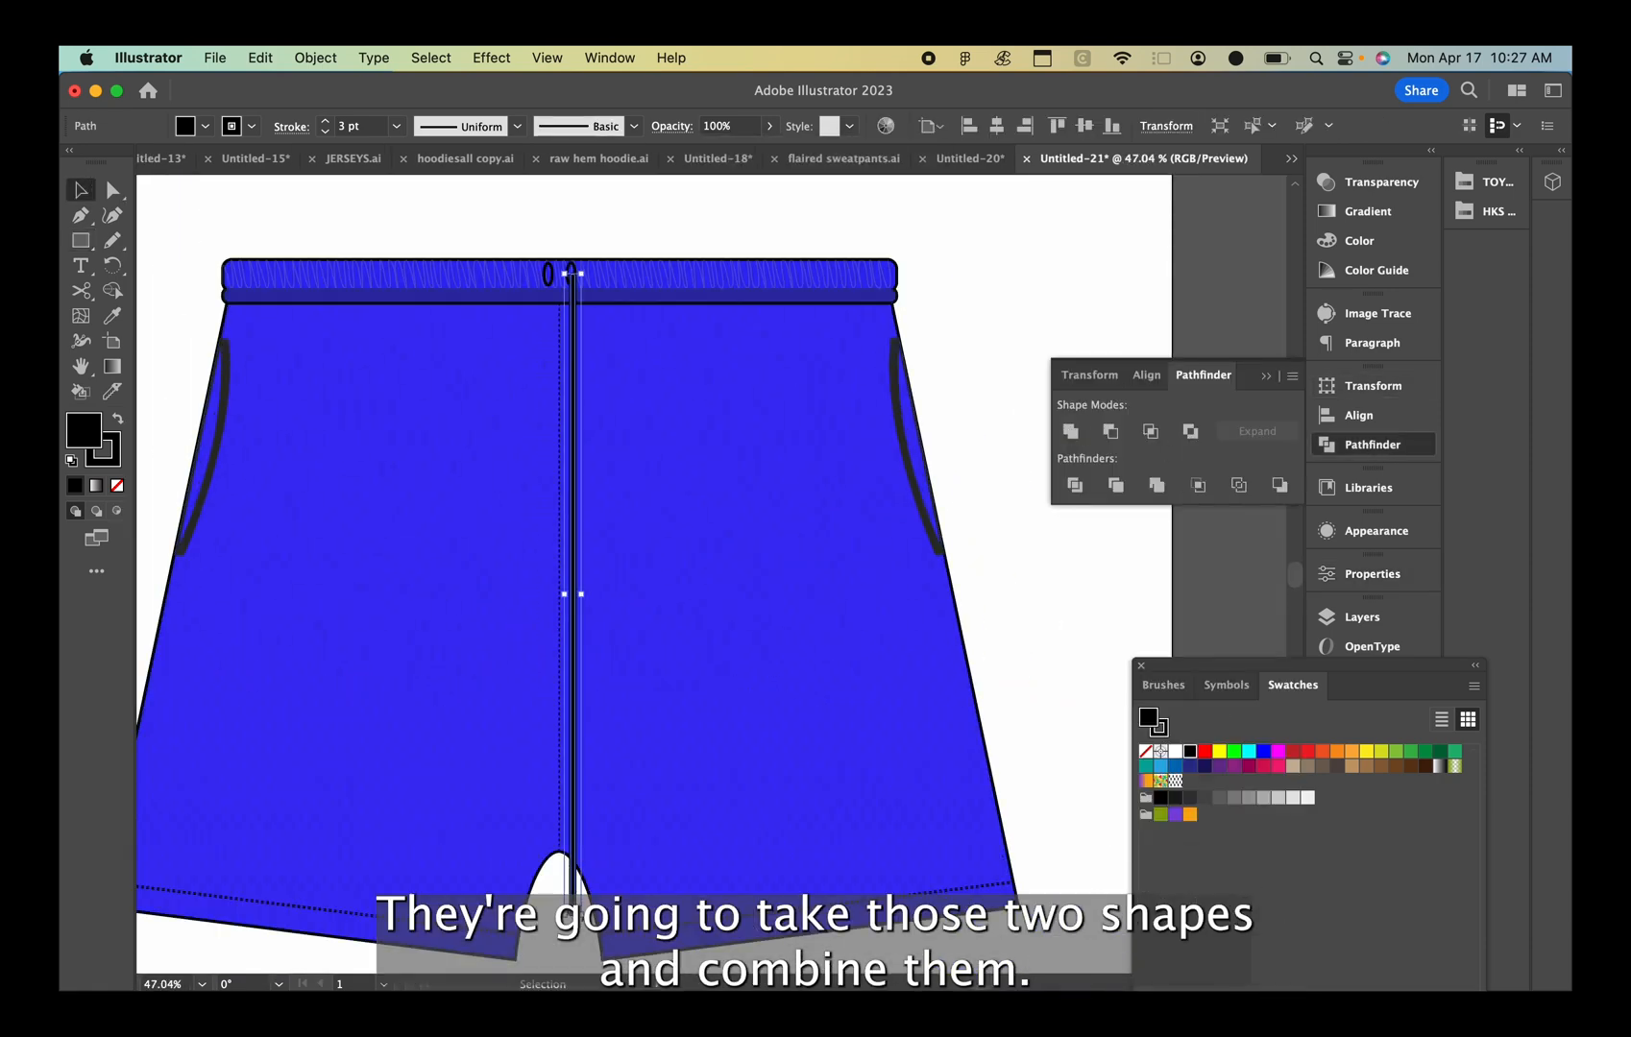
pyautogui.scroll(5, 573, 655)
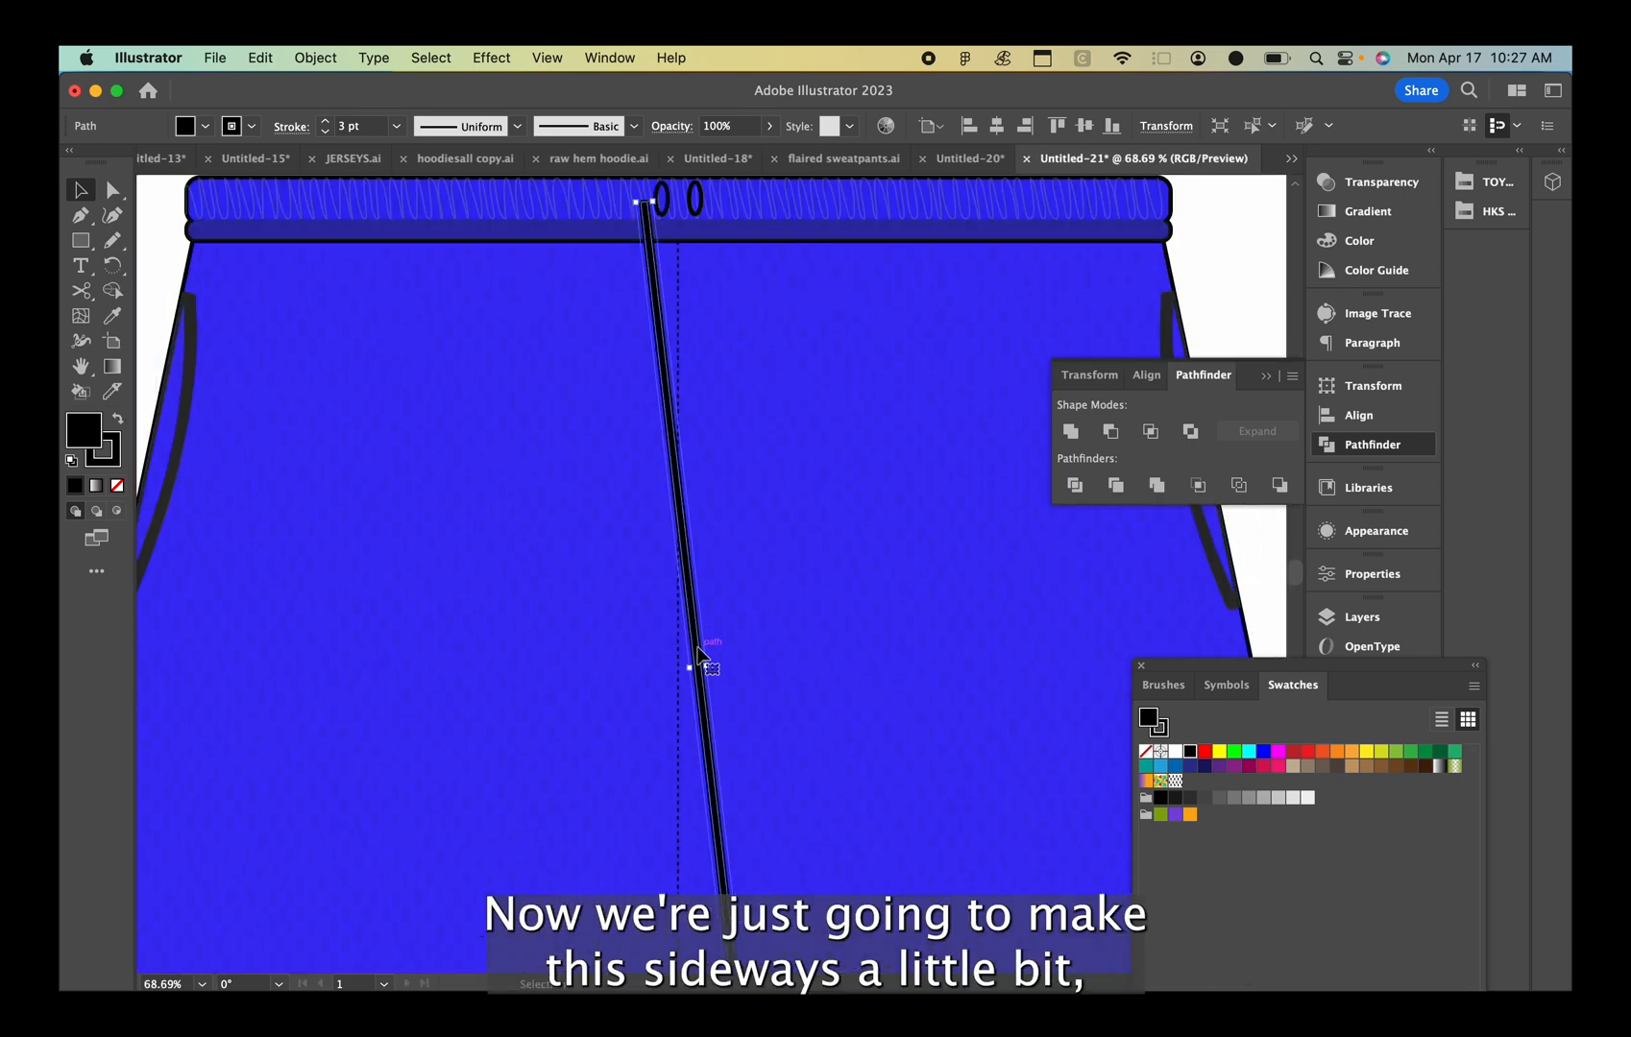
pyautogui.moveTo(699, 663); pyautogui.dragTo(750, 649)
pyautogui.press('super+shift+a')
# Nudge the tilted drawstring so its upper end fits the right drawstring hole
pyautogui.click(704, 280)
pyautogui.press('super+shift+a')
pyautogui.scroll(-5, 653, 399)
pyautogui.scroll(5, 653, 400)
pyautogui.moveTo(724, 408); pyautogui.dragTo(709, 404)
pyautogui.scroll(3, 721, 404)
pyautogui.scroll(3, 722, 404)
pyautogui.press('super+shift+a')
# Copy the drawstring, flip the copy horizontally and position it at the left drawstring hole
pyautogui.click(712, 397)
pyautogui.press('super+c')
pyautogui.press('super+v')
pyautogui.click(1371, 573)
pyautogui.click(1211, 633)
pyautogui.moveTo(509, 463); pyautogui.dragTo(527, 806)
pyautogui.moveTo(604, 352); pyautogui.dragTo(604, 530)
pyautogui.click(721, 476)
pyautogui.press('super+shift+a')
pyautogui.scroll(-5, 666, 422)
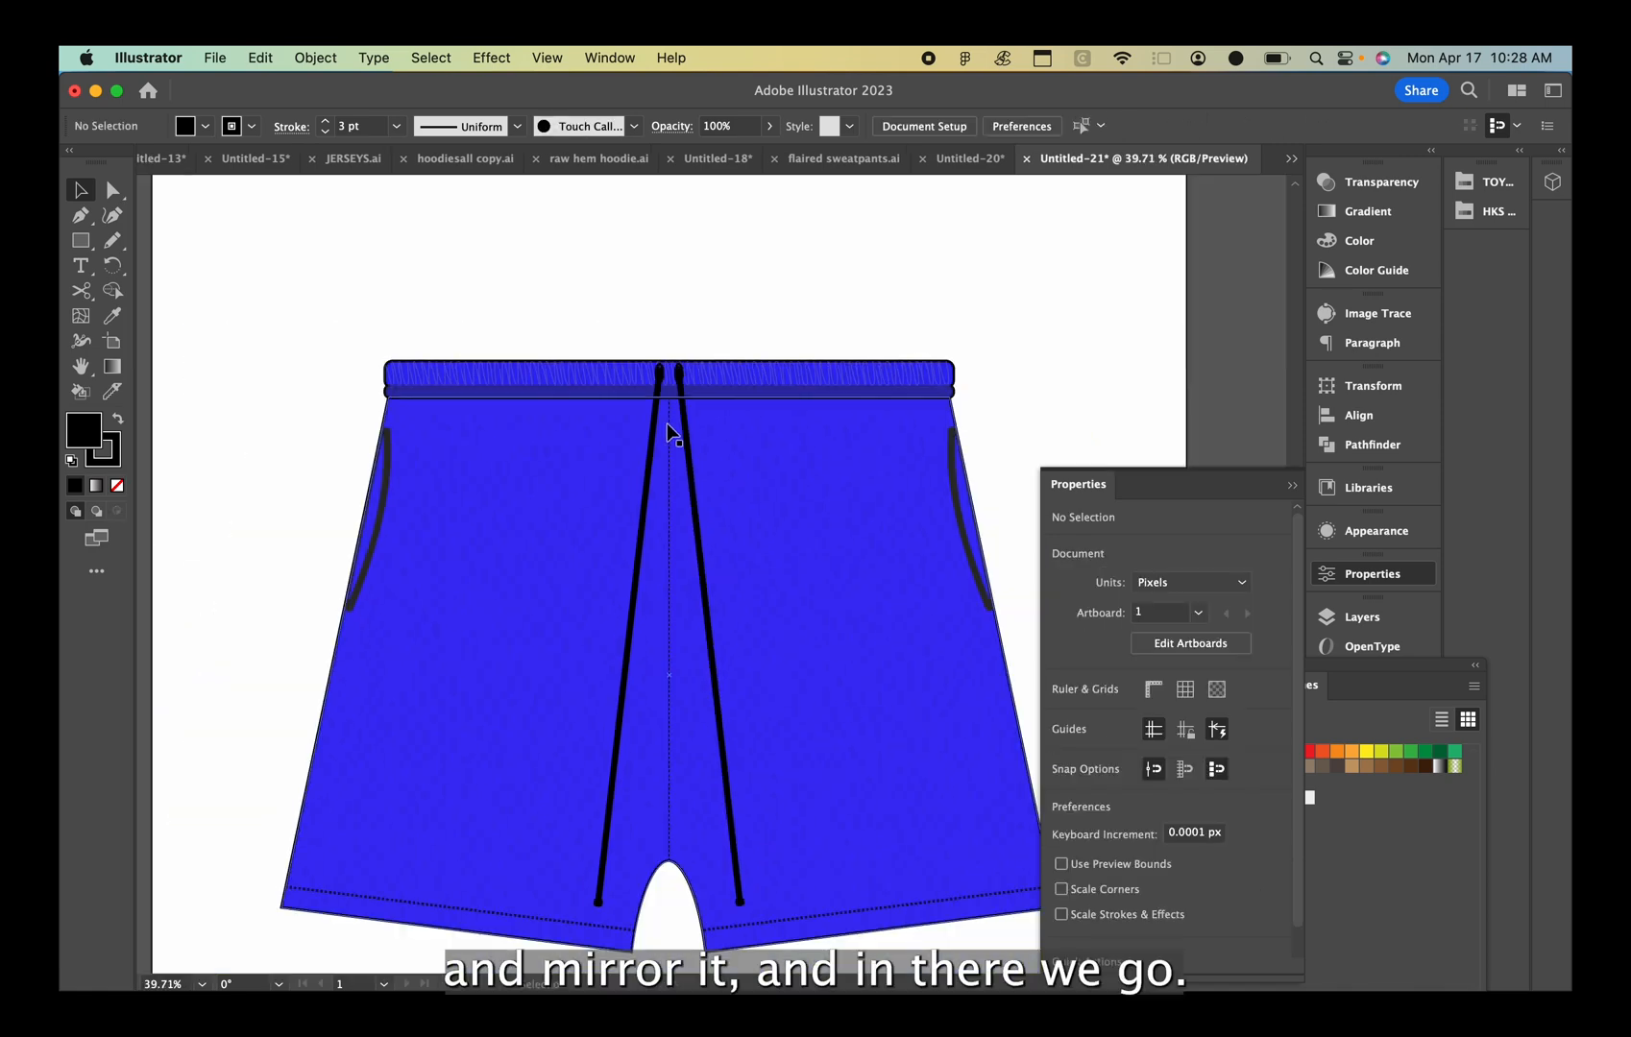
# Select both drawstrings and nudge them slightly downward so their upper ends sit lower in the drawstring holes
pyautogui.scroll(5, 667, 422)
pyautogui.click(719, 221)
pyautogui.keyDown('shift'); pyautogui.click(734, 400); pyautogui.keyUp('shift')
pyautogui.press('Down')
pyautogui.press('Down')
pyautogui.press('Down')
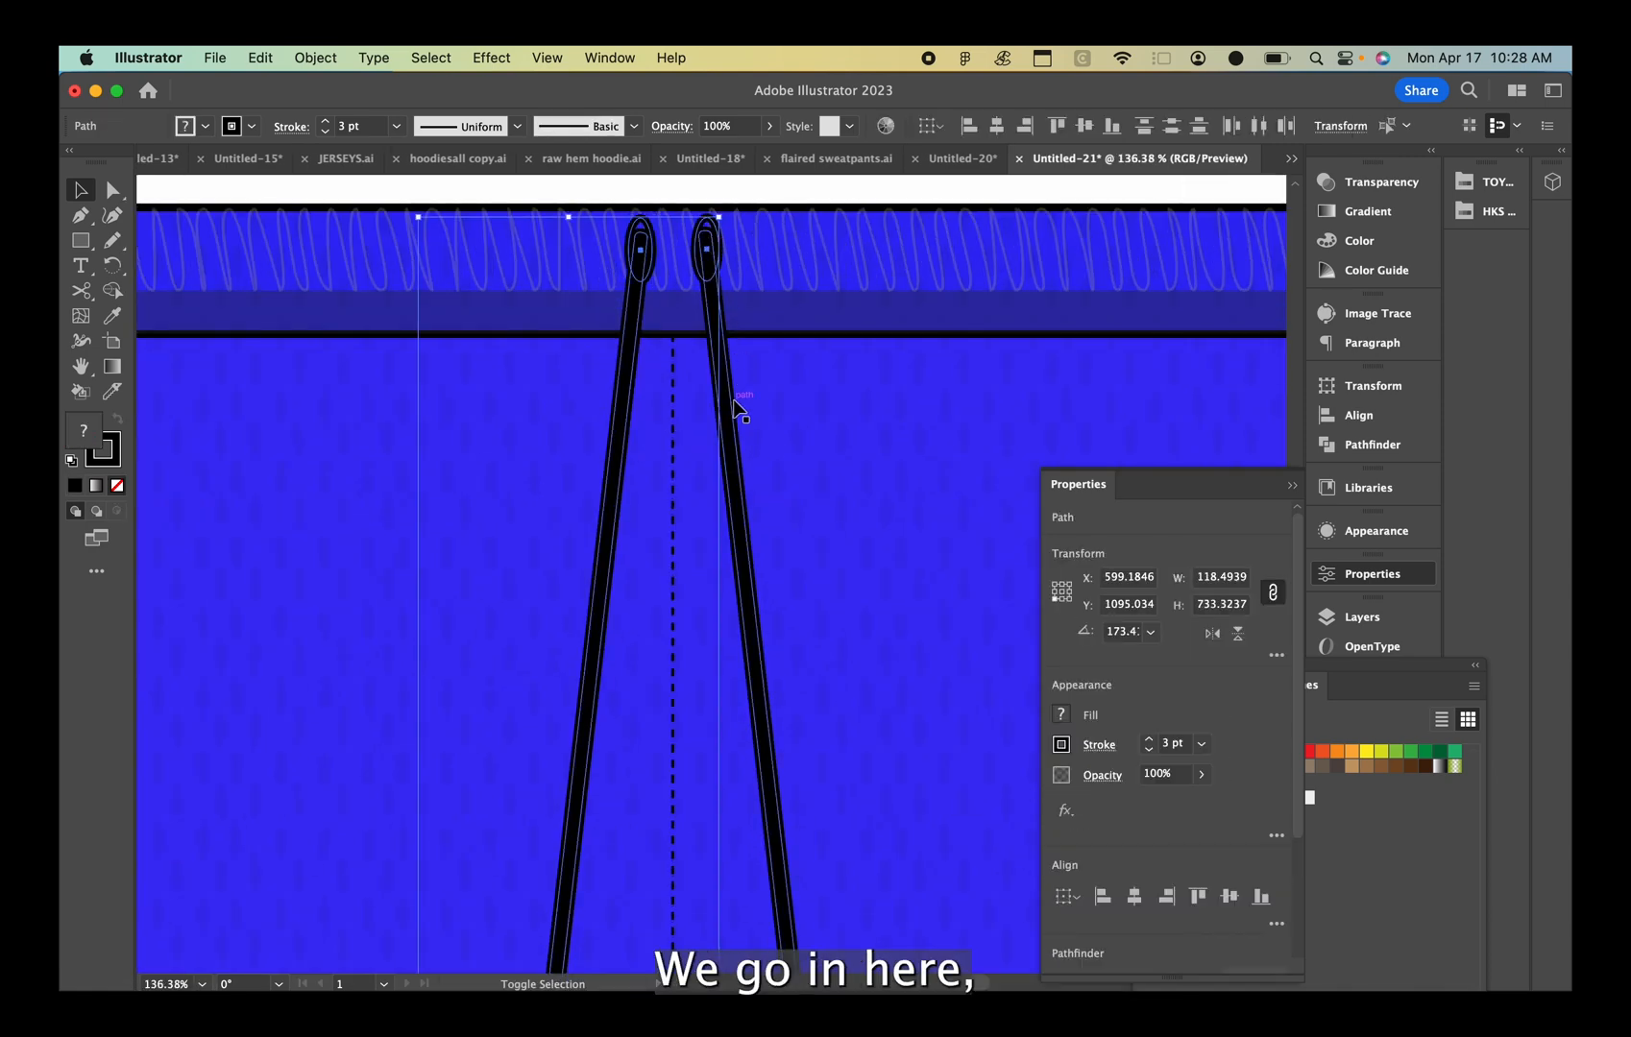
pyautogui.click(830, 196)
# Try a black, centred Inner Glow in Soft Light mode with 0 px blur on both drawstring holes
pyautogui.click(705, 272)
pyautogui.keyDown('shift'); pyautogui.click(639, 260); pyautogui.keyUp('shift')
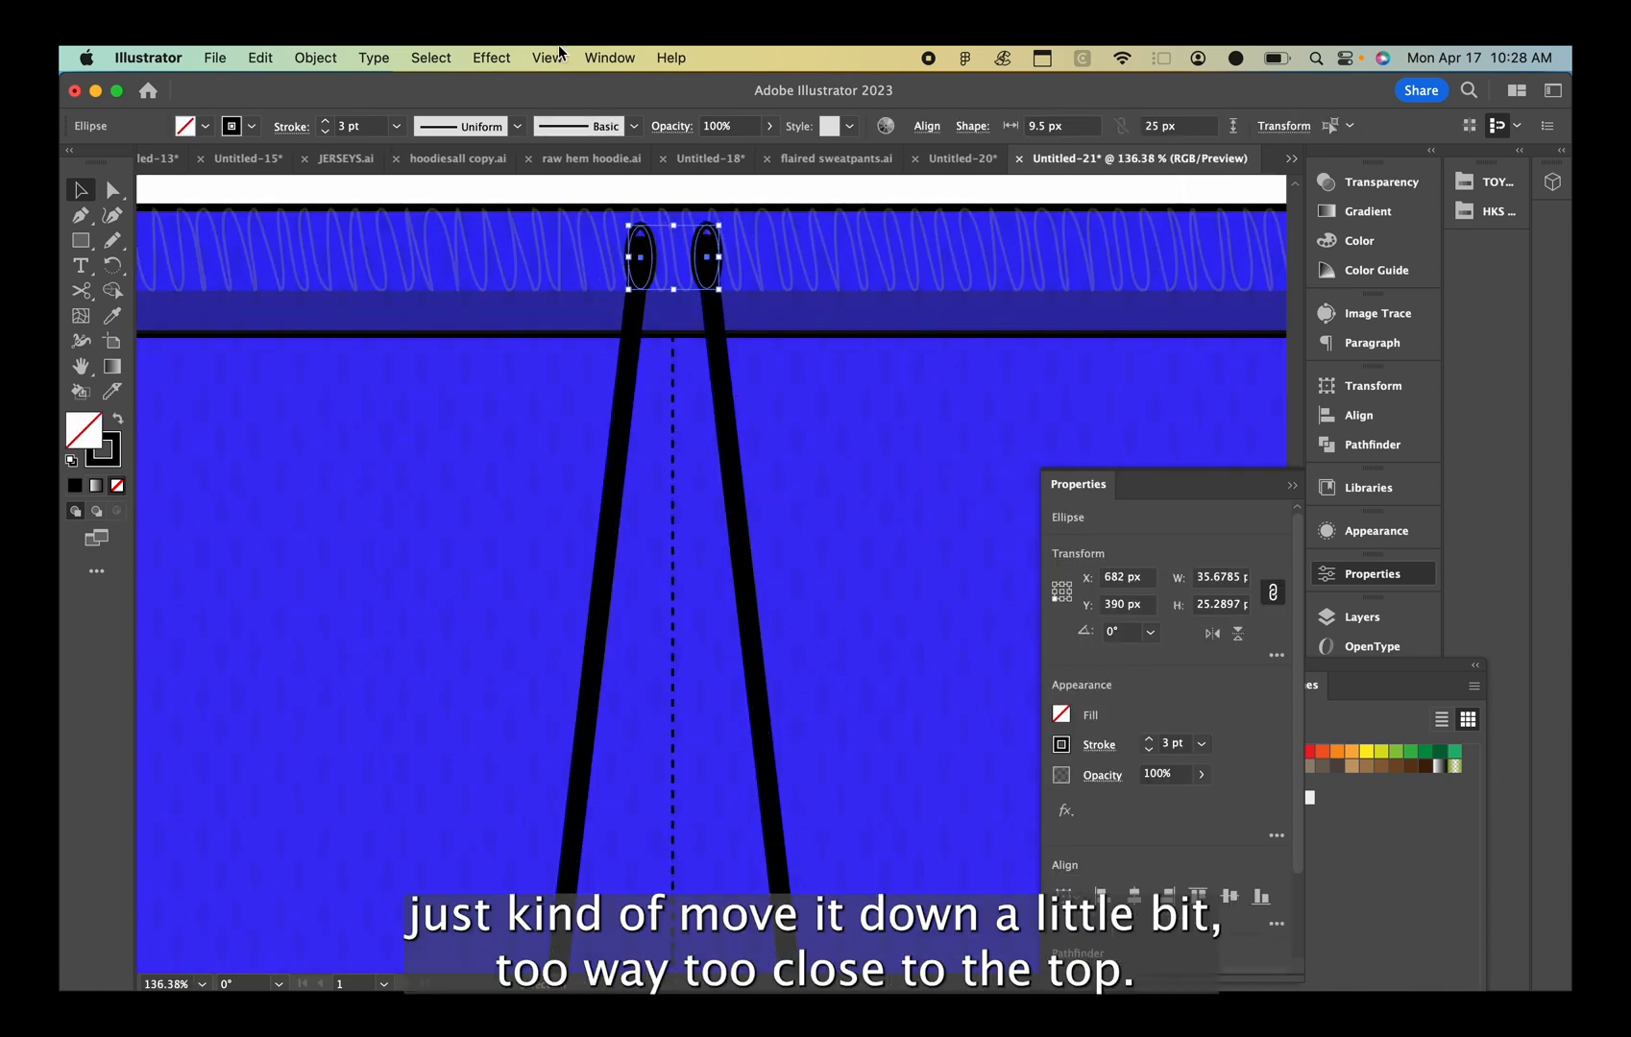
pyautogui.click(491, 58)
pyautogui.moveTo(757, 360)
pyautogui.click(846, 411)
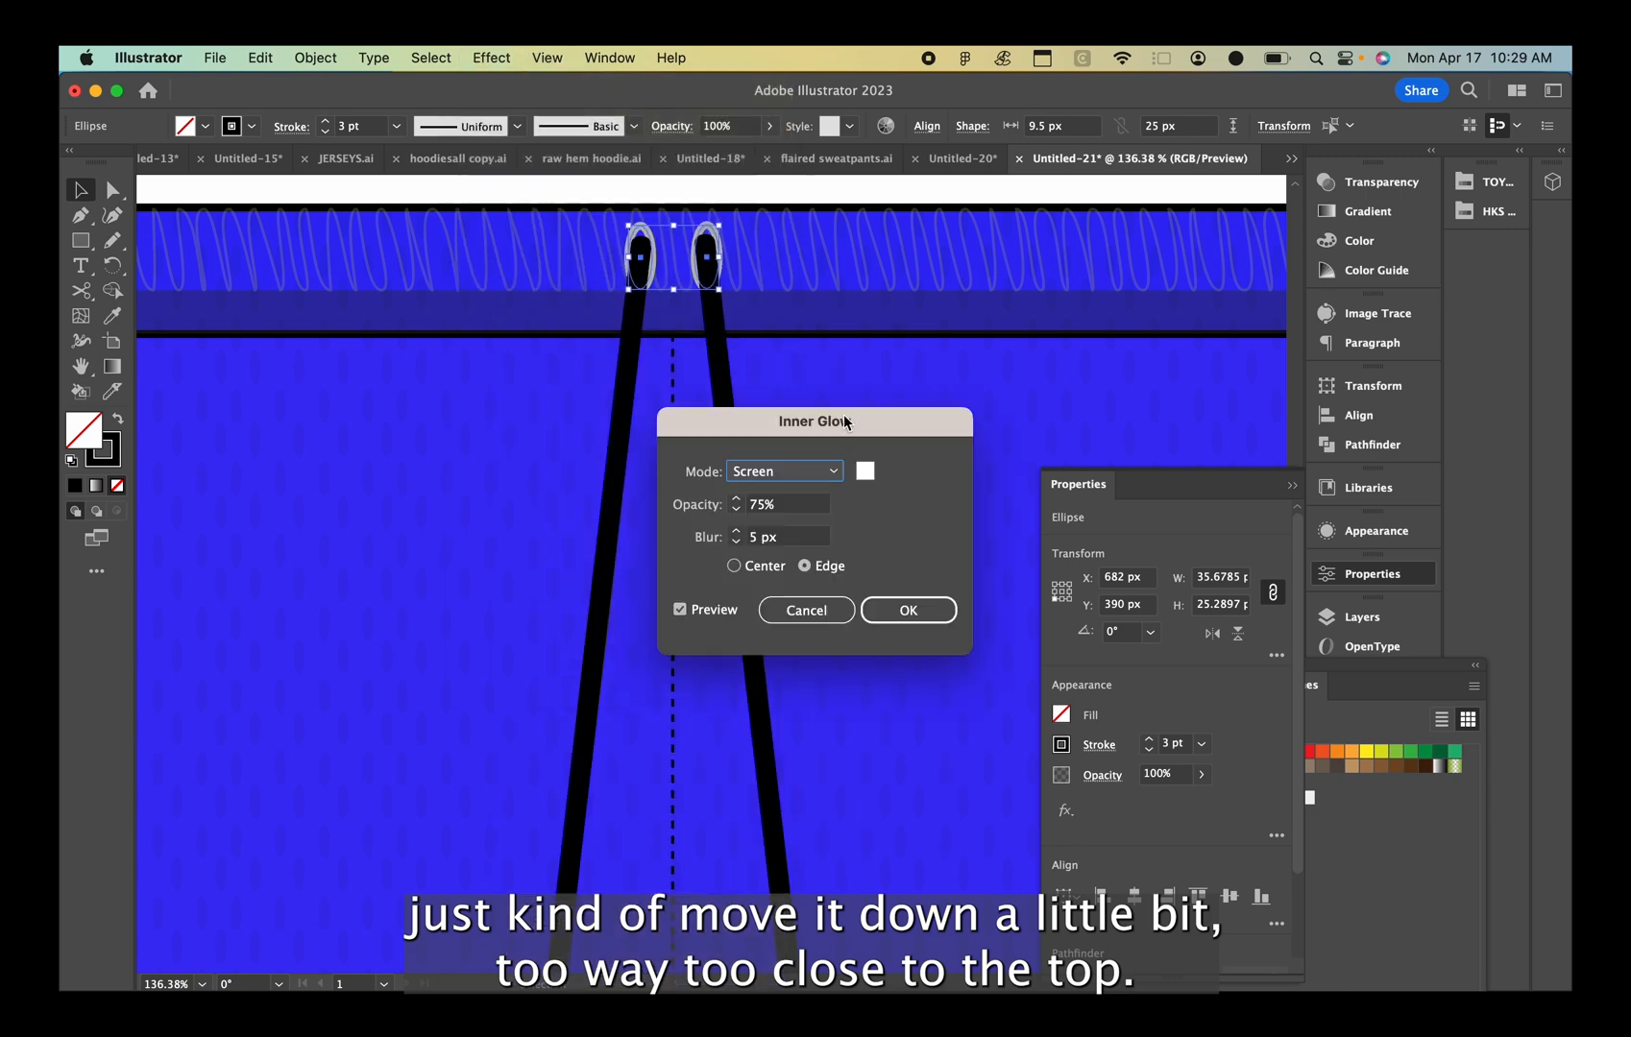
pyautogui.click(734, 566)
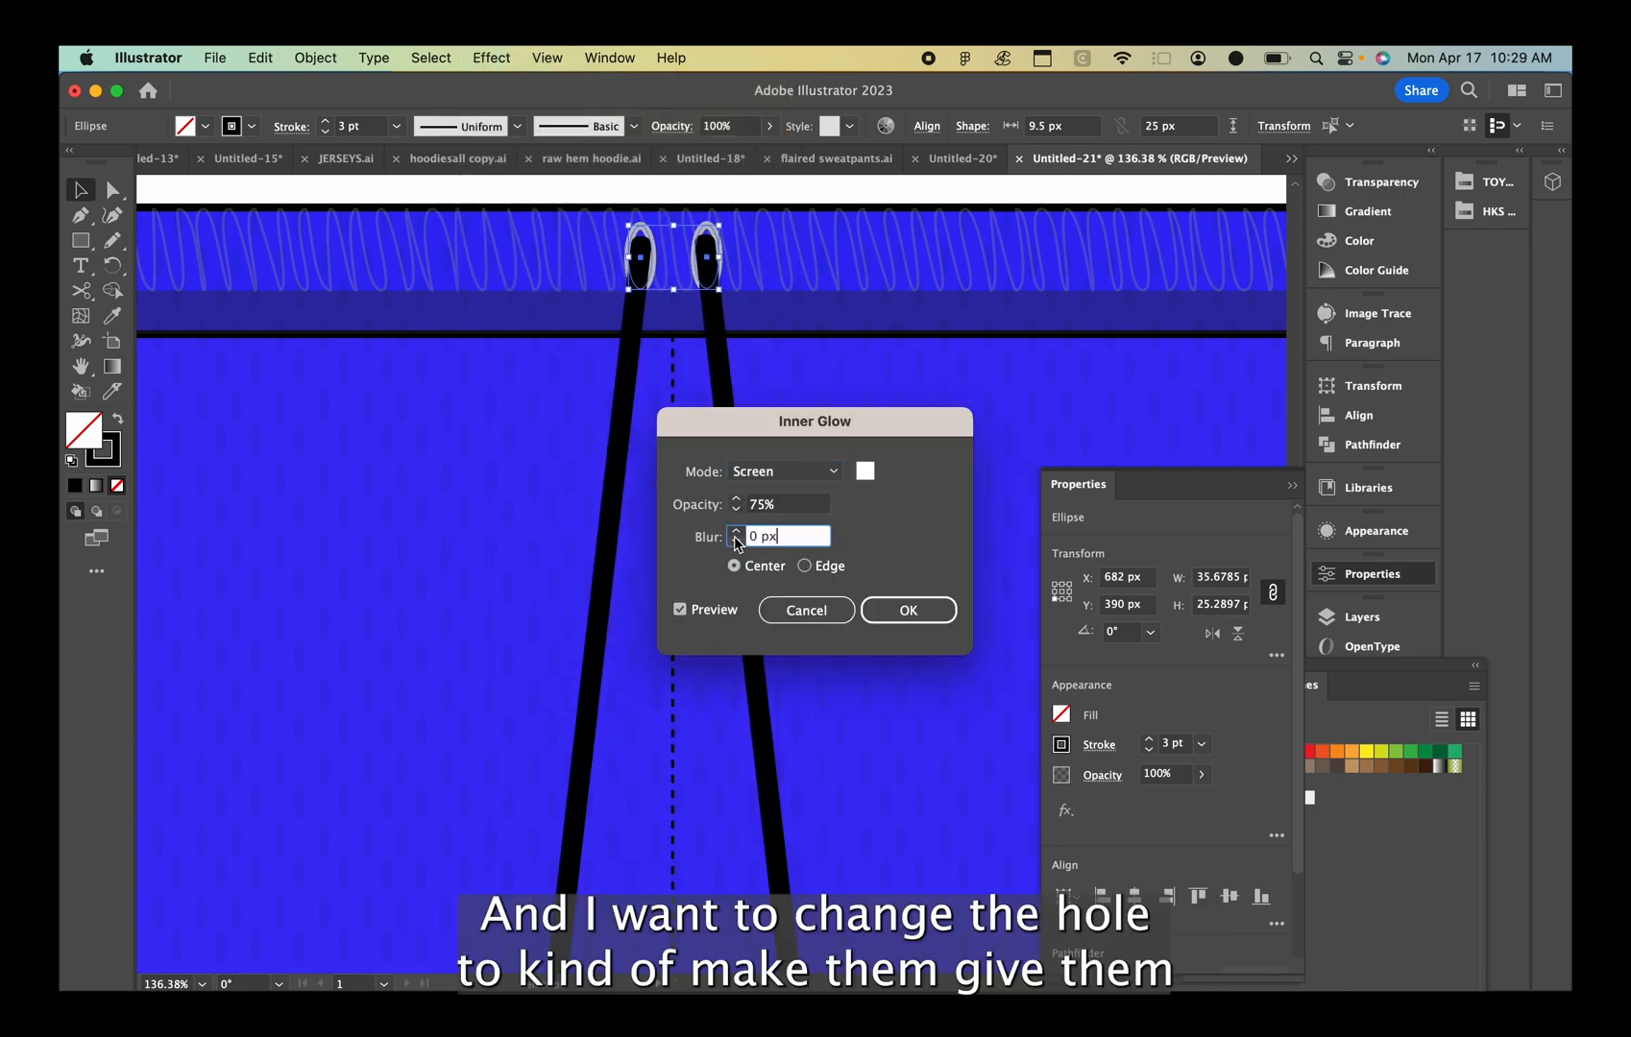
pyautogui.click(864, 471)
pyautogui.moveTo(272, 535); pyautogui.dragTo(140, 661)
pyautogui.click(640, 387)
pyautogui.click(784, 471)
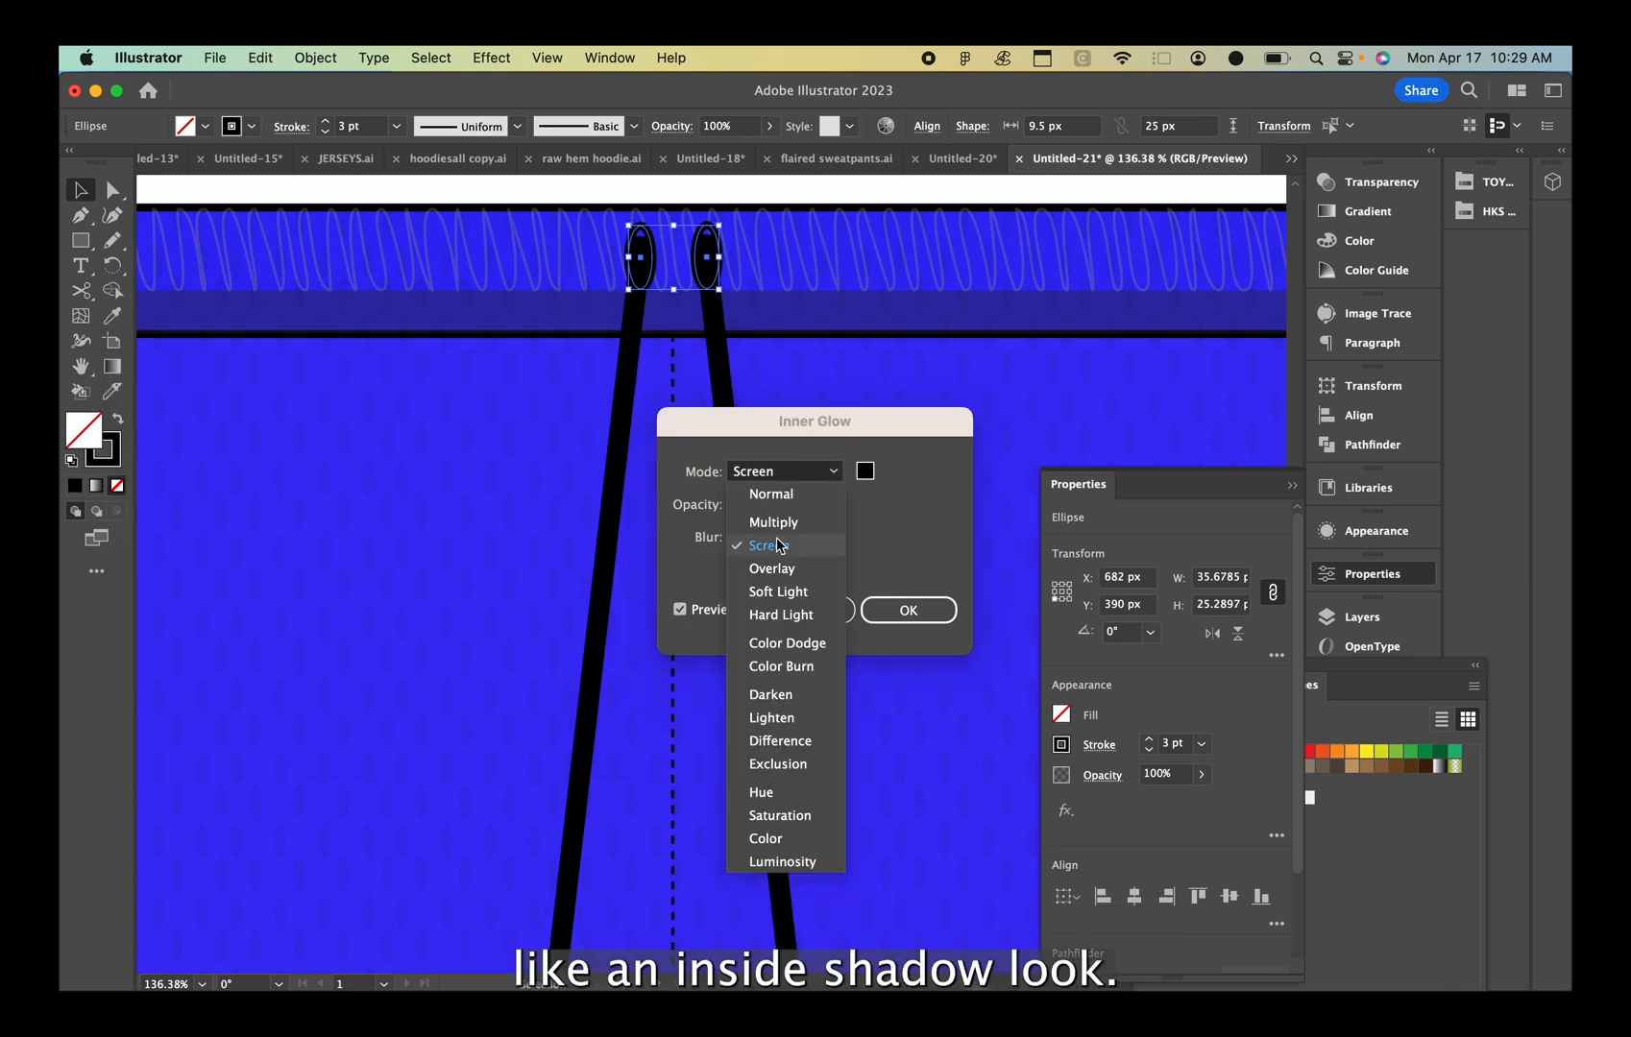
pyautogui.click(778, 592)
pyautogui.click(818, 611)
pyautogui.press('super+plus')
pyautogui.press('super+plus')
pyautogui.press('super+plus')
pyautogui.press('super+plus')
pyautogui.press('super+plus')
pyautogui.scroll(5, 745, 309)
pyautogui.click(491, 57)
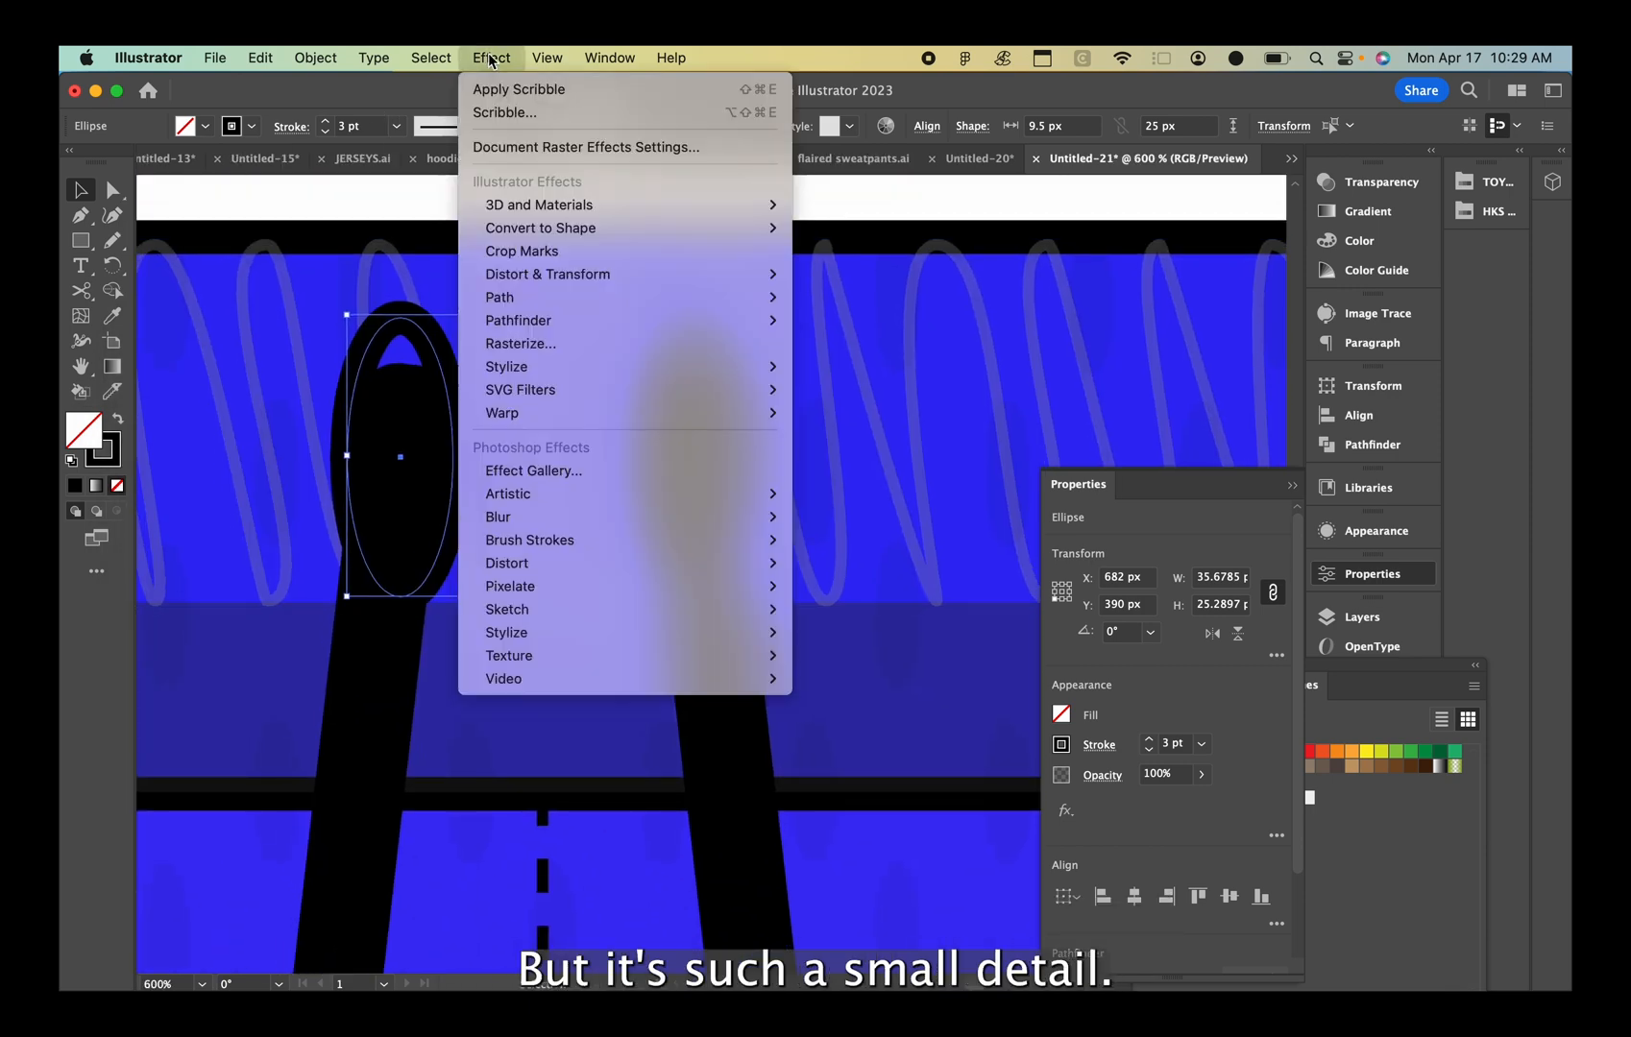
pyautogui.moveTo(646, 367)
pyautogui.click(837, 55)
pyautogui.scroll(-10, 613, 411)
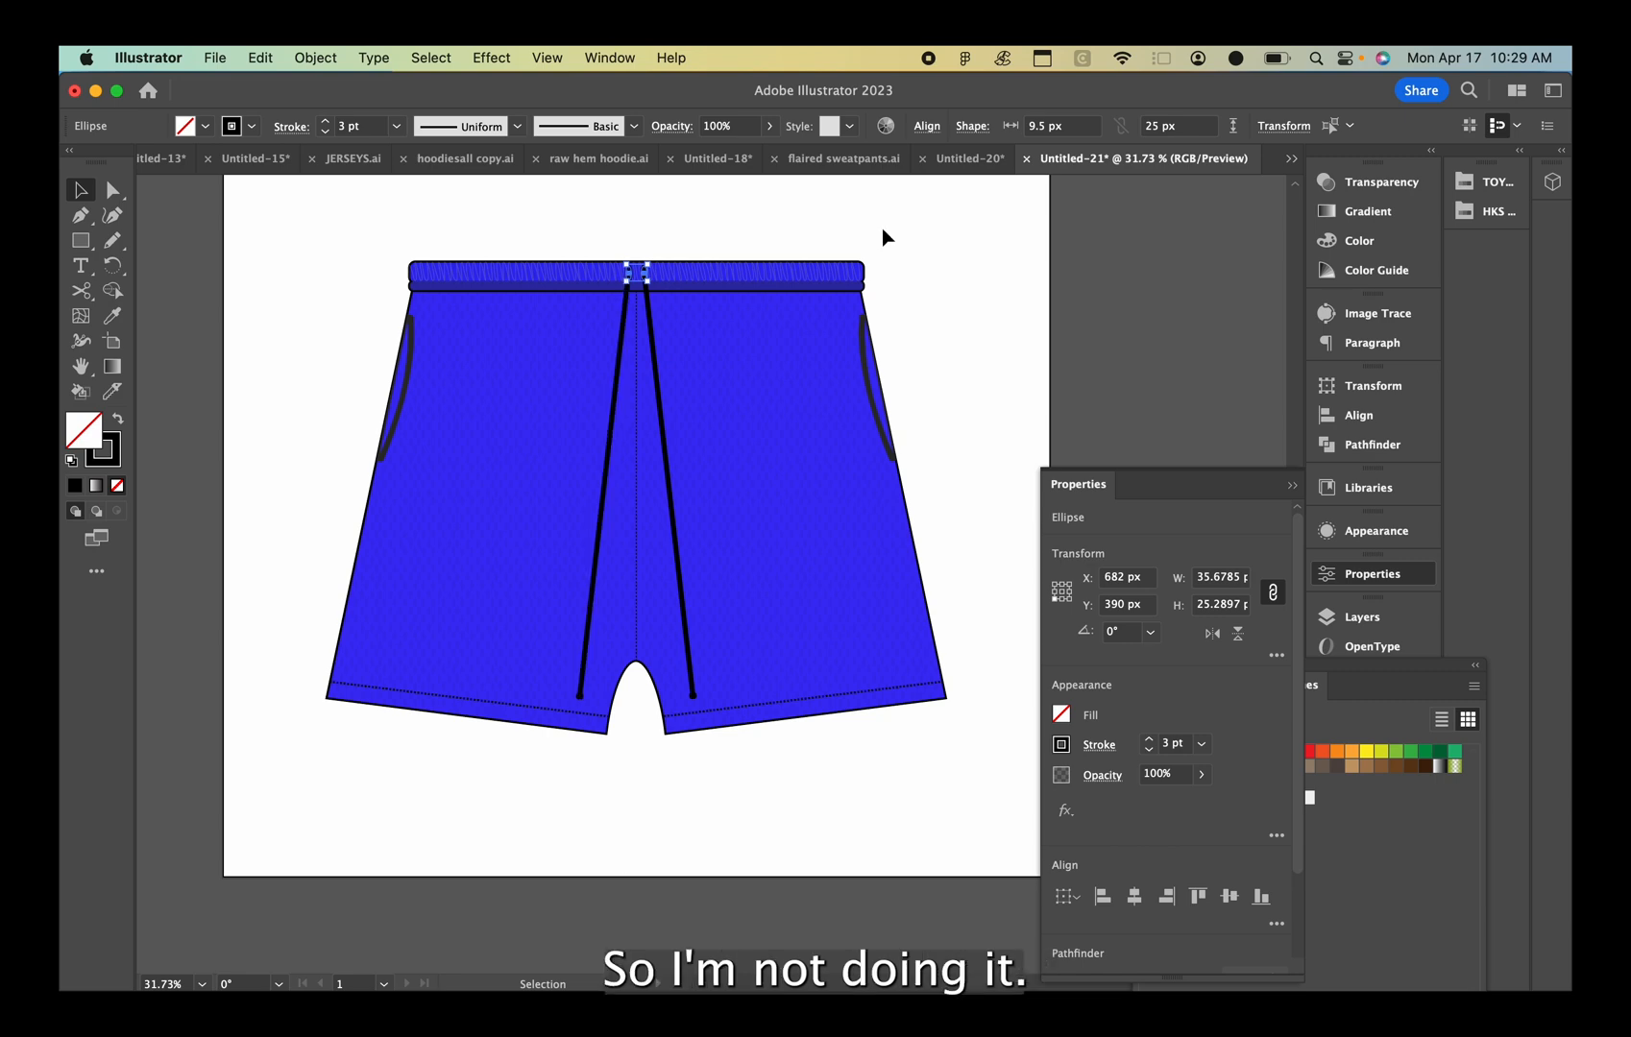
# Group the two drawstring paths and name the group "drawstrings"
pyautogui.press('F7')
pyautogui.click(1020, 613)
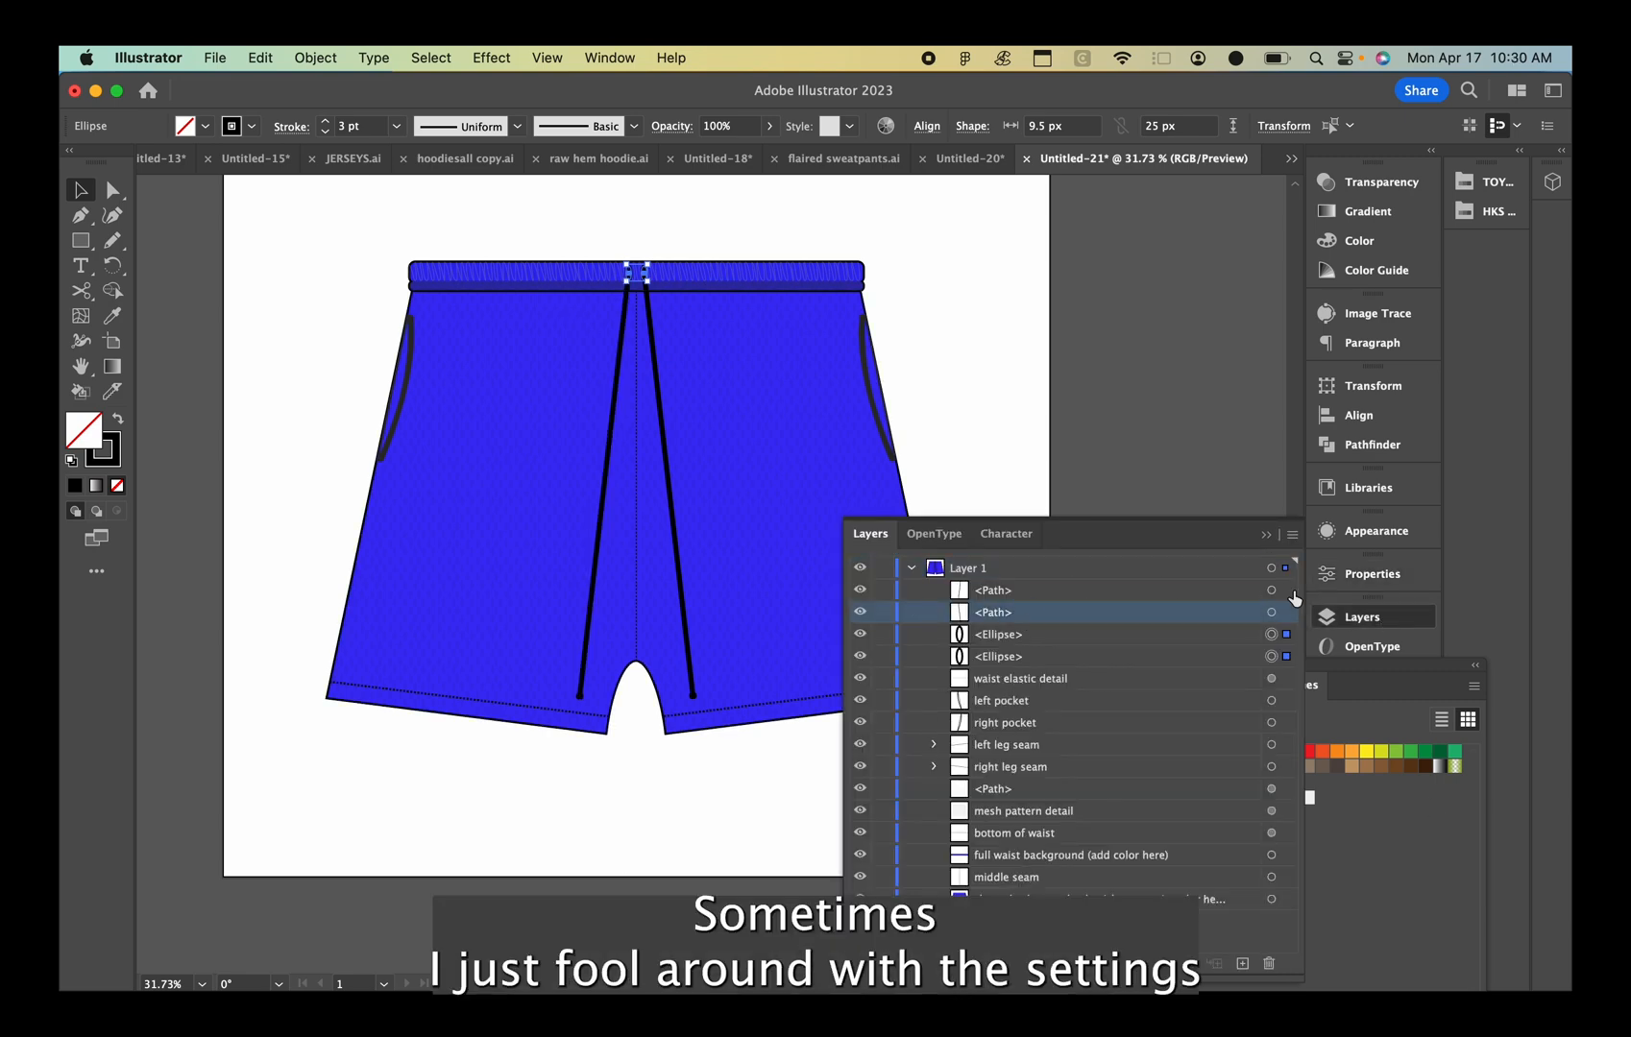
pyautogui.click(1286, 591)
pyautogui.keyDown('shift'); pyautogui.click(1286, 613); pyautogui.keyUp('shift')
pyautogui.press('super+g')
pyautogui.doubleClick(999, 590)
pyautogui.write('gra')
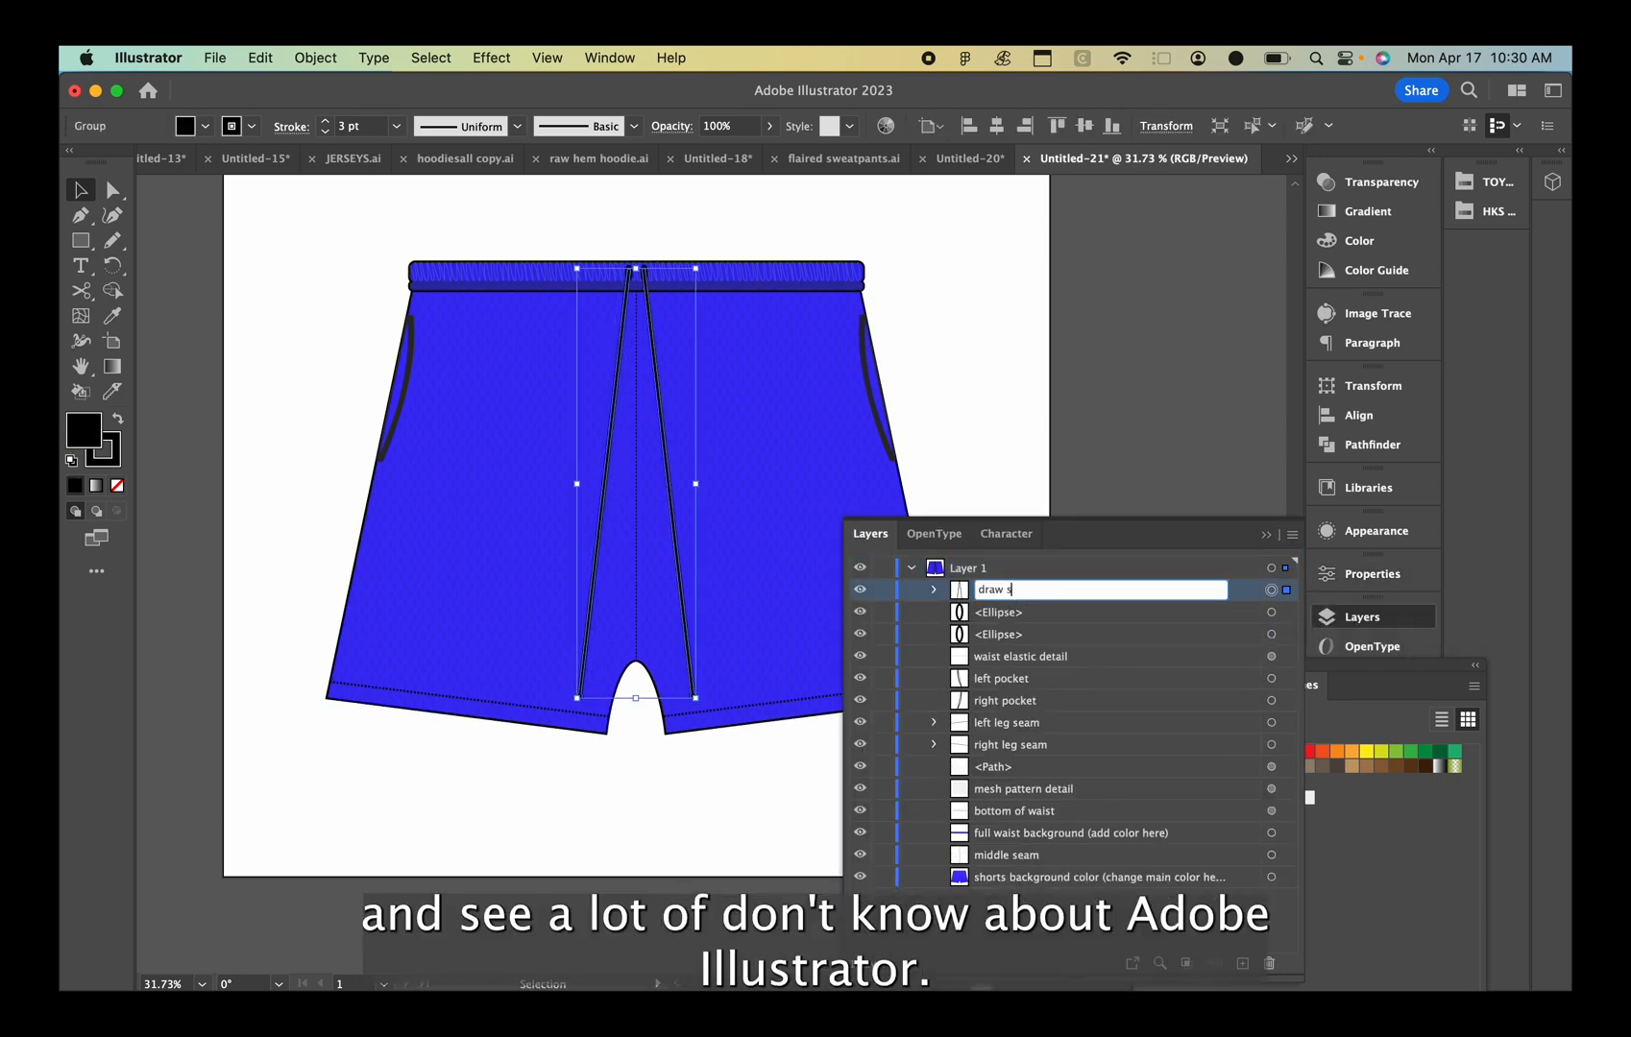
# Group the two ellipses around the drawstring ends and name the group "drawstring holes"
pyautogui.click(1023, 615)
pyautogui.keyDown('shift'); pyautogui.click(1014, 634); pyautogui.keyUp('shift')
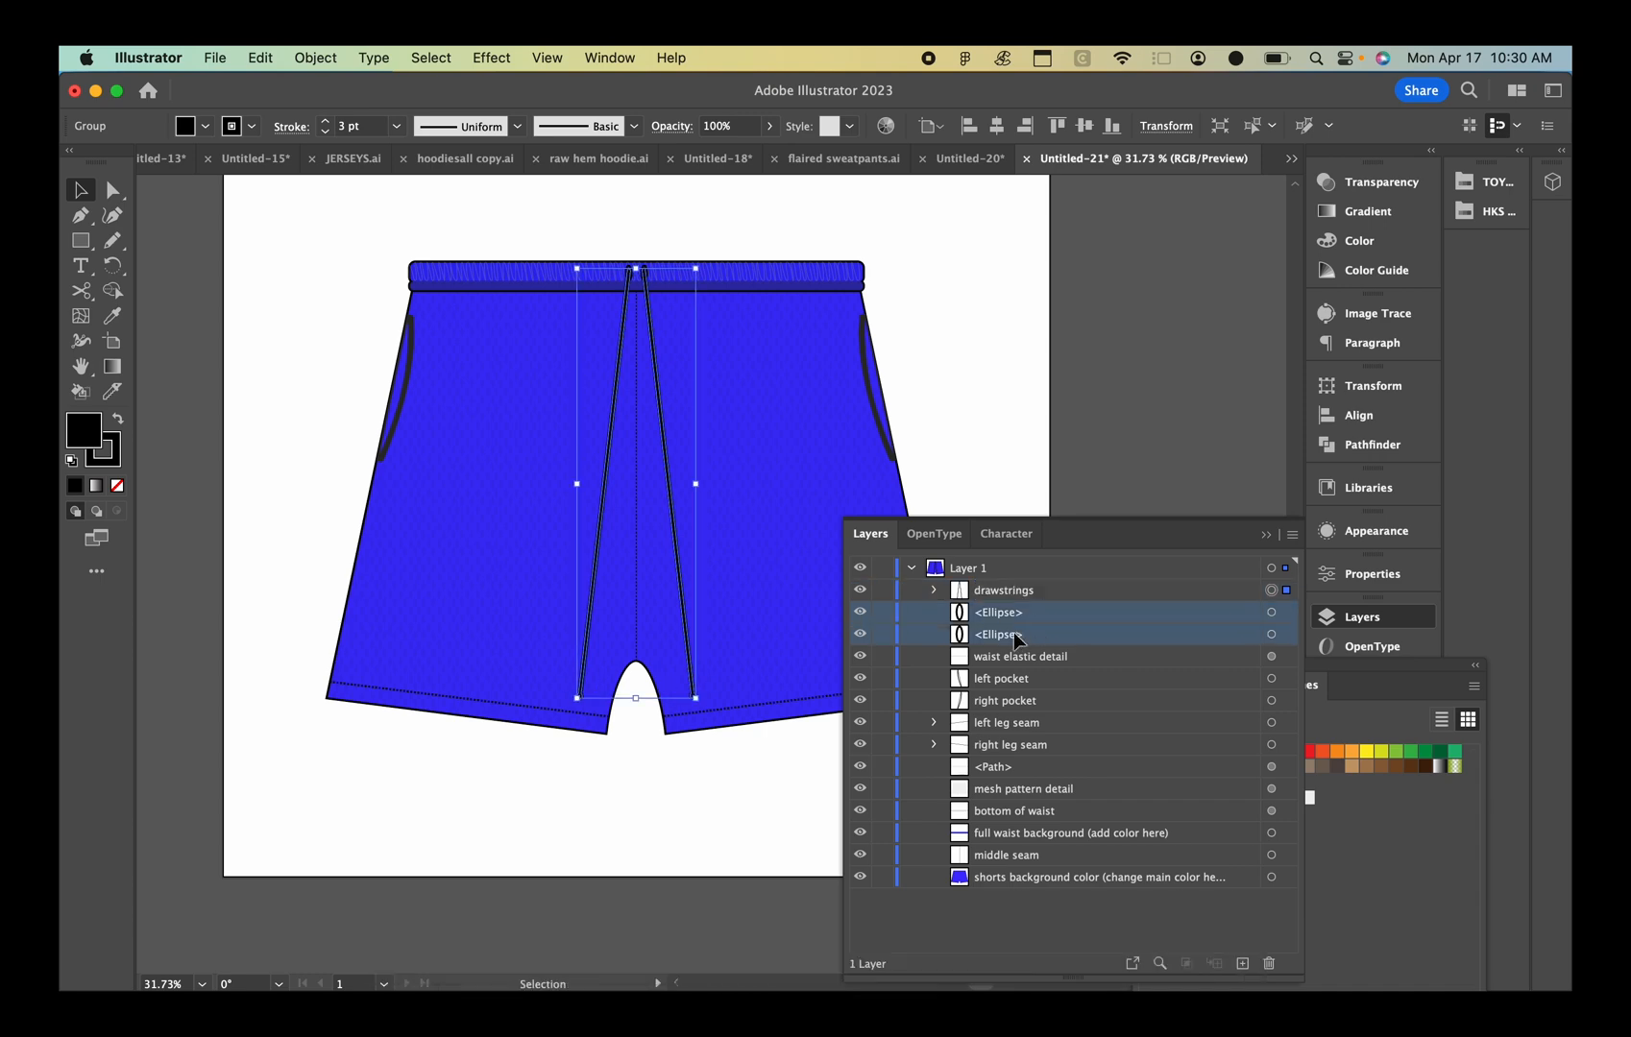
pyautogui.click(1286, 612)
pyautogui.keyDown('shift'); pyautogui.click(1286, 634); pyautogui.keyUp('shift')
pyautogui.press('super+g')
pyautogui.doubleClick(999, 612)
pyautogui.write('drawstring holes')
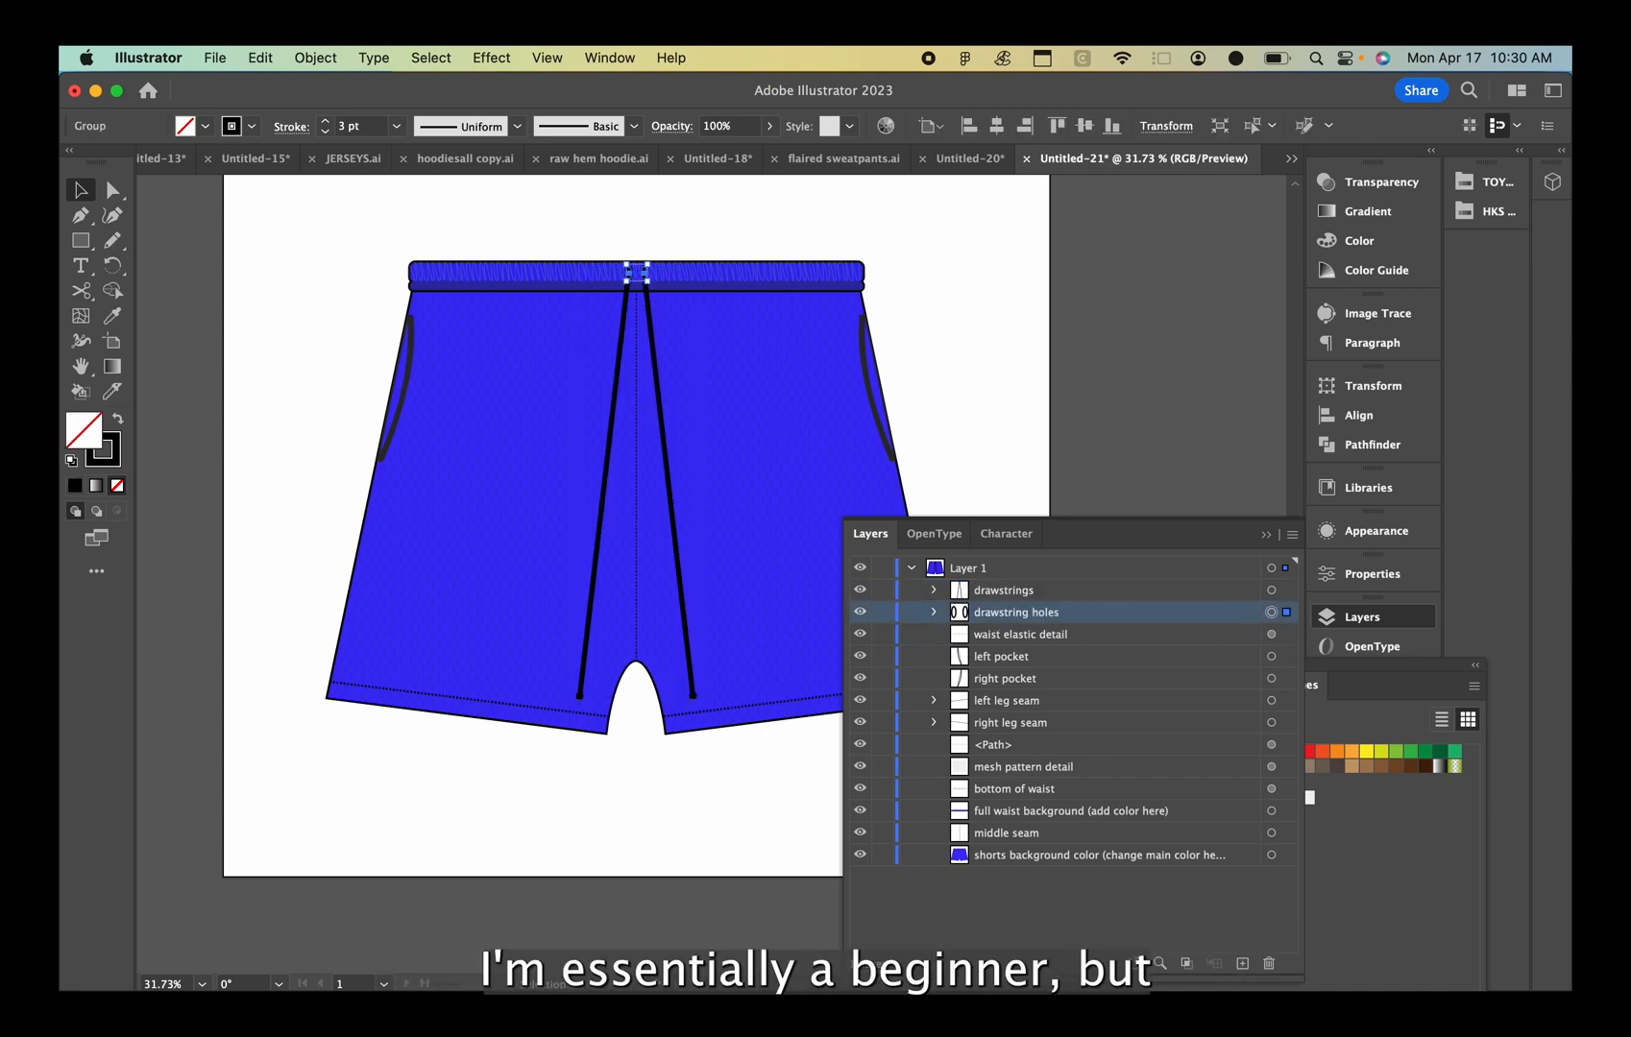
# Recolor the shorts background and full waist background light grey with the fill d6d6d6
pyautogui.click(1286, 855)
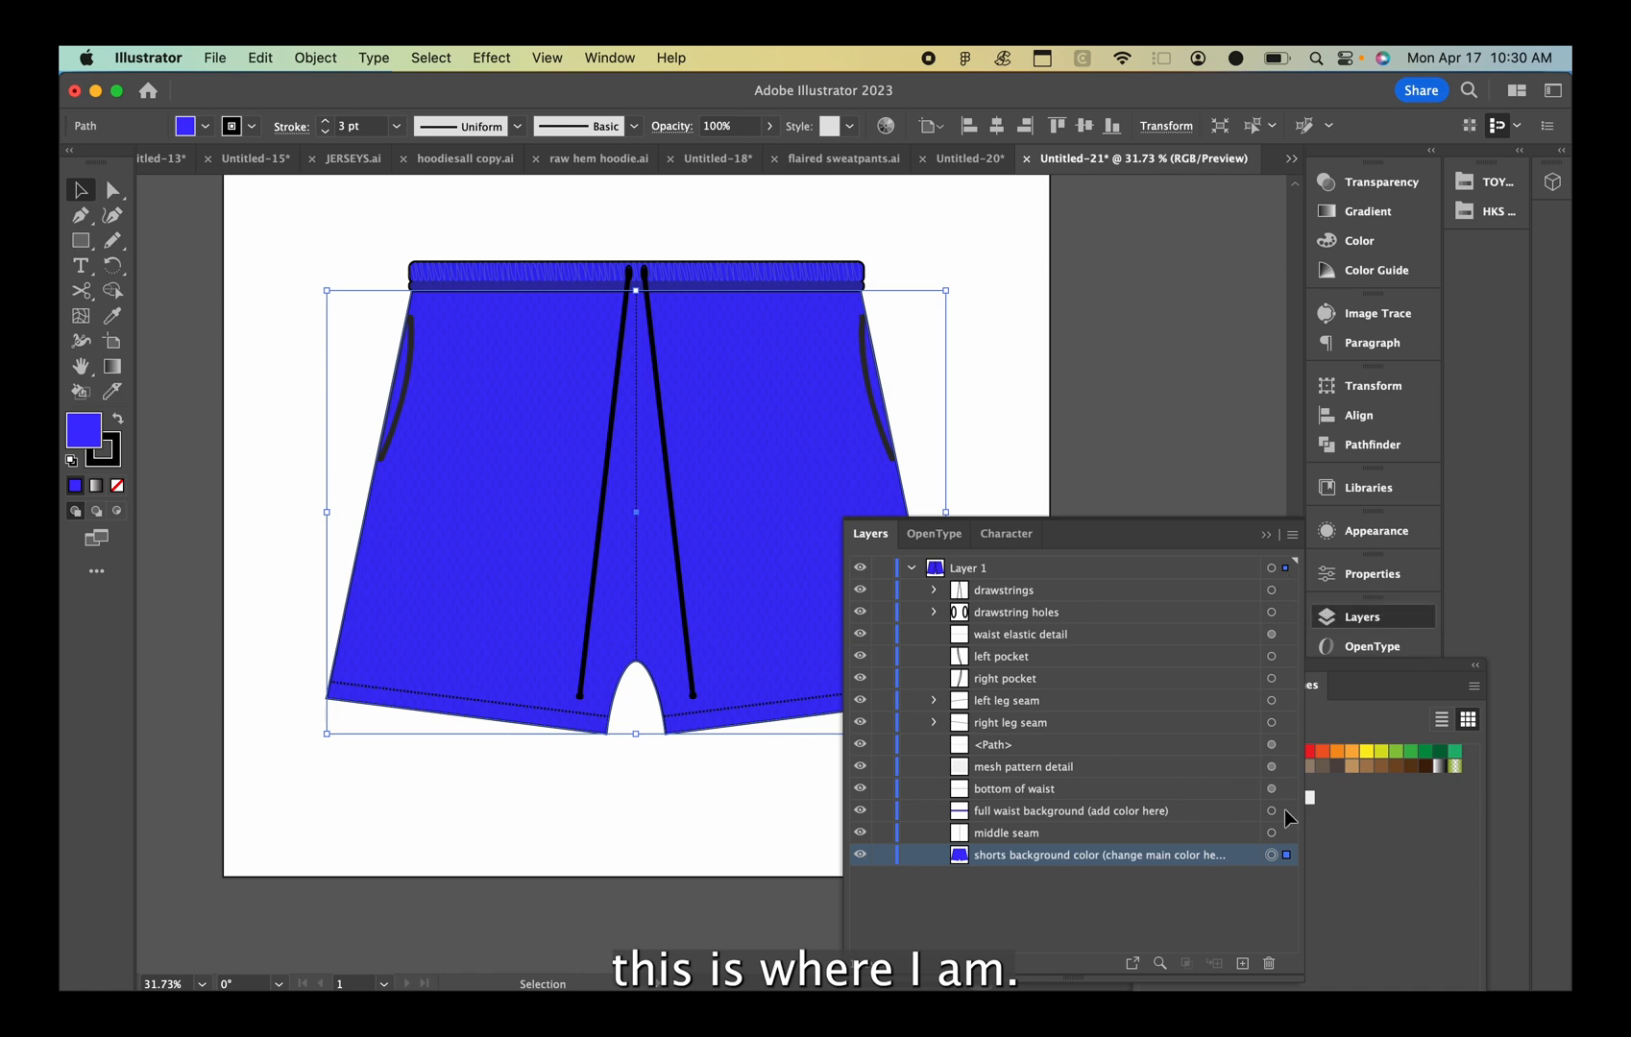
pyautogui.click(84, 431)
pyautogui.doubleClick(84, 430)
pyautogui.write('d6d6d6')
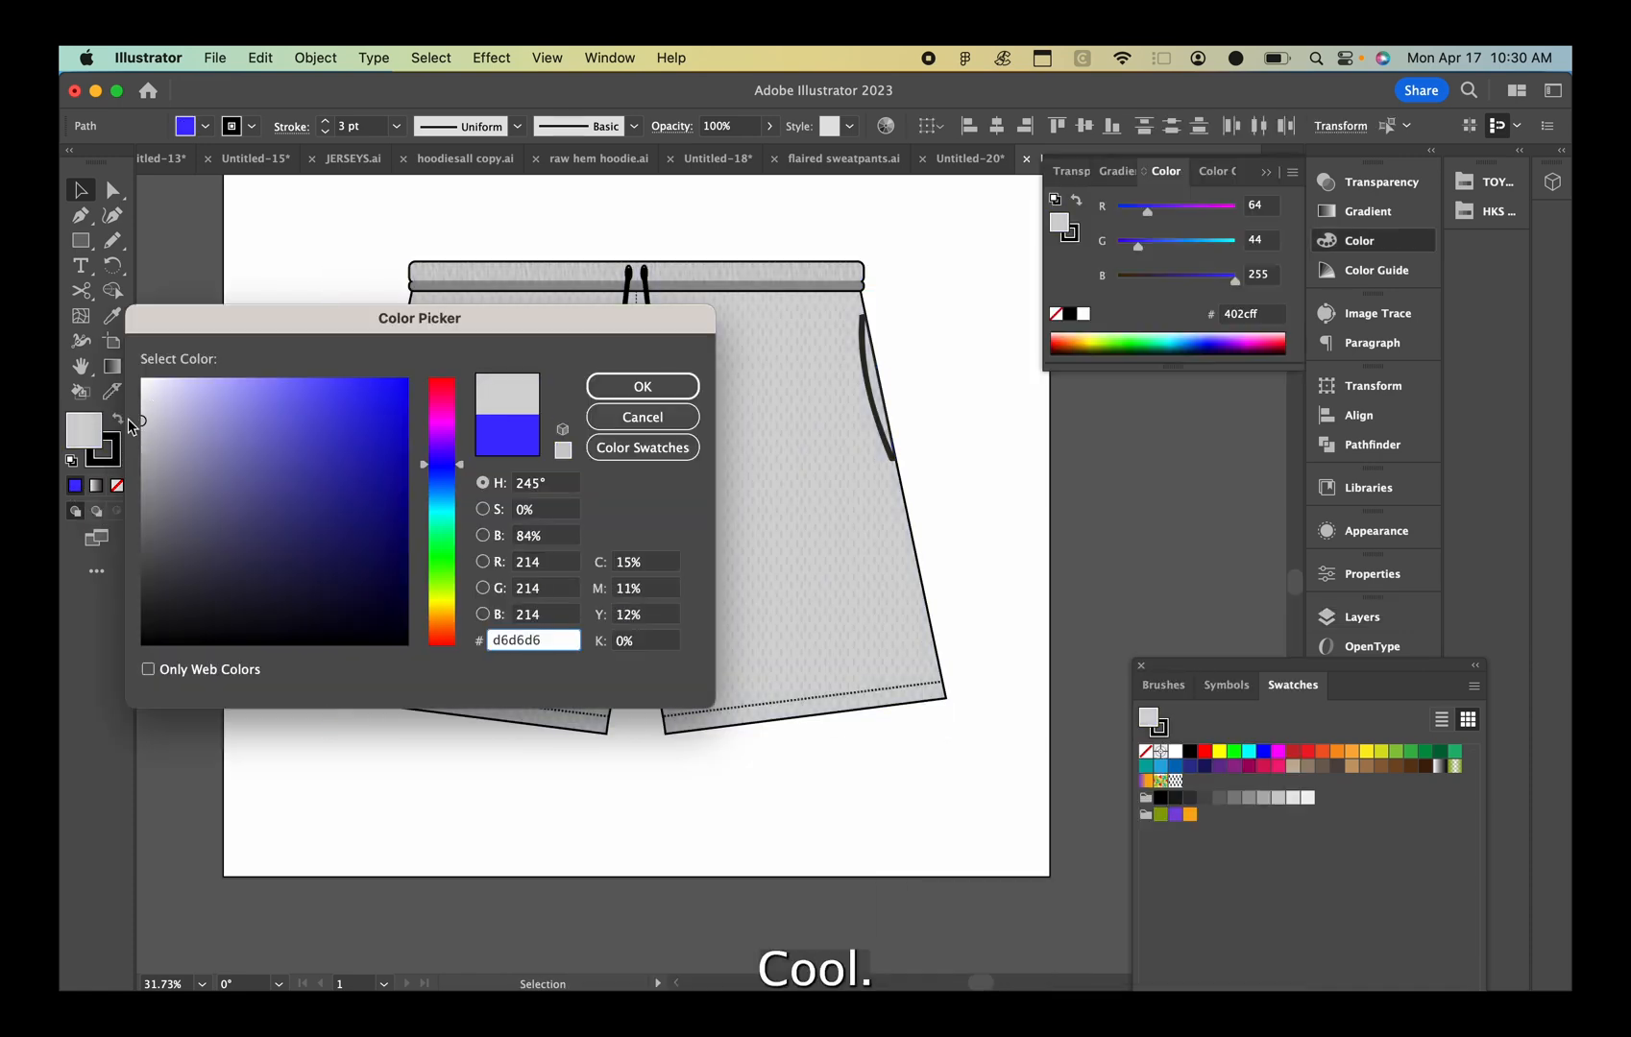
pyautogui.press('Return')
# Select the left and right pocket shapes together and reduce their opacity to 52%
pyautogui.scroll(2, 739, 513)
pyautogui.click(375, 407)
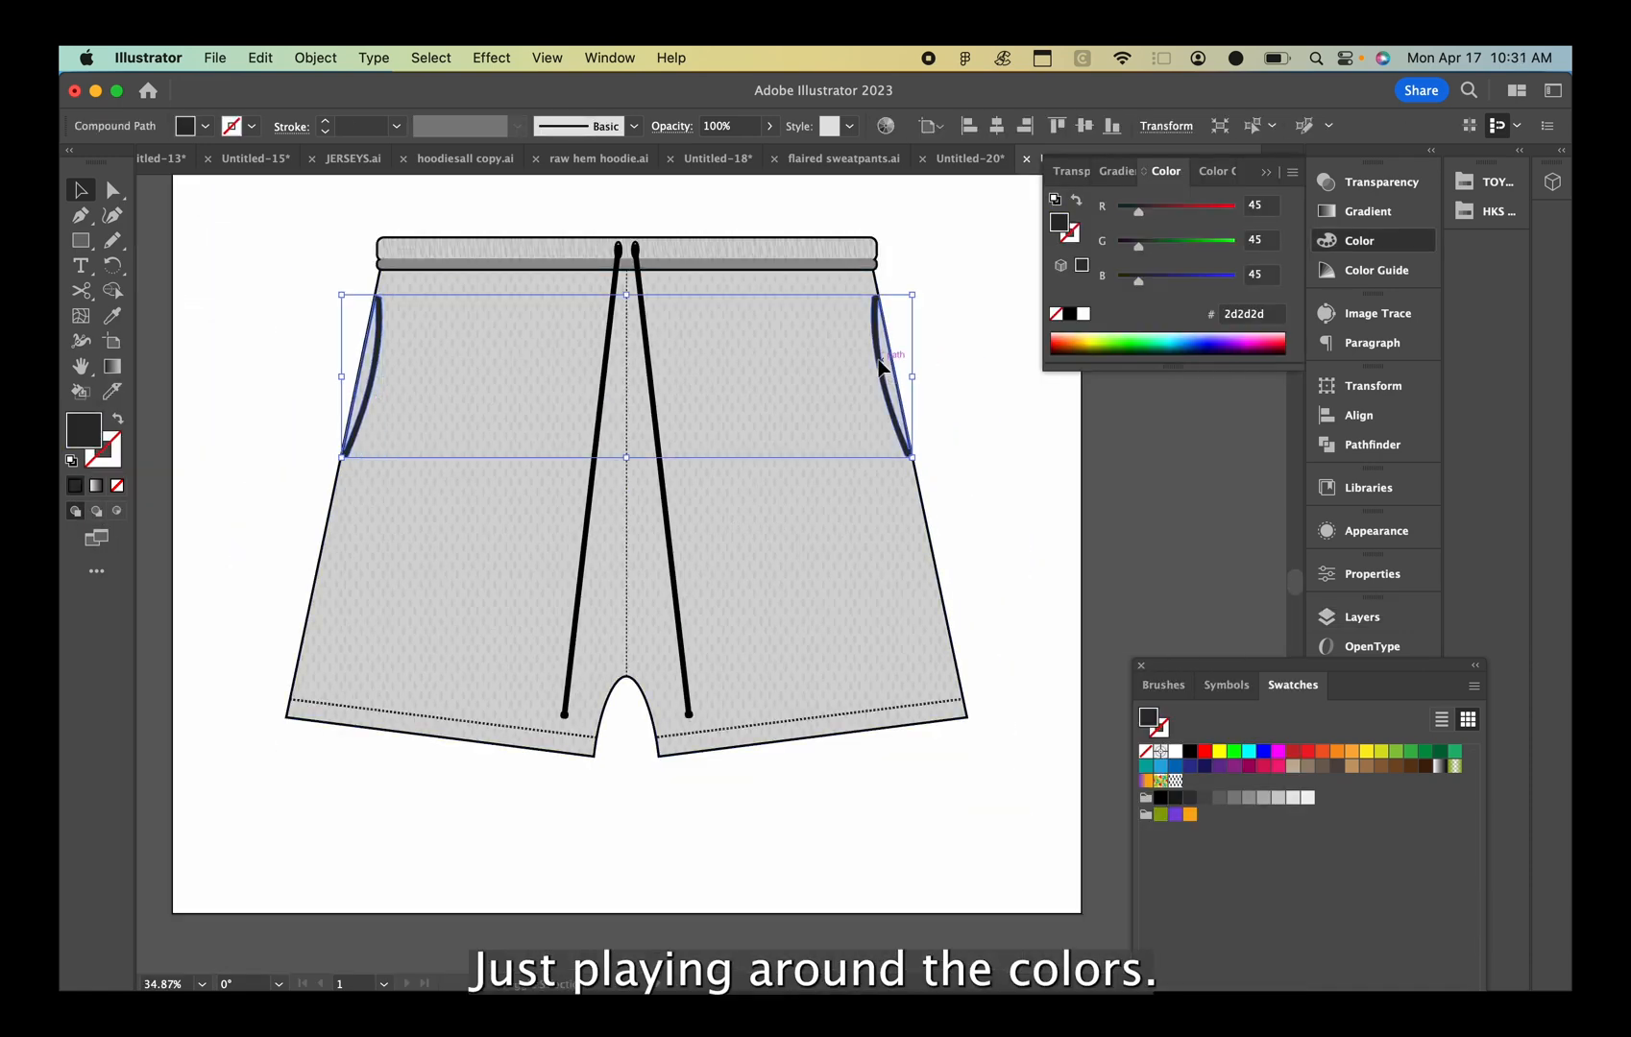
pyautogui.keyDown('shift'); pyautogui.click(877, 362); pyautogui.keyUp('shift')
pyautogui.click(769, 126)
pyautogui.moveTo(765, 154); pyautogui.dragTo(727, 154)
pyautogui.click(807, 207)
pyautogui.scroll(-5, 786, 384)
pyautogui.scroll(4, 782, 389)
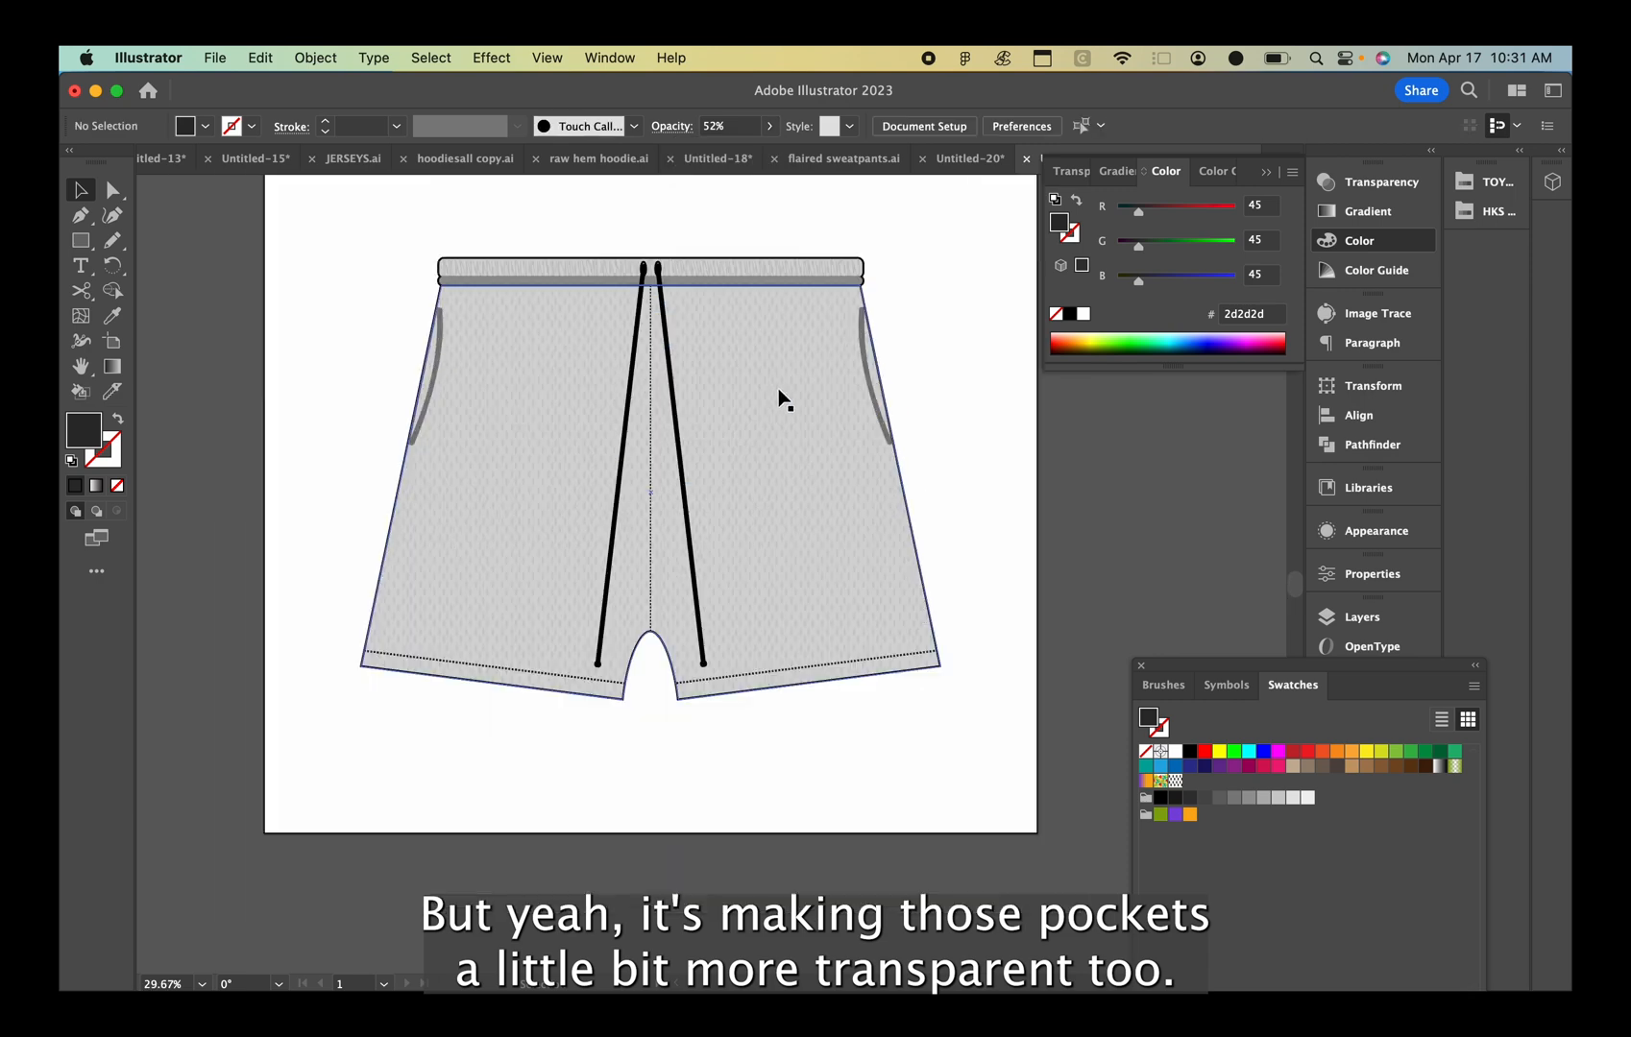
pyautogui.scroll(-3, 338, 284)
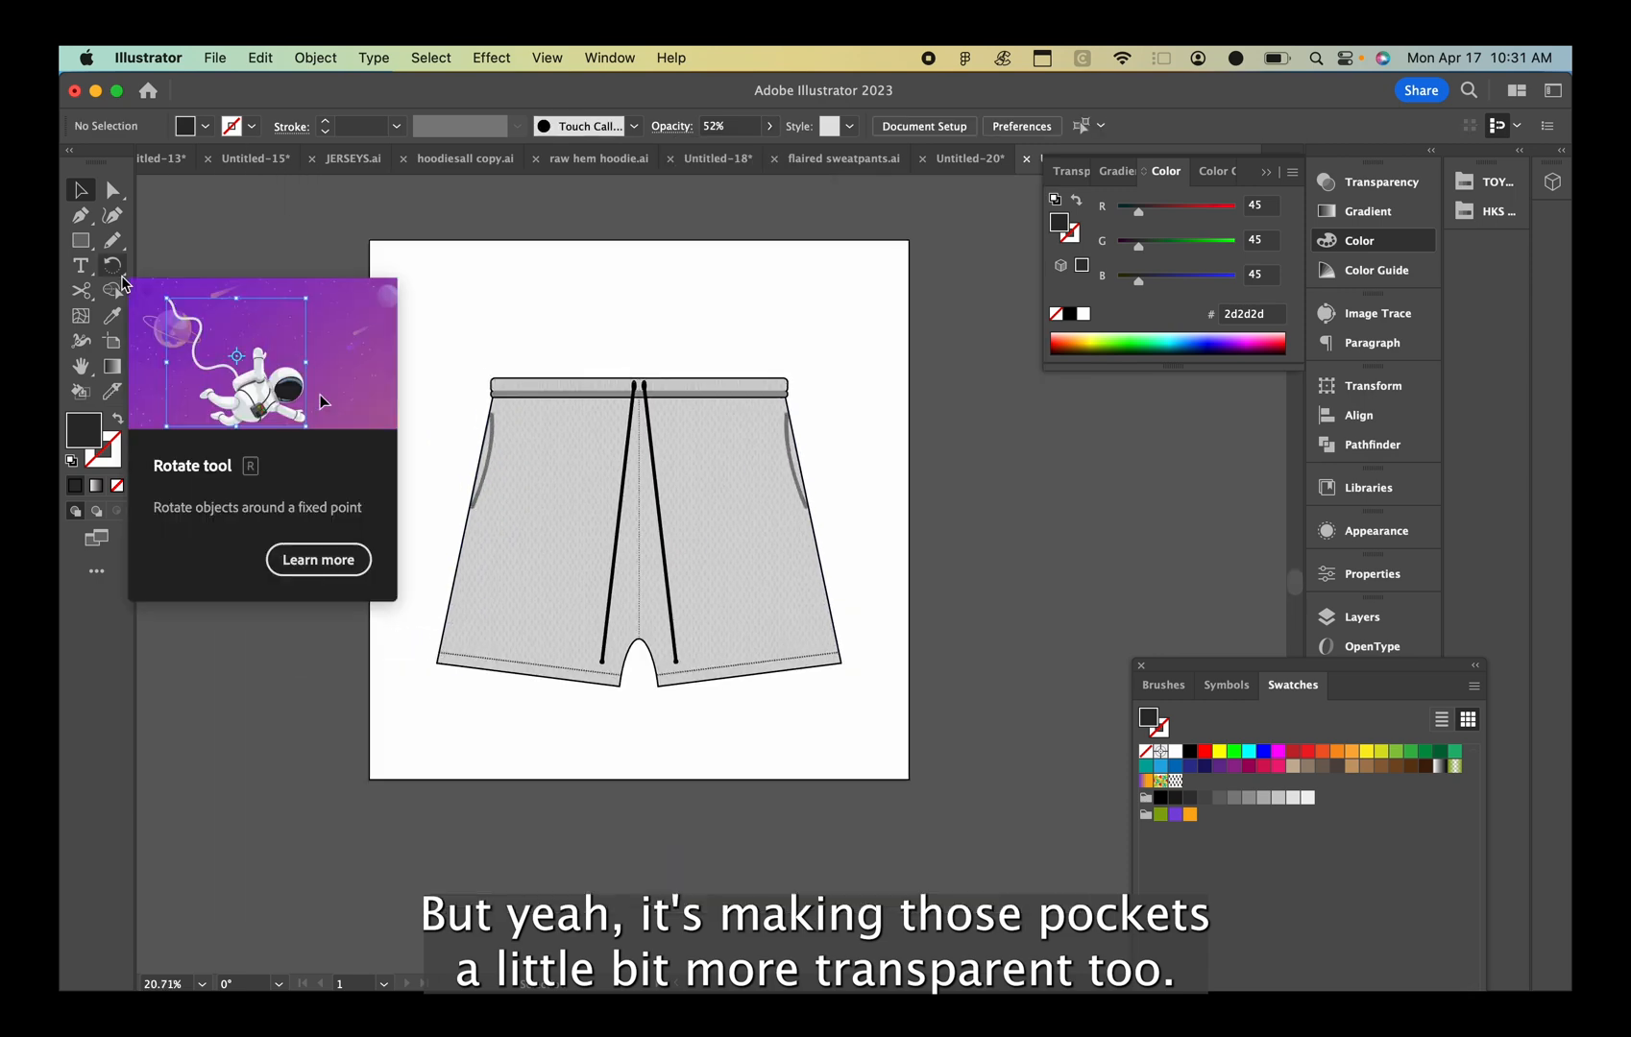
# Add the title "Mesh Shorts Mock Up" above the shorts at a size of 100 pt
pyautogui.click(576, 308)
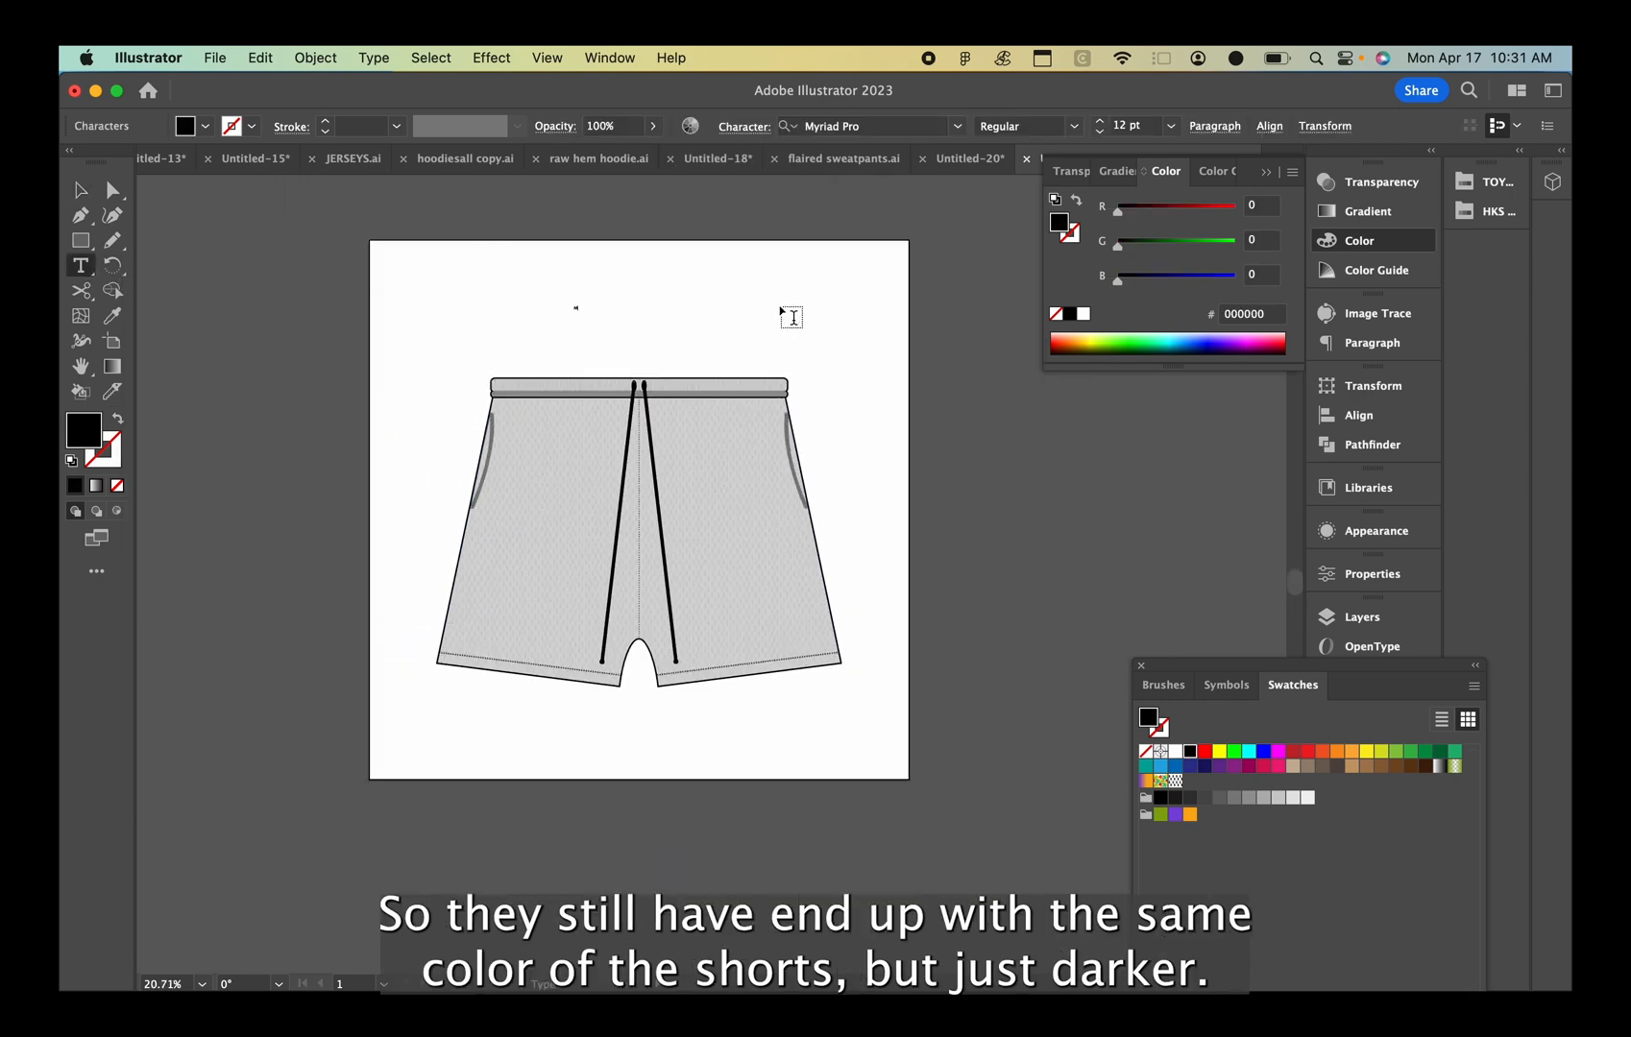
pyautogui.click(1132, 126)
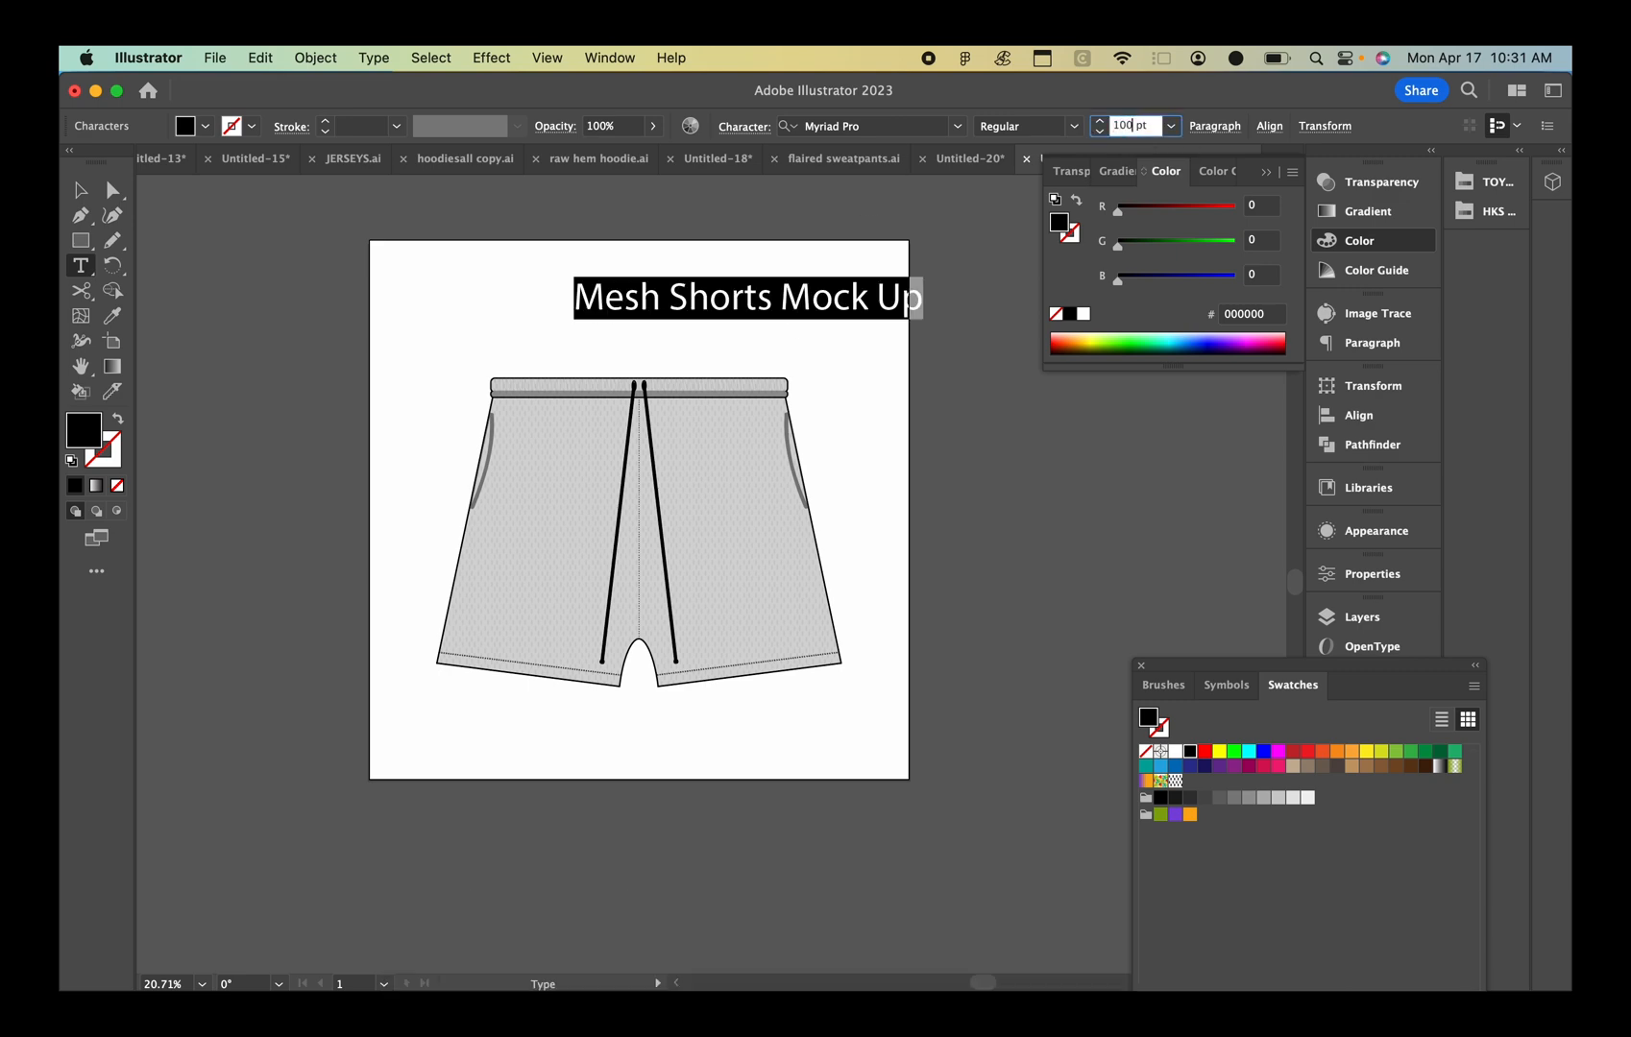
pyautogui.write('100')
pyautogui.press('Return')
# Set the title's font to Futura Bold Italic BT and centre the title horizontally above the shorts
pyautogui.click(957, 125)
pyautogui.click(913, 264)
pyautogui.press('Escape')
pyautogui.moveTo(693, 291); pyautogui.dragTo(564, 298)
pyautogui.click(597, 222)
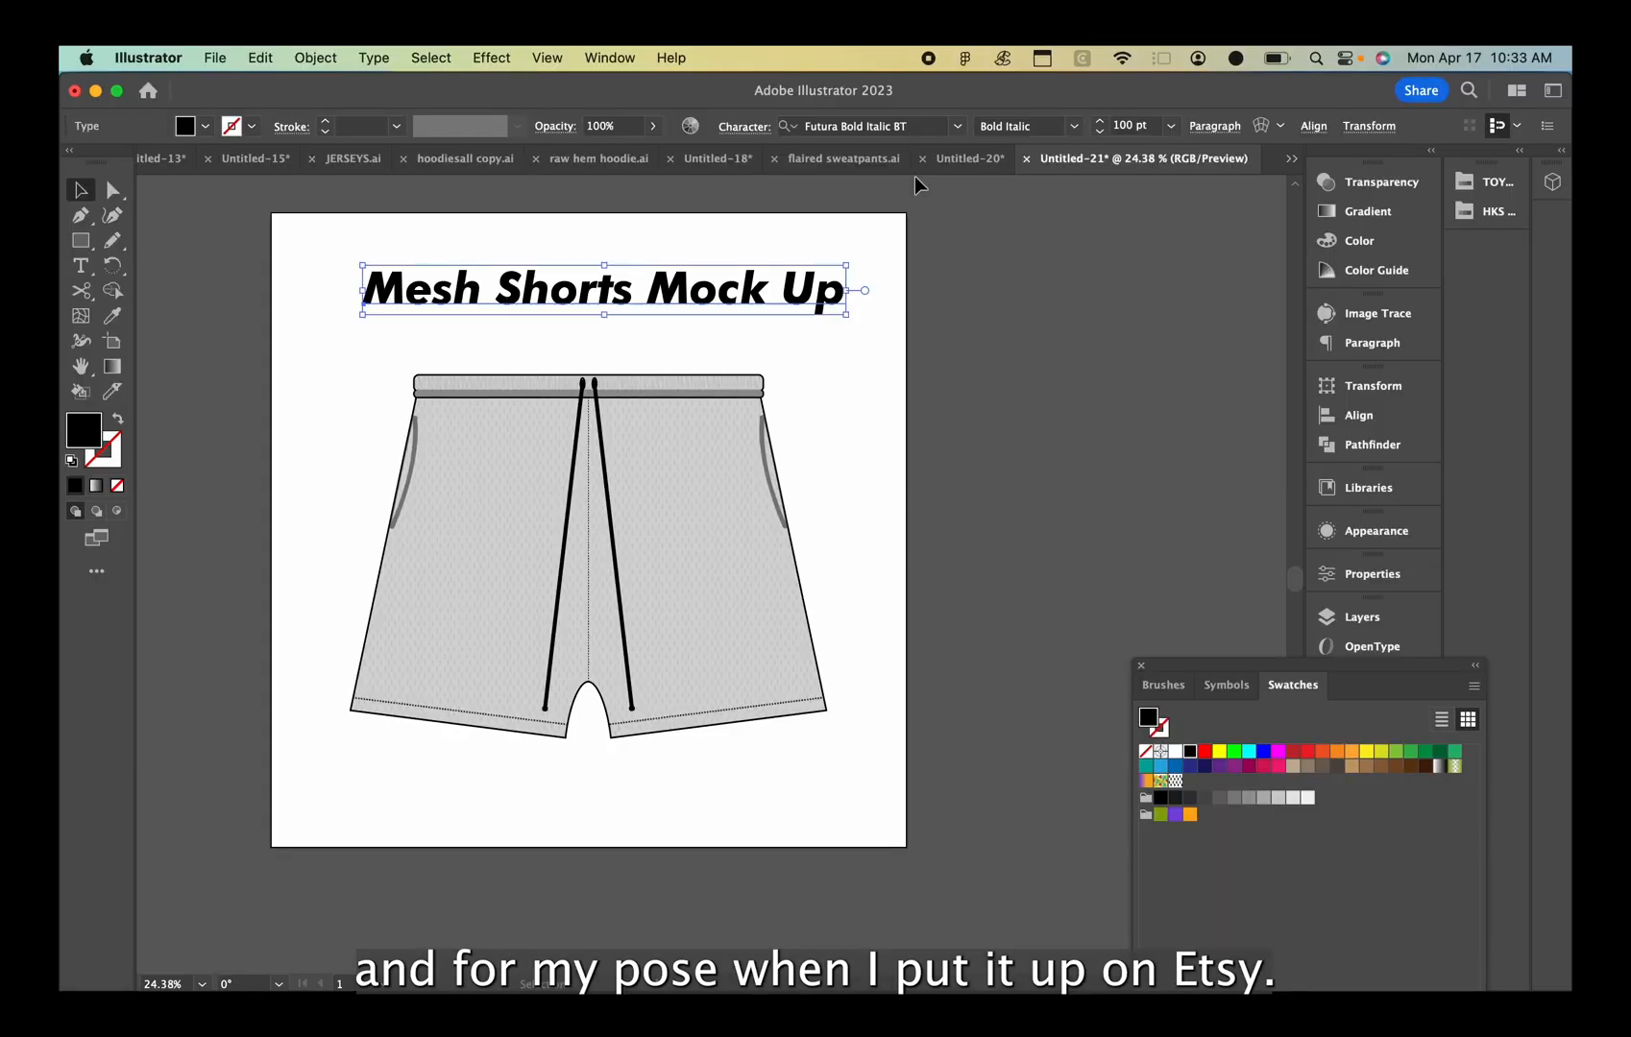
pyautogui.click(1371, 573)
pyautogui.scroll(-3, 1229, 759)
# Add the text "OASIS" on the upper front of the shorts
pyautogui.press('t')
pyautogui.click(499, 486)
pyautogui.write('brand')
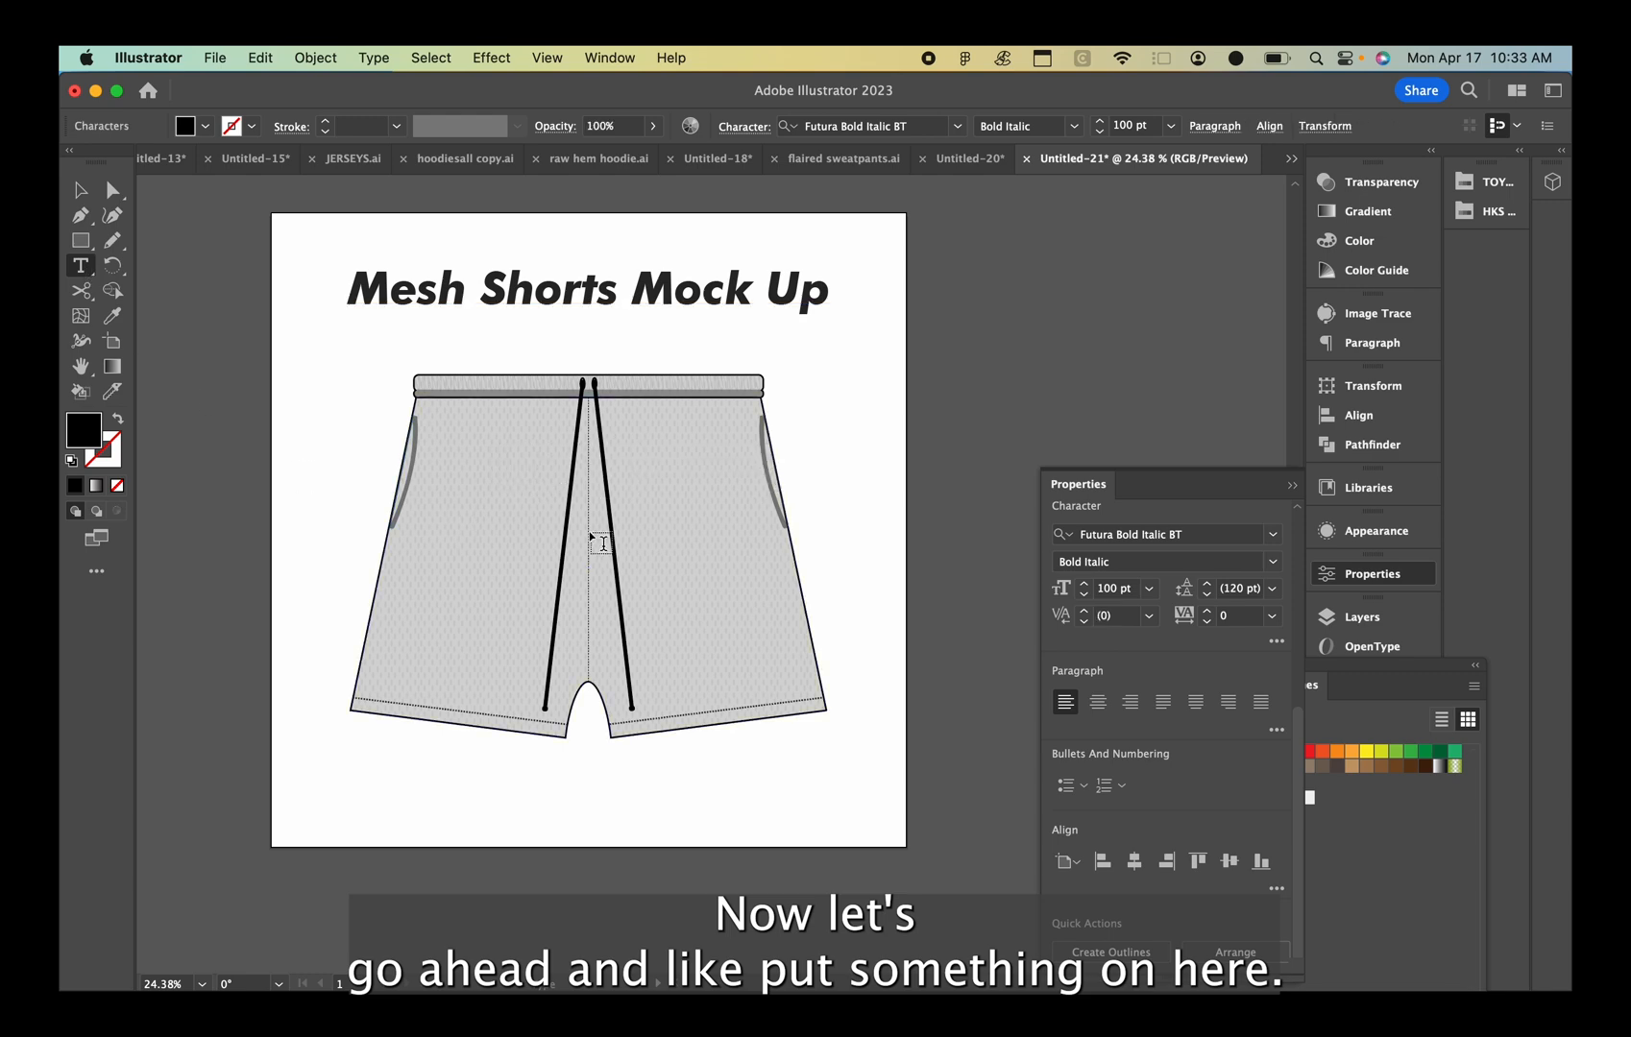
pyautogui.write('OASIS')
# Apply a horizontal Arc warp with 39% bend to the OASIS text, and stretch it wider and lower on the shorts
pyautogui.click(492, 58)
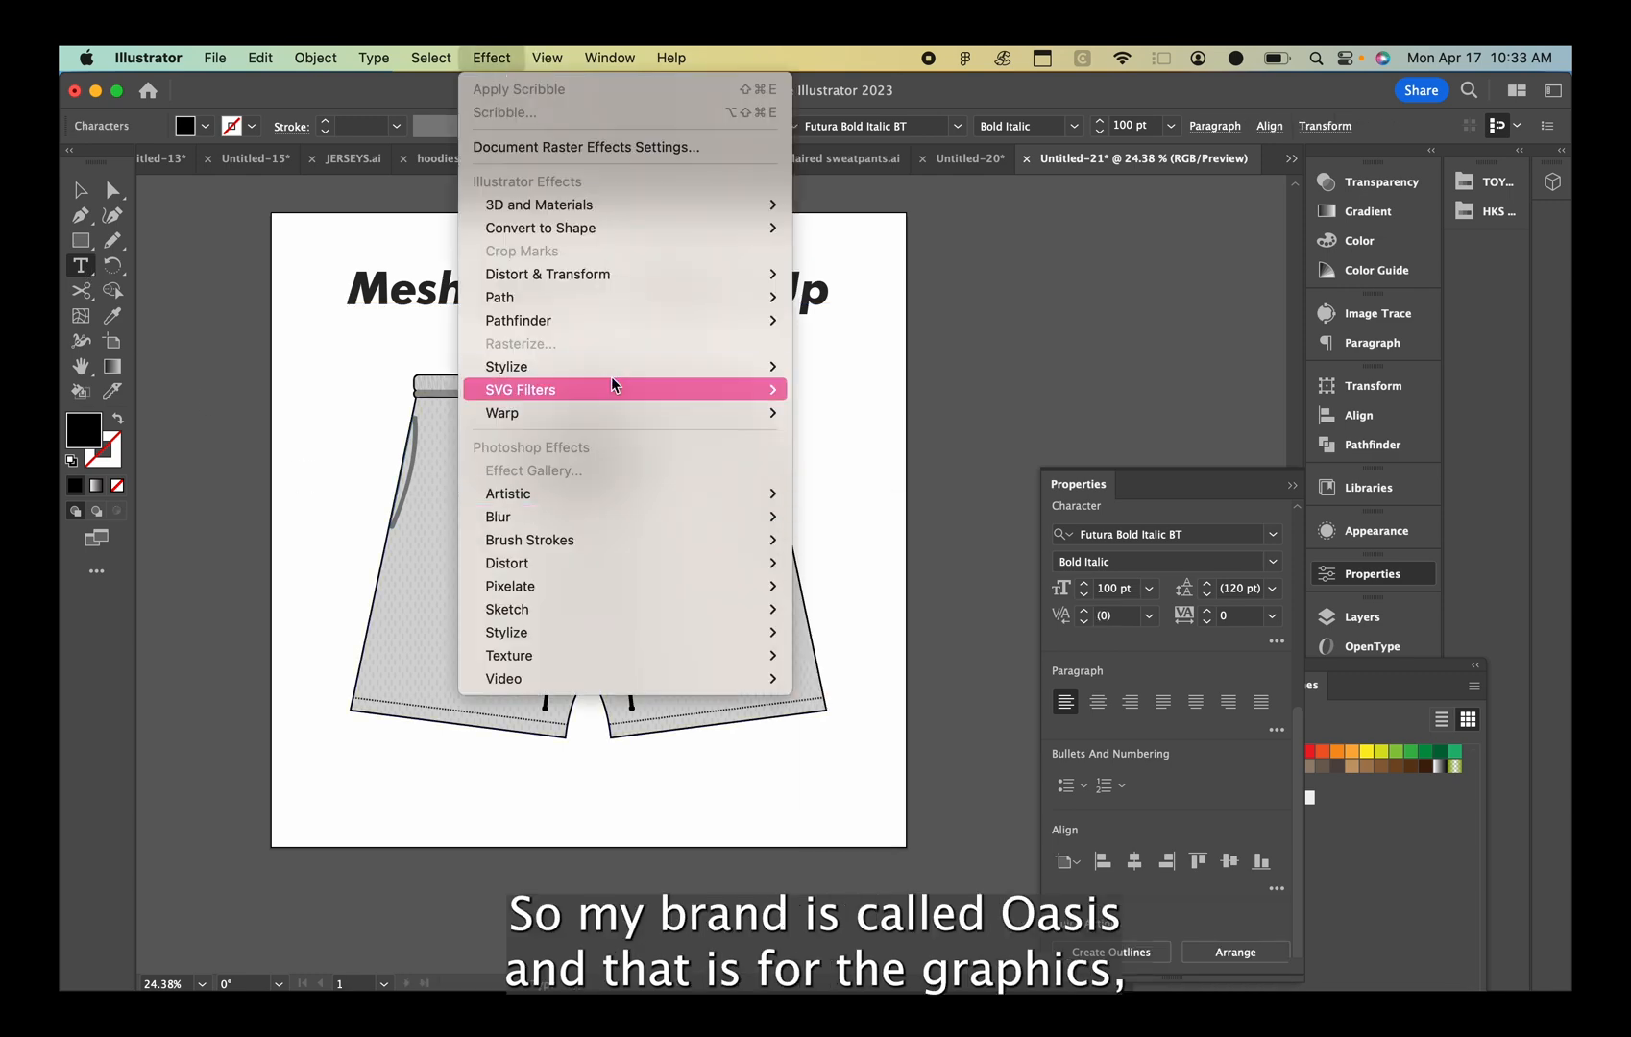
pyautogui.moveTo(759, 413)
pyautogui.press('Escape')
pyautogui.press('Escape')
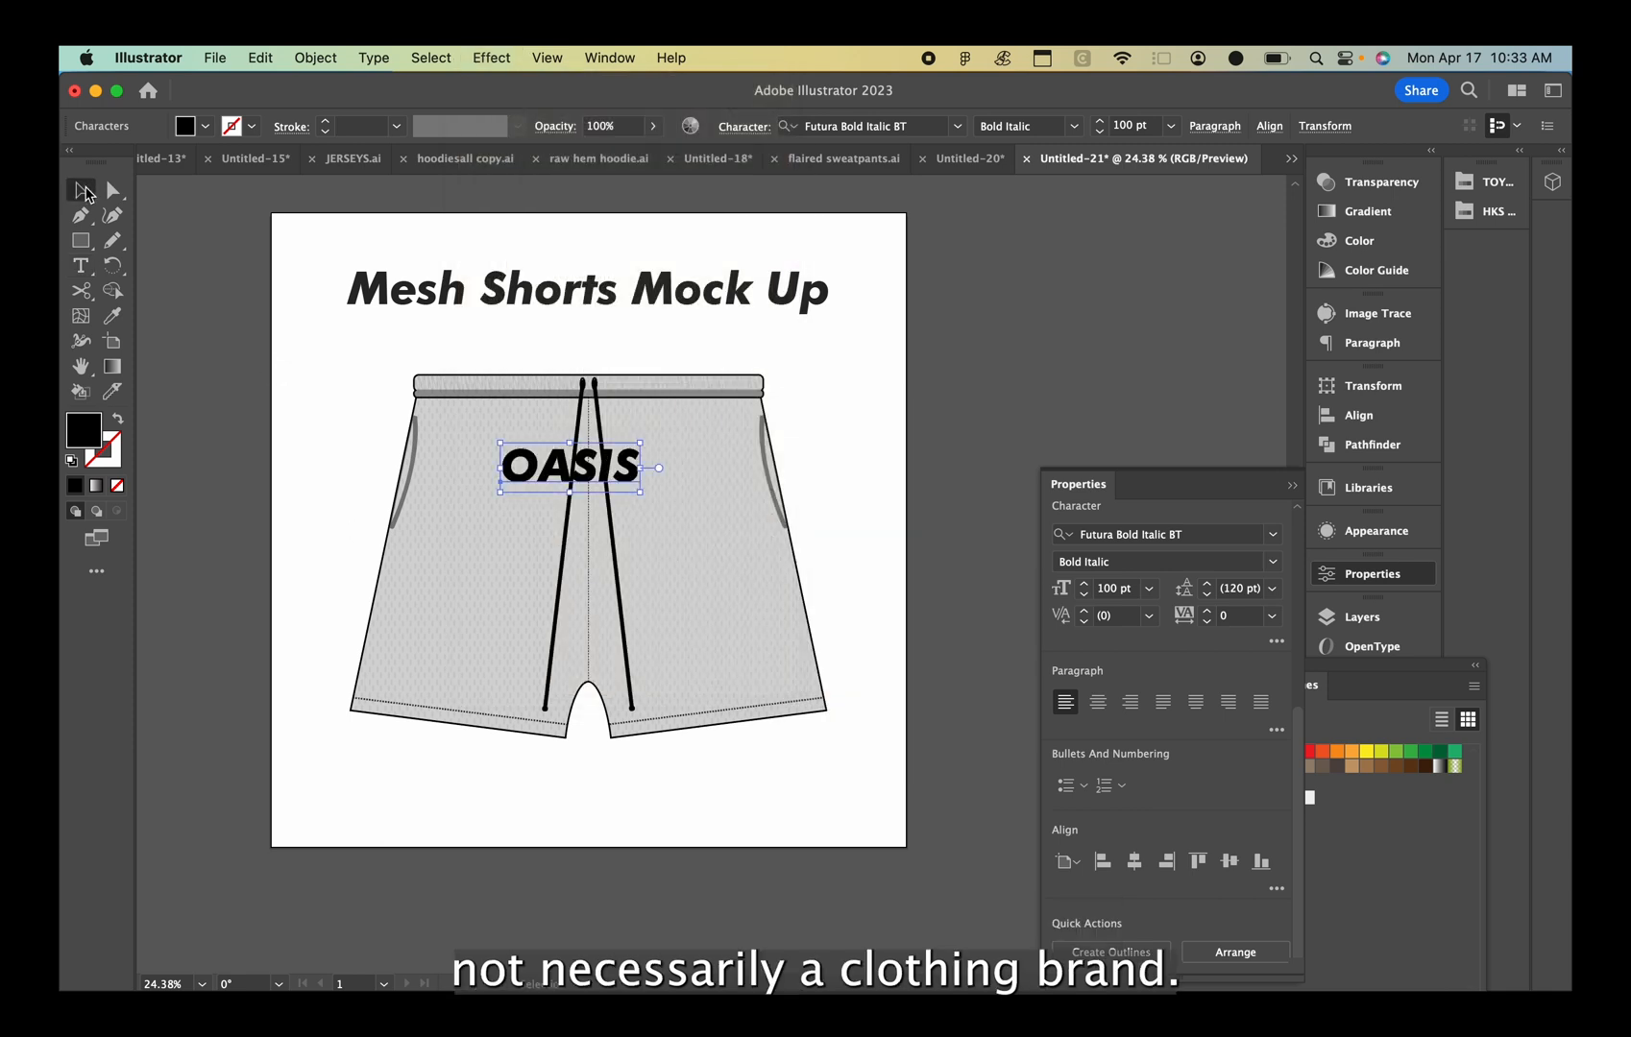
pyautogui.click(492, 58)
pyautogui.click(824, 419)
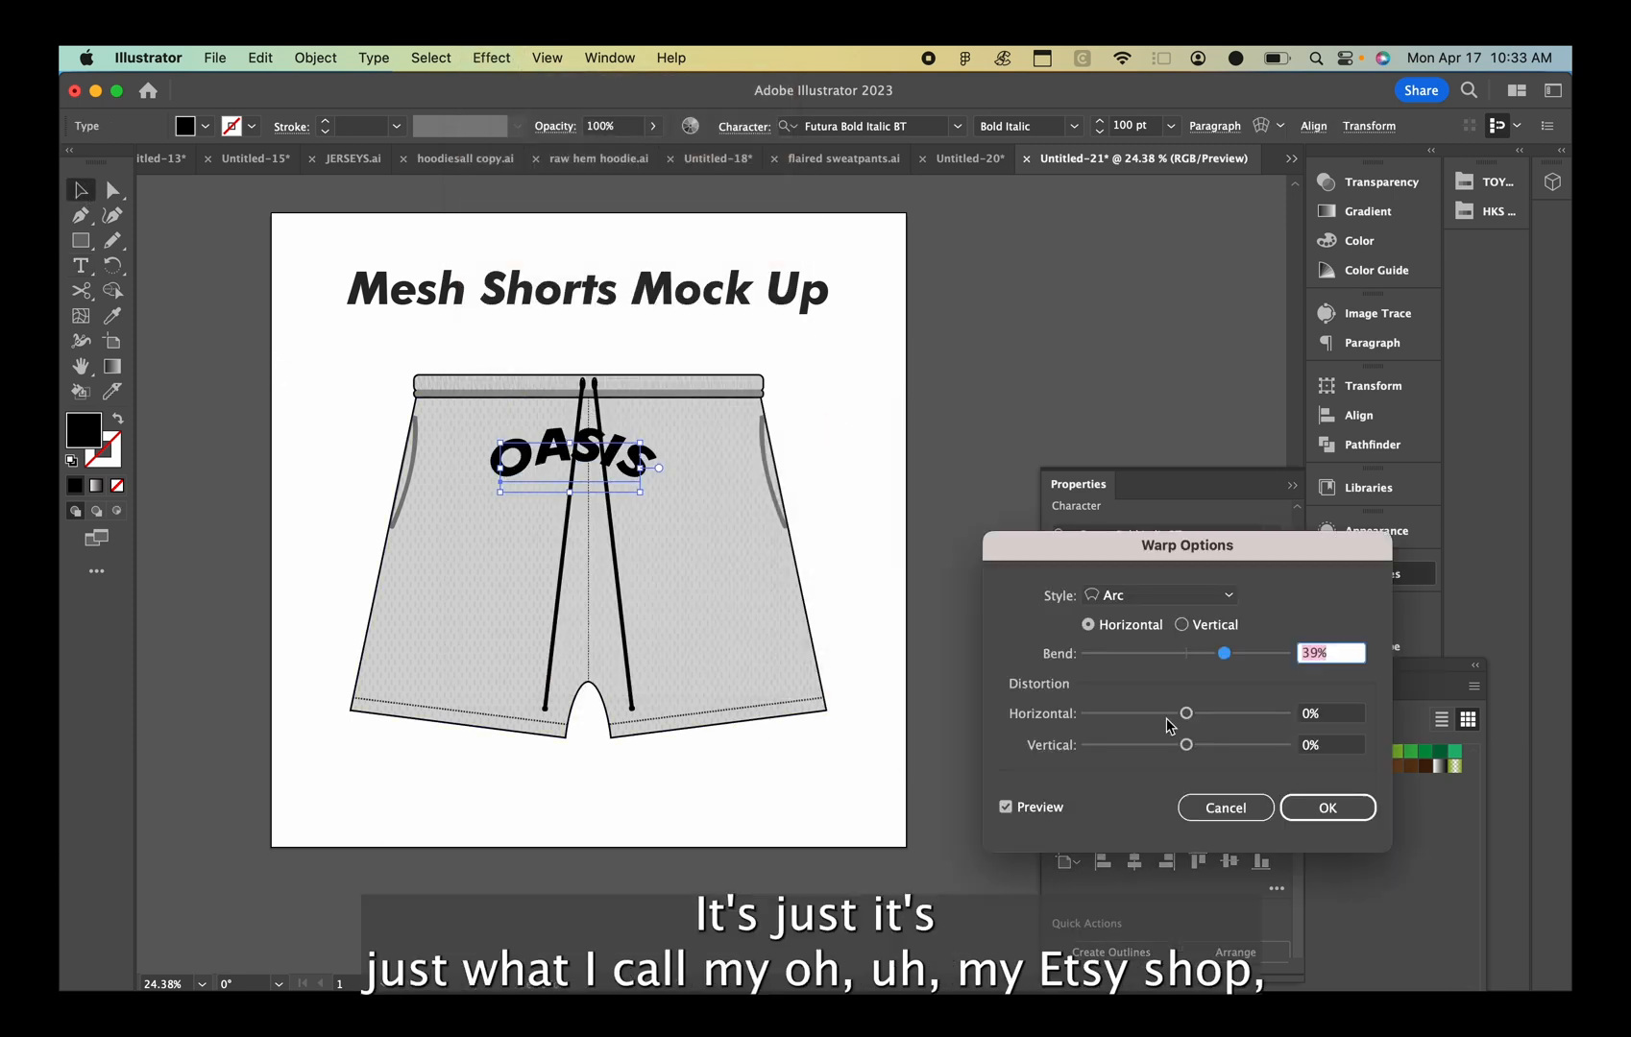
pyautogui.click(1327, 807)
pyautogui.moveTo(659, 468); pyautogui.dragTo(671, 466)
pyautogui.moveTo(623, 431); pyautogui.dragTo(603, 488)
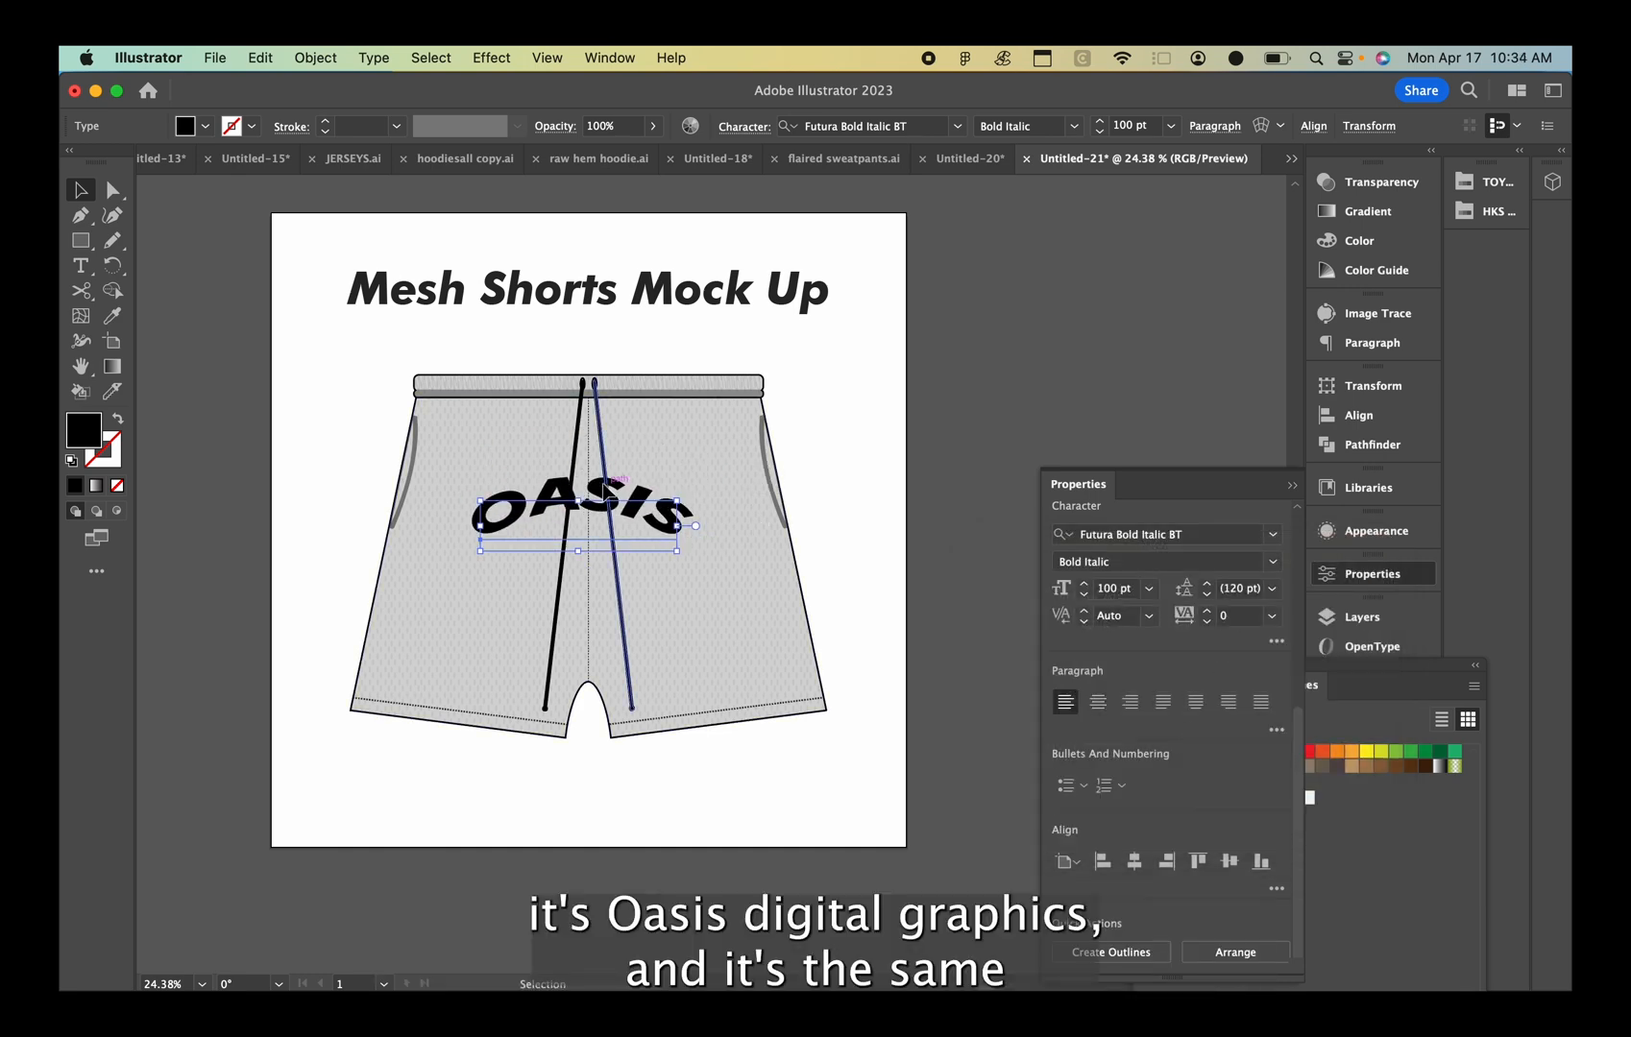
# Change the fill of the arched OASIS text to bright green (00dd24)
pyautogui.doubleClick(85, 440)
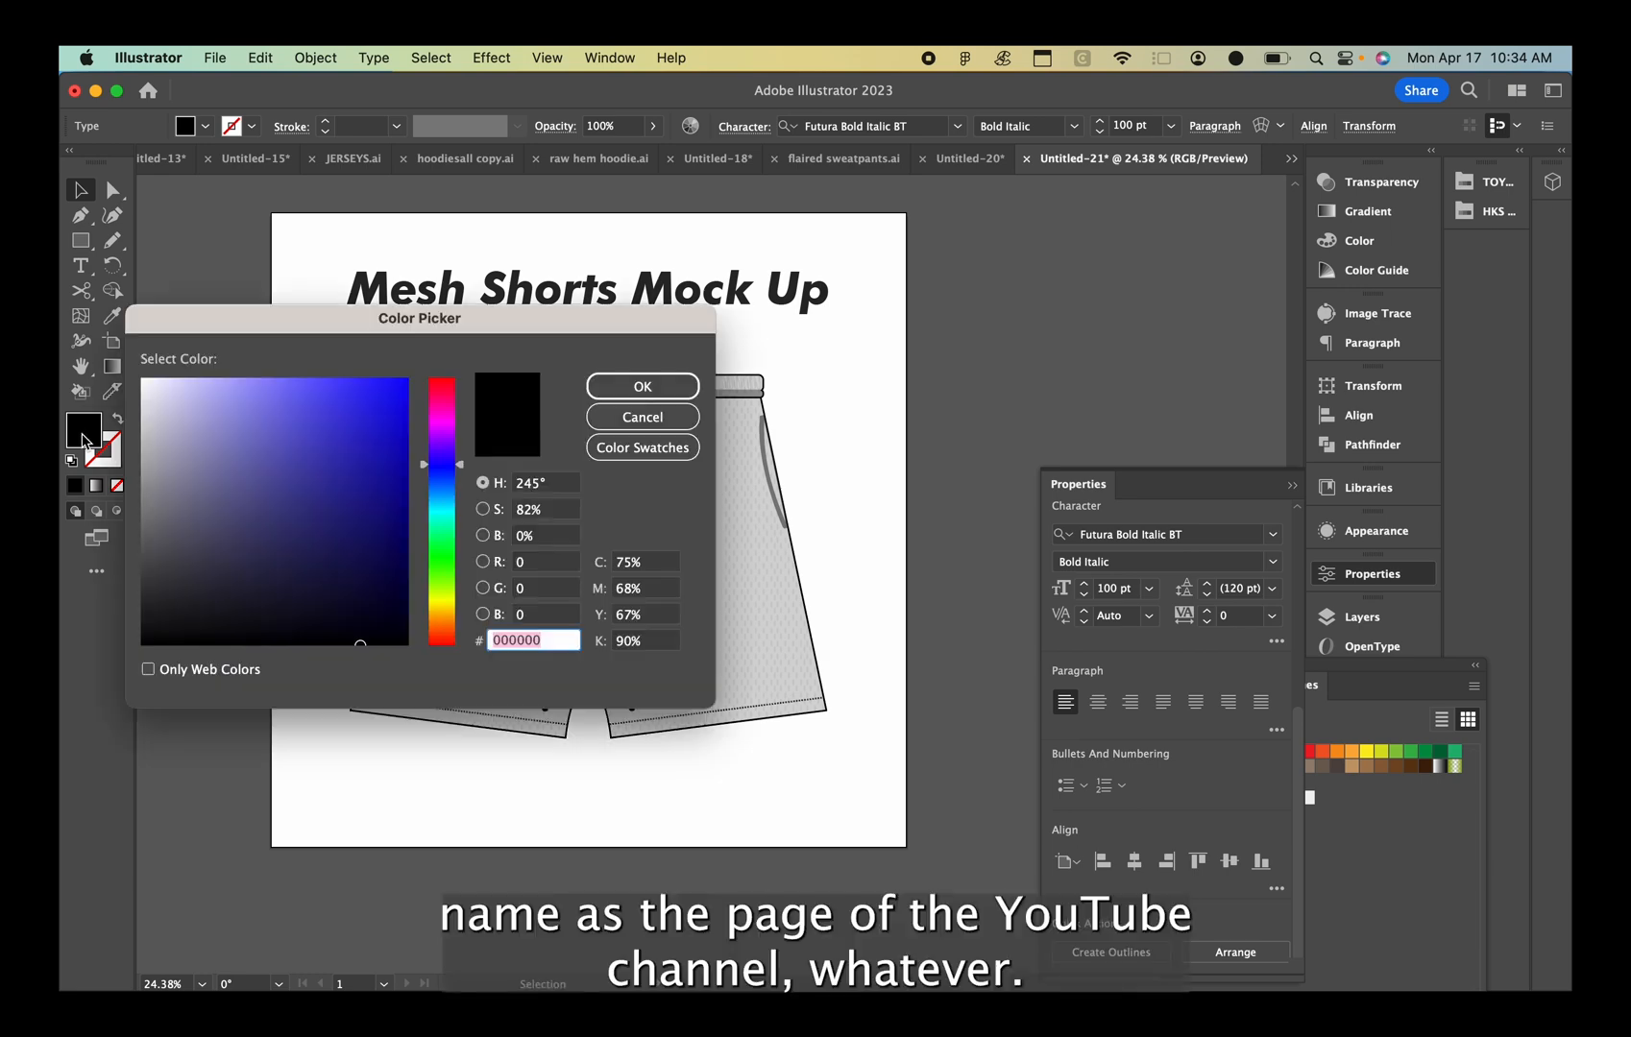
pyautogui.moveTo(444, 426); pyautogui.dragTo(426, 578)
pyautogui.write('00dd24')
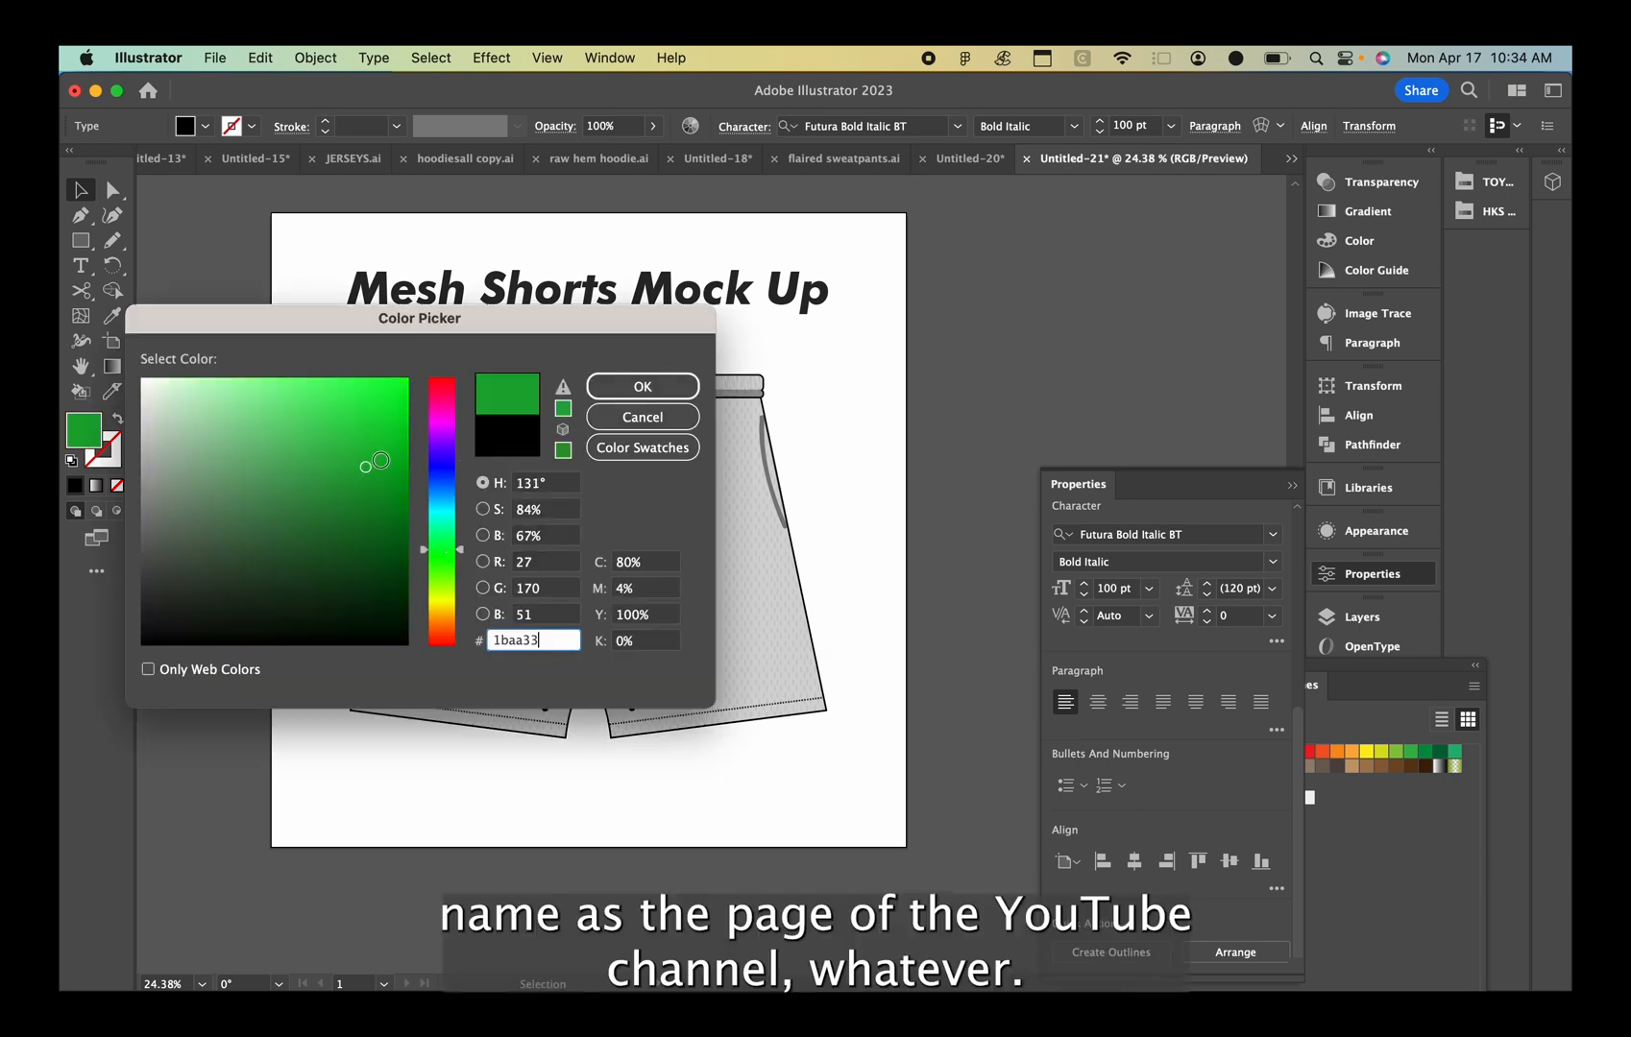
pyautogui.click(685, 385)
# Place the OASIS text behind the drawstrings in the stacking order and give it a black 2 pt outline
pyautogui.click(1362, 616)
pyautogui.moveTo(1015, 590); pyautogui.dragTo(1014, 647)
pyautogui.click(940, 450)
pyautogui.click(673, 510)
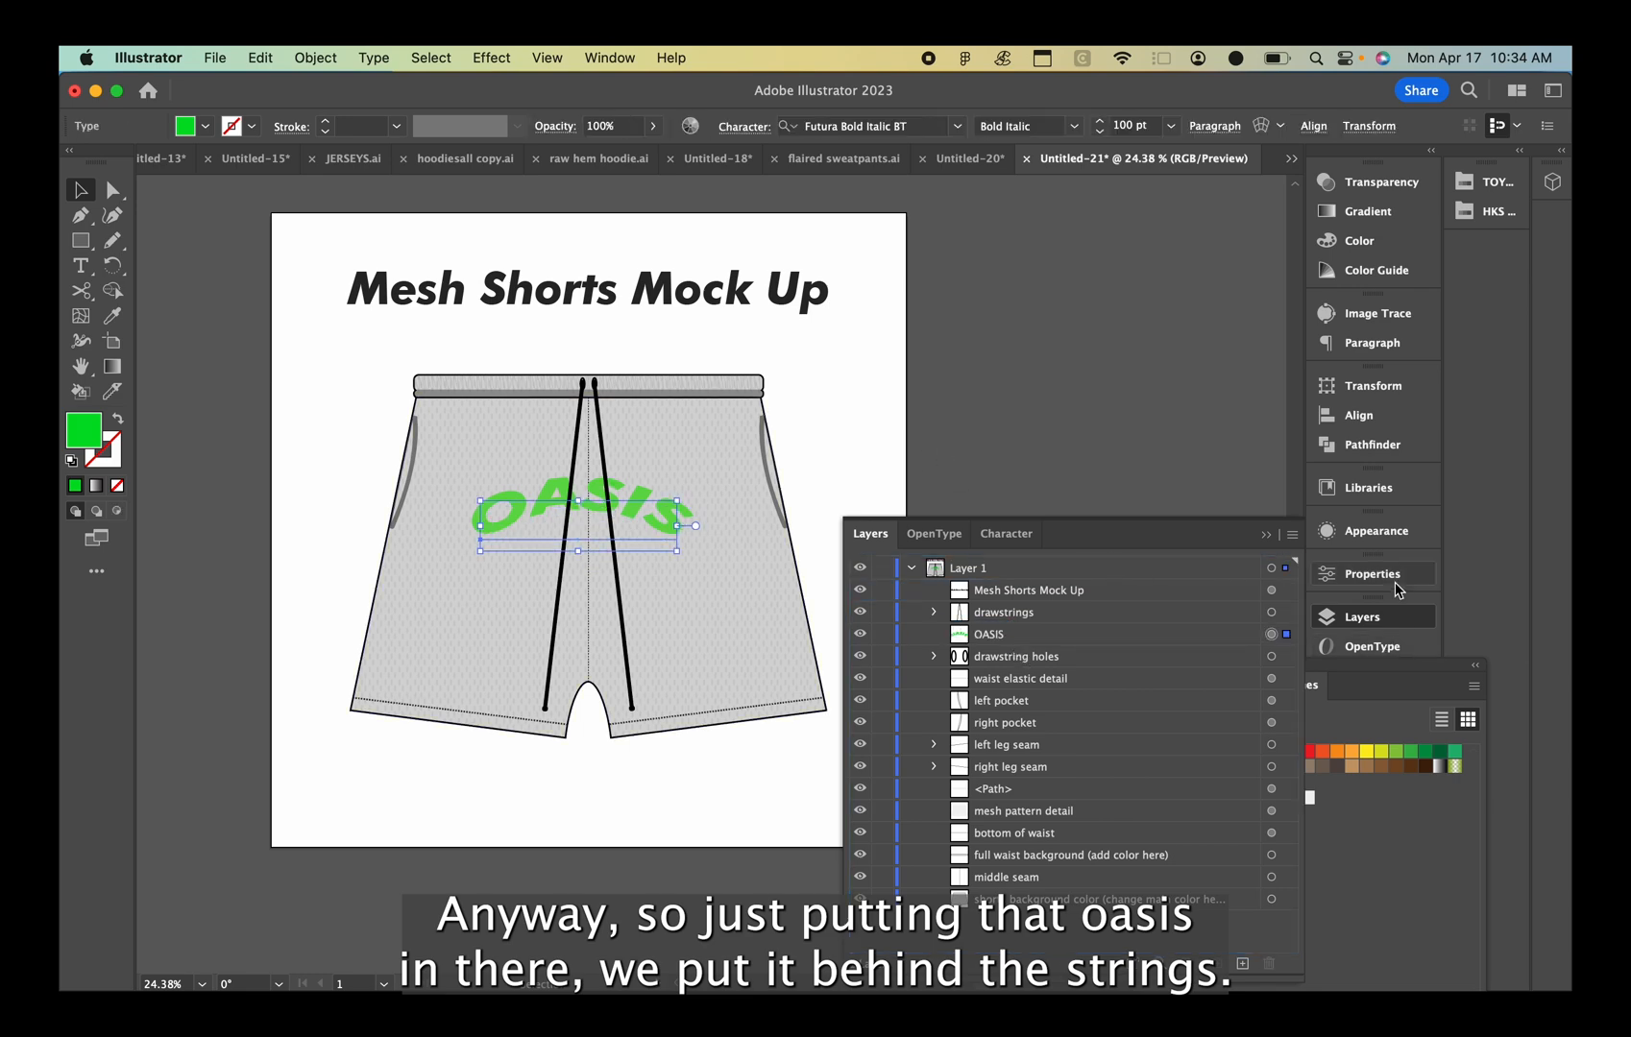
pyautogui.click(1373, 574)
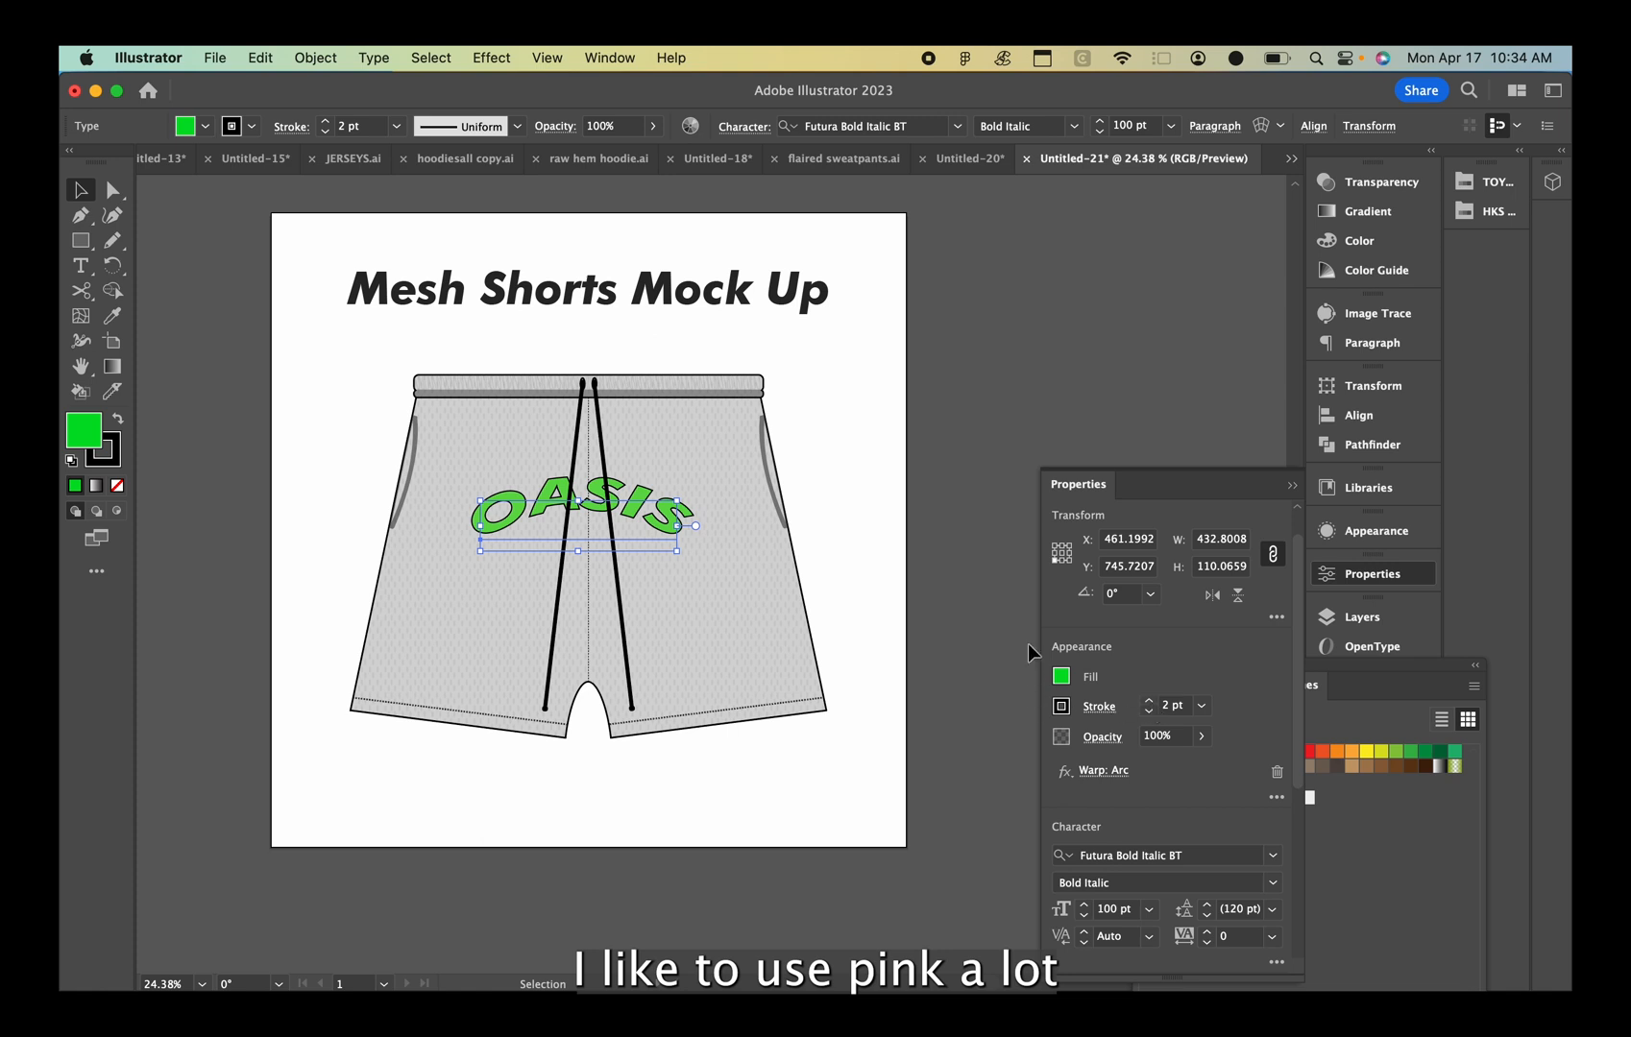
# Add the number "23" as text on the lower part of the shorts' left leg
pyautogui.click(84, 272)
pyautogui.click(453, 626)
pyautogui.write('23')
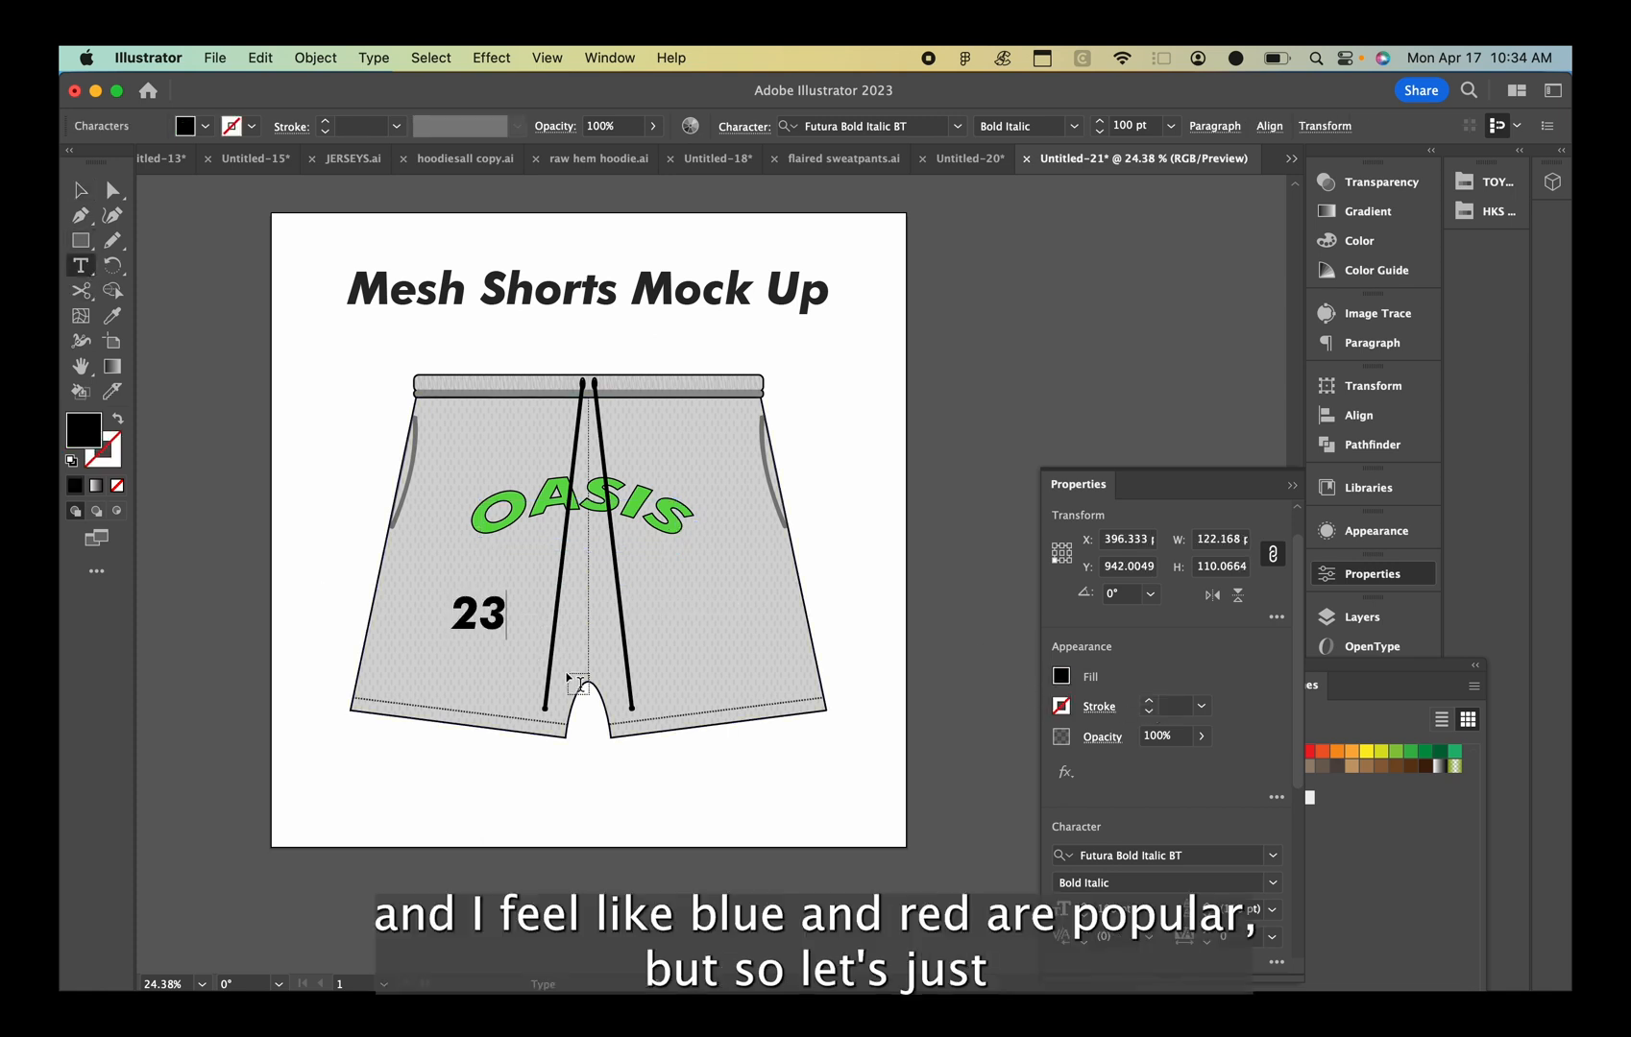
pyautogui.press('super+z')
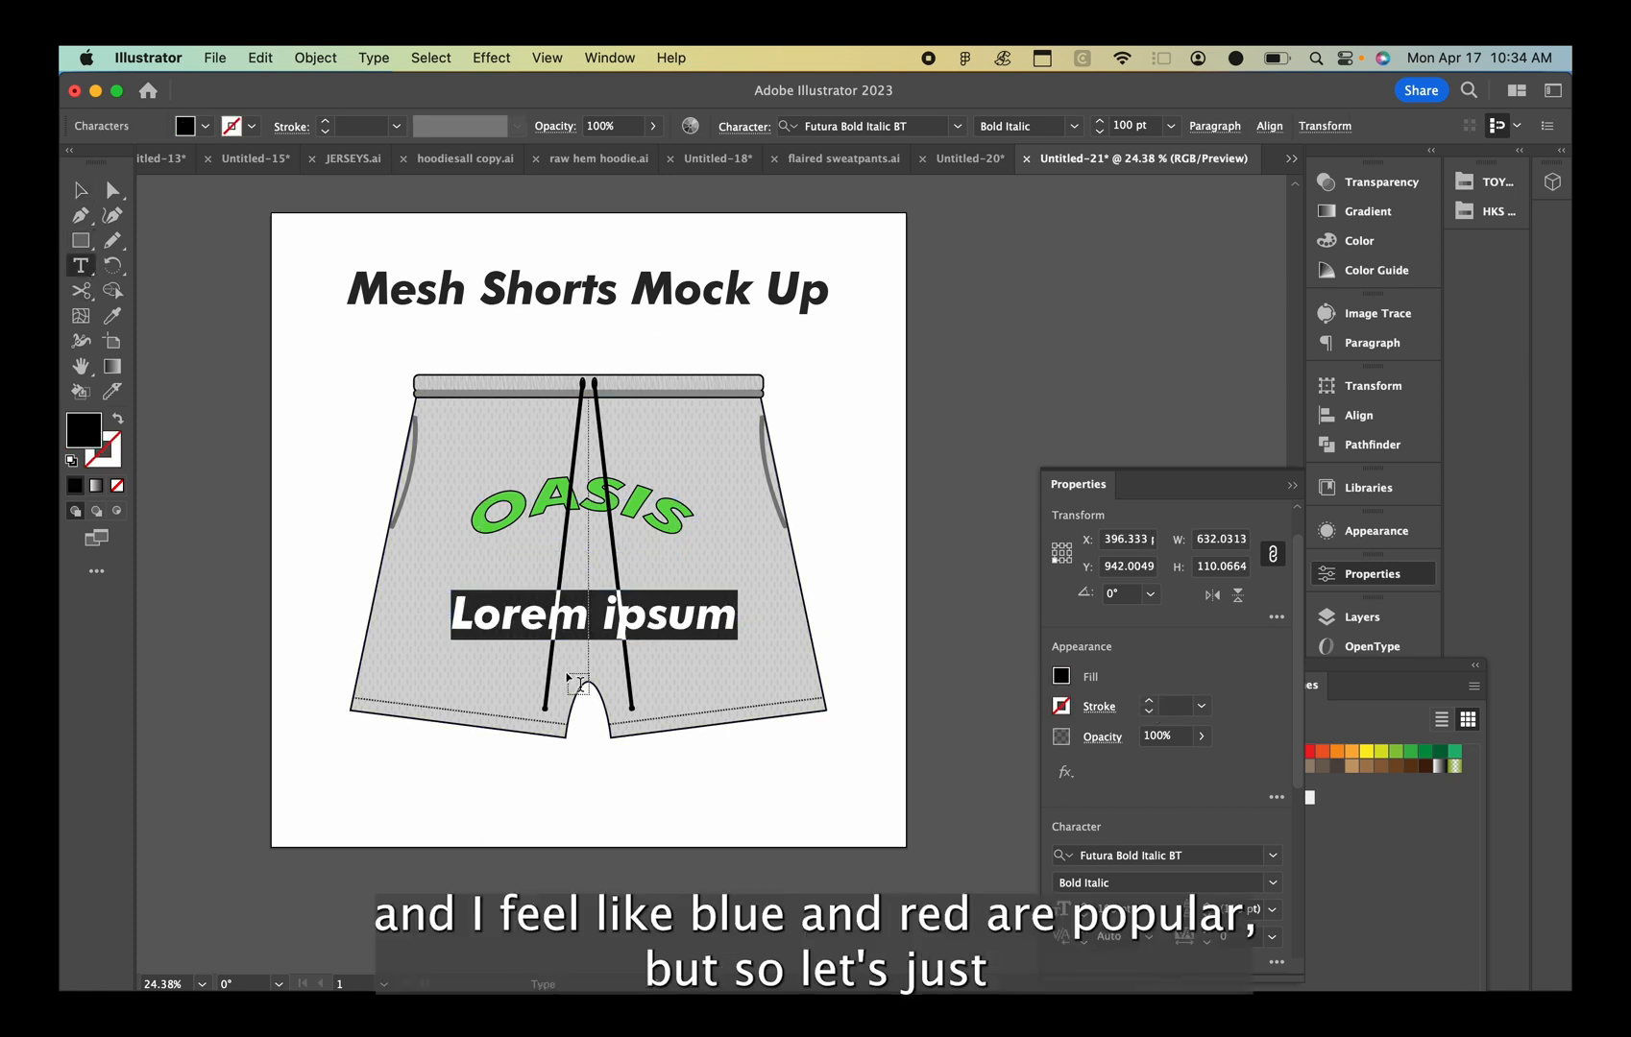
pyautogui.write('z')
pyautogui.press('super+z')
pyautogui.press('super+z')
pyautogui.press('super+shift+z')
pyautogui.press('super+shift+z')
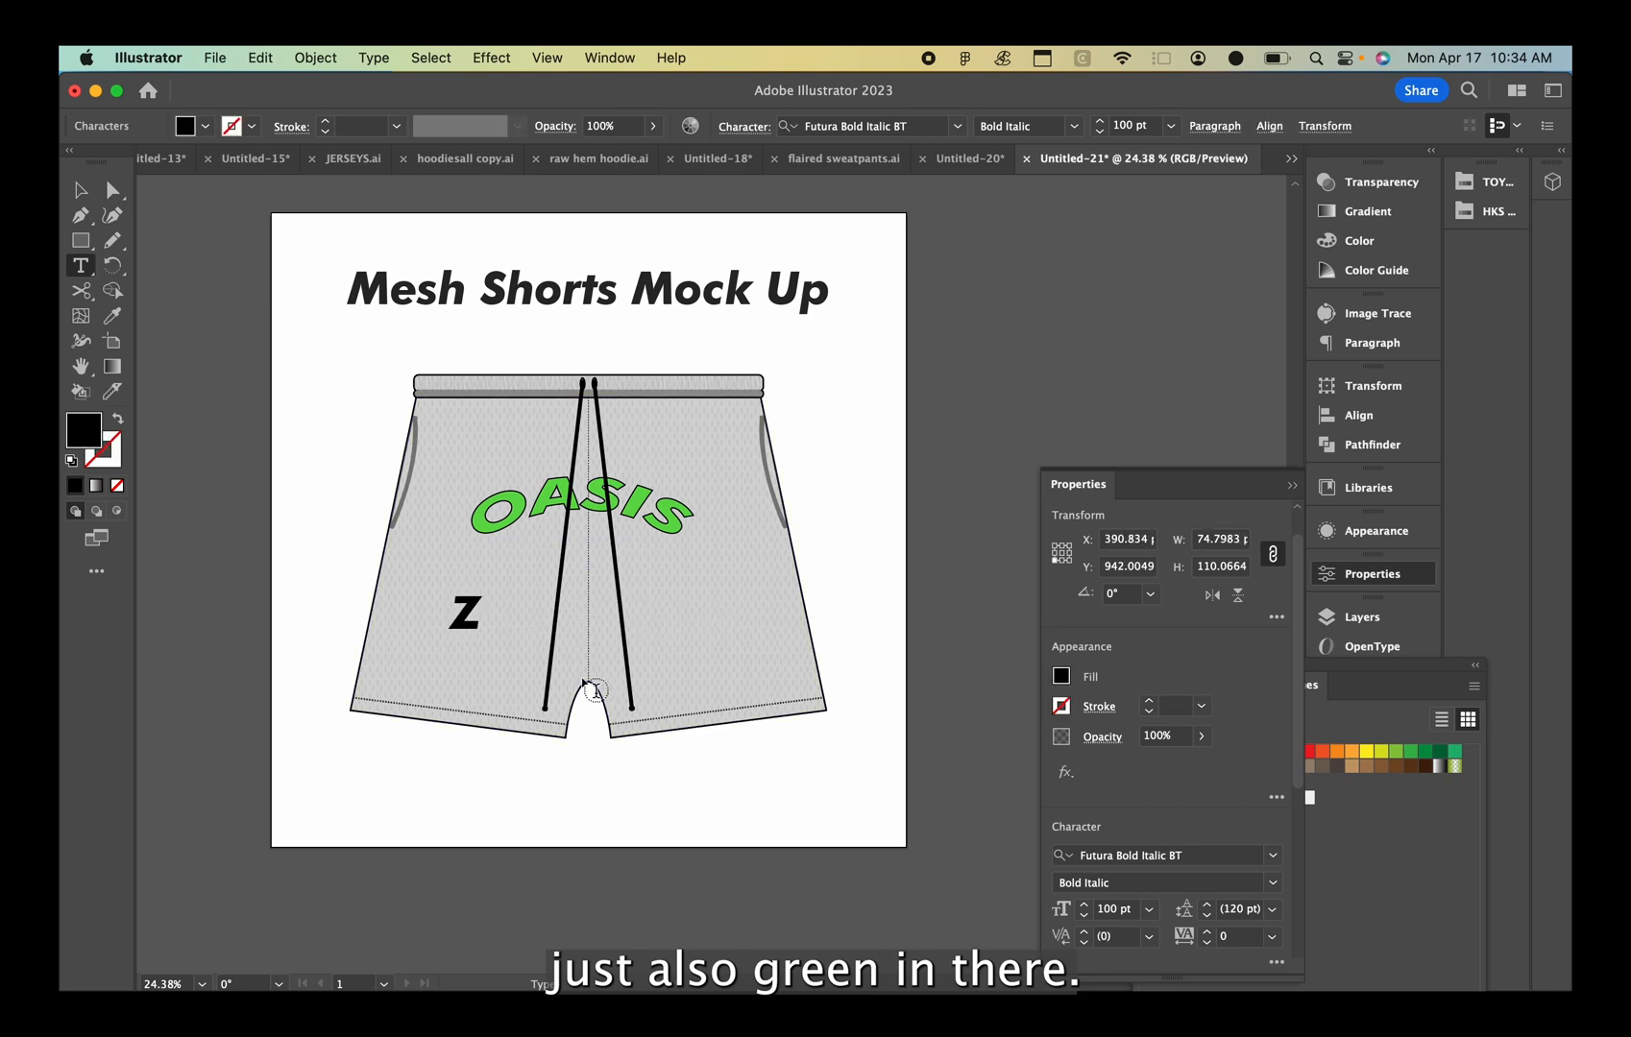
pyautogui.press('BackSpace')
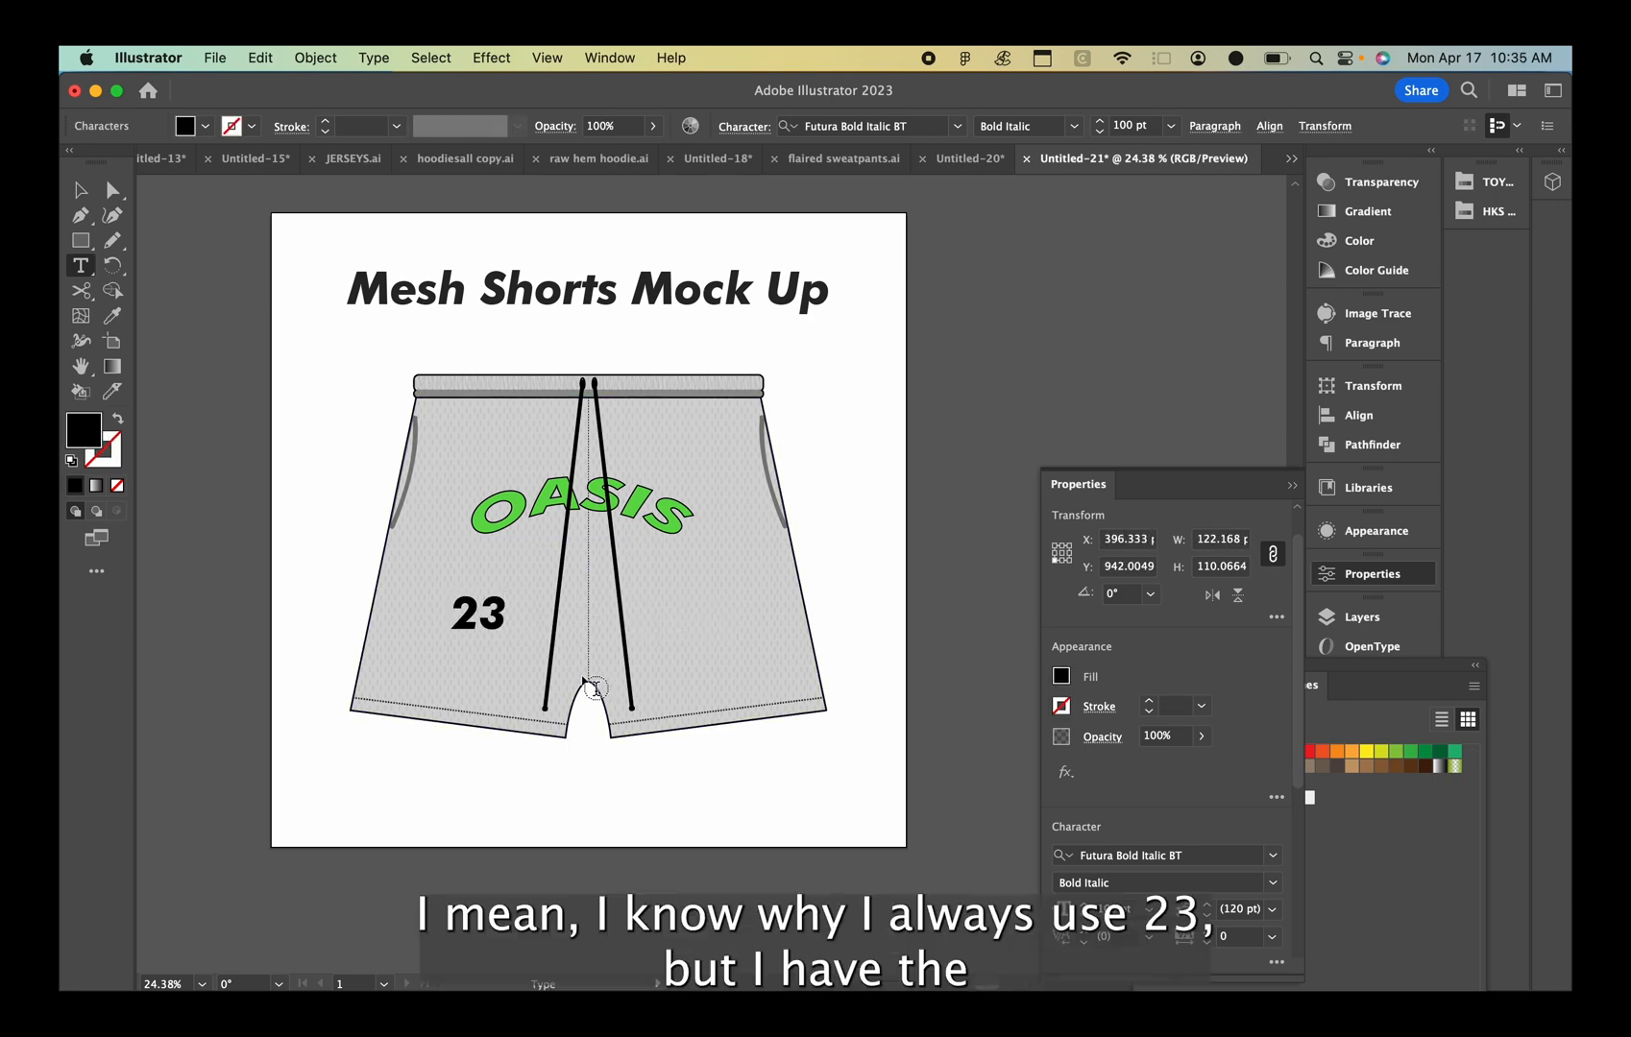
# Move the number 23 slightly lower on the left leg and deselect it
pyautogui.press('super+a')
pyautogui.press('Escape')
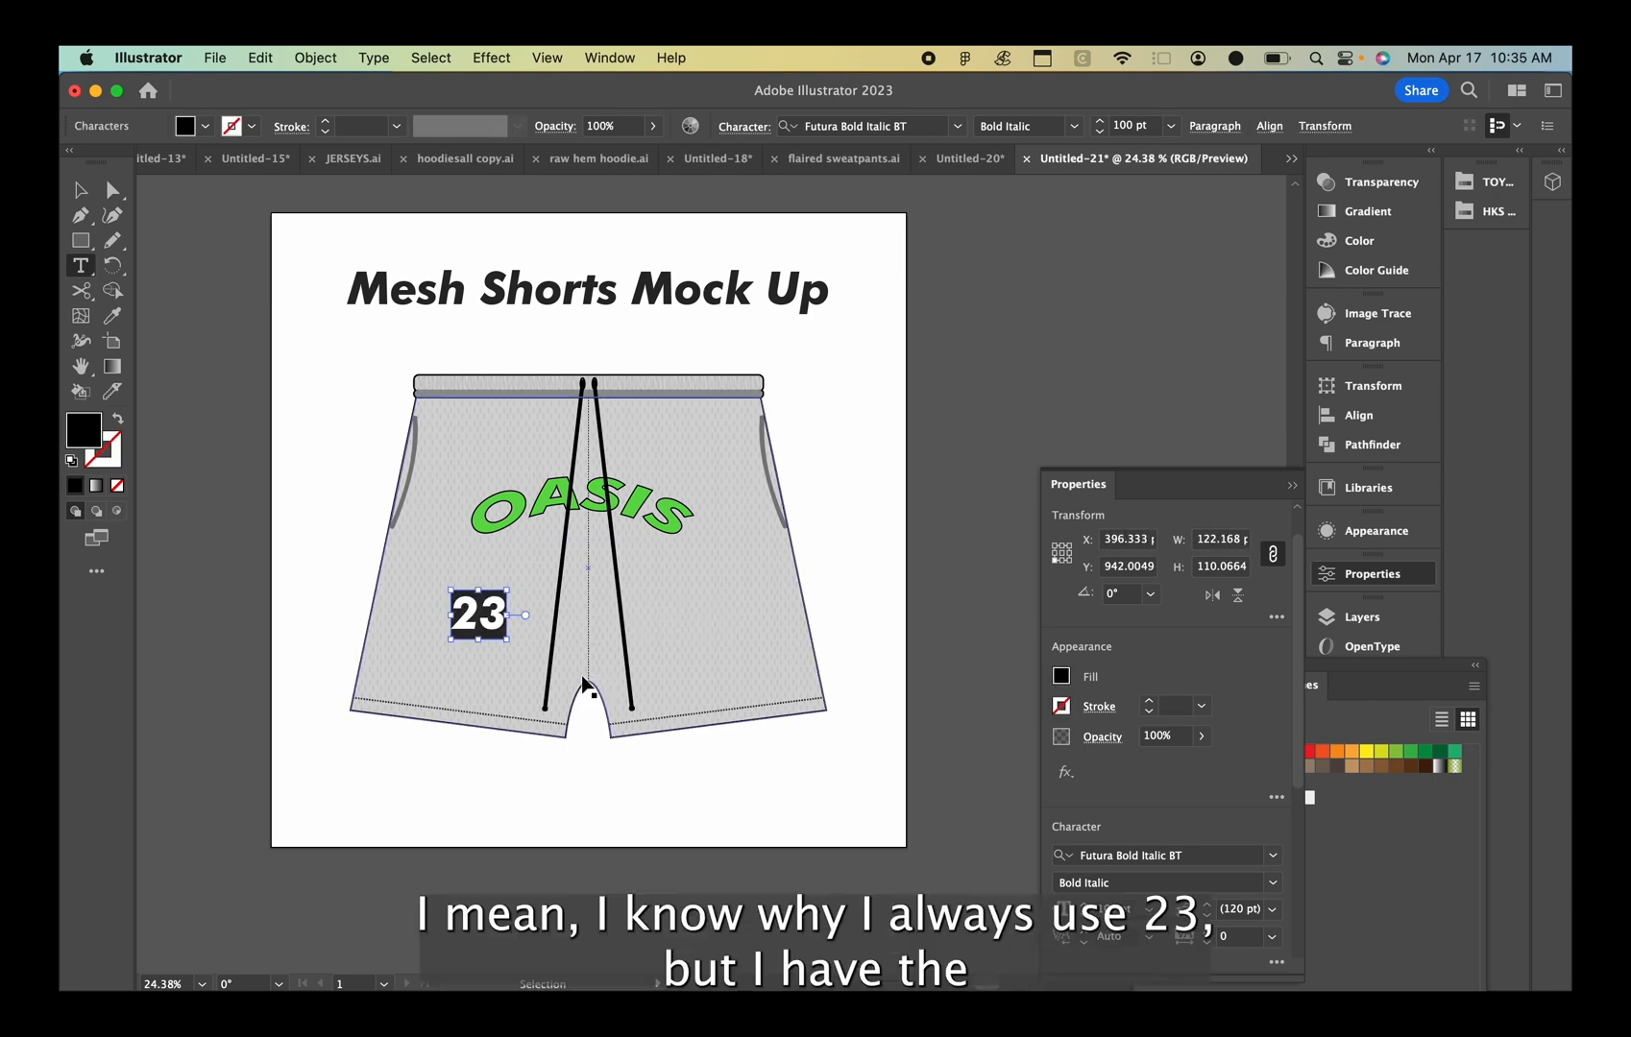
pyautogui.moveTo(471, 629)
pyautogui.mouseDown()
pyautogui.moveTo(437, 631)
pyautogui.moveTo(466, 645)
pyautogui.mouseUp()
pyautogui.keyDown('super'); pyautogui.click(317, 537); pyautogui.keyUp('super')
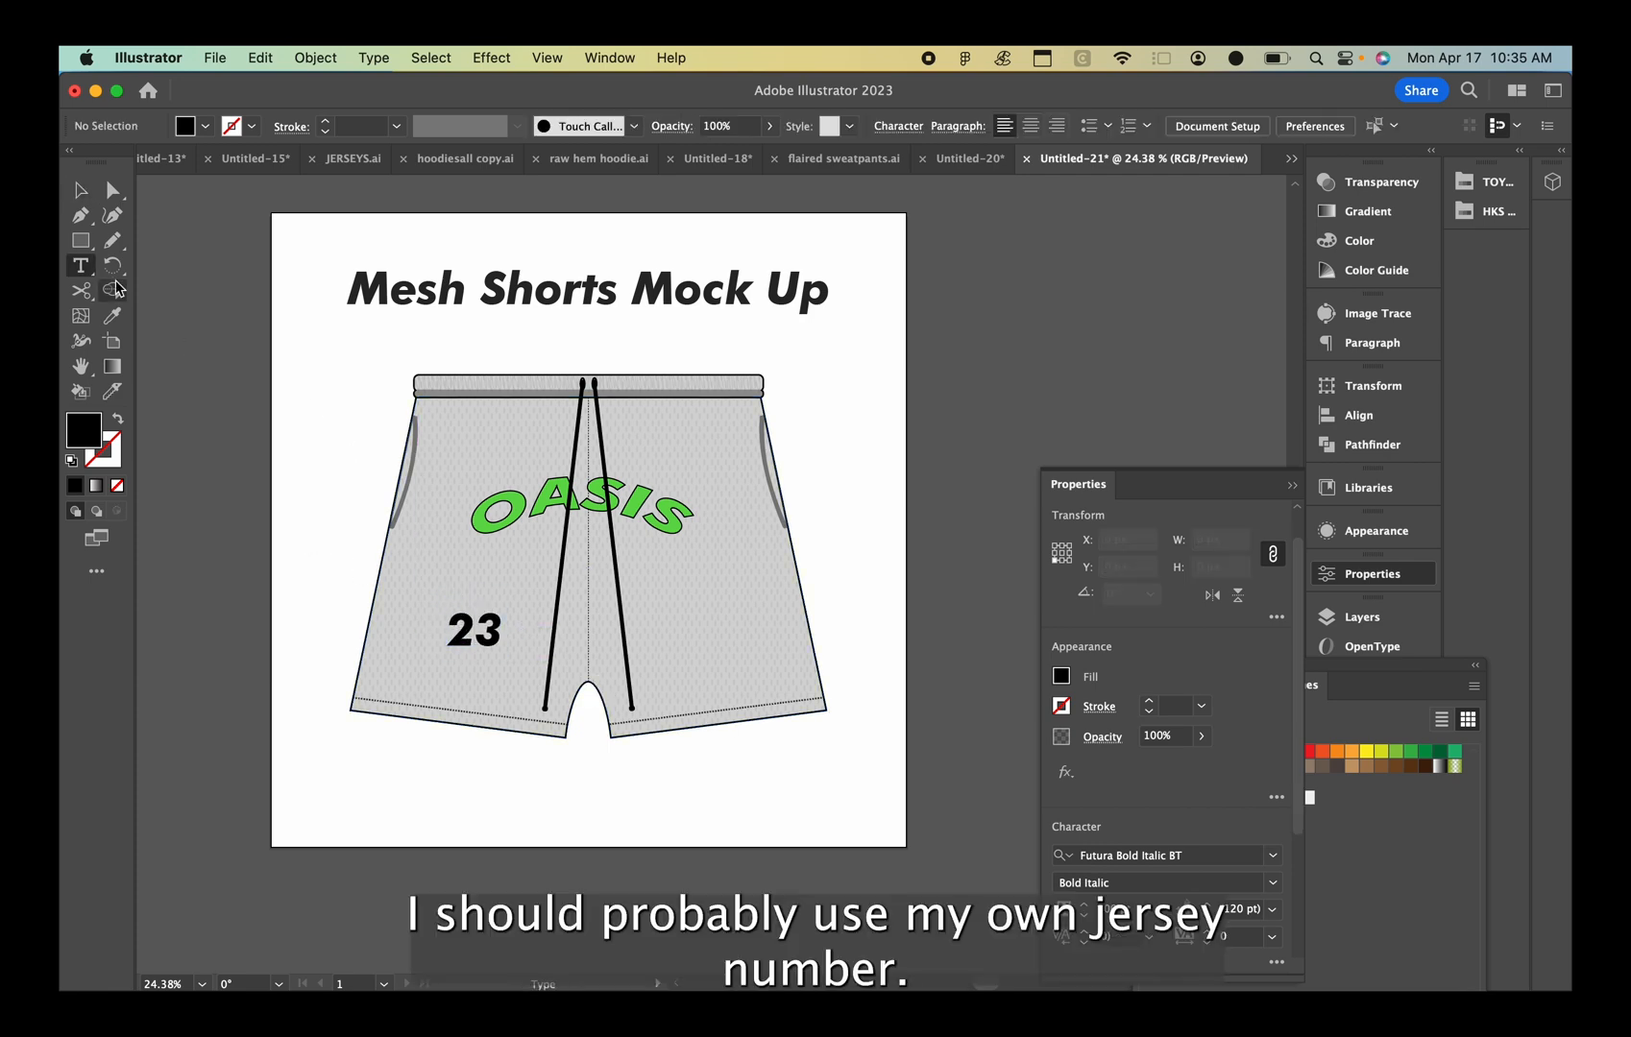
# Duplicate the number 23 and place the copy directly below the original on the left leg
pyautogui.click(81, 189)
pyautogui.click(466, 644)
pyautogui.moveTo(676, 588)
pyautogui.mouseDown()
pyautogui.moveTo(518, 681)
pyautogui.moveTo(454, 693)
pyautogui.mouseUp()
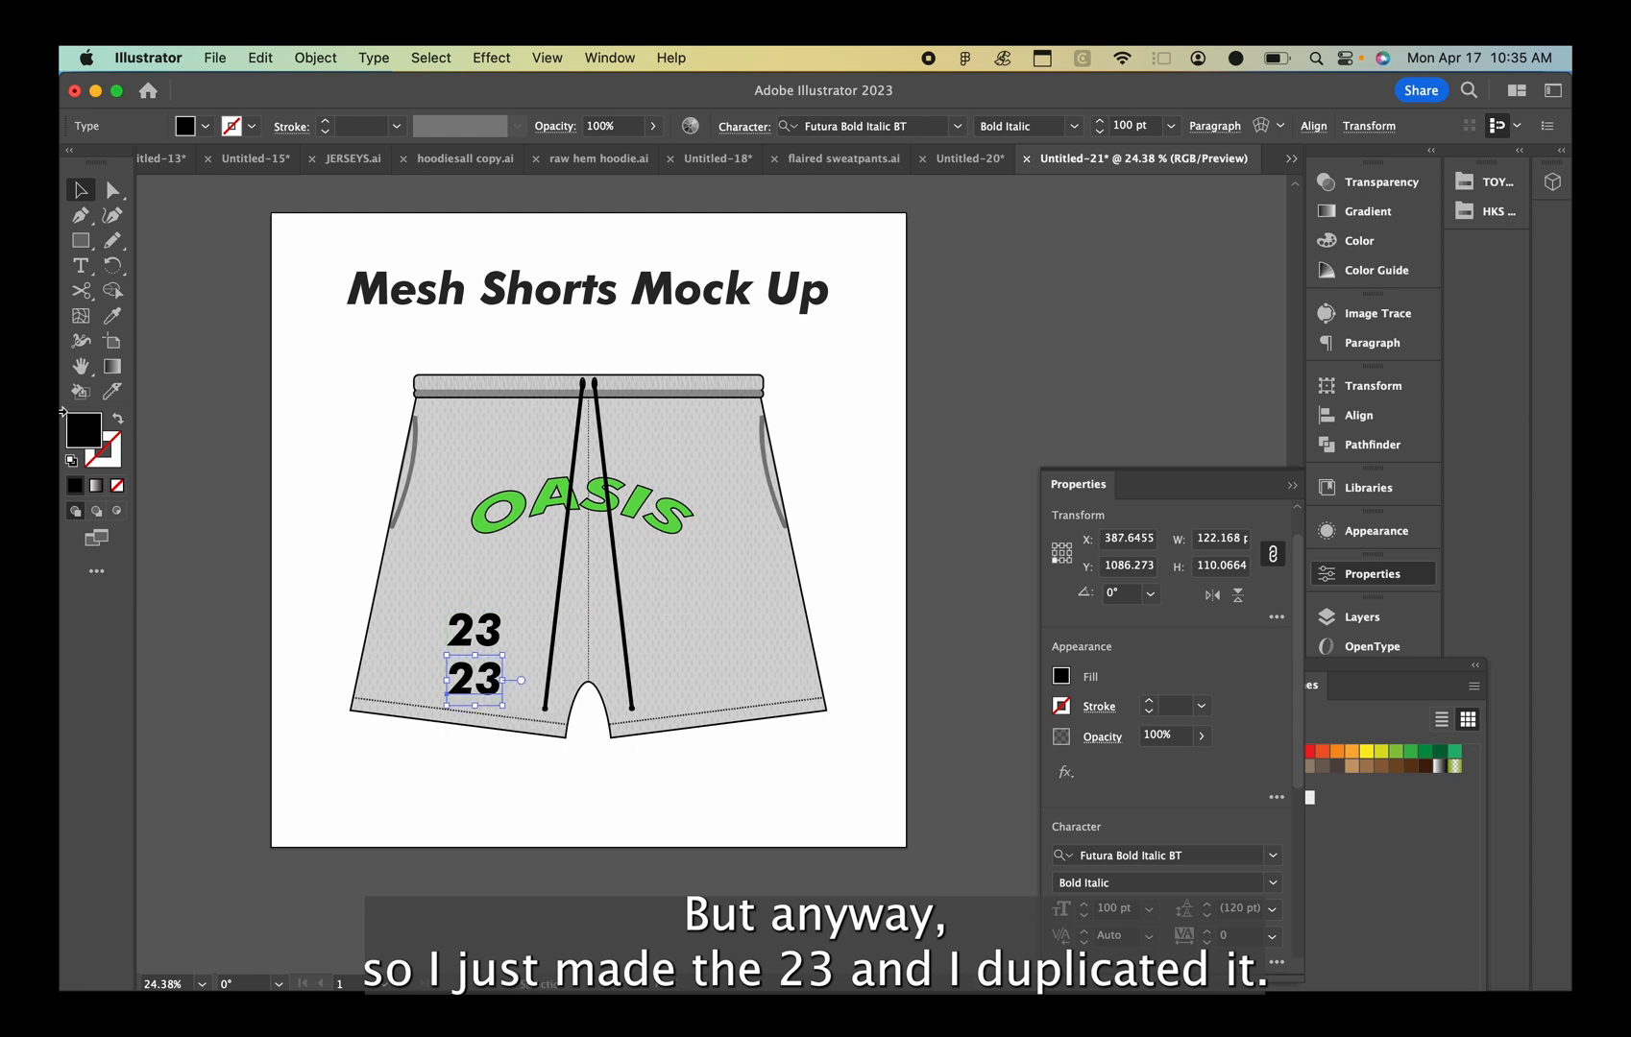
# Try to sample the OASIS text's green onto the lower 23 with the Eyedropper, and undo it
pyautogui.click(107, 464)
pyautogui.click(74, 483)
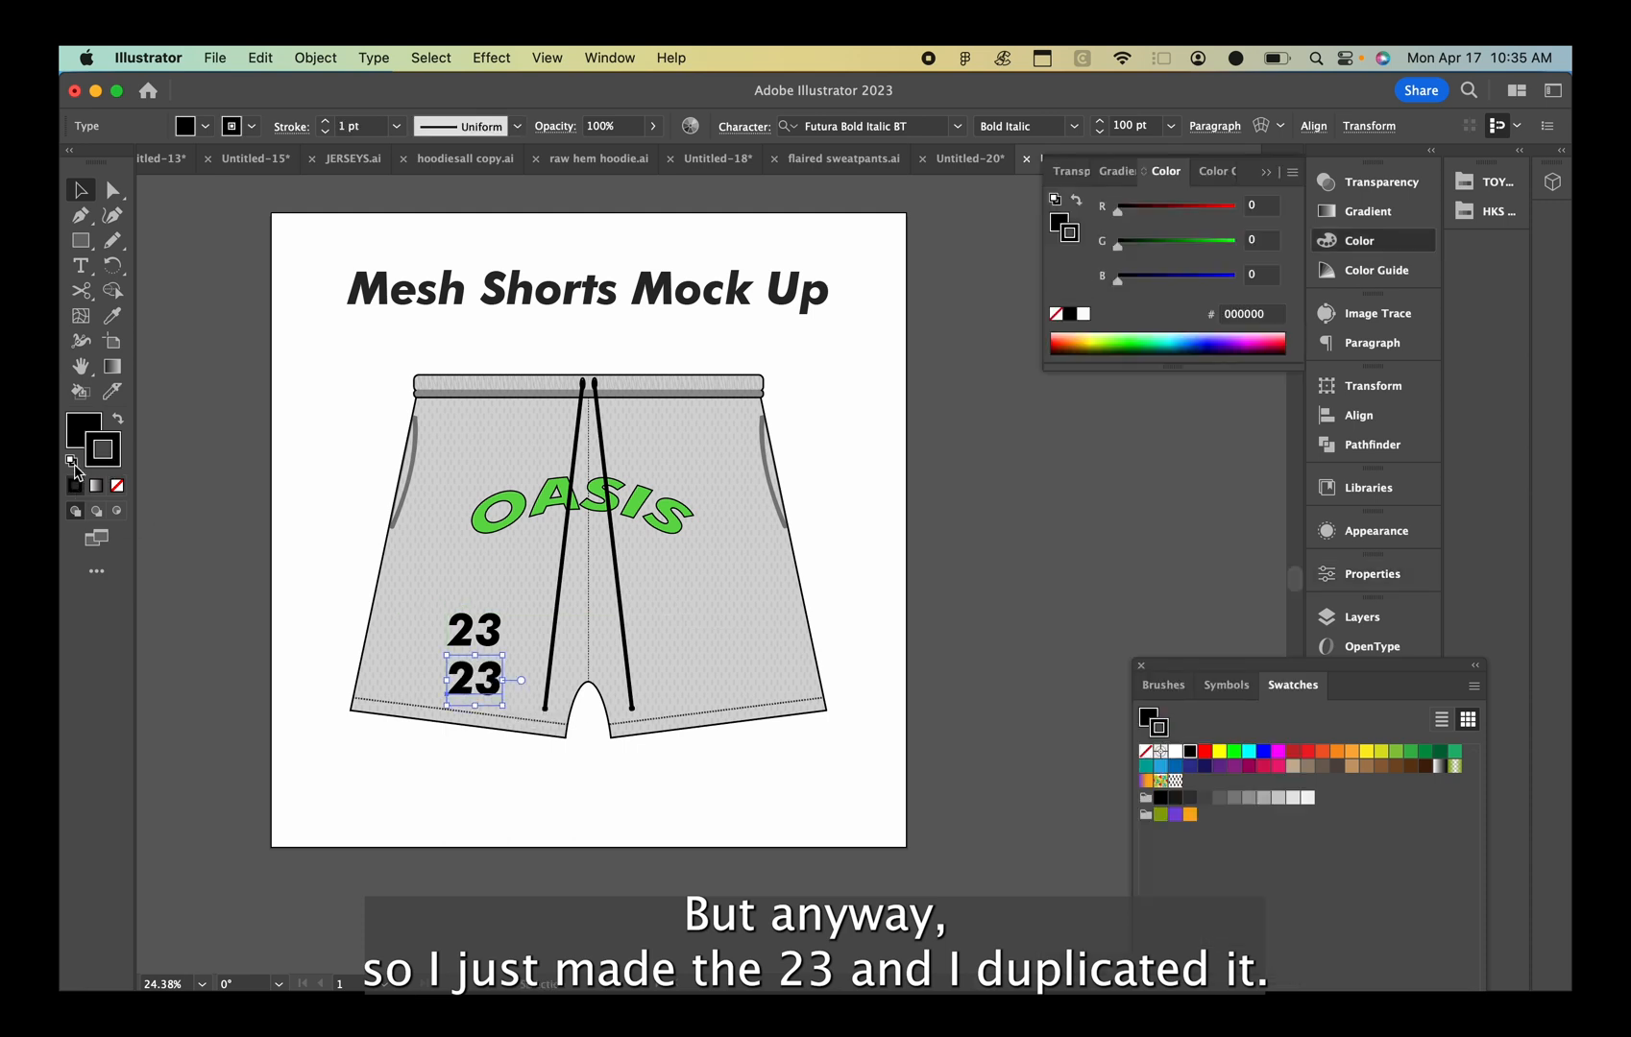
pyautogui.click(117, 485)
pyautogui.press('i')
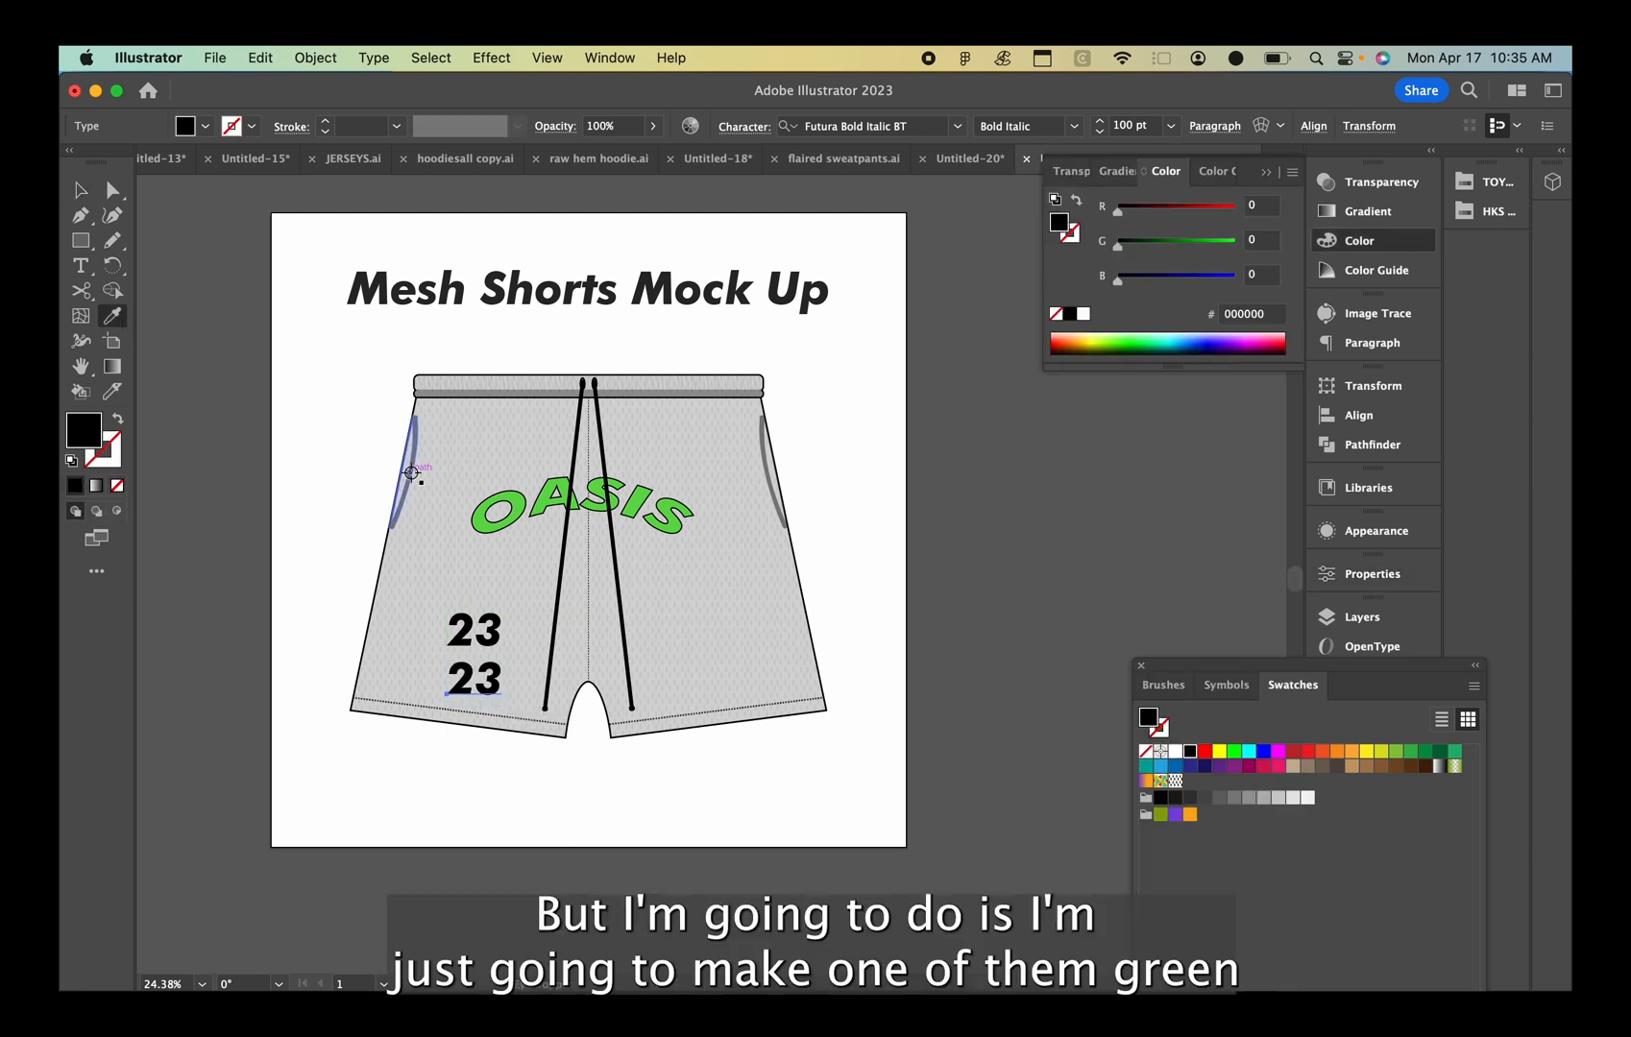
pyautogui.click(506, 515)
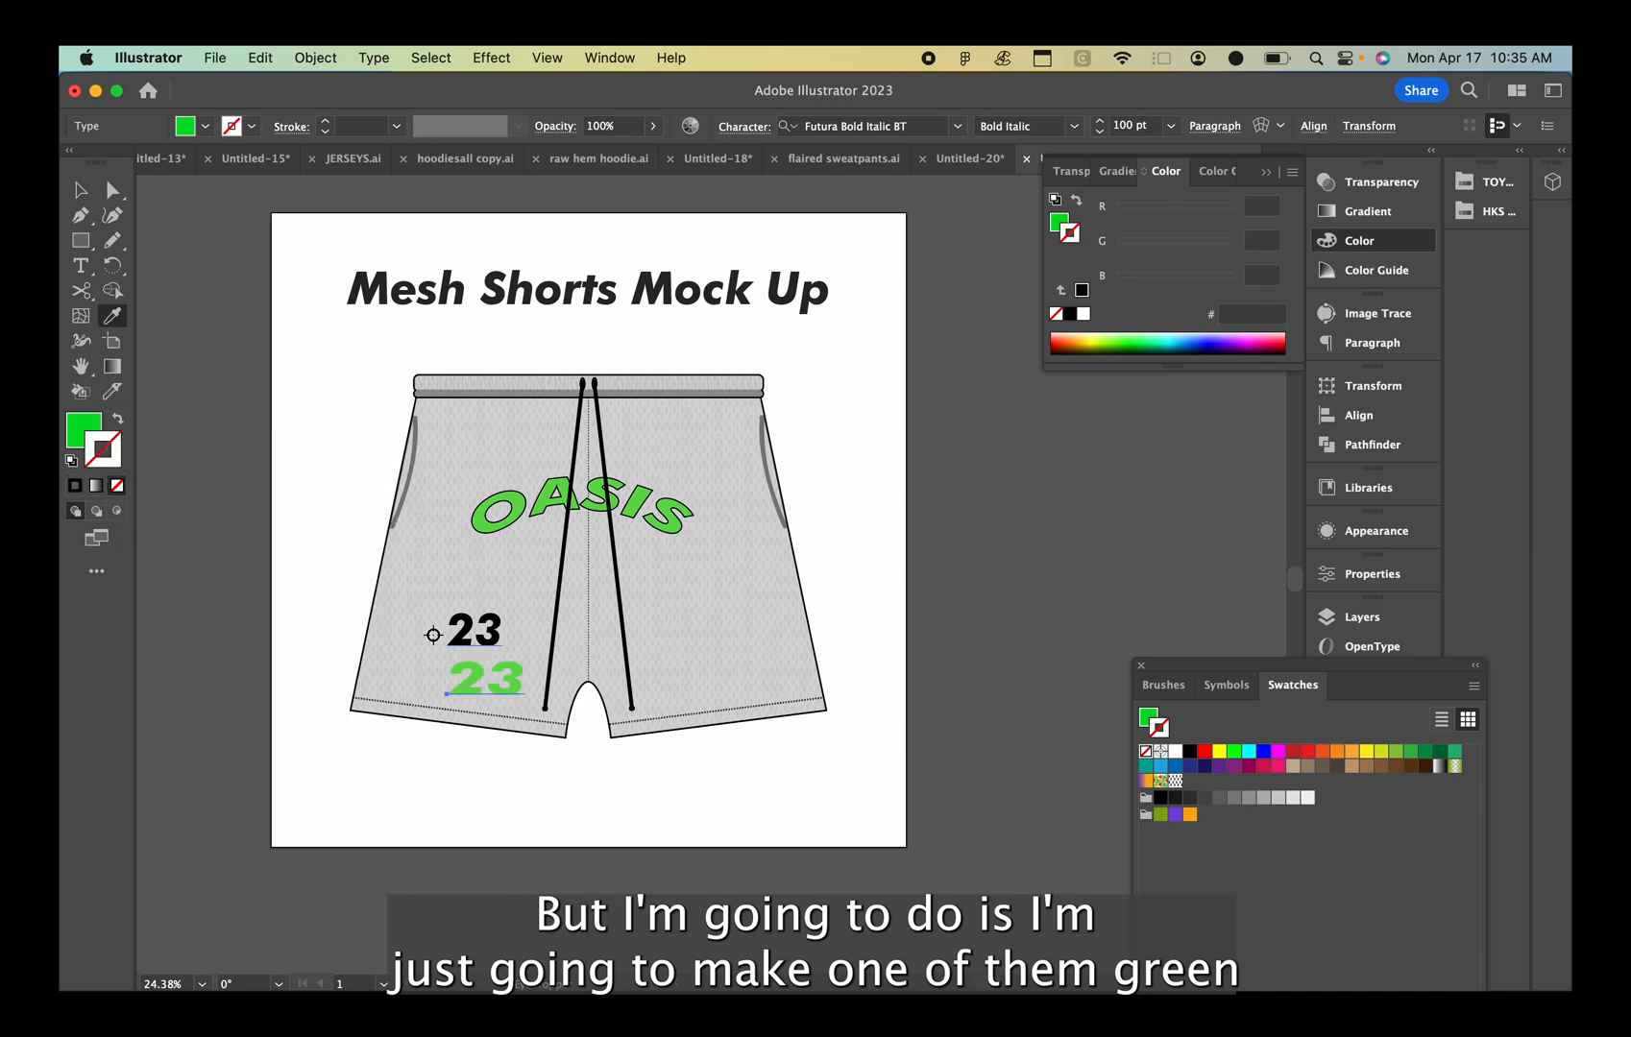
pyautogui.press('super+z')
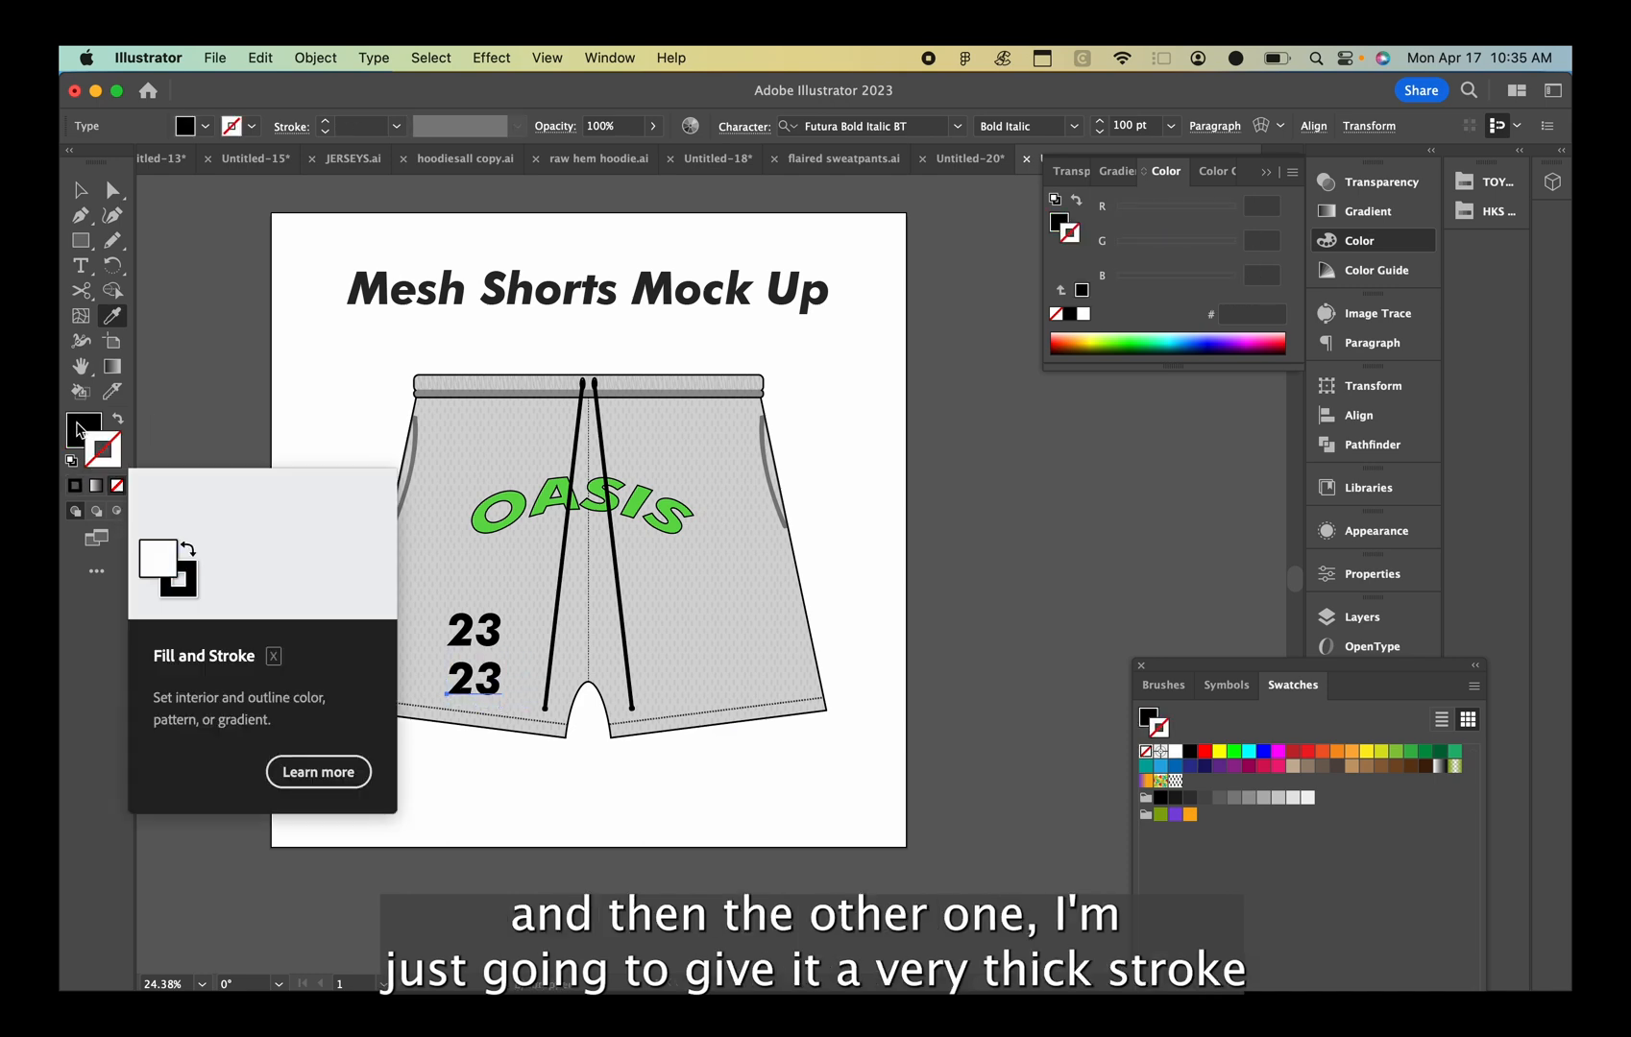
# Copy the OASIS text's green hex value and fill the lower 23 with that color, 00dd24
pyautogui.press('v')
pyautogui.click(513, 520)
pyautogui.doubleClick(80, 429)
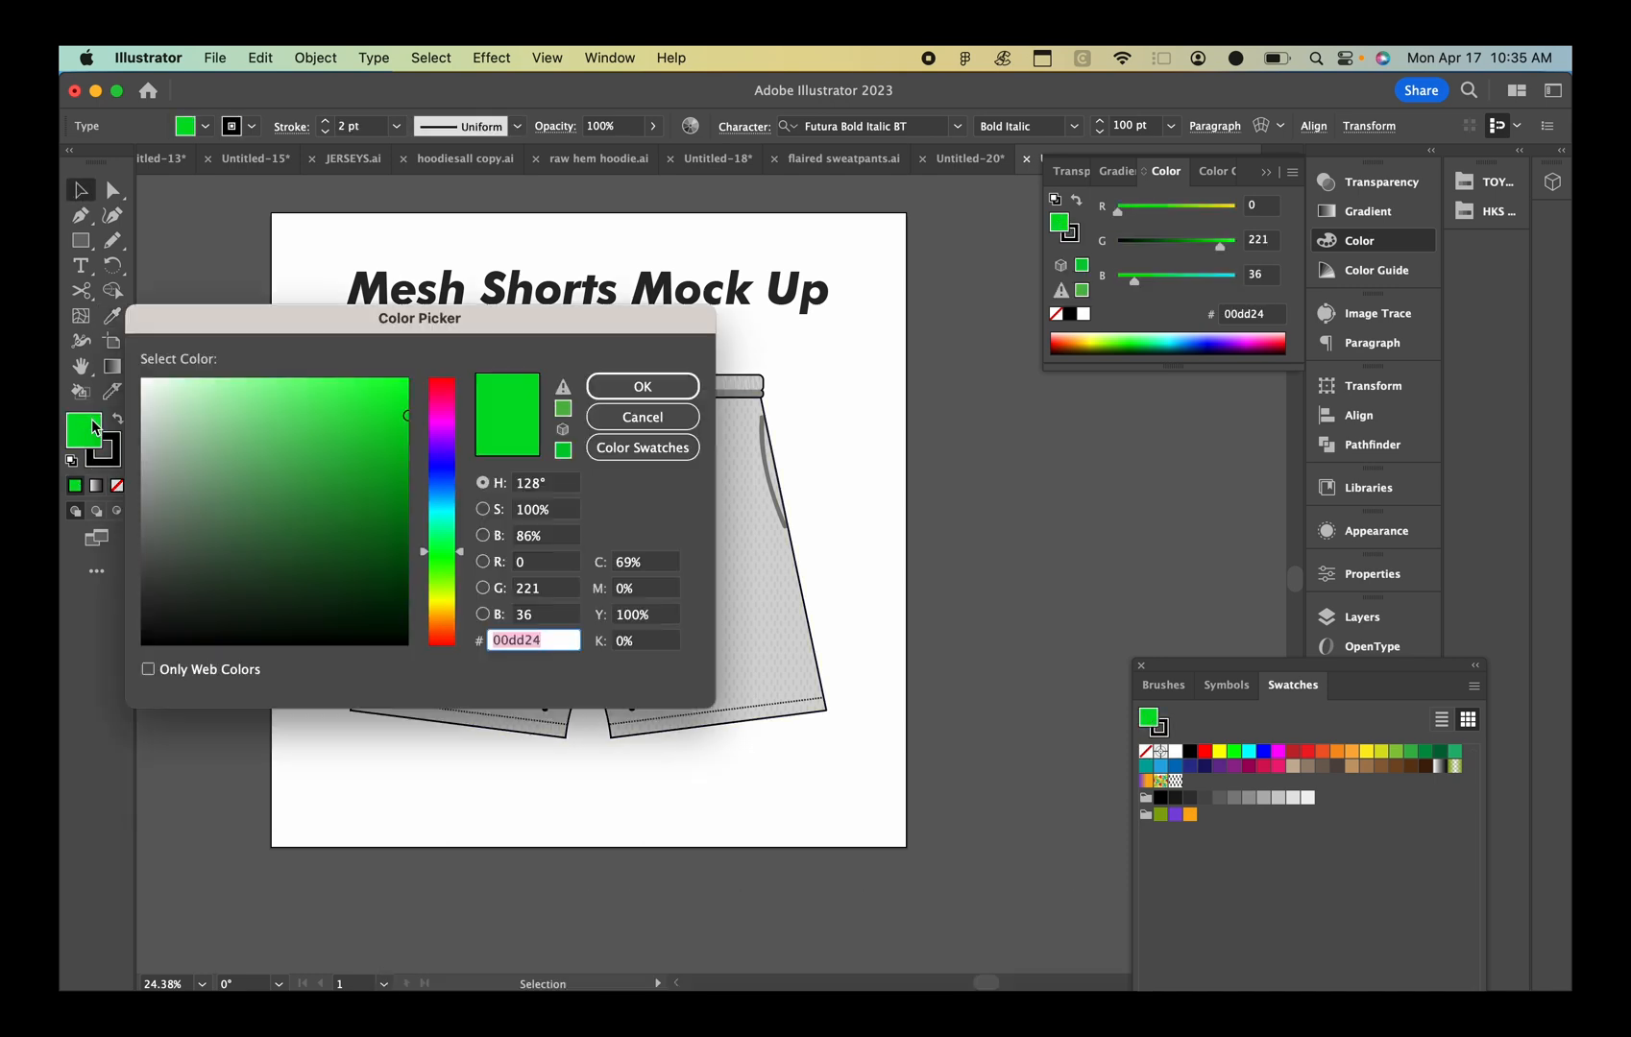
pyautogui.click(672, 449)
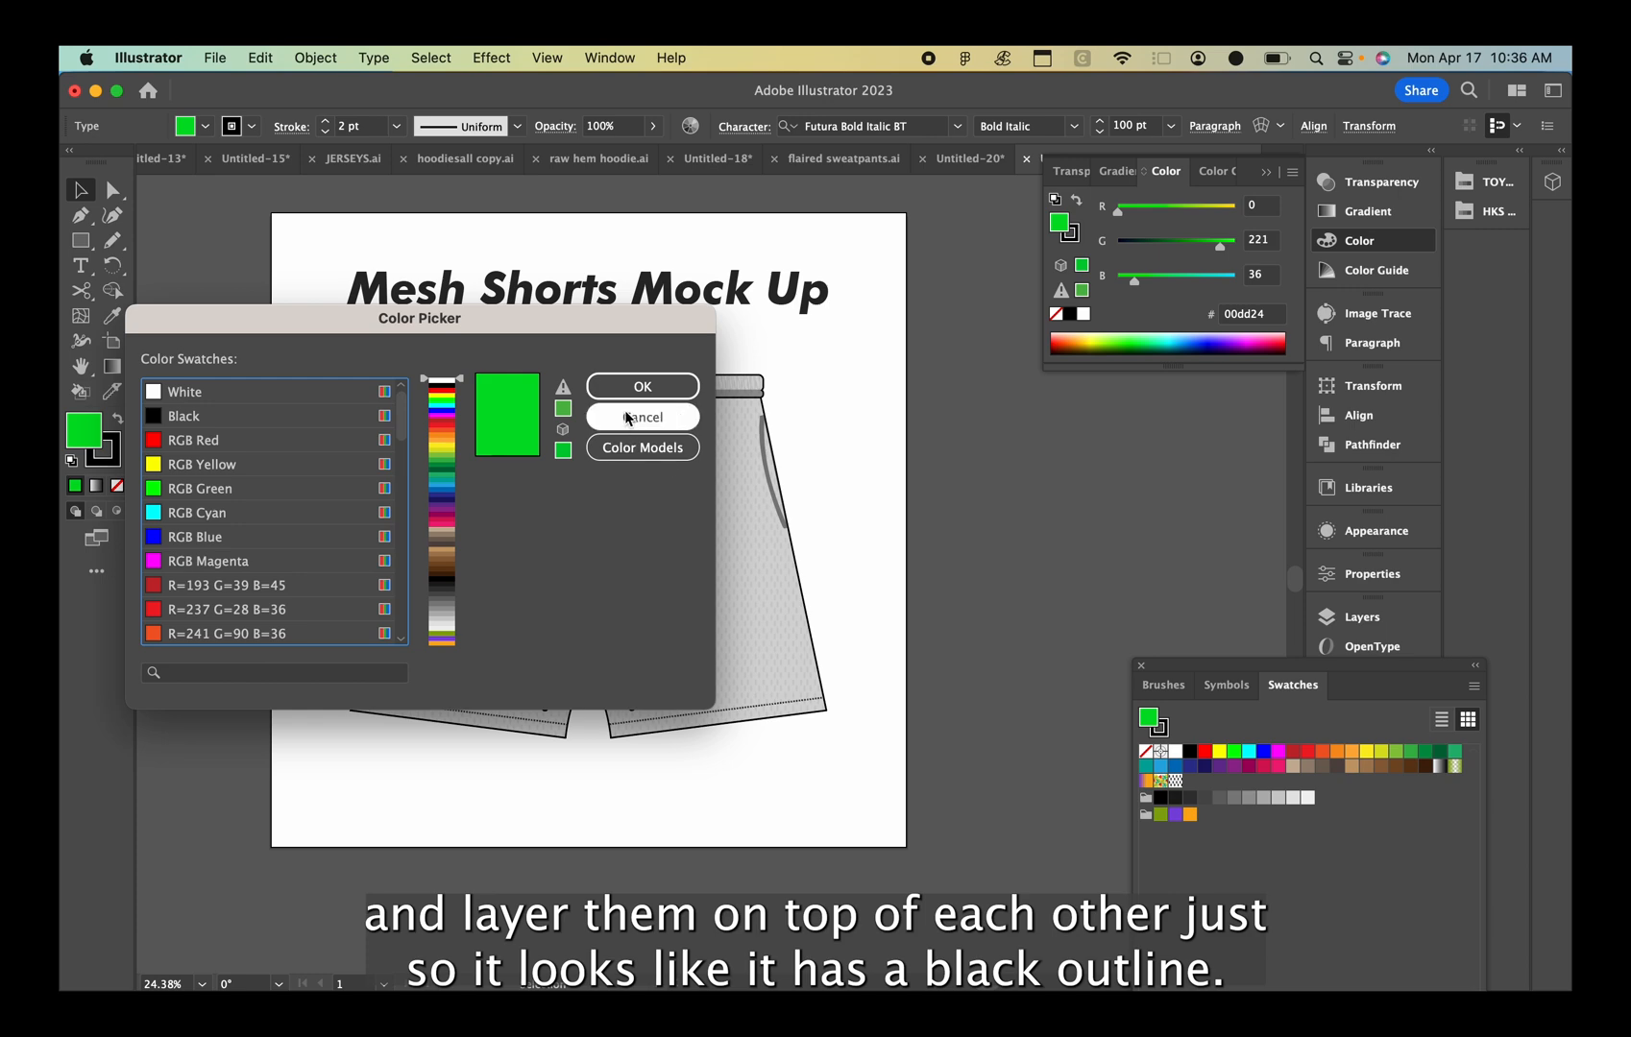
pyautogui.click(626, 418)
pyautogui.doubleClick(82, 440)
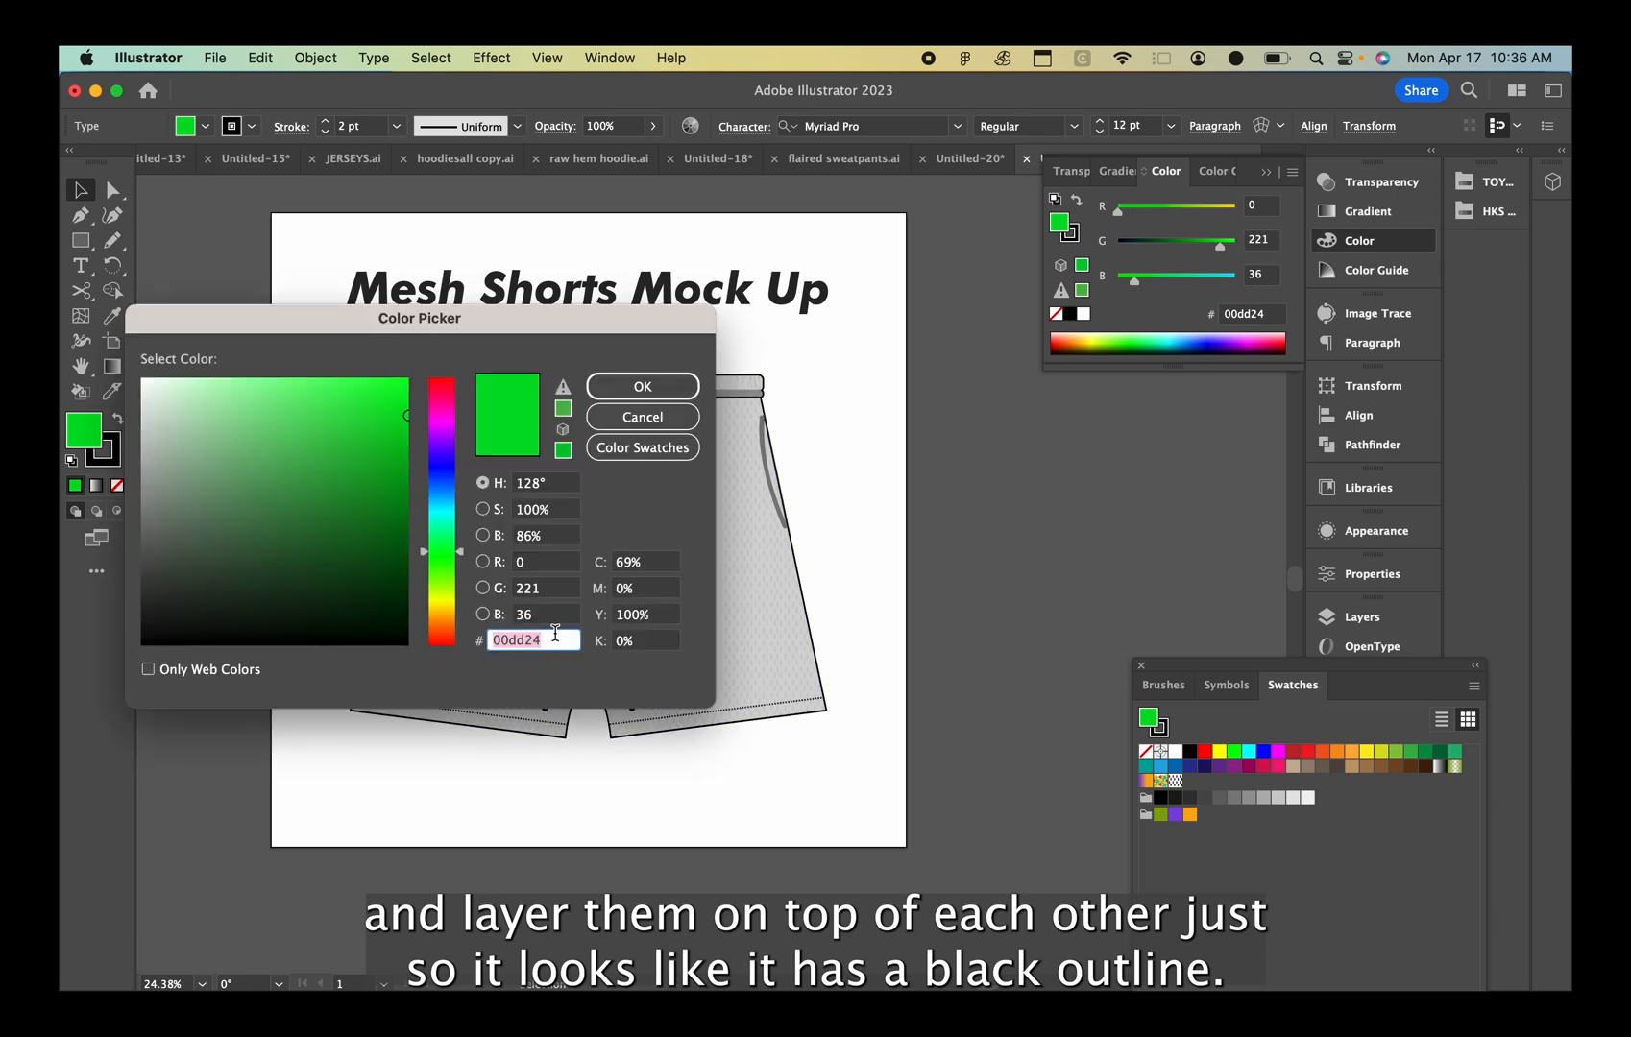
pyautogui.click(643, 386)
pyautogui.click(471, 683)
pyautogui.doubleClick(80, 429)
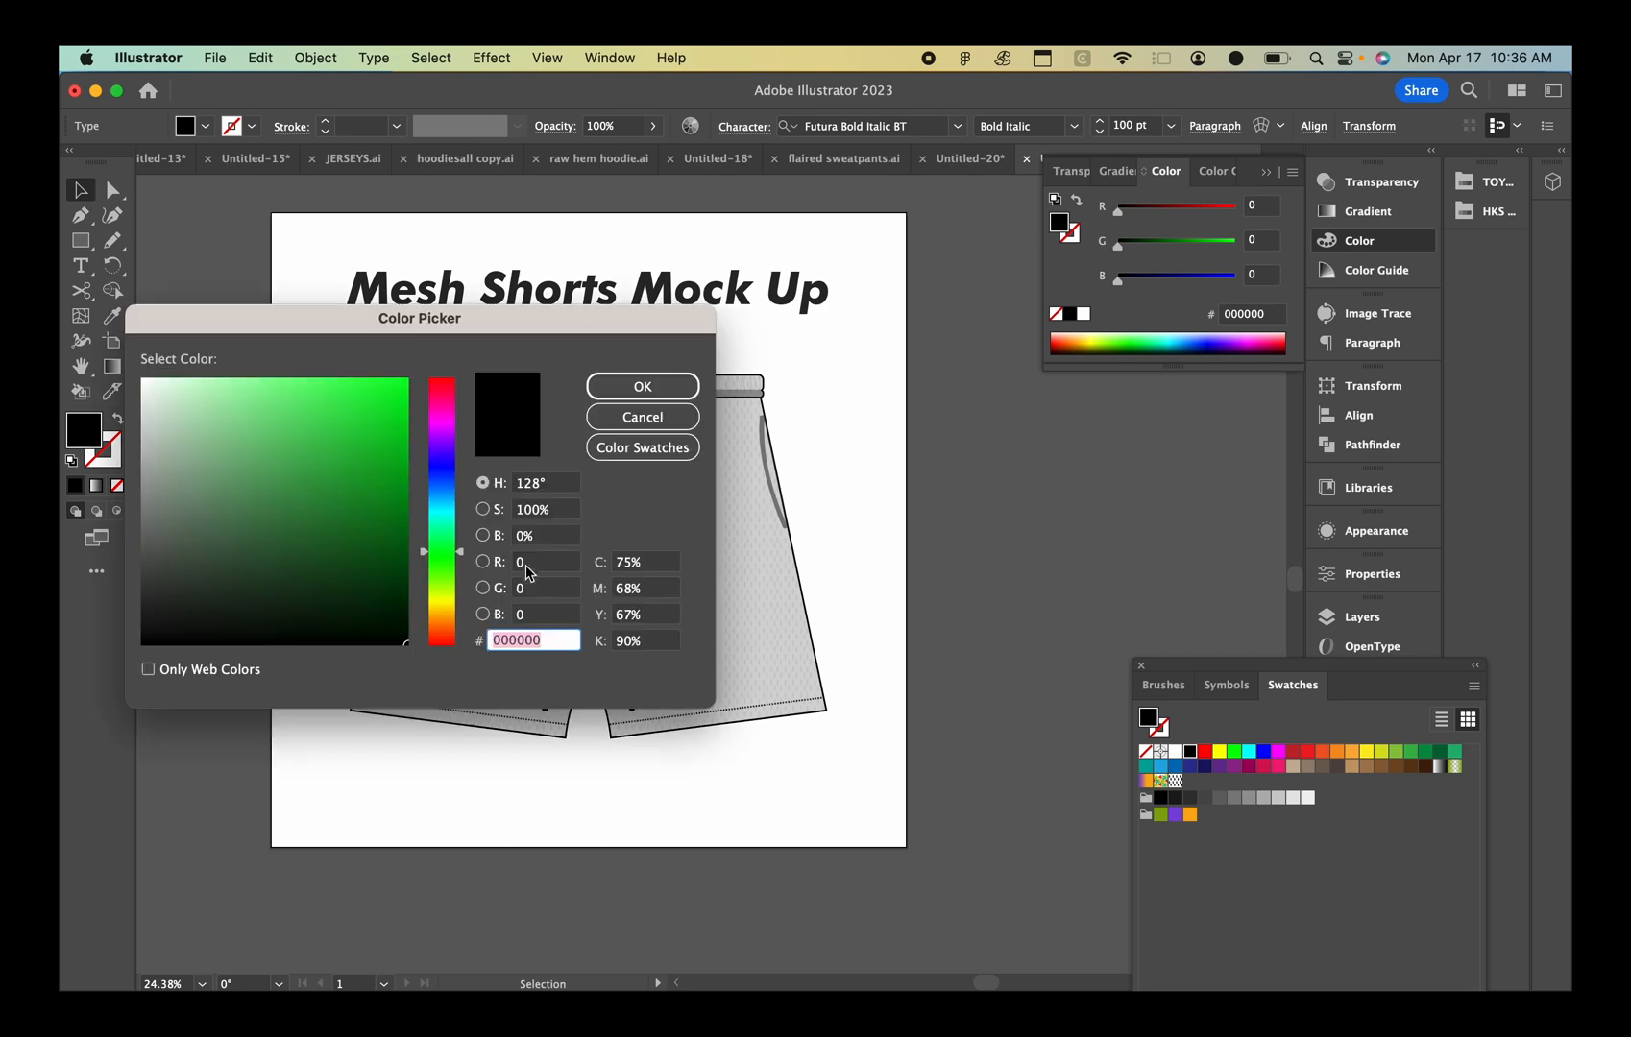
pyautogui.write('00dd24')
pyautogui.click(645, 391)
# Give the upper black 23 a thick black outline
pyautogui.click(496, 633)
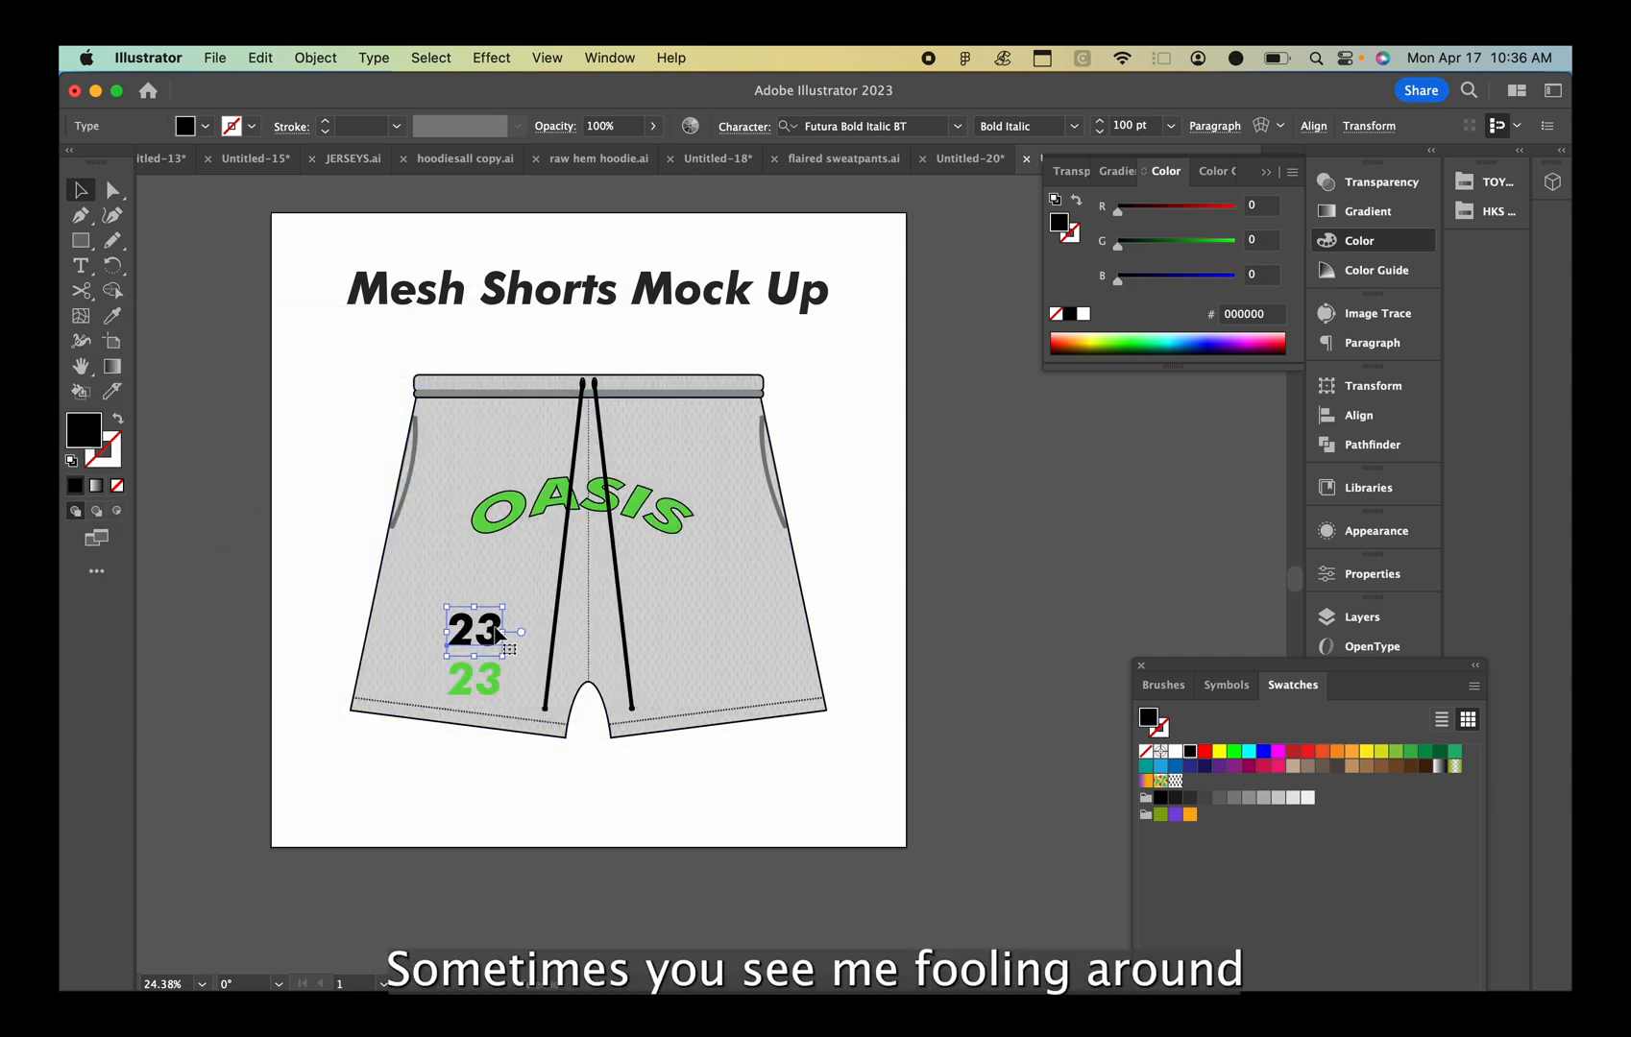
pyautogui.click(474, 679)
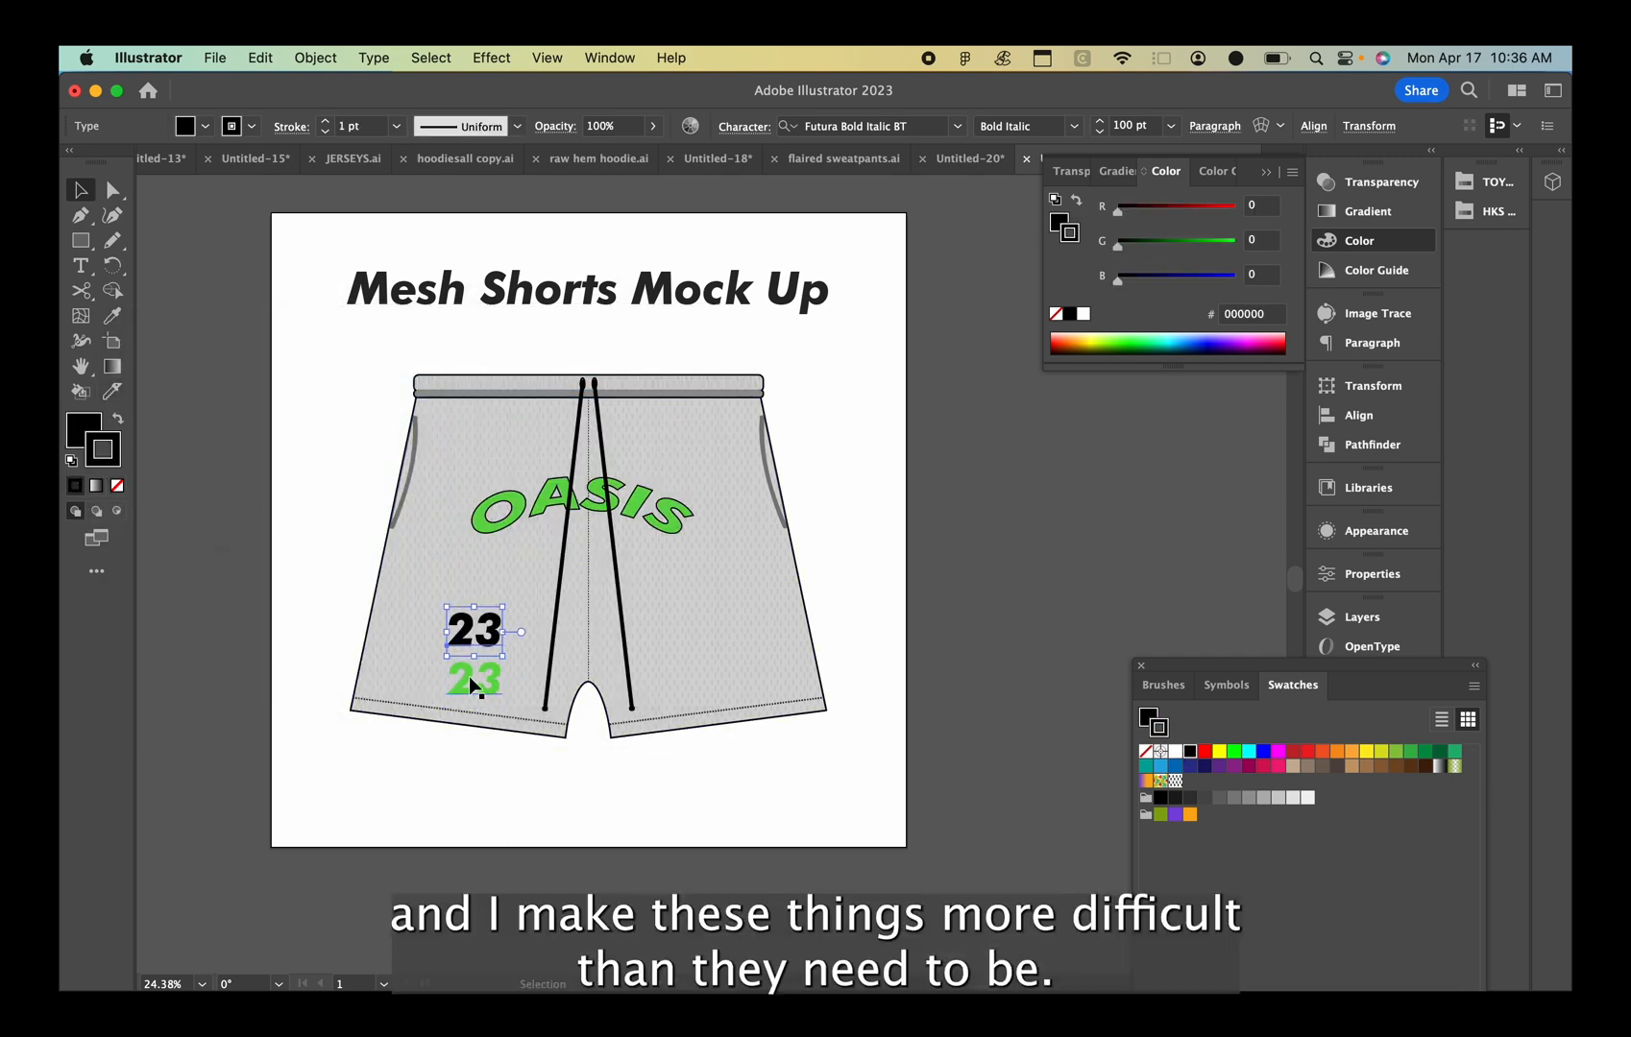
pyautogui.click(475, 634)
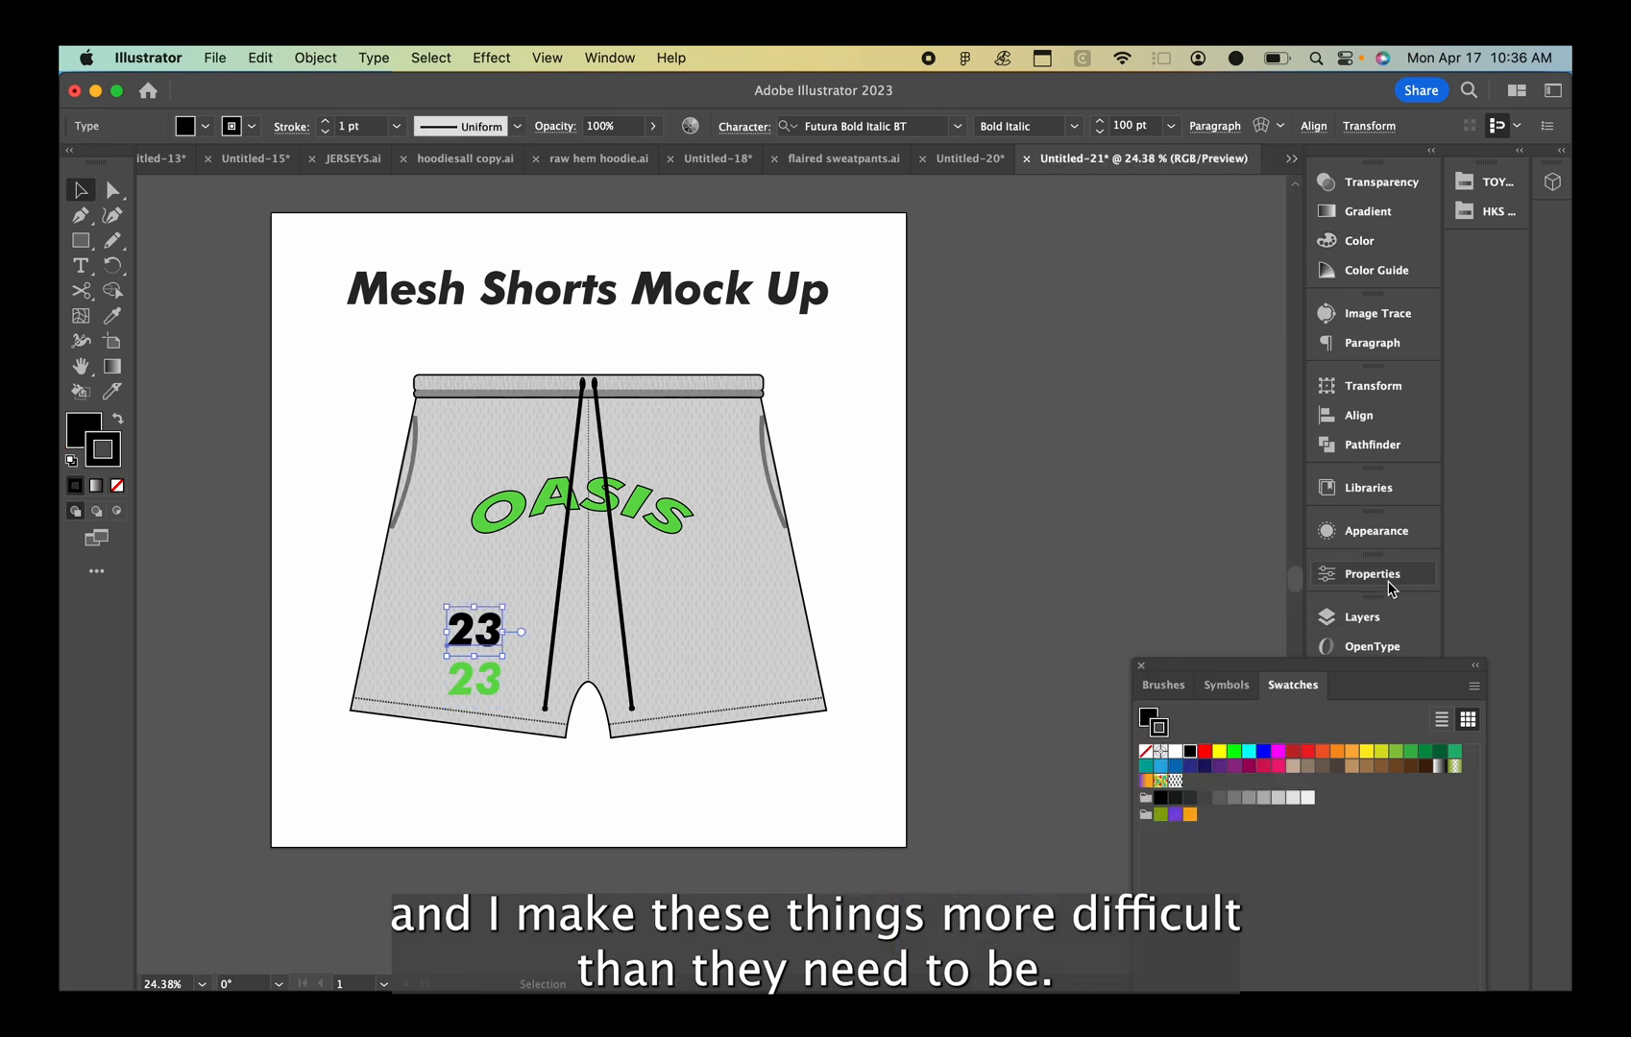
pyautogui.click(1373, 574)
# Stack the green 23 on the black-outlined 23 below the shorts, align their centers, and group them
pyautogui.moveTo(465, 636); pyautogui.dragTo(488, 783)
pyautogui.click(1269, 126)
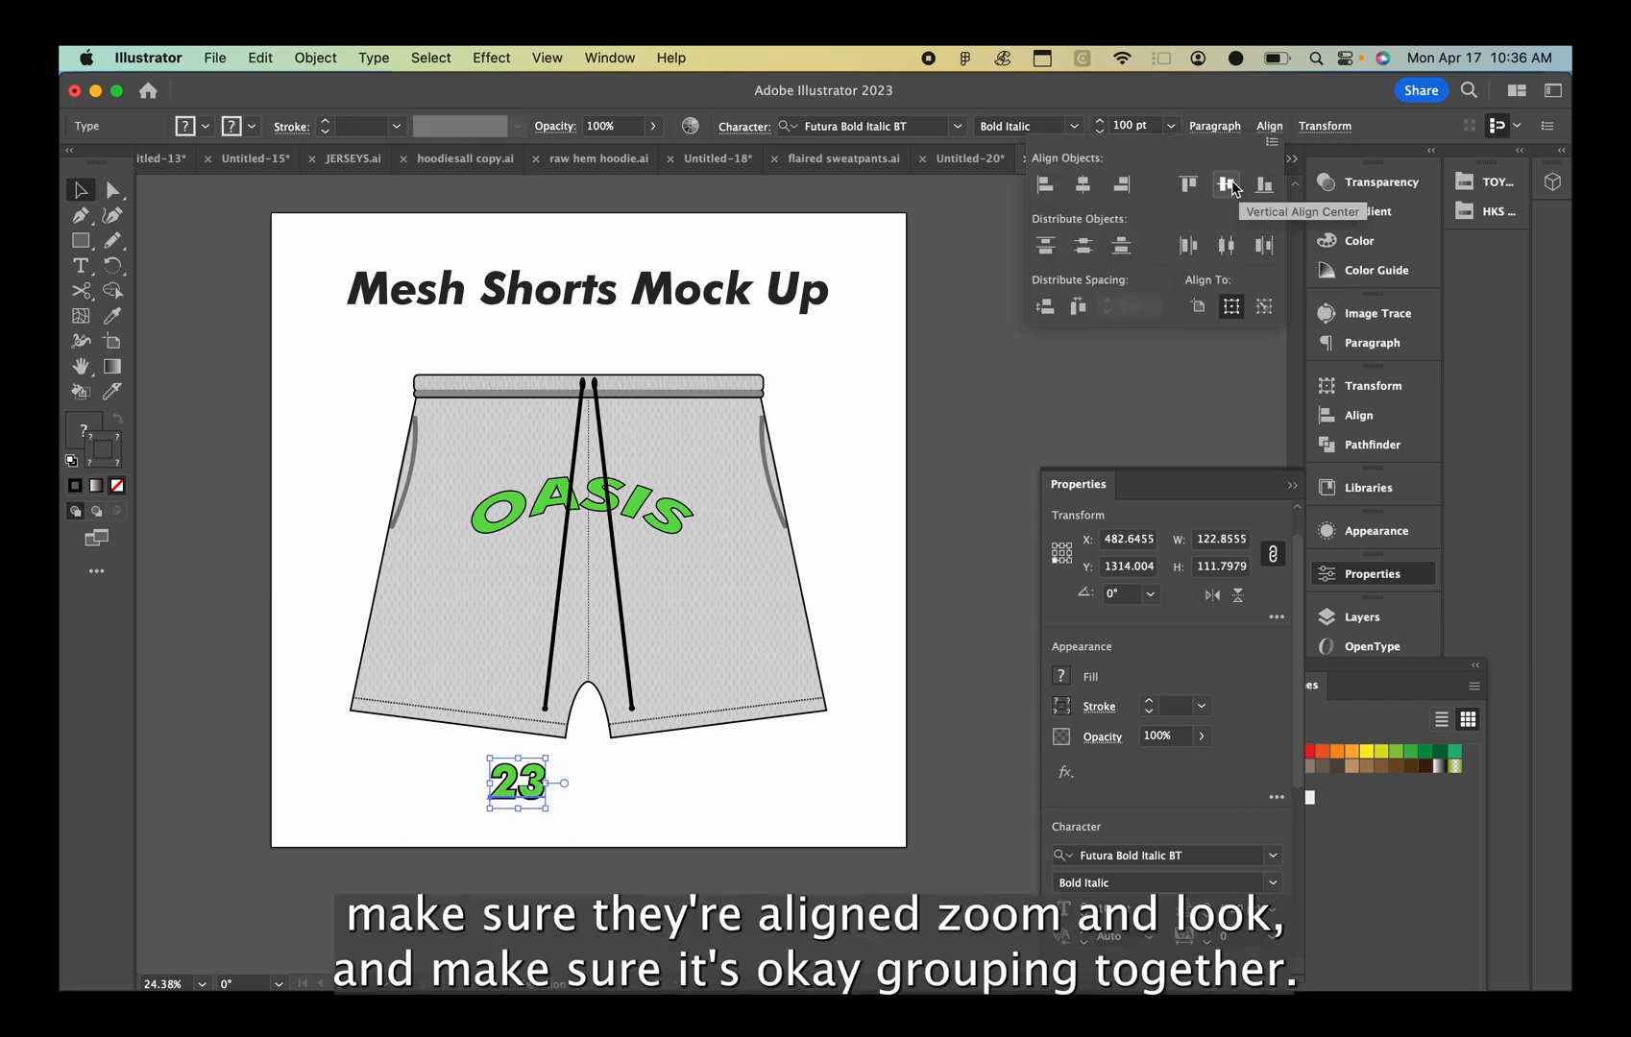
pyautogui.click(549, 802)
pyautogui.click(604, 812)
pyautogui.moveTo(497, 763); pyautogui.dragTo(580, 799)
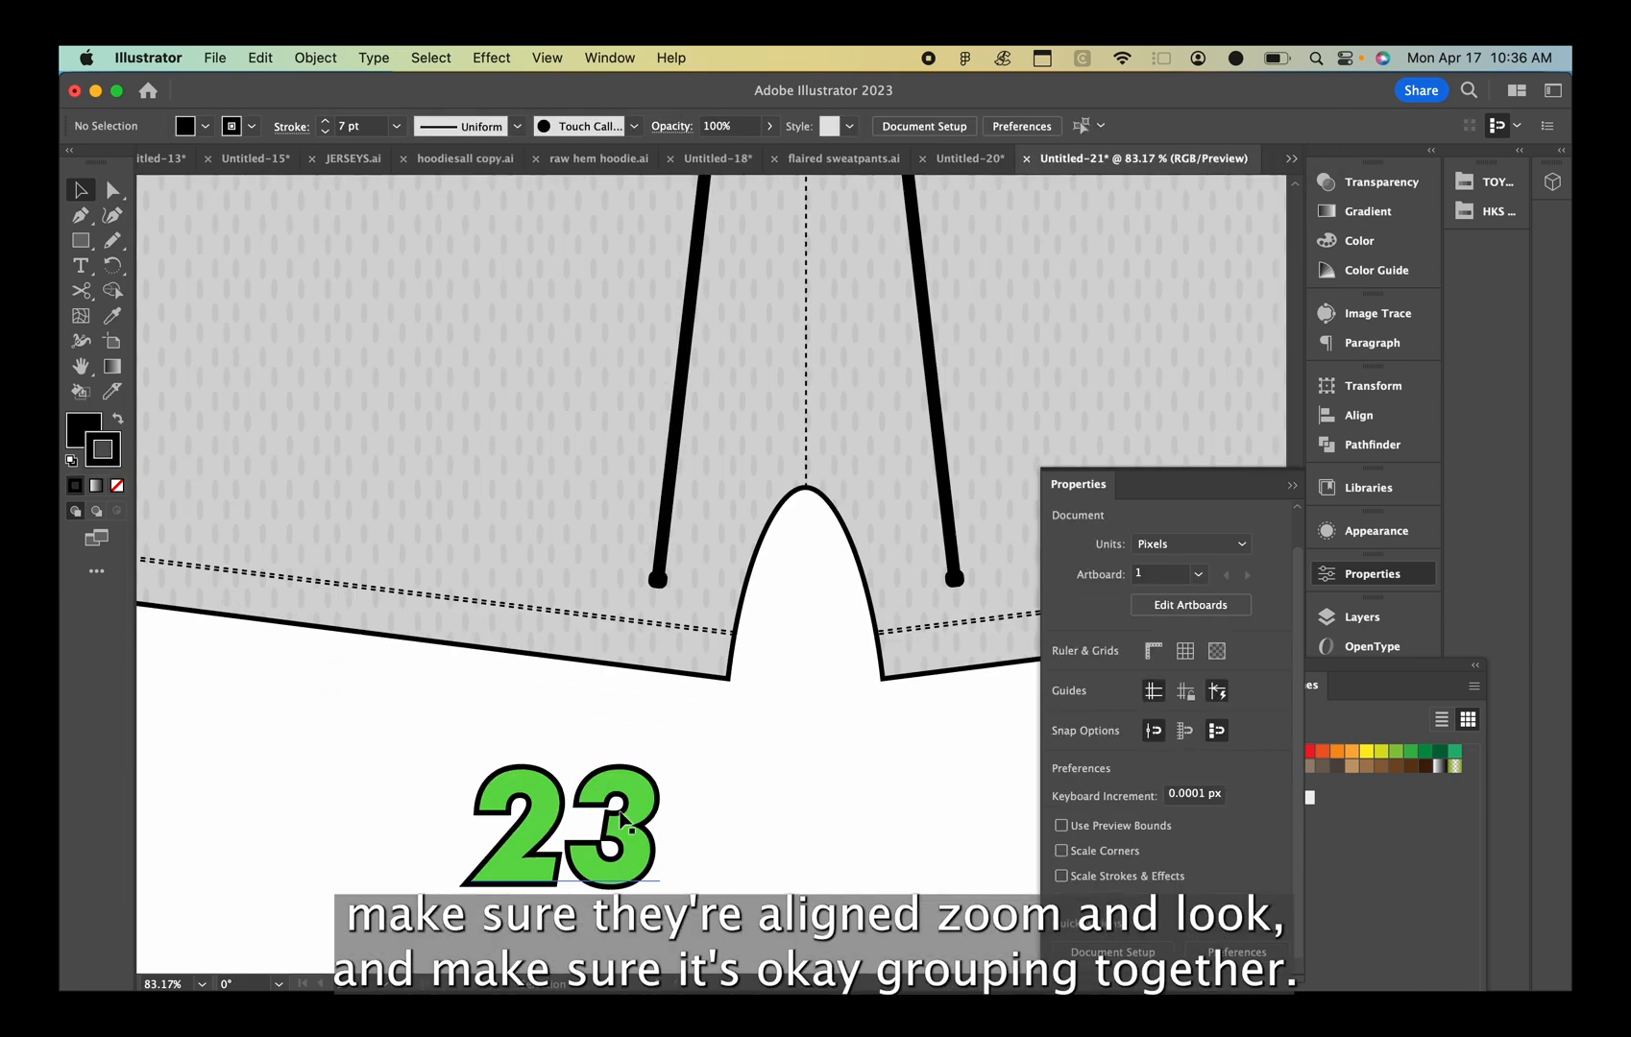
pyautogui.click(592, 807)
# Try the green 23 group at a larger size on the shorts' lower right leg, and undo the changes
pyautogui.scroll(-5, 592, 809)
pyautogui.moveTo(644, 861); pyautogui.dragTo(856, 678)
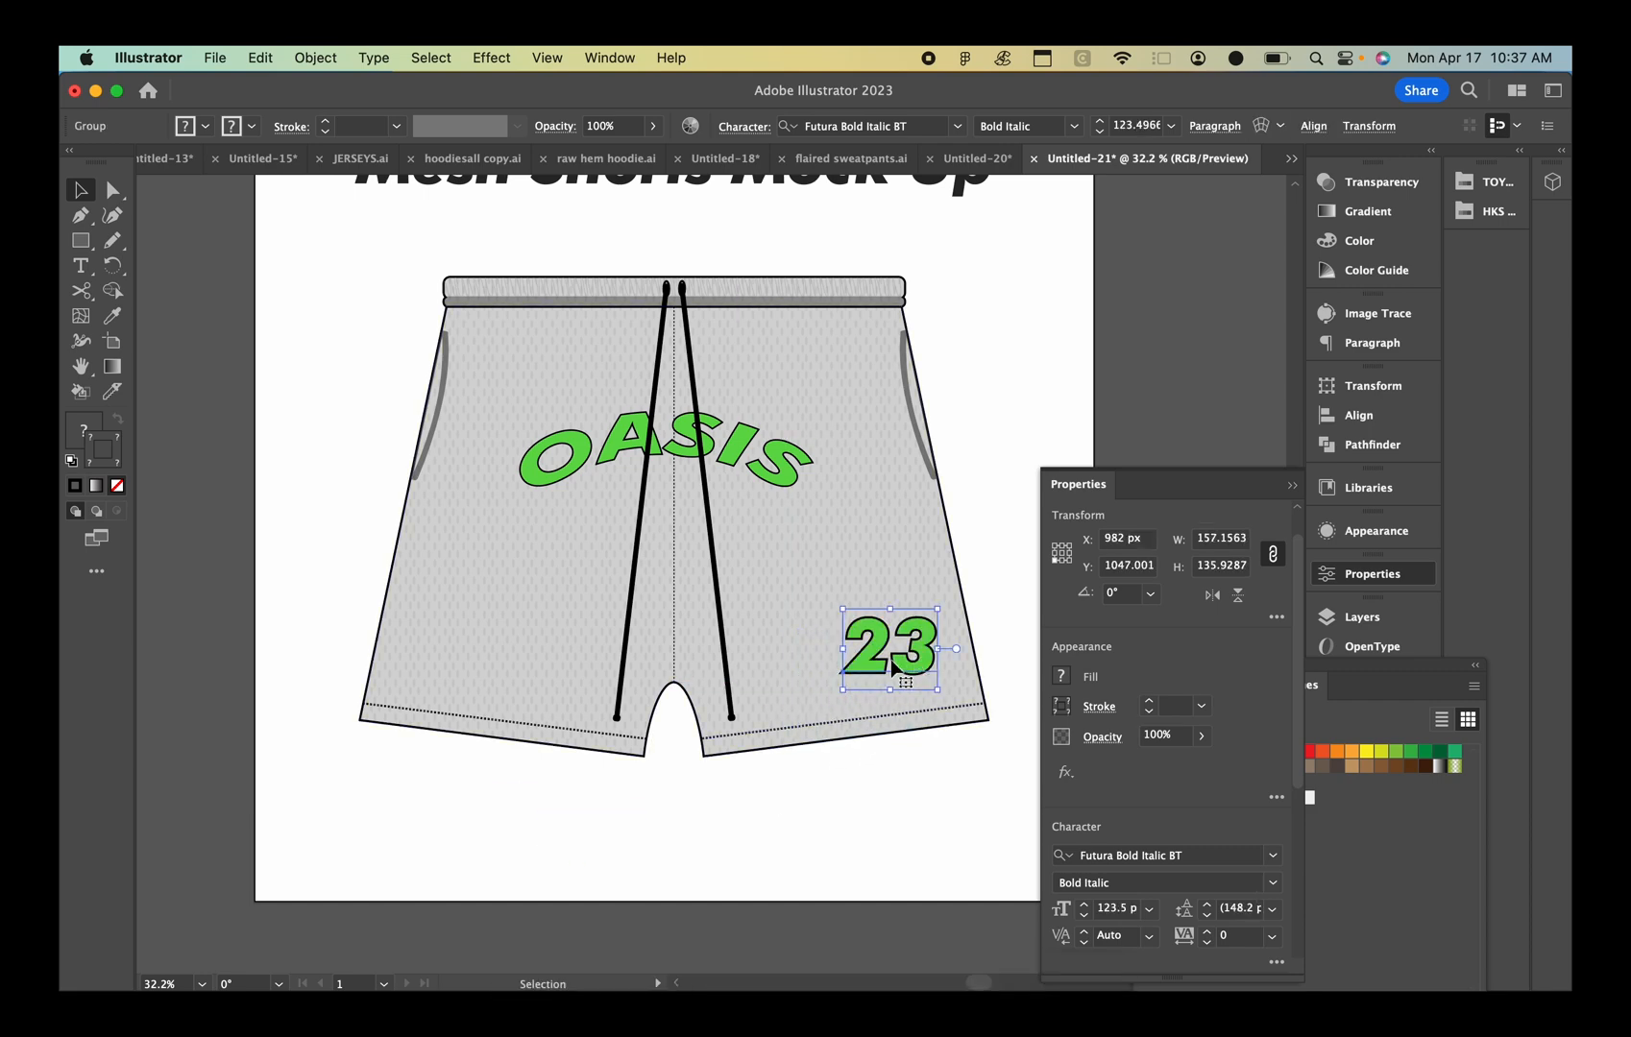
pyautogui.doubleClick(888, 660)
pyautogui.doubleClick(862, 773)
pyautogui.doubleClick(888, 661)
pyautogui.moveTo(898, 655)
pyautogui.mouseDown()
pyautogui.moveTo(867, 655)
pyautogui.moveTo(946, 643)
pyautogui.moveTo(875, 664)
pyautogui.mouseUp()
pyautogui.press('super+z')
pyautogui.press('super+z')
pyautogui.press('super+z')
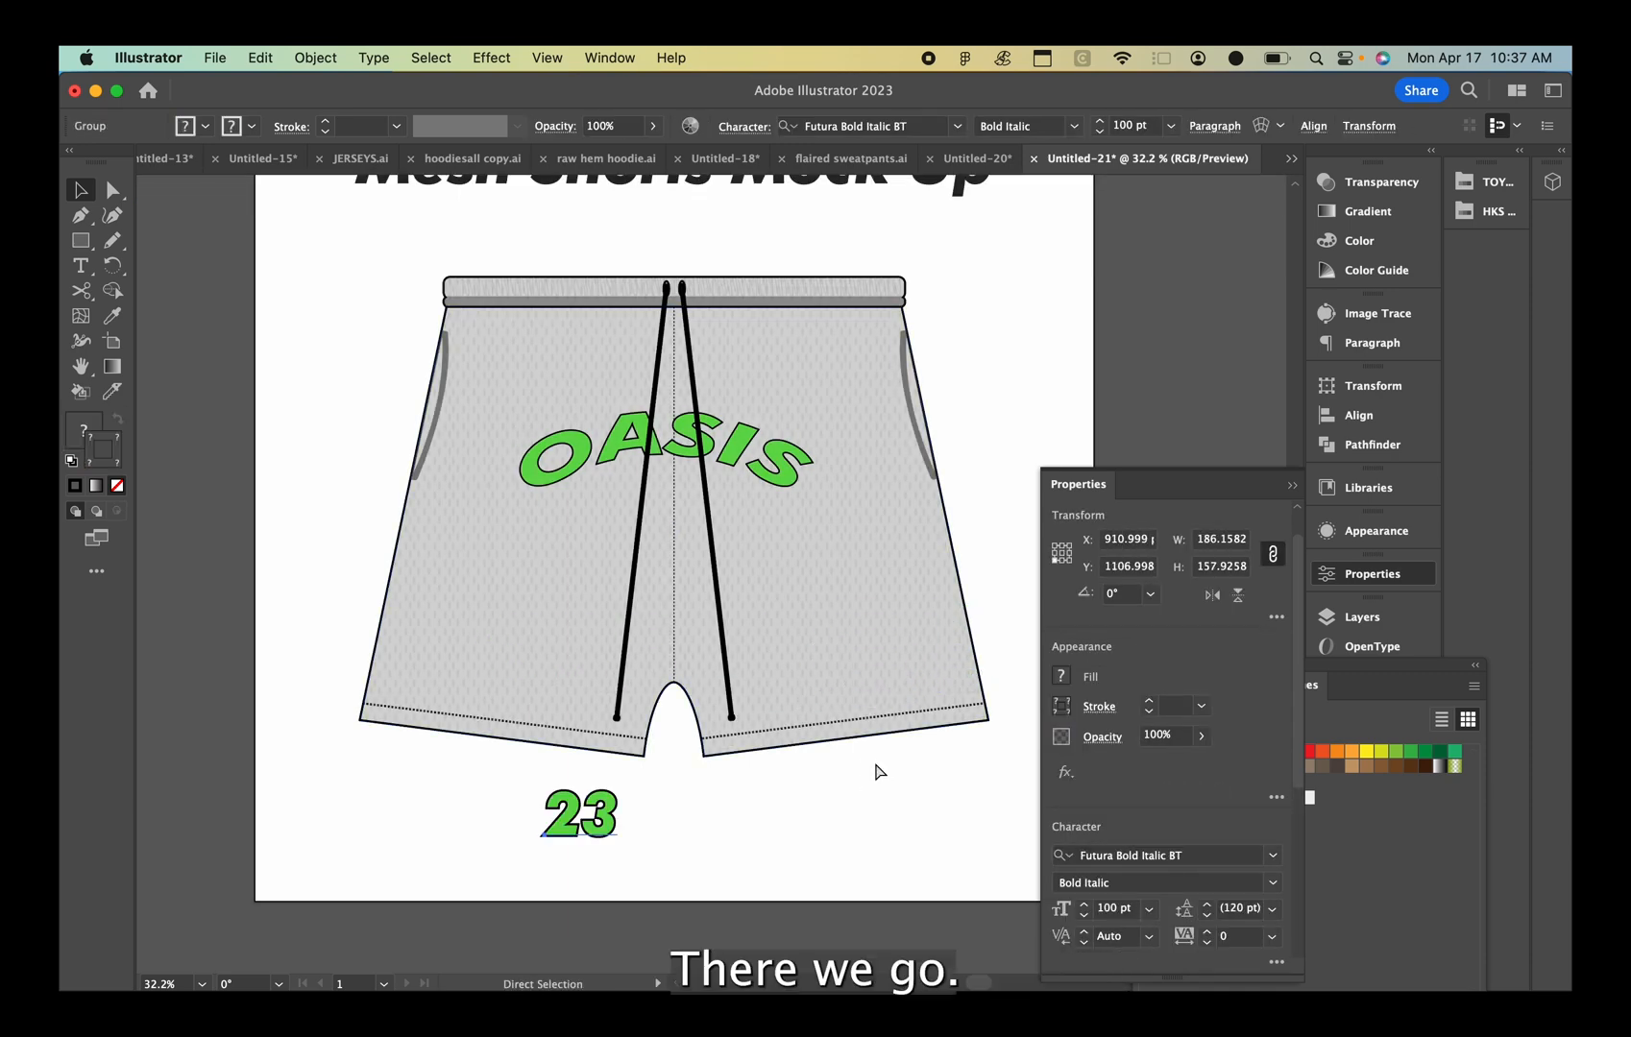
# Move the grouped 23 onto the outer lower corner of the shorts' left leg, just above the hem seam
pyautogui.click(1428, 623)
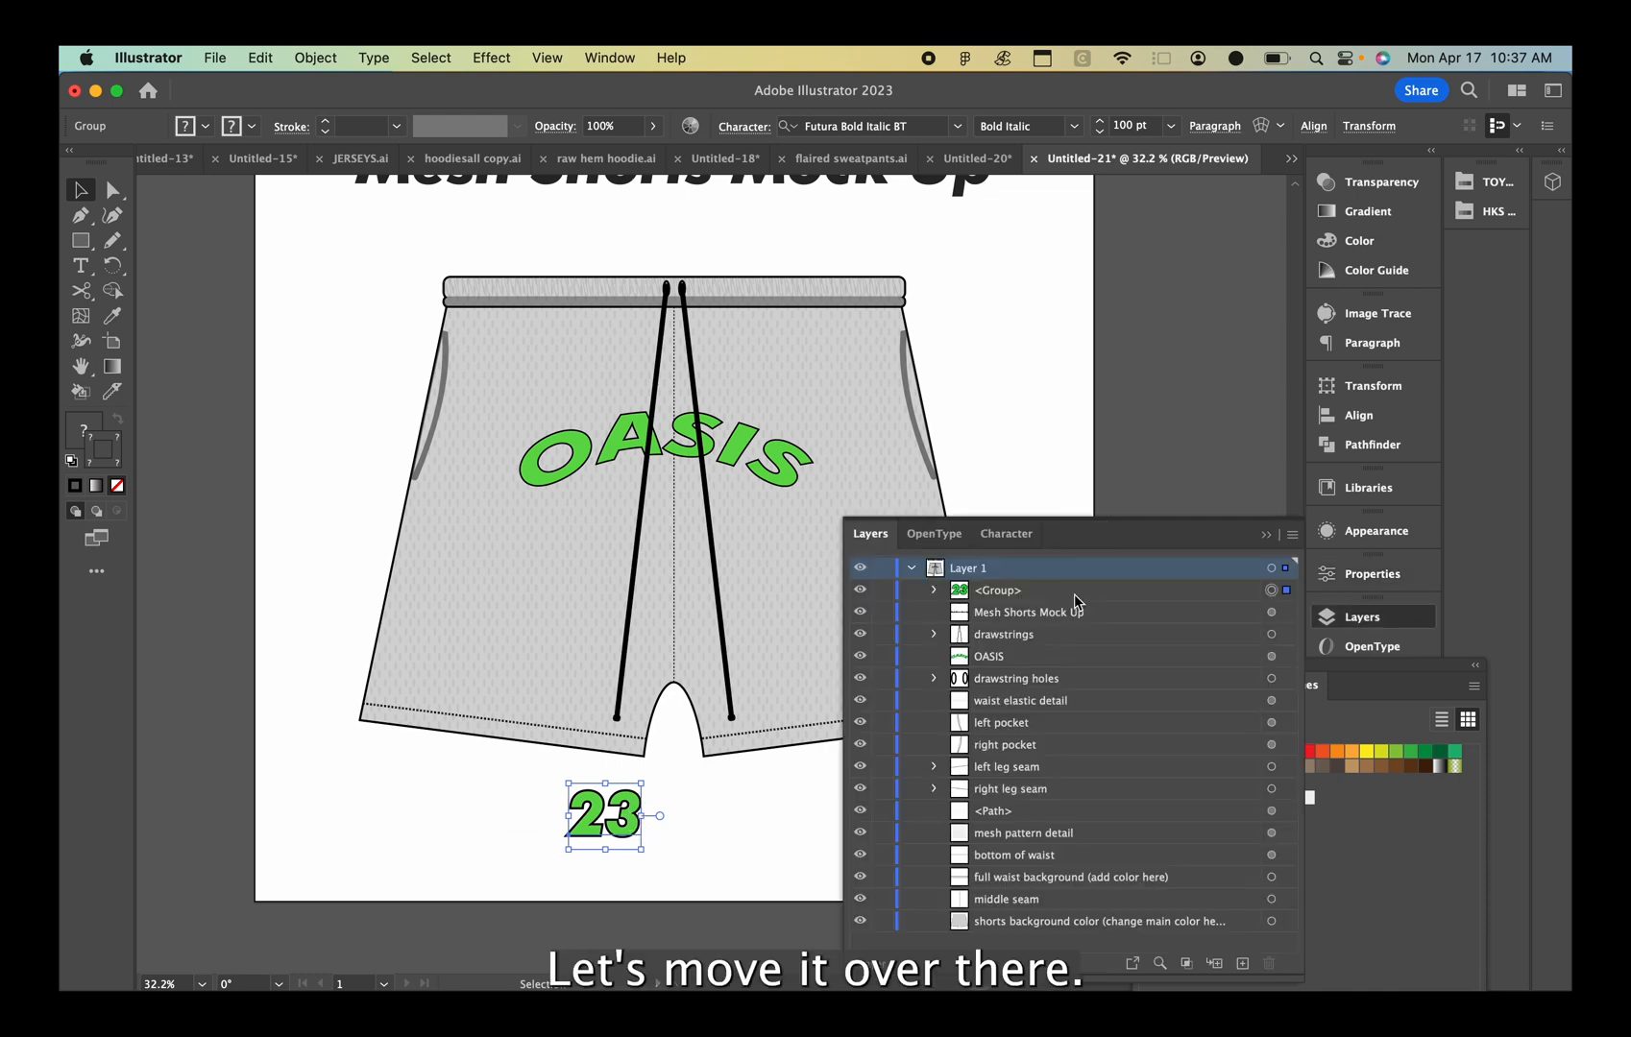
pyautogui.click(688, 897)
pyautogui.moveTo(625, 844); pyautogui.dragTo(481, 629)
pyautogui.click(468, 795)
pyautogui.click(1268, 529)
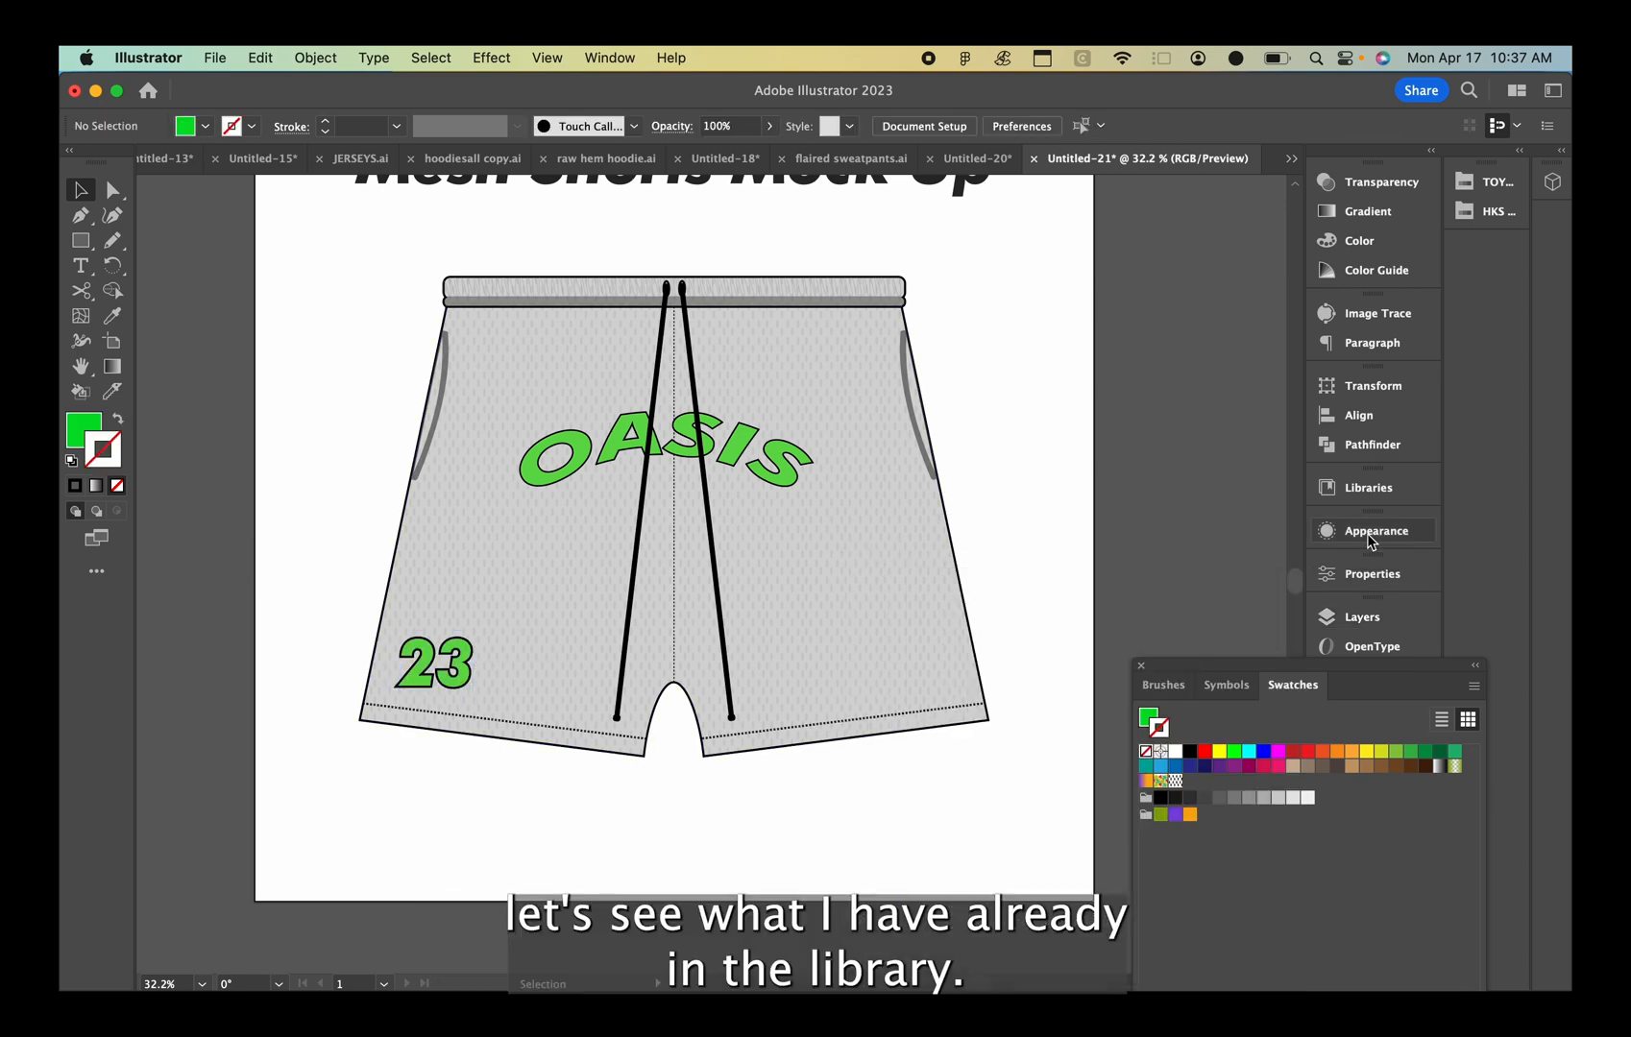
# Place the Monarch butterfly silhouettes image from the library and move it below the artboard
pyautogui.click(1371, 489)
pyautogui.scroll(5, 1200, 728)
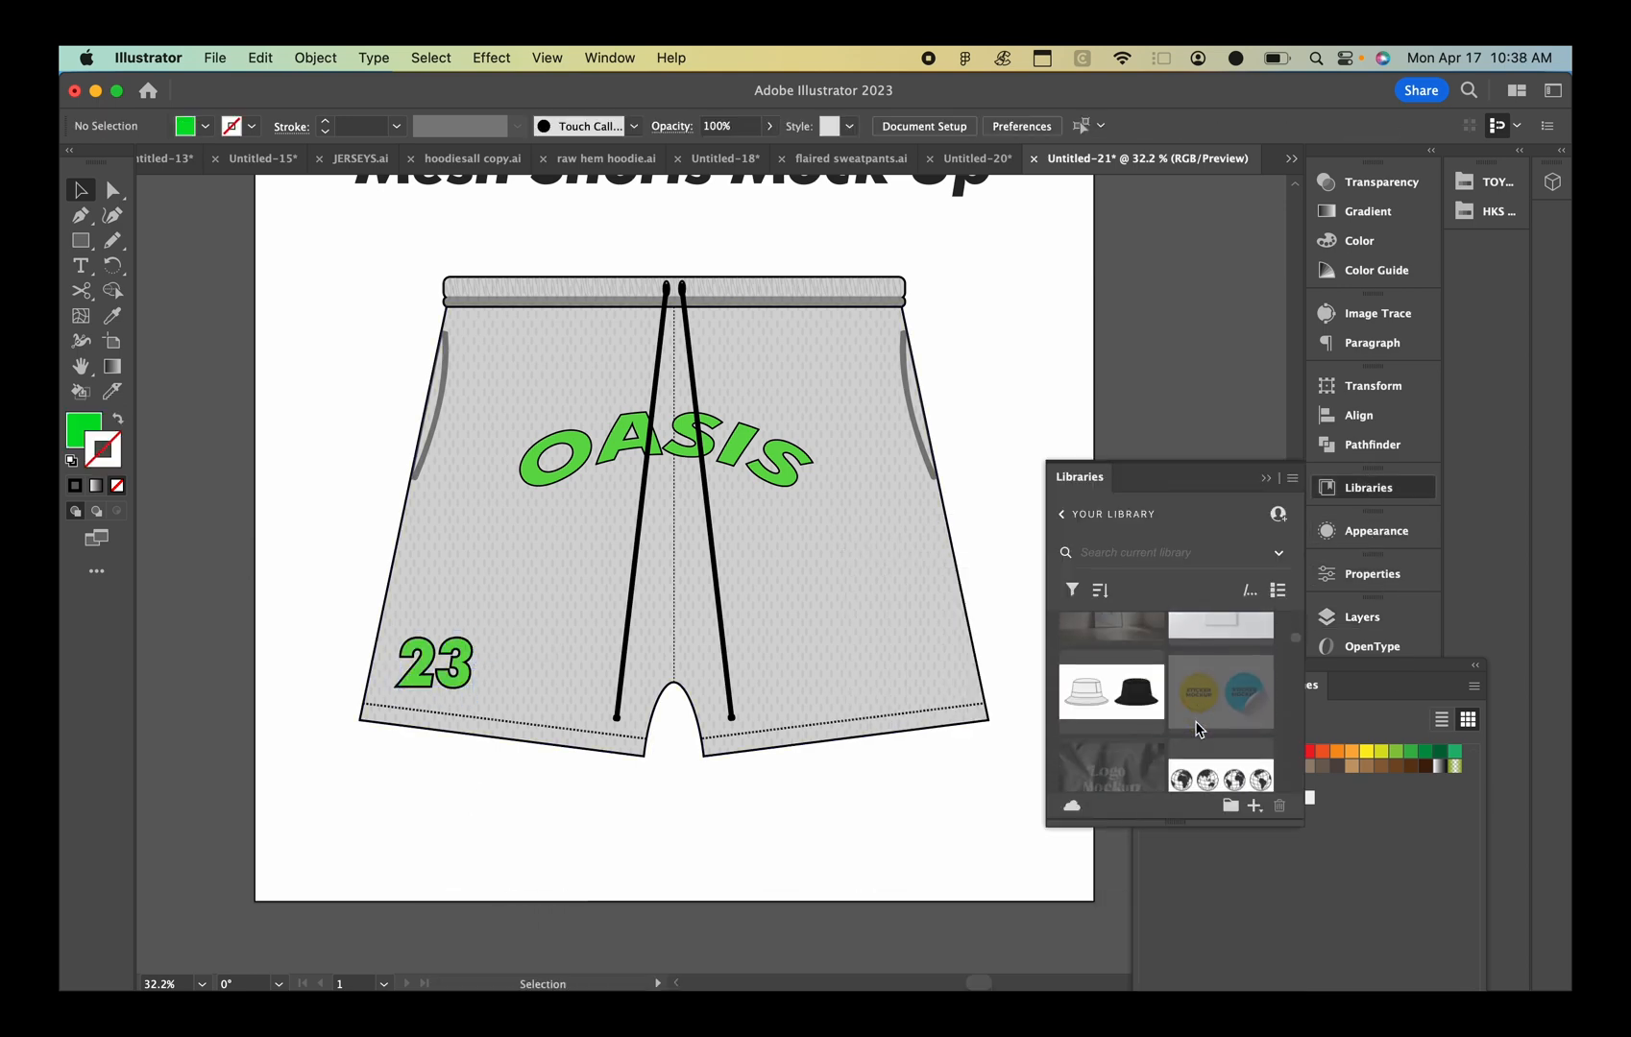
pyautogui.scroll(-5, 1201, 711)
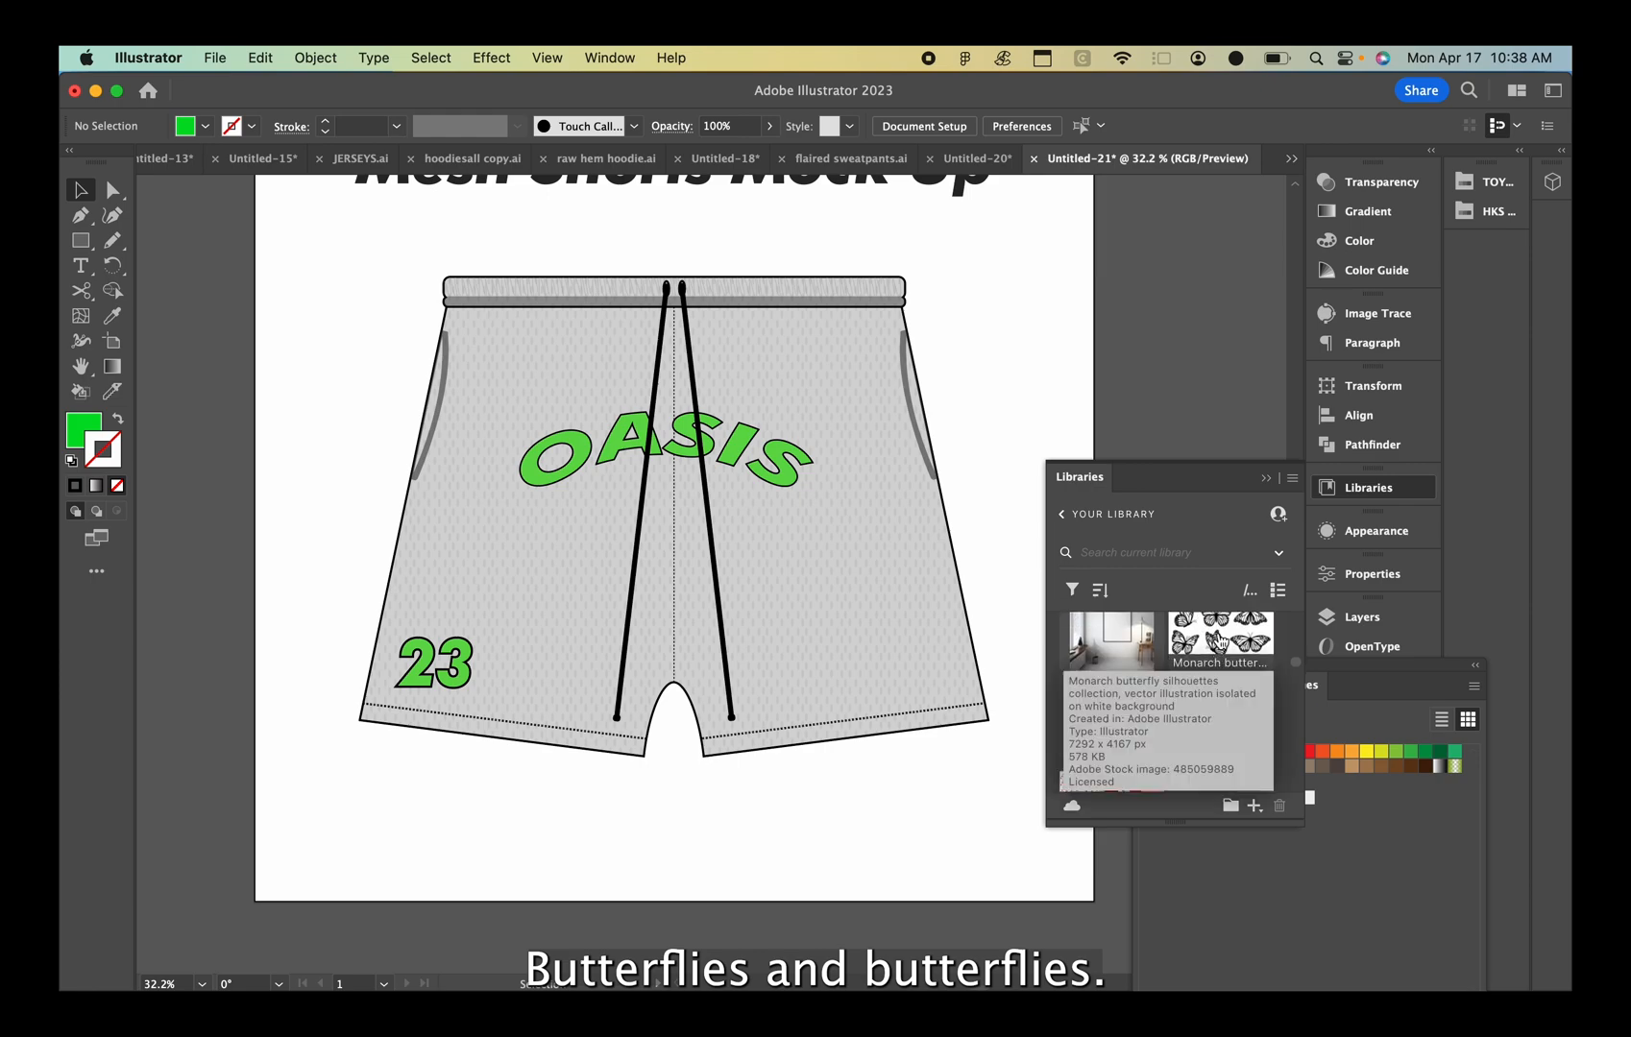
pyautogui.moveTo(1218, 642); pyautogui.dragTo(921, 754)
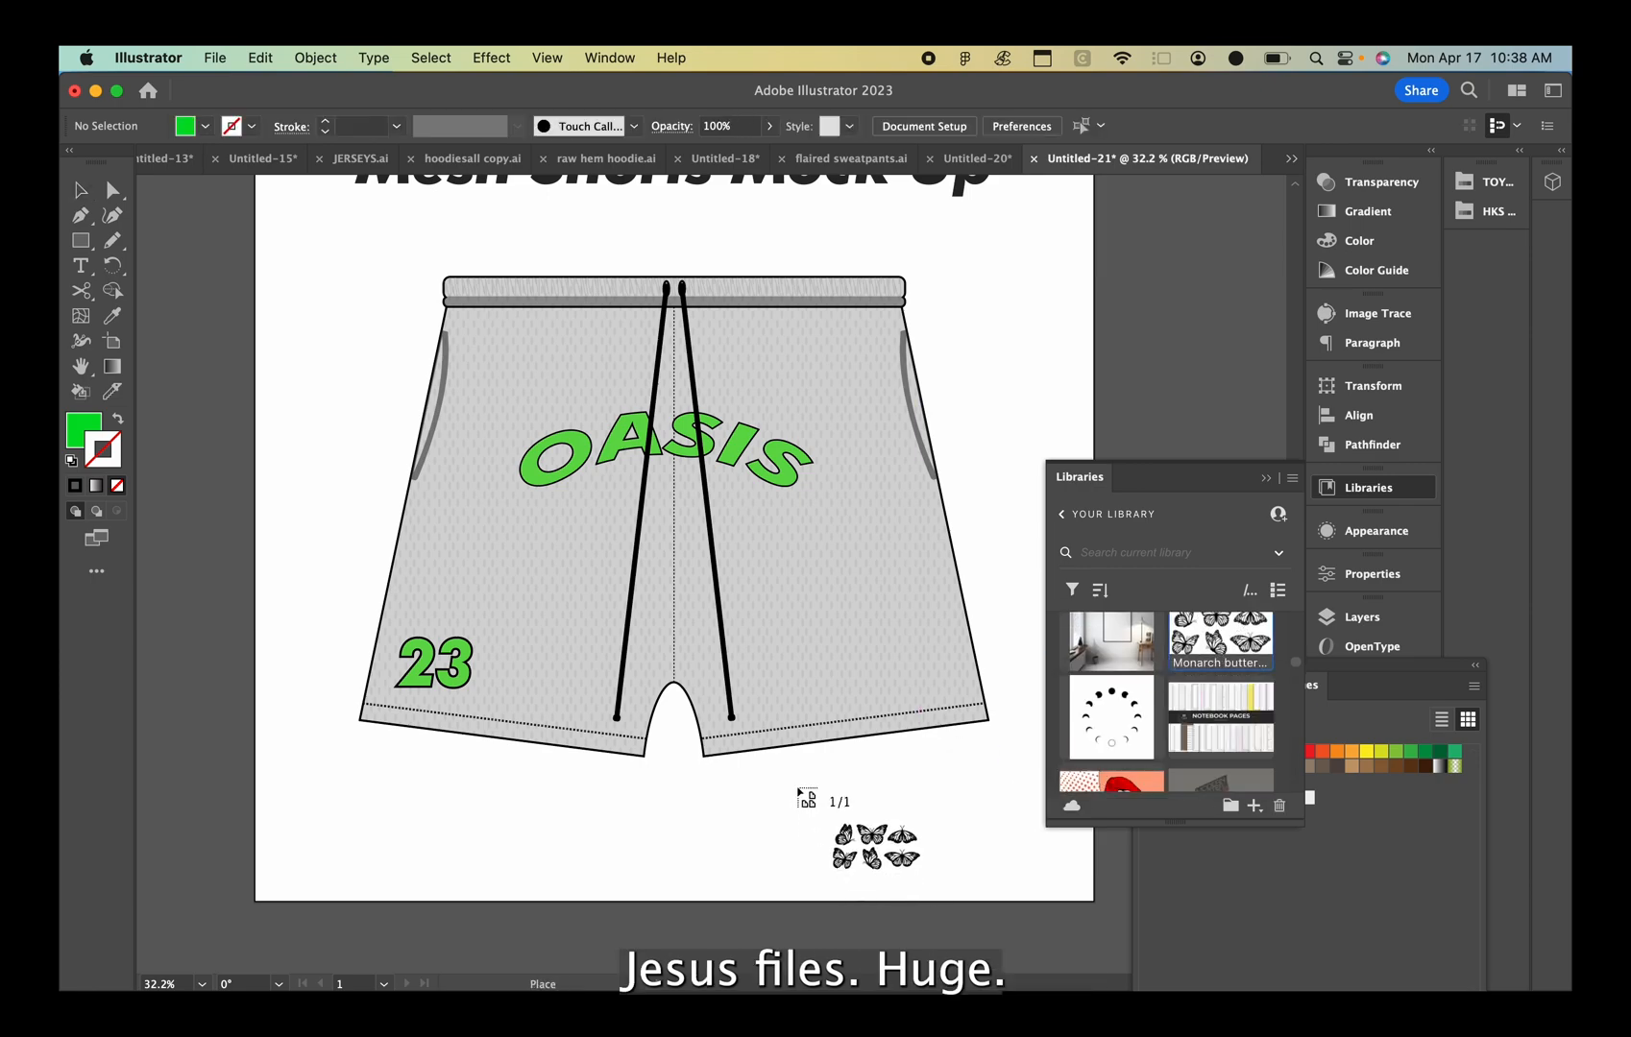
pyautogui.click(797, 785)
pyautogui.moveTo(922, 872); pyautogui.dragTo(610, 475)
pyautogui.moveTo(849, 755); pyautogui.dragTo(570, 483)
pyautogui.scroll(-5, 559, 482)
pyautogui.moveTo(688, 491); pyautogui.dragTo(639, 673)
# Trace and expand the butterfly image, ungroup the result, and delete its white background
pyautogui.click(315, 57)
pyautogui.moveTo(346, 815)
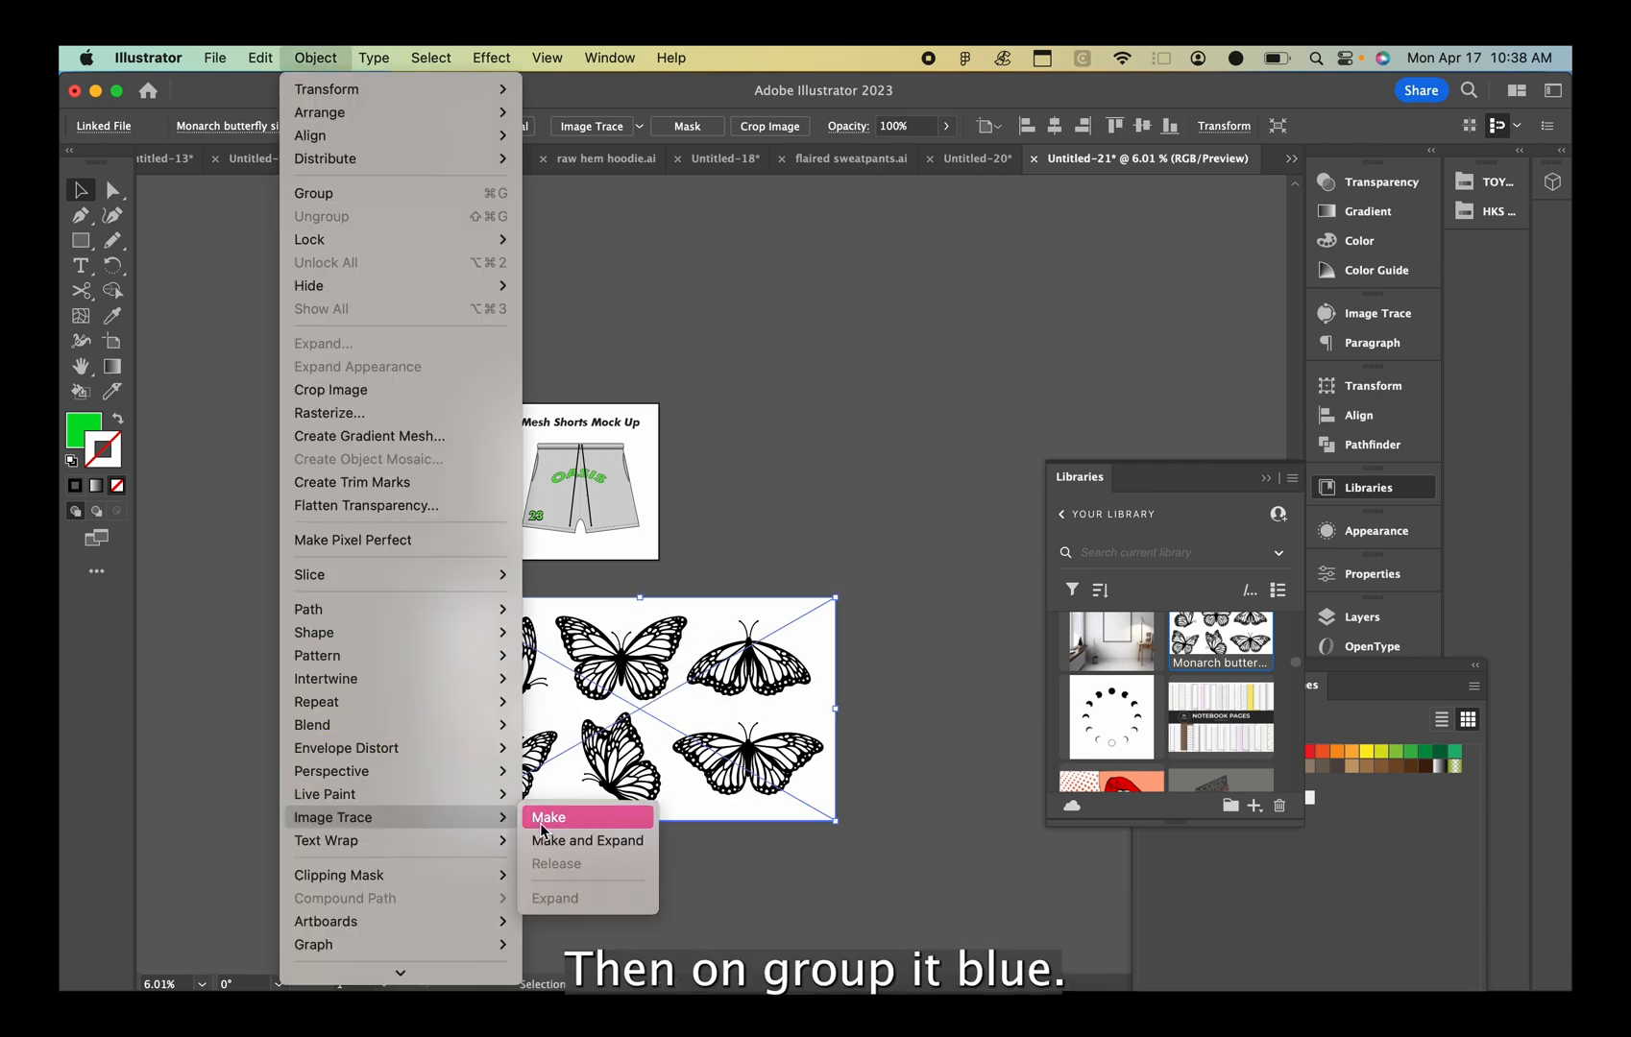
pyautogui.click(547, 842)
pyautogui.rightClick(588, 769)
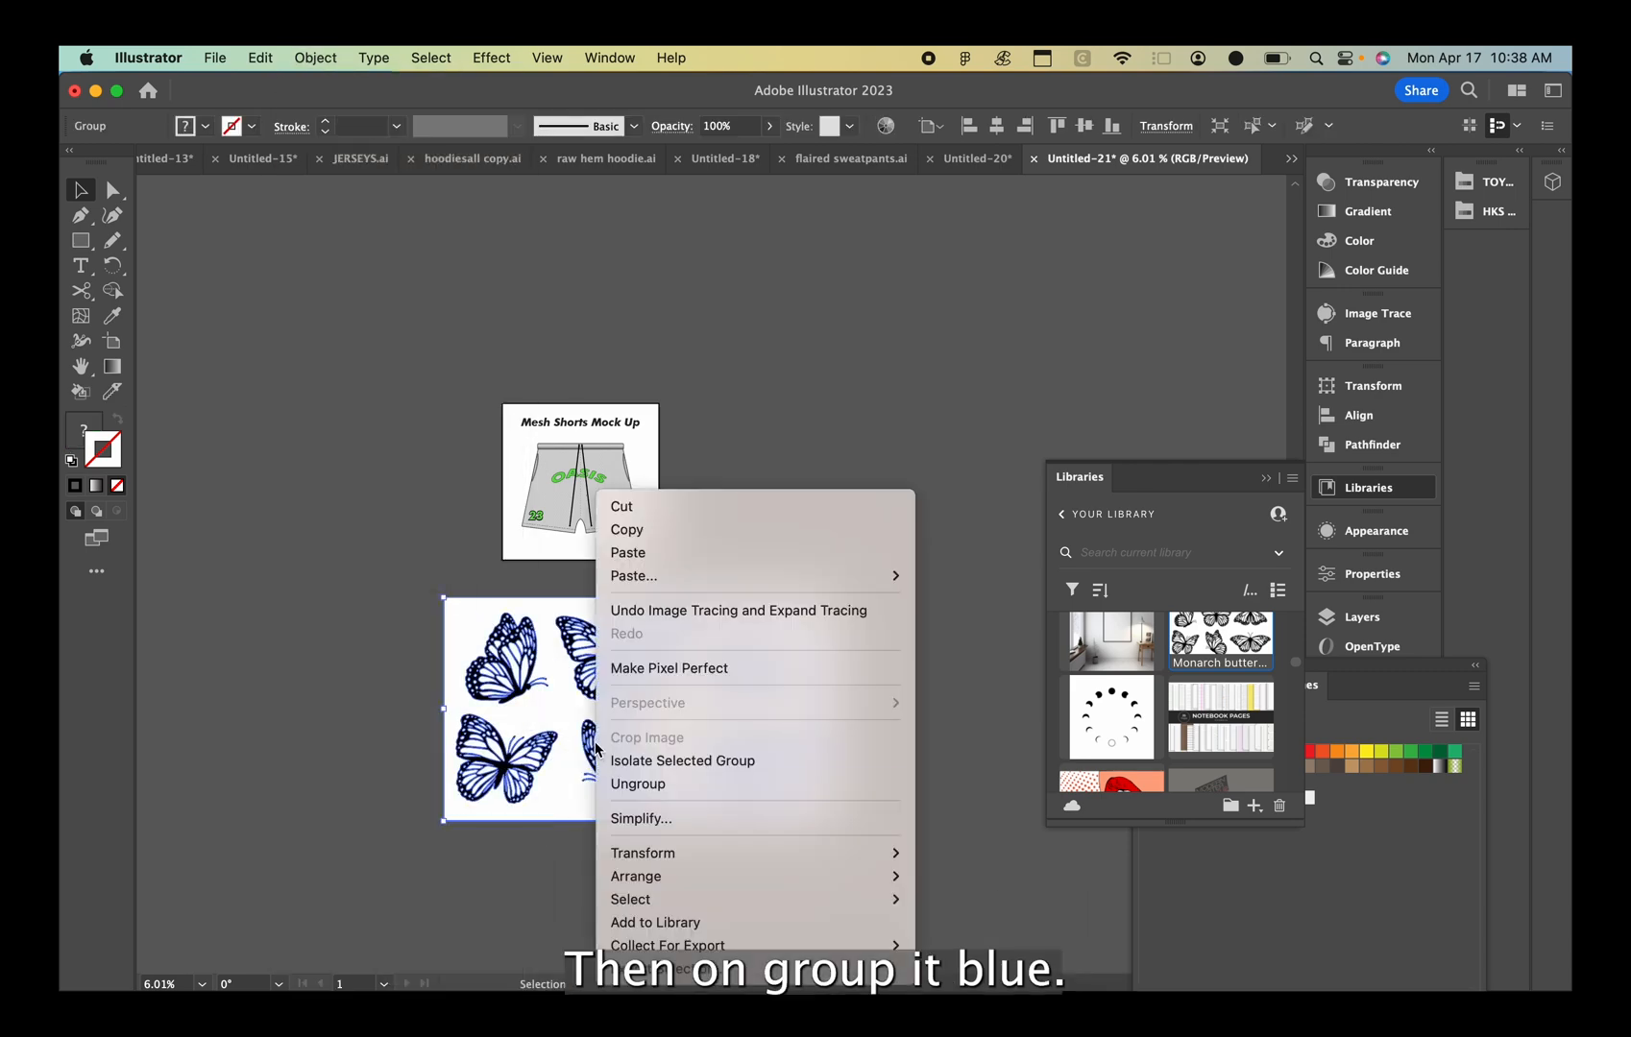
pyautogui.click(633, 791)
pyautogui.press('Delete')
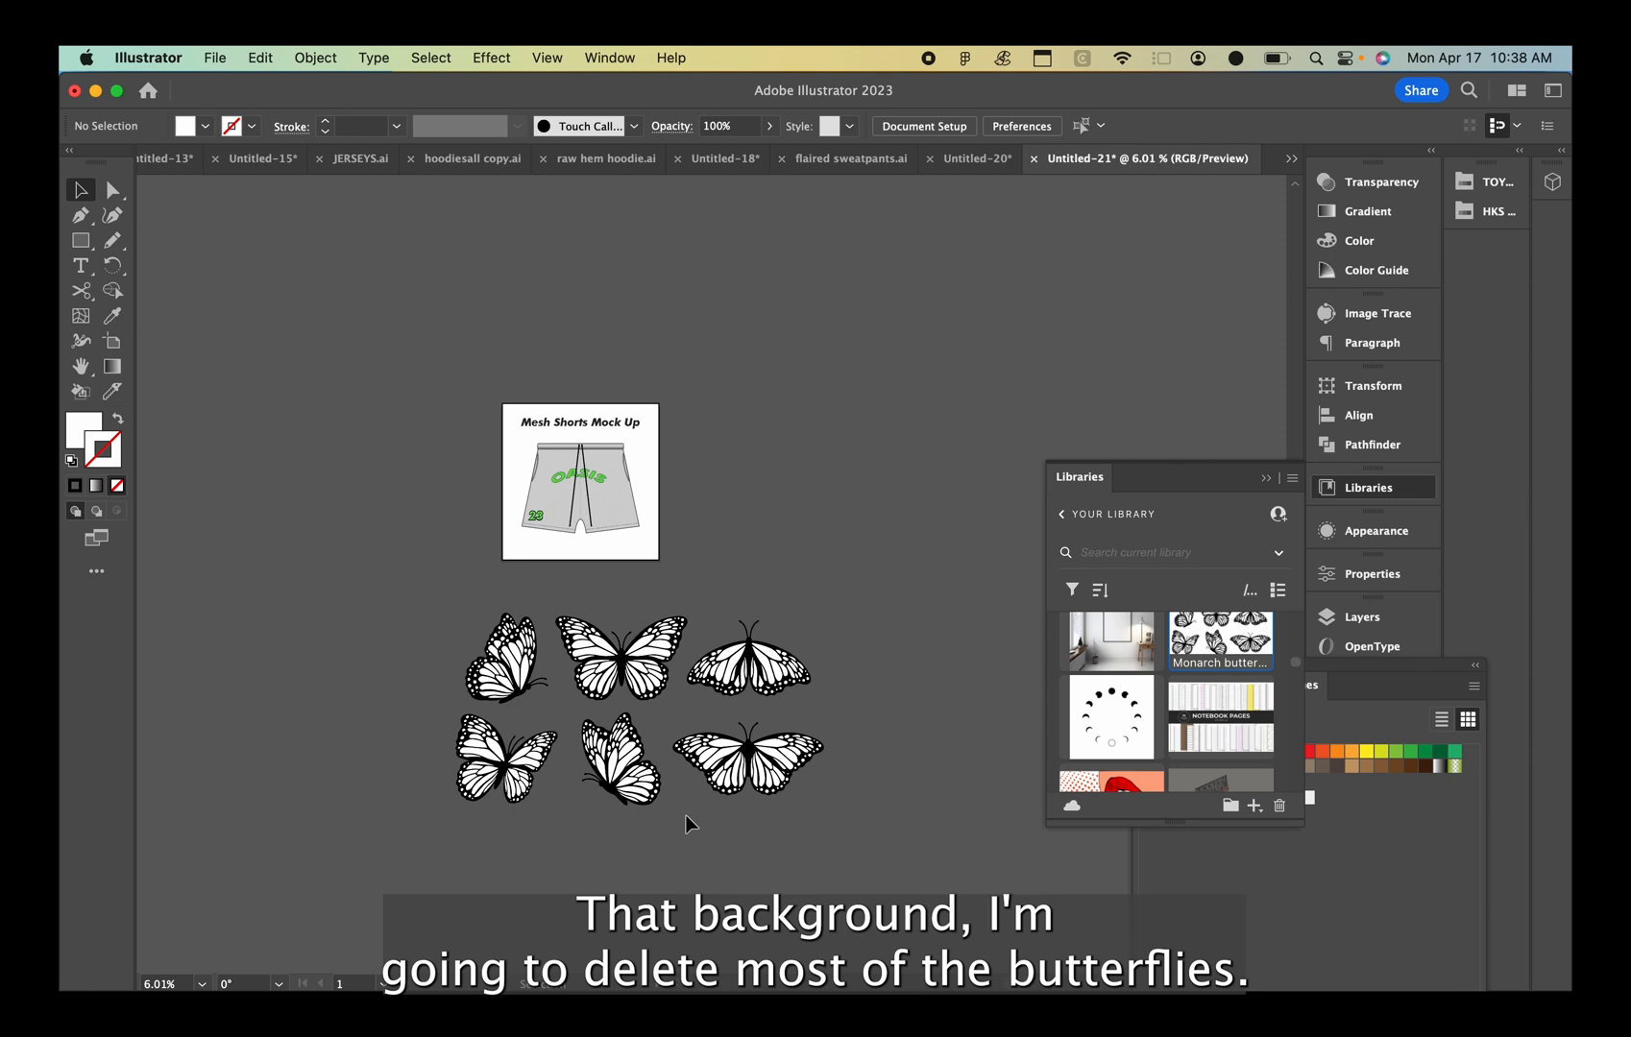
# Delete the two rightmost butterflies and the upper-left one, and select the upper-middle butterfly's white wing shapes
pyautogui.moveTo(702, 845); pyautogui.dragTo(676, 850)
pyautogui.press('Delete')
pyautogui.moveTo(407, 614); pyautogui.dragTo(550, 704)
pyautogui.press('Delete')
pyautogui.moveTo(535, 608); pyautogui.dragTo(701, 705)
# Try to fill the selected butterfly wing shapes with green 00dd24
pyautogui.doubleClick(80, 437)
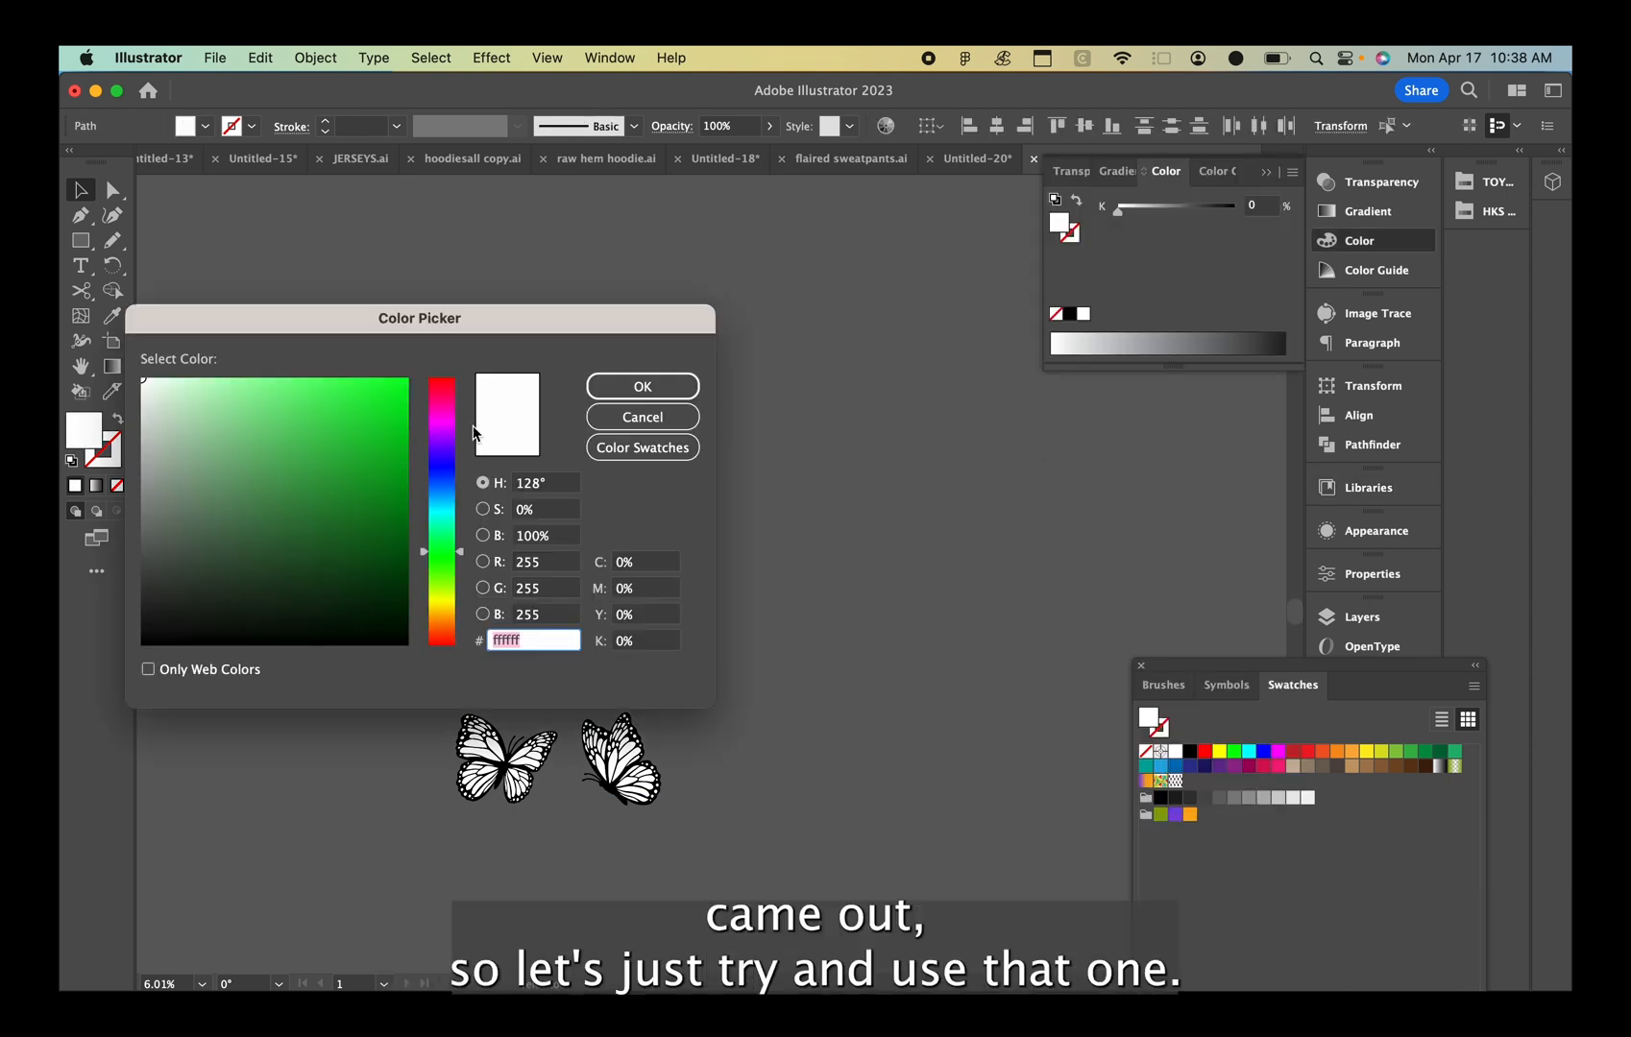
pyautogui.click(640, 382)
pyautogui.doubleClick(85, 445)
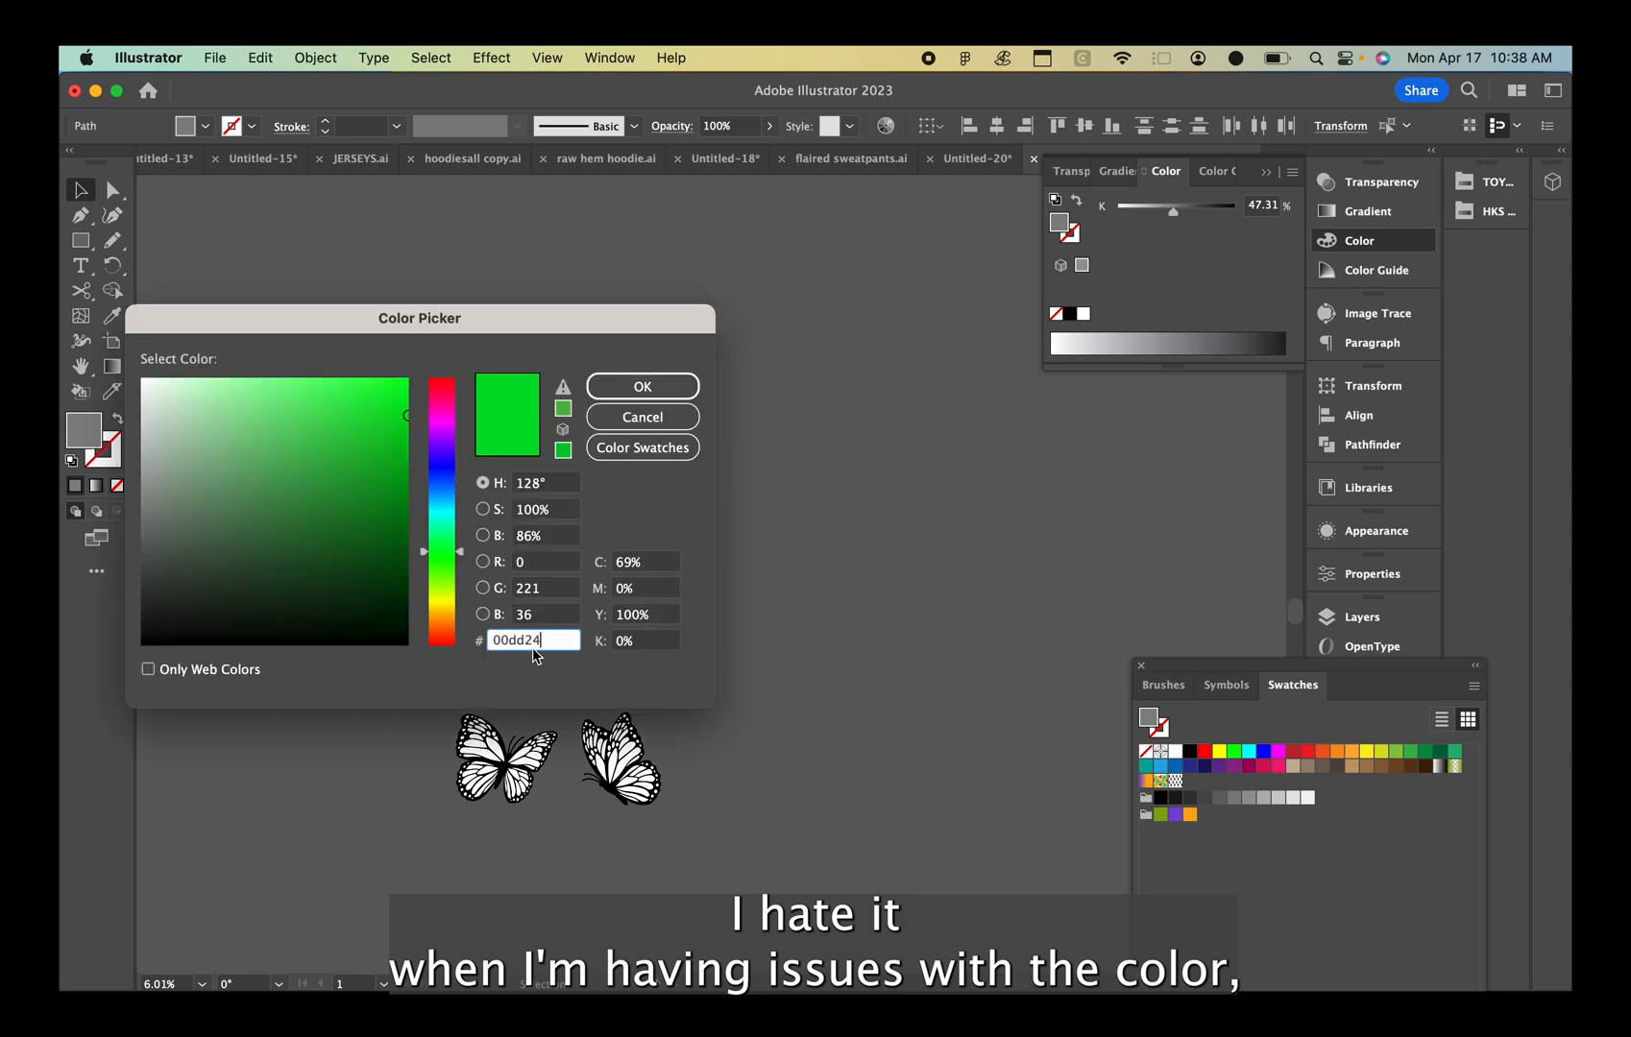
pyautogui.click(642, 386)
# Group the butterfly wing shapes, scale the group down, and position it on the shorts' lower right leg
pyautogui.scroll(5, 632, 683)
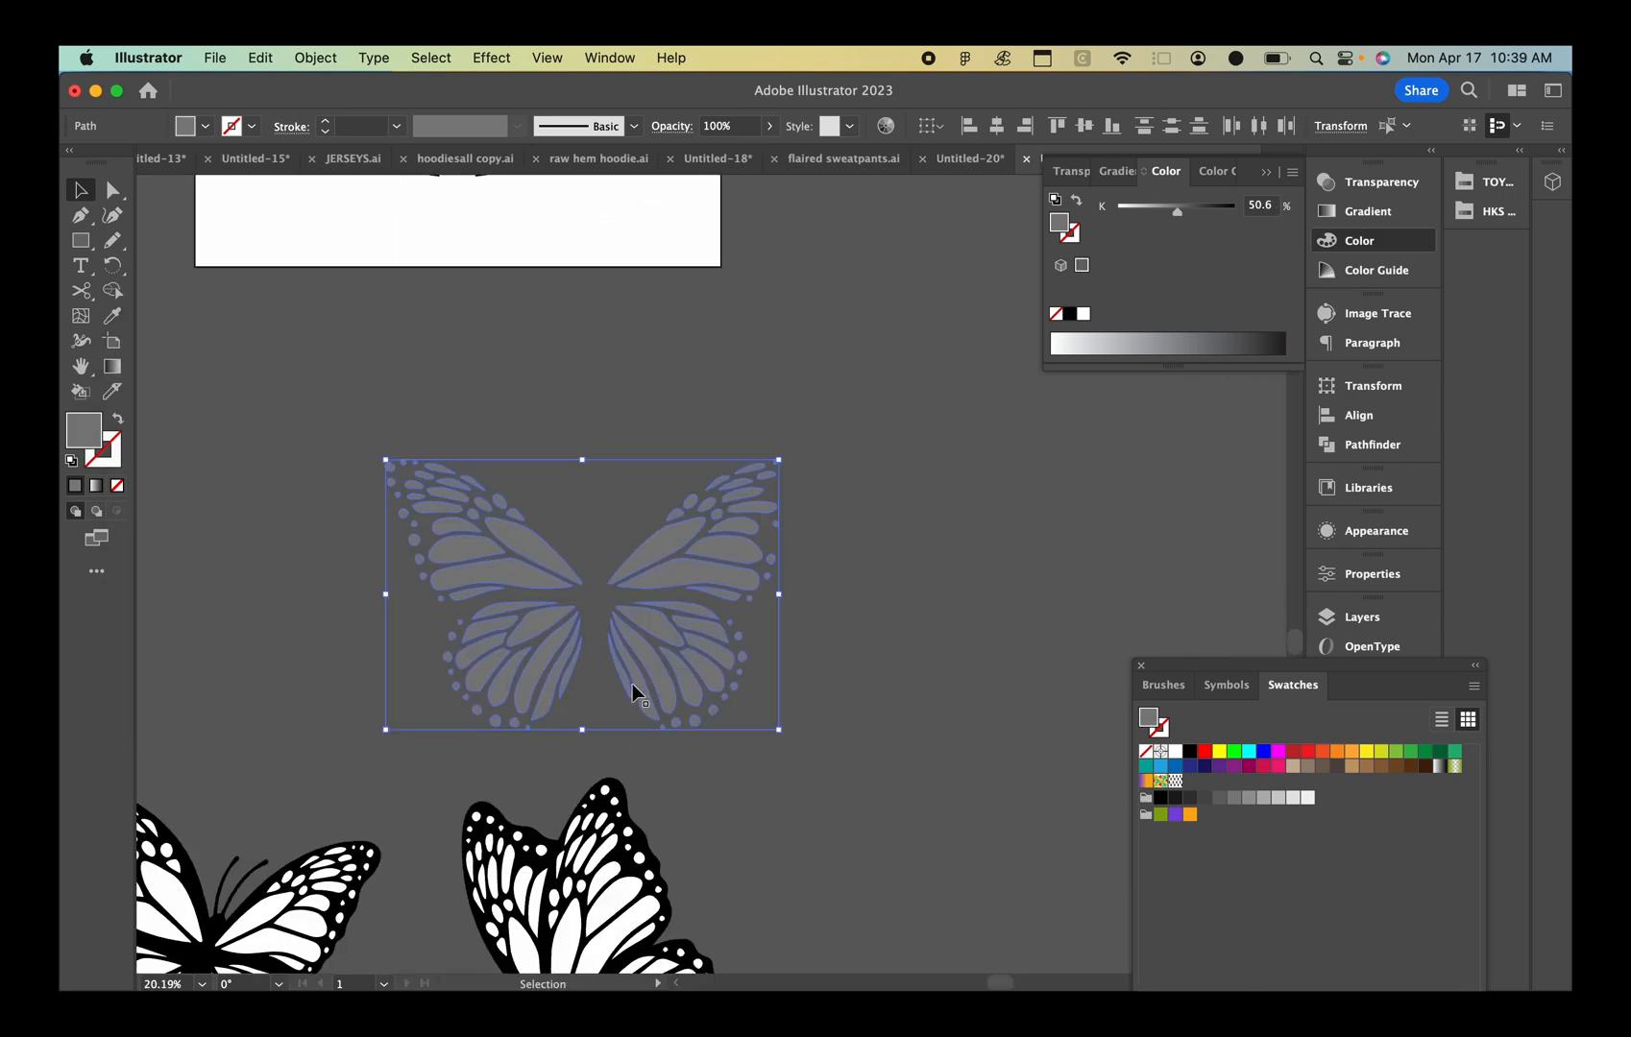
pyautogui.press('super+g')
pyautogui.moveTo(780, 459); pyautogui.dragTo(577, 585)
pyautogui.moveTo(517, 654); pyautogui.dragTo(573, 368)
pyautogui.moveTo(559, 394); pyautogui.dragTo(612, 378)
# Try to recolor the butterfly group with bright green 00ff36 and with a shade from the grayscale ramp
pyautogui.doubleClick(1061, 221)
pyautogui.moveTo(392, 432); pyautogui.dragTo(431, 362)
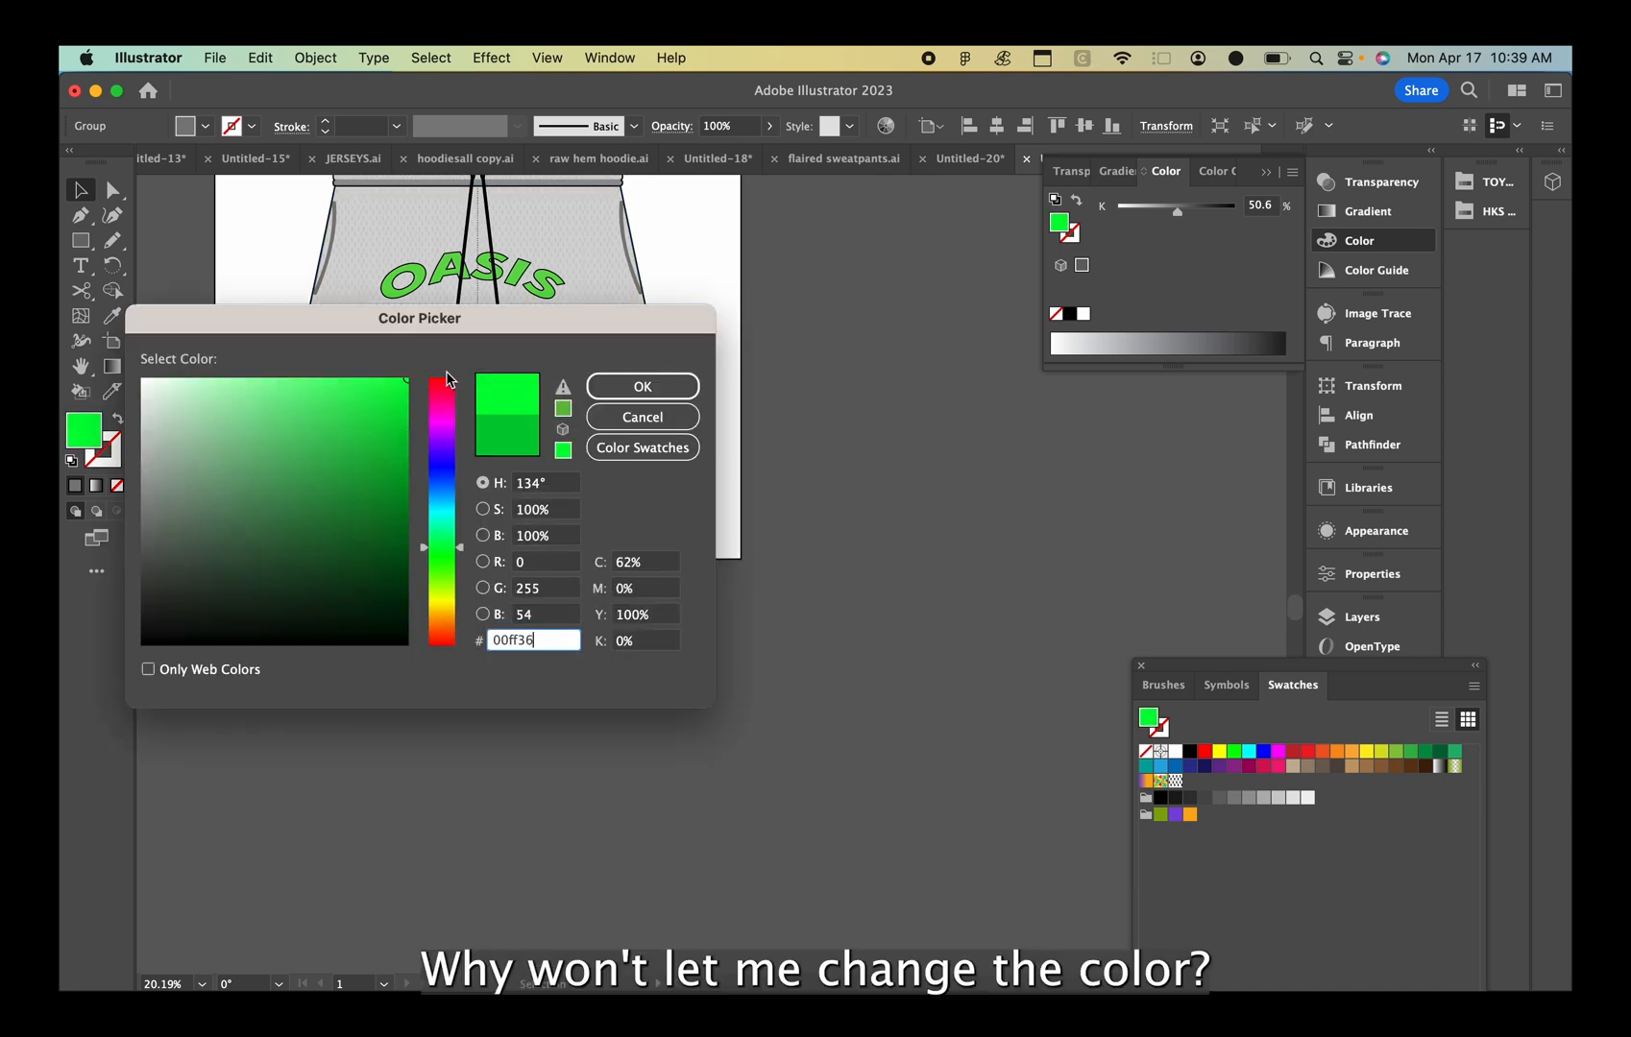
pyautogui.click(642, 384)
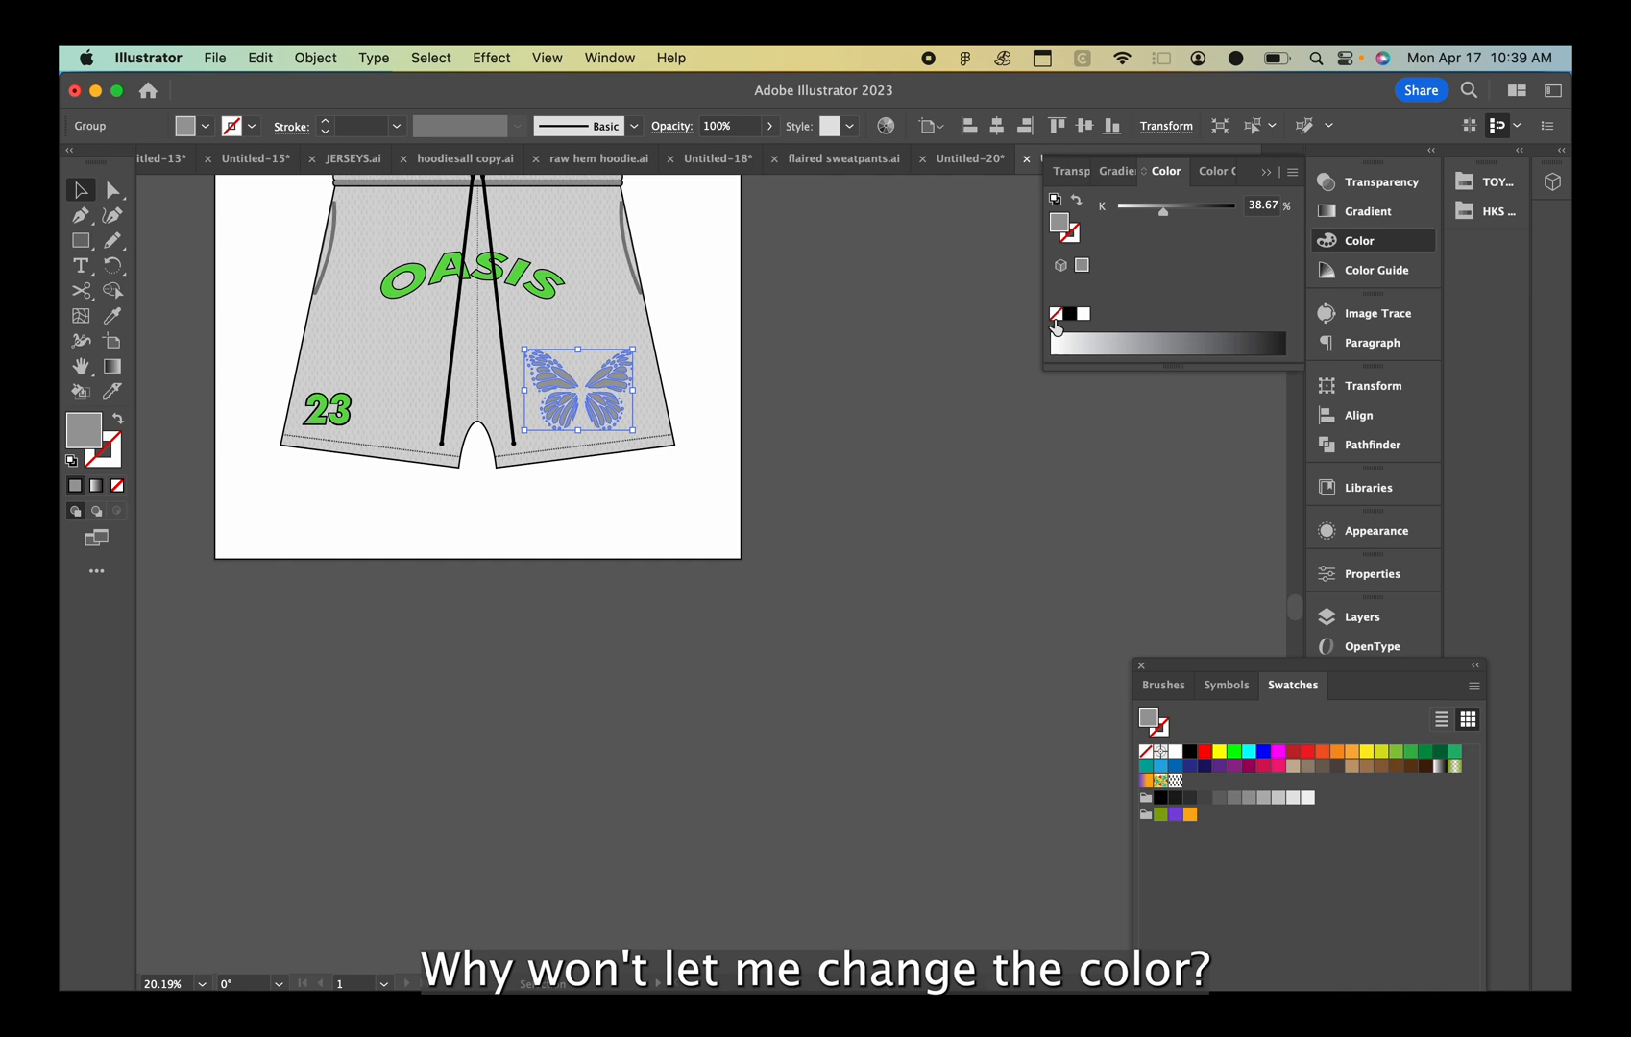
pyautogui.click(1178, 344)
# Reset the butterfly group to the default fill and stroke, try blue and red, and fill it with green 39b54a
pyautogui.click(1056, 199)
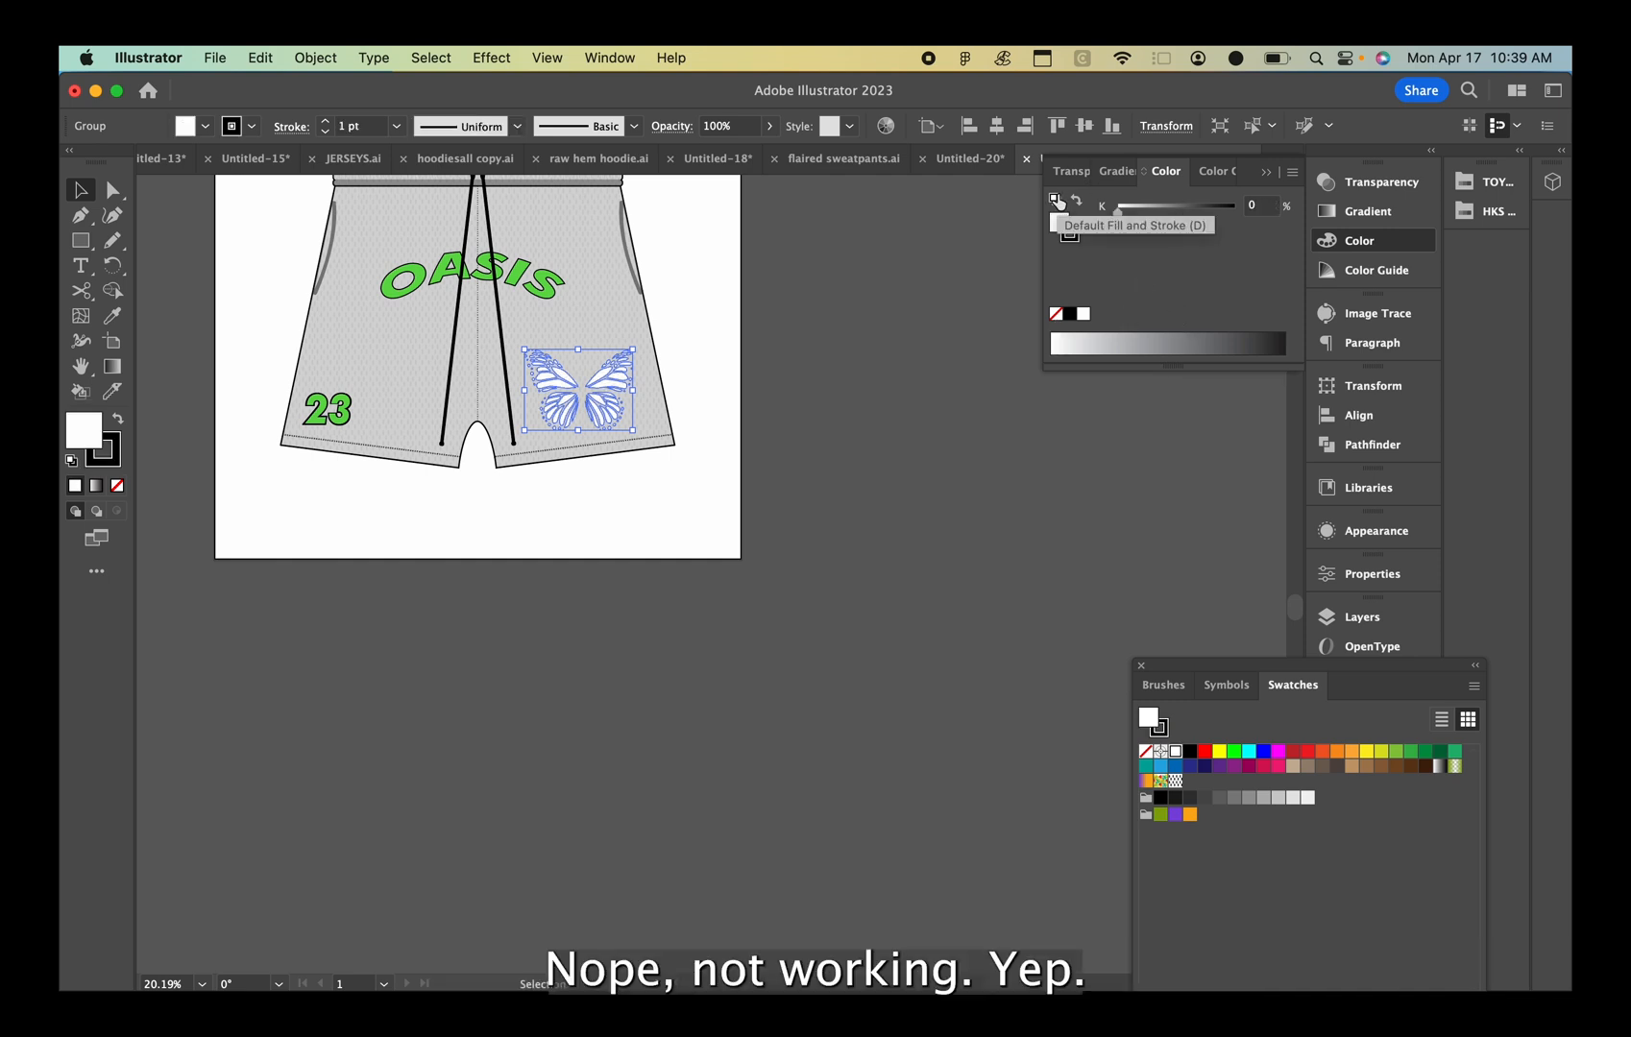
pyautogui.click(1206, 173)
pyautogui.click(610, 58)
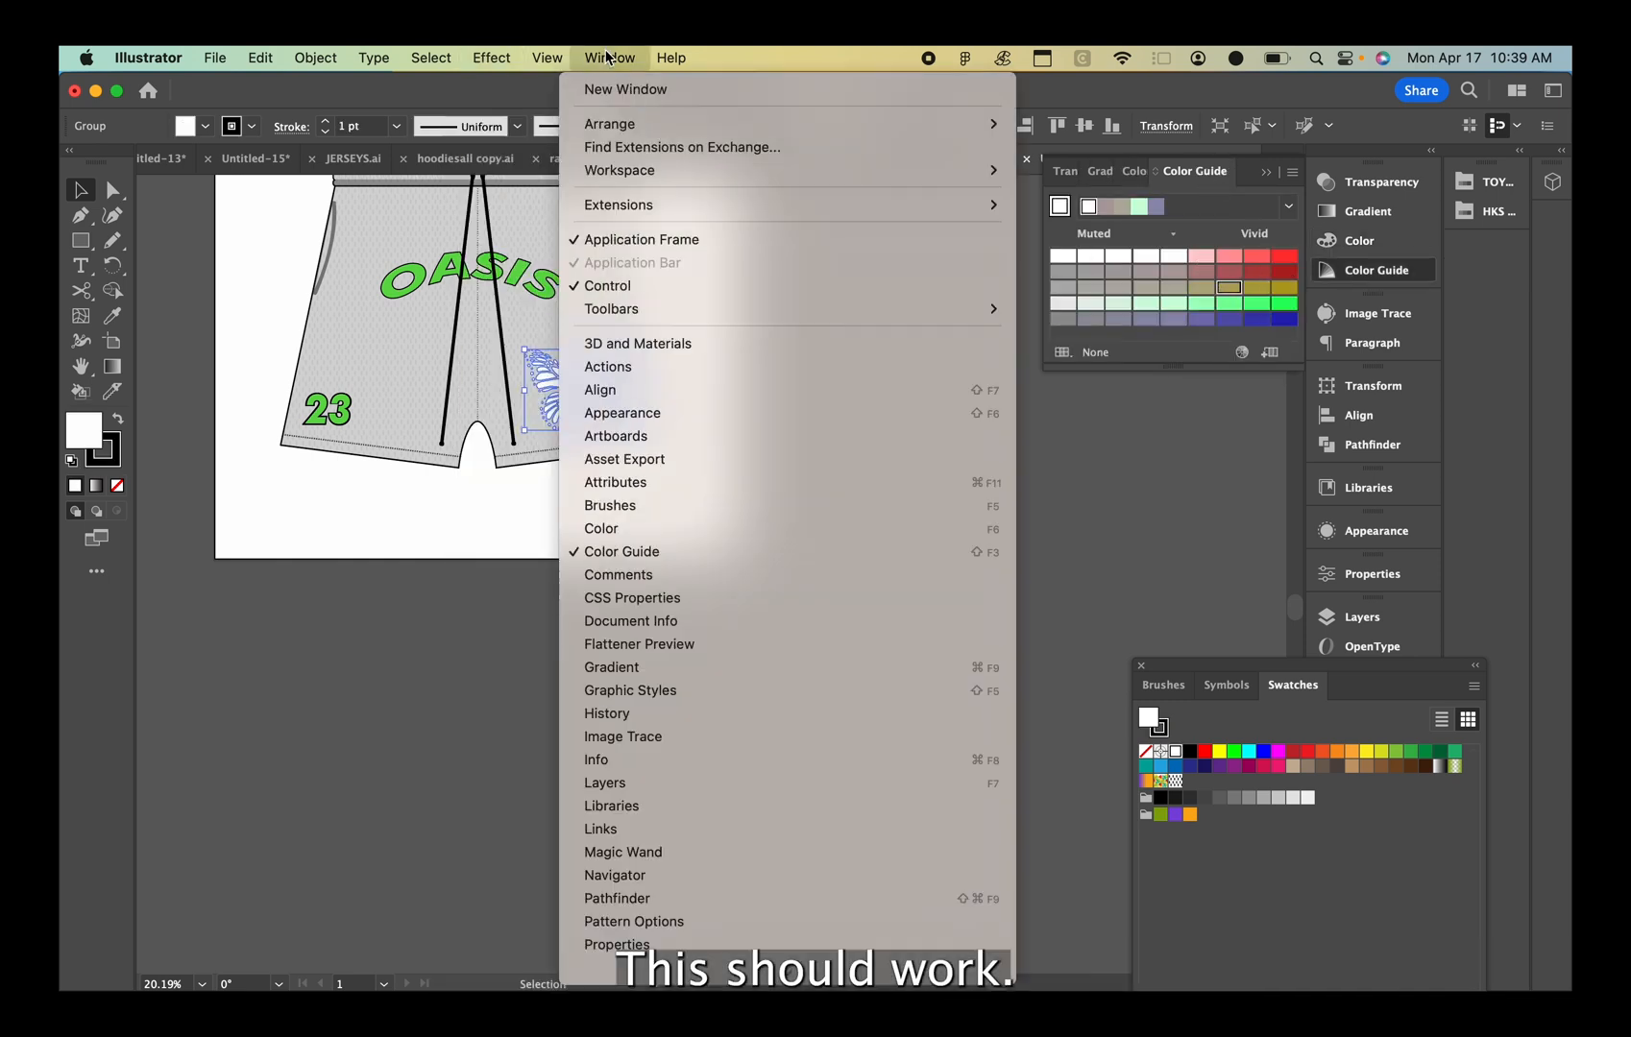
pyautogui.click(606, 528)
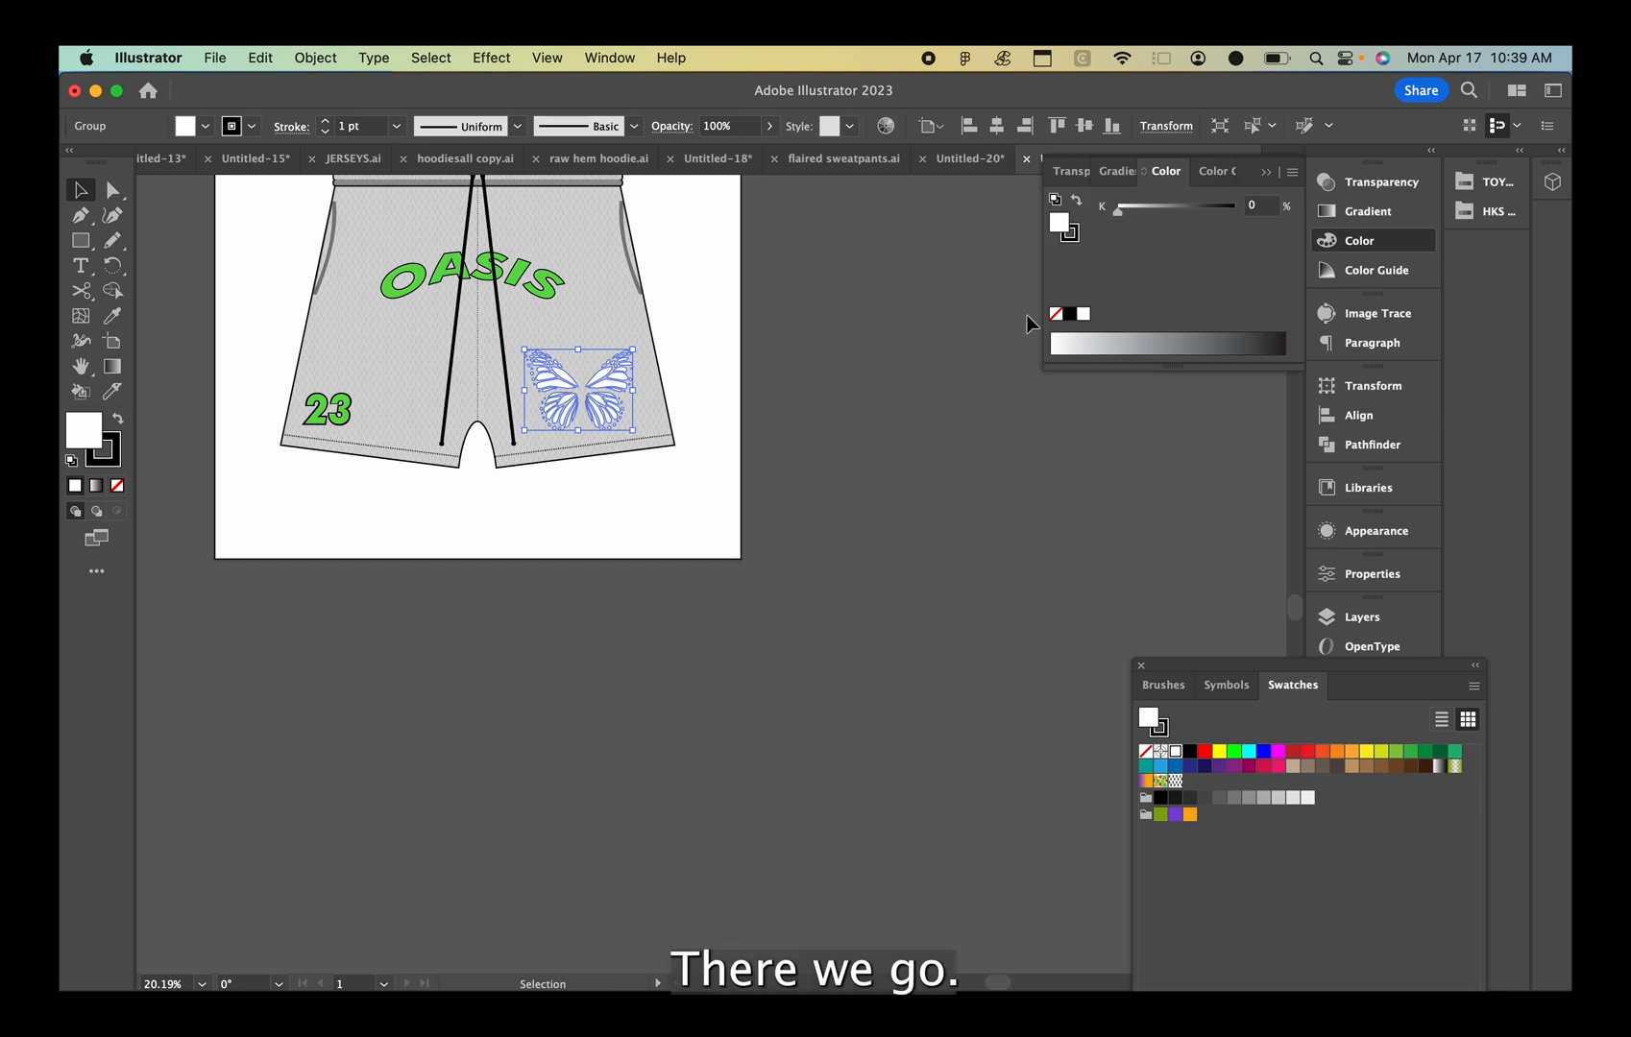
pyautogui.click(1264, 753)
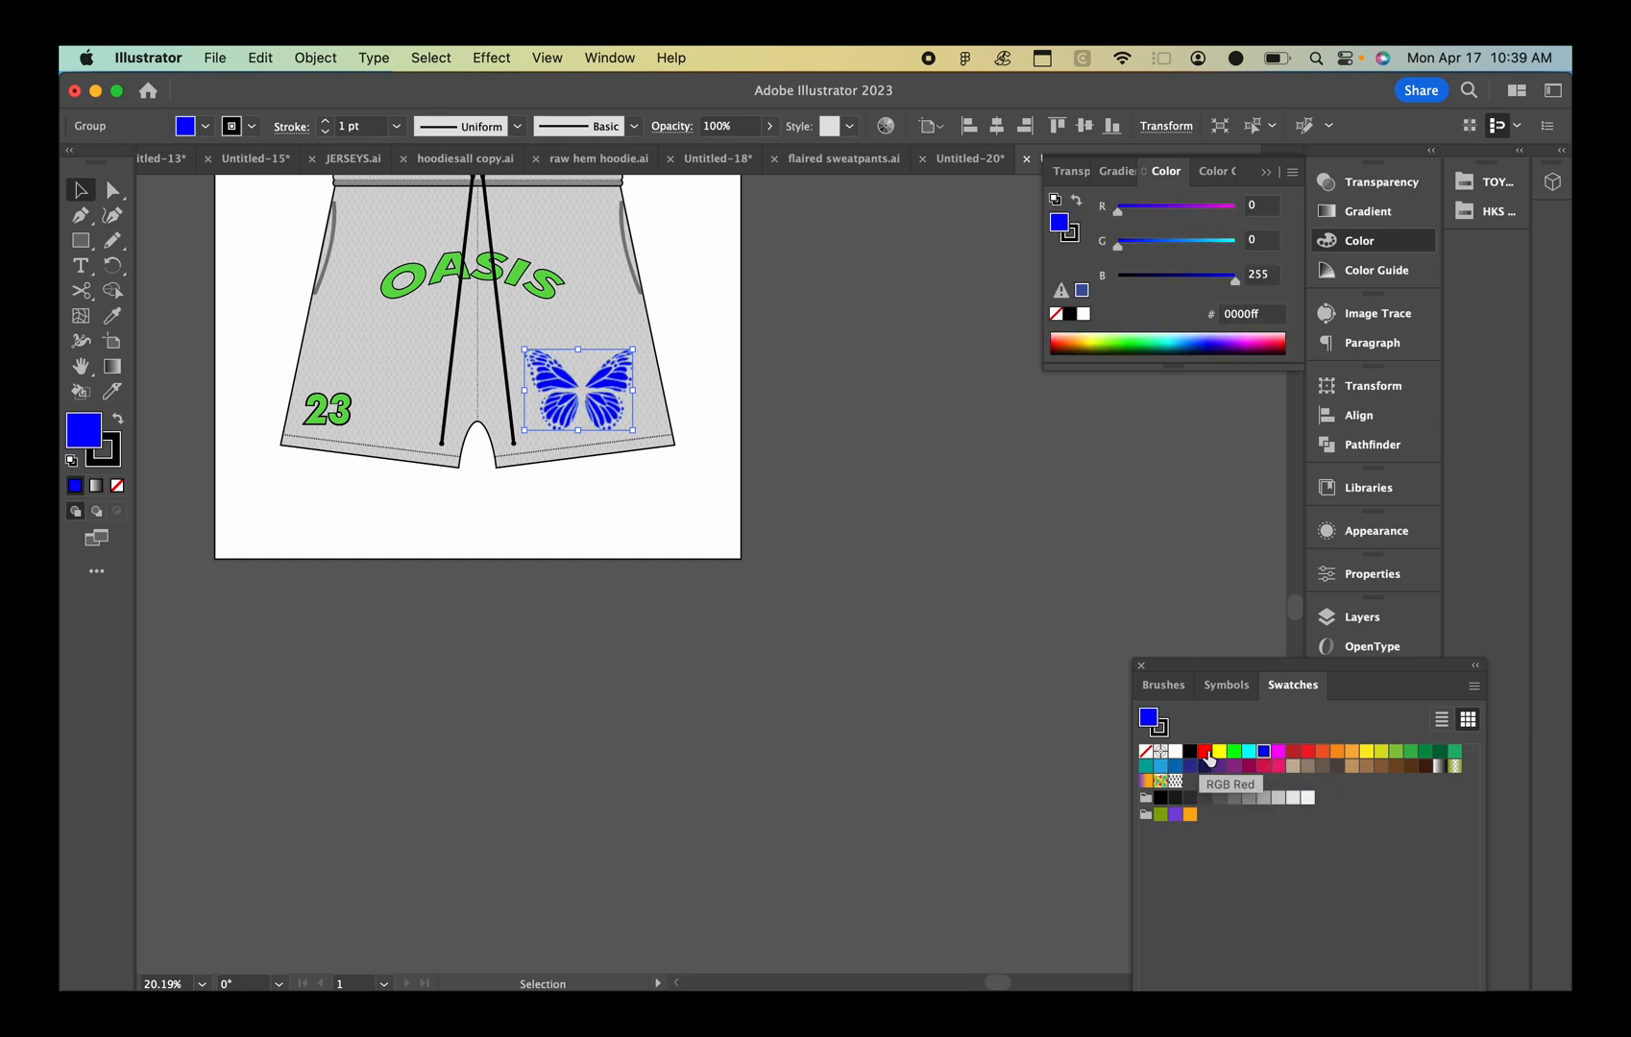
pyautogui.click(1206, 752)
pyautogui.click(1411, 752)
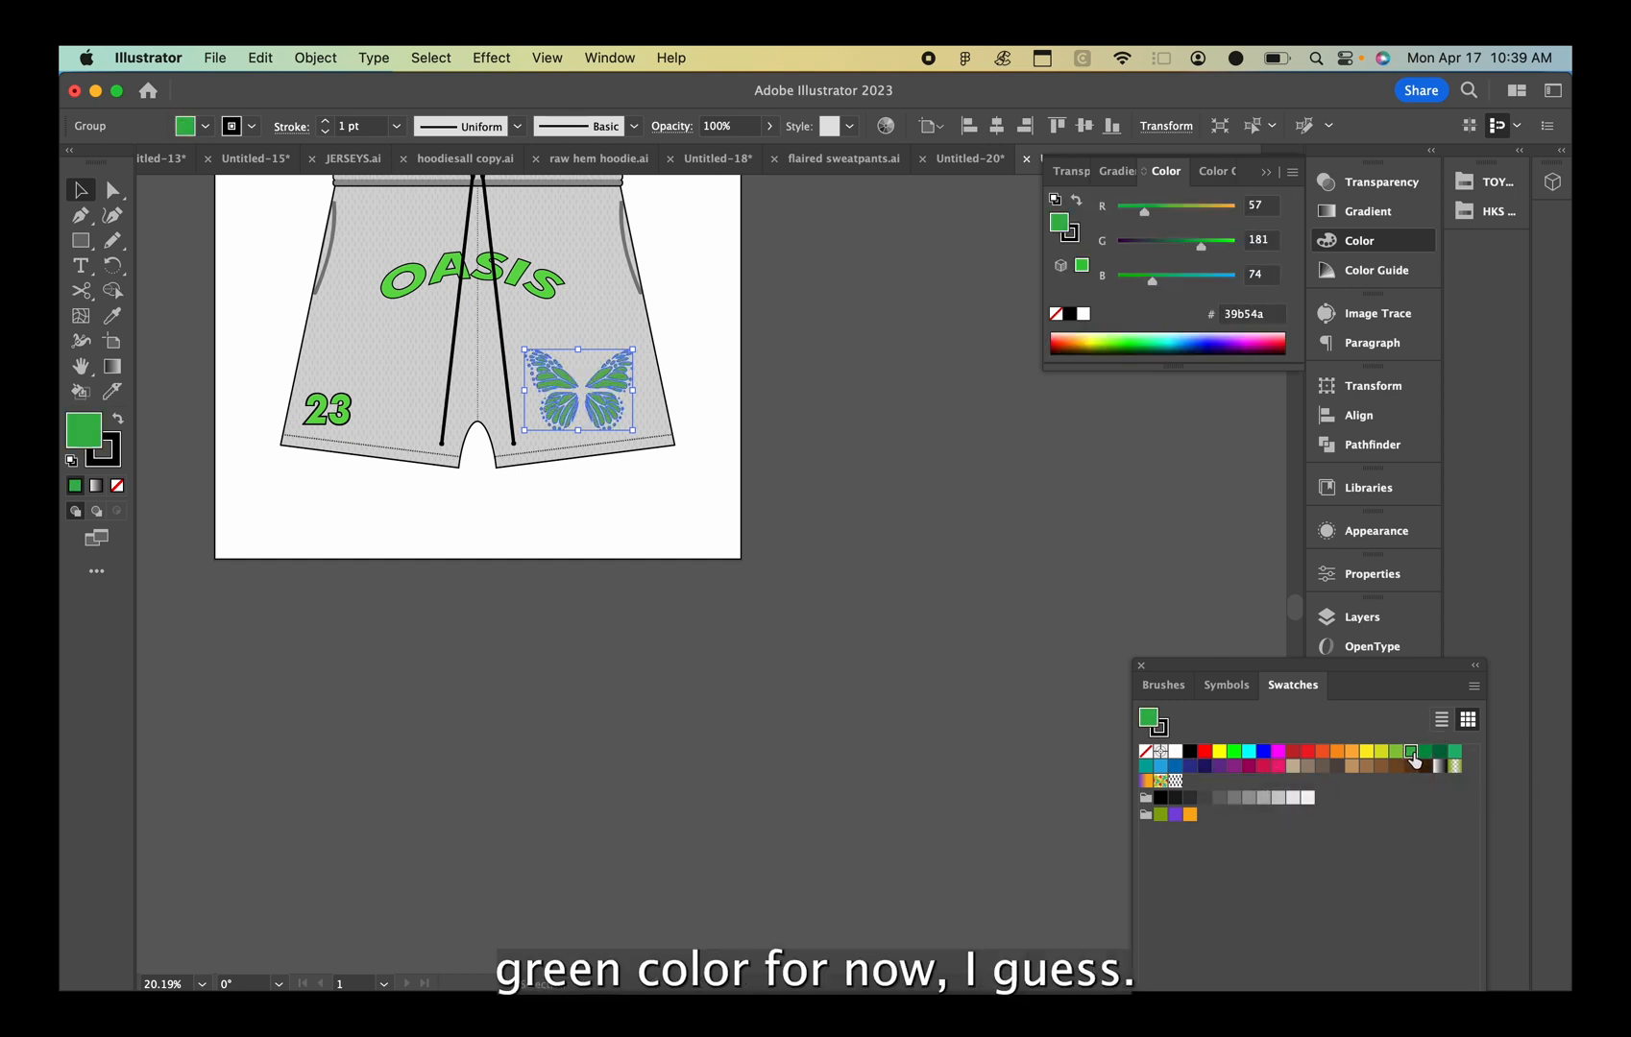
# Dock the floating Brushes, Symbols and Swatches panels among the collapsed panels, directly above Appearance
pyautogui.click(1473, 686)
pyautogui.click(1475, 684)
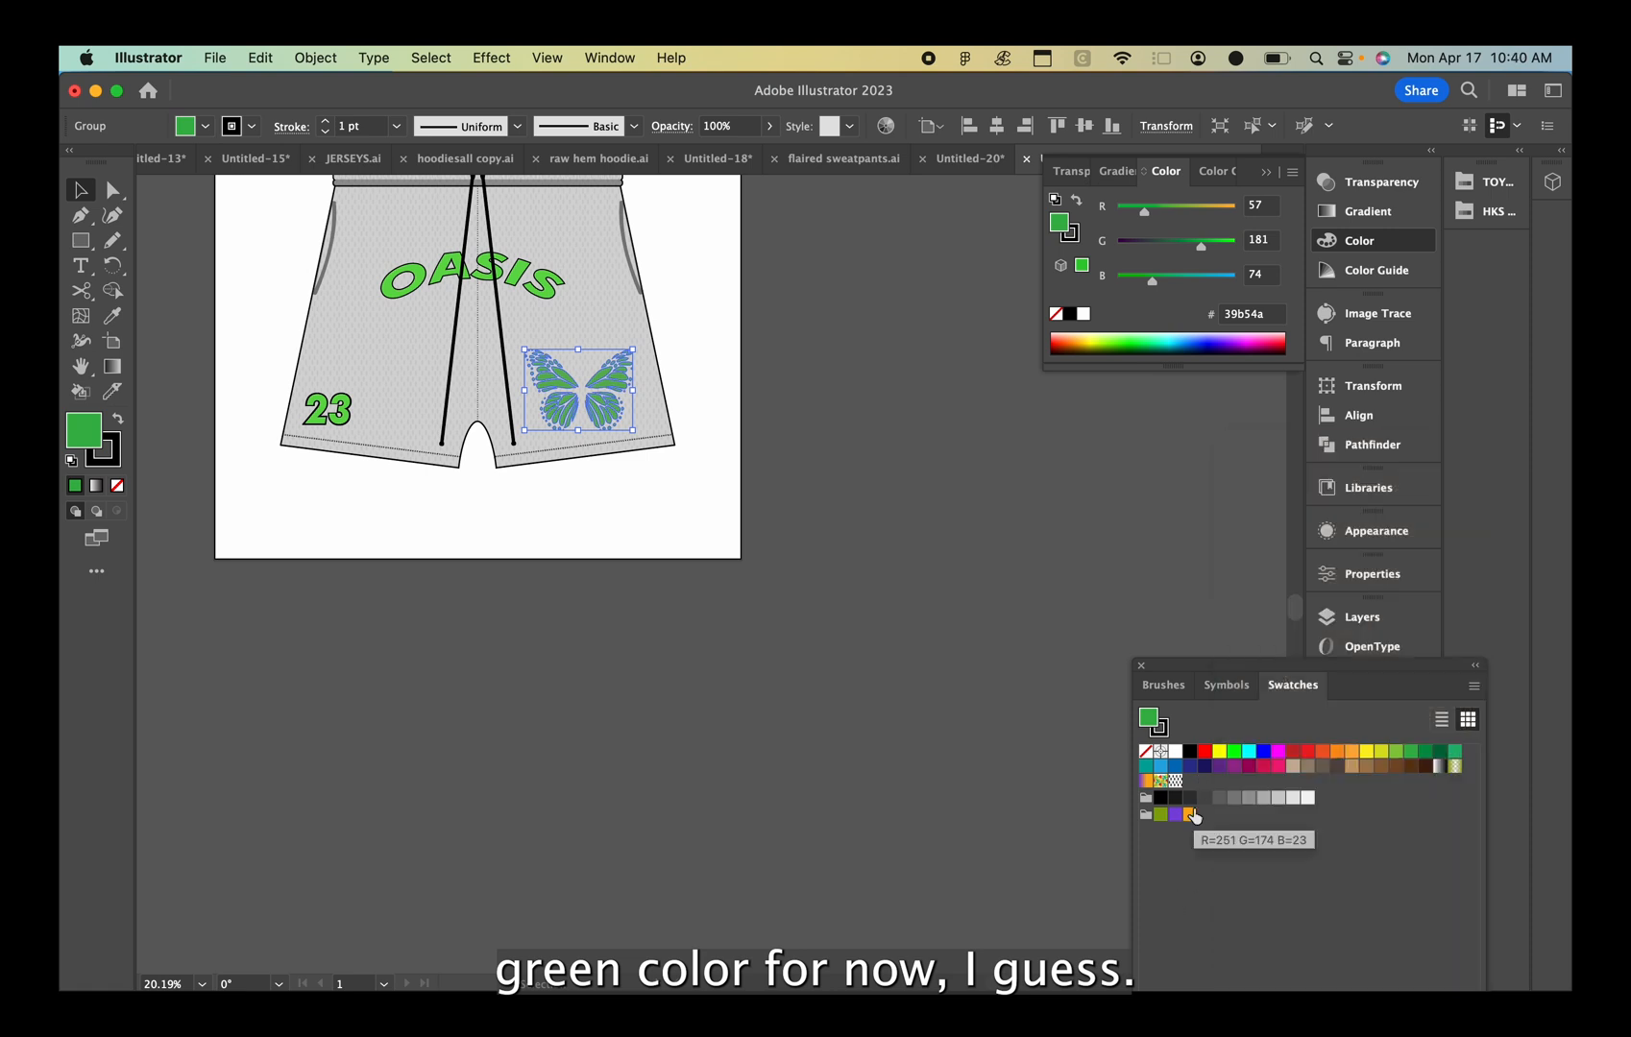
pyautogui.moveTo(1377, 667)
pyautogui.mouseDown()
pyautogui.moveTo(1377, 460)
pyautogui.moveTo(1379, 522)
pyautogui.mouseUp()
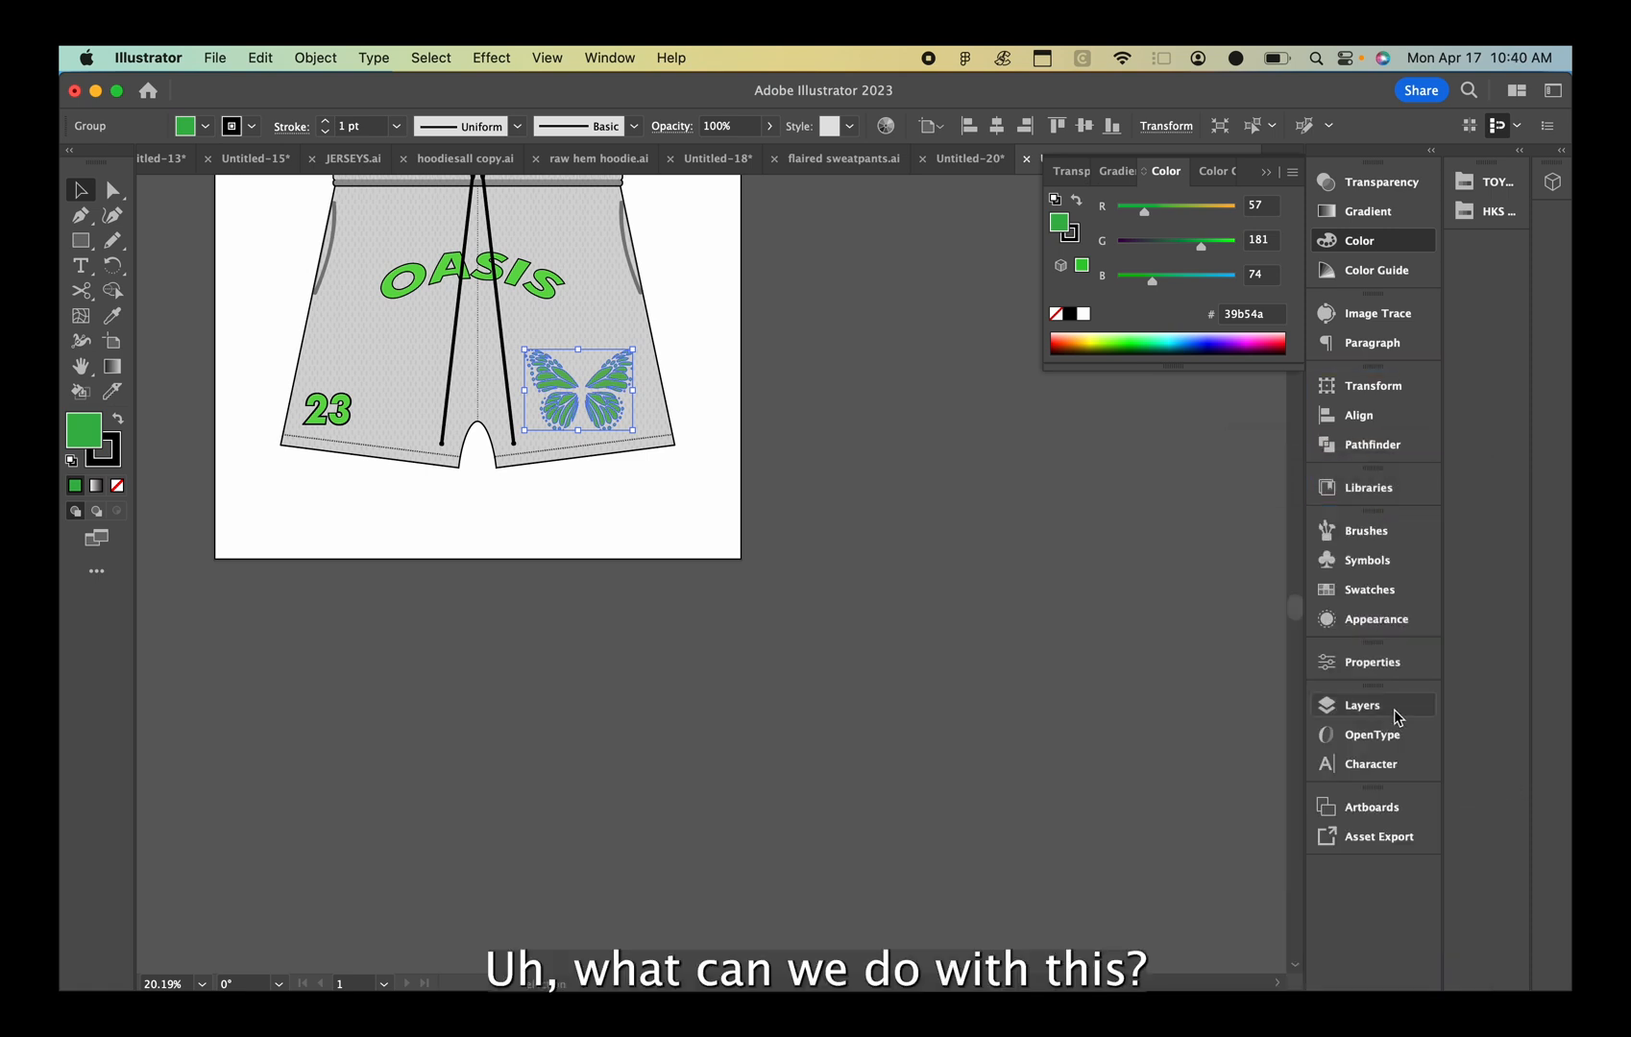
# Enlarge the green butterfly group and centre it over the OASIS text on the front of the shorts
pyautogui.click(447, 529)
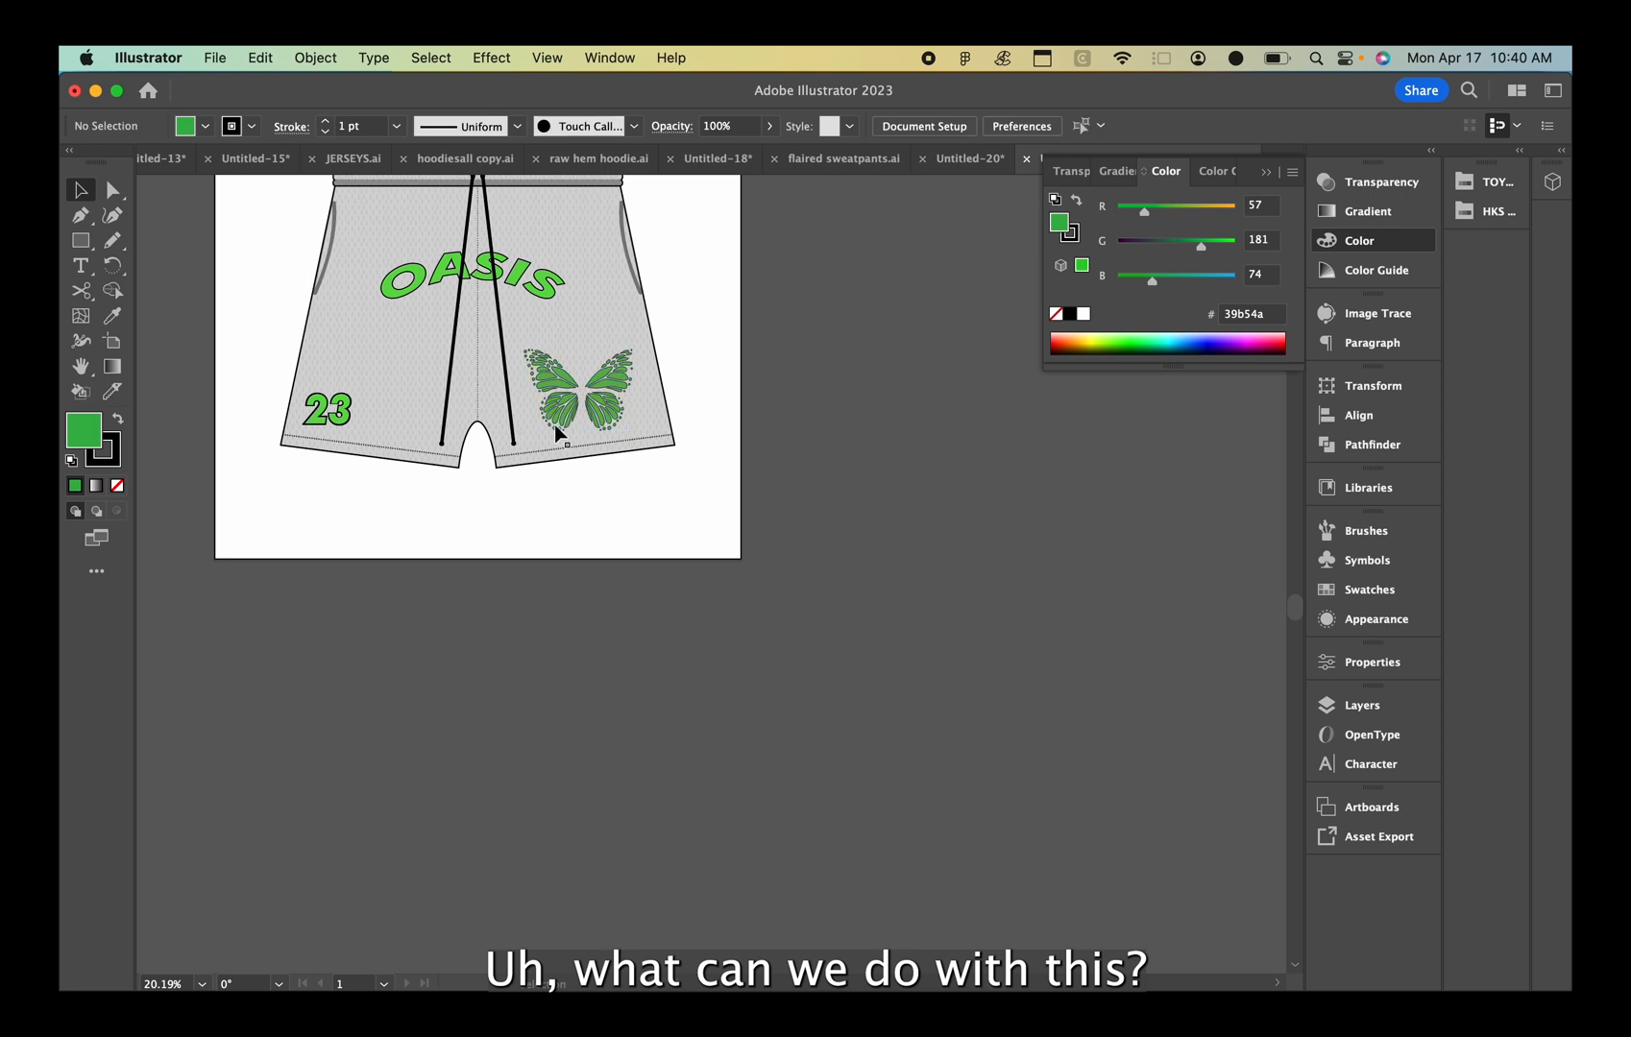
pyautogui.click(577, 415)
pyautogui.moveTo(632, 430); pyautogui.dragTo(612, 374)
pyautogui.moveTo(537, 300); pyautogui.dragTo(505, 294)
# Group the loose pieces of each of the two spare black-and-white butterflies below the artboard into its own group
pyautogui.click(1362, 705)
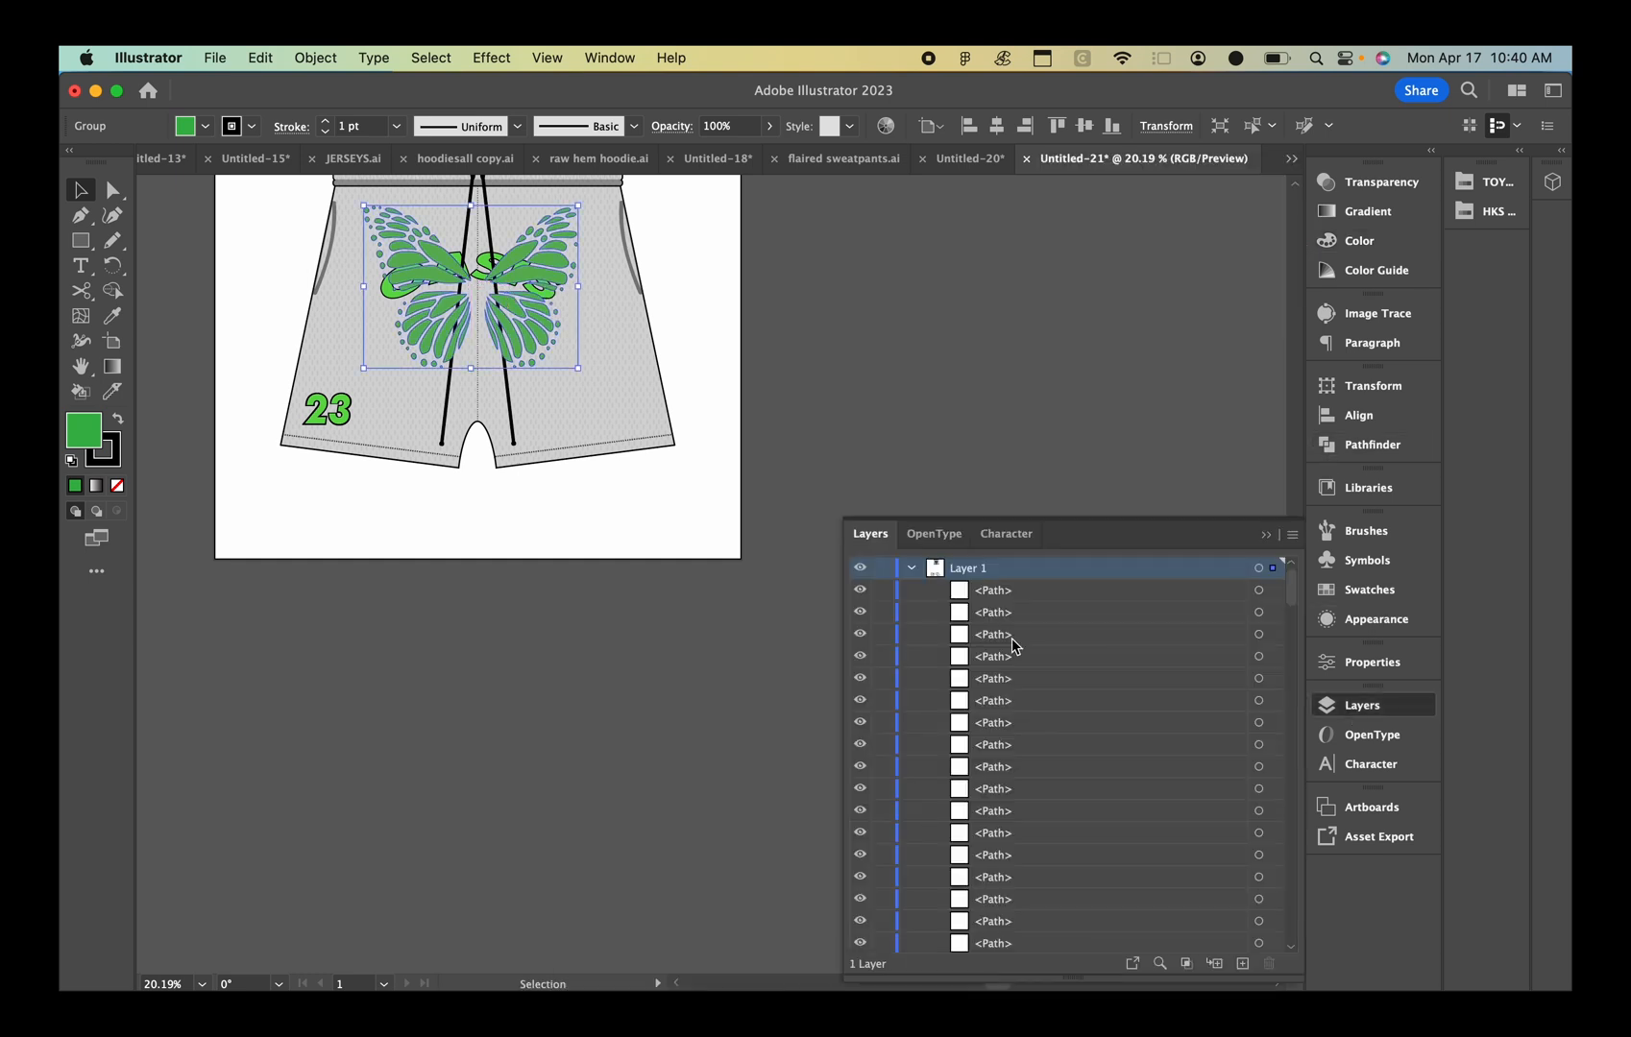
pyautogui.click(1266, 536)
pyautogui.press('F7')
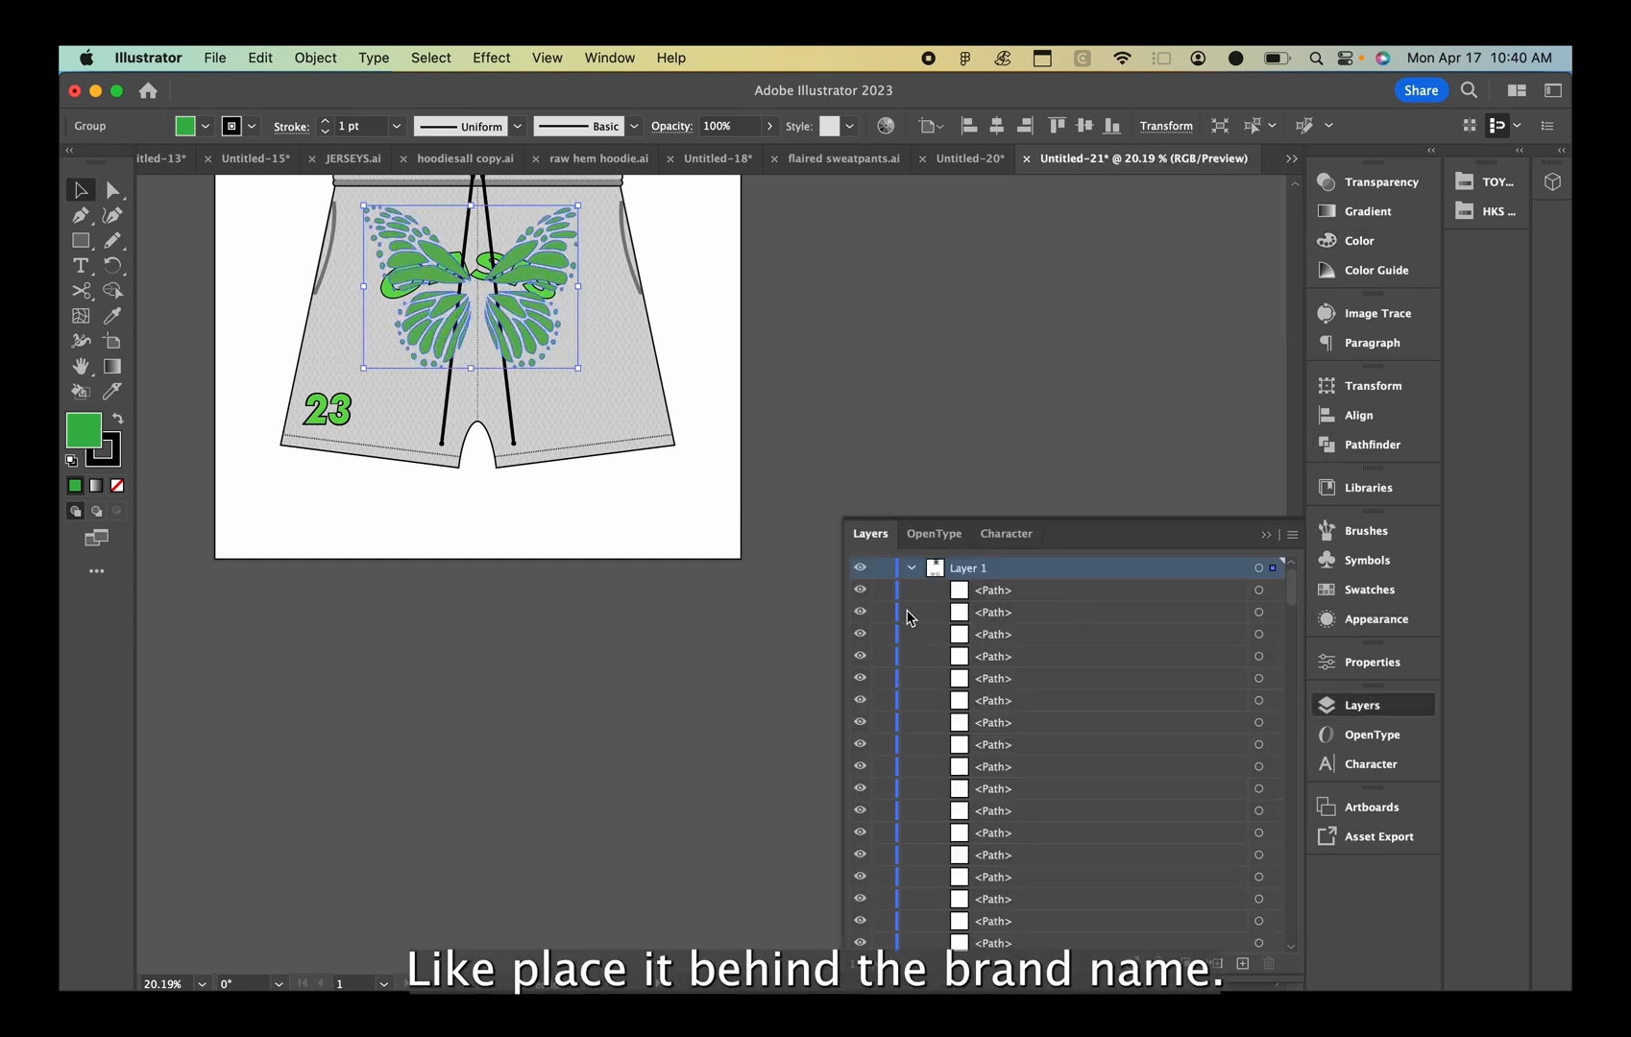
pyautogui.scroll(-10, 980, 739)
pyautogui.scroll(3, 1057, 696)
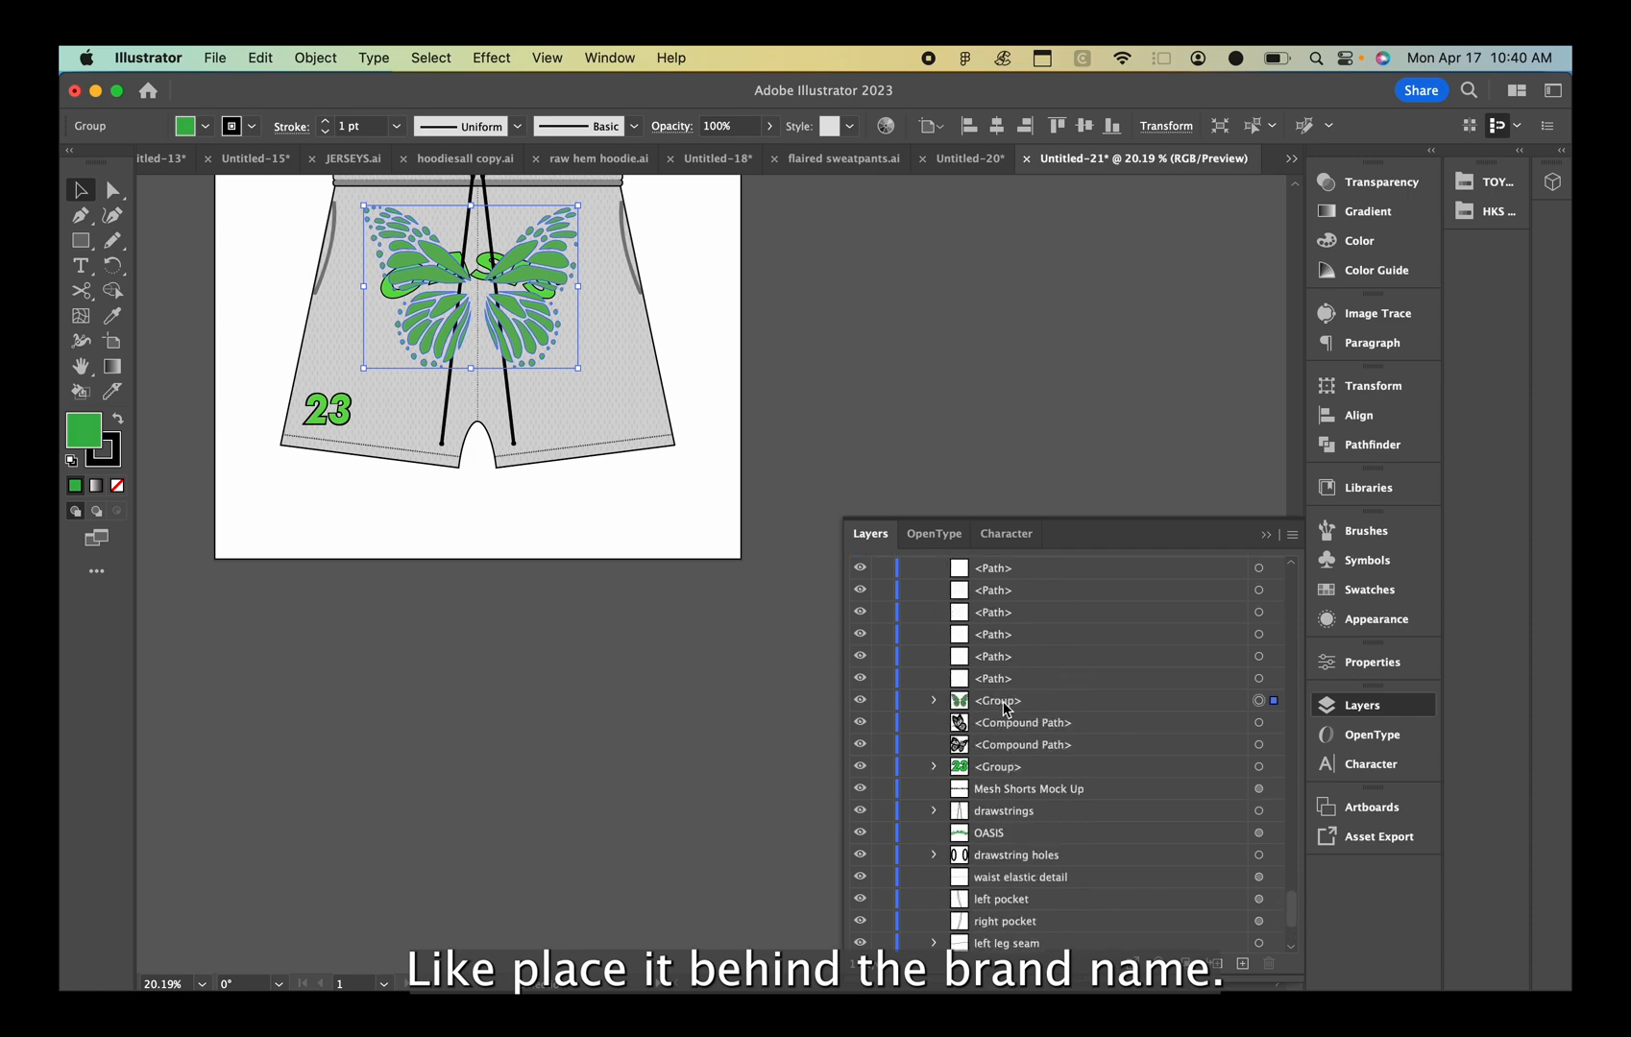
pyautogui.click(636, 740)
pyautogui.scroll(-5, 636, 740)
pyautogui.scroll(-3, 684, 600)
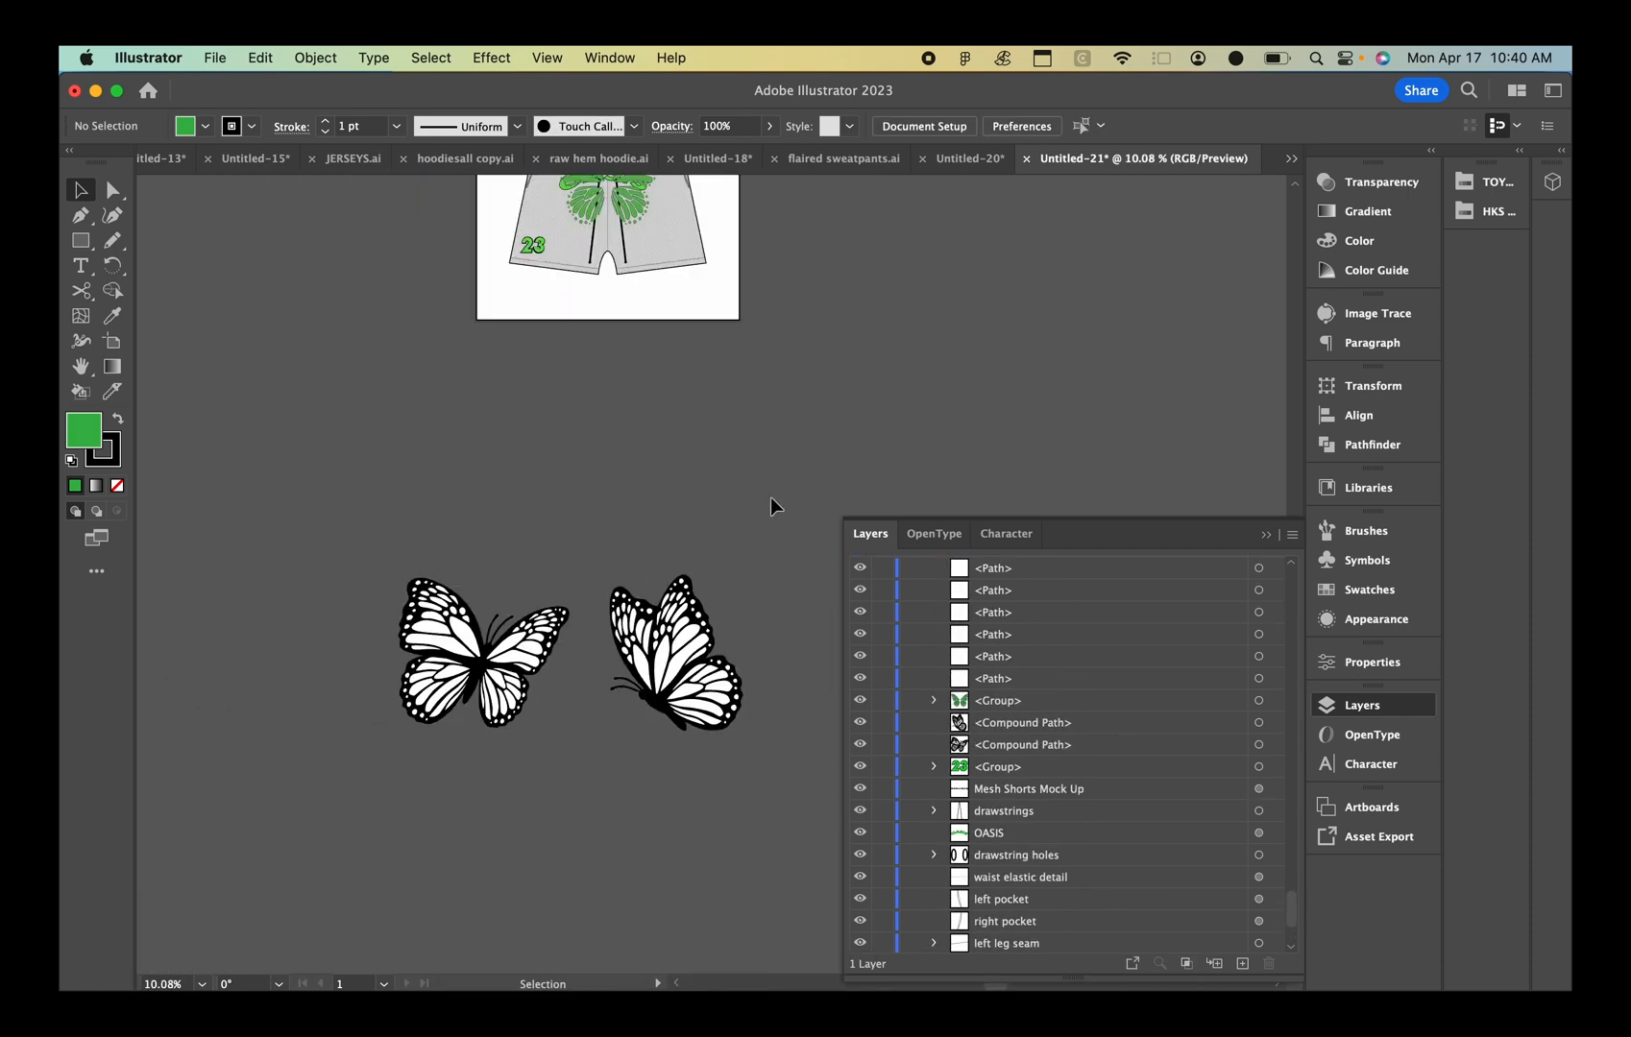
pyautogui.moveTo(597, 767); pyautogui.dragTo(596, 767)
pyautogui.press('super+g')
pyautogui.moveTo(275, 562); pyautogui.dragTo(569, 767)
pyautogui.press('super+g')
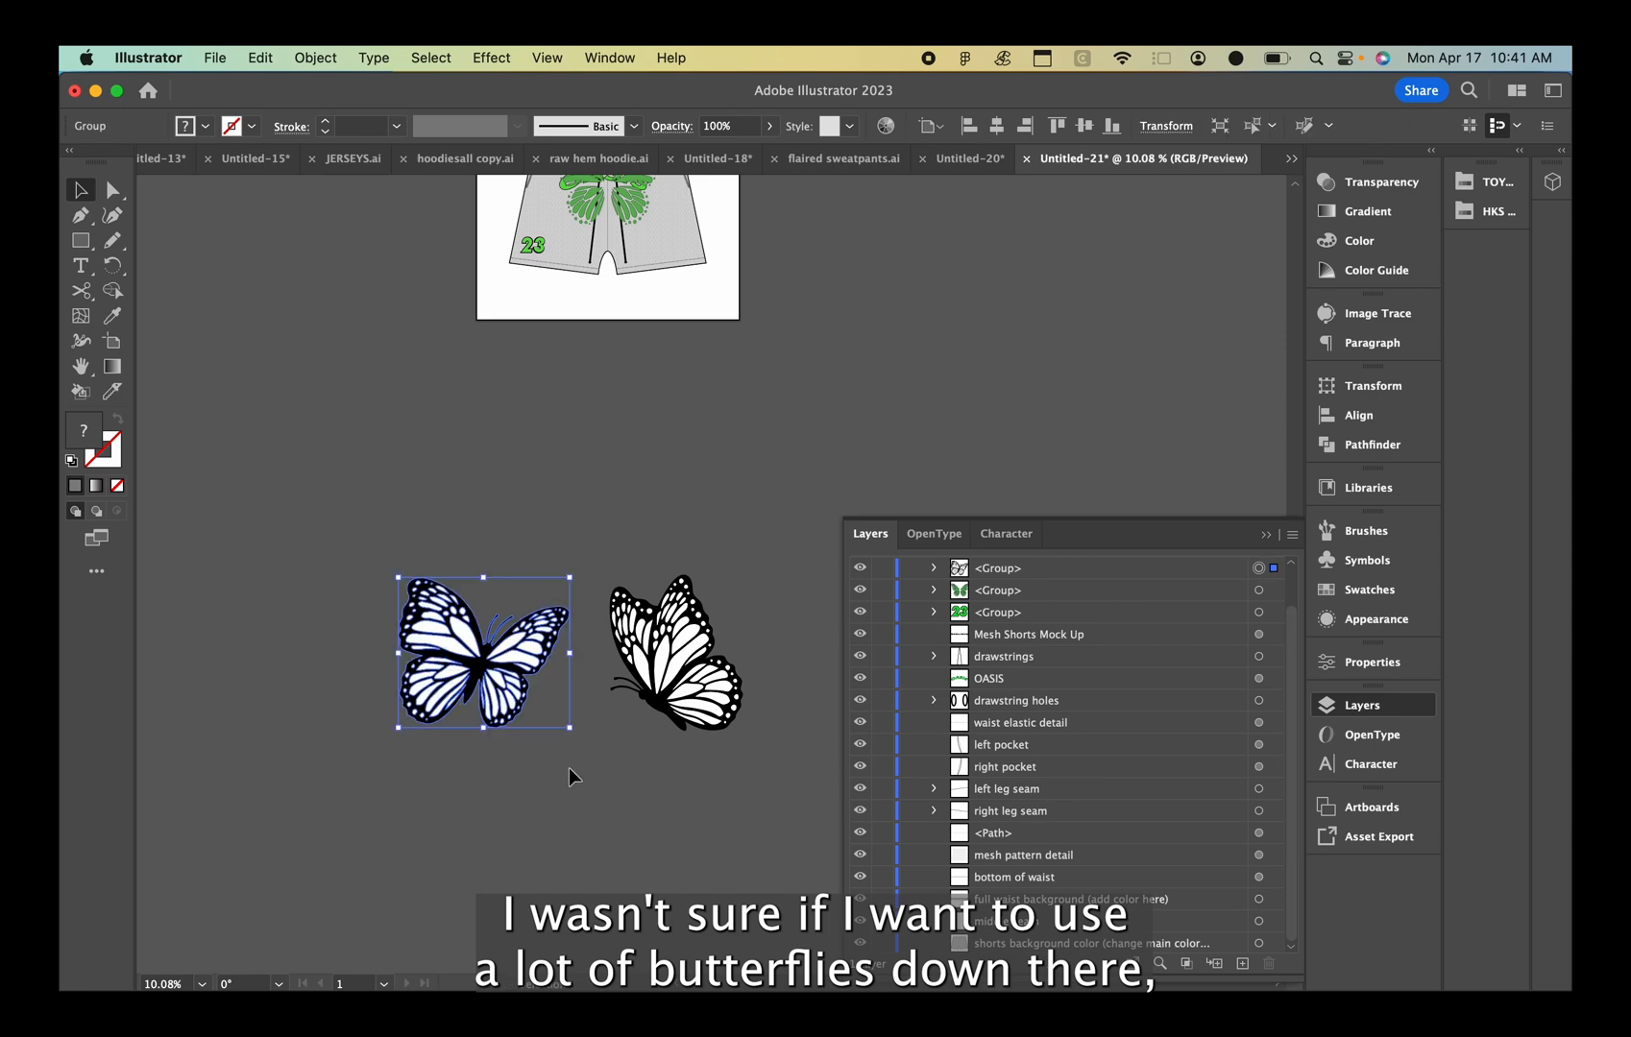
pyautogui.click(569, 767)
# Move the green butterfly group in the layer order to directly beneath the OASIS text
pyautogui.scroll(2, 1099, 816)
pyautogui.click(1001, 638)
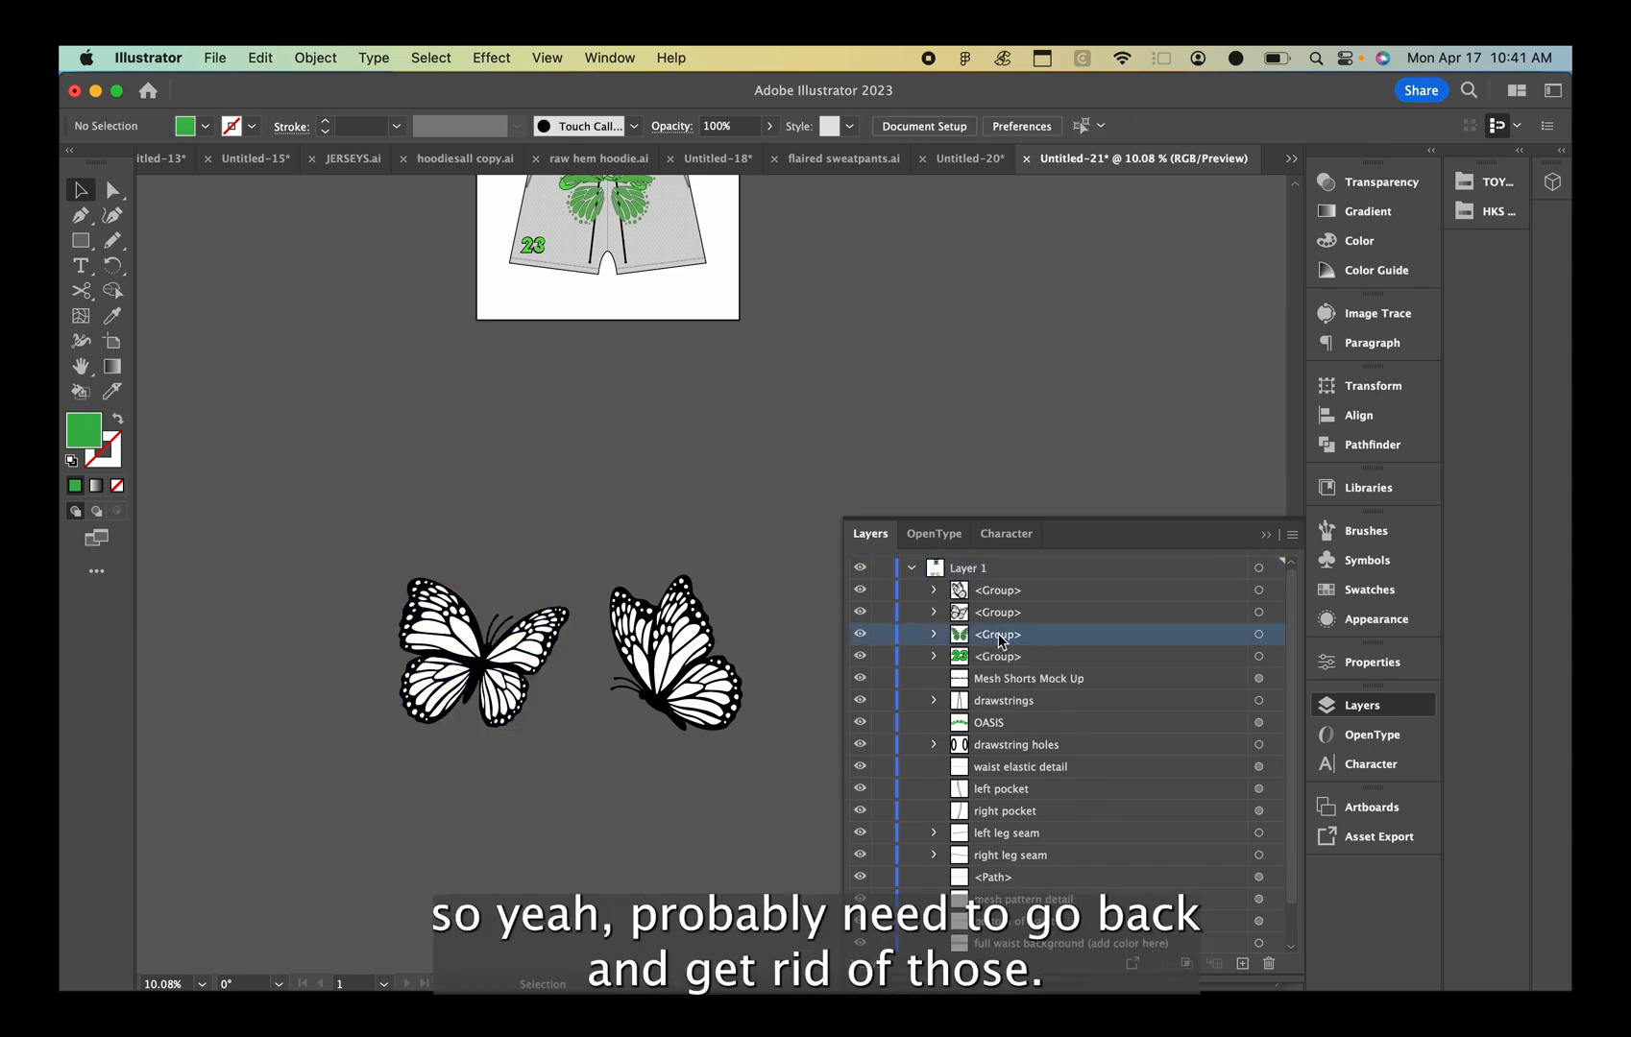
pyautogui.moveTo(998, 639); pyautogui.dragTo(1001, 735)
pyautogui.scroll(5, 728, 520)
pyautogui.scroll(5, 617, 465)
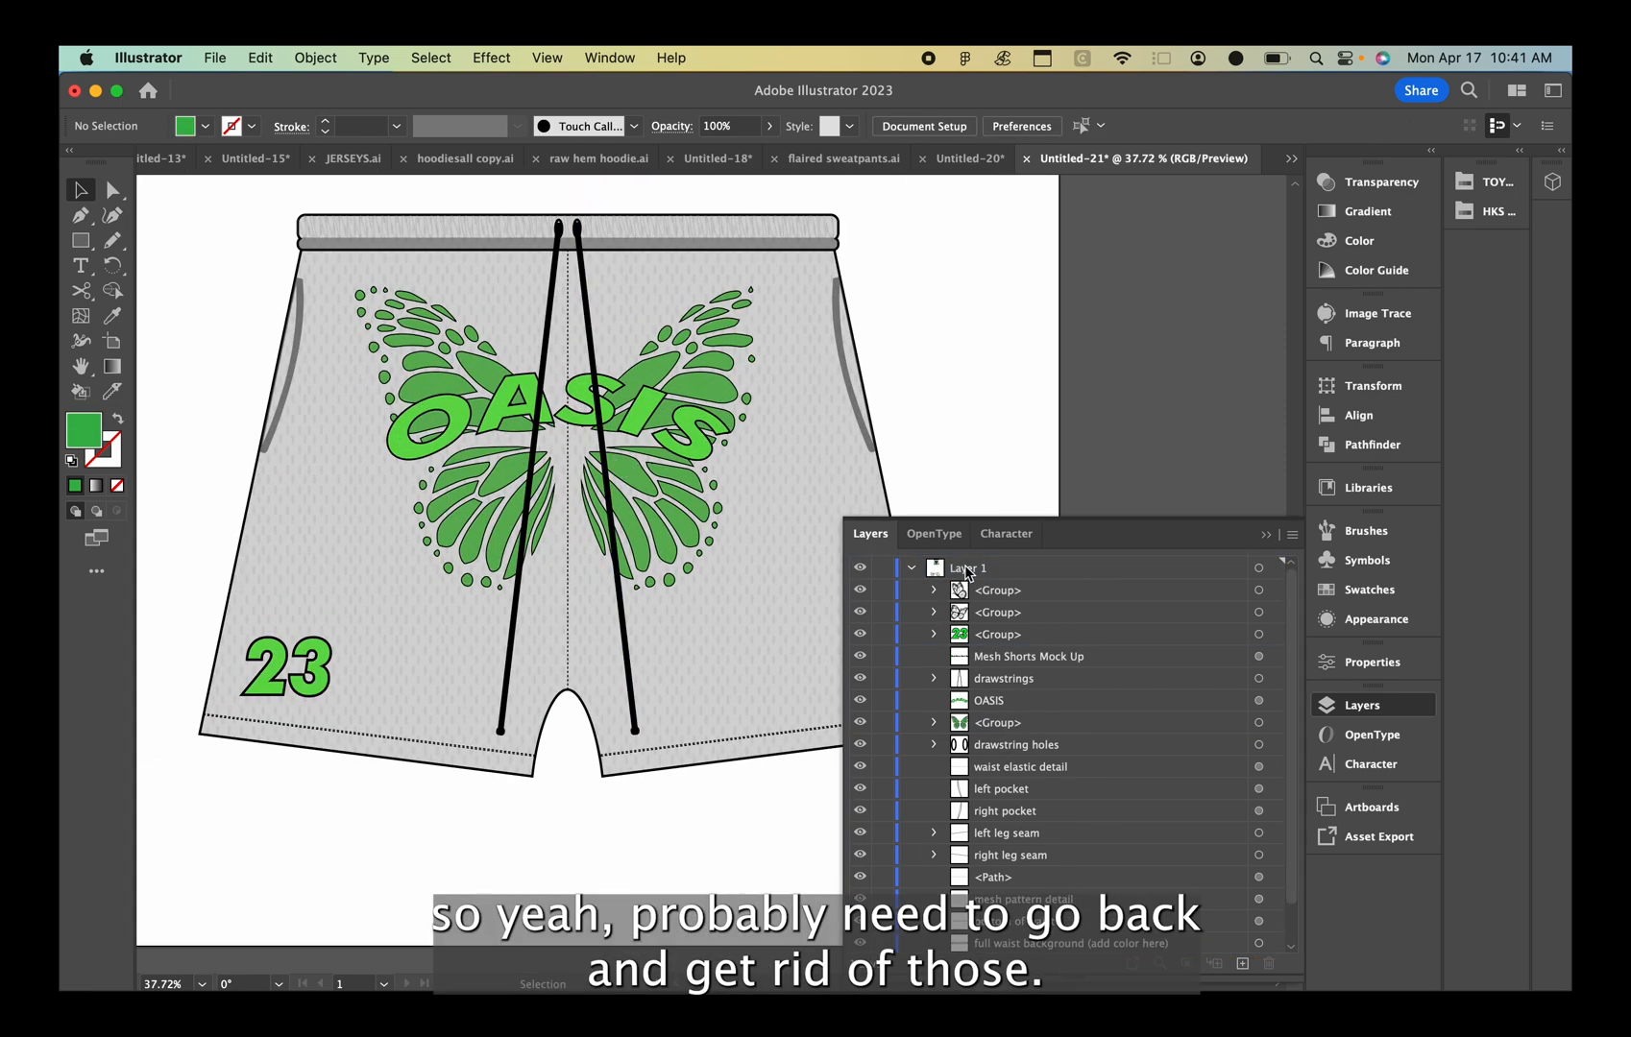
# Try purple ac39b2 on the butterfly group, and set its fill to dark gray
pyautogui.click(1269, 722)
pyautogui.doubleClick(83, 433)
pyautogui.click(440, 425)
pyautogui.moveTo(456, 321); pyautogui.dragTo(1087, 520)
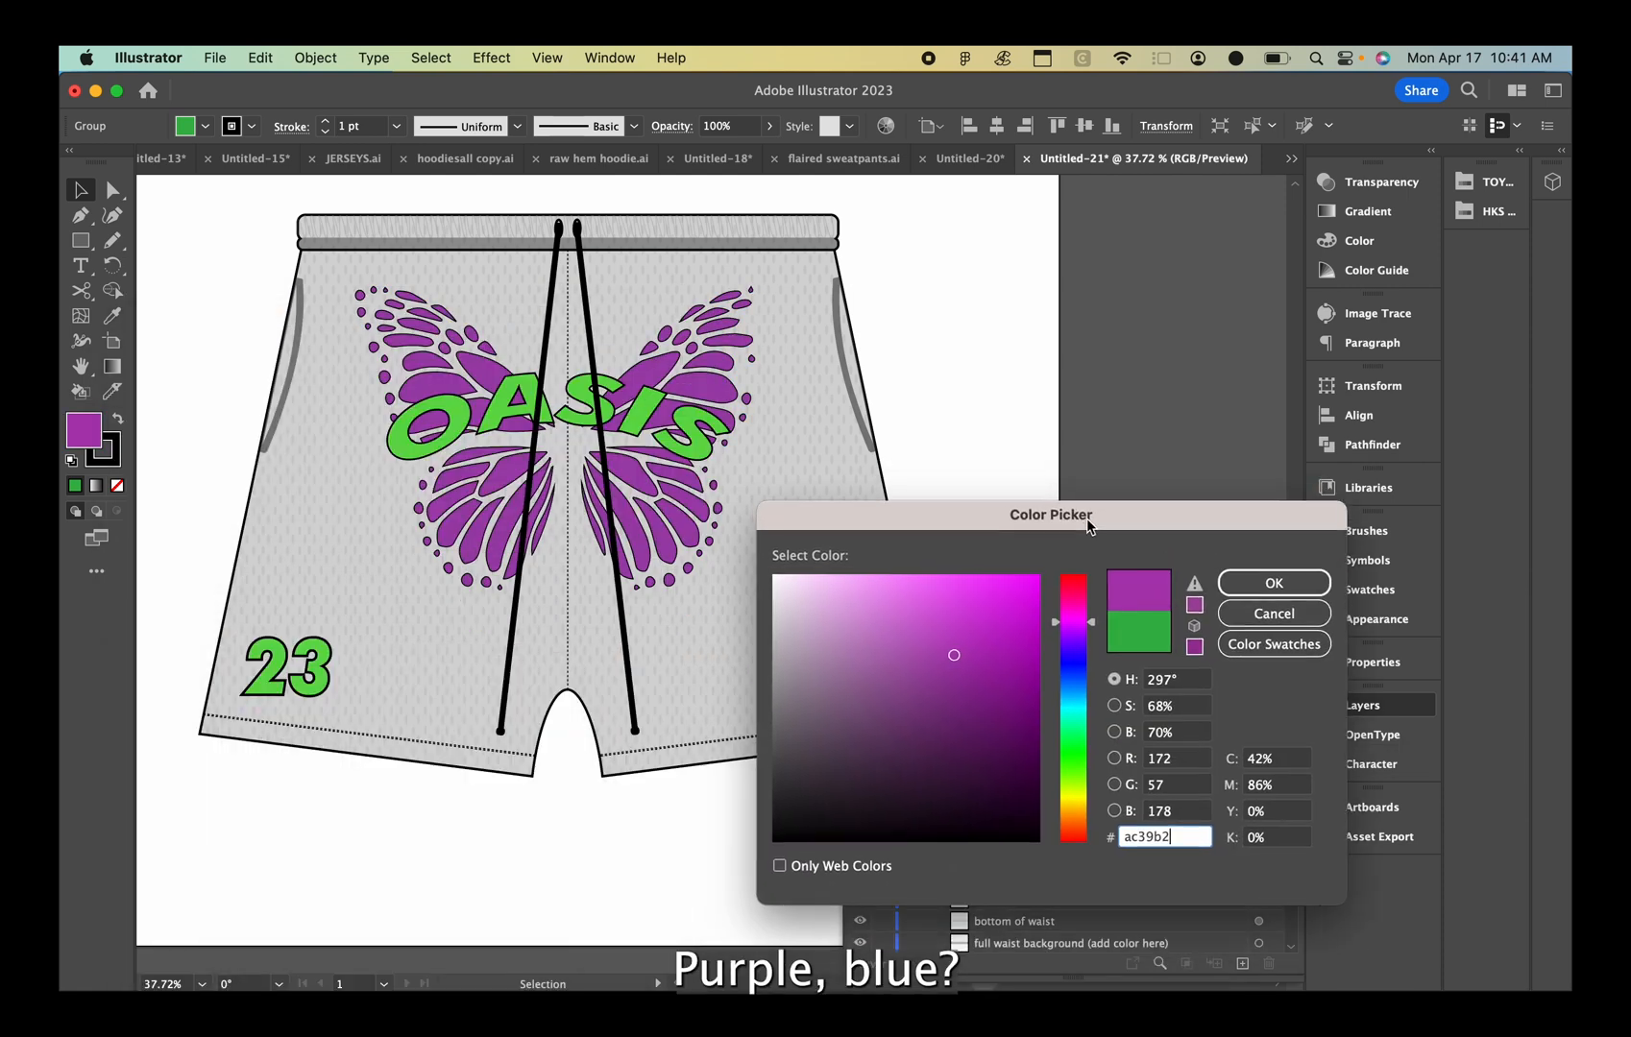
pyautogui.moveTo(1076, 673); pyautogui.dragTo(1071, 699)
pyautogui.moveTo(781, 740)
pyautogui.mouseDown()
pyautogui.moveTo(776, 684)
pyautogui.moveTo(766, 768)
pyautogui.moveTo(746, 784)
pyautogui.moveTo(769, 782)
pyautogui.mouseUp()
pyautogui.click(1273, 583)
# Set the butterfly group's stroke to bright green 00ff18
pyautogui.doubleClick(103, 448)
pyautogui.write('36ff49')
pyautogui.click(1263, 580)
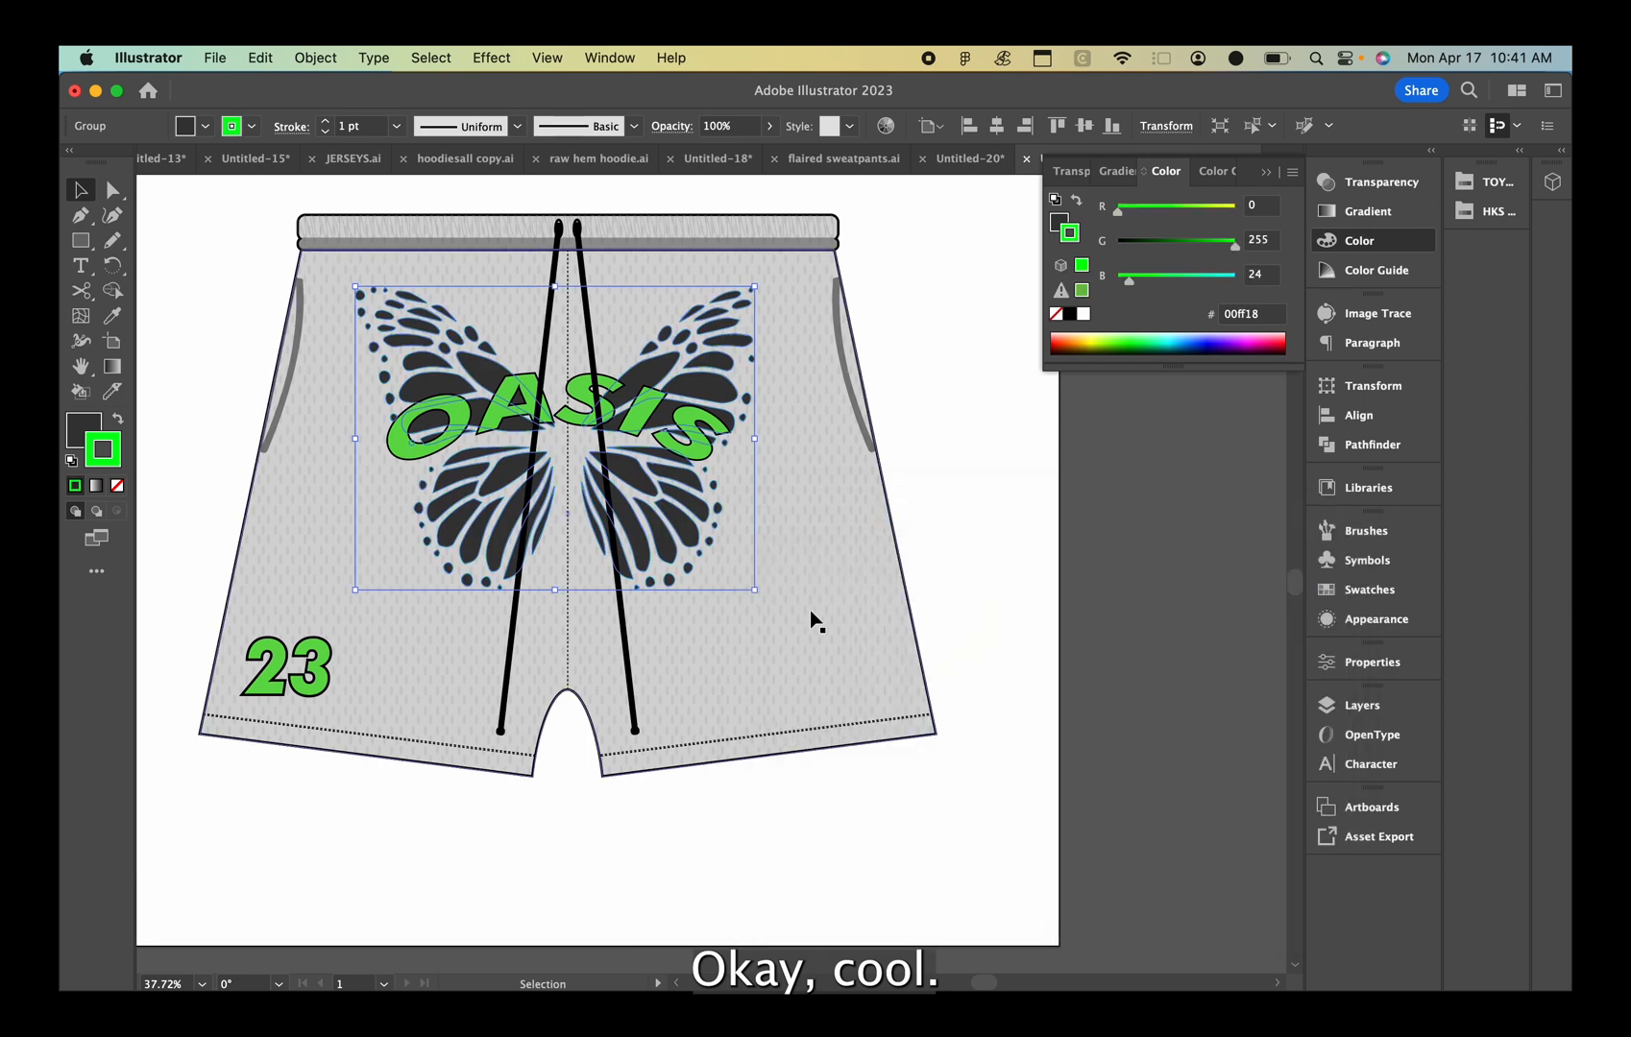
pyautogui.click(816, 618)
# Rotate the jersey number 23 slightly clockwise and position it so it follows the slanted leg hem
pyautogui.scroll(-4, 816, 618)
pyautogui.scroll(3, 809, 617)
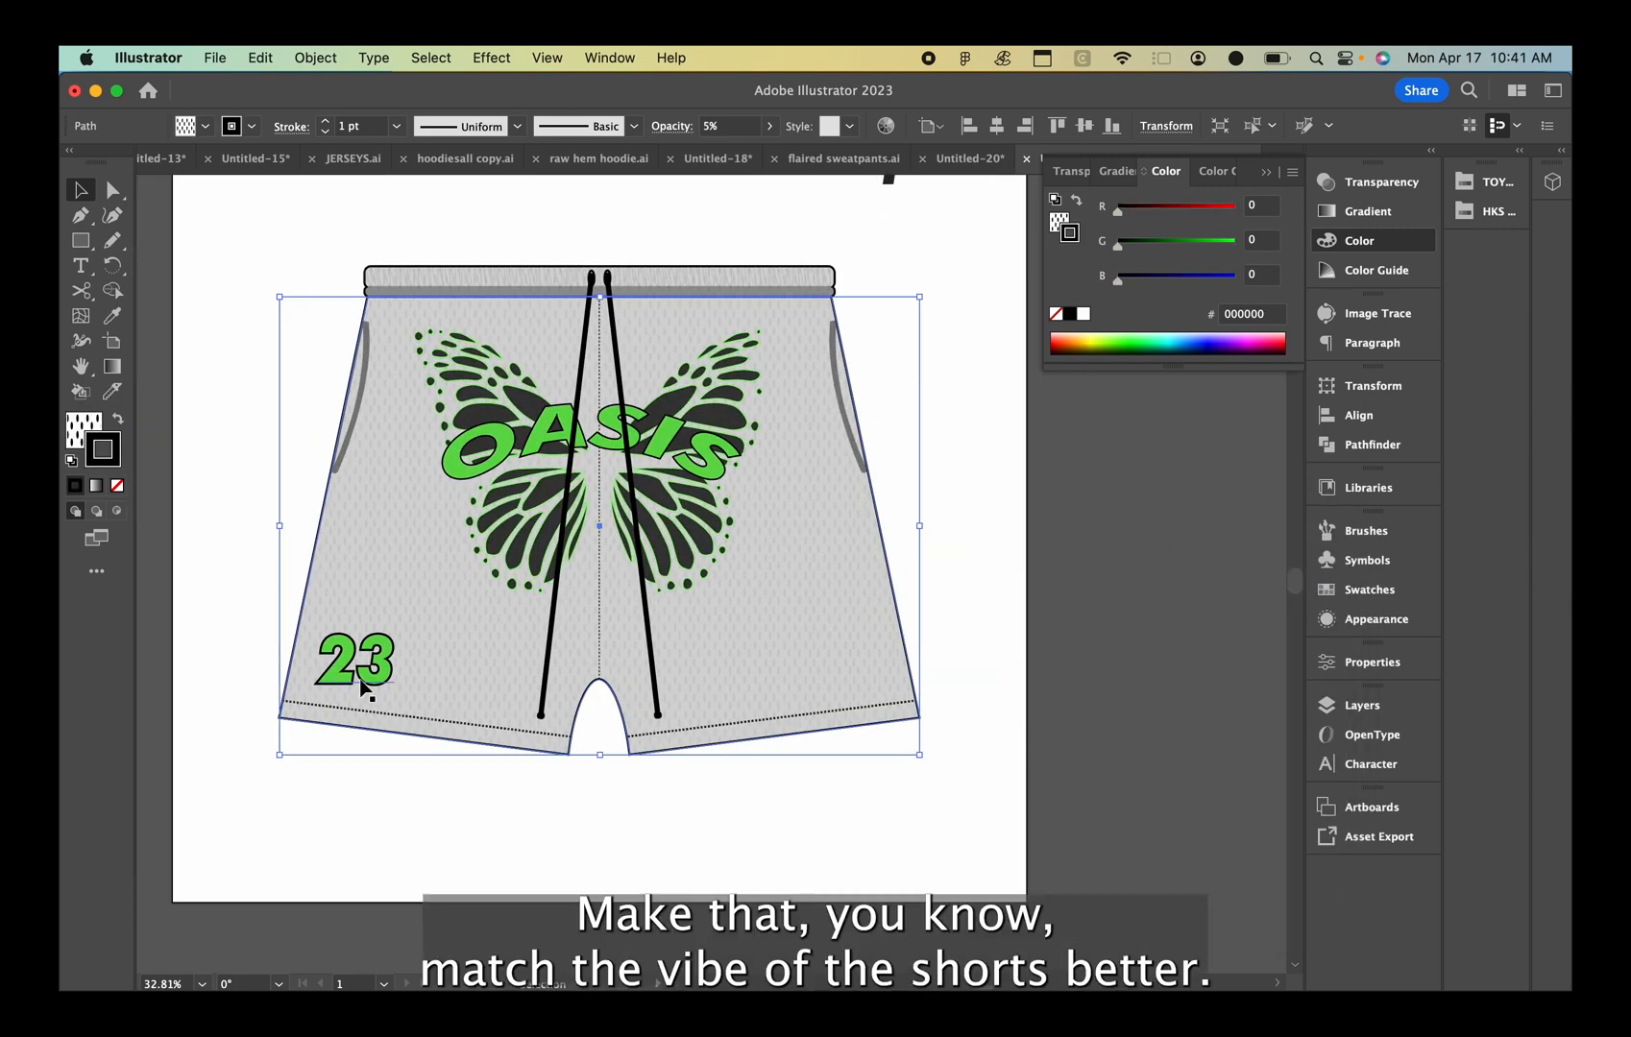
pyautogui.click(365, 677)
pyautogui.moveTo(389, 615); pyautogui.dragTo(402, 618)
pyautogui.moveTo(373, 682); pyautogui.dragTo(369, 687)
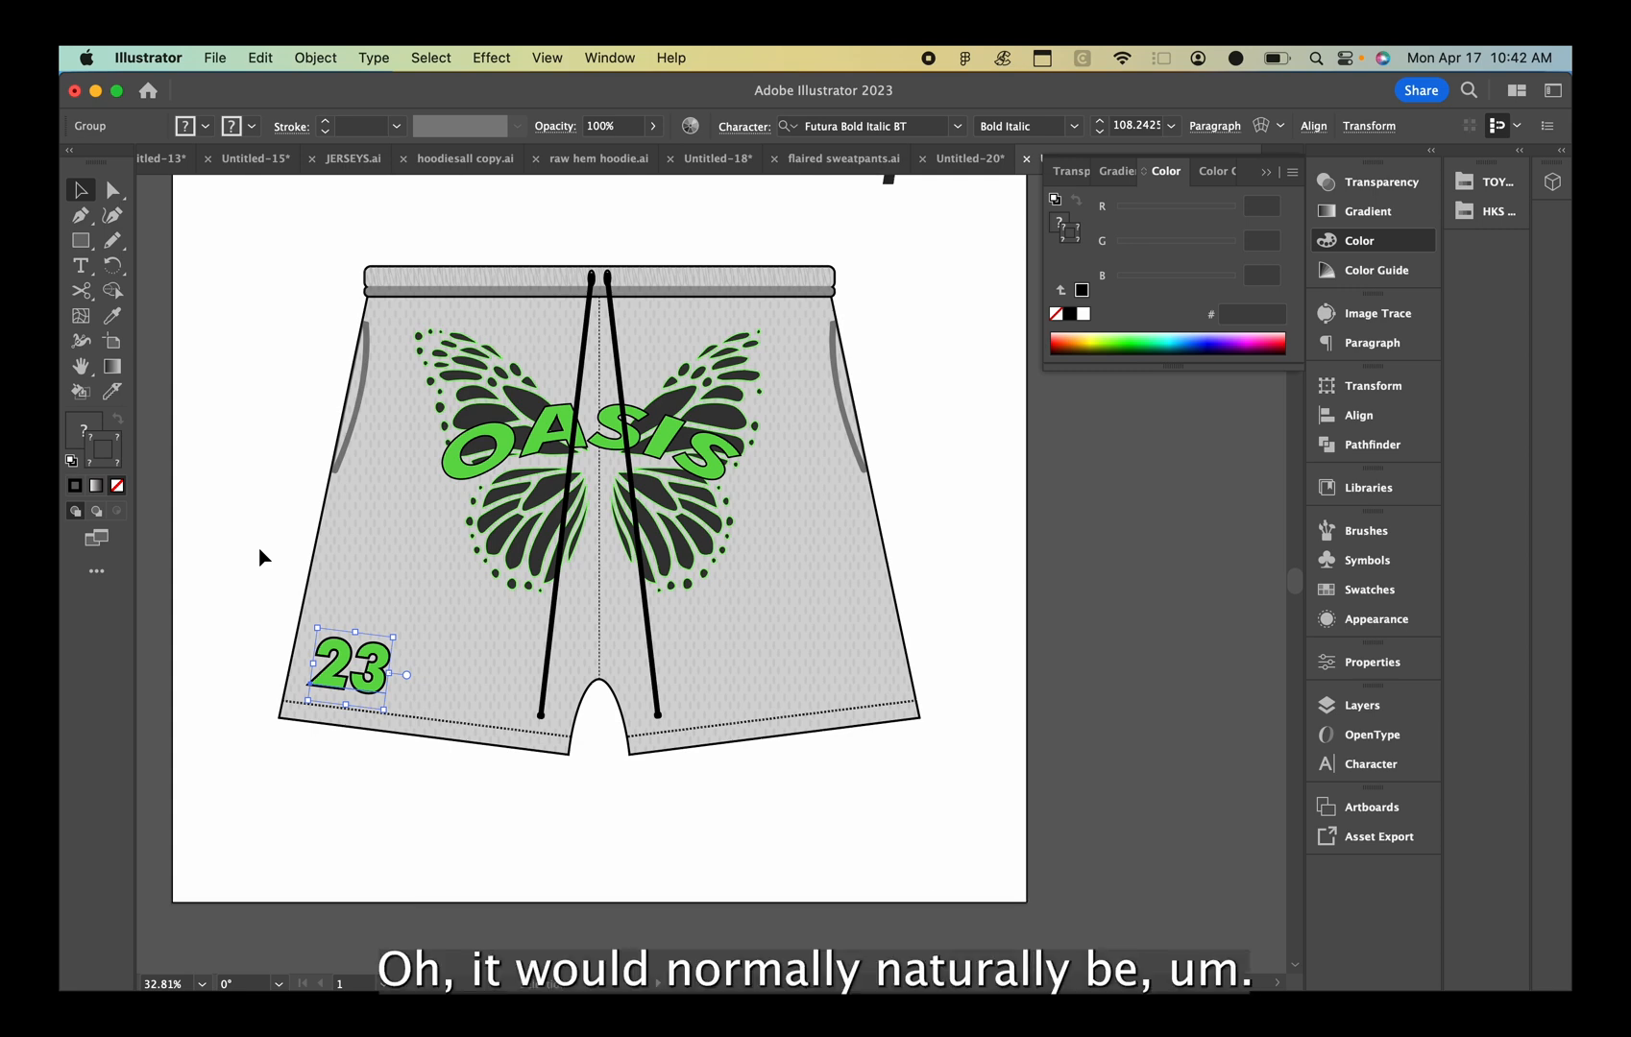
# Fill the shorts background color shape with pink ffbde7
pyautogui.click(1362, 705)
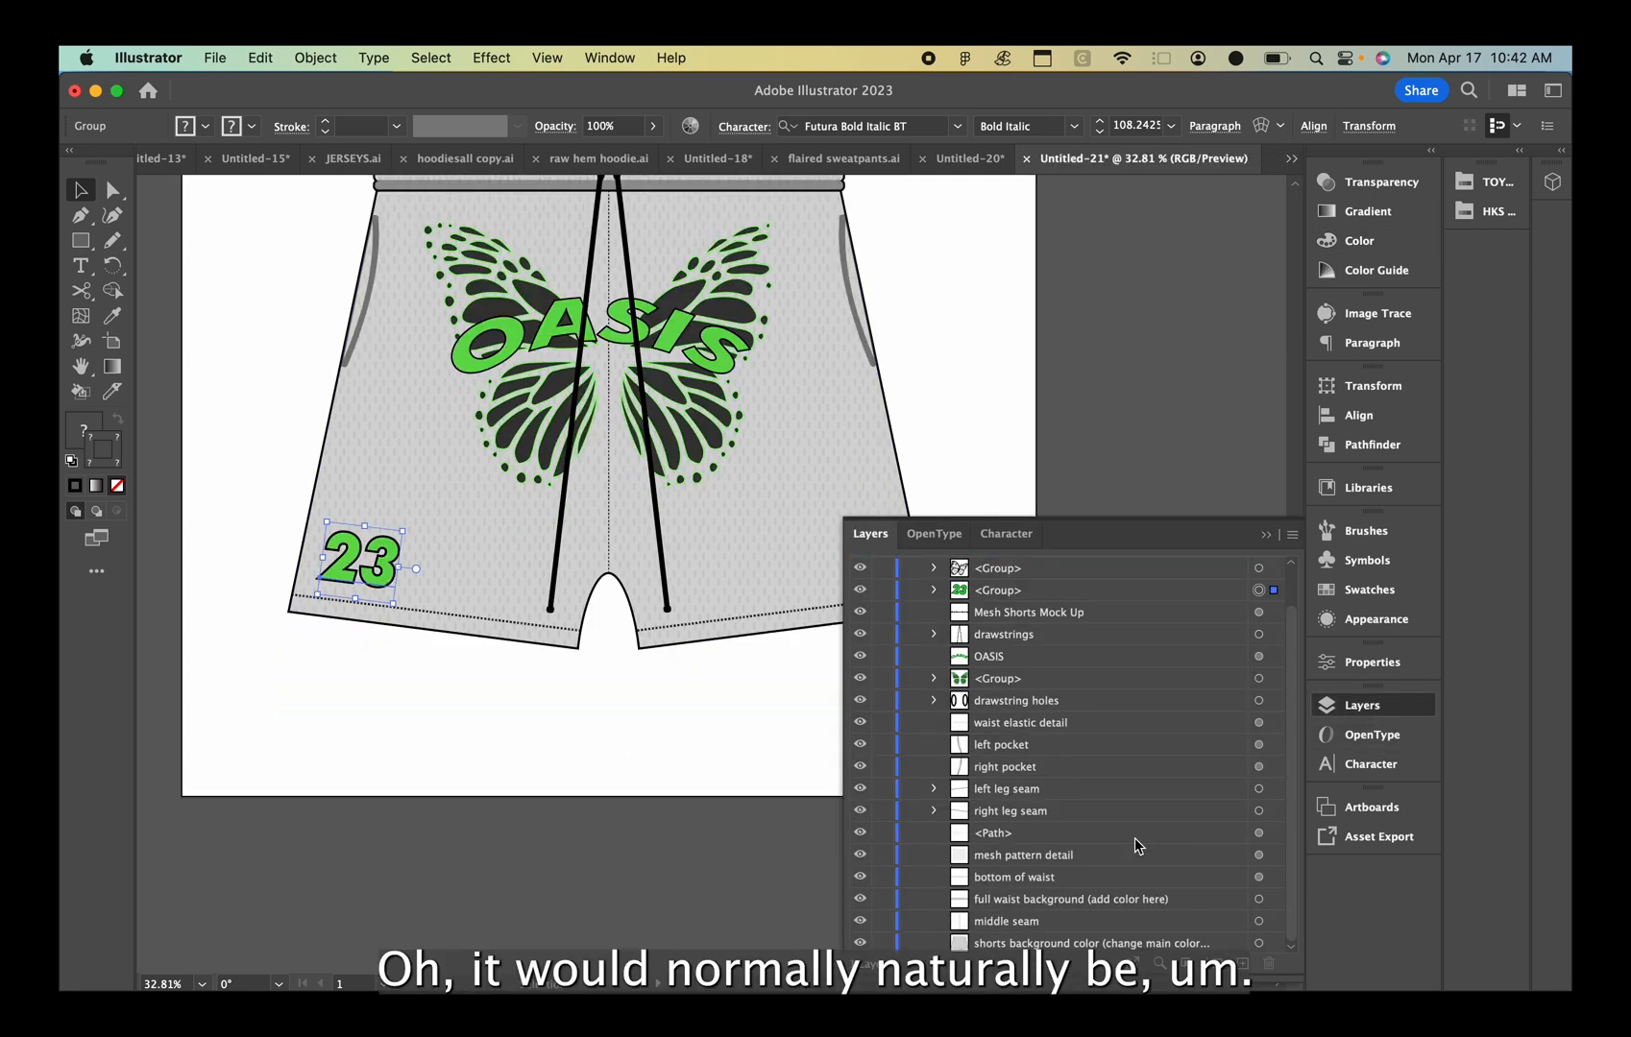
pyautogui.click(1259, 943)
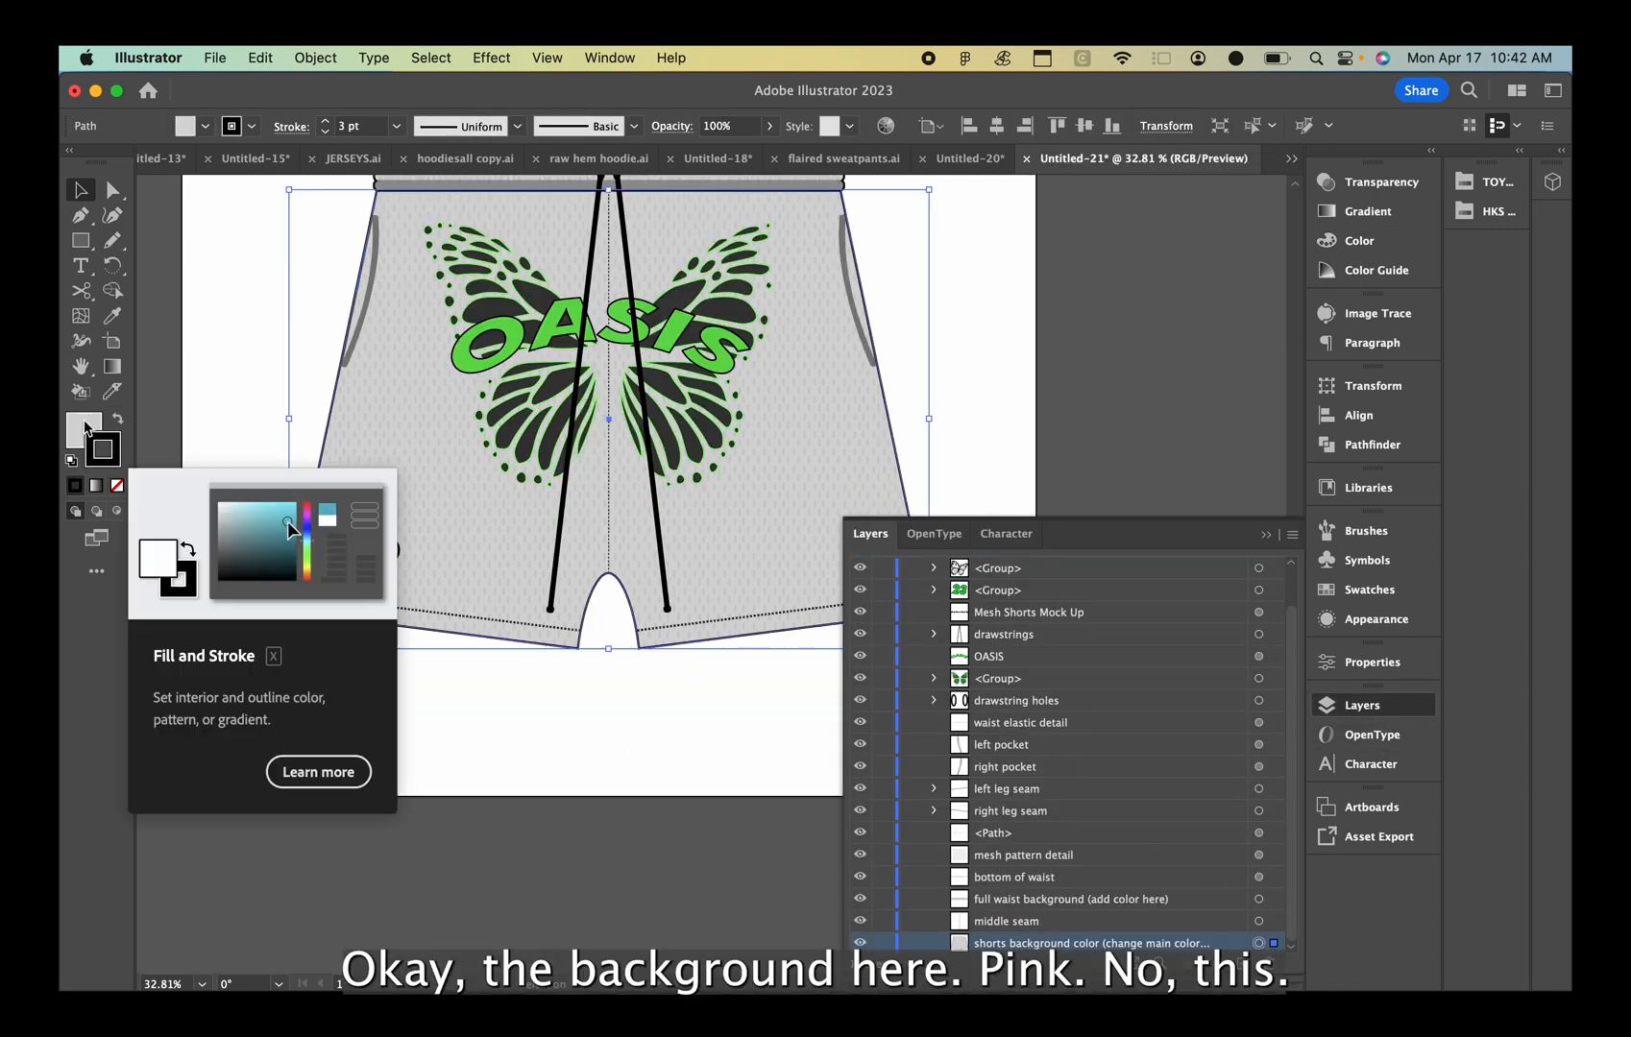
pyautogui.doubleClick(85, 424)
pyautogui.click(1083, 633)
pyautogui.moveTo(845, 624); pyautogui.dragTo(801, 567)
pyautogui.moveTo(1076, 596); pyautogui.dragTo(1076, 603)
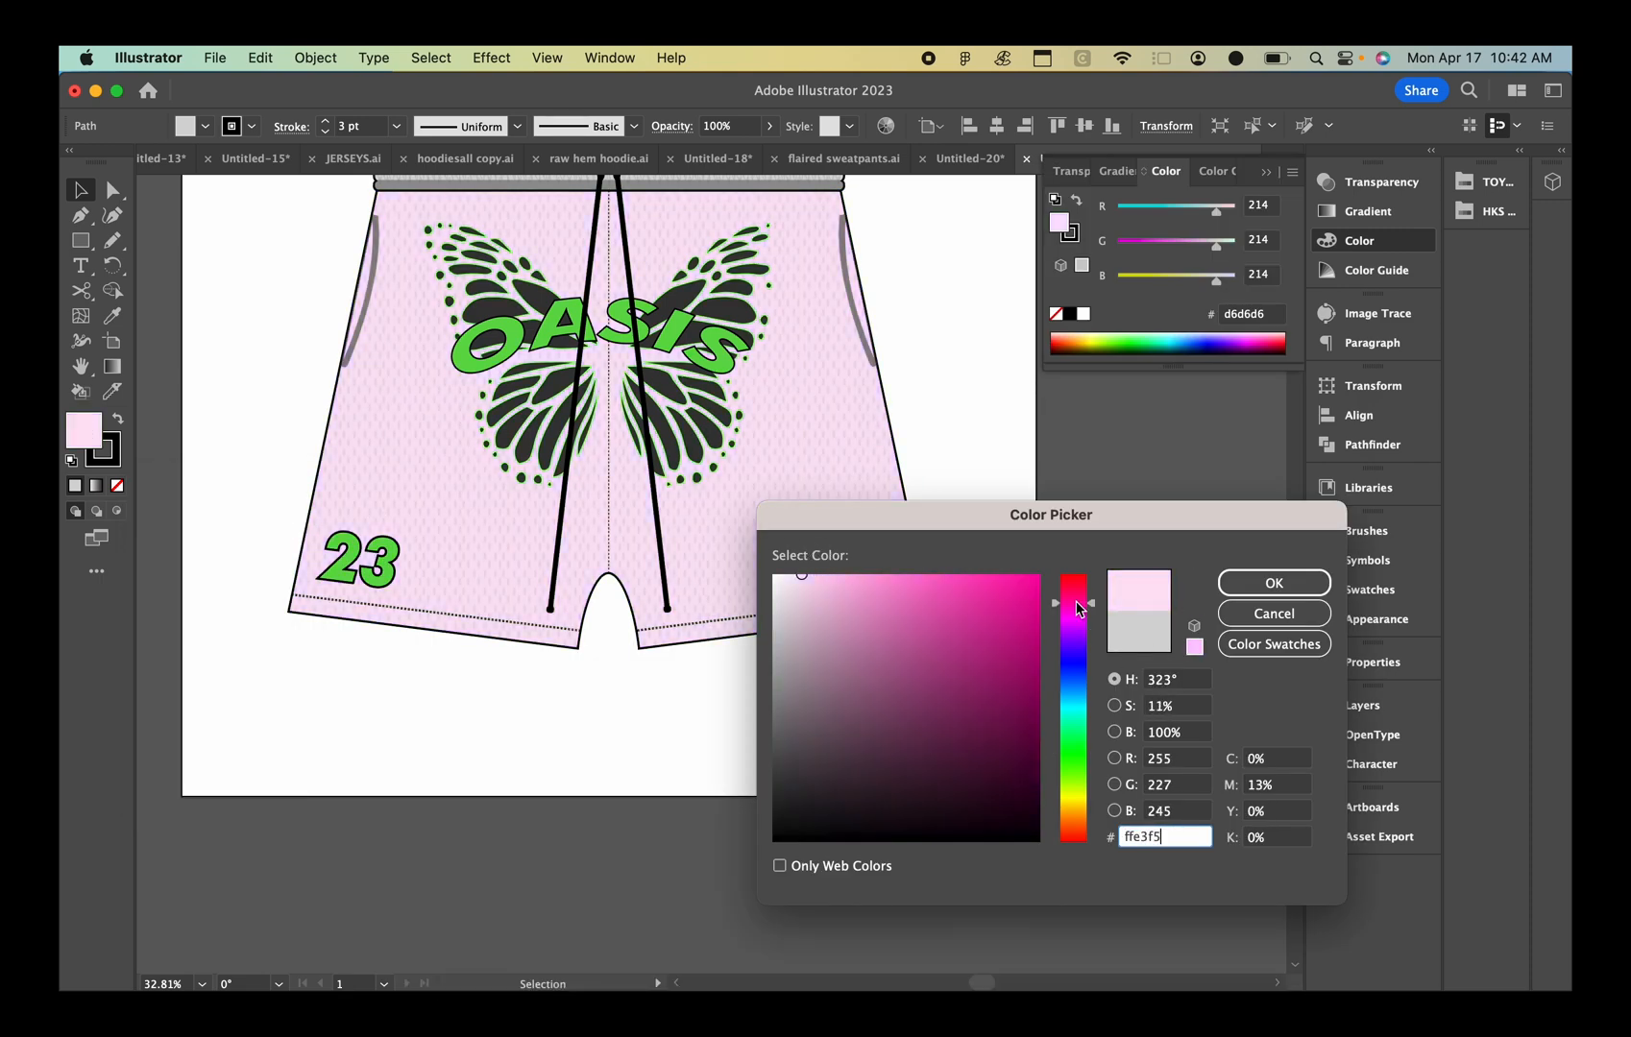
pyautogui.moveTo(831, 576)
pyautogui.mouseDown()
pyautogui.moveTo(809, 568)
pyautogui.moveTo(851, 544)
pyautogui.mouseUp()
pyautogui.click(1272, 583)
pyautogui.scroll(2, 764, 538)
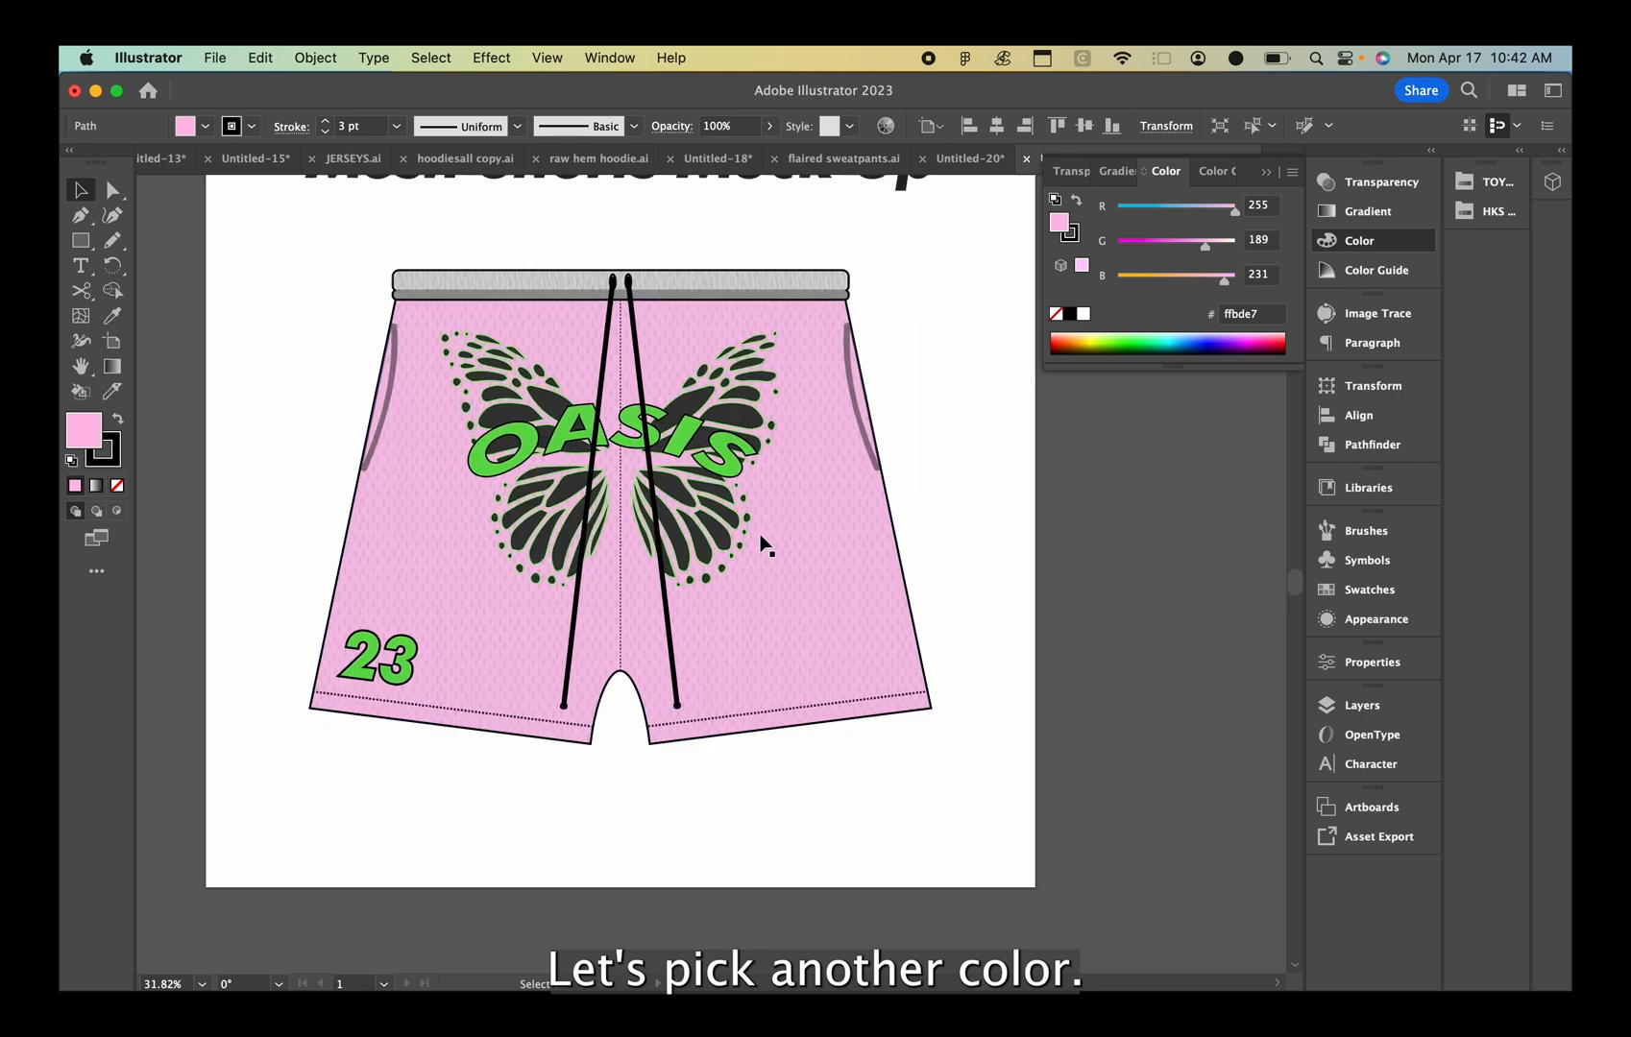
# Try other colors on the shorts background, including gray bfbfbf and purple bb30c6, and fill it with dark purple 480077
pyautogui.doubleClick(81, 438)
pyautogui.click(1083, 657)
pyautogui.moveTo(960, 586); pyautogui.dragTo(1049, 539)
pyautogui.click(1083, 730)
pyautogui.moveTo(1018, 672)
pyautogui.mouseDown()
pyautogui.moveTo(1000, 702)
pyautogui.moveTo(1057, 807)
pyautogui.moveTo(1118, 811)
pyautogui.mouseUp()
pyautogui.click(1070, 794)
pyautogui.moveTo(1018, 624)
pyautogui.mouseDown()
pyautogui.moveTo(997, 579)
pyautogui.moveTo(894, 519)
pyautogui.mouseUp()
pyautogui.moveTo(1076, 797); pyautogui.dragTo(1078, 855)
pyautogui.moveTo(1008, 672)
pyautogui.mouseDown()
pyautogui.moveTo(1087, 538)
pyautogui.moveTo(1105, 762)
pyautogui.moveTo(1066, 566)
pyautogui.moveTo(1160, 878)
pyautogui.moveTo(1075, 835)
pyautogui.moveTo(746, 775)
pyautogui.moveTo(746, 810)
pyautogui.moveTo(754, 641)
pyautogui.mouseUp()
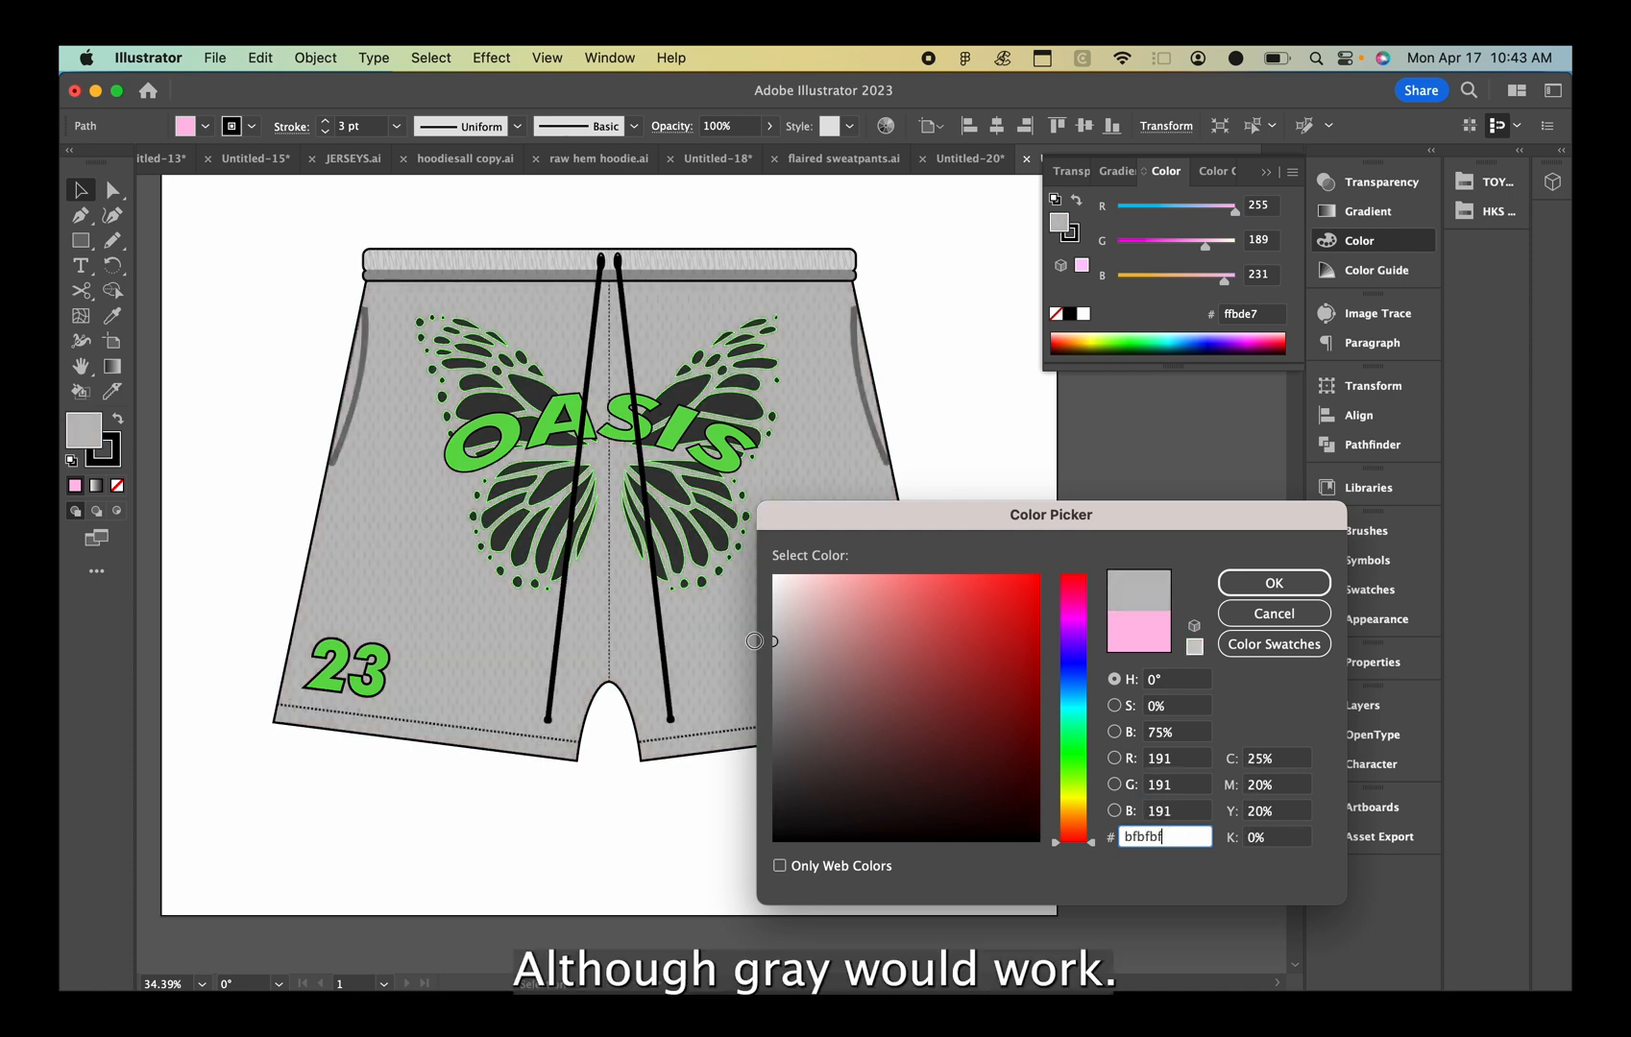
pyautogui.moveTo(1079, 691); pyautogui.dragTo(1081, 622)
pyautogui.click(976, 631)
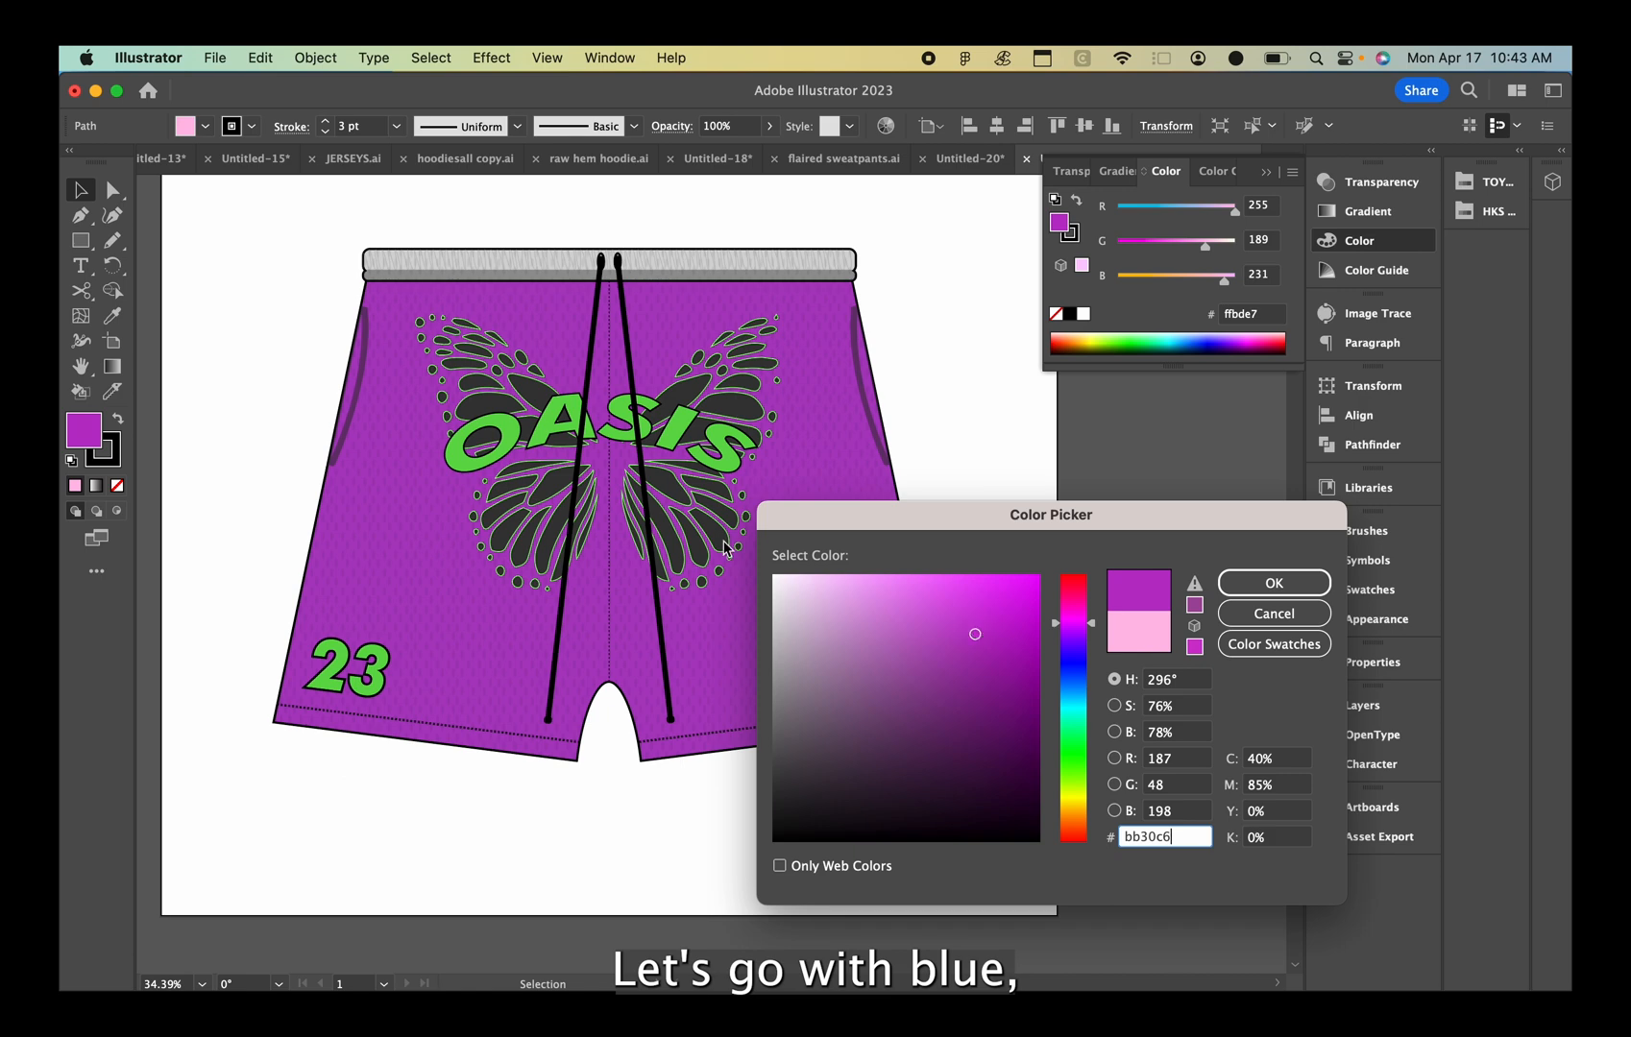
pyautogui.moveTo(1070, 707)
pyautogui.mouseDown()
pyautogui.moveTo(1074, 638)
pyautogui.moveTo(1029, 634)
pyautogui.moveTo(1047, 603)
pyautogui.moveTo(1062, 731)
pyautogui.mouseUp()
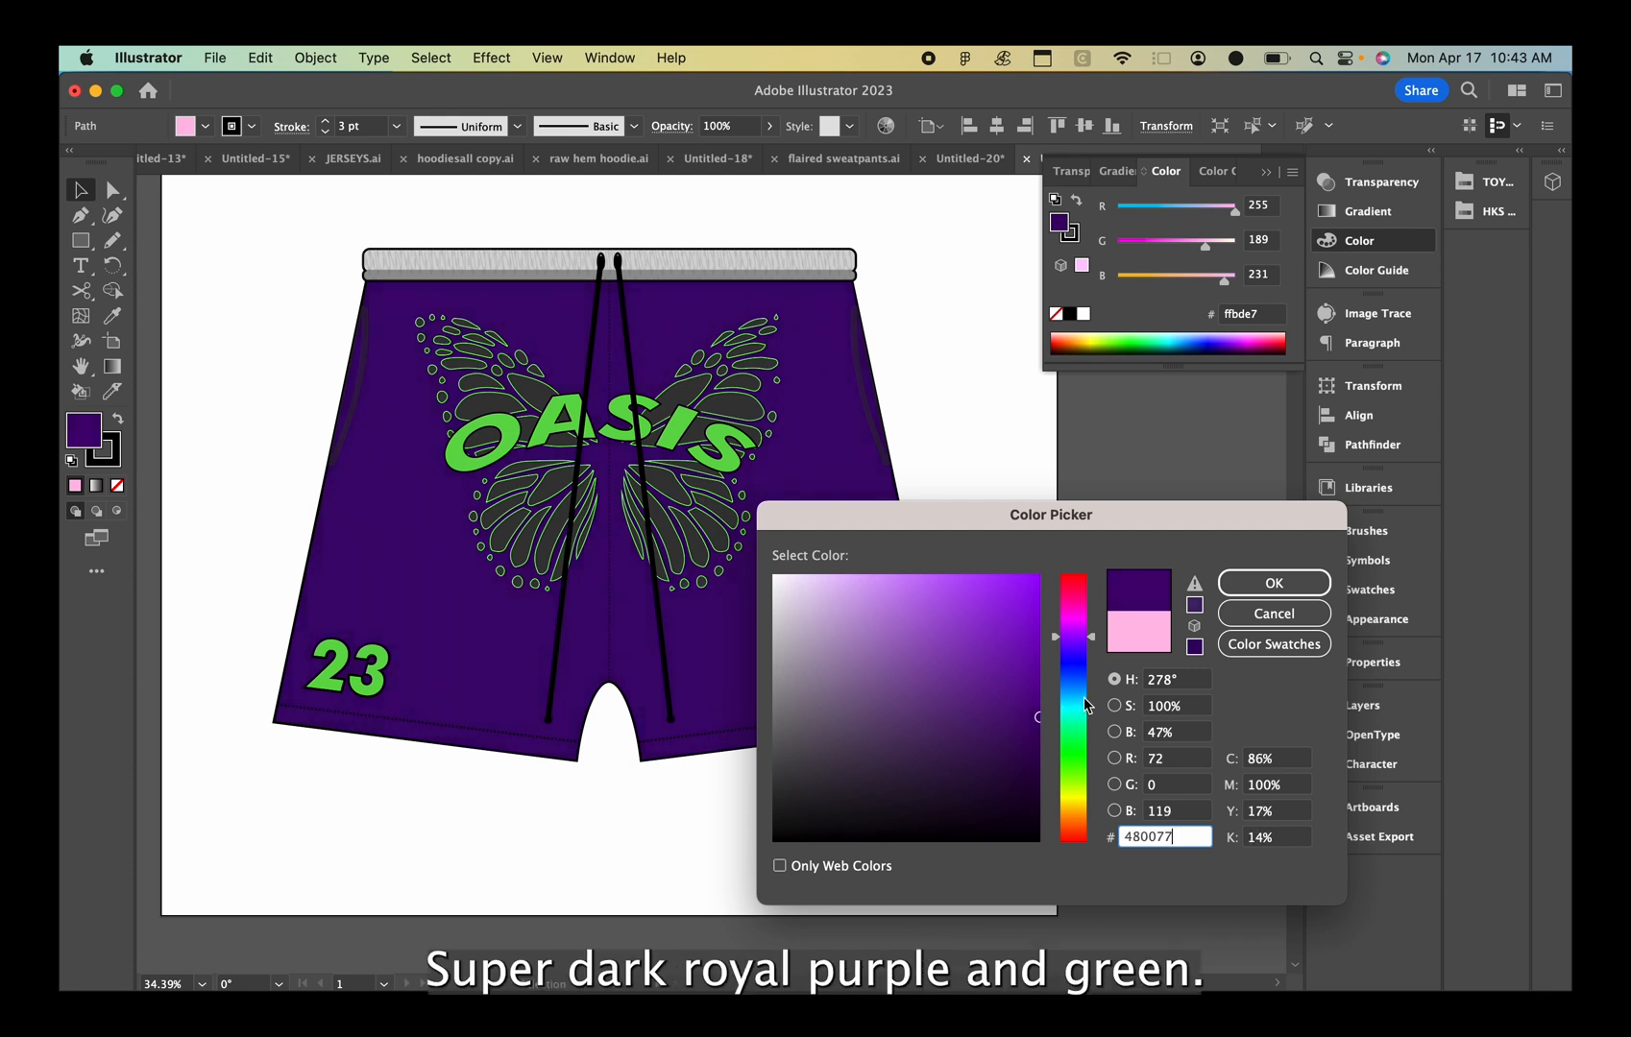
pyautogui.click(1273, 583)
# Fill the full waist background with the same dark purple 480077 as the shorts
pyautogui.click(1362, 705)
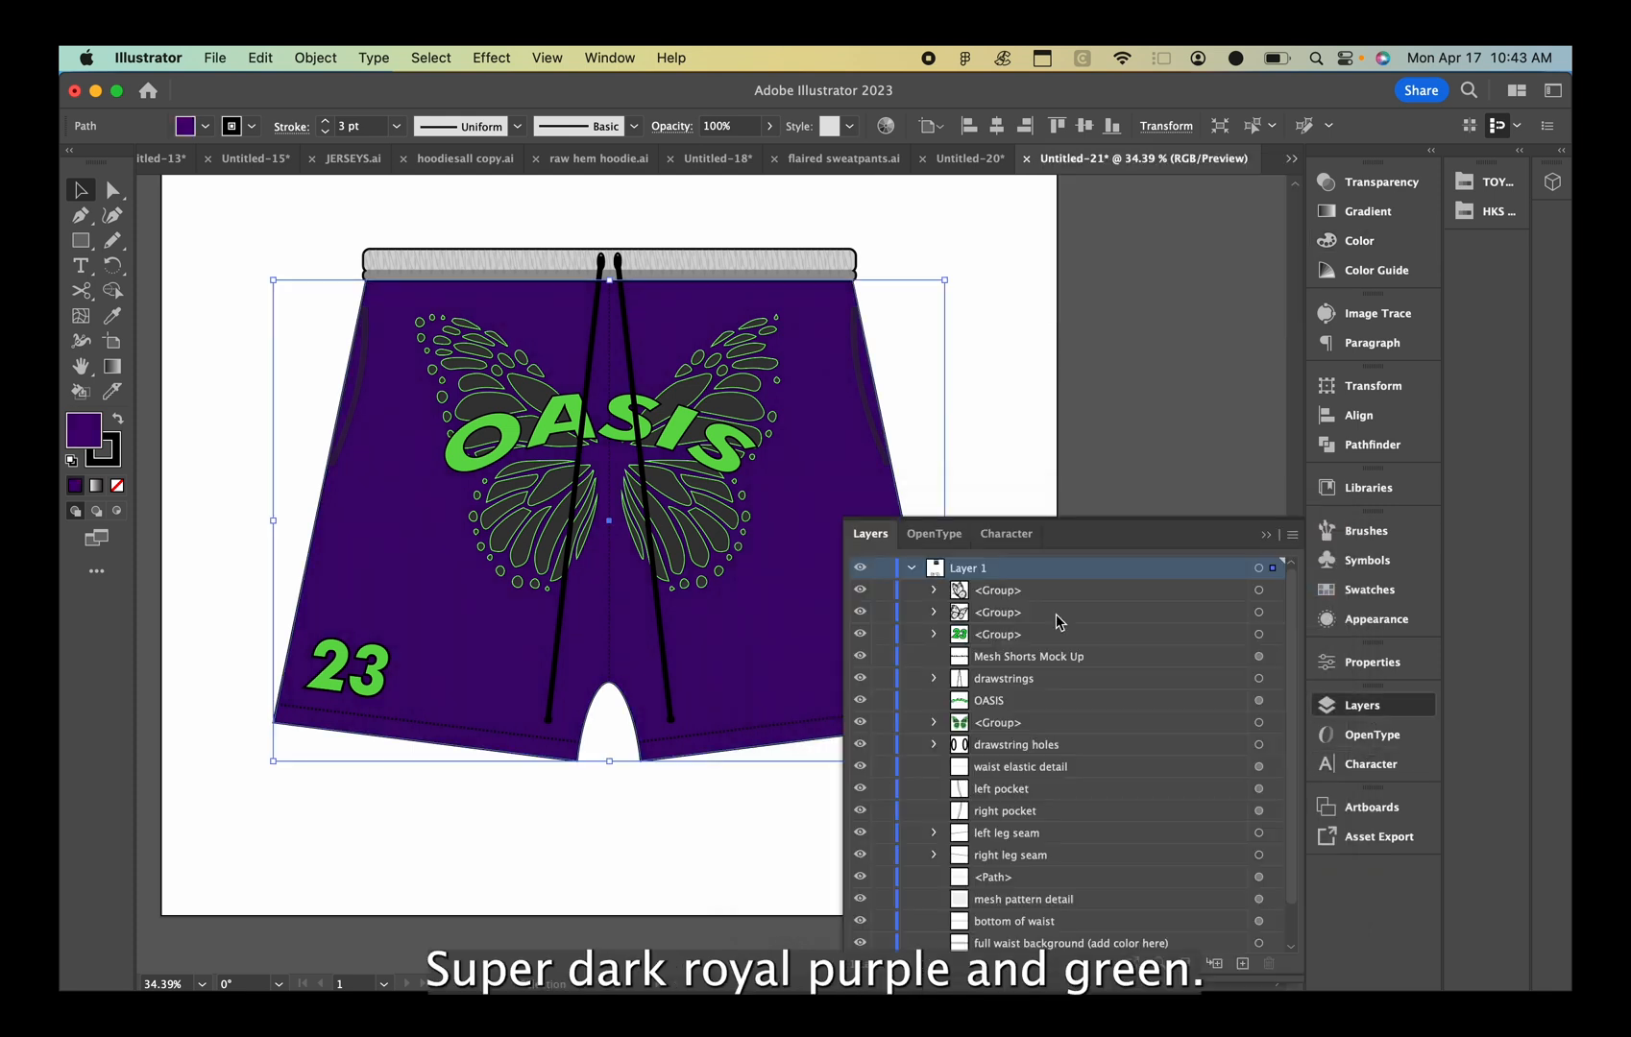
pyautogui.click(1269, 944)
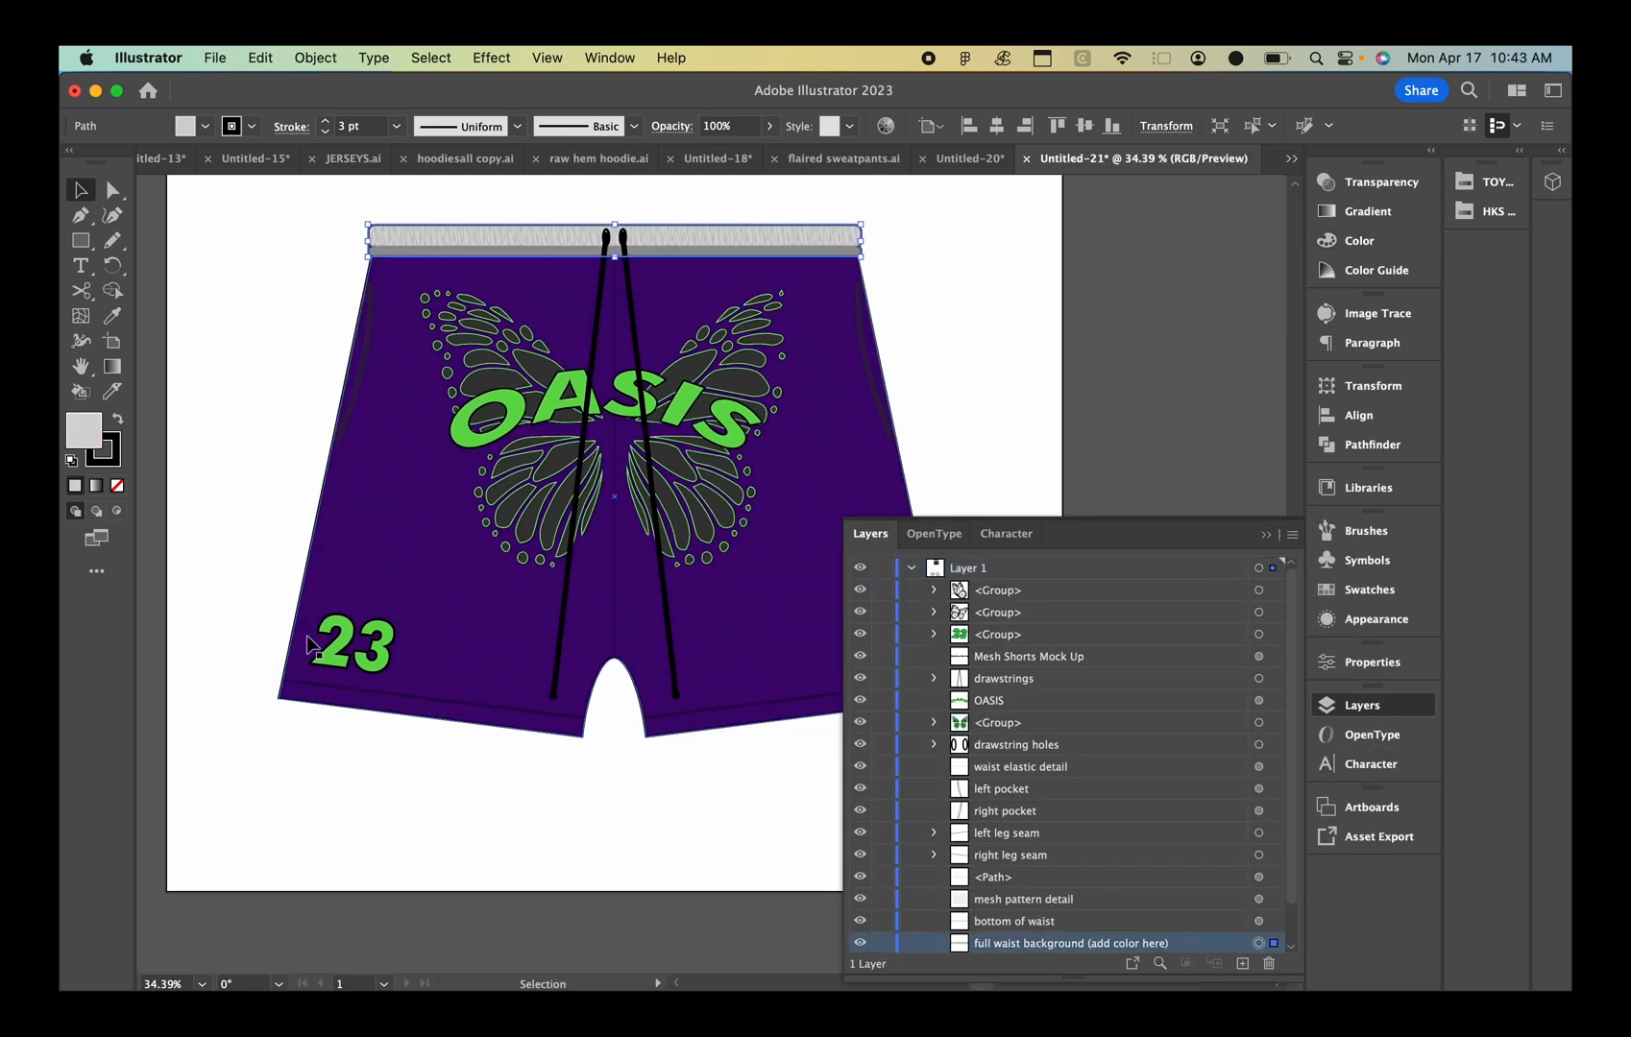
pyautogui.doubleClick(83, 430)
pyautogui.write('480077')
pyautogui.press('Return')
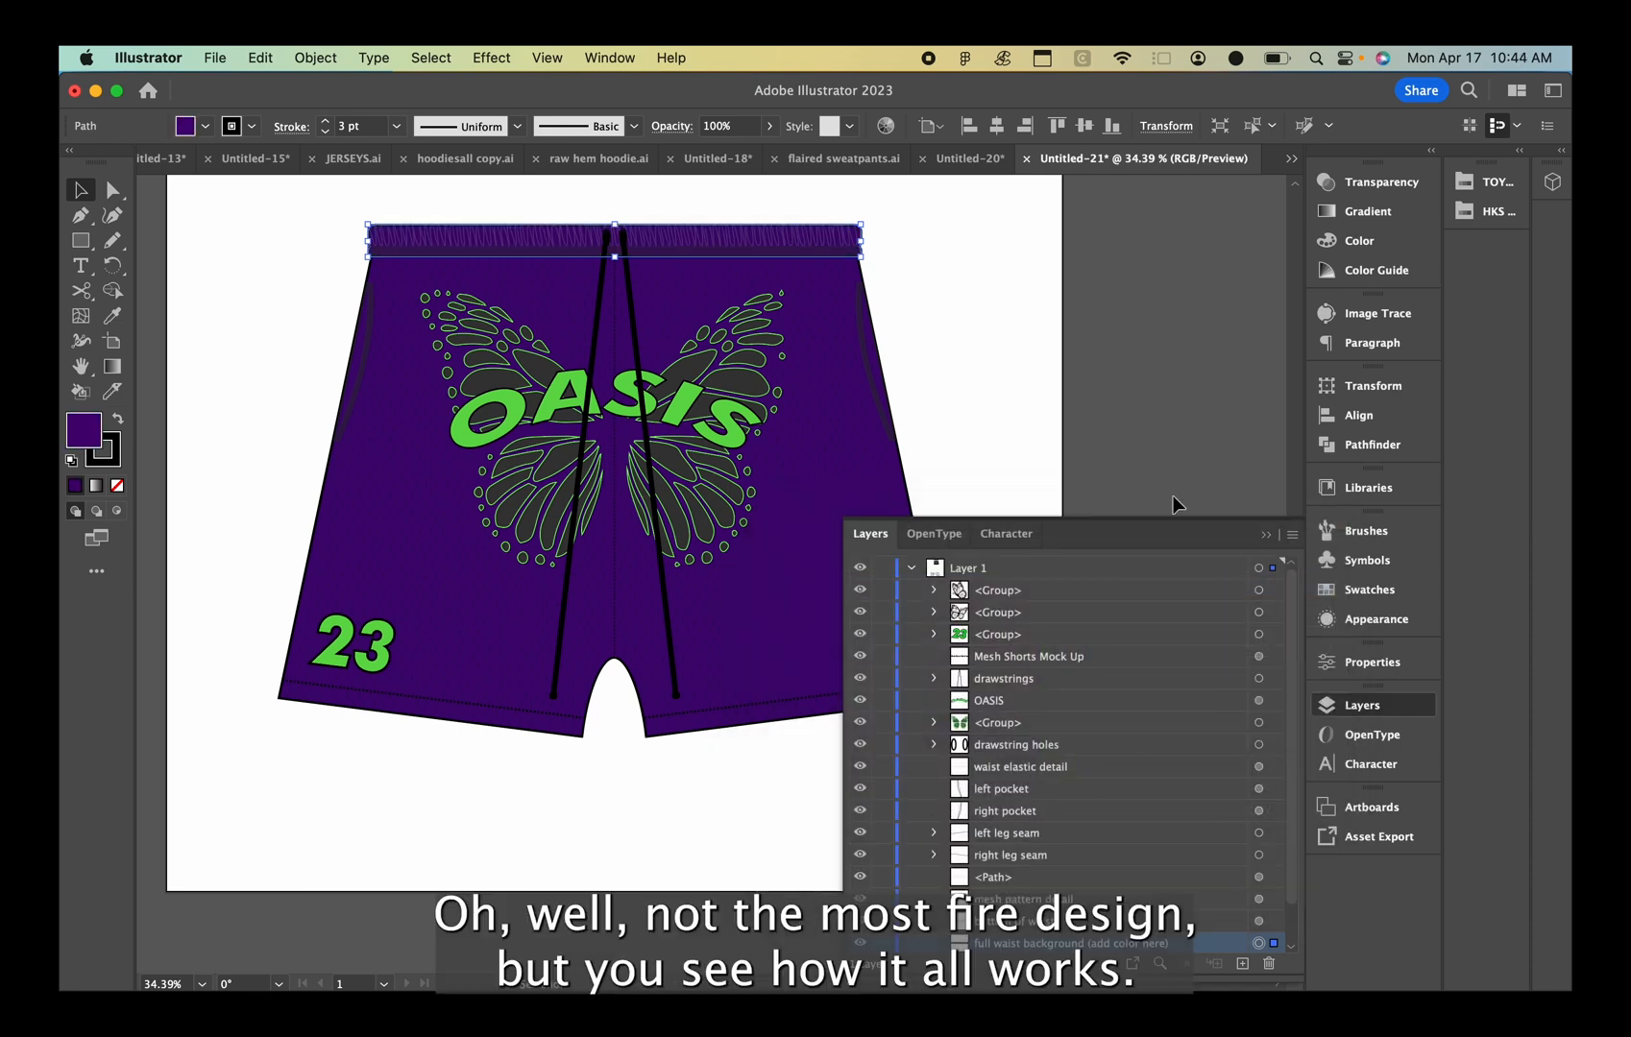
pyautogui.press('super+0')
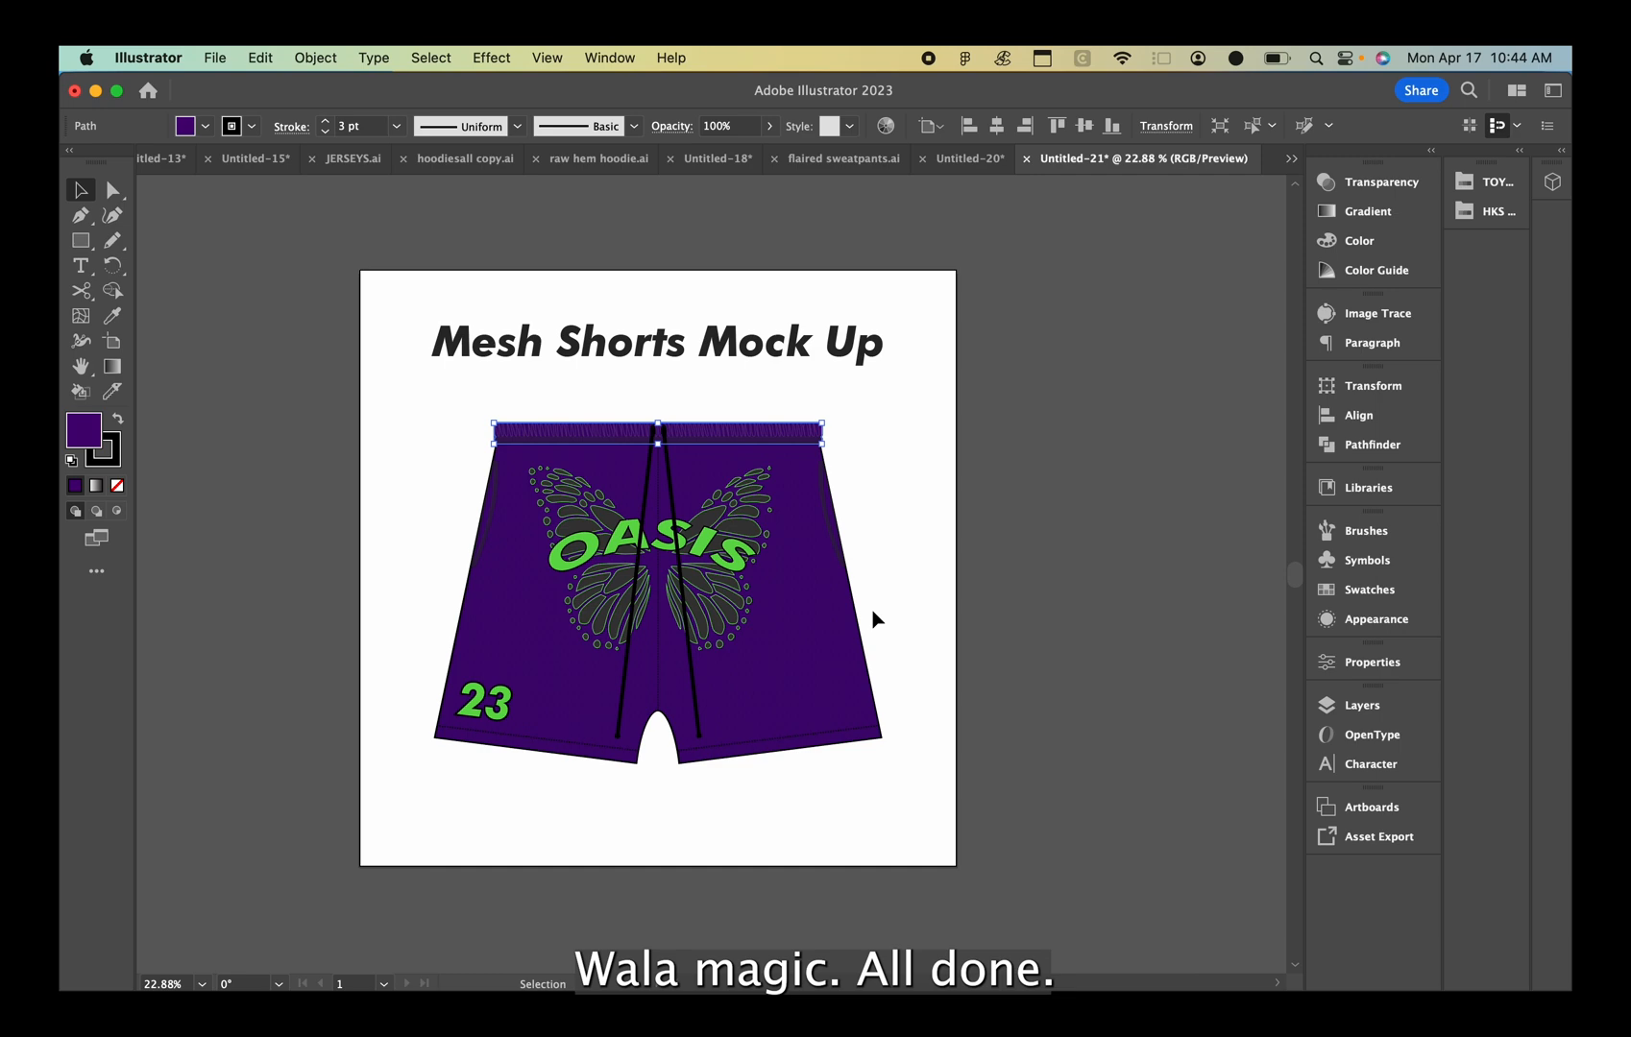
pyautogui.scroll(3, 871, 610)
pyautogui.scroll(-1, 871, 609)
pyautogui.hscroll(-2, 416, 459)
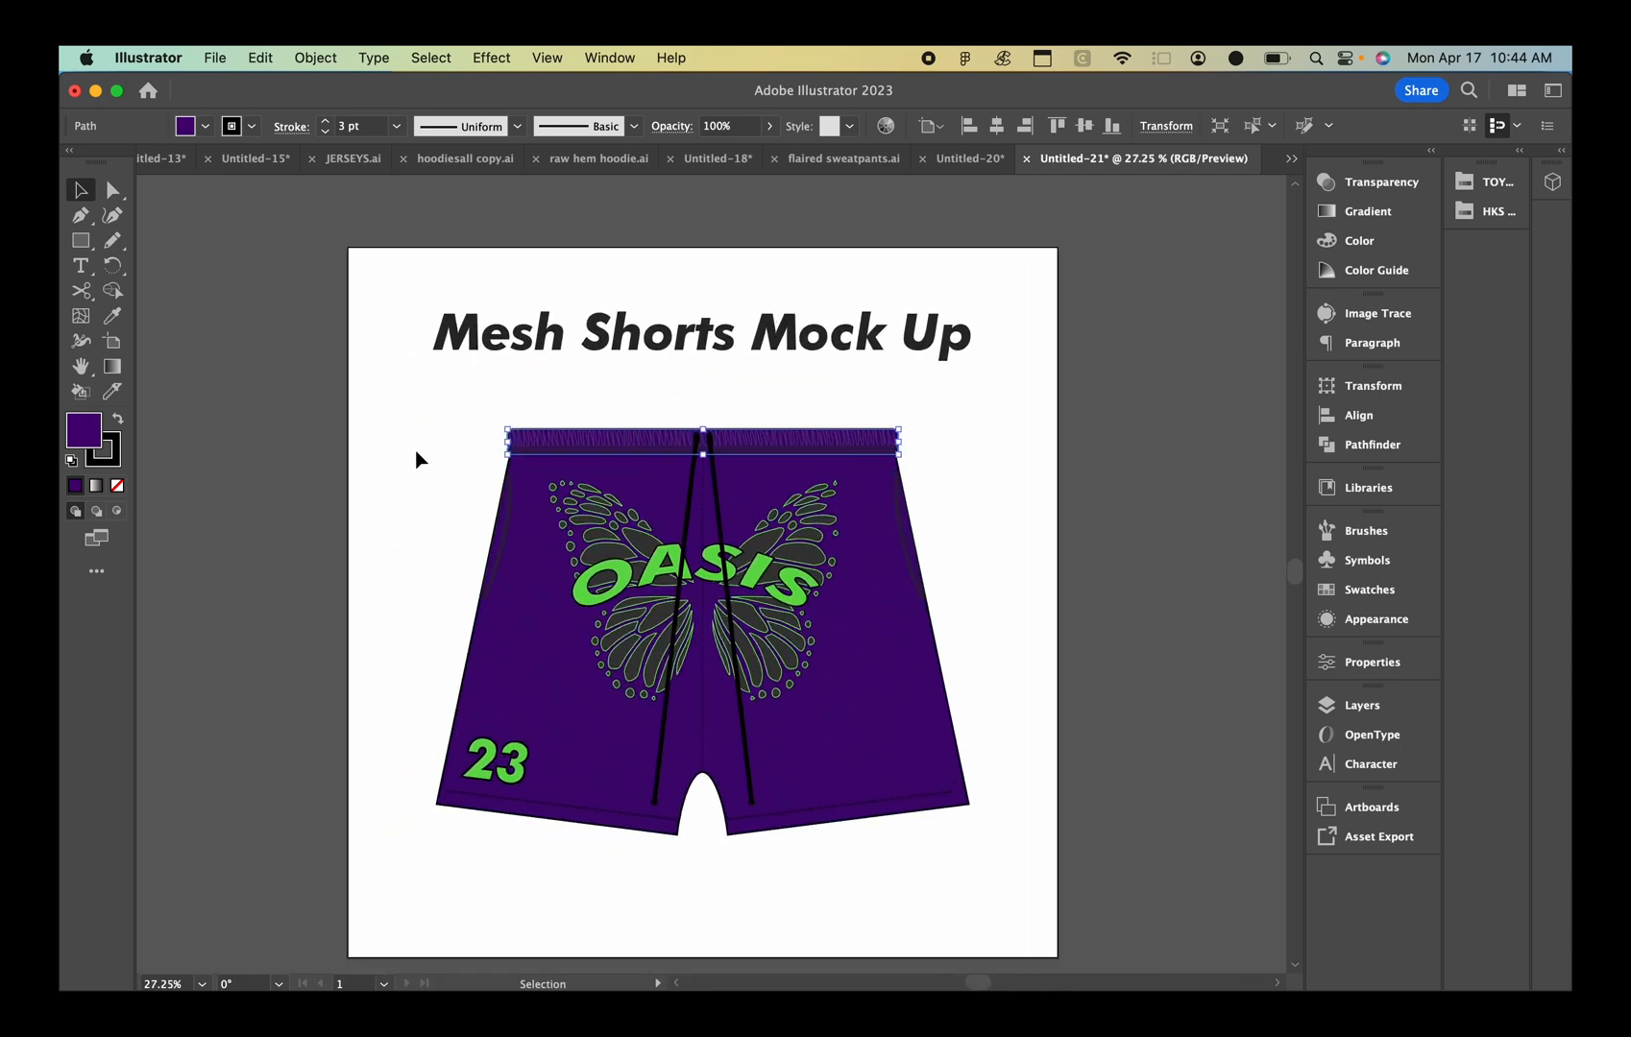